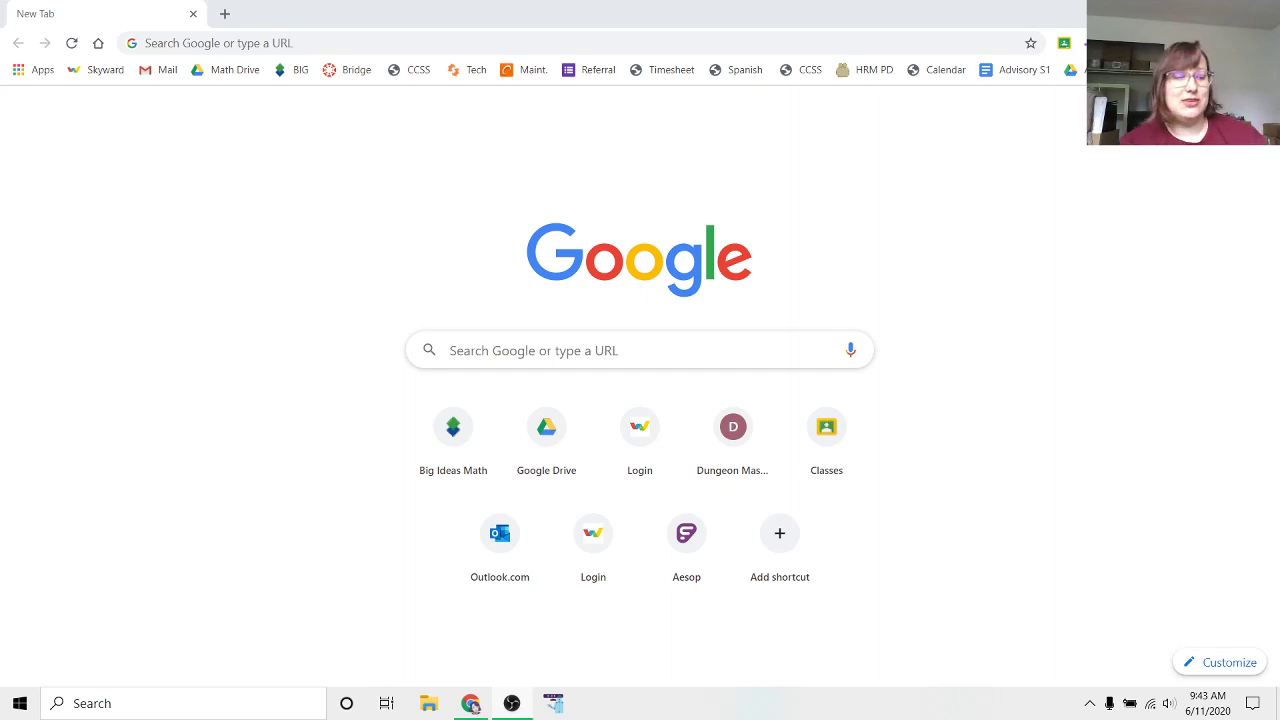
# - Open the Desmos home page at desmos.com
pyautogui.click(293, 47)
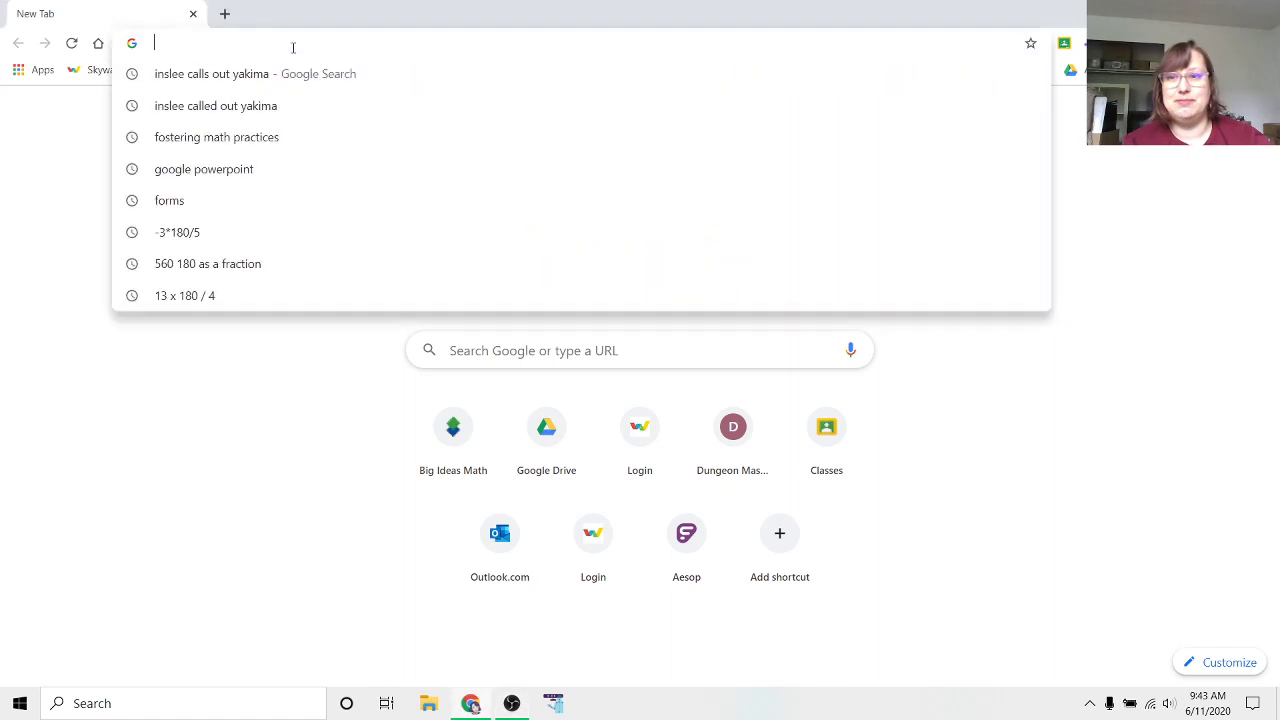
pyautogui.click(190, 482)
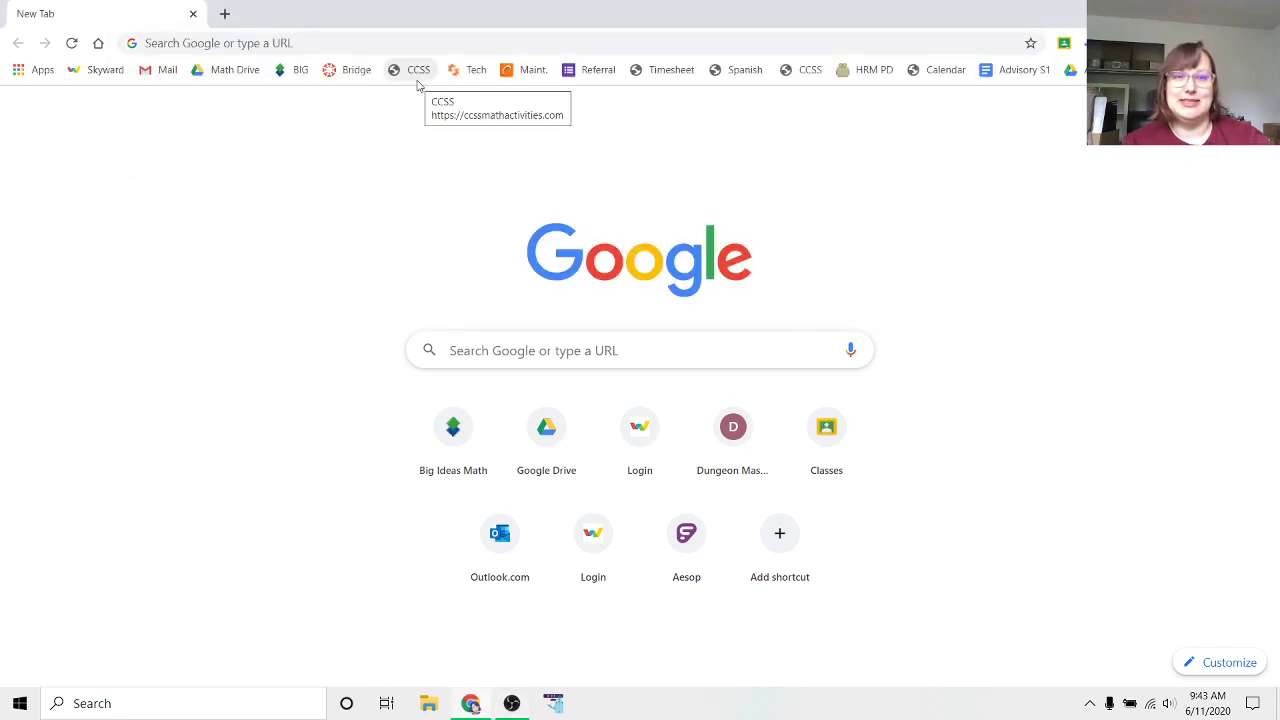
pyautogui.click(309, 43)
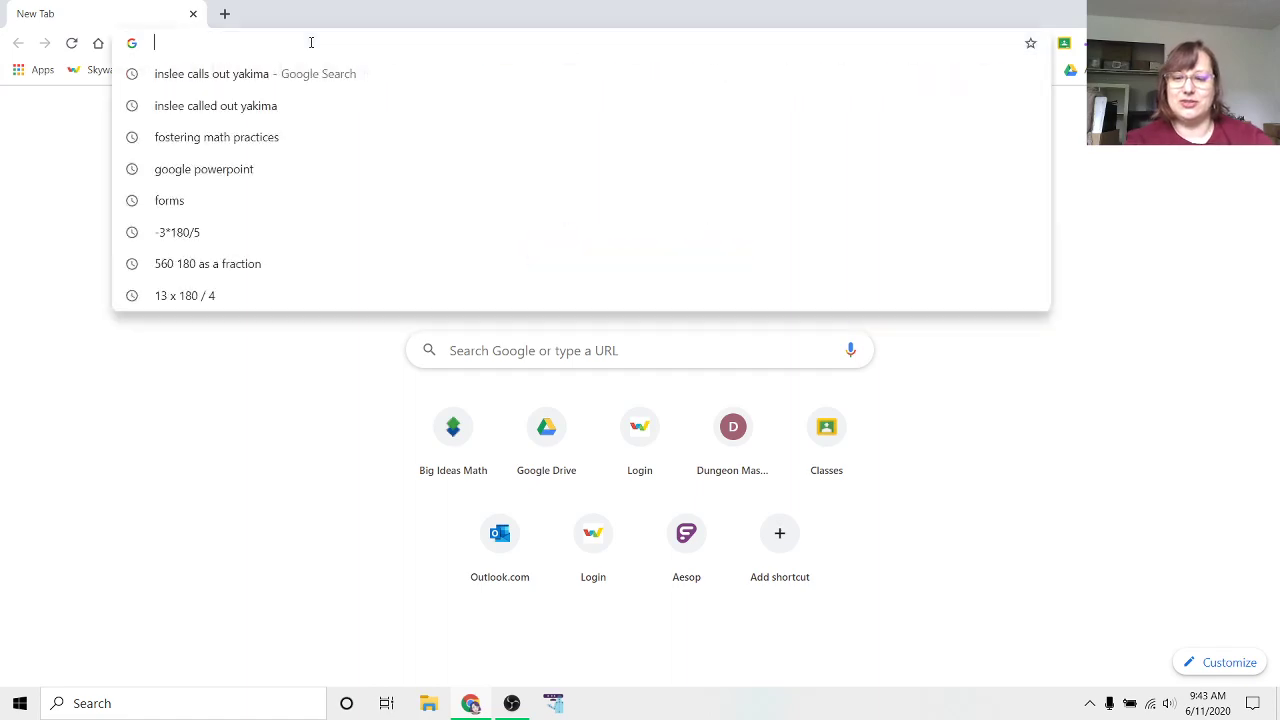
pyautogui.write('des')
pyautogui.press('Return')
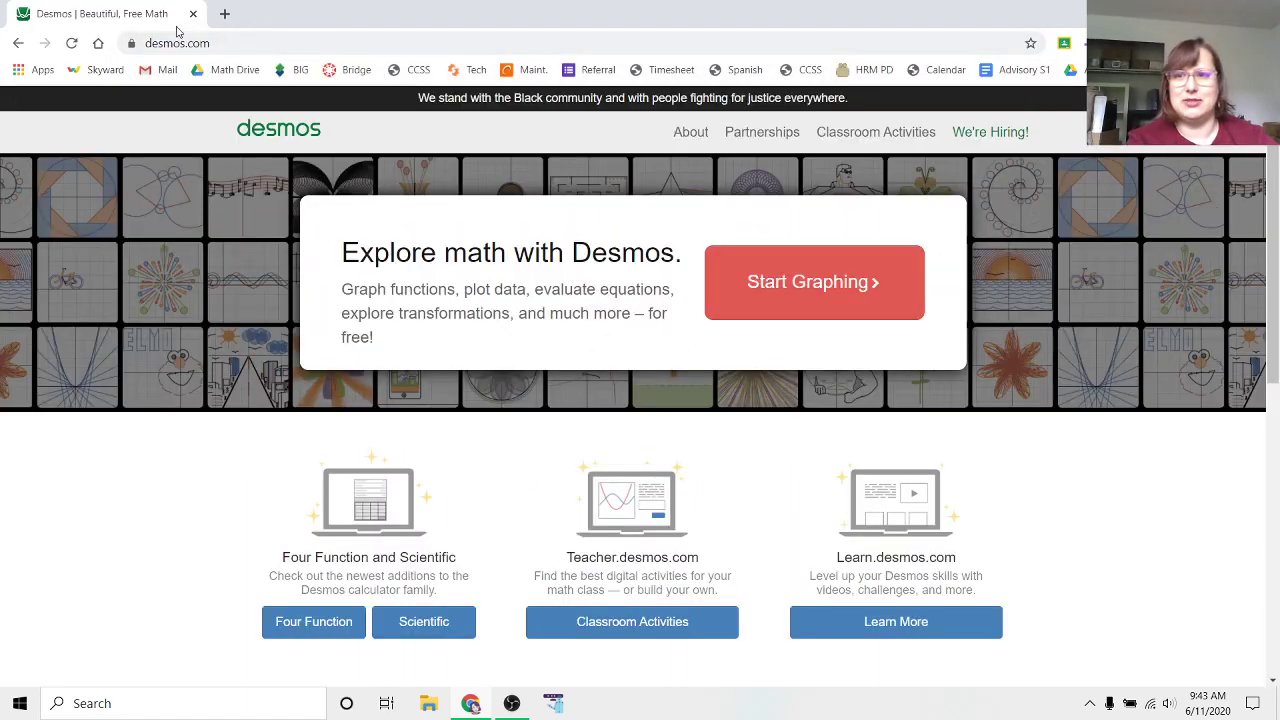
pyautogui.click(150, 45)
pyautogui.click(149, 46)
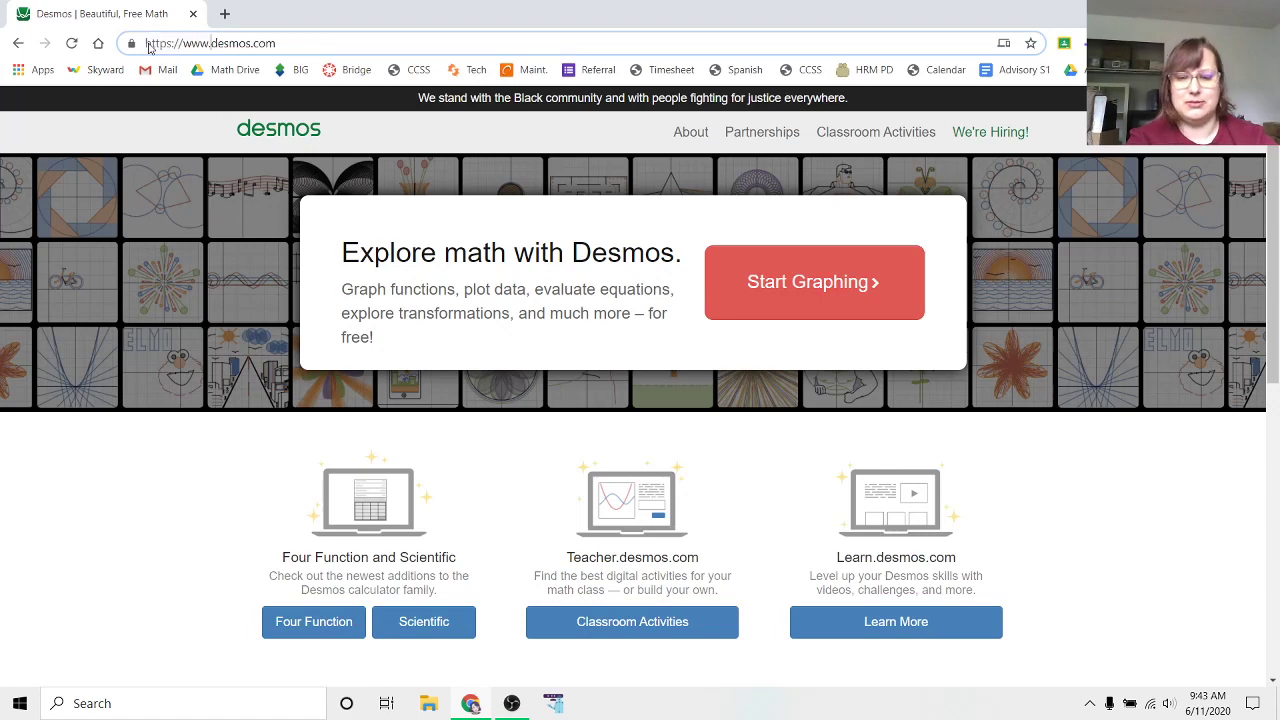
pyautogui.write('teacher')
pyautogui.write('.')
pyautogui.press('Return')
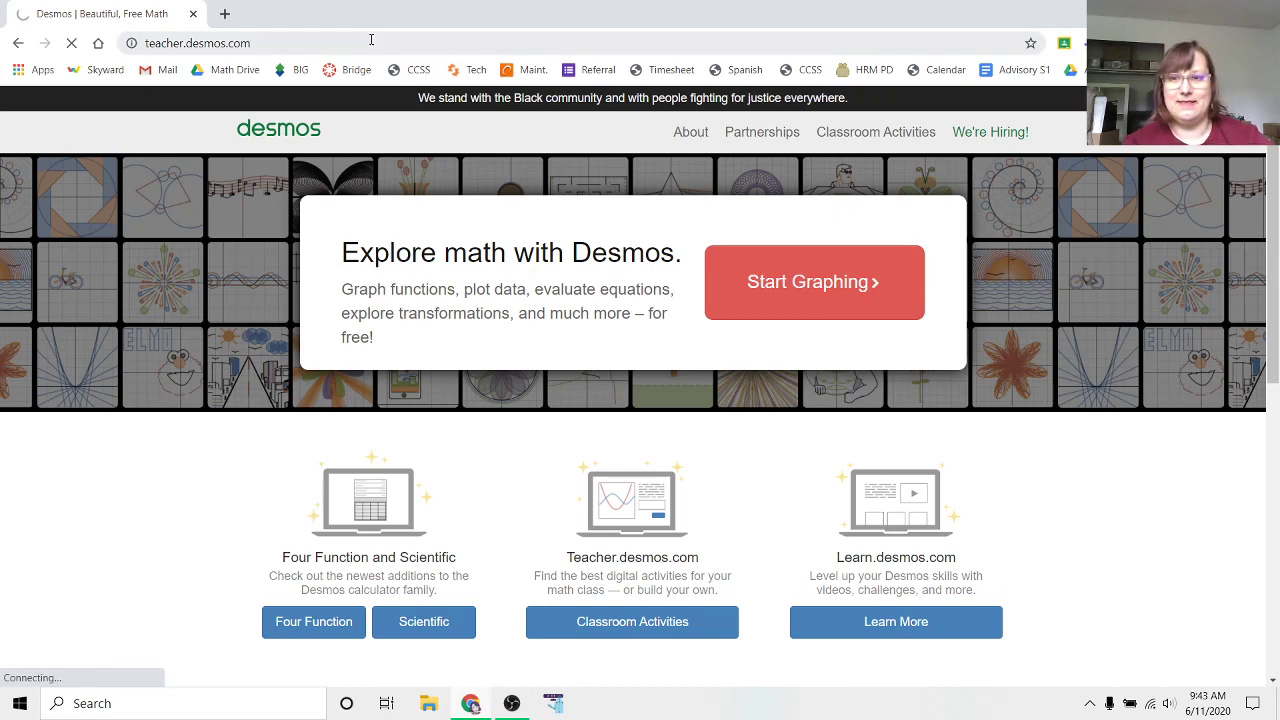
pyautogui.click(371, 40)
pyautogui.press('Return')
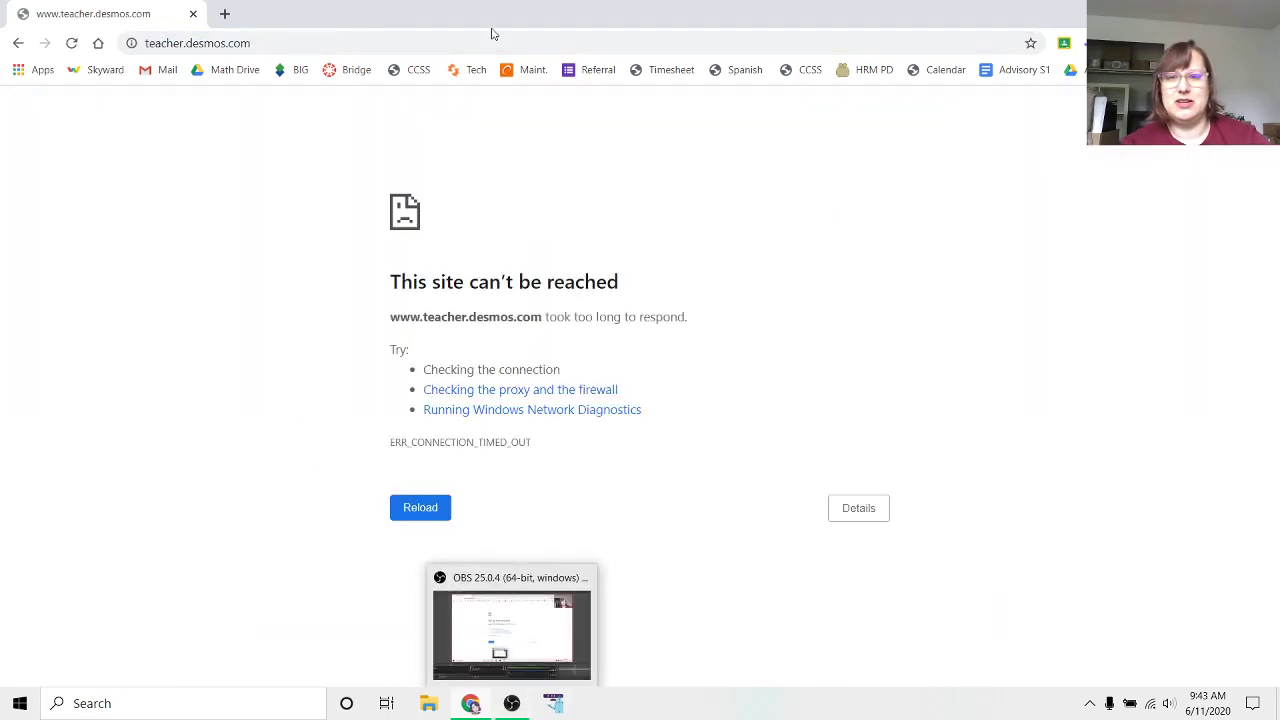
# - Open the Desmos Classroom Activities site at teacher.desmos.com
pyautogui.click(298, 43)
pyautogui.write('te')
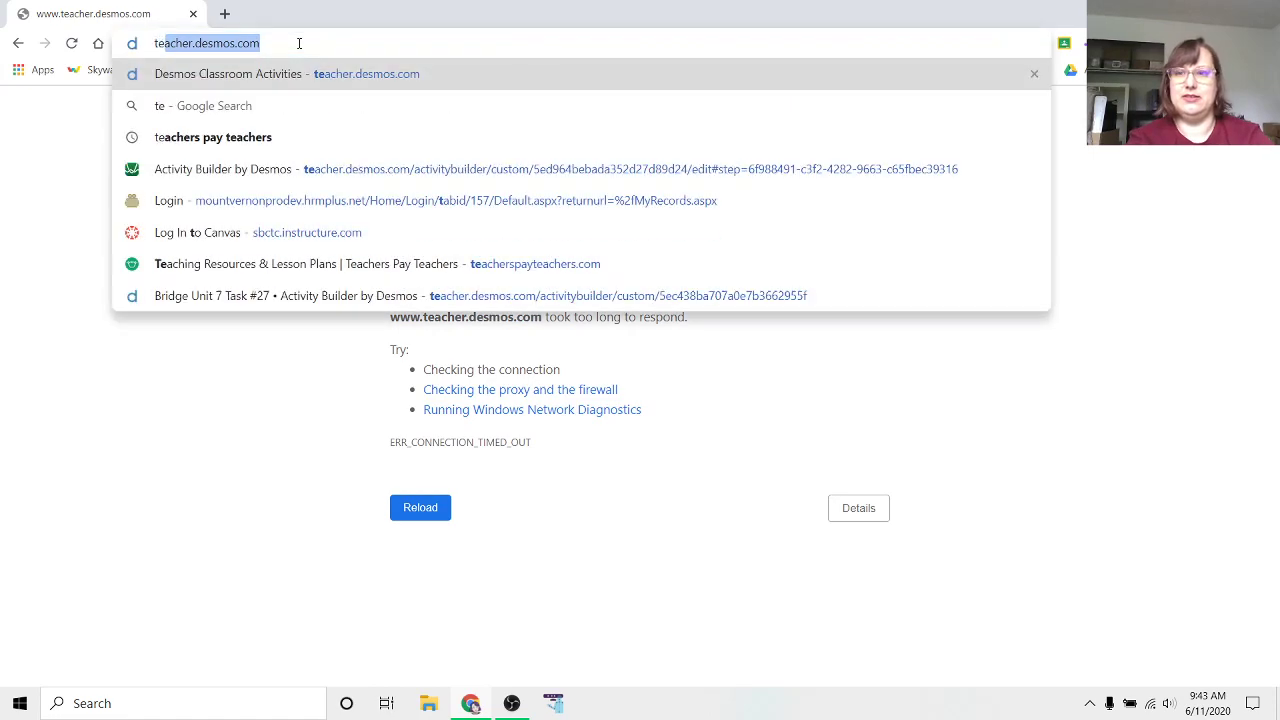
pyautogui.press('Return')
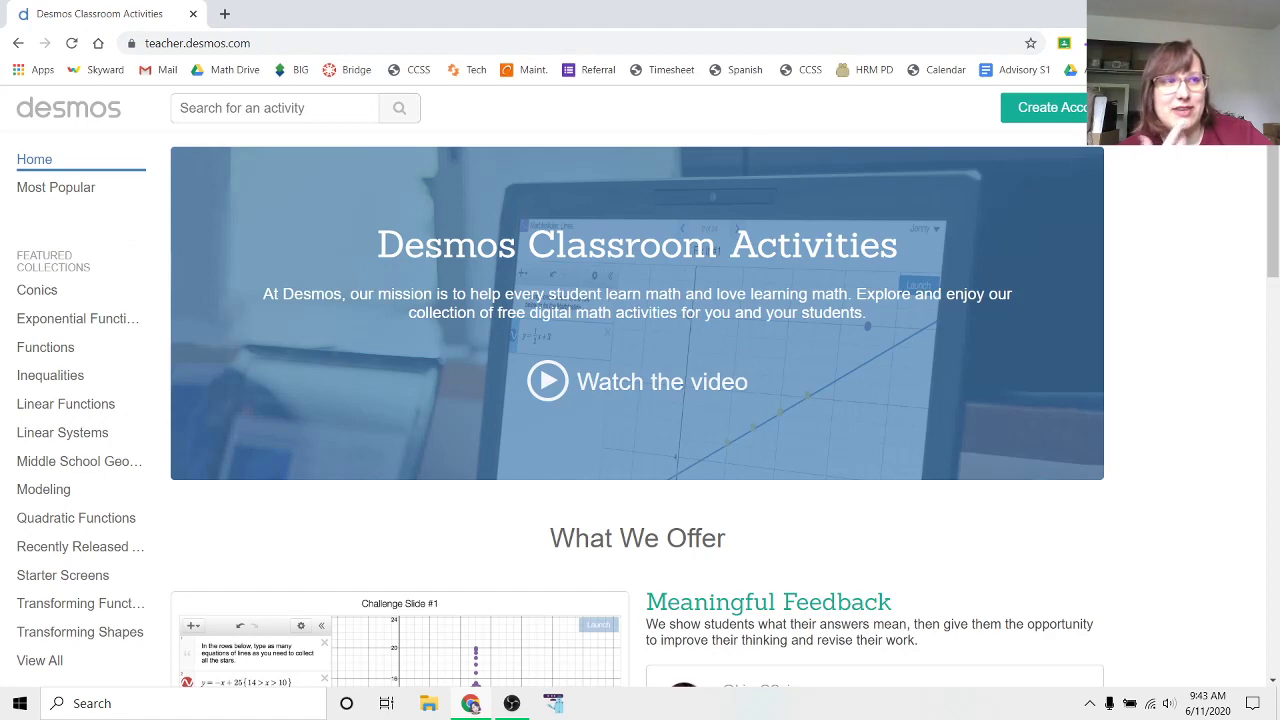
# - Sign in to the Desmos teacher site with the existing Google account
pyautogui.click(1140, 107)
pyautogui.click(589, 306)
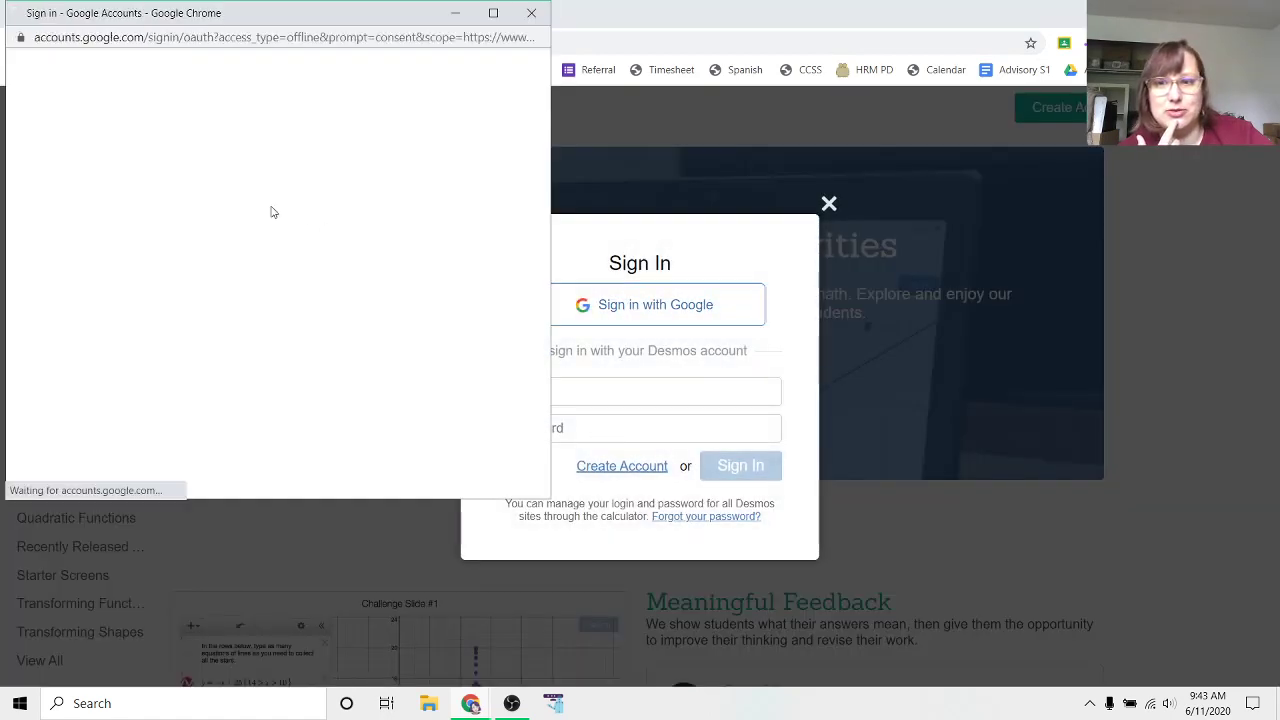
pyautogui.click(170, 246)
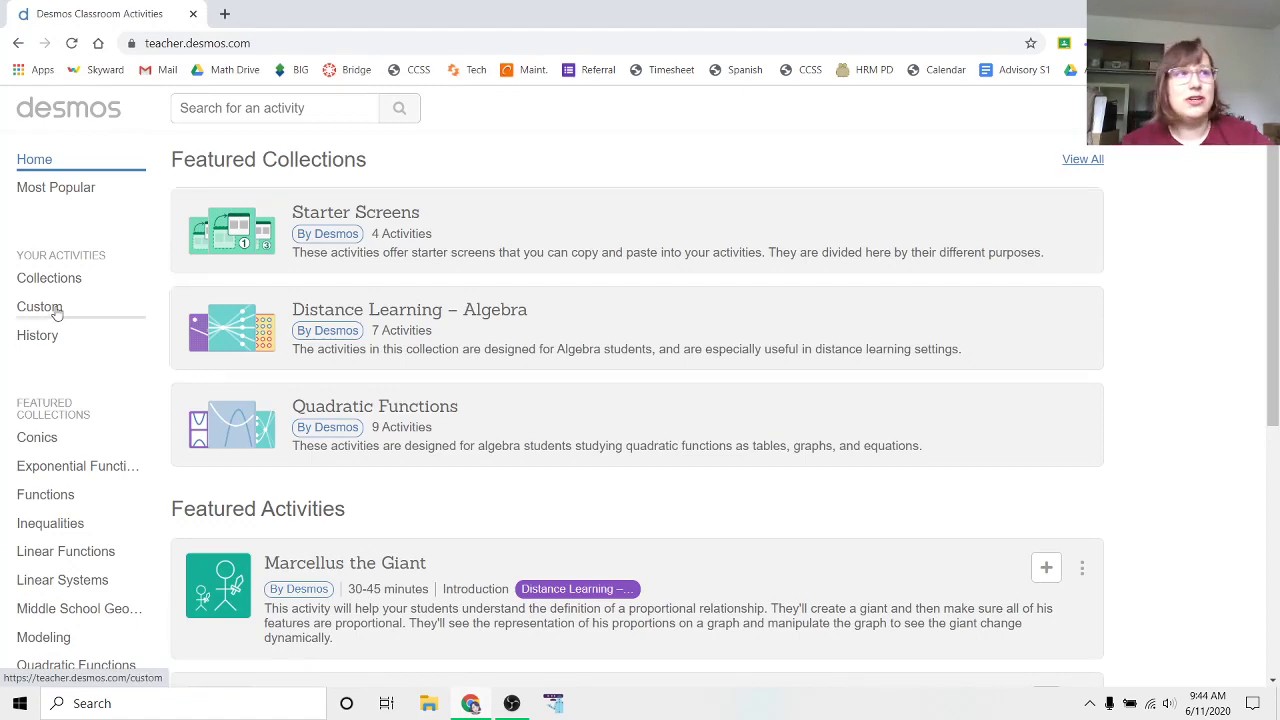
# - Look over the featured activities on the home page and open the list of custom activities
pyautogui.scroll(-3, 477, 343)
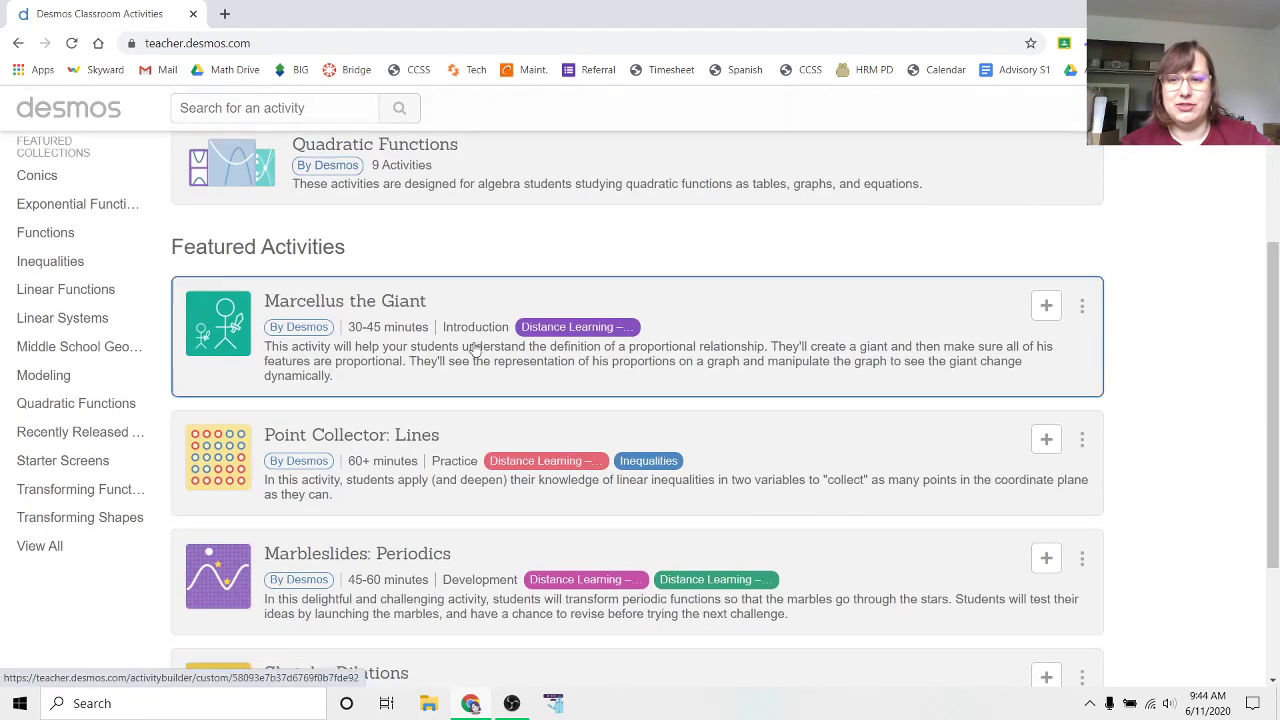
pyautogui.scroll(-2, 471, 346)
pyautogui.scroll(2, 471, 346)
pyautogui.scroll(-2, 300, 390)
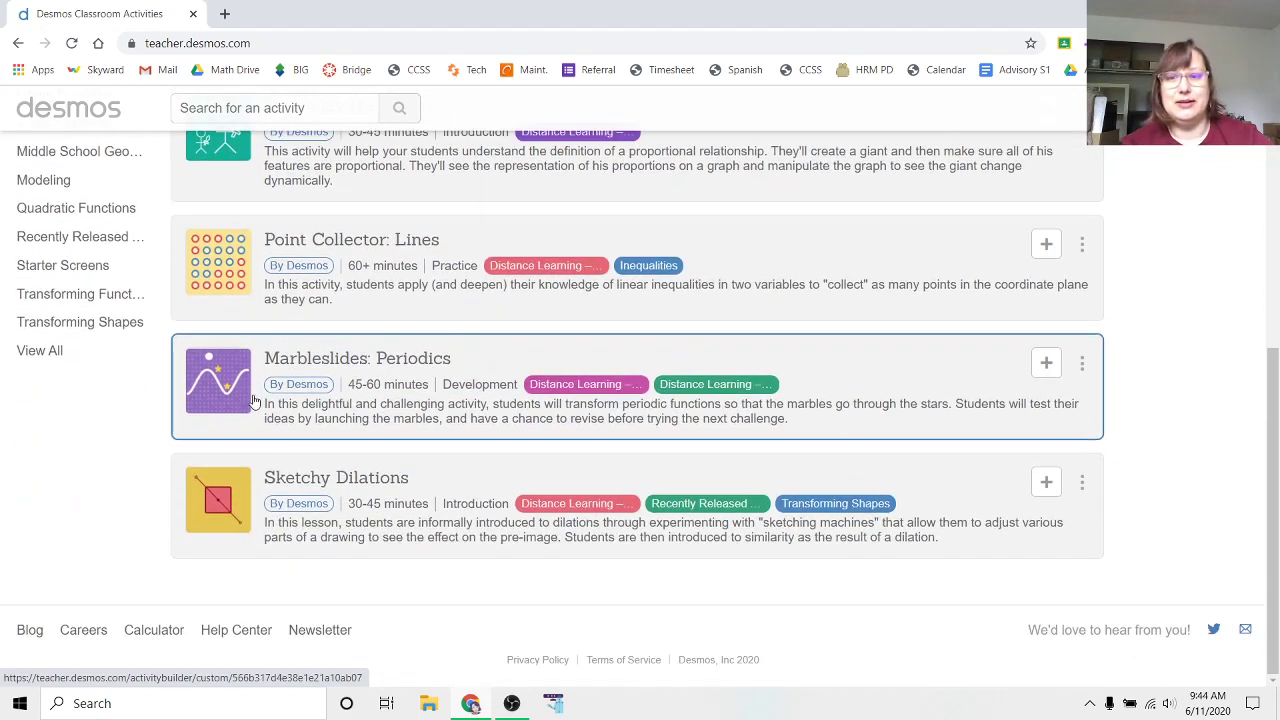
pyautogui.scroll(5, 370, 400)
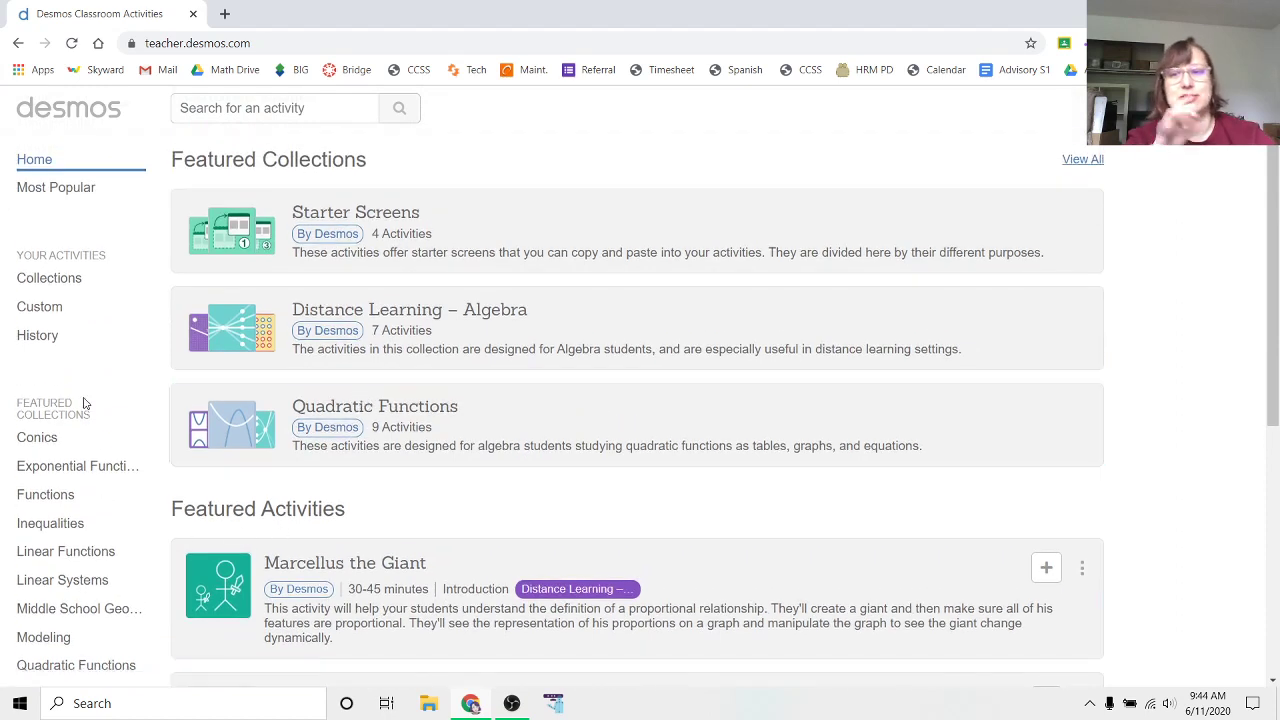
pyautogui.click(53, 312)
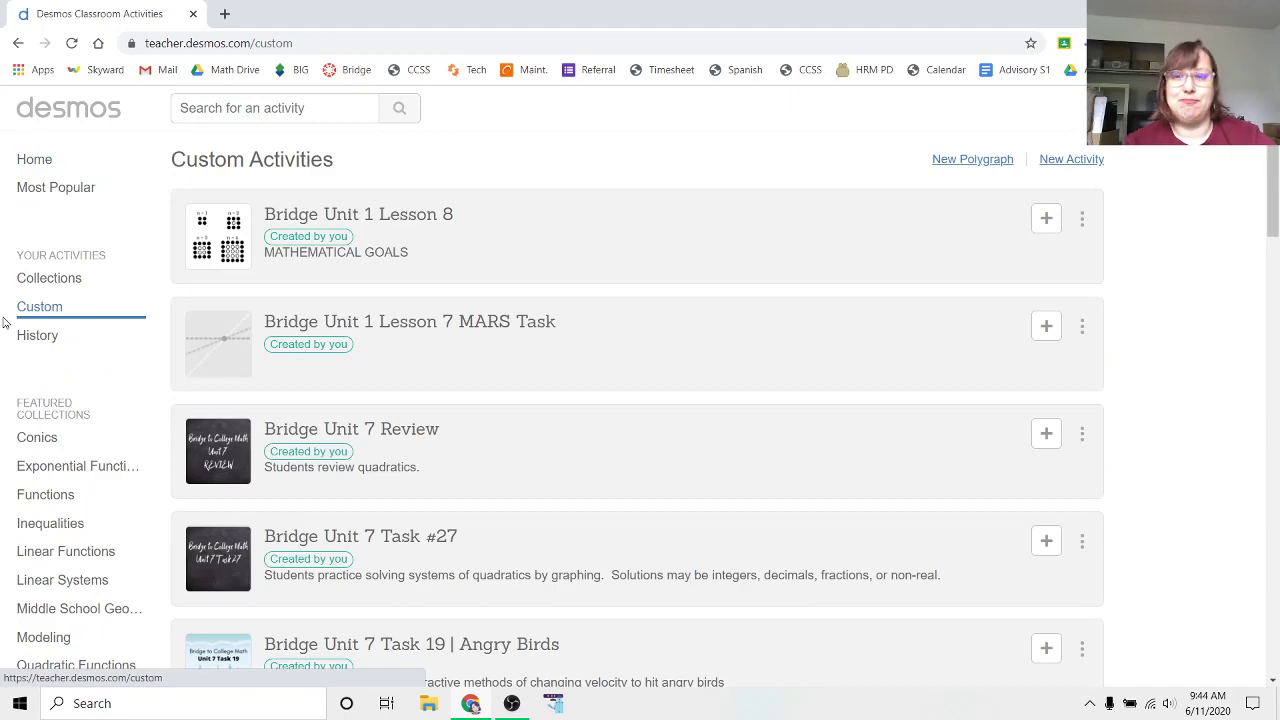
# - Create a new custom activity titled "Hey Yo This is Neat" and start building it
pyautogui.scroll(-20, 574, 390)
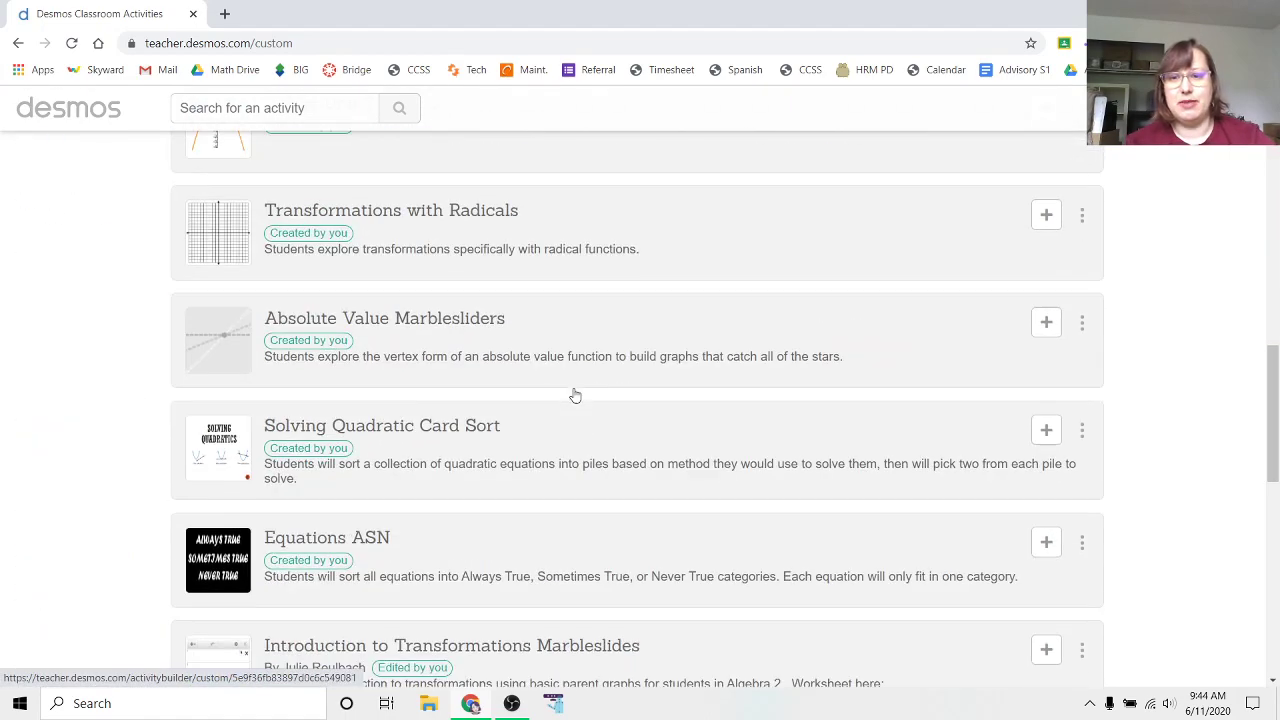
pyautogui.scroll(-4, 574, 410)
pyautogui.scroll(20, 571, 414)
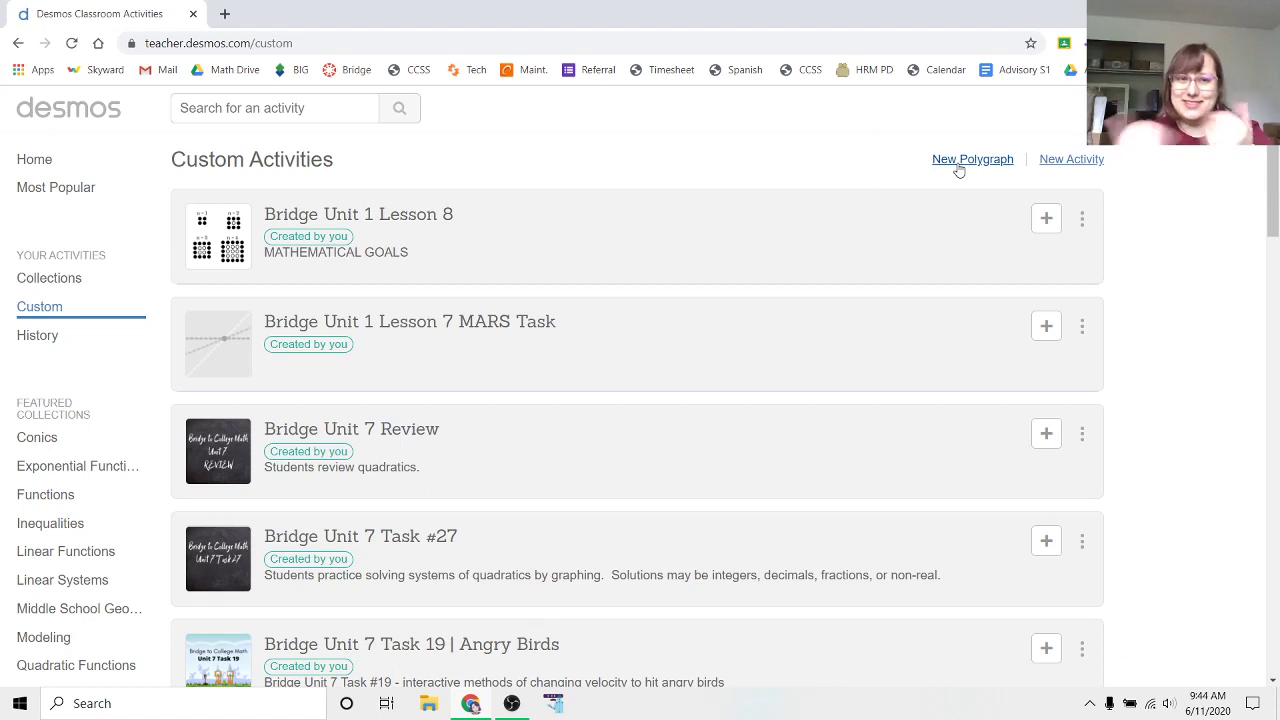
pyautogui.click(1080, 168)
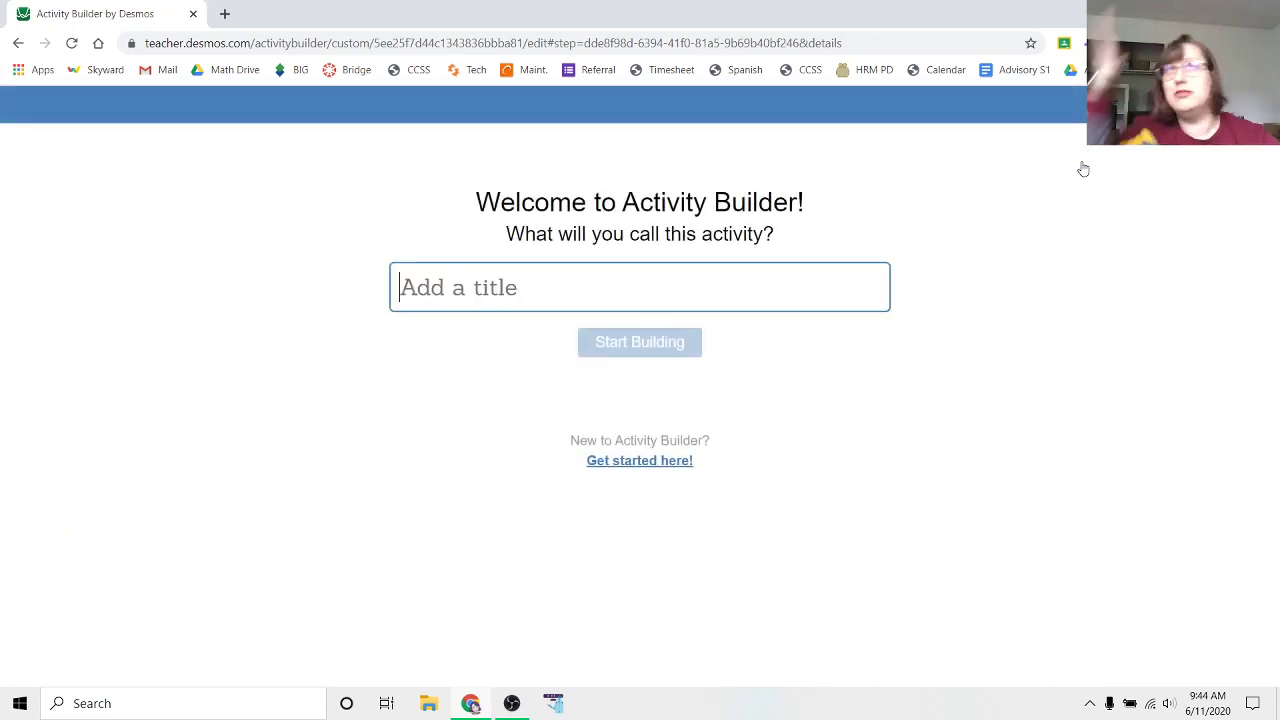
pyautogui.click(455, 288)
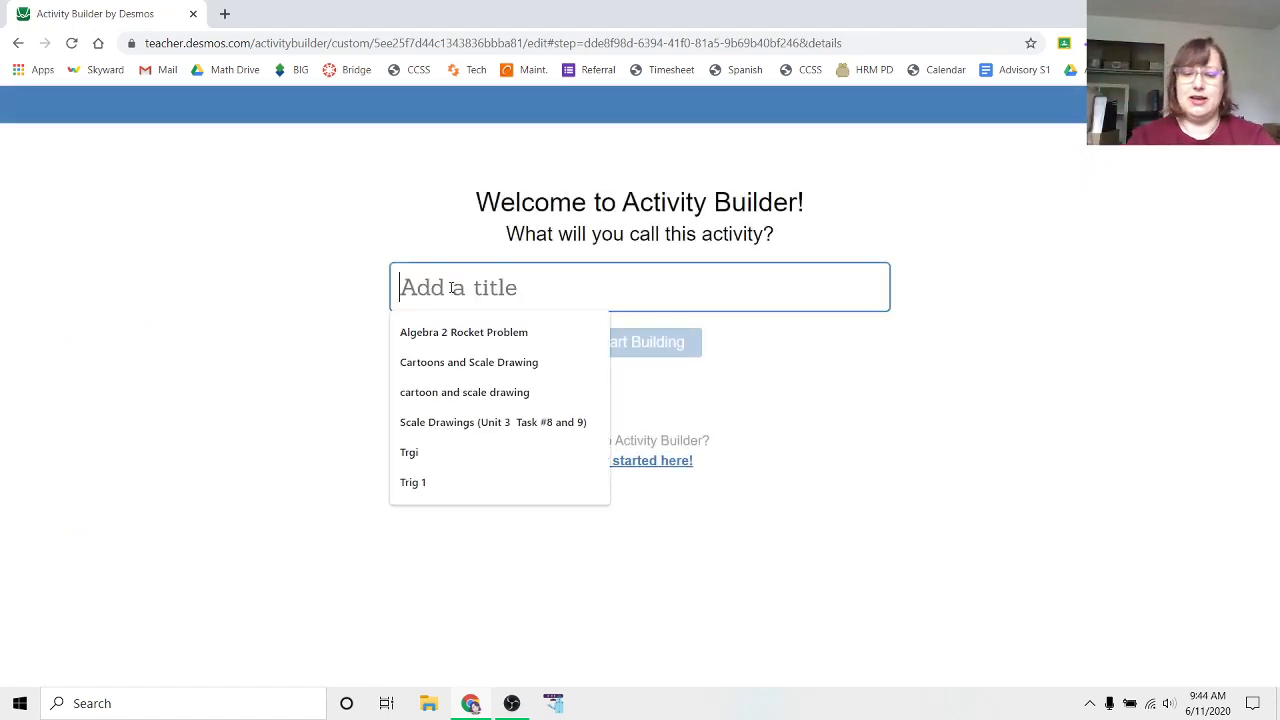
pyautogui.write('He')
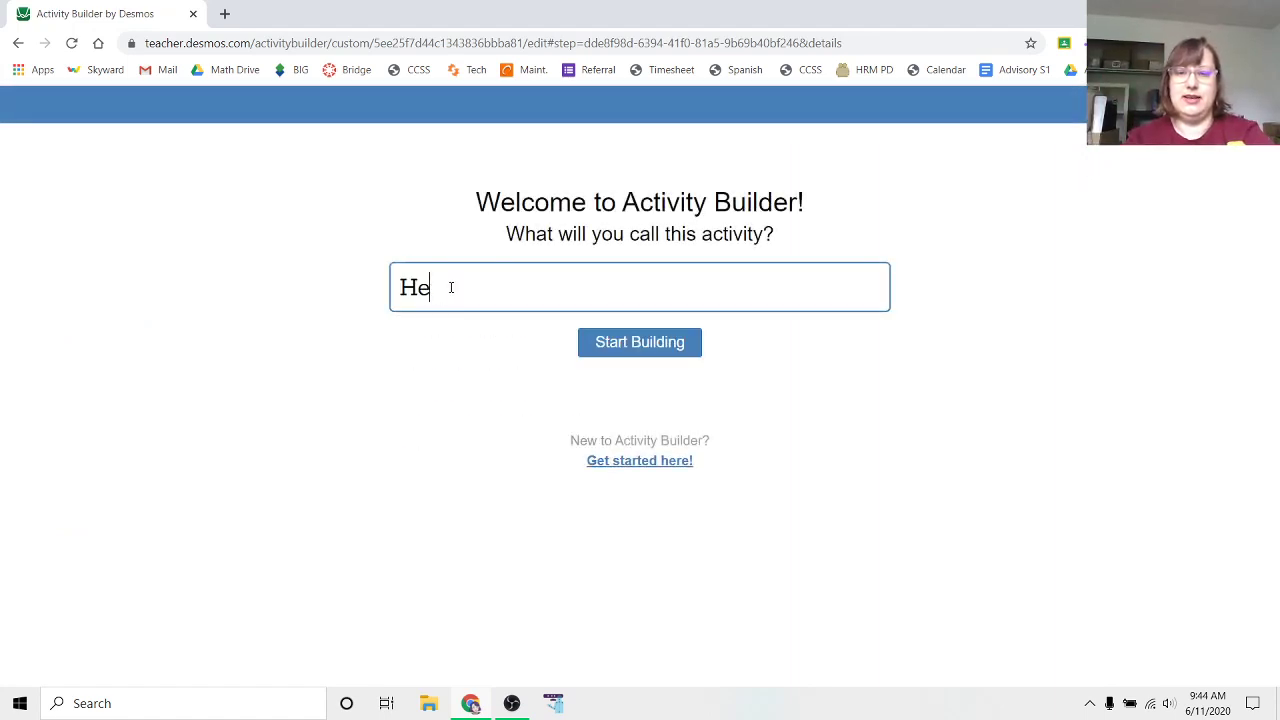
pyautogui.write('y Yo This is Neat')
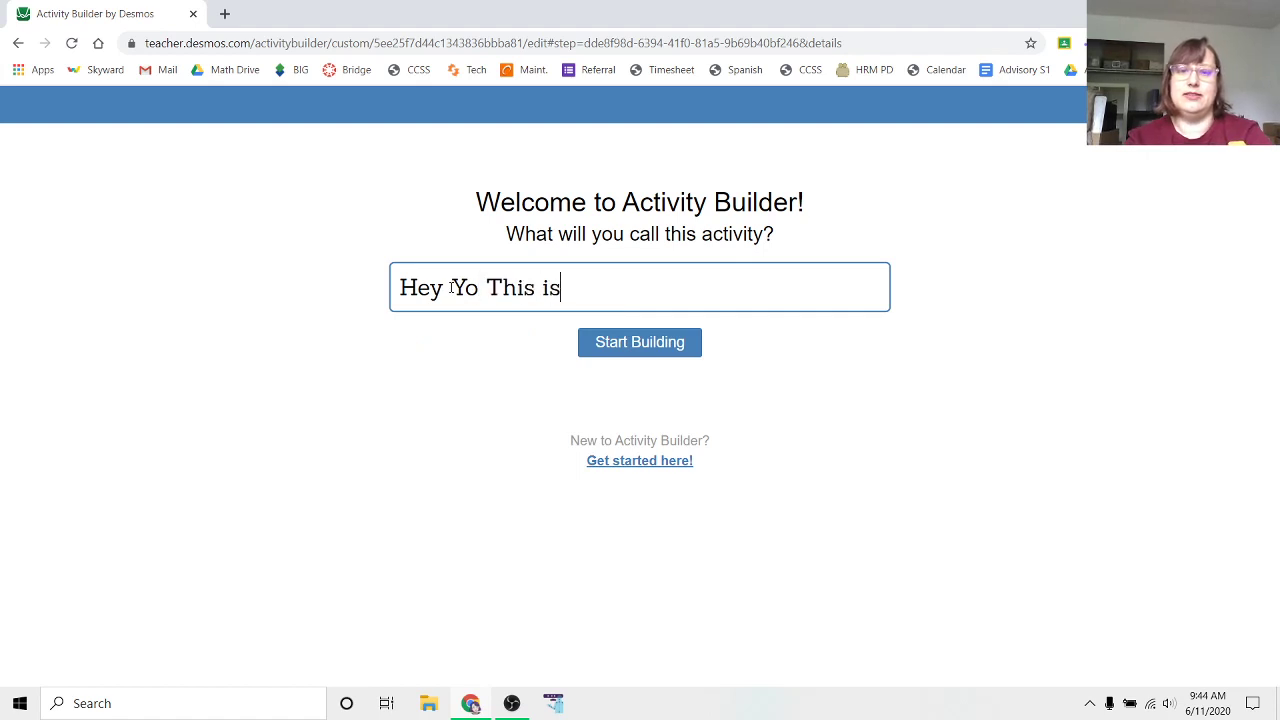
pyautogui.click(688, 345)
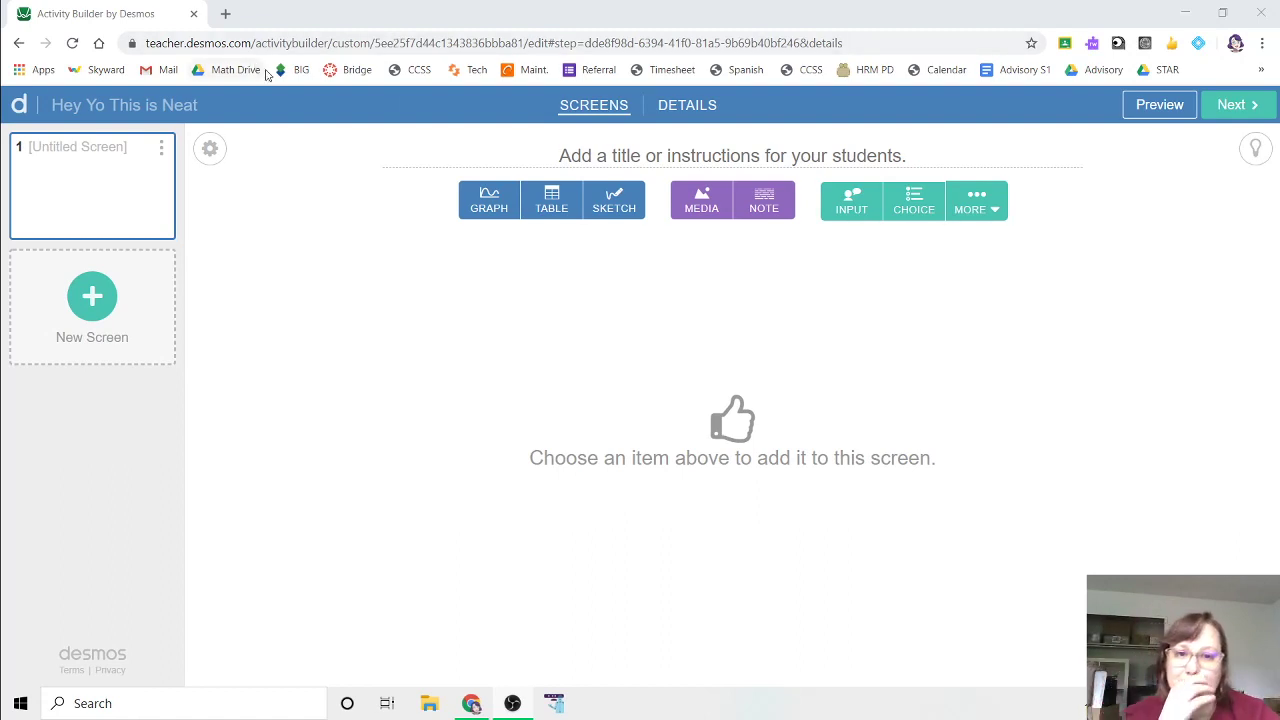
# - Add a graph to the first screen and enter the function f(x)=x^2+3
pyautogui.click(481, 212)
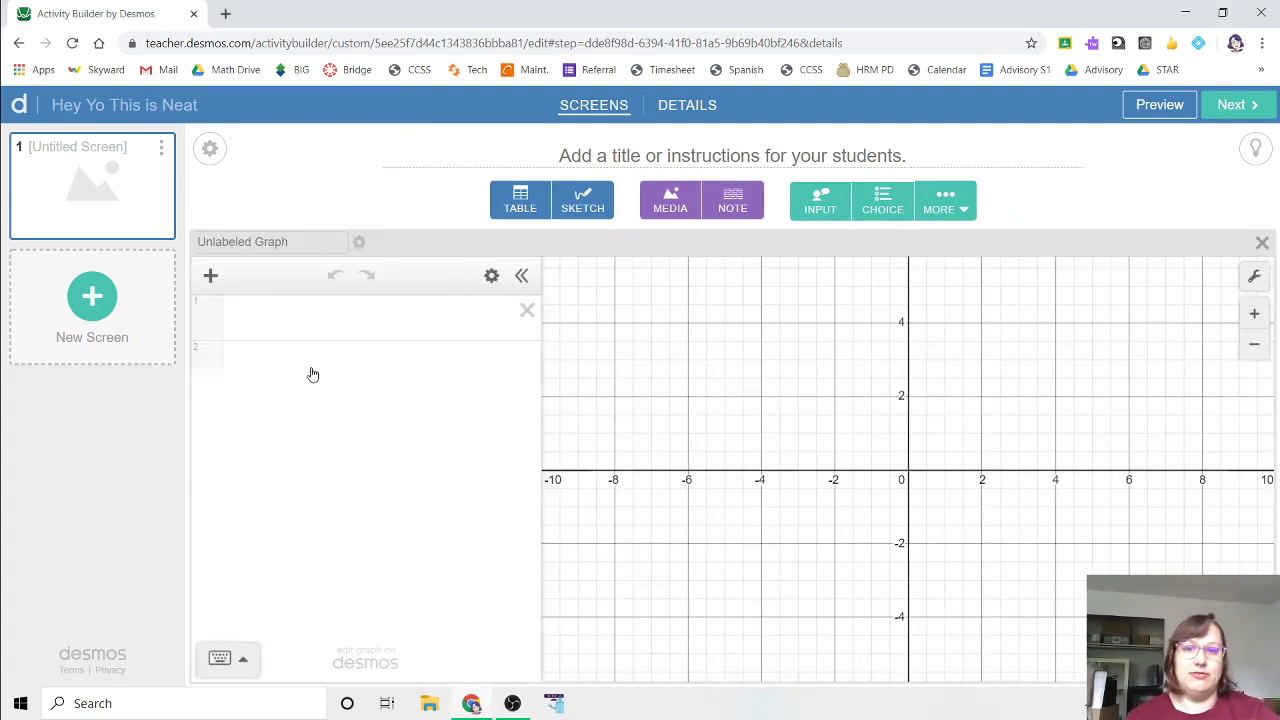
pyautogui.click(262, 310)
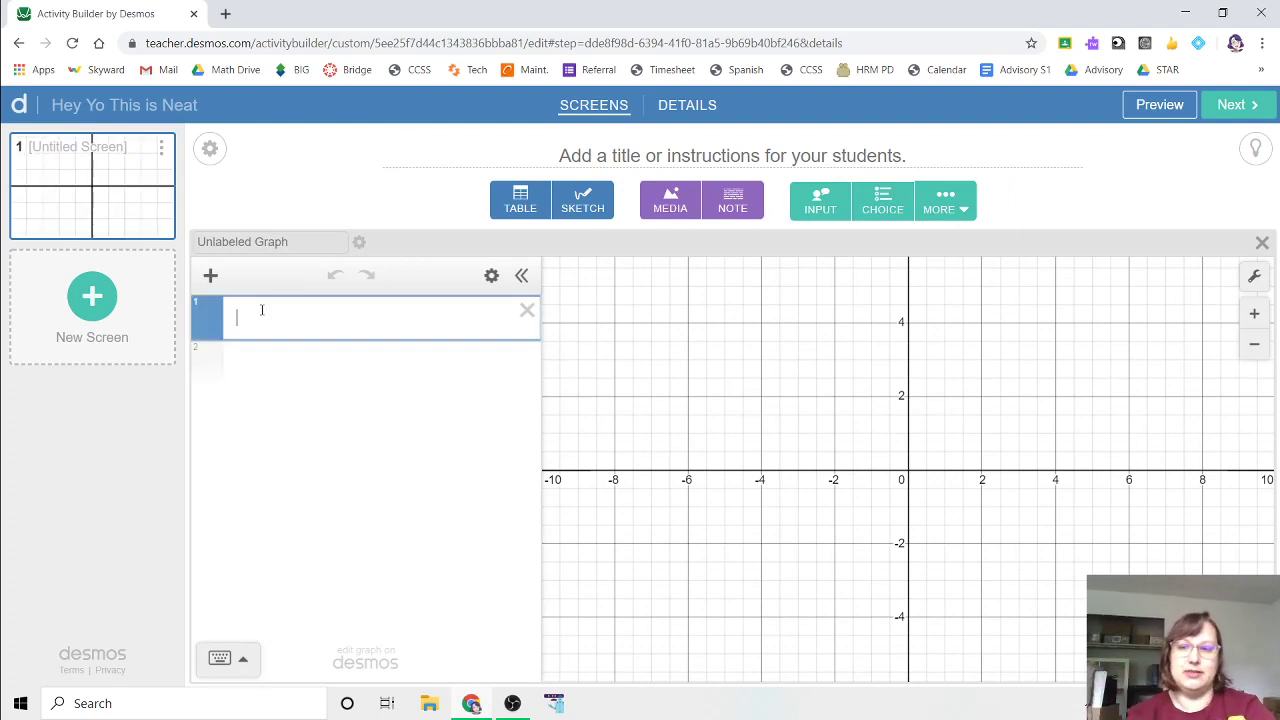
pyautogui.write('f(x)')
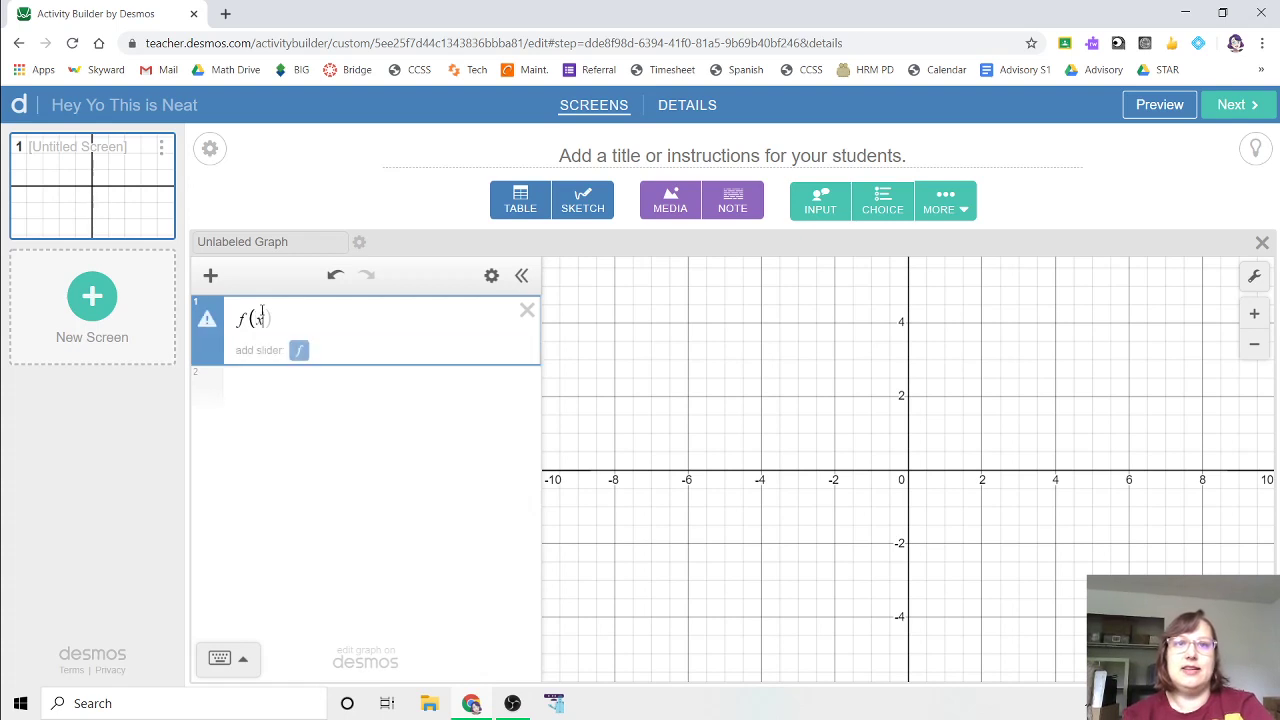
pyautogui.write('=x^2+3')
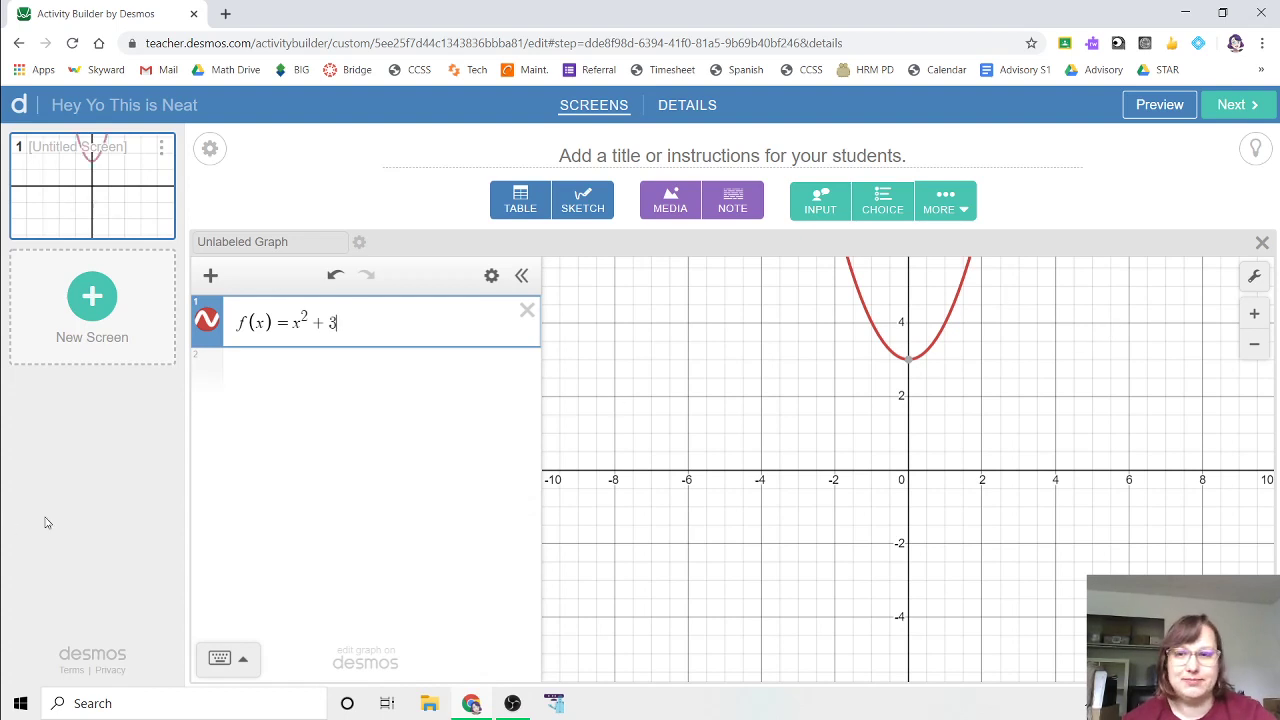
# - Add a folder hidden from students to the graph's expression list and move the function into it
pyautogui.click(210, 275)
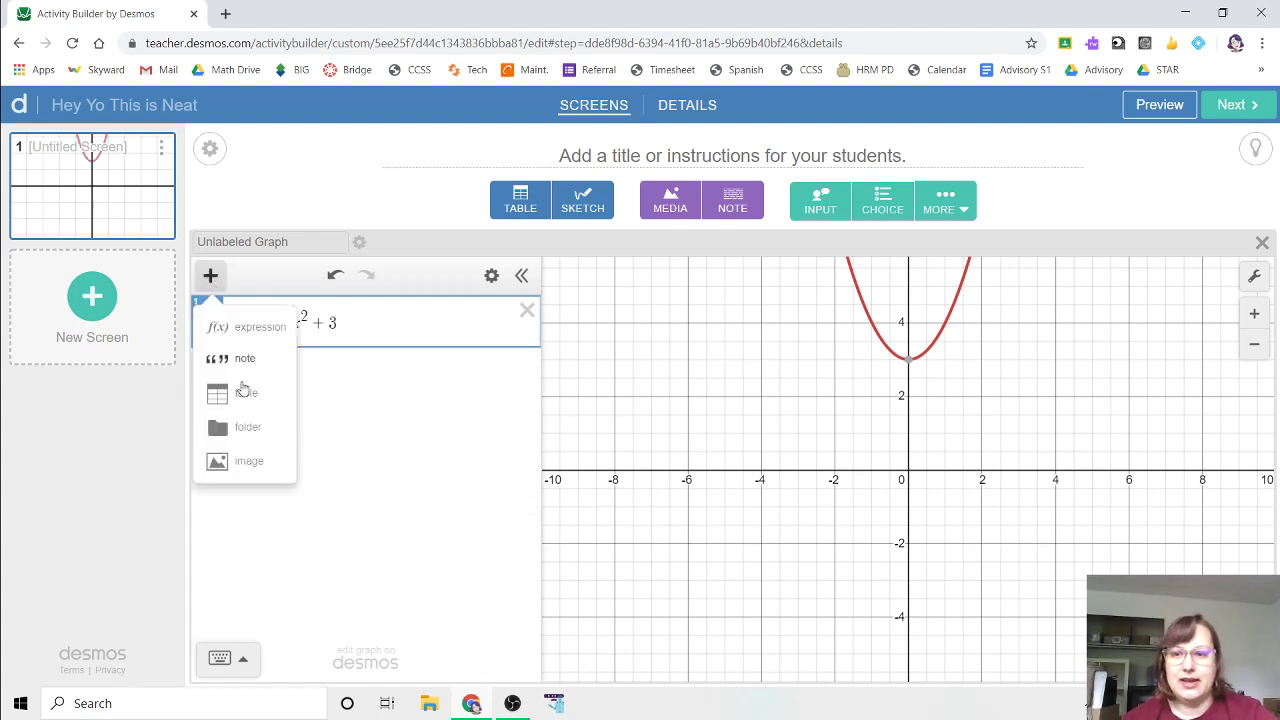
pyautogui.click(245, 425)
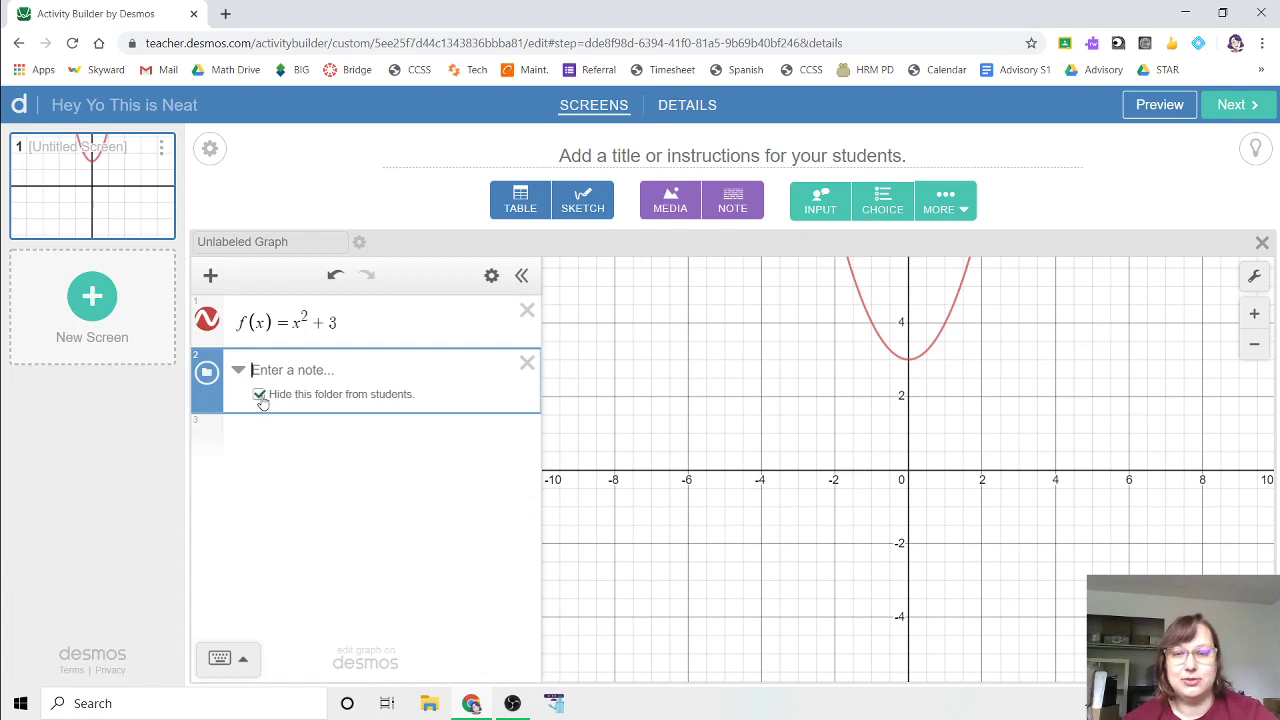
pyautogui.click(259, 395)
pyautogui.moveTo(204, 320); pyautogui.dragTo(249, 370)
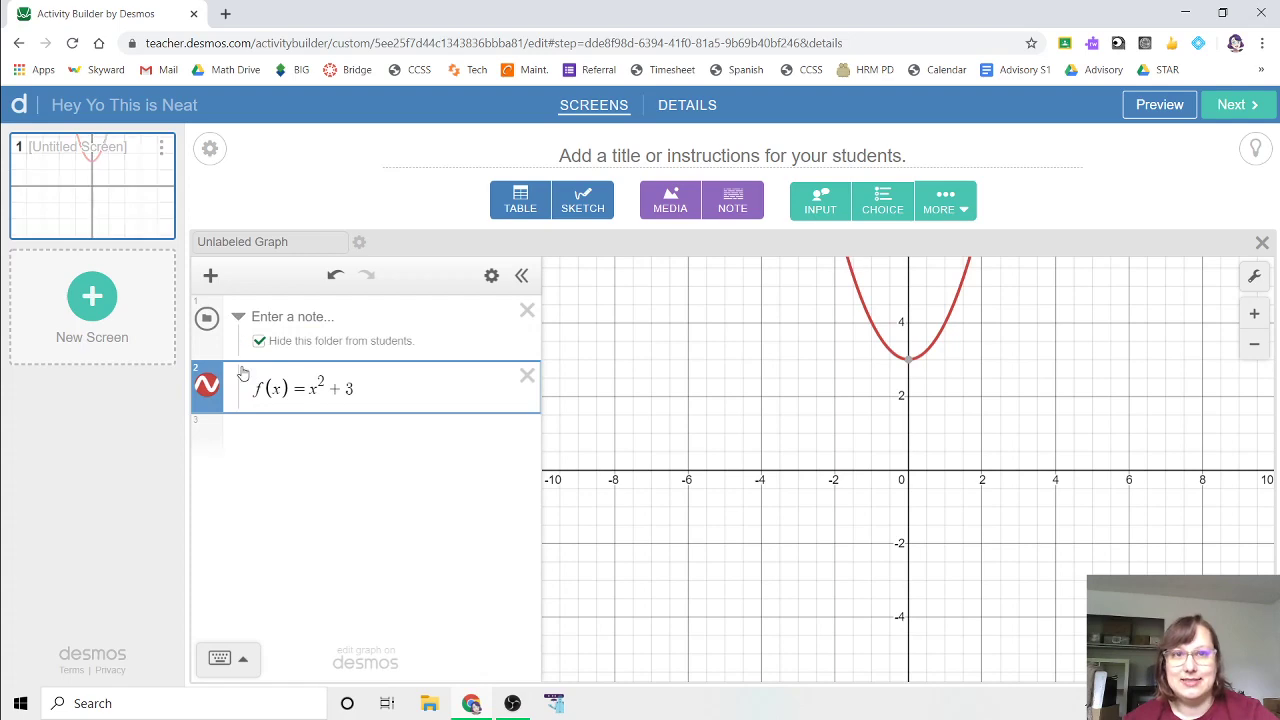
# - Collapse and re-expand the hidden folder, and check the screen in the student preview
pyautogui.click(238, 316)
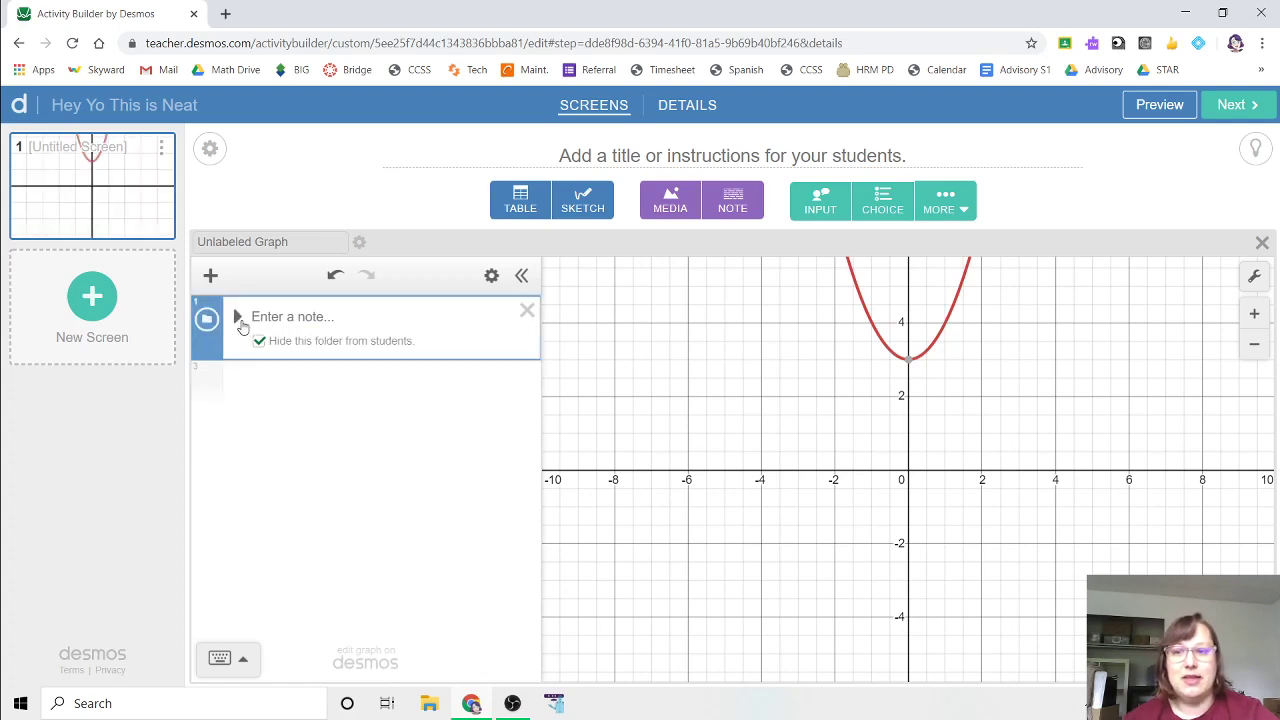
pyautogui.click(238, 316)
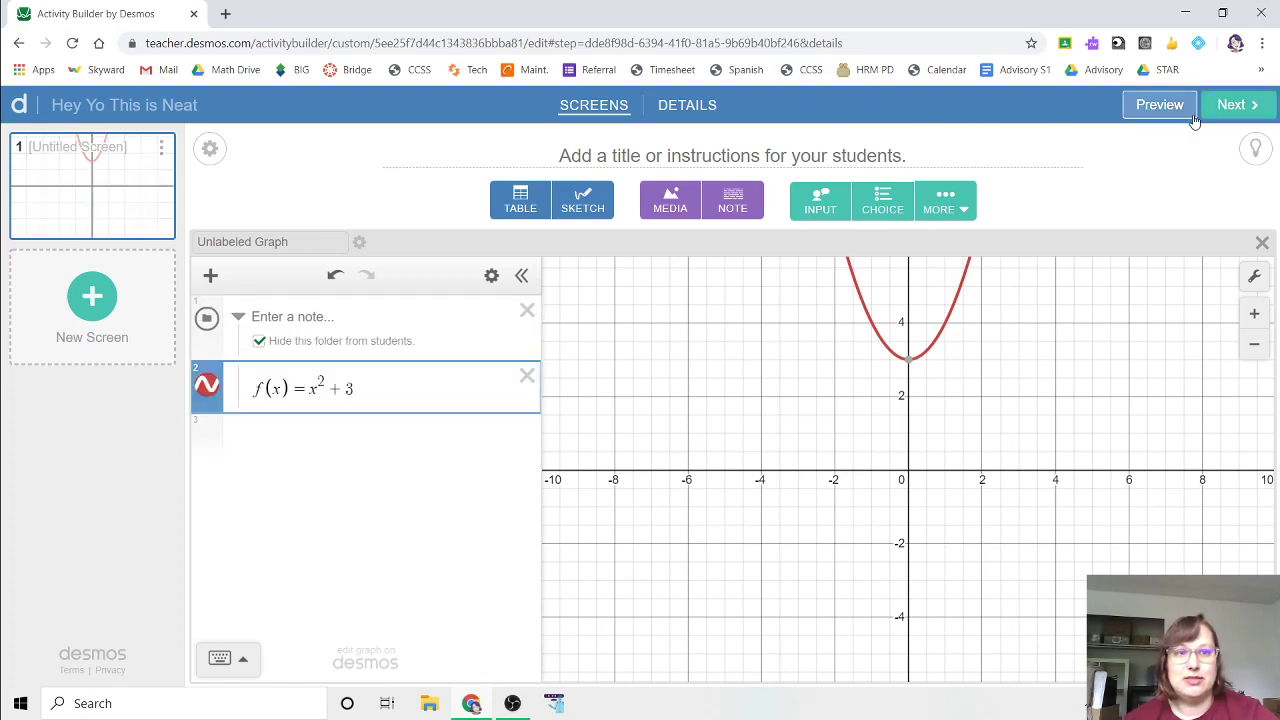
pyautogui.click(1143, 112)
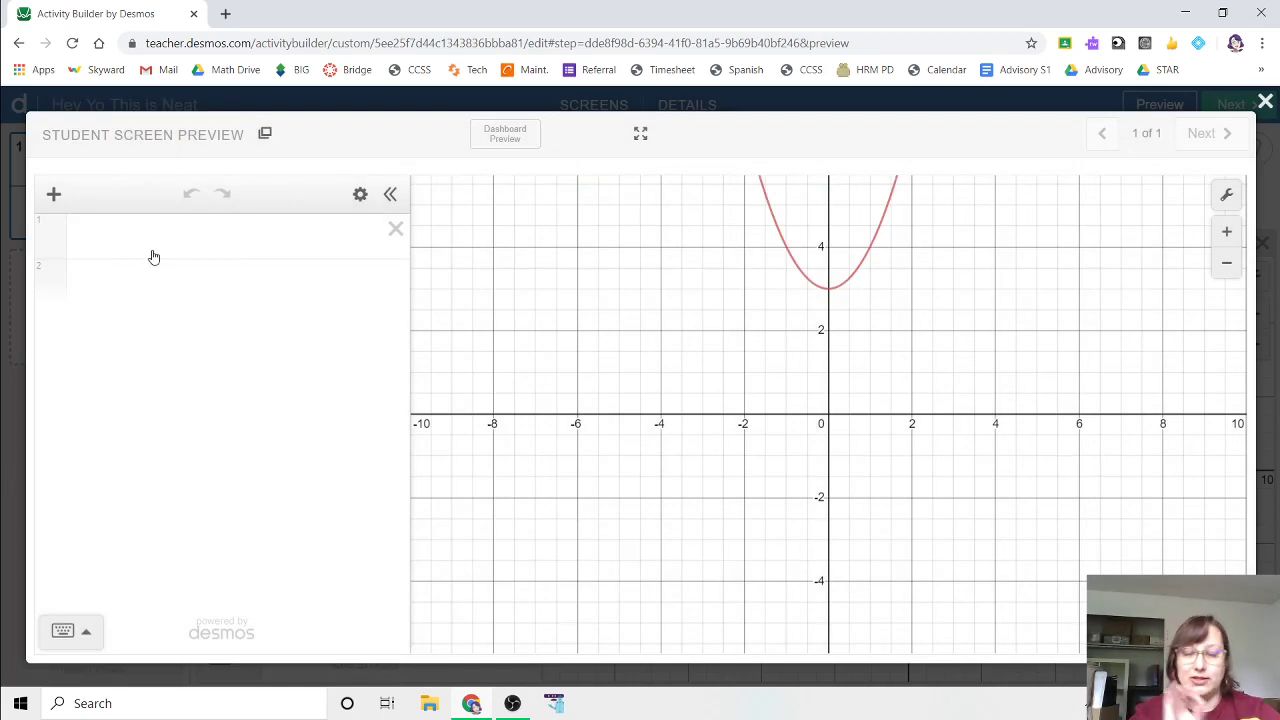
pyautogui.click(1264, 104)
# - Add a table below the hidden folder in the graph's expression list and enter the point x = 0, y = 3
pyautogui.click(275, 428)
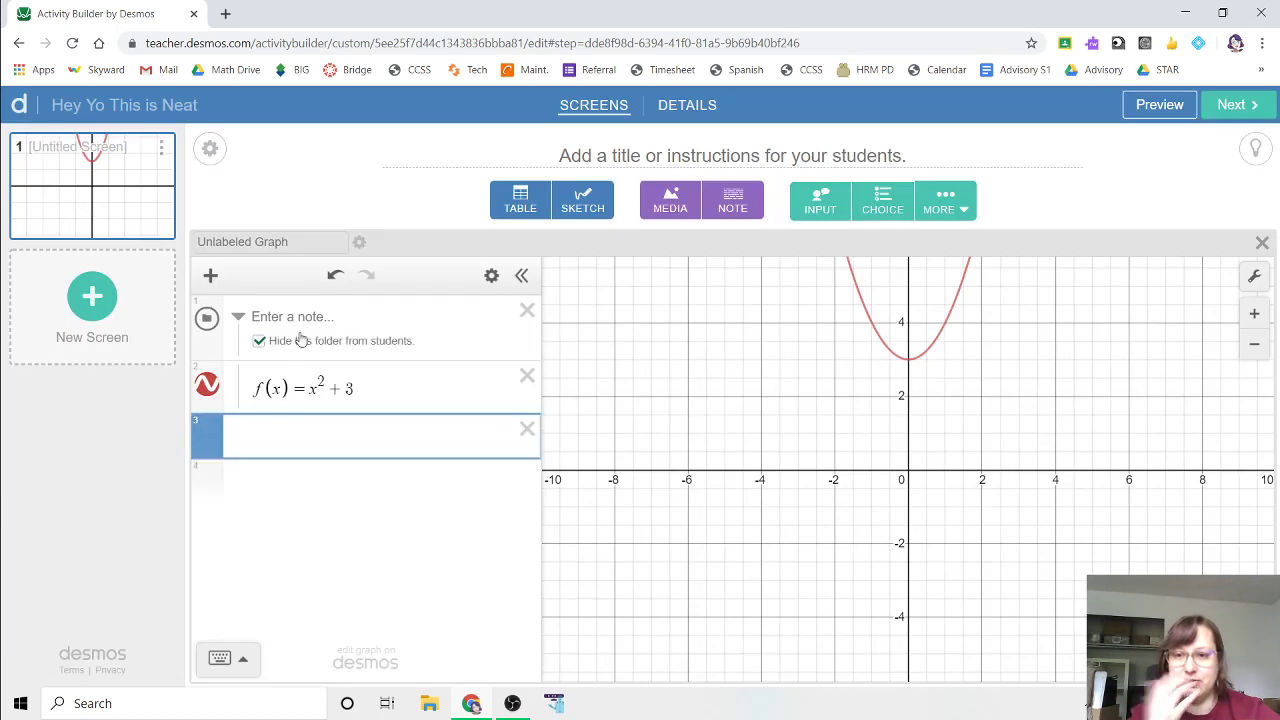
pyautogui.click(209, 275)
pyautogui.click(243, 391)
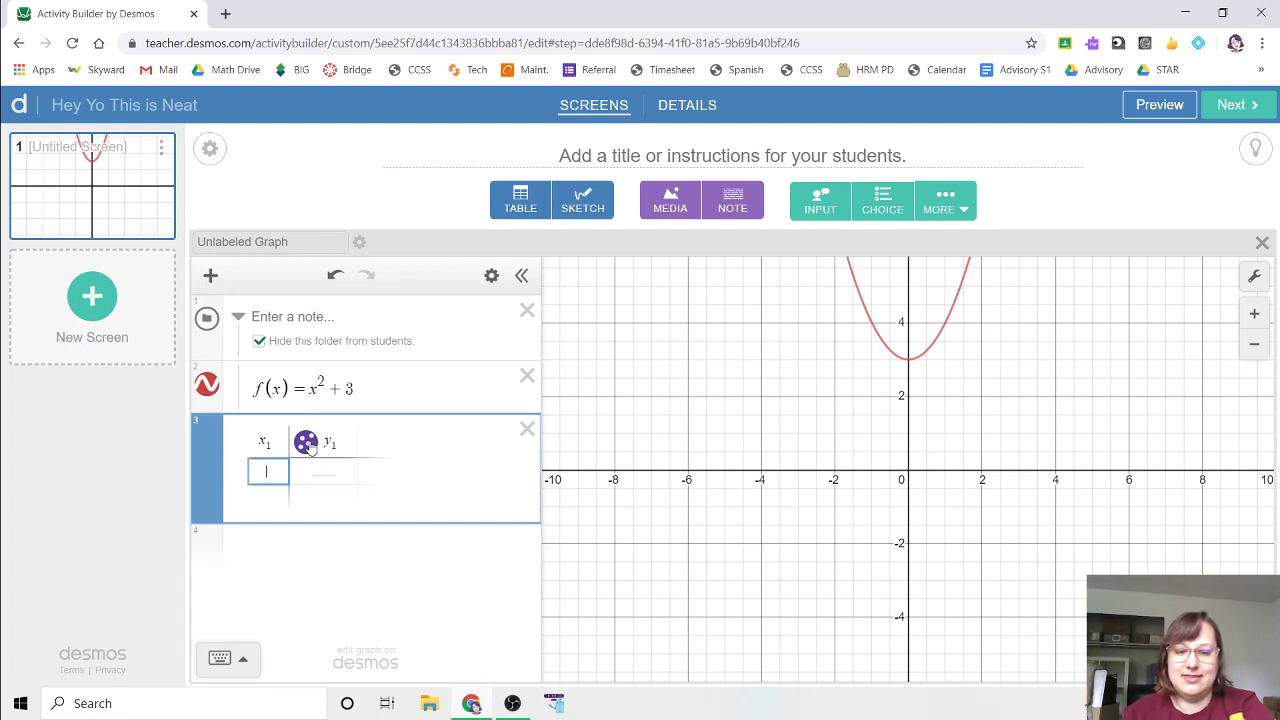
pyautogui.write('0')
pyautogui.press('Tab')
pyautogui.write('3')
pyautogui.press('Return')
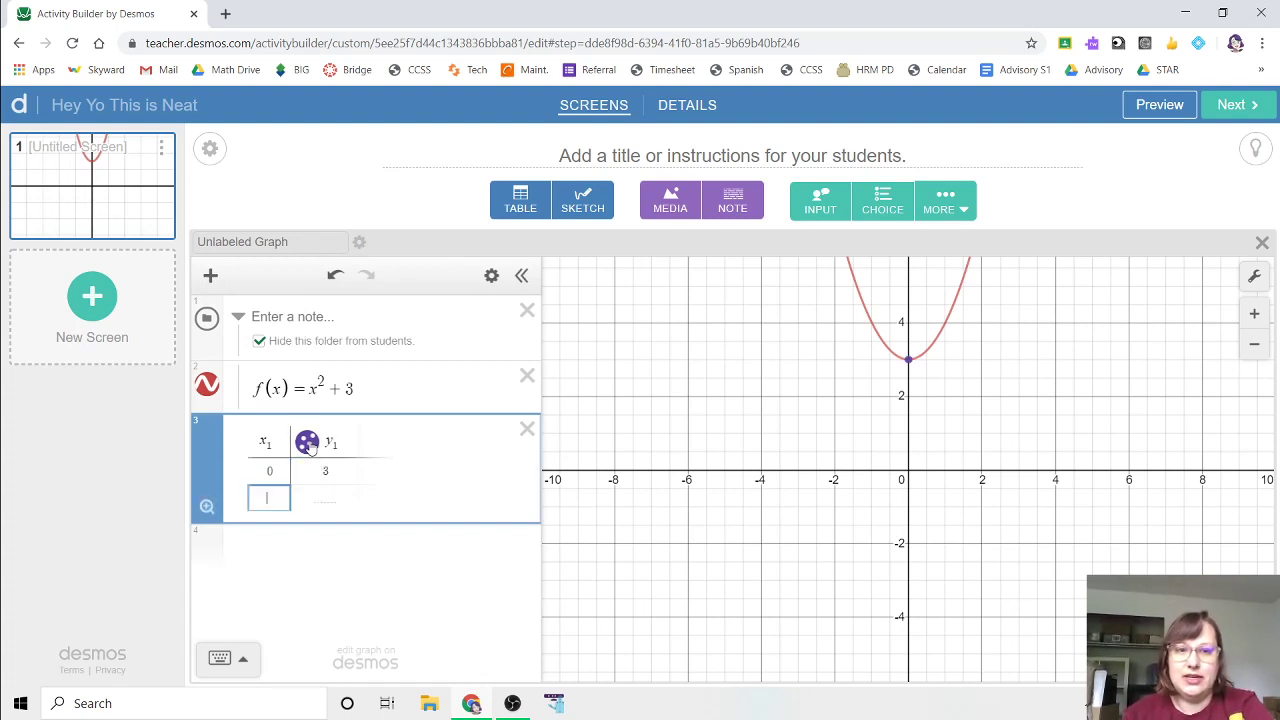
# - Add the points (1, 4) and (-1, 4) to the table below the existing point
pyautogui.write('1')
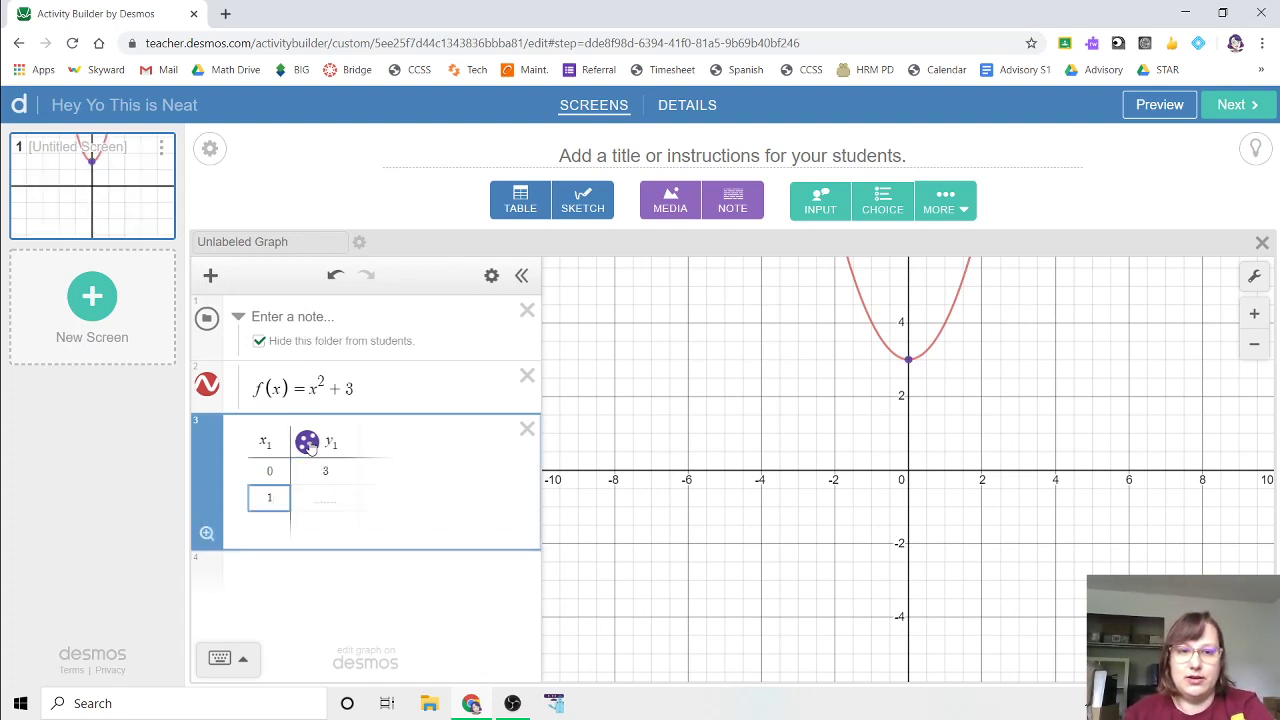
pyautogui.press('Tab')
pyautogui.write('4')
pyautogui.press('Return')
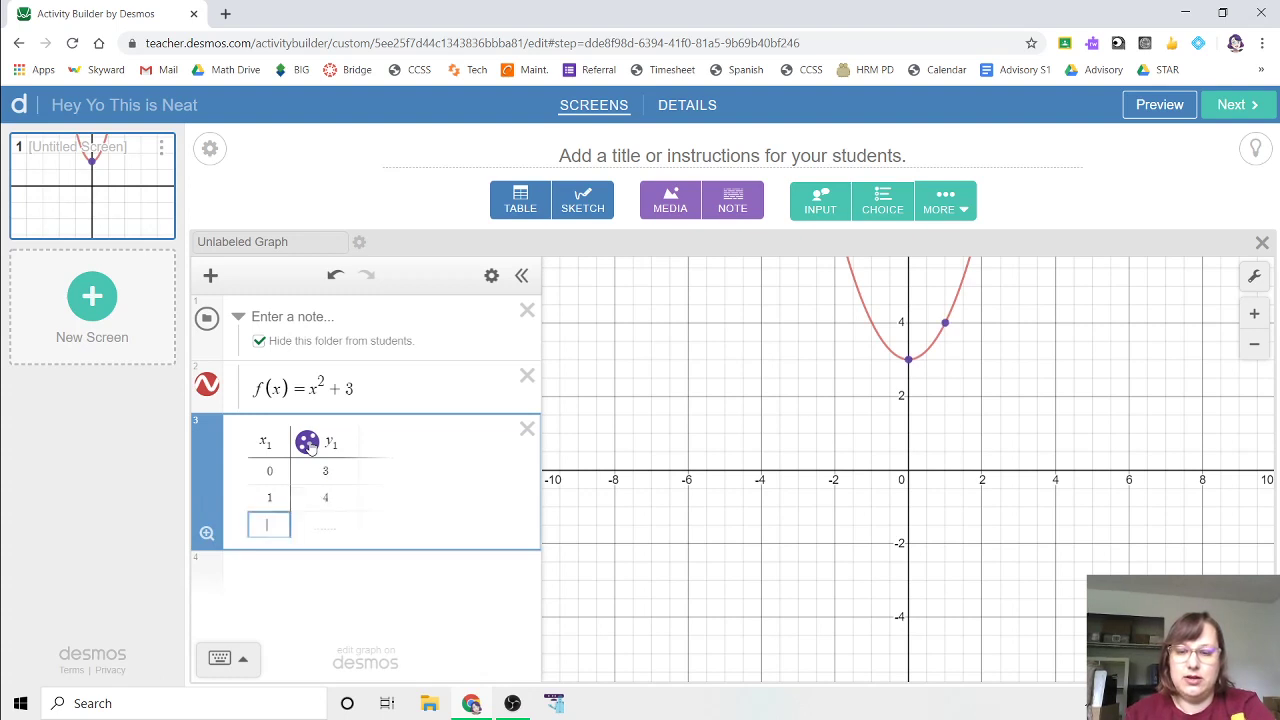
pyautogui.write('-1')
pyautogui.press('Tab')
pyautogui.write('4')
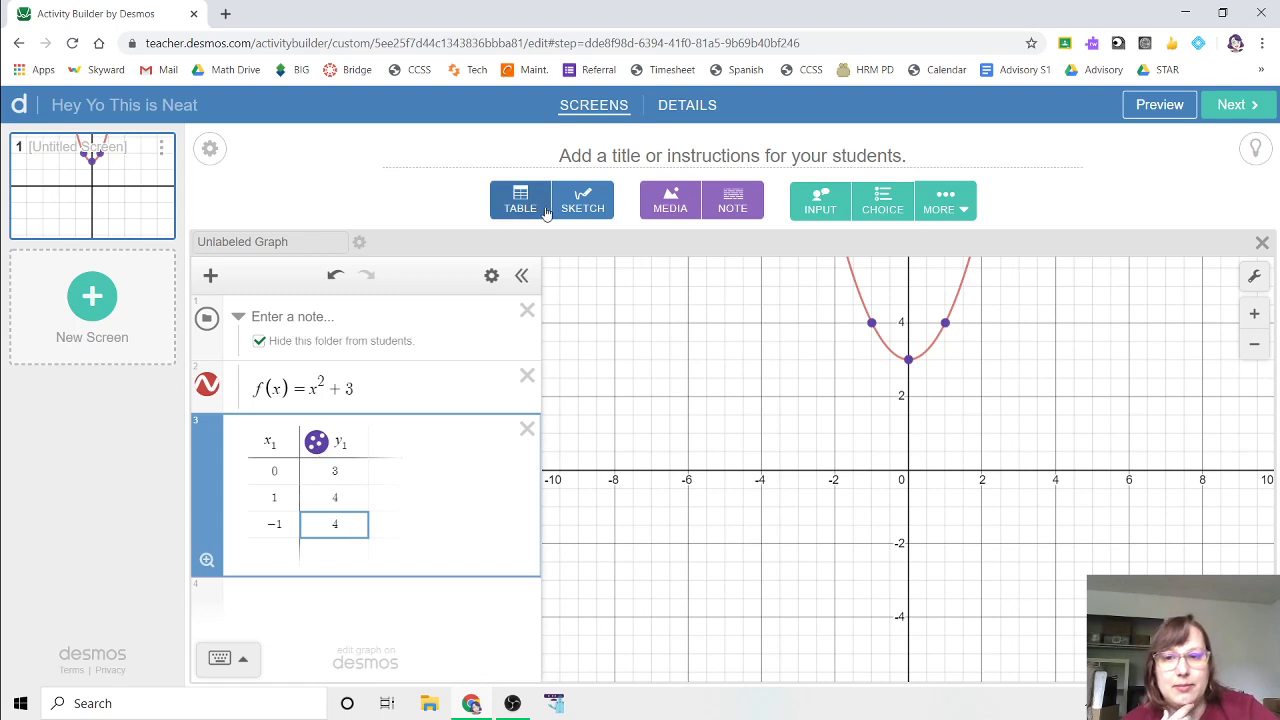
# - Style the table's points as red filled dots, trying the open and cross styles first, and move the table into the hidden folder
pyautogui.click(491, 275)
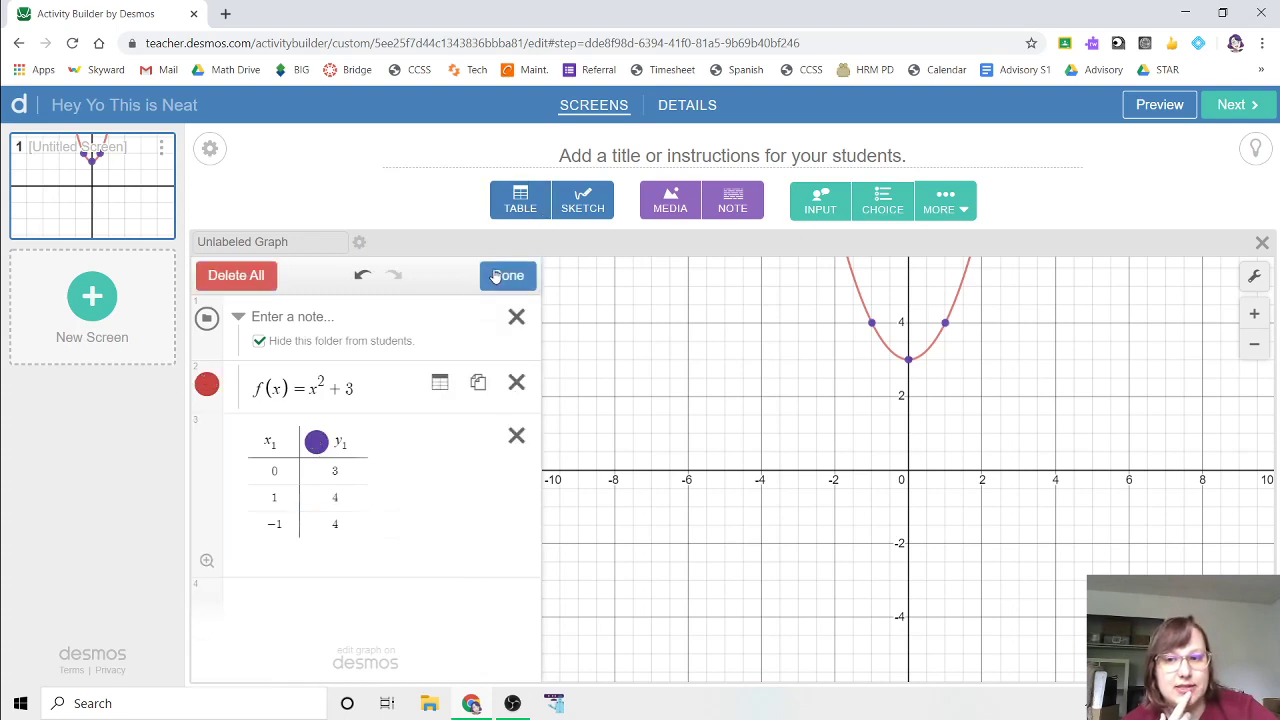
pyautogui.click(316, 443)
pyautogui.click(414, 500)
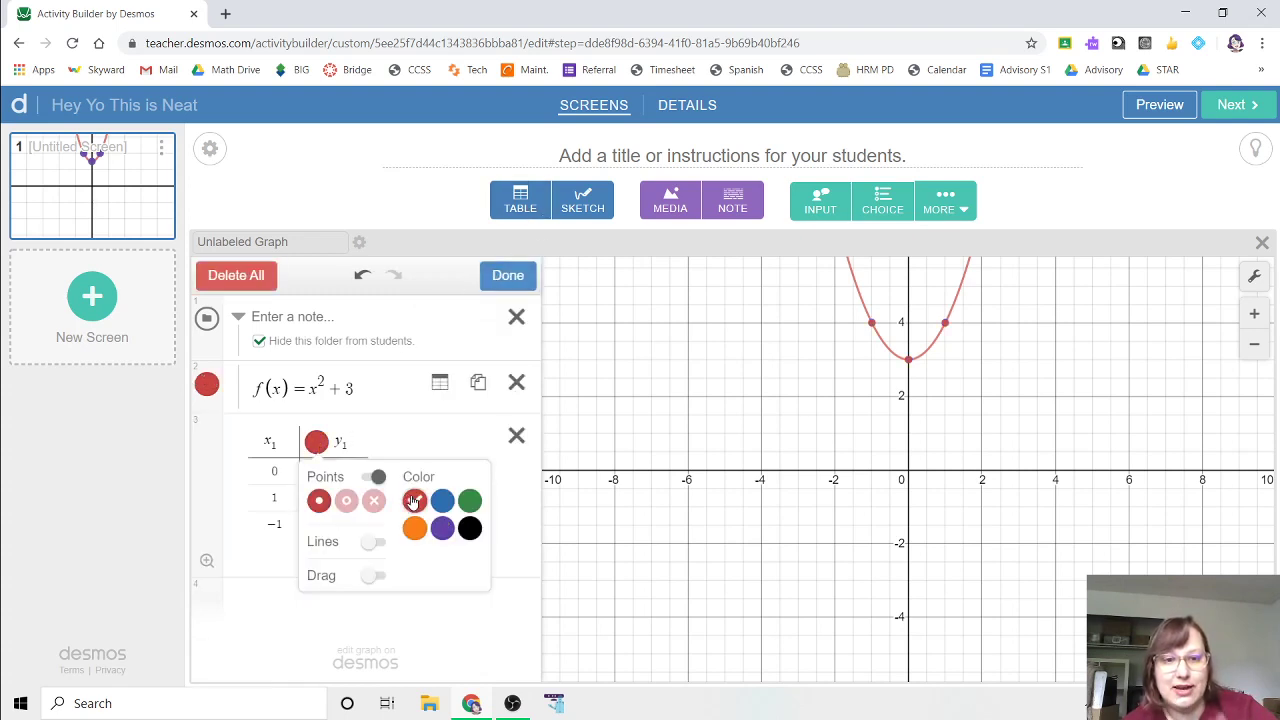
pyautogui.click(346, 501)
pyautogui.click(373, 501)
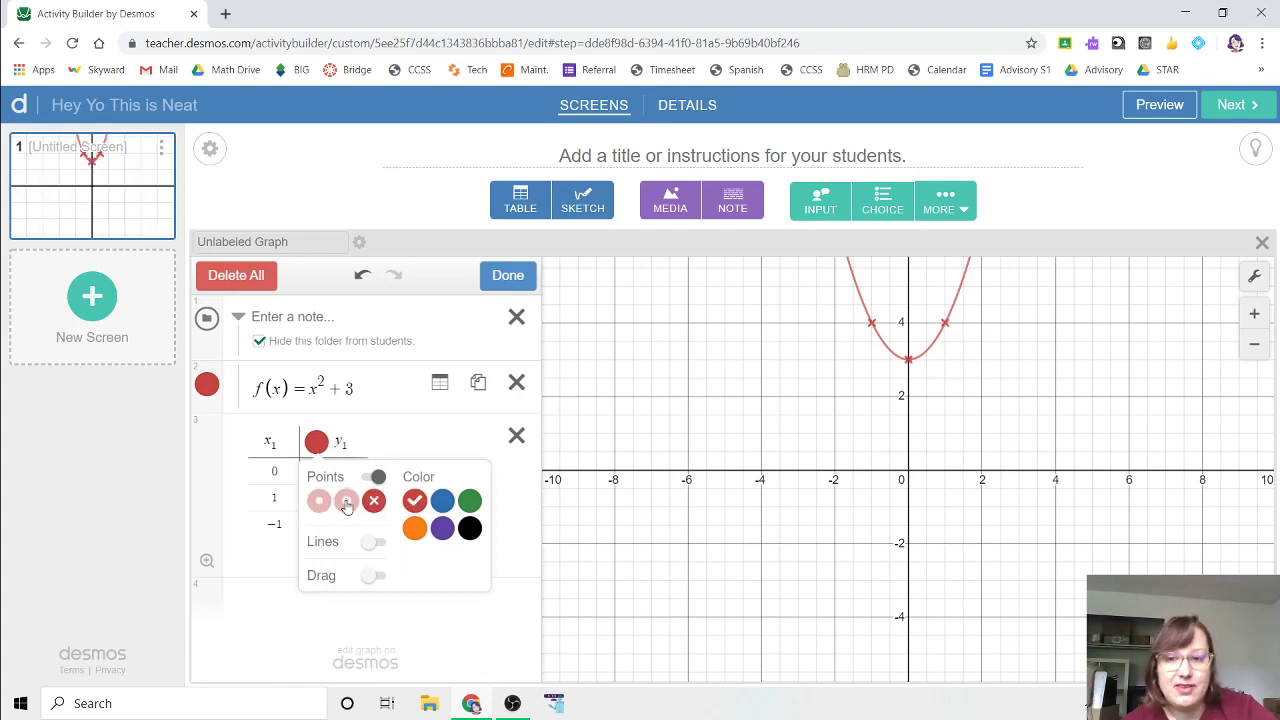
pyautogui.click(346, 501)
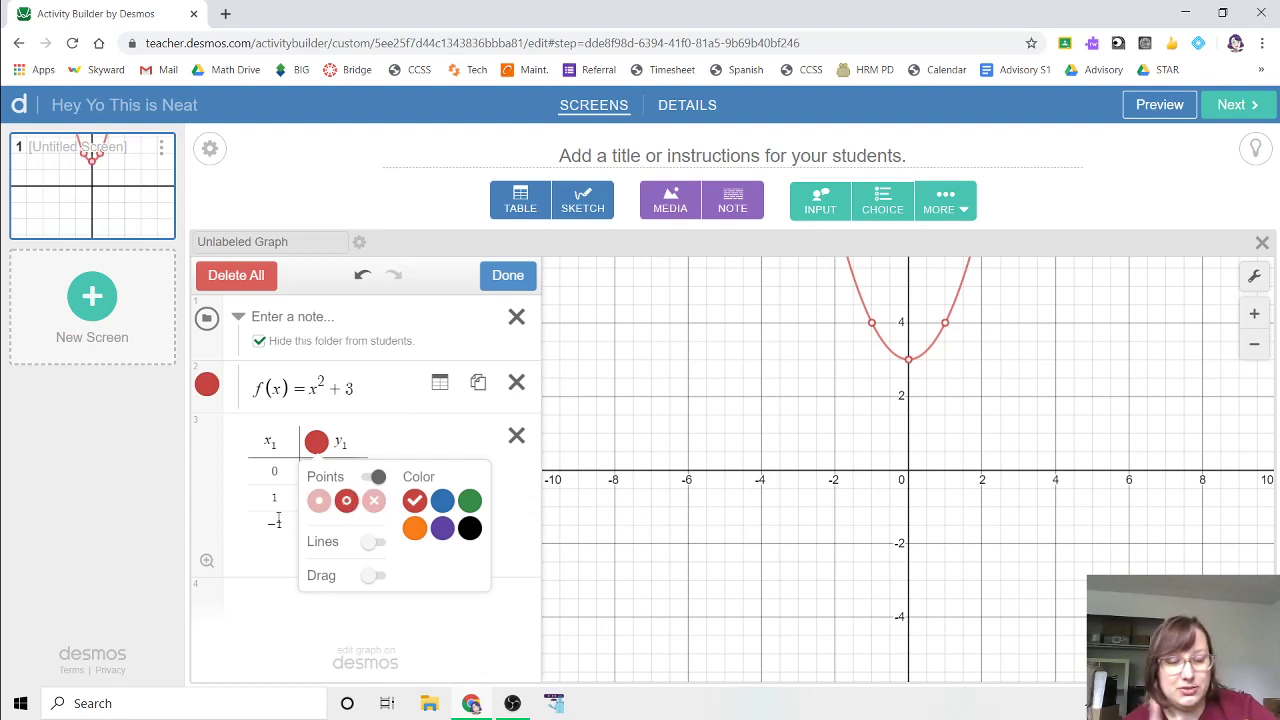
pyautogui.click(318, 501)
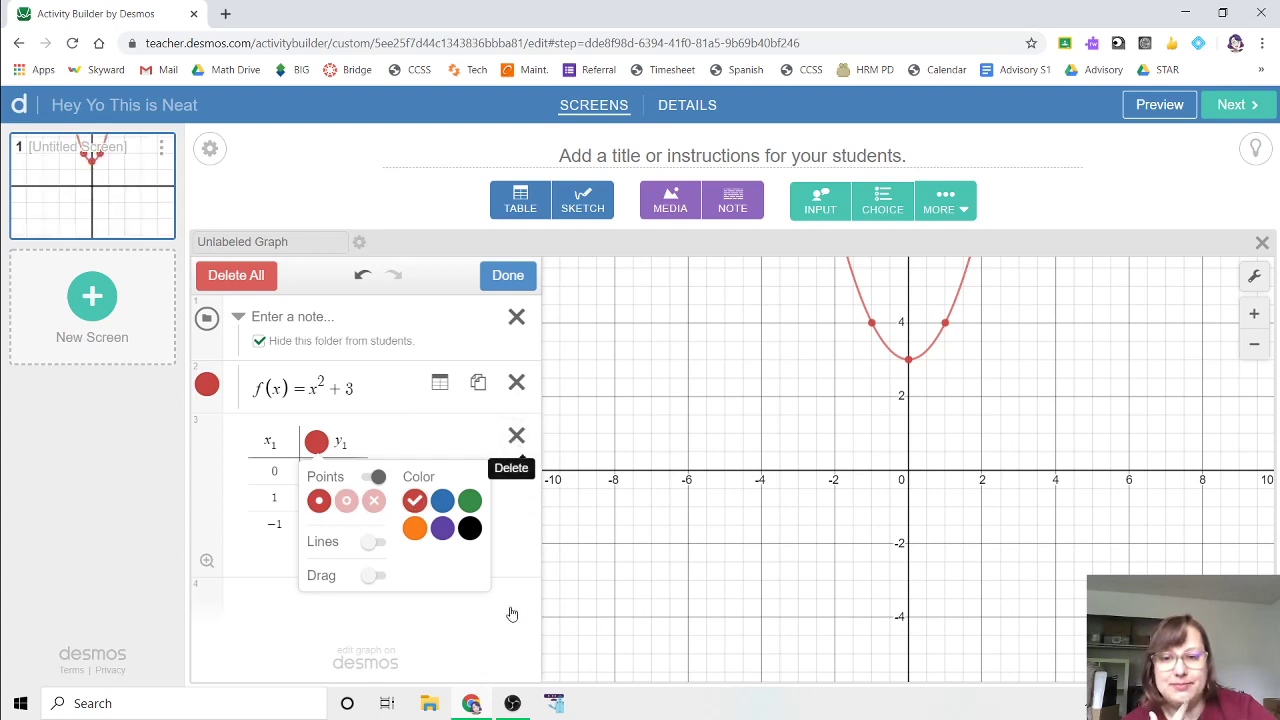
pyautogui.click(473, 614)
pyautogui.click(473, 614)
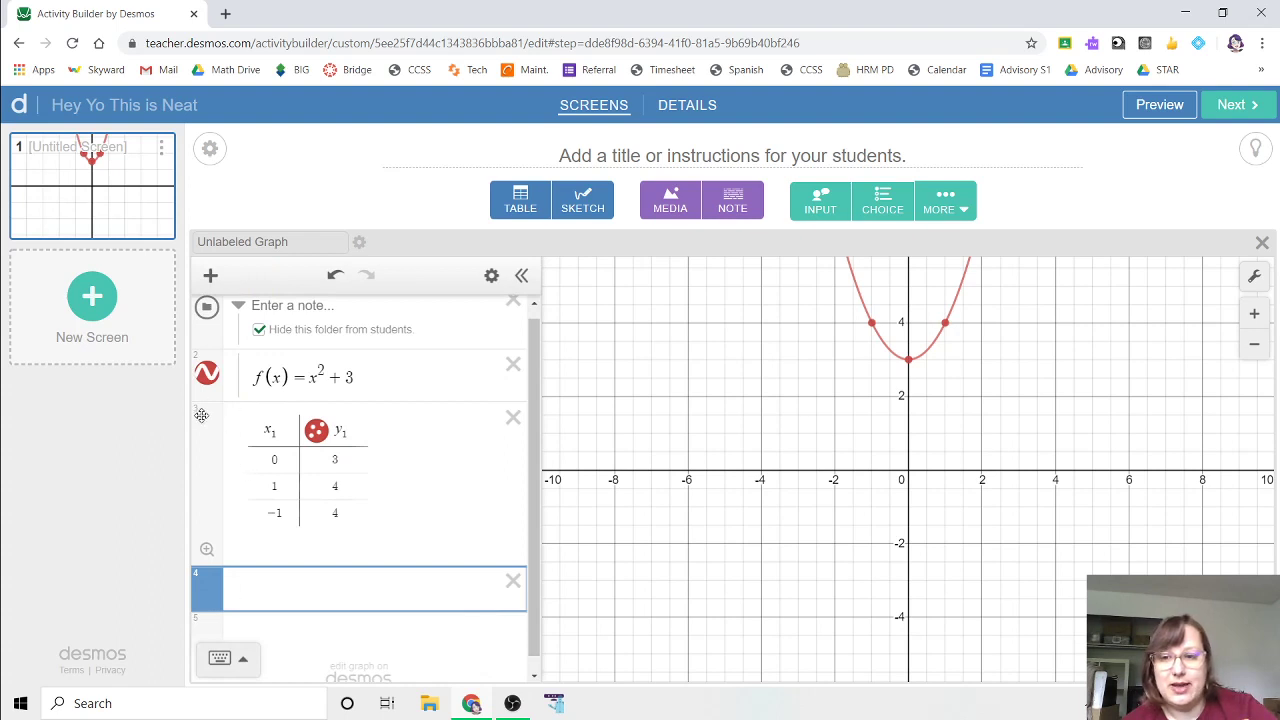
pyautogui.click(262, 418)
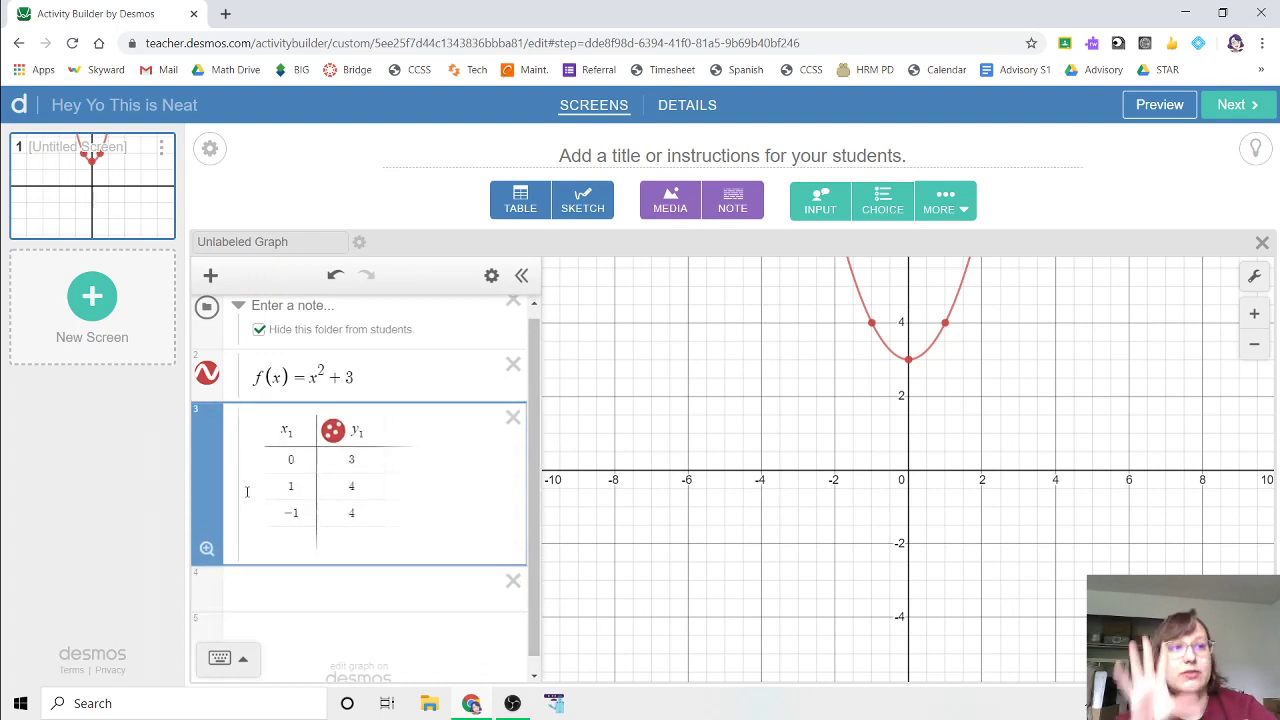
# - Enter the function f(x)=x^2+b below the hidden folder and add a slider for b
pyautogui.click(310, 607)
pyautogui.write('f(x)')
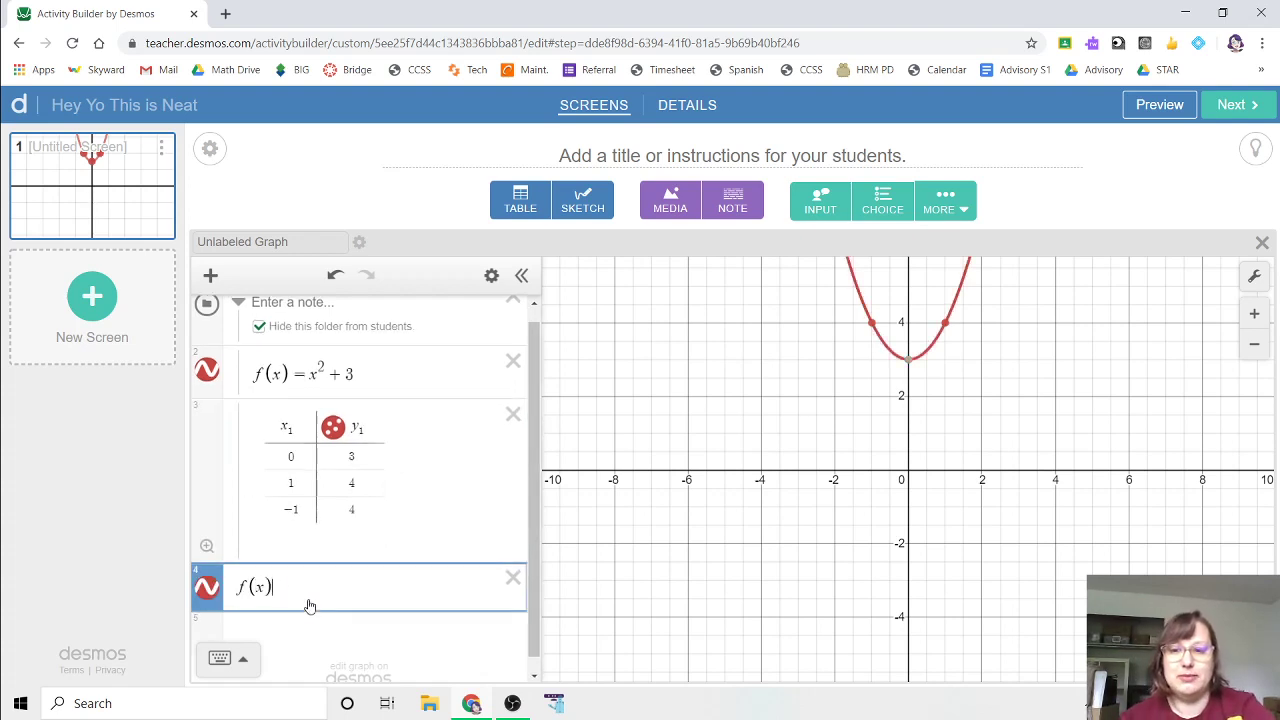
pyautogui.write('x')
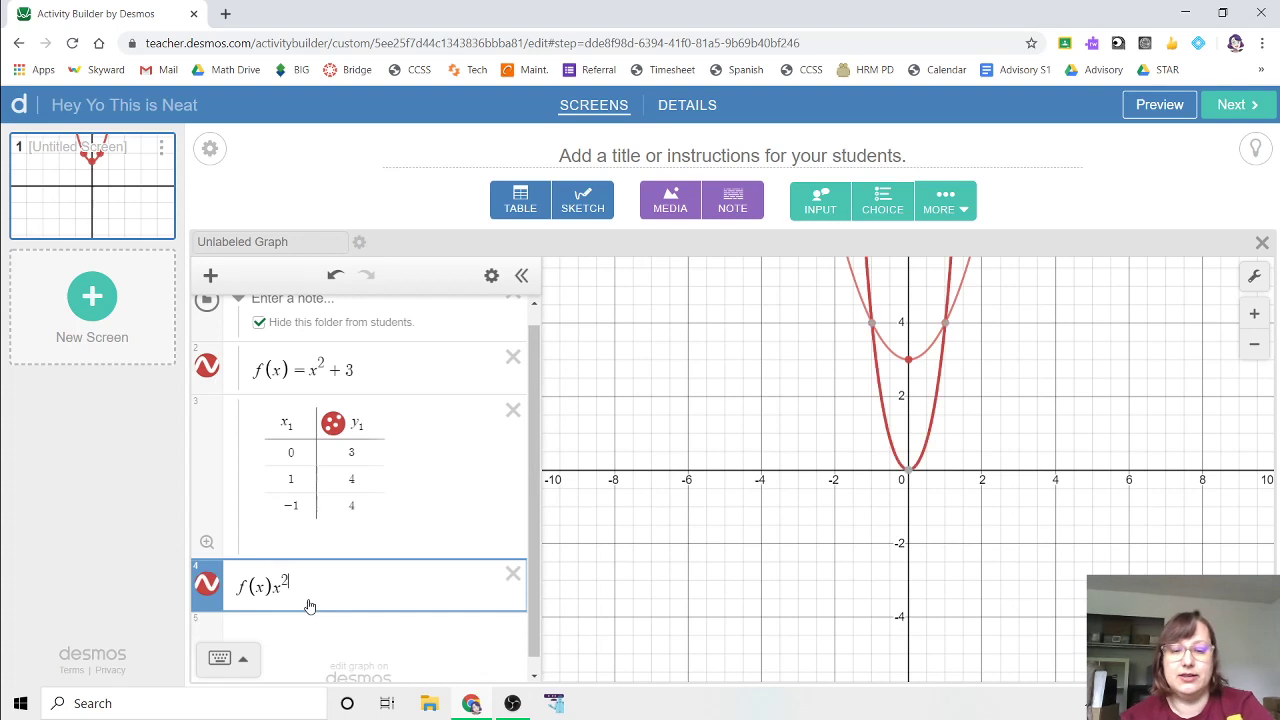
pyautogui.press('BackSpace')
pyautogui.write('=x^2=')
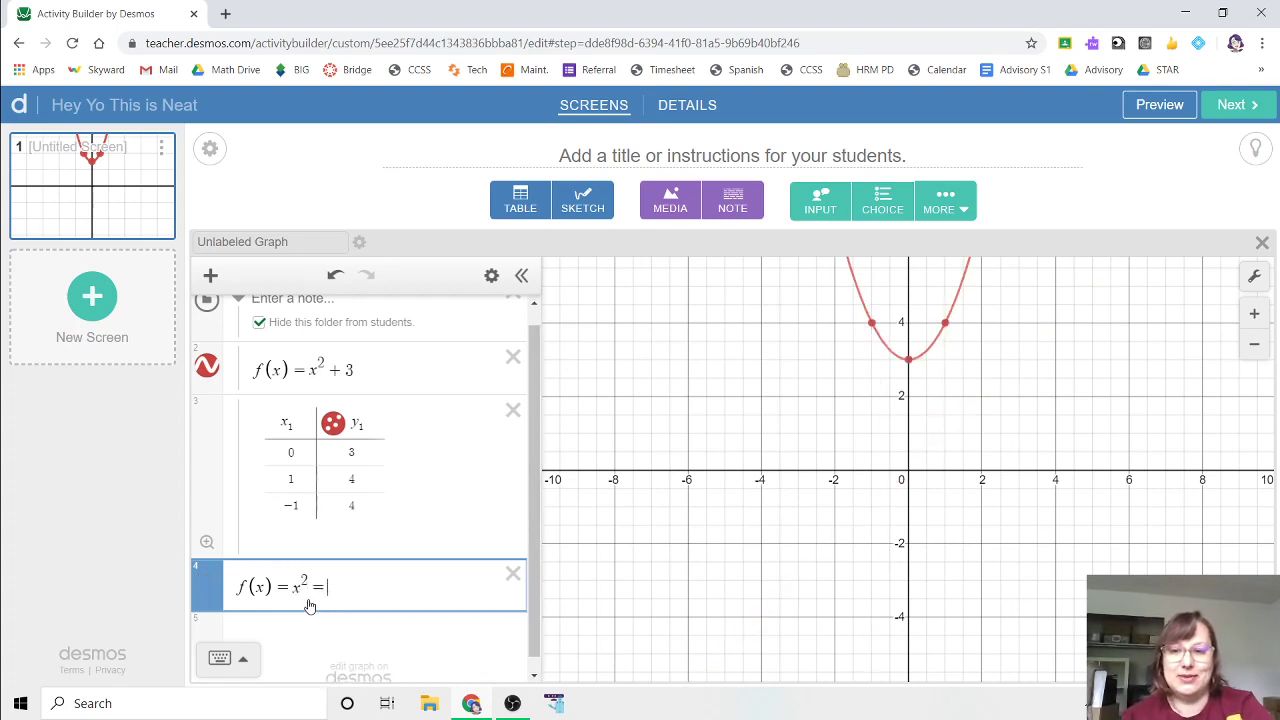
pyautogui.press('BackSpace')
pyautogui.write('+b')
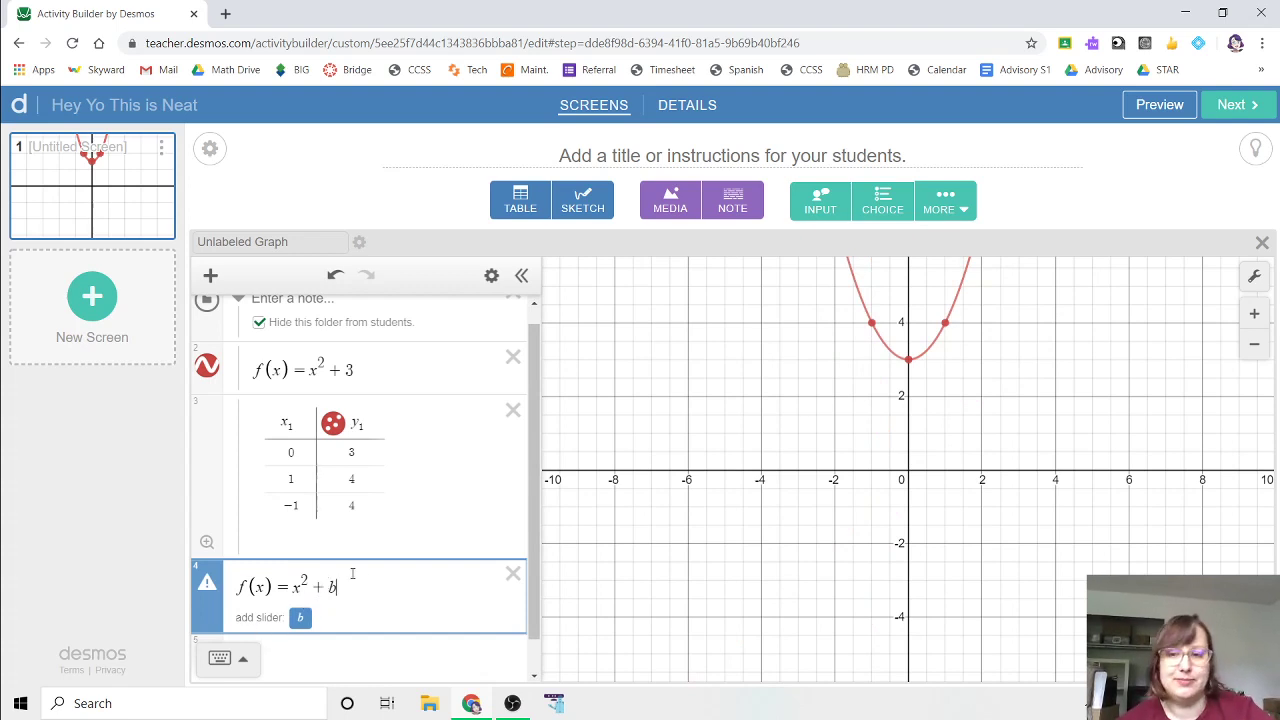
pyautogui.scroll(-1, 398, 567)
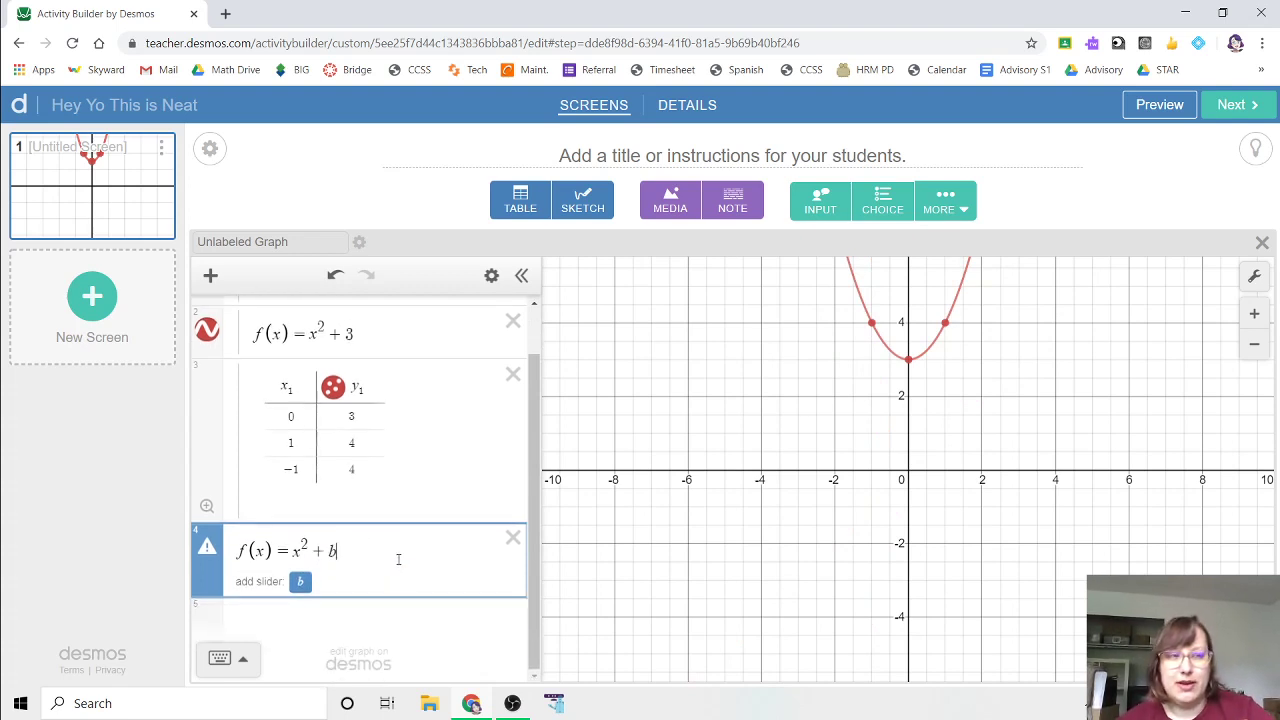
pyautogui.click(299, 582)
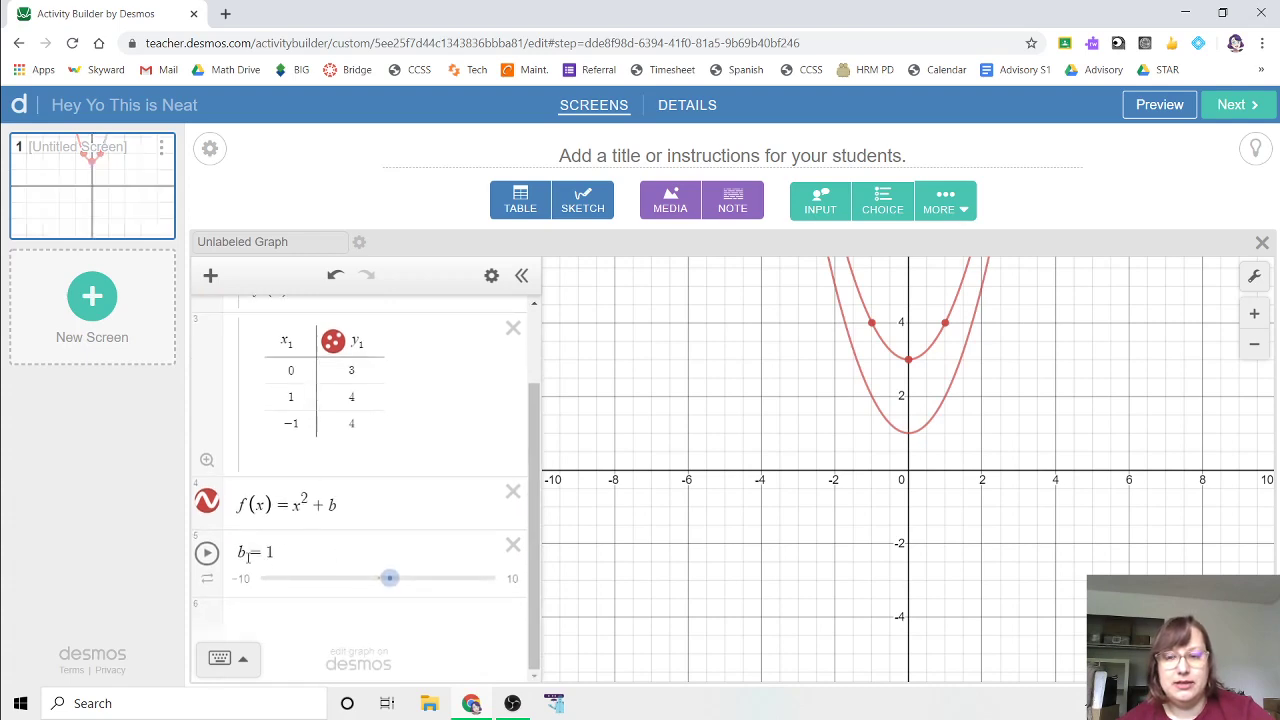
# - Open the student preview, test the b slider by moving it to -2.6, and return to the editor
pyautogui.click(1160, 104)
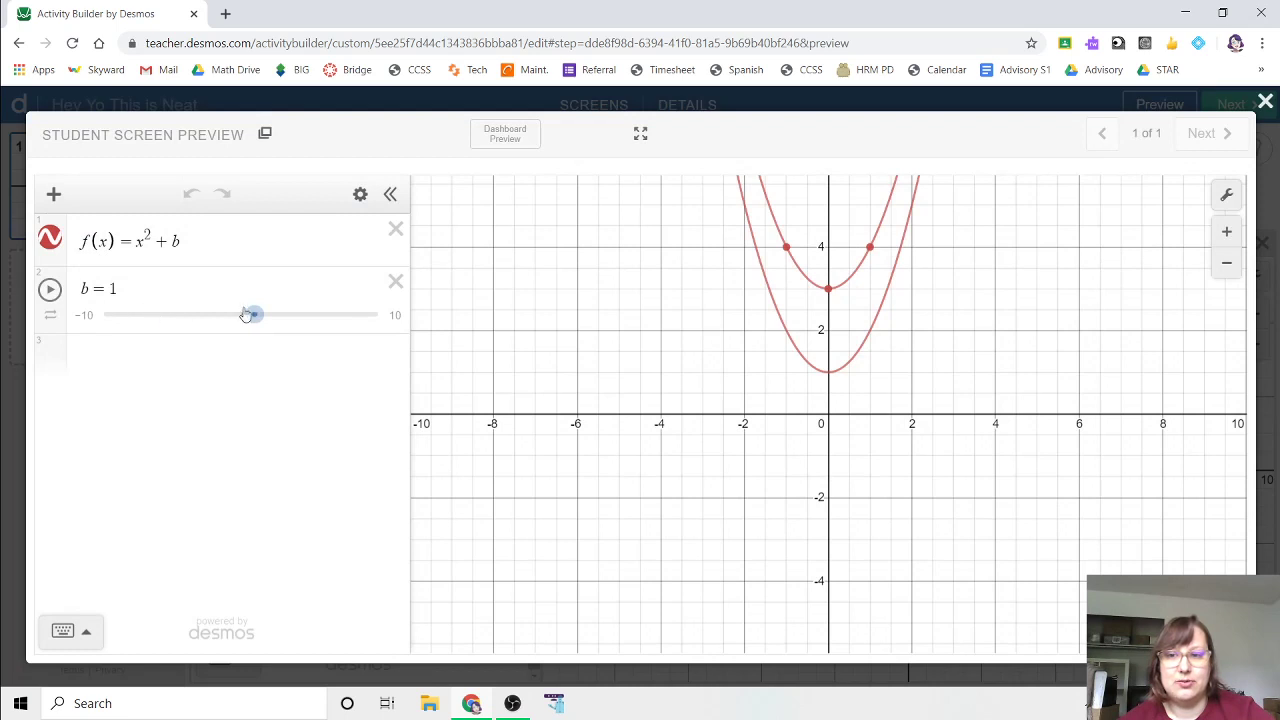
pyautogui.moveTo(254, 314); pyautogui.dragTo(200, 320)
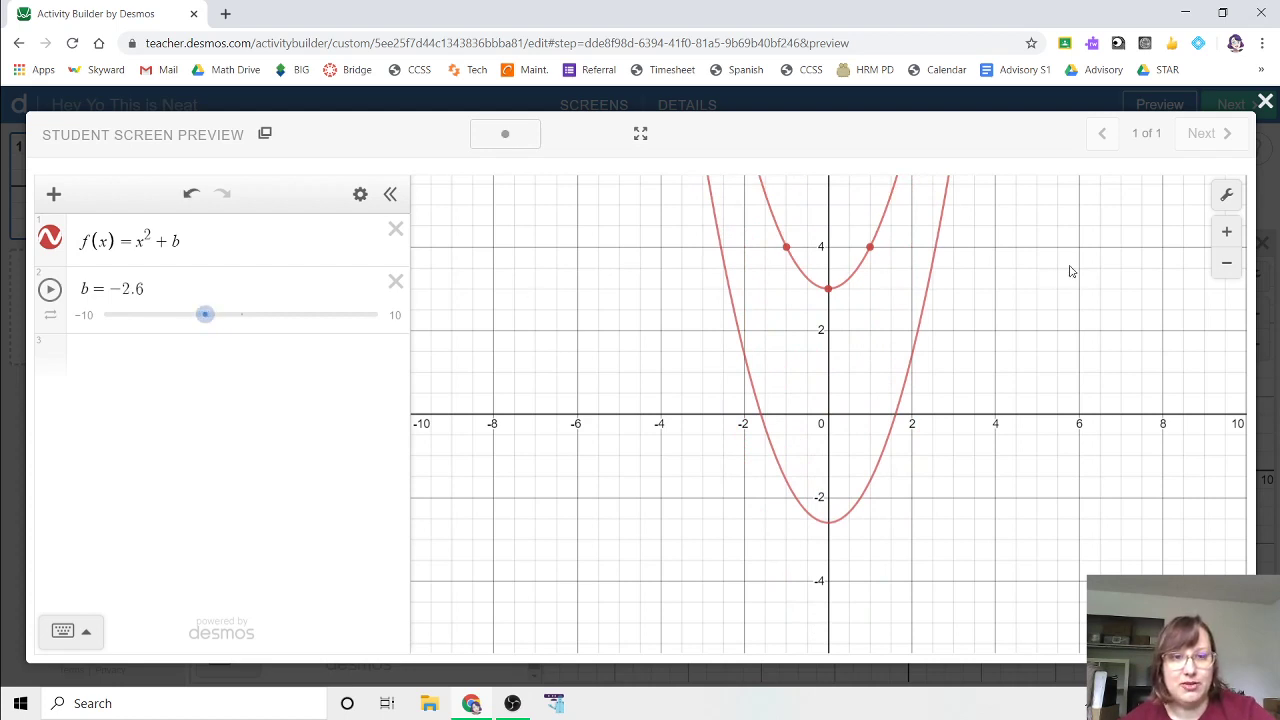
pyautogui.click(1265, 101)
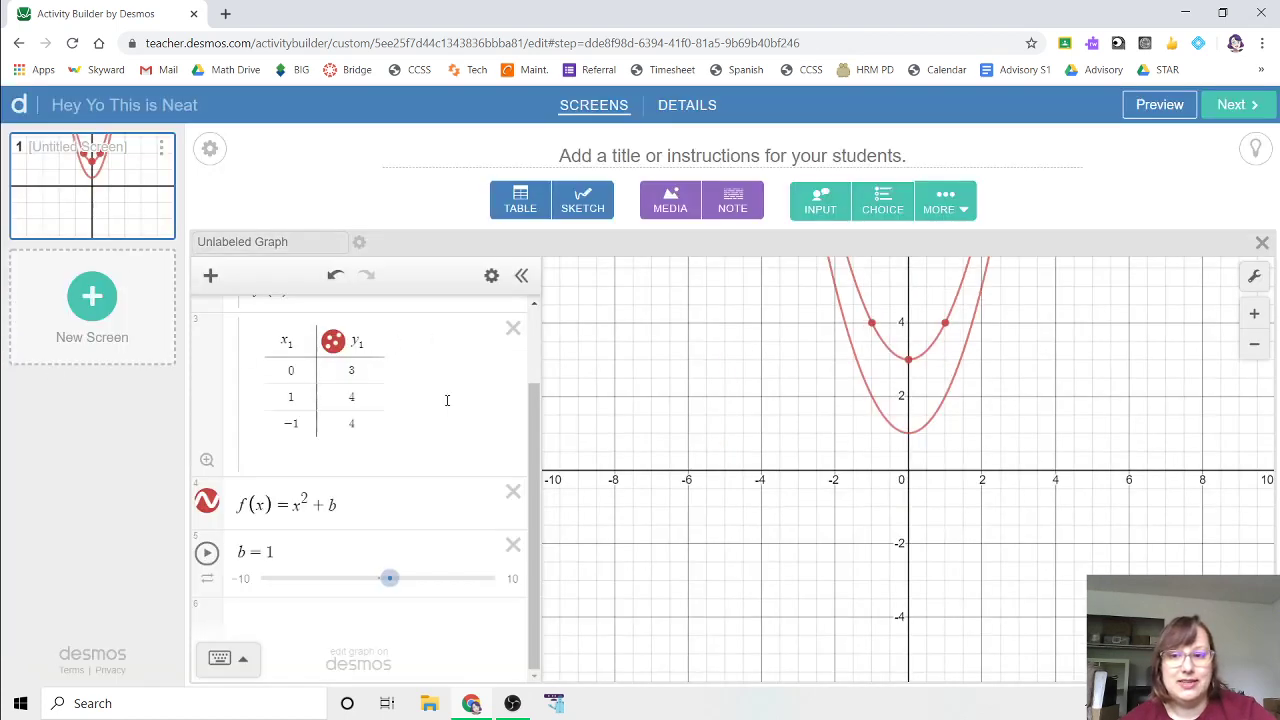
# - Change the visible function to f(x)=x^2+c, add a slider for c, and delete the unused b slider
pyautogui.scroll(2, 340, 373)
pyautogui.scroll(-2, 358, 390)
pyautogui.click(337, 512)
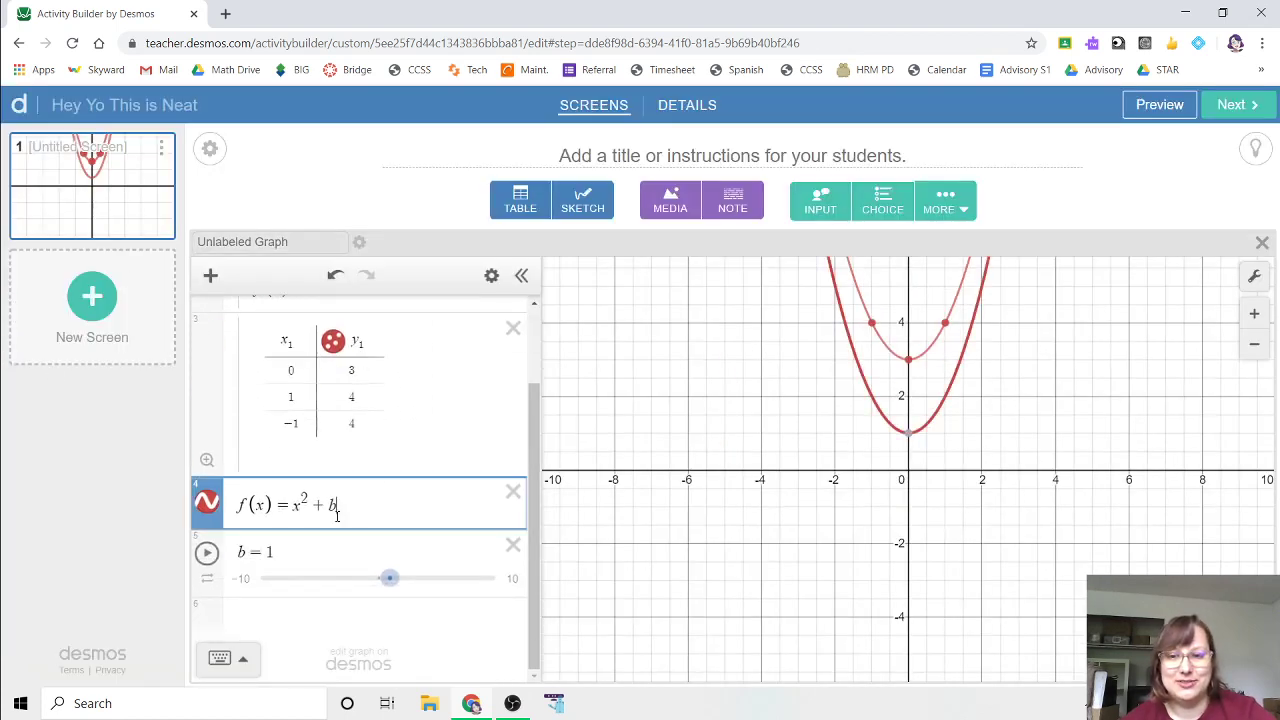
pyautogui.press('BackSpace')
pyautogui.write('c')
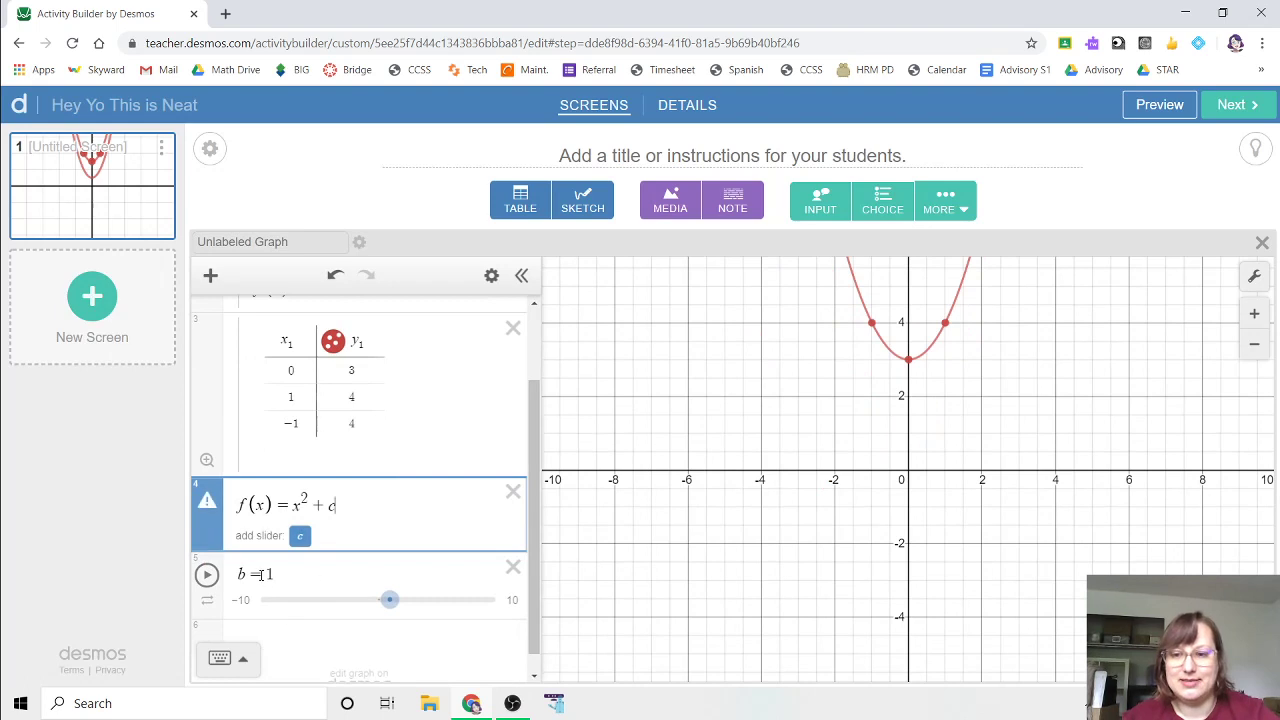
pyautogui.click(300, 537)
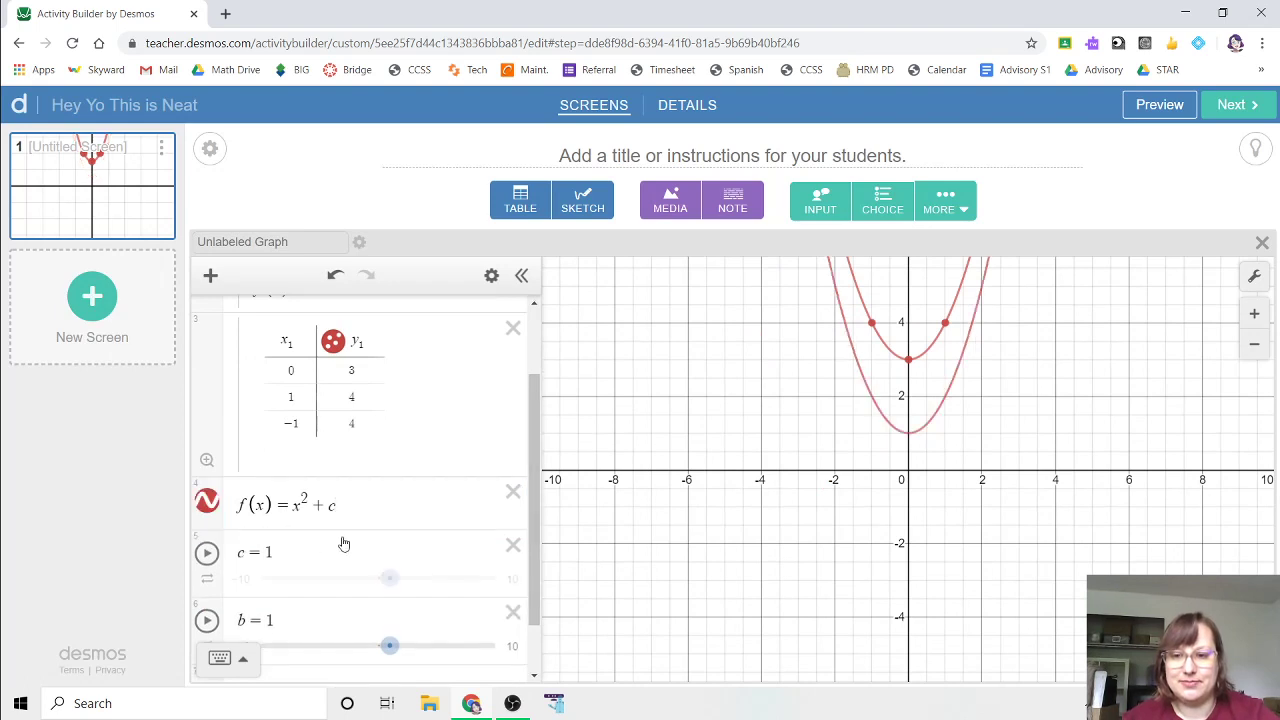
pyautogui.click(513, 544)
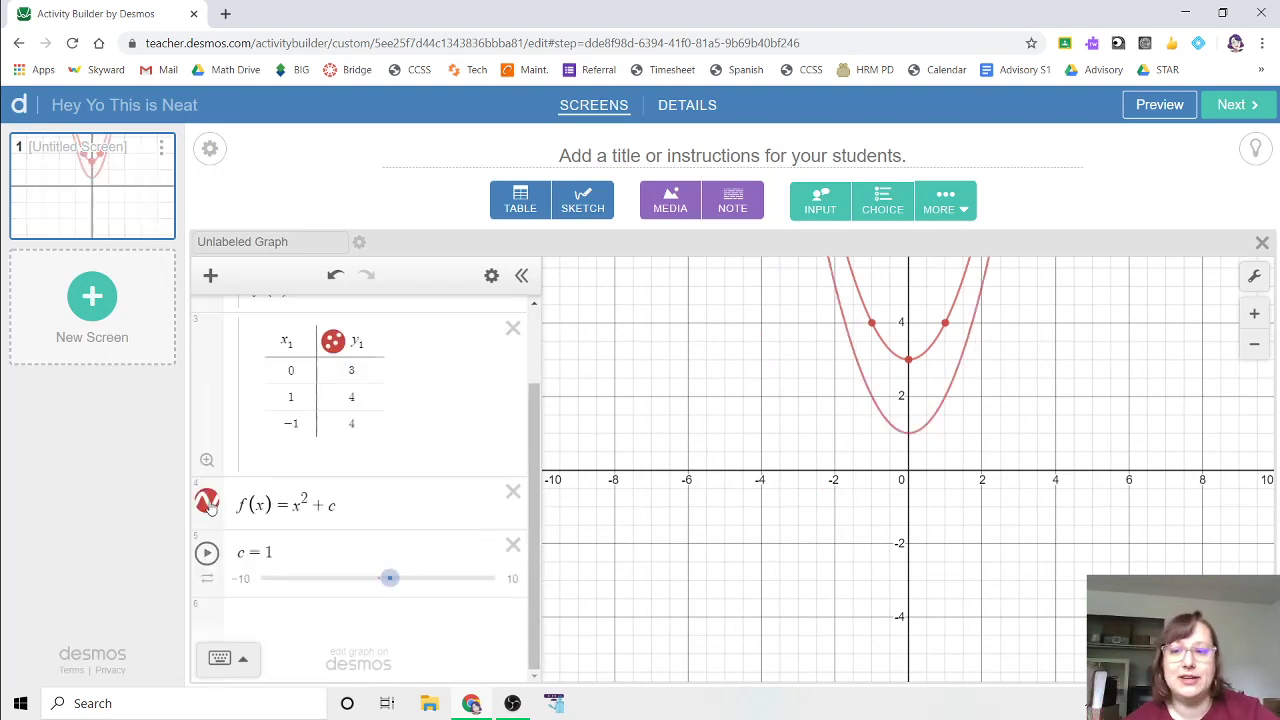
# - Move the function f(x)=x^2+c into the hidden folder and back out of it
pyautogui.click(254, 494)
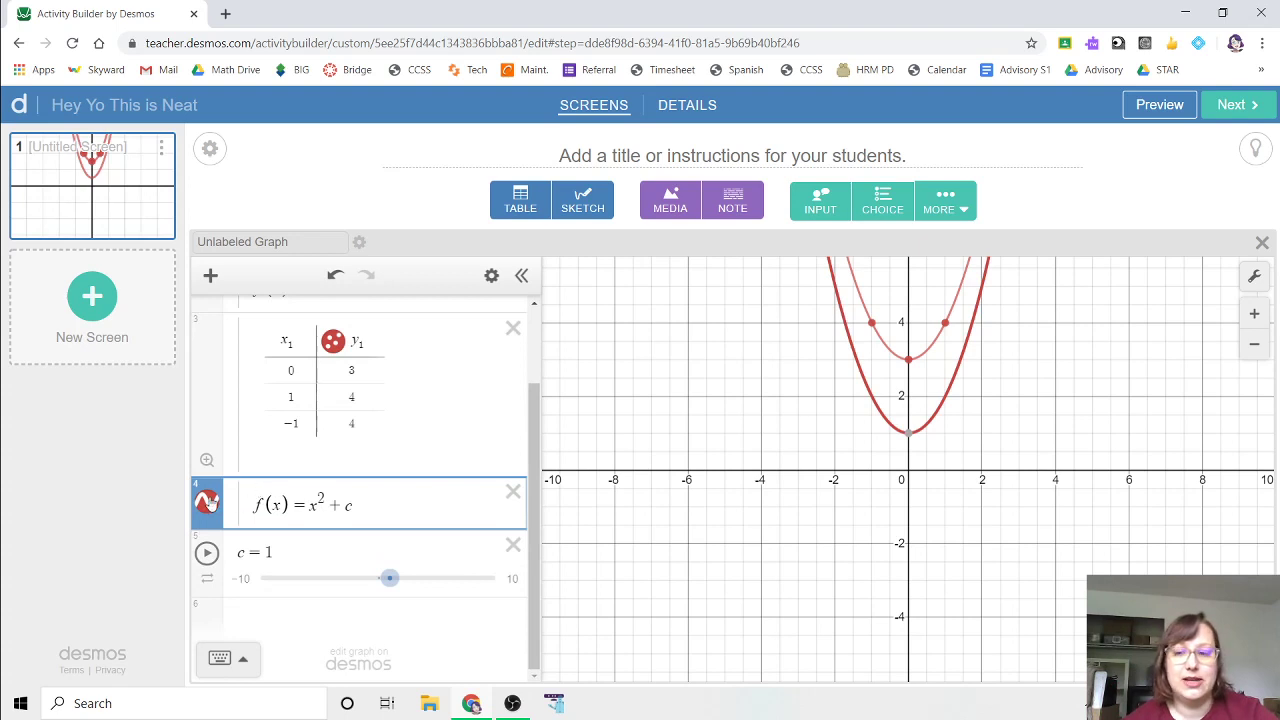
pyautogui.moveTo(211, 503); pyautogui.dragTo(203, 509)
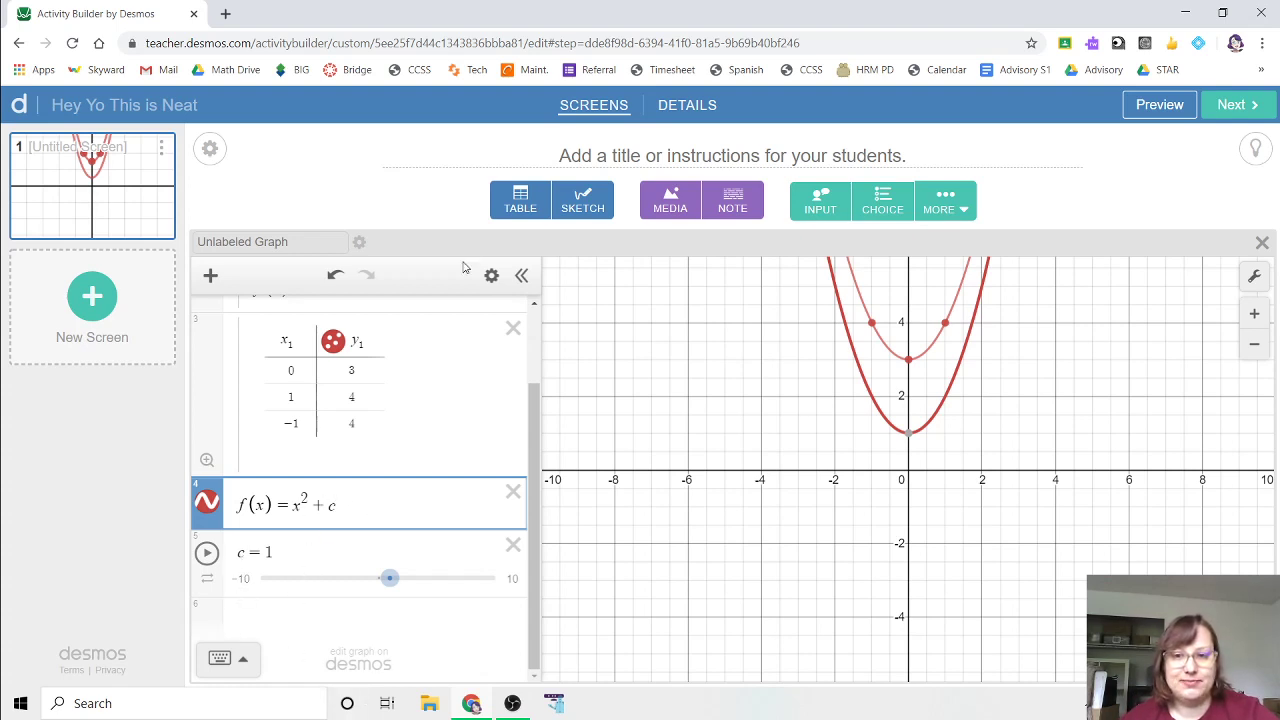
# - Set the c slider's step to 1 and move the slider to c = 0
pyautogui.click(491, 275)
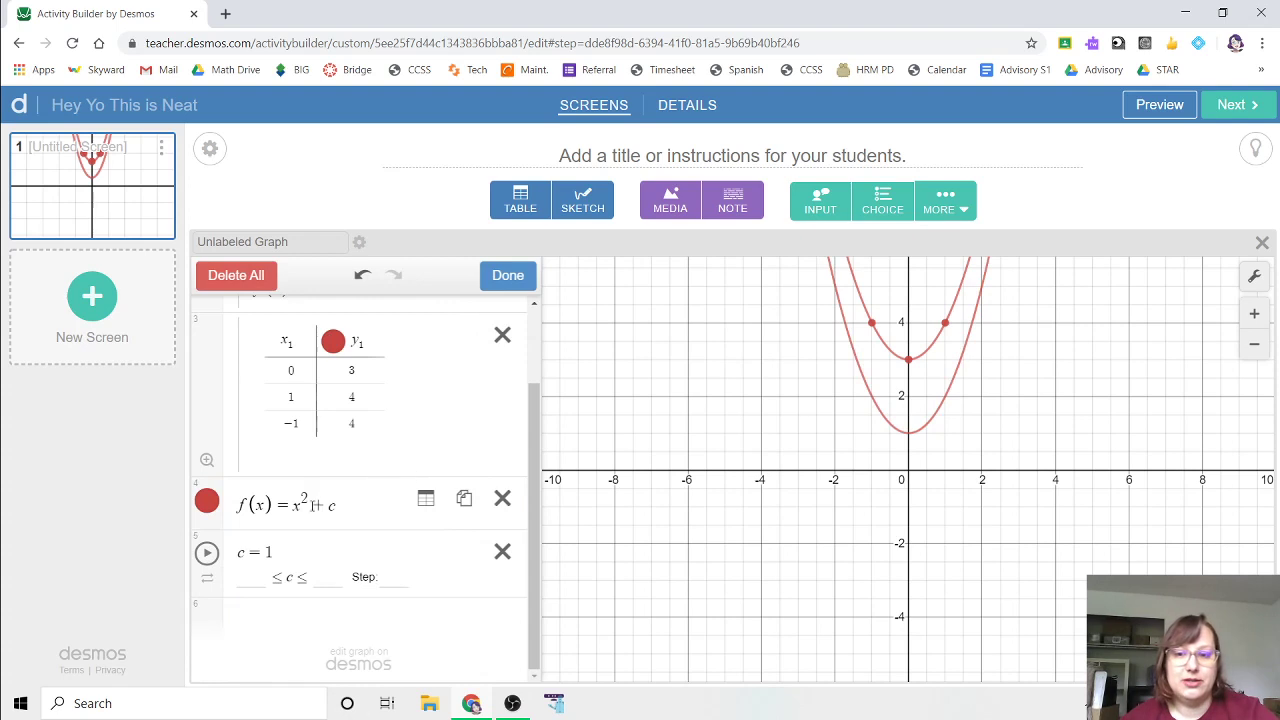
pyautogui.click(388, 582)
pyautogui.write('1')
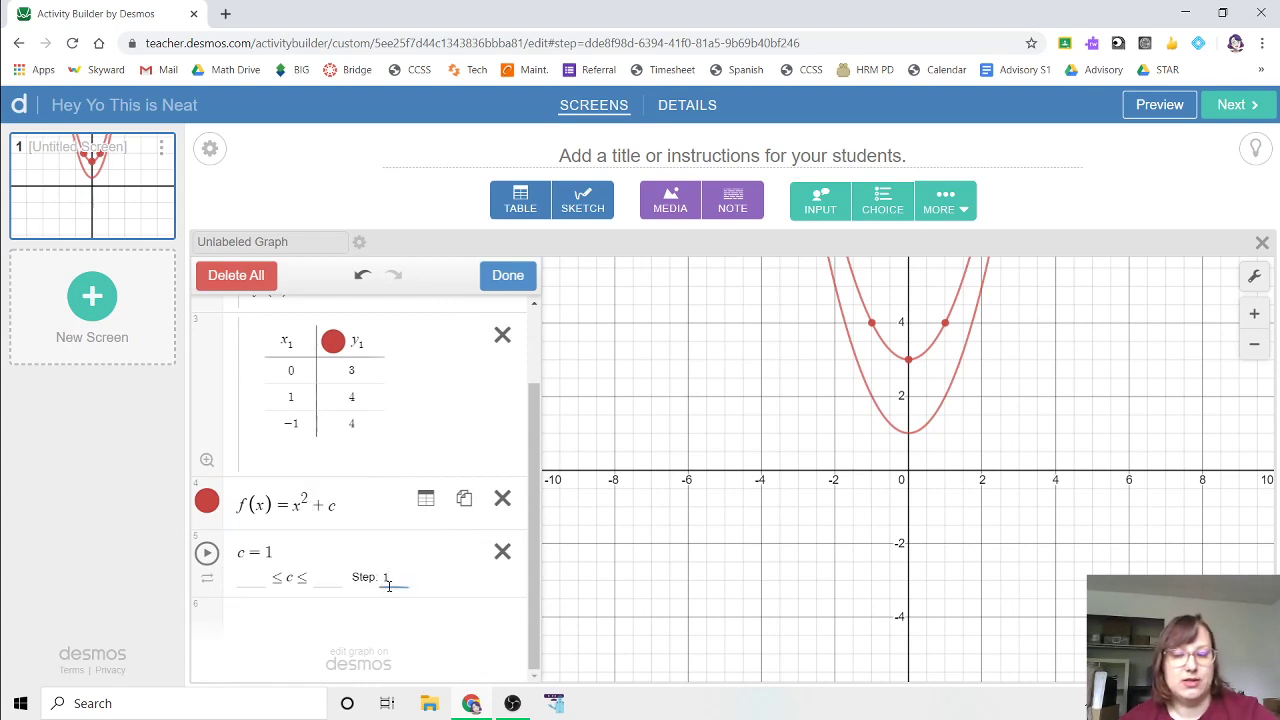
pyautogui.click(395, 610)
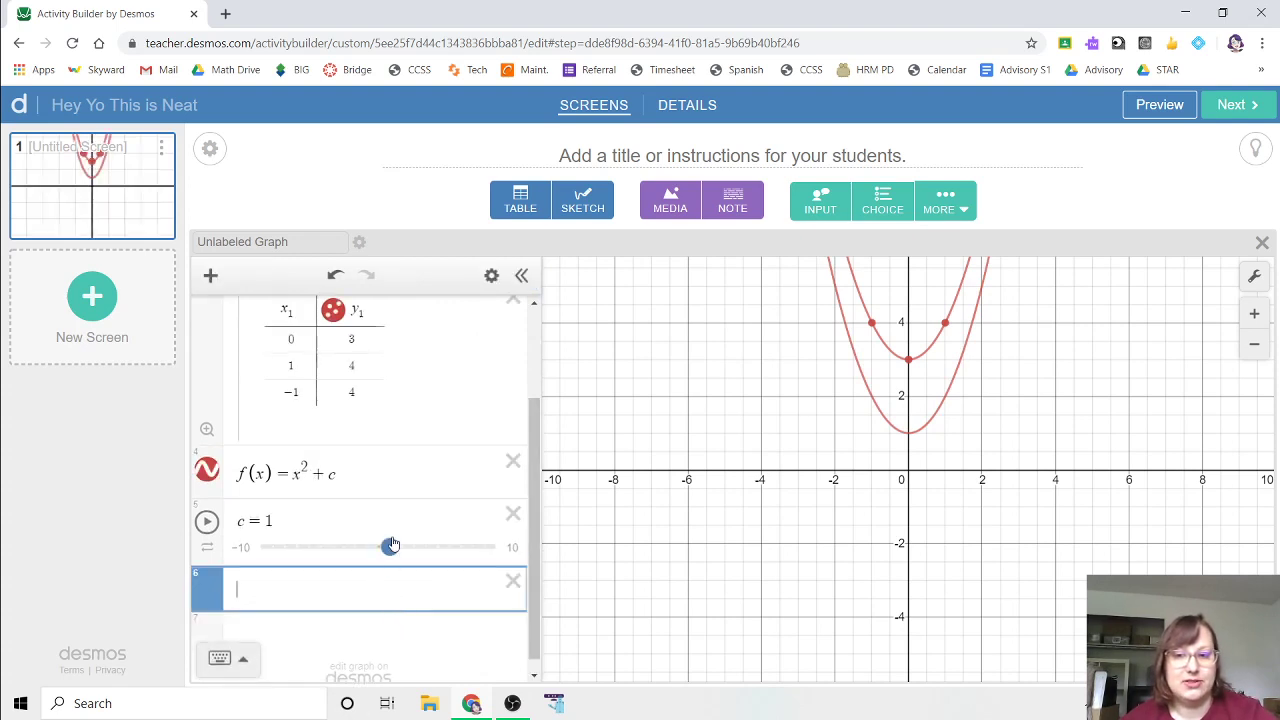
pyautogui.moveTo(392, 545)
pyautogui.mouseDown()
pyautogui.moveTo(380, 545)
pyautogui.moveTo(428, 543)
pyautogui.moveTo(366, 545)
pyautogui.moveTo(449, 525)
pyautogui.moveTo(378, 526)
pyautogui.mouseUp()
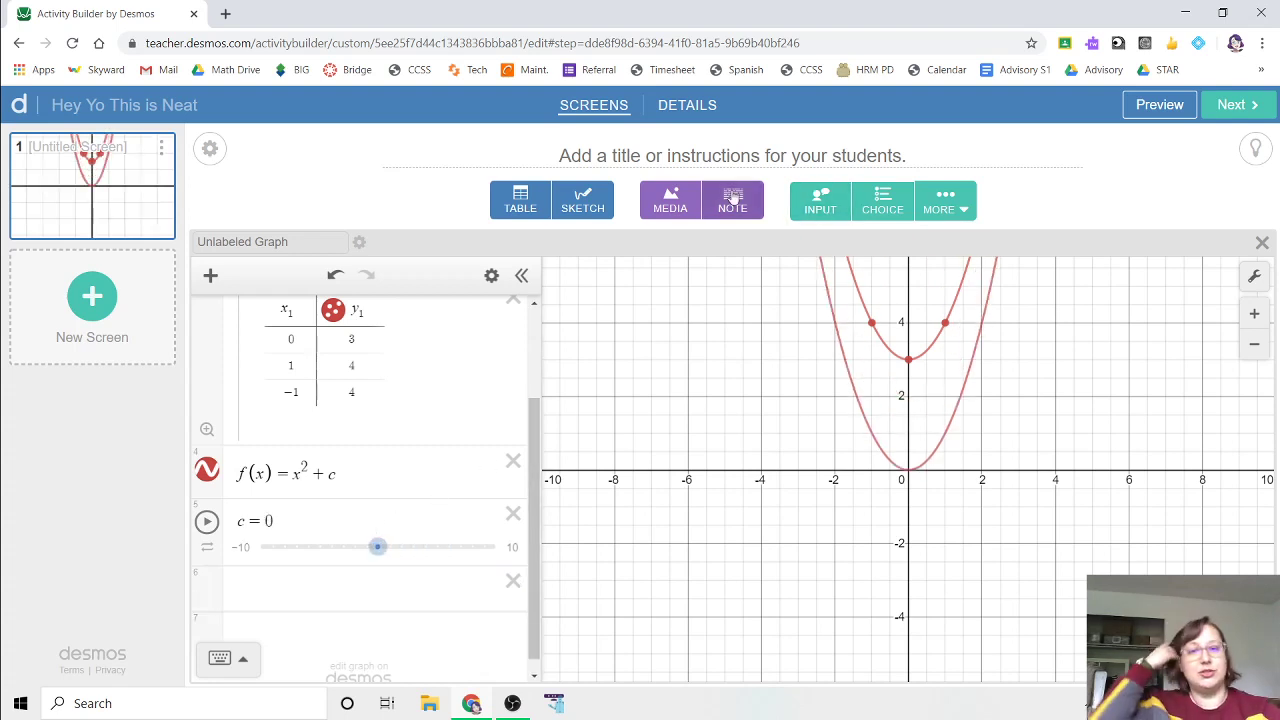
# - Add a note reading "Move the slider to match the graph" beside the graph and check the screen in the student preview
pyautogui.click(733, 198)
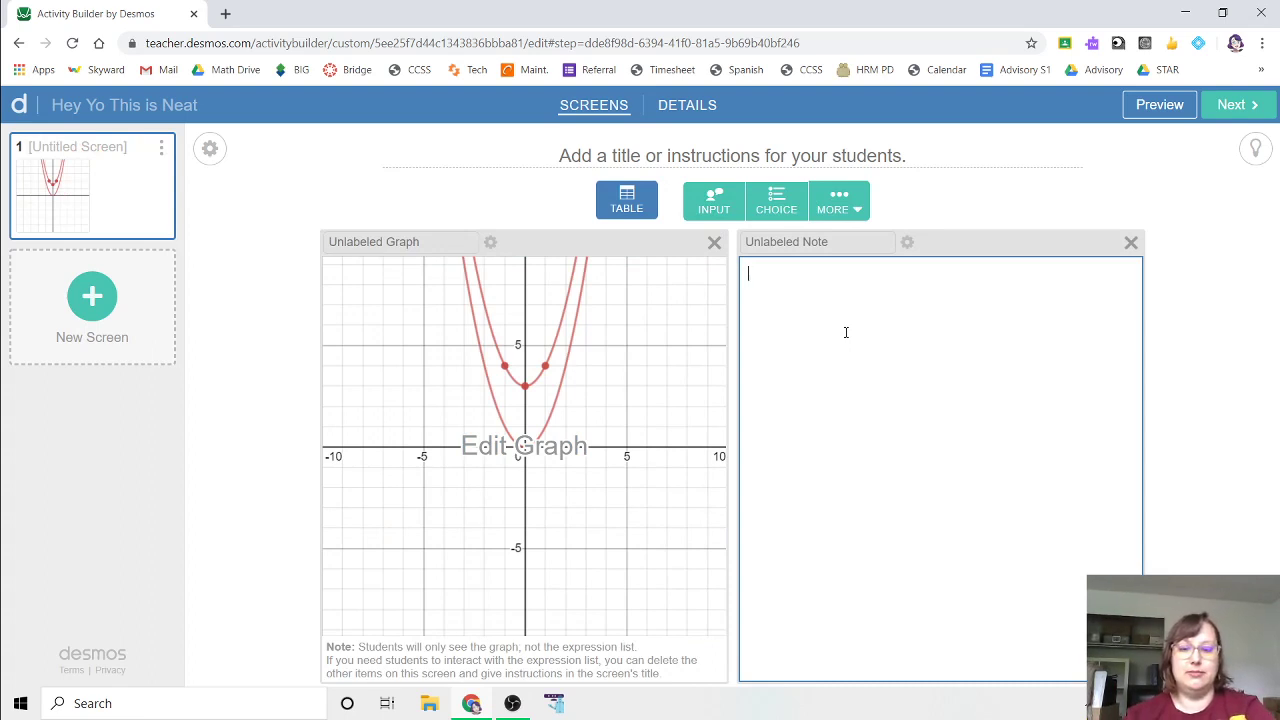
pyautogui.write('Move the slider to ')
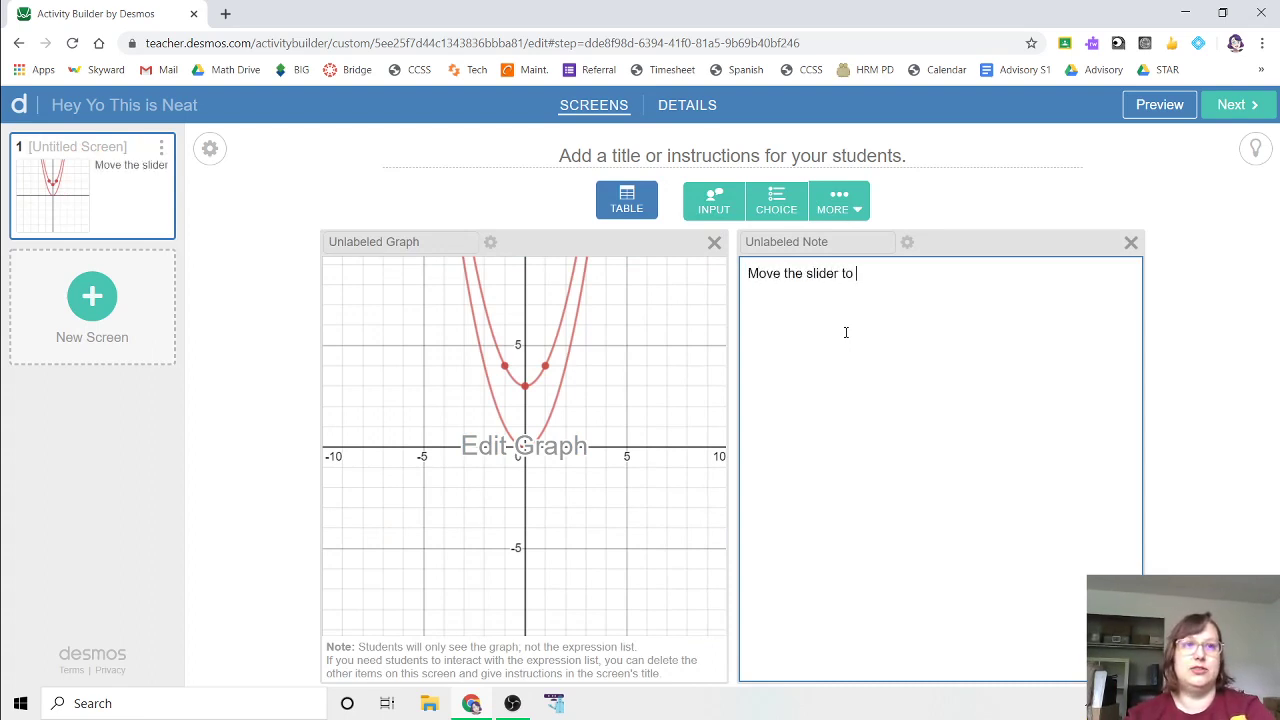
pyautogui.write('match the hra')
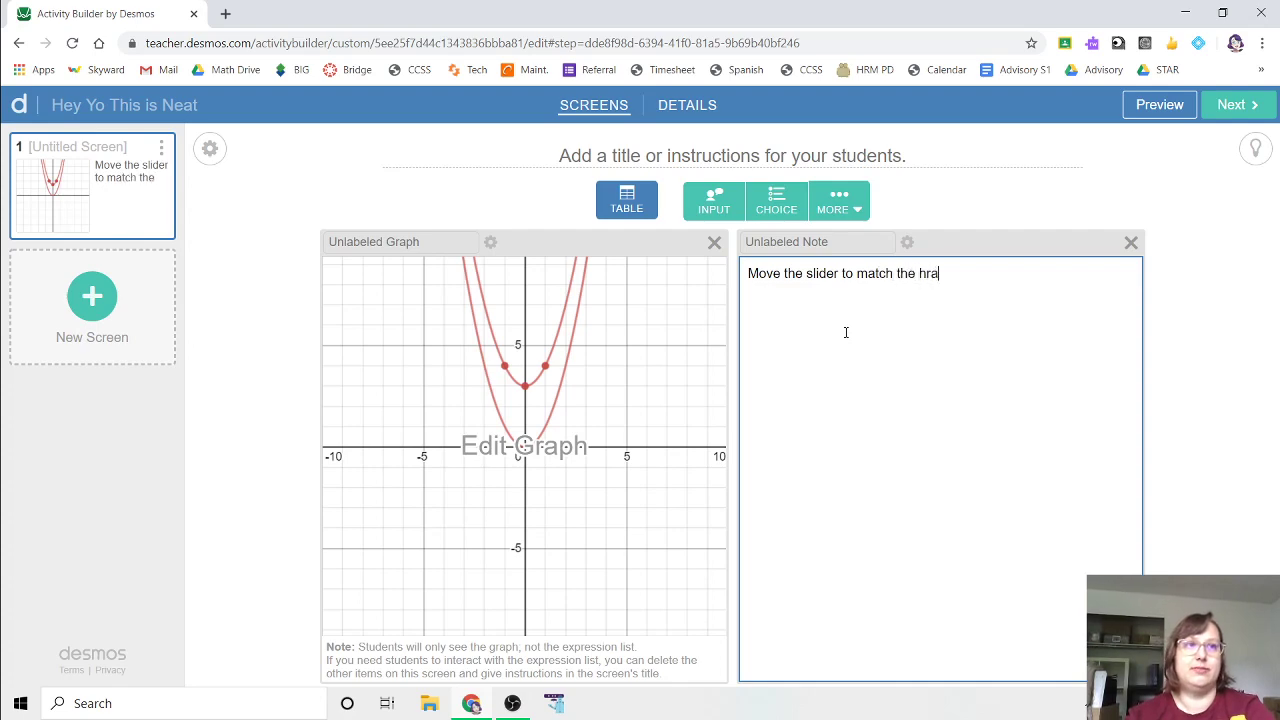
pyautogui.press('BackSpace')
pyautogui.press('BackSpace')
pyautogui.press('BackSpace')
pyautogui.write('graph')
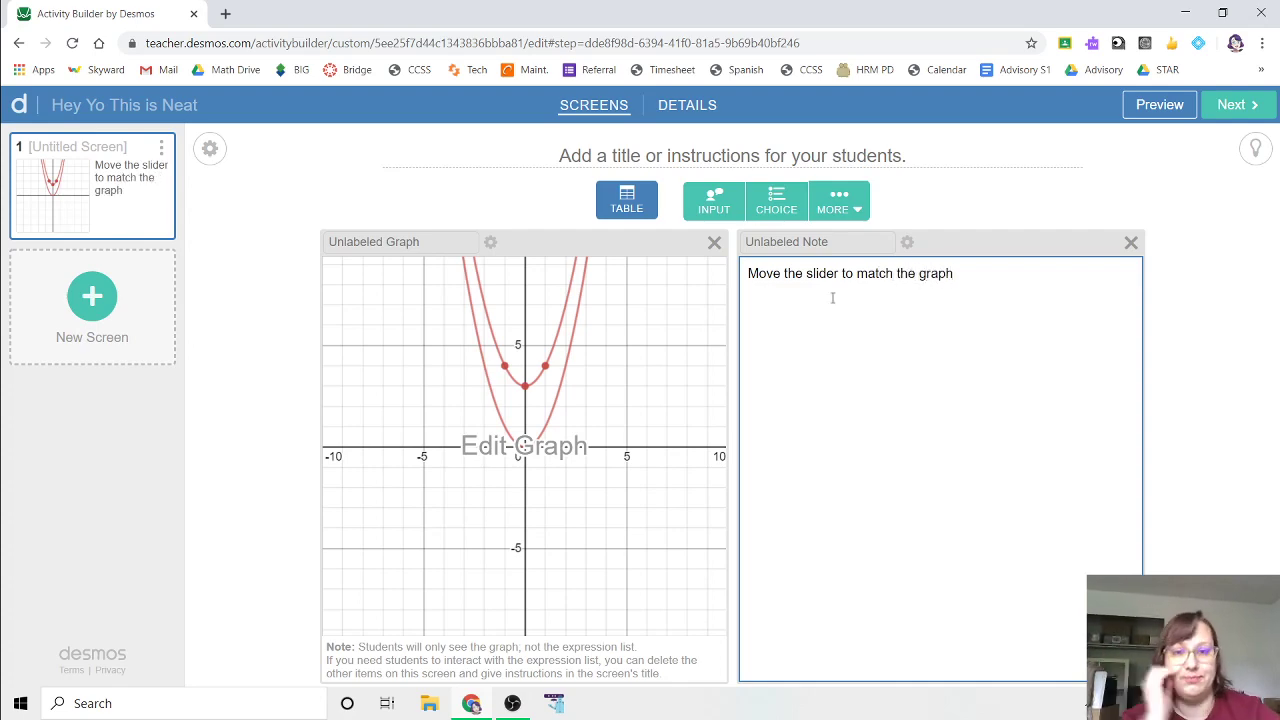
pyautogui.click(1157, 104)
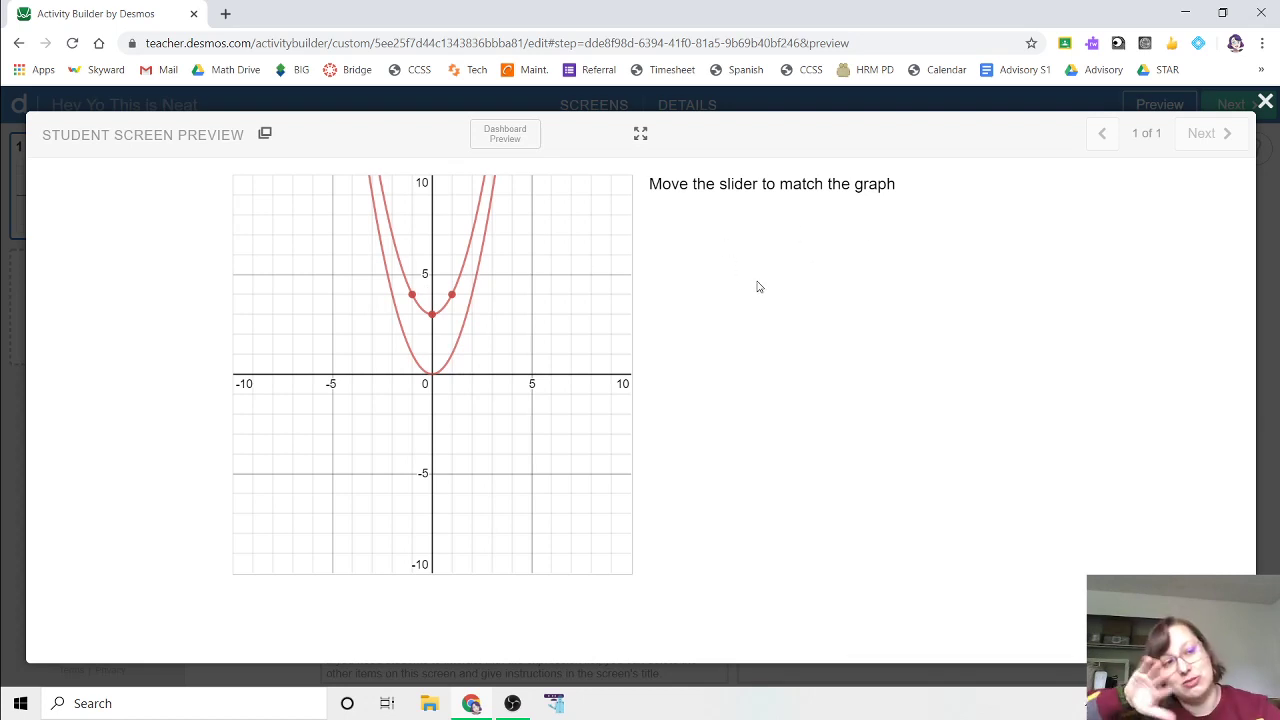
pyautogui.click(1265, 102)
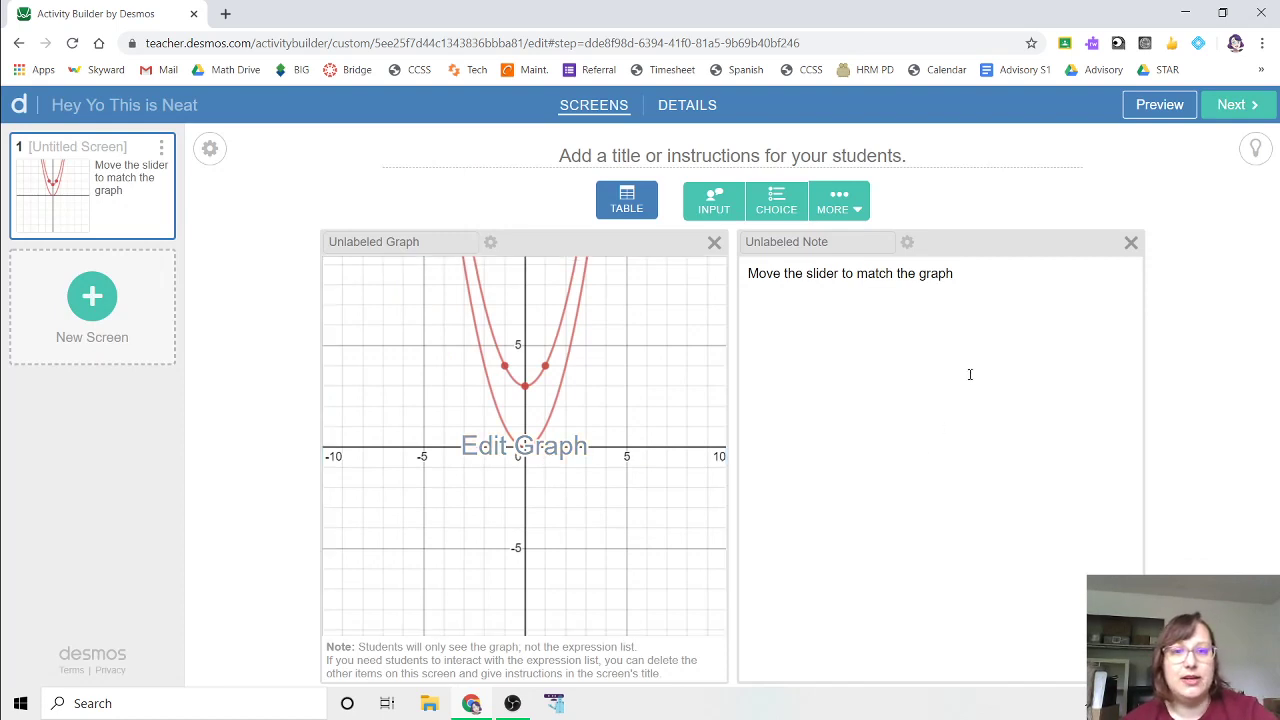
# - Move the note's text "Move the slider to match the graph" into the screen's title and delete the empty note
pyautogui.tripleClick(869, 272)
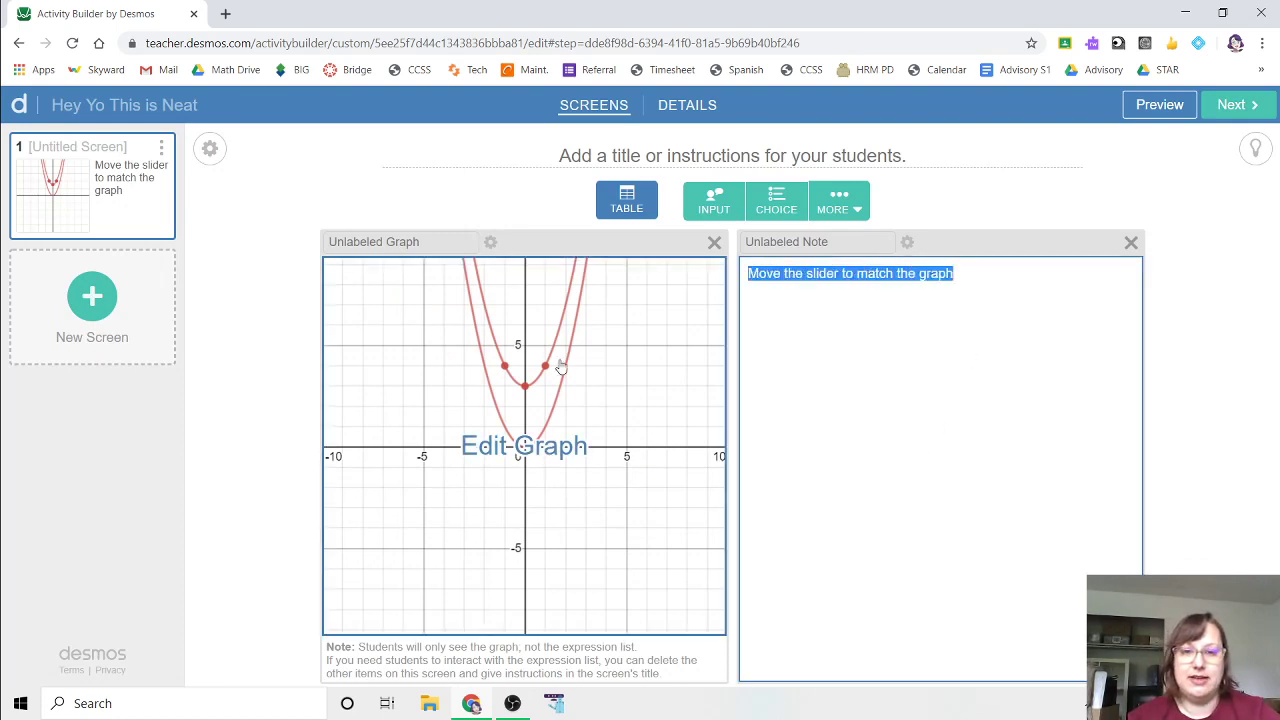
pyautogui.hotkey('ctrl', 'x')
pyautogui.click(638, 151)
pyautogui.hotkey('ctrl', 'v')
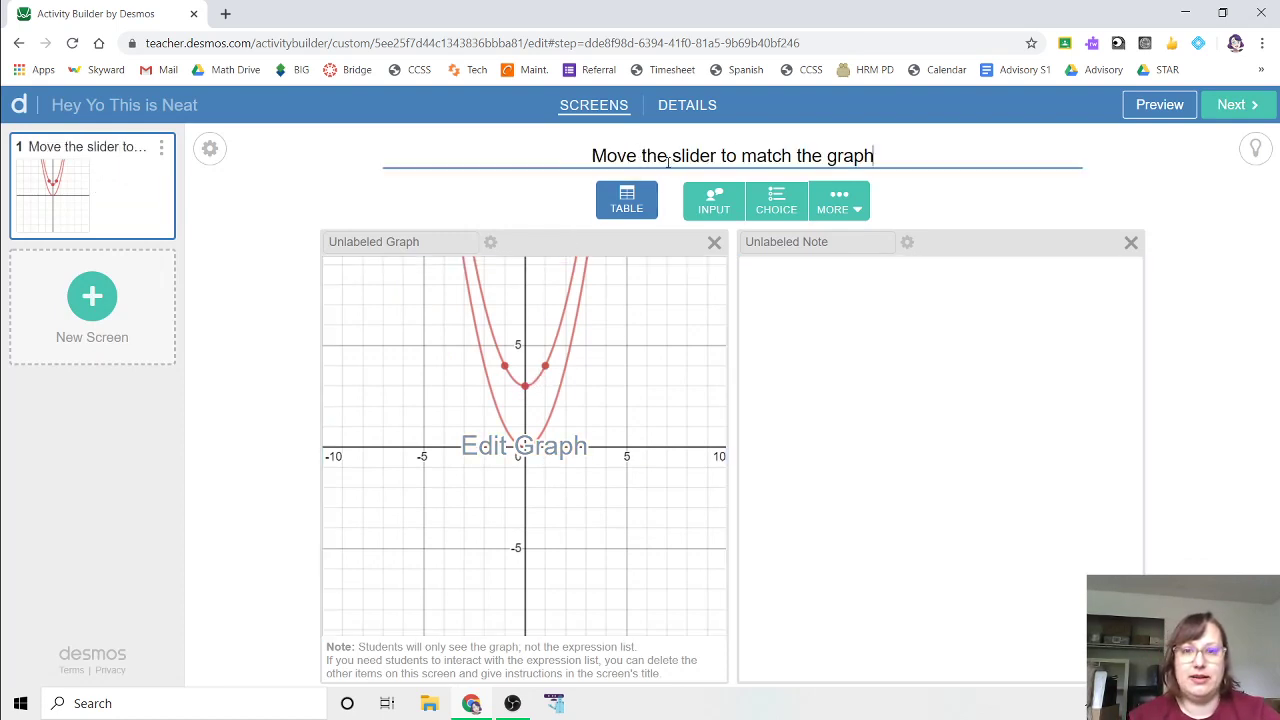
pyautogui.click(1131, 242)
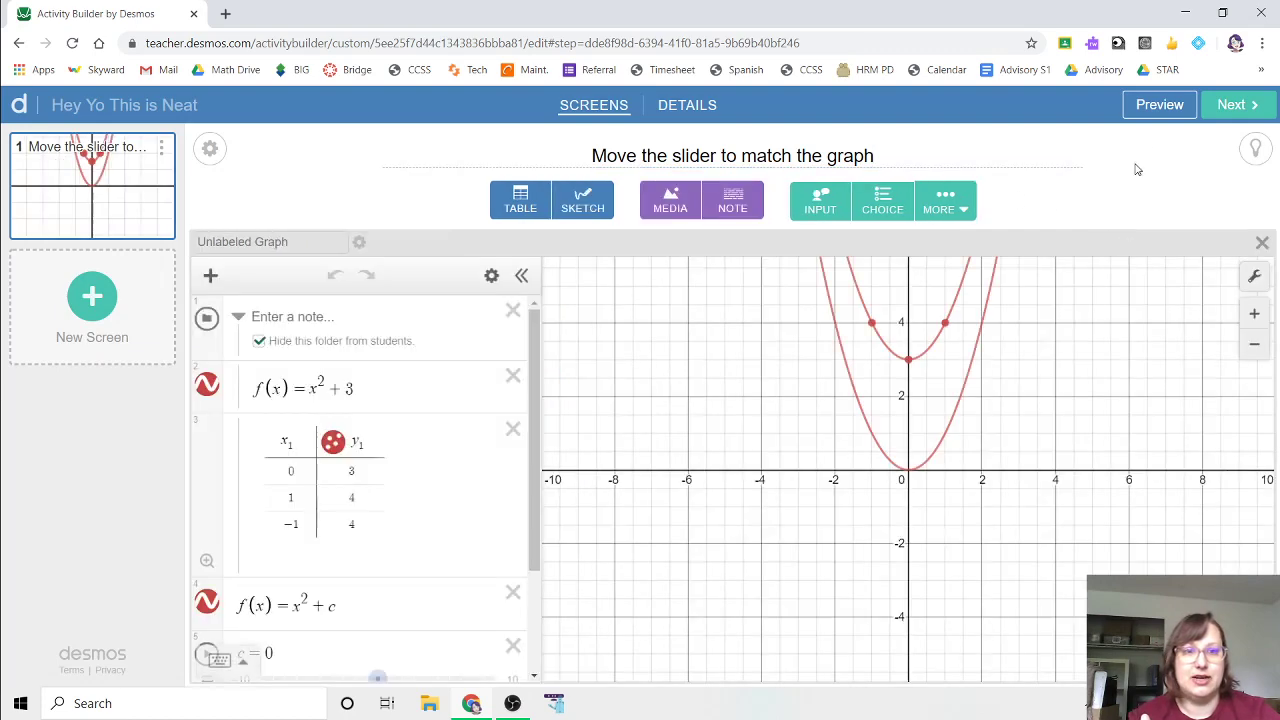
# - Test the graph screen in the student preview by moving the slider to c = 3, and return to the editor
pyautogui.click(1151, 110)
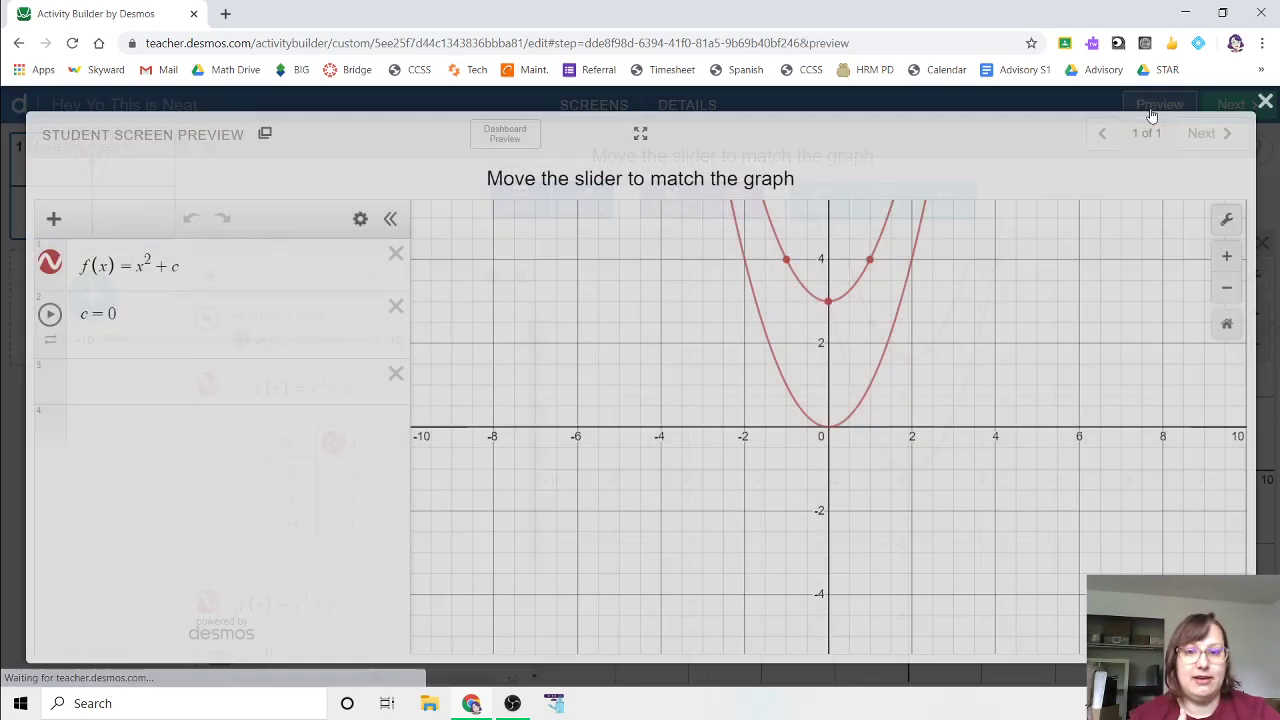
pyautogui.moveTo(243, 345); pyautogui.dragTo(283, 340)
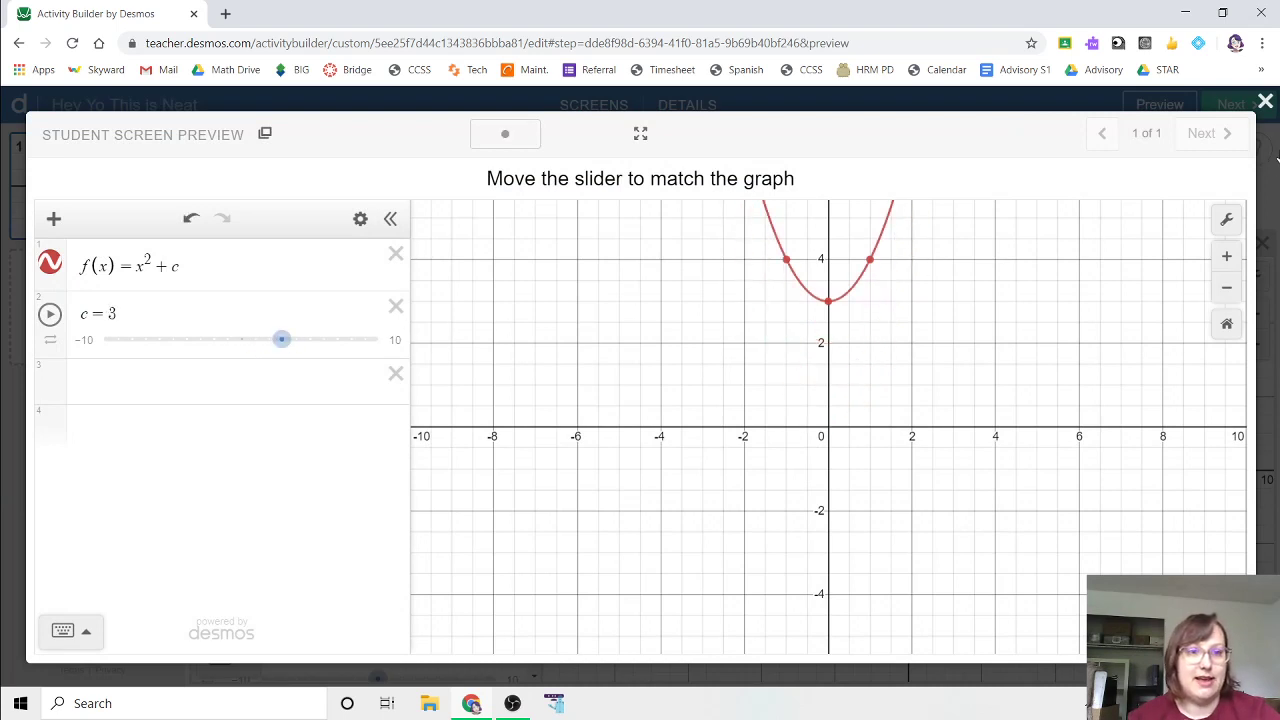
pyautogui.click(1264, 102)
pyautogui.scroll(-2, 381, 392)
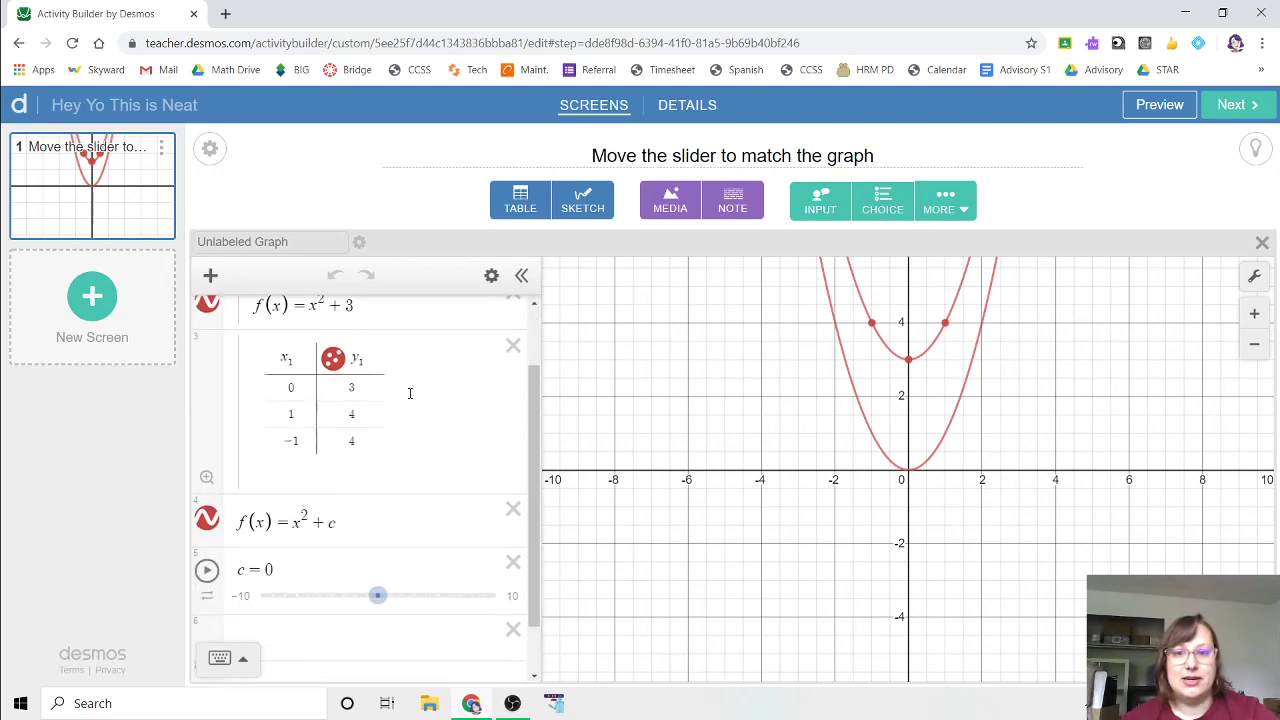
pyautogui.scroll(2, 408, 394)
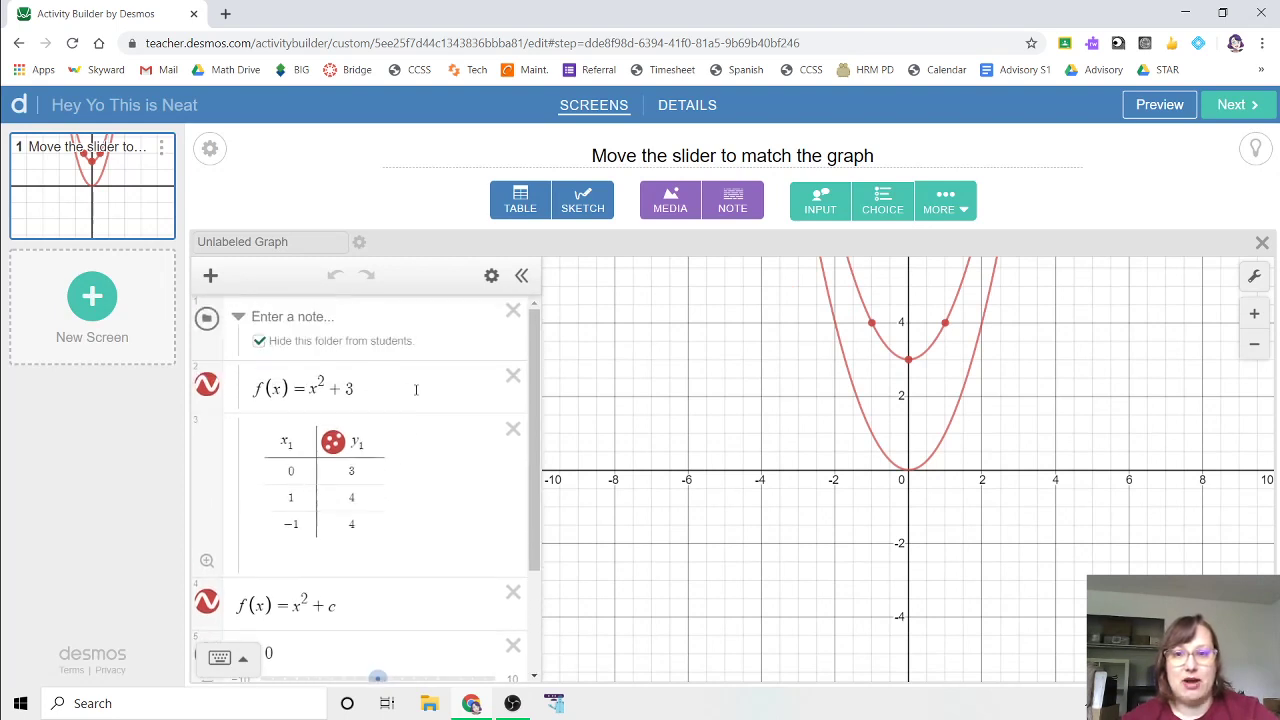
# - Add a second screen containing a table with the column headers "Words" and "Expression"
pyautogui.click(86, 302)
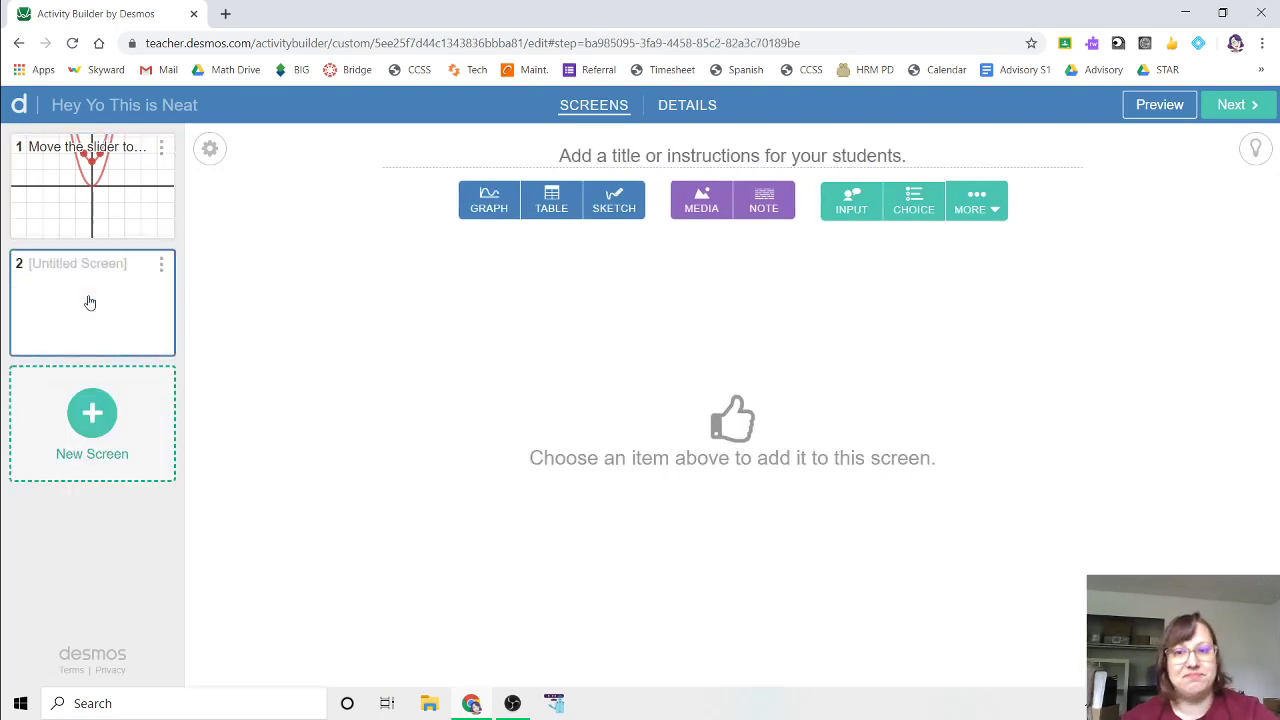
pyautogui.click(549, 193)
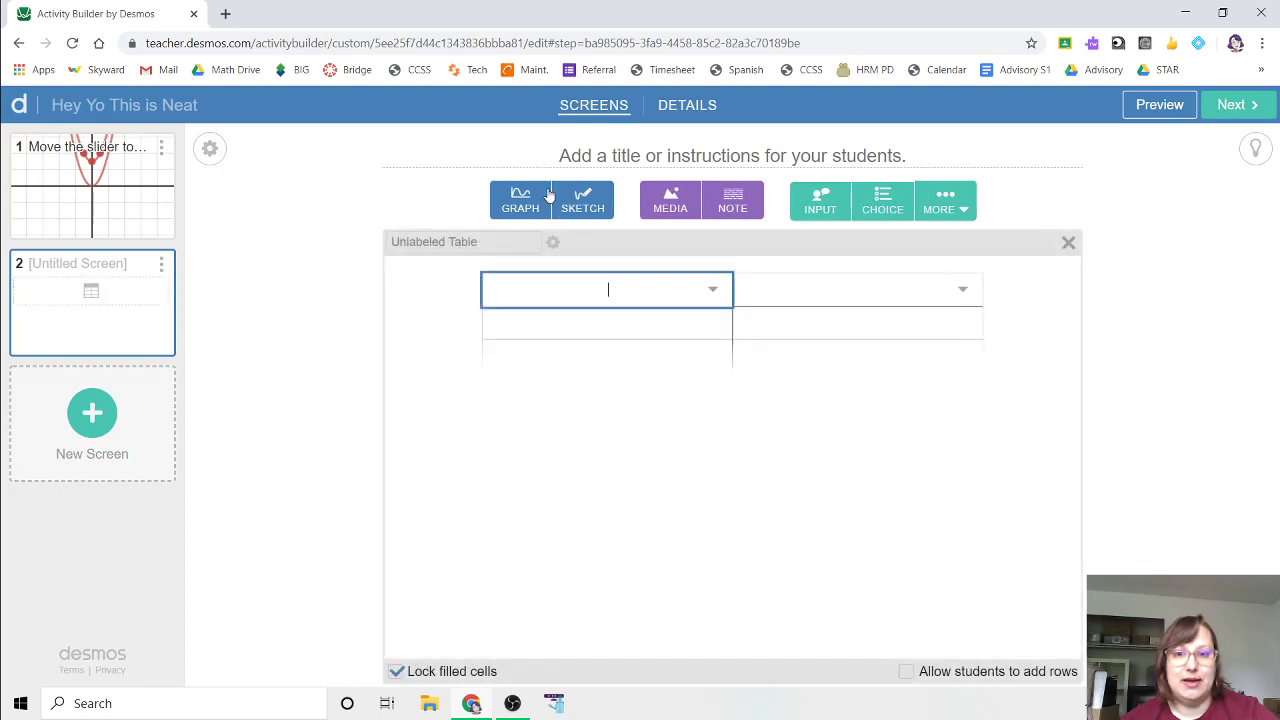
pyautogui.click(712, 291)
pyautogui.click(640, 379)
pyautogui.click(570, 290)
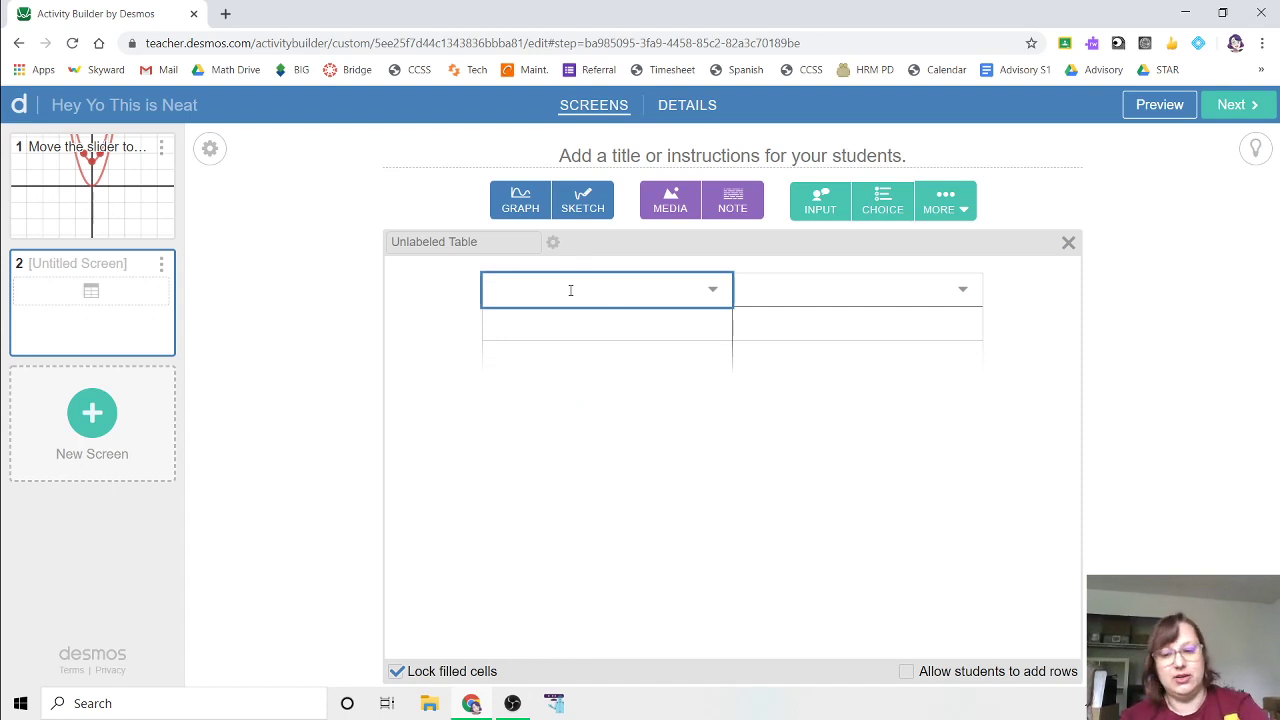
pyautogui.write('Words')
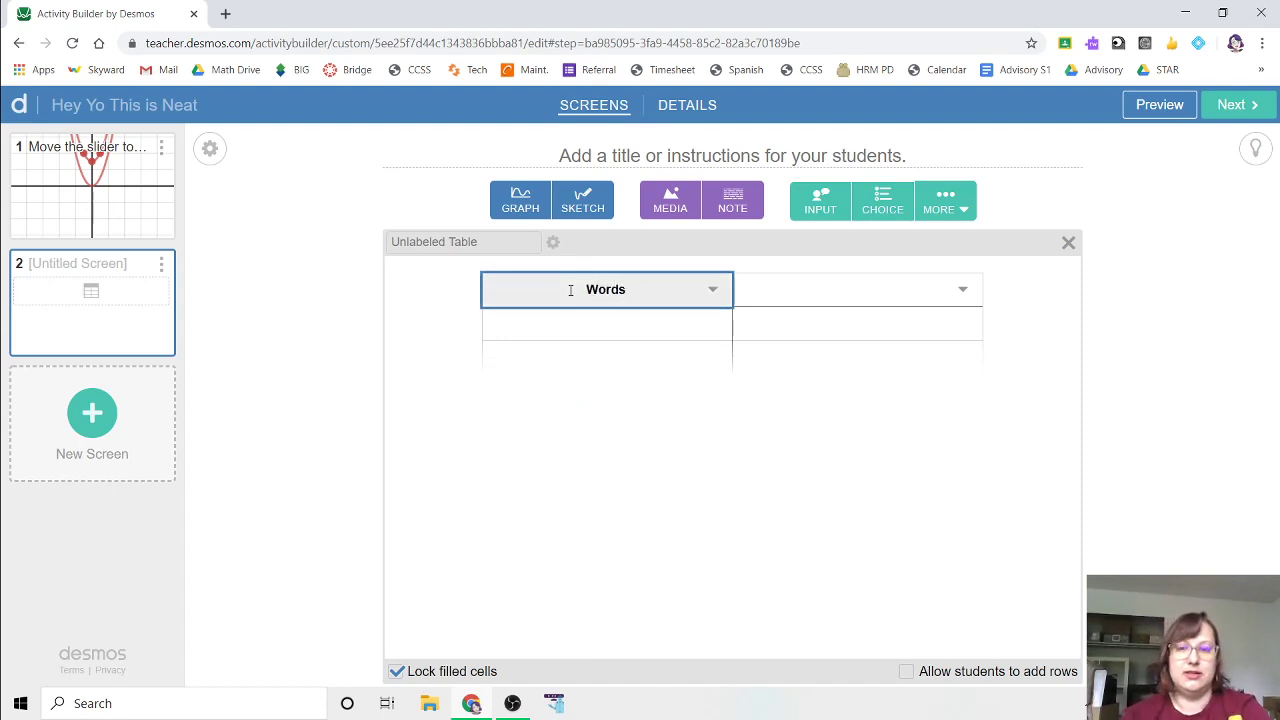
pyautogui.press('Tab')
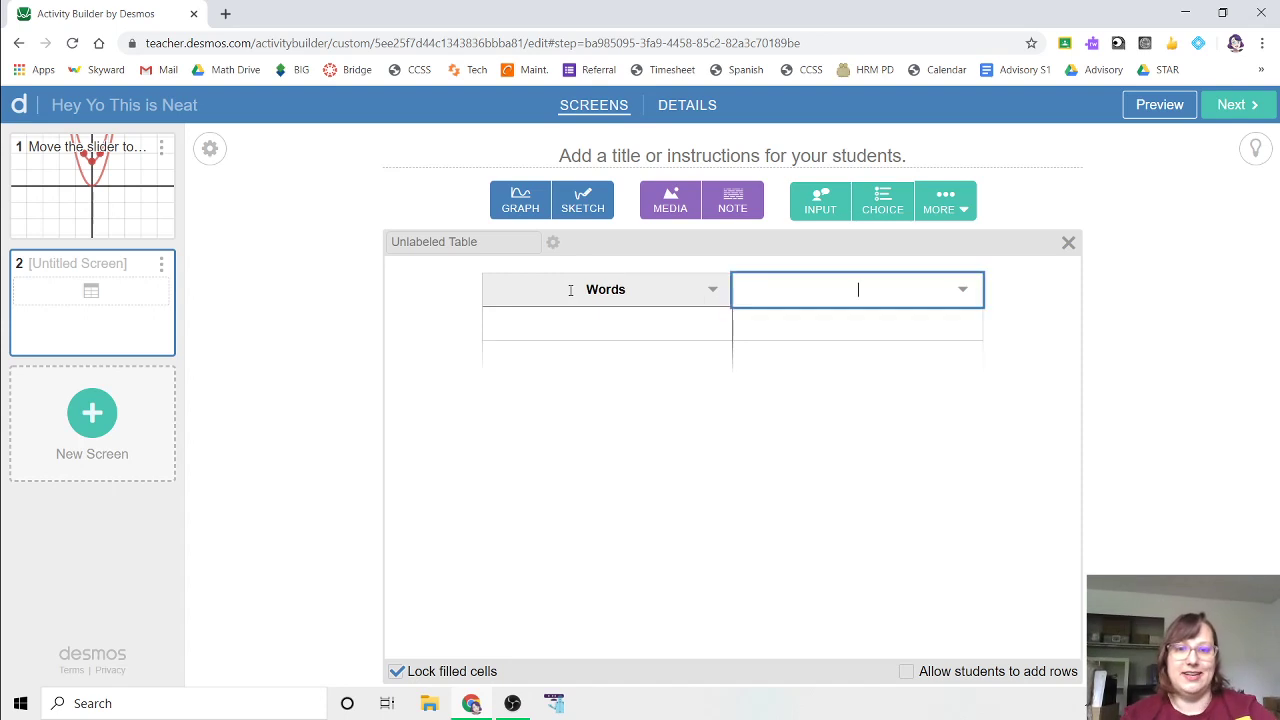
pyautogui.write('Expression')
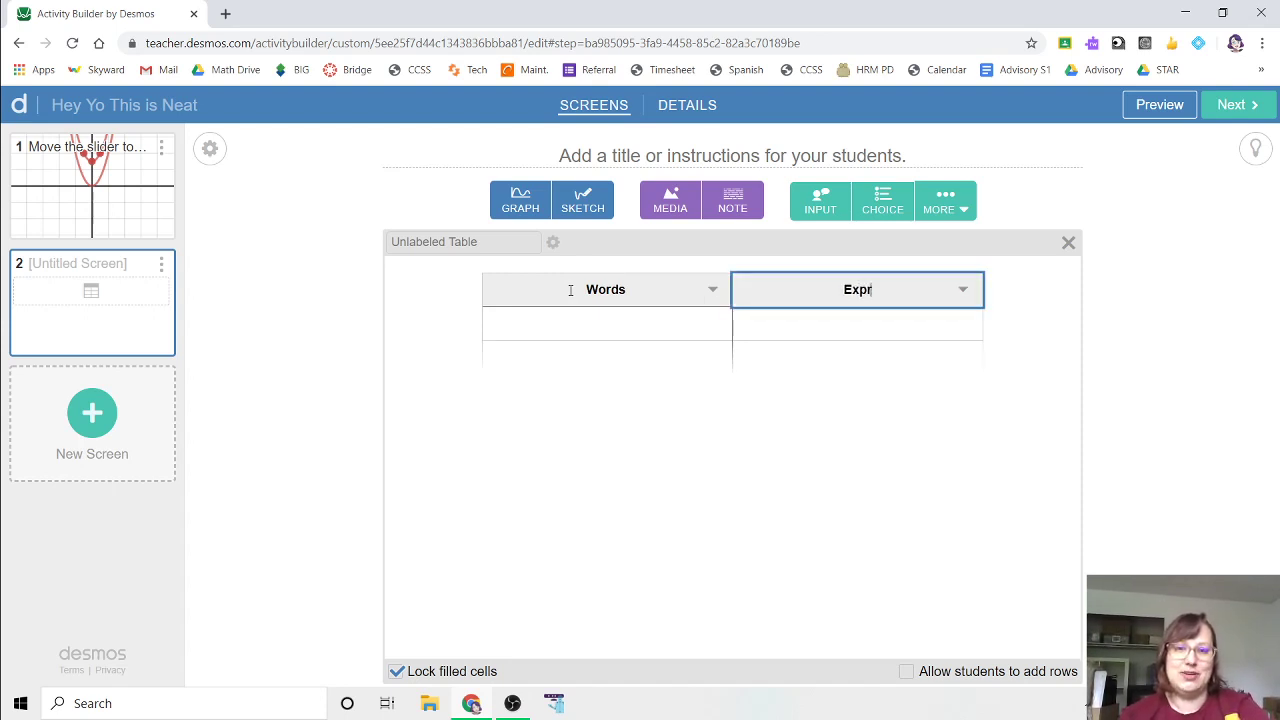
# - Enter "the sum of a number and 3" in the first row under Words, leaving its Expression cell blank
pyautogui.click(621, 331)
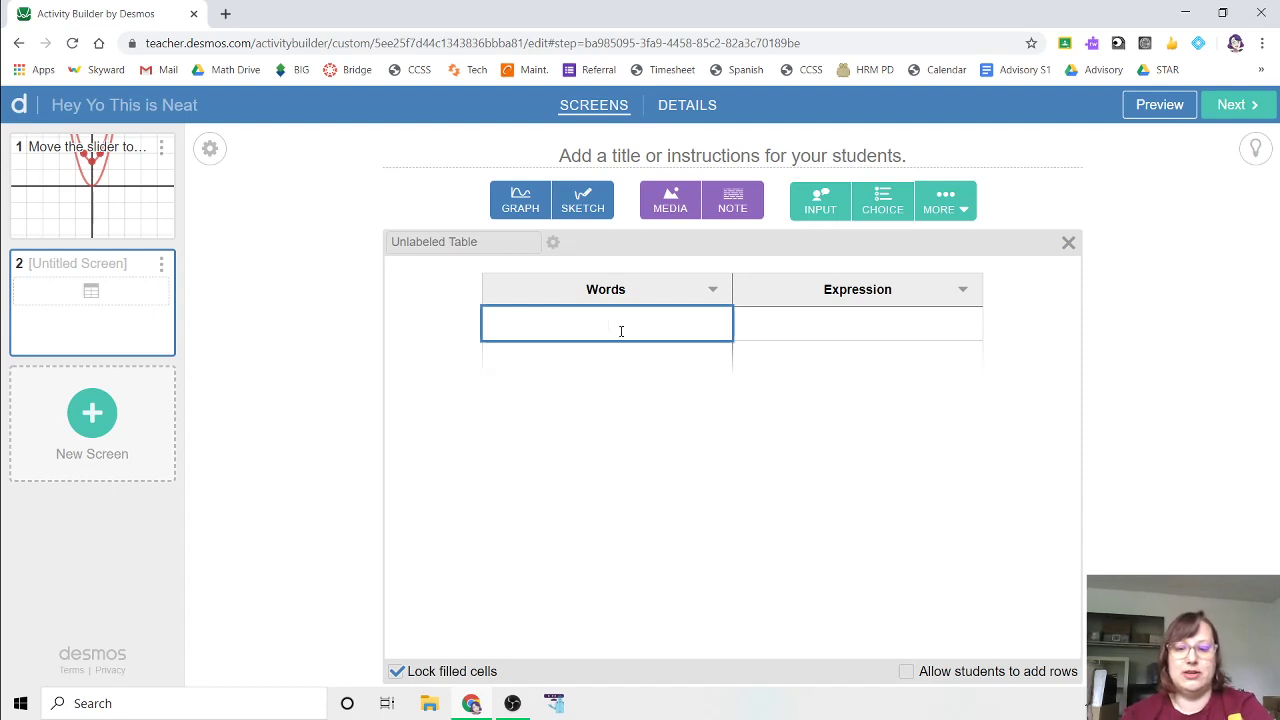
pyautogui.write('the sum')
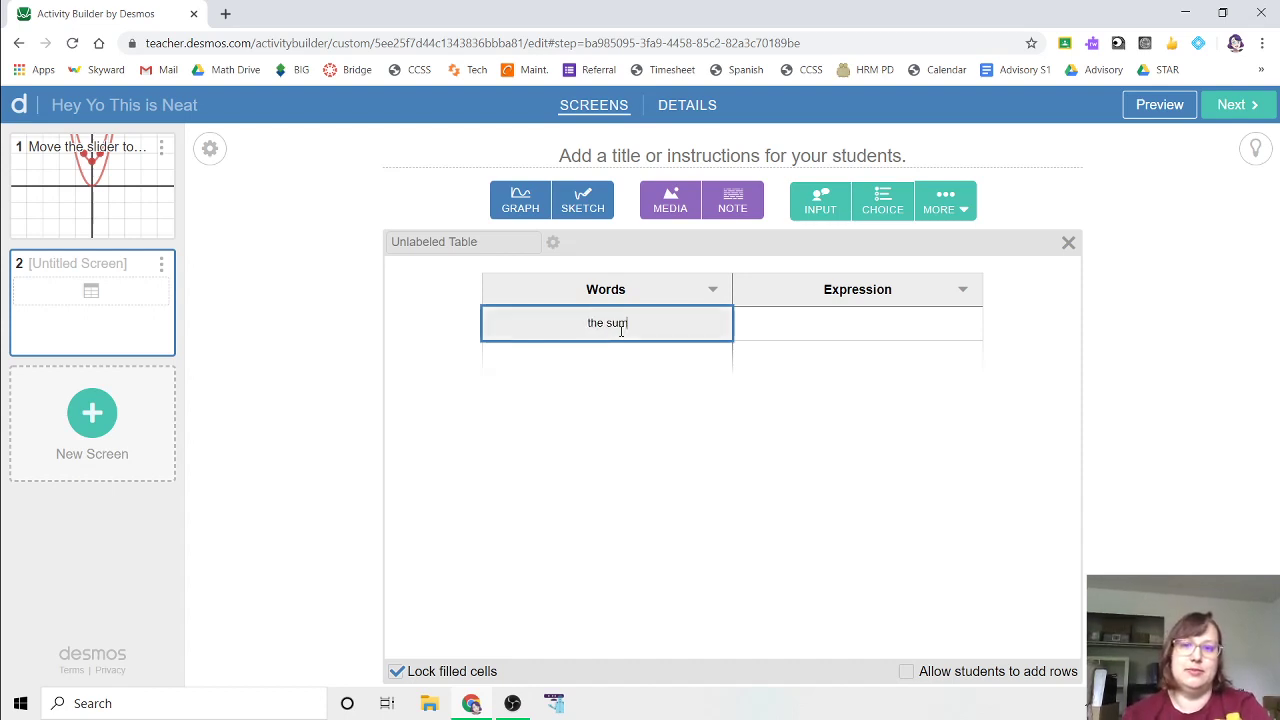
pyautogui.write(' of a number an')
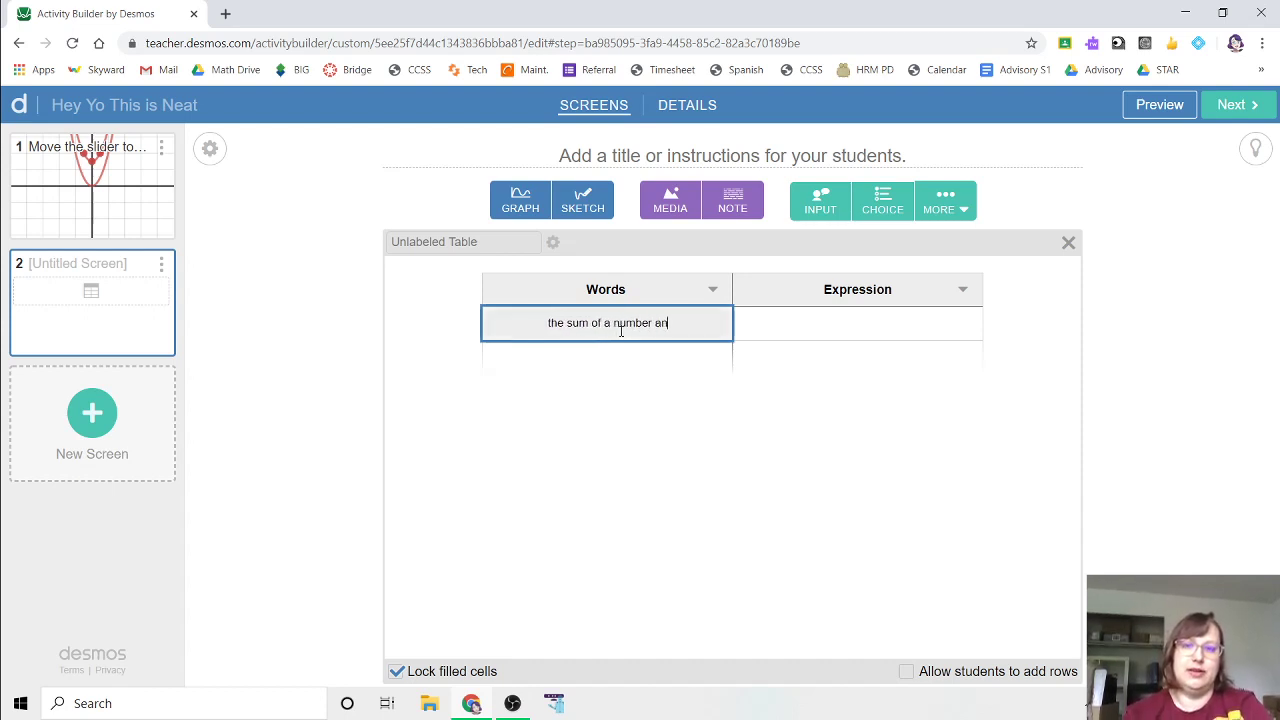
pyautogui.write('d 3')
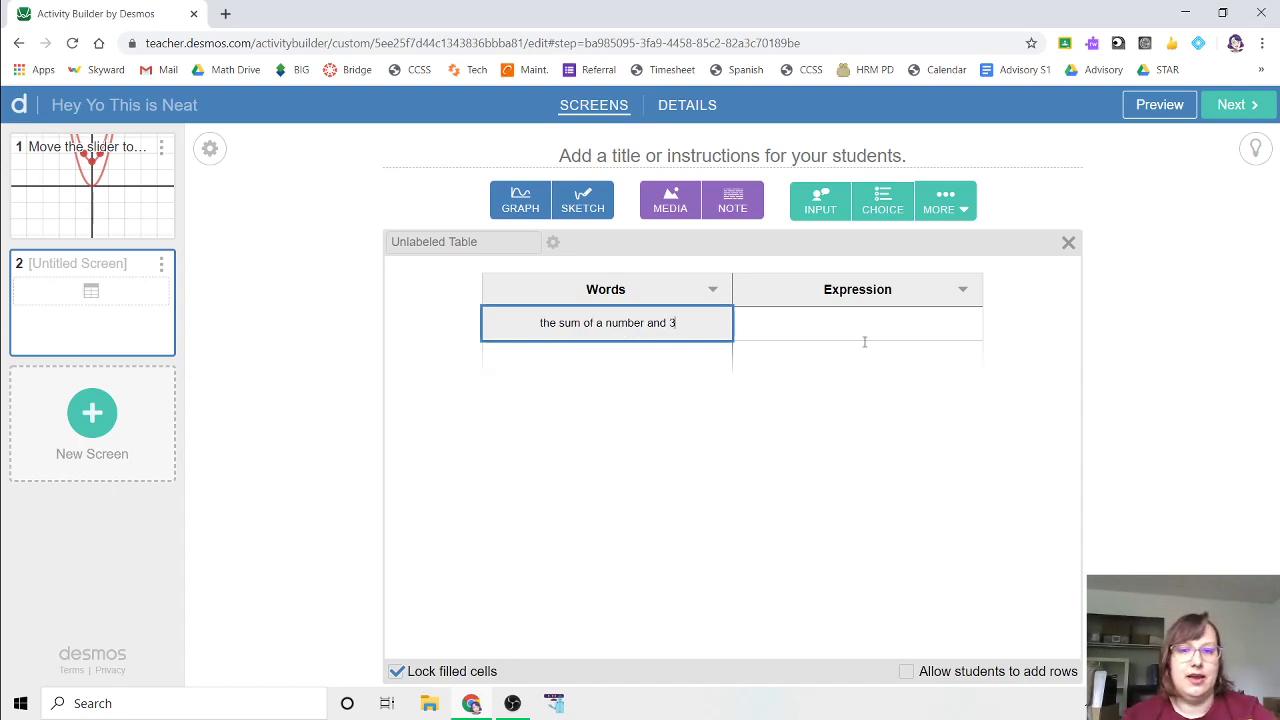
pyautogui.click(866, 330)
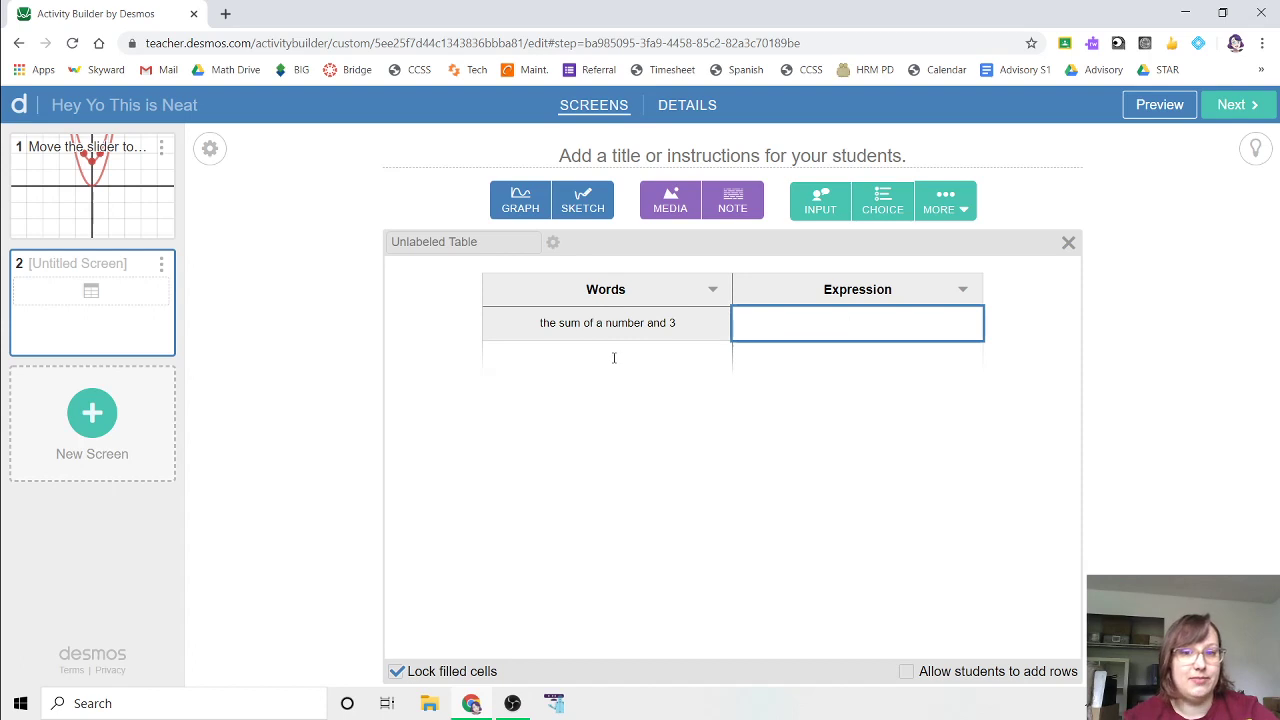
# - Check in the student preview which cells of the table's first row students can edit
pyautogui.click(1142, 108)
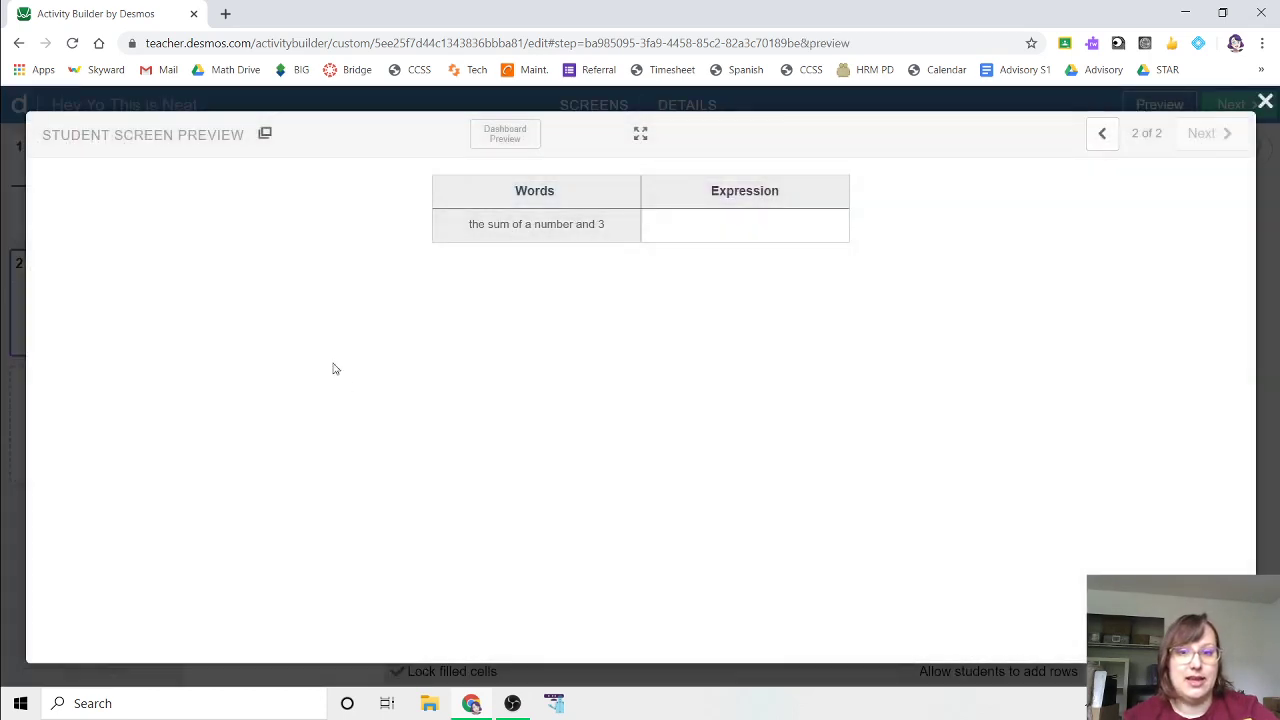
pyautogui.tripleClick(580, 222)
pyautogui.click(697, 222)
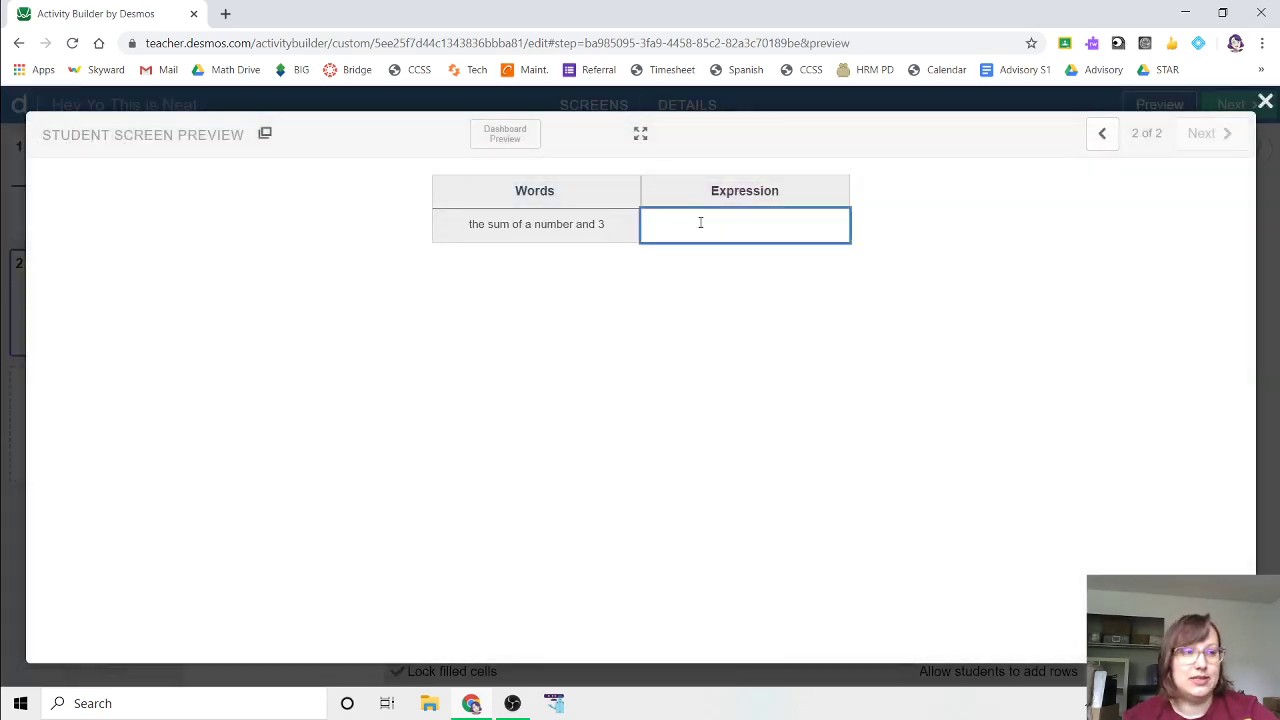
pyautogui.click(1263, 102)
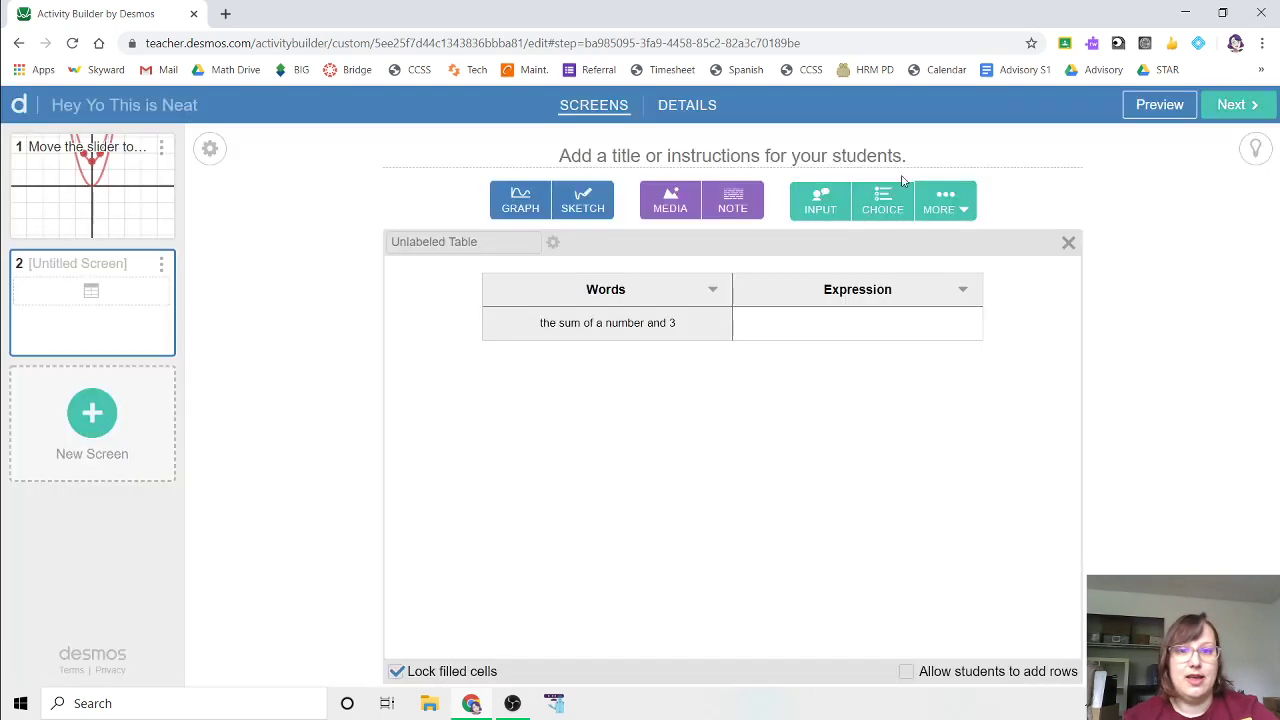
# - Add a row with only 7x under Expression and a blank third row, and allow students to add rows
pyautogui.click(608, 354)
pyautogui.click(771, 352)
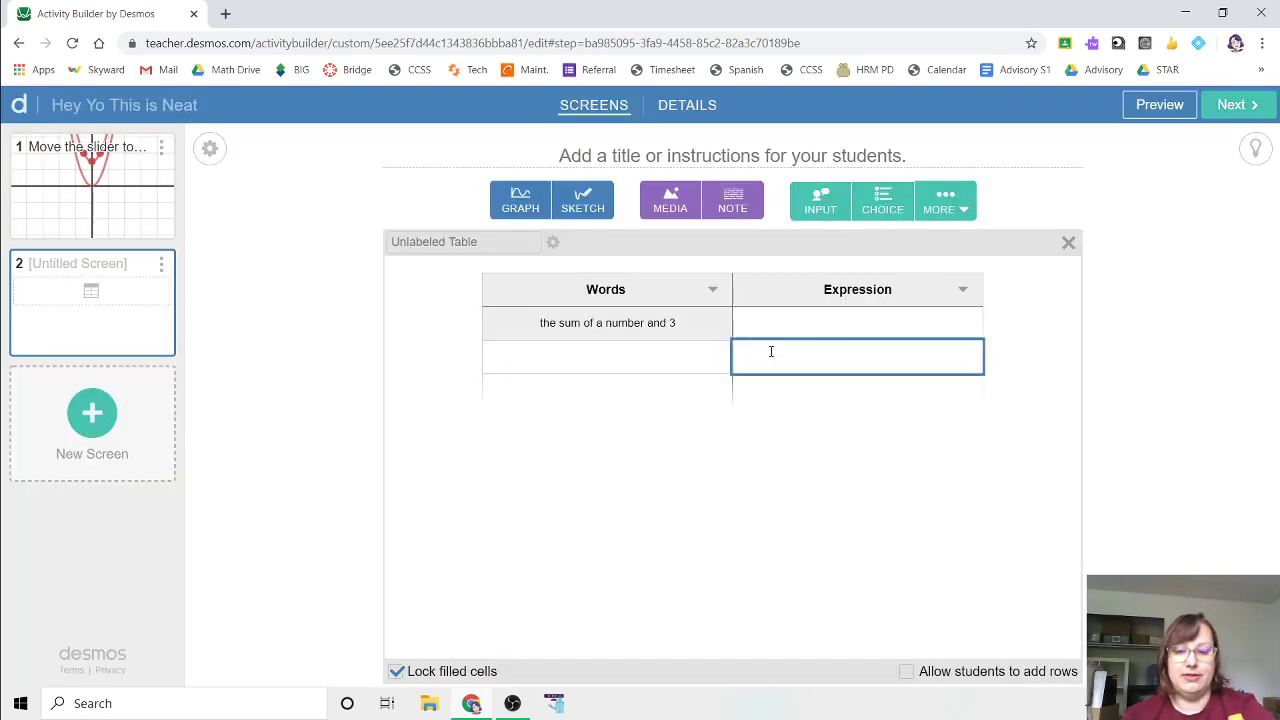
pyautogui.write('7x')
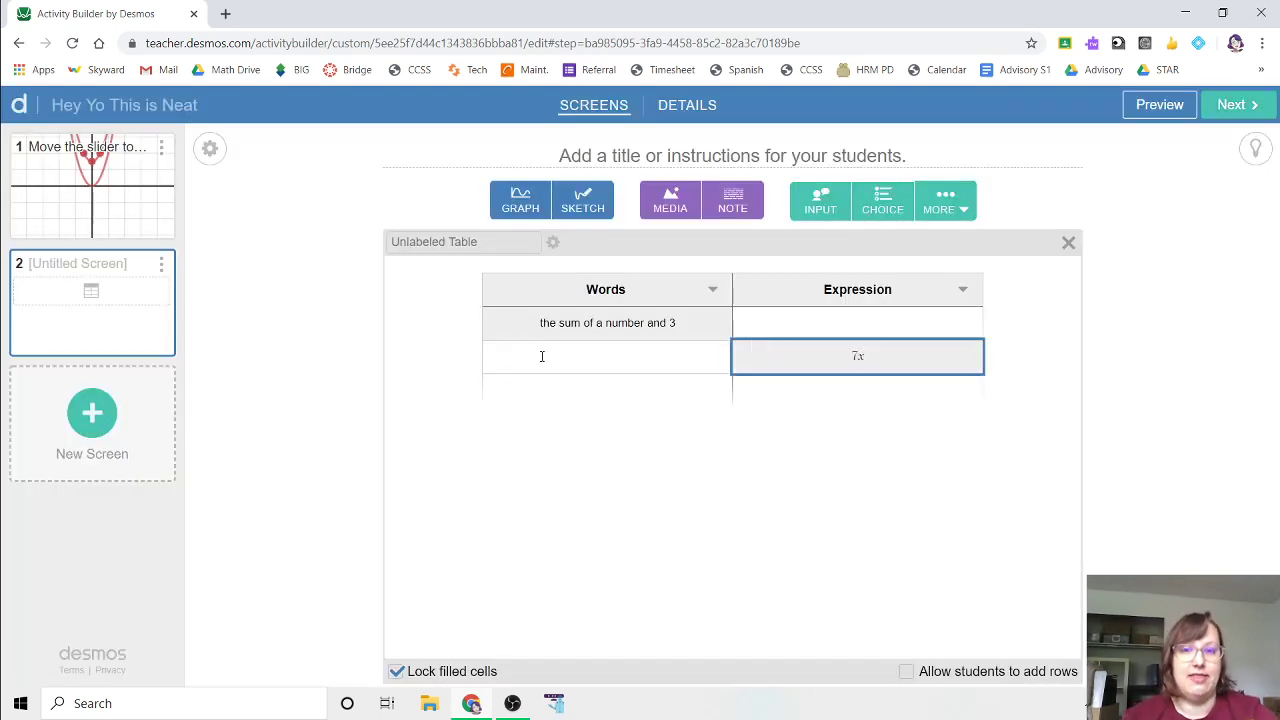
pyautogui.click(542, 356)
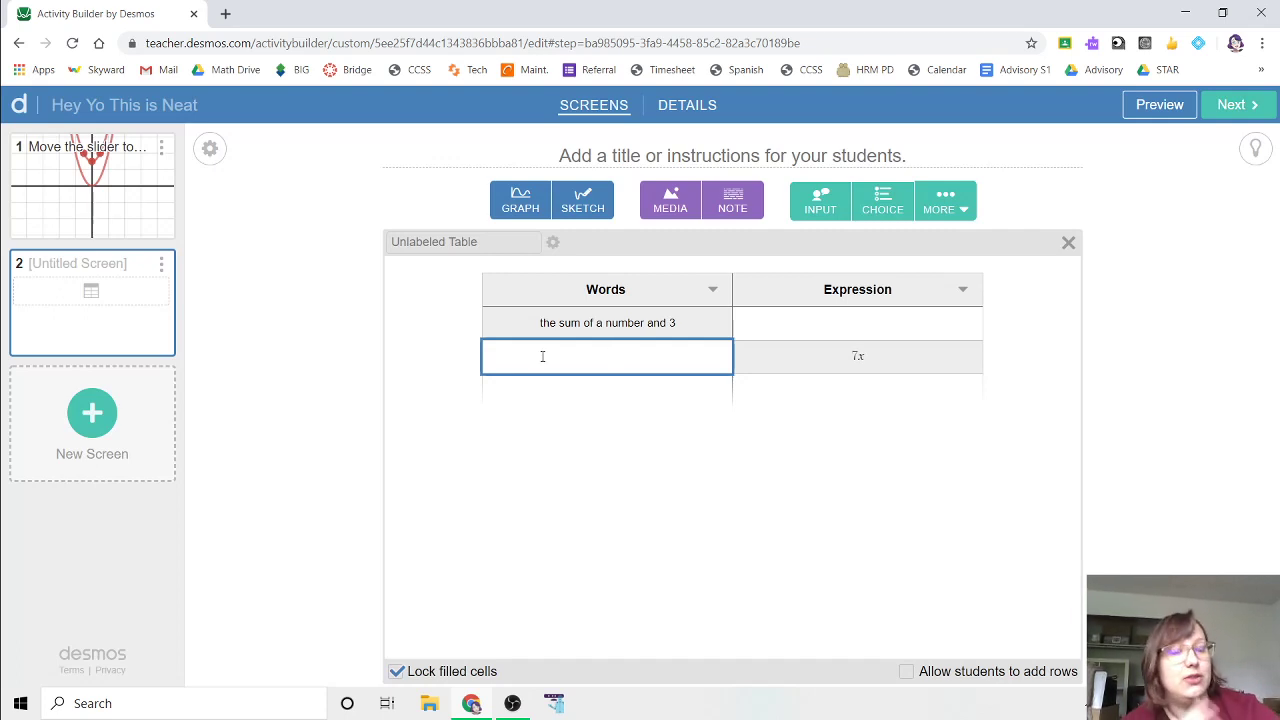
pyautogui.click(906, 671)
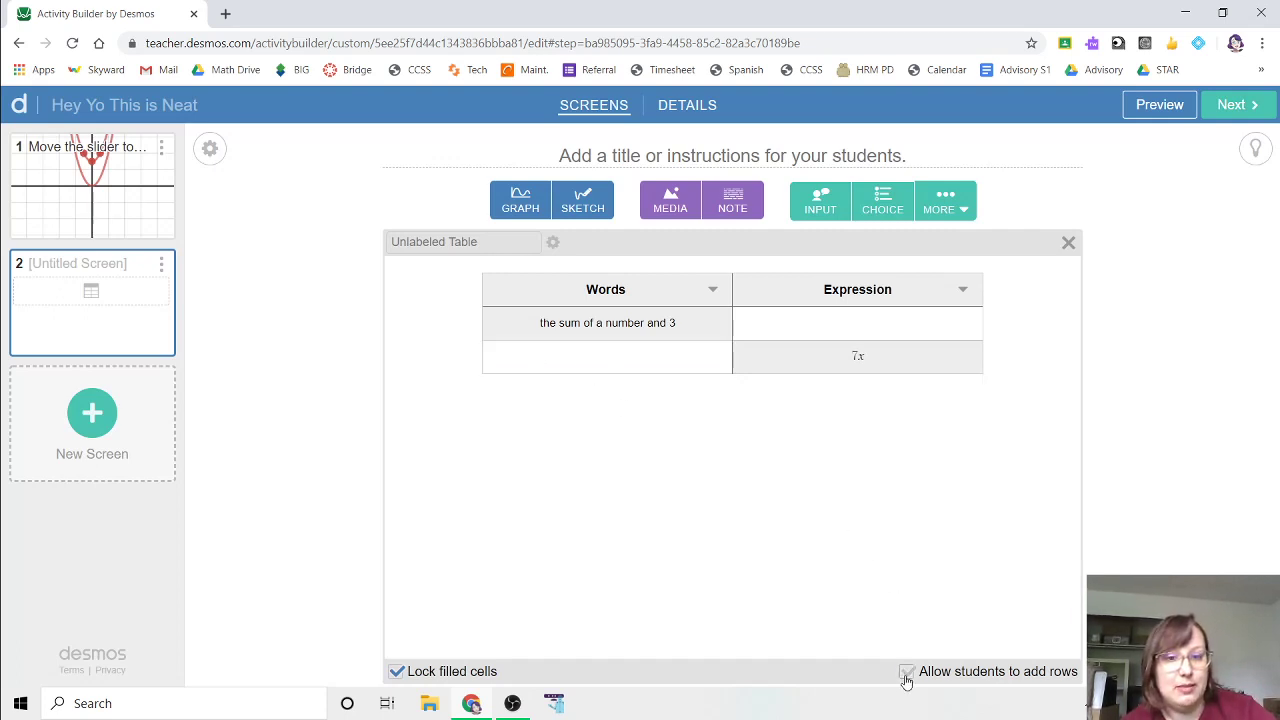
pyautogui.click(610, 398)
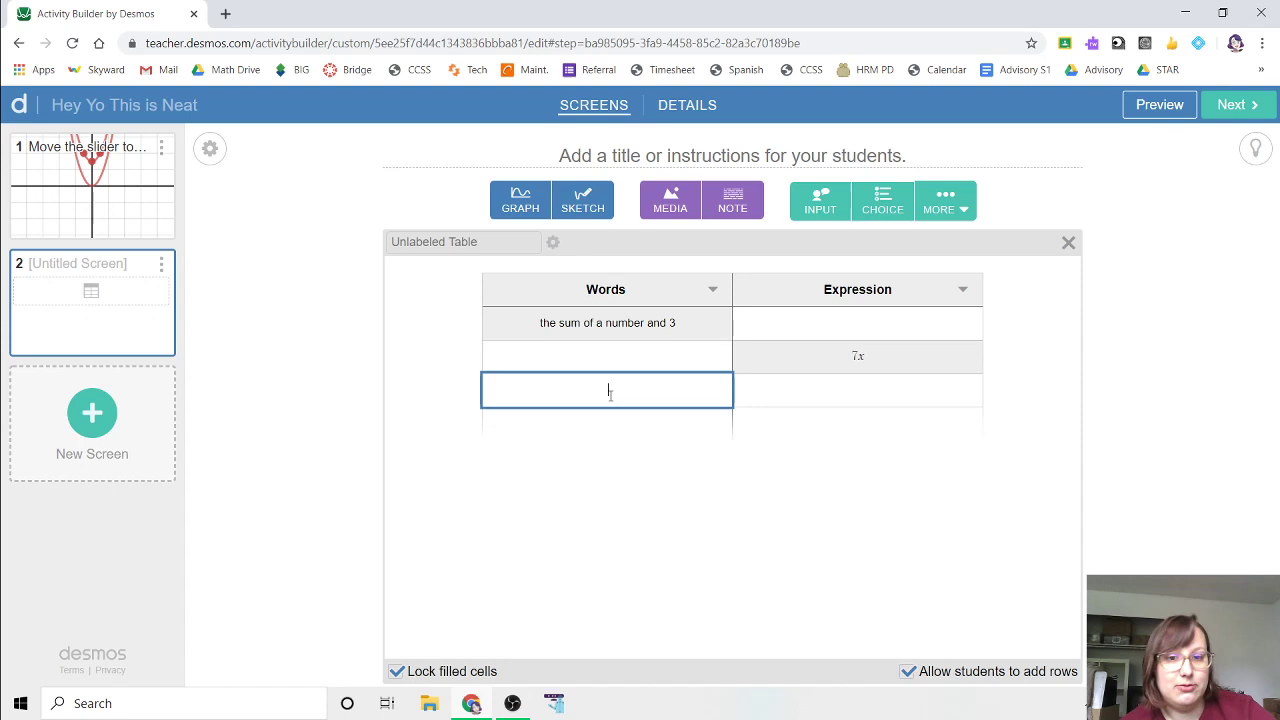
# - Test adding a row to the Words and Expression table in the student preview
pyautogui.click(1155, 105)
pyautogui.click(622, 303)
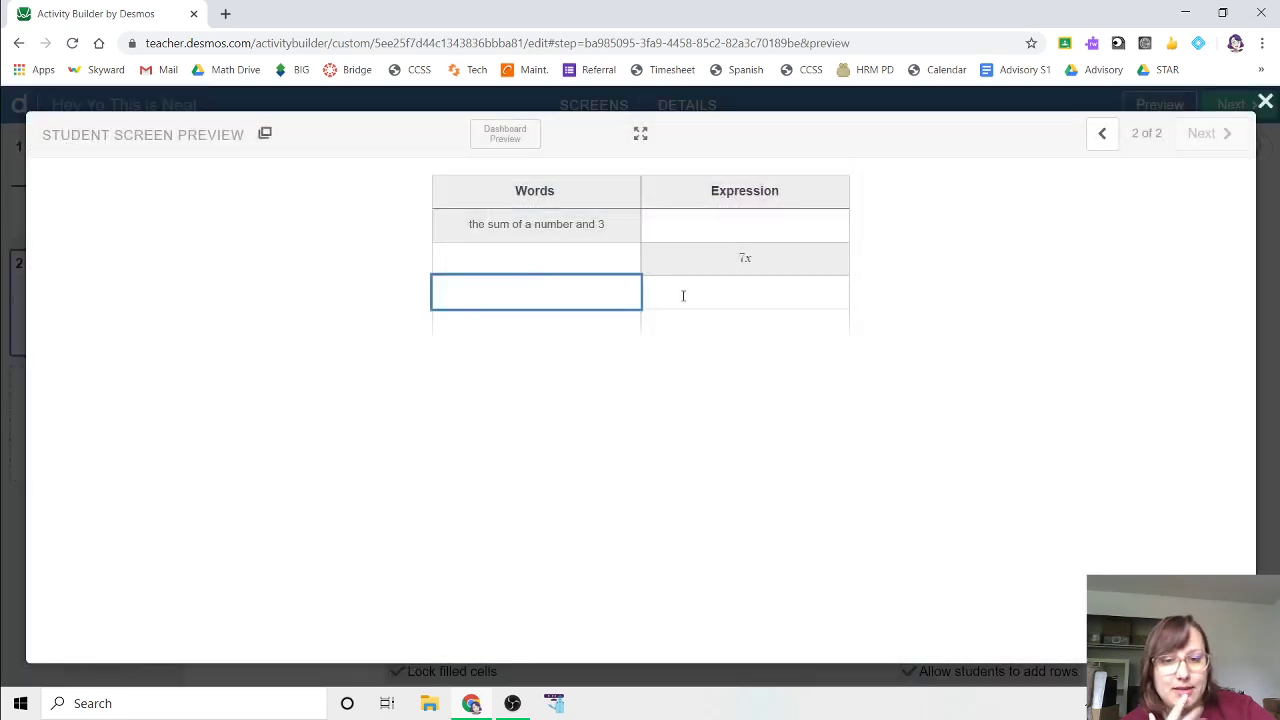
pyautogui.click(612, 331)
pyautogui.click(598, 369)
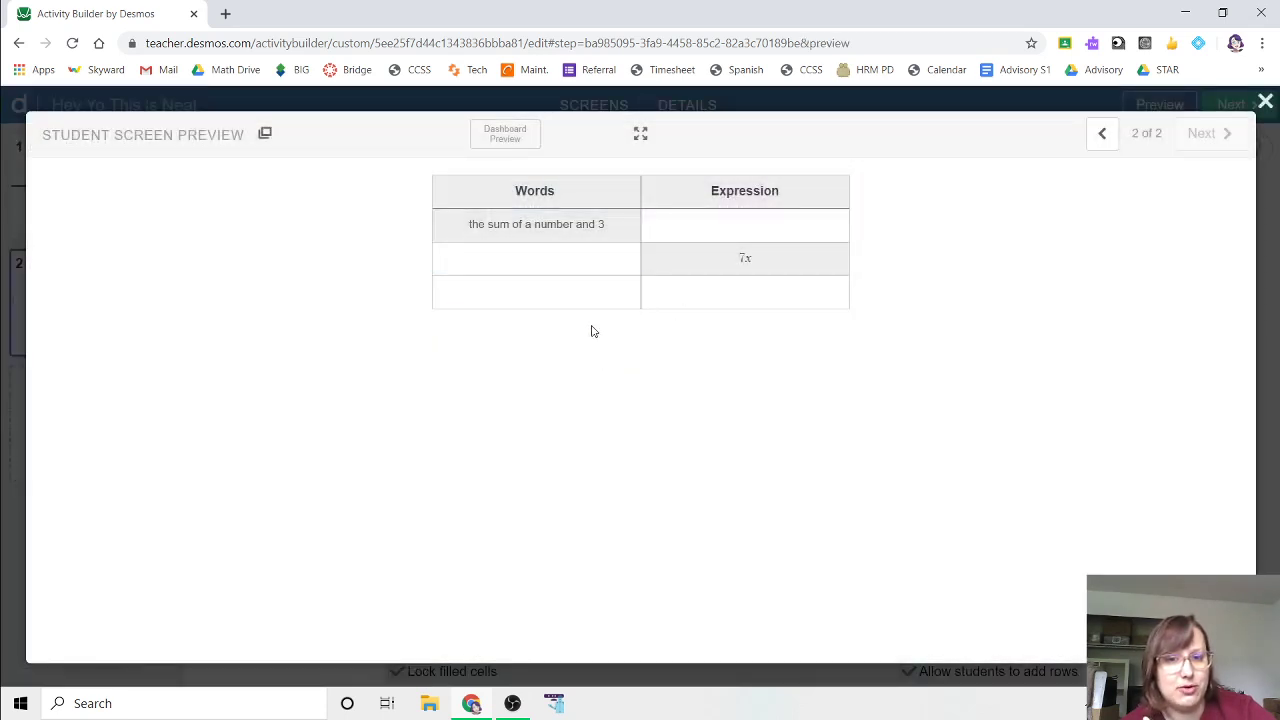
pyautogui.click(594, 330)
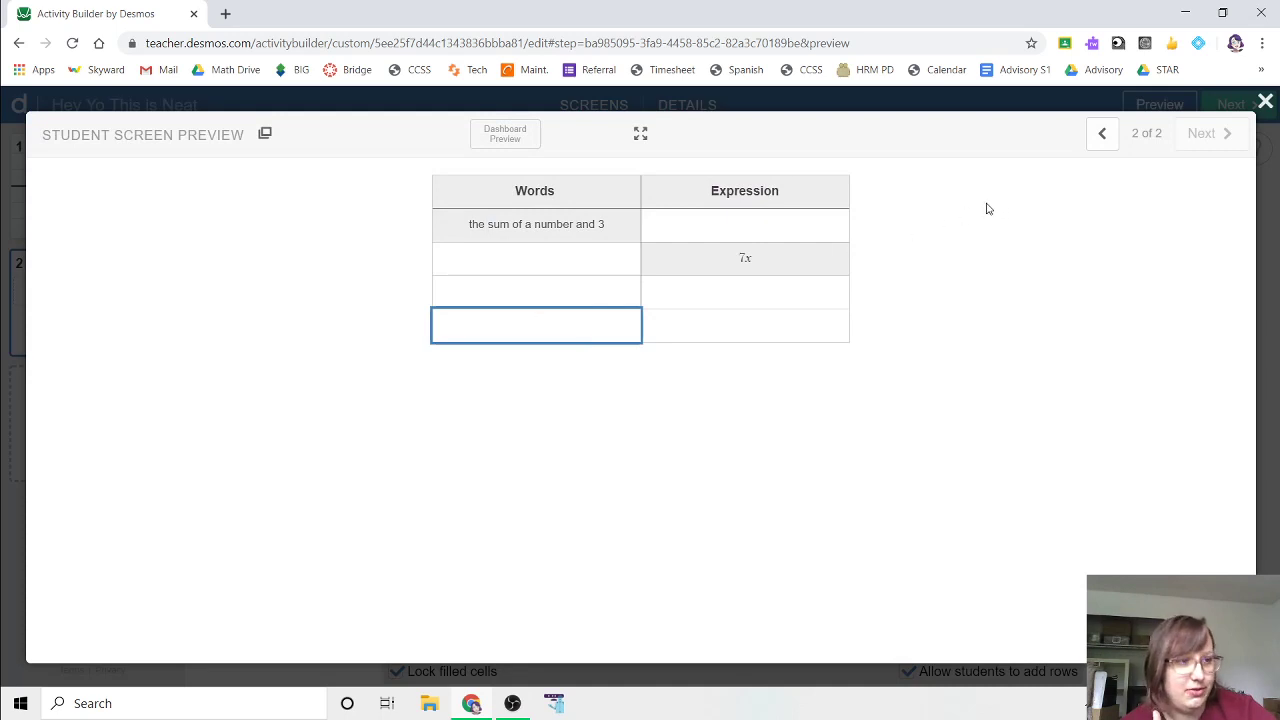
pyautogui.click(1264, 101)
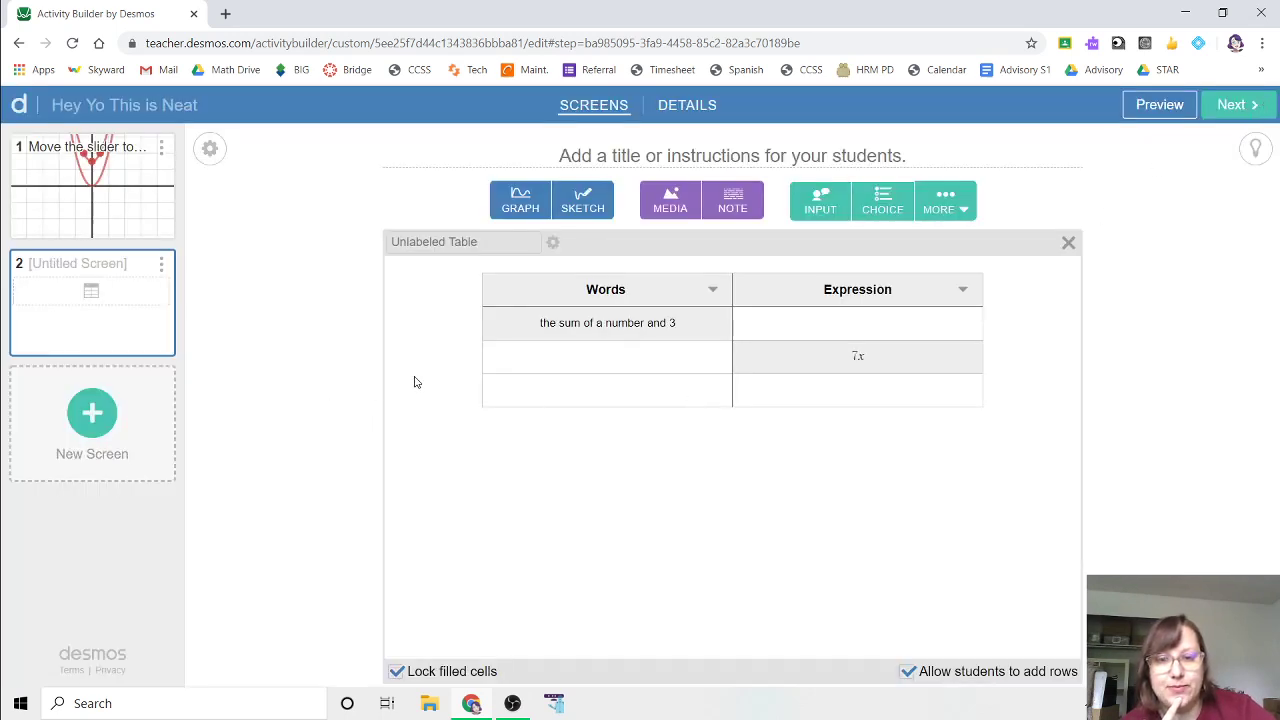
# - Add a note starting with "Instructions:" and a text input for students' answers beside the table
pyautogui.click(741, 207)
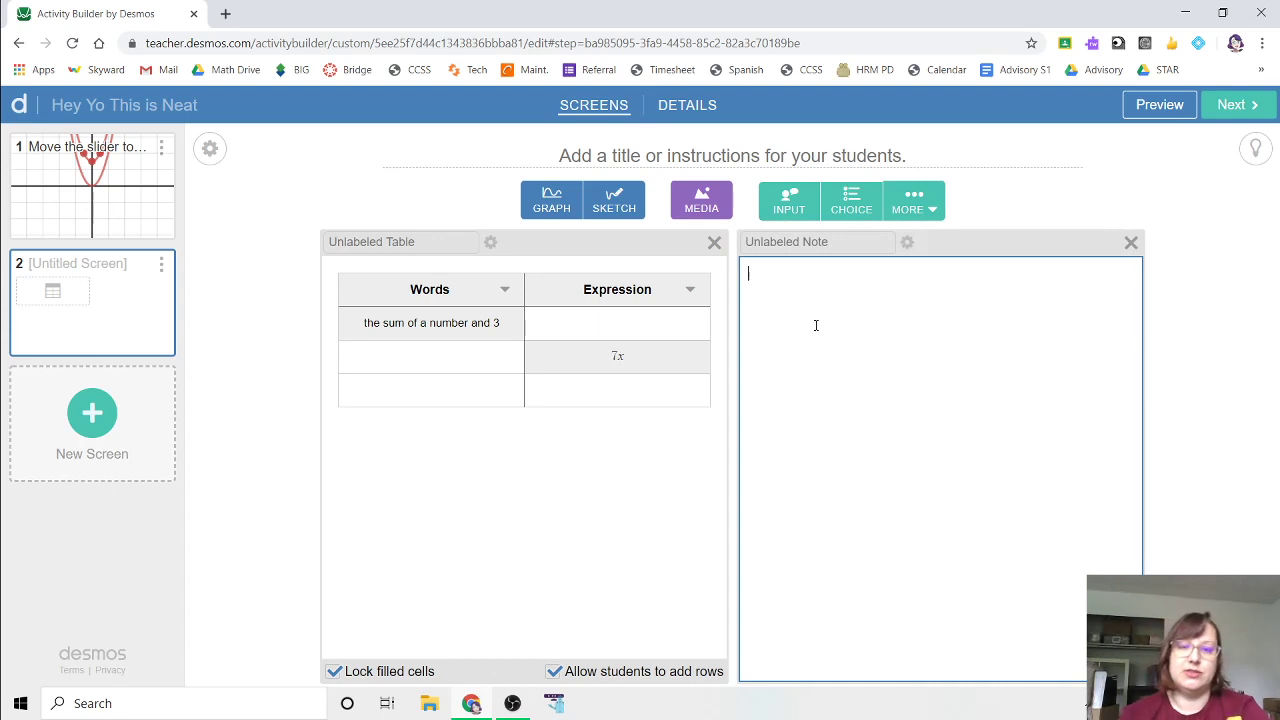
pyautogui.write('Instructions:')
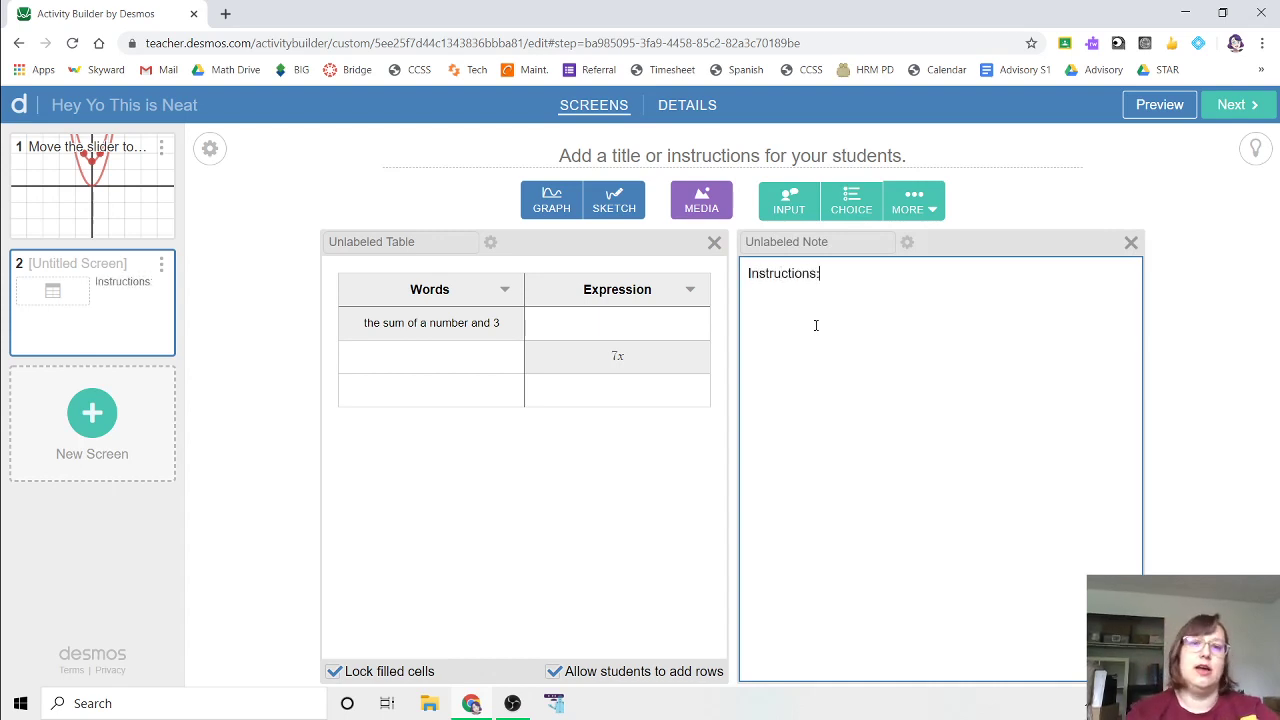
pyautogui.click(786, 200)
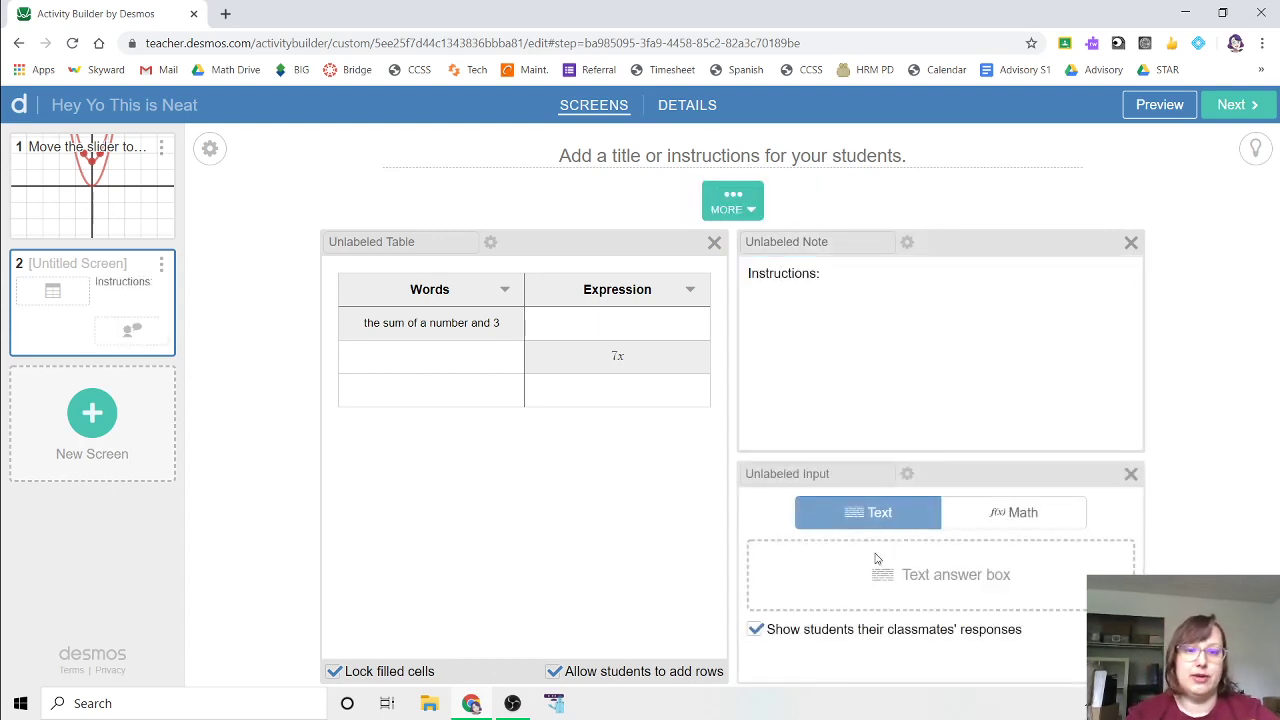
# - Continue the note with "fill in the blanks and then answer the question: what is my favorite color?" and stop showing students their classmates' responses
pyautogui.click(840, 310)
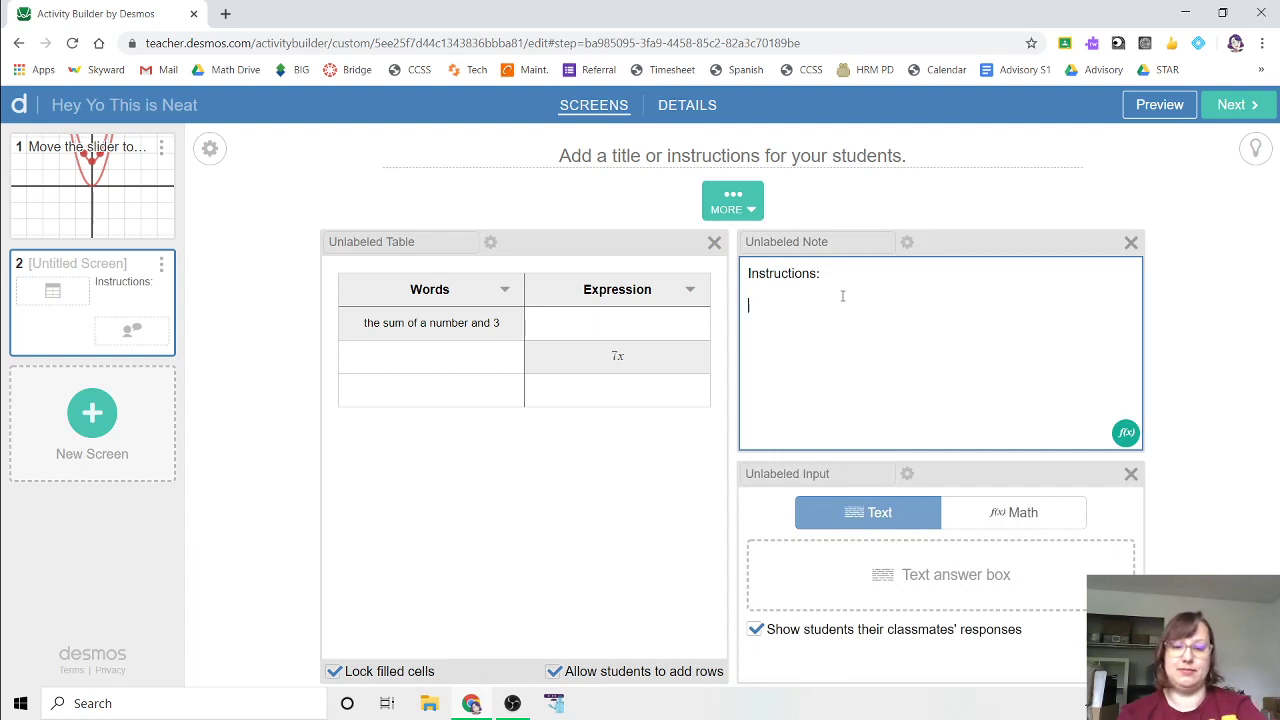
pyautogui.write('fil ')
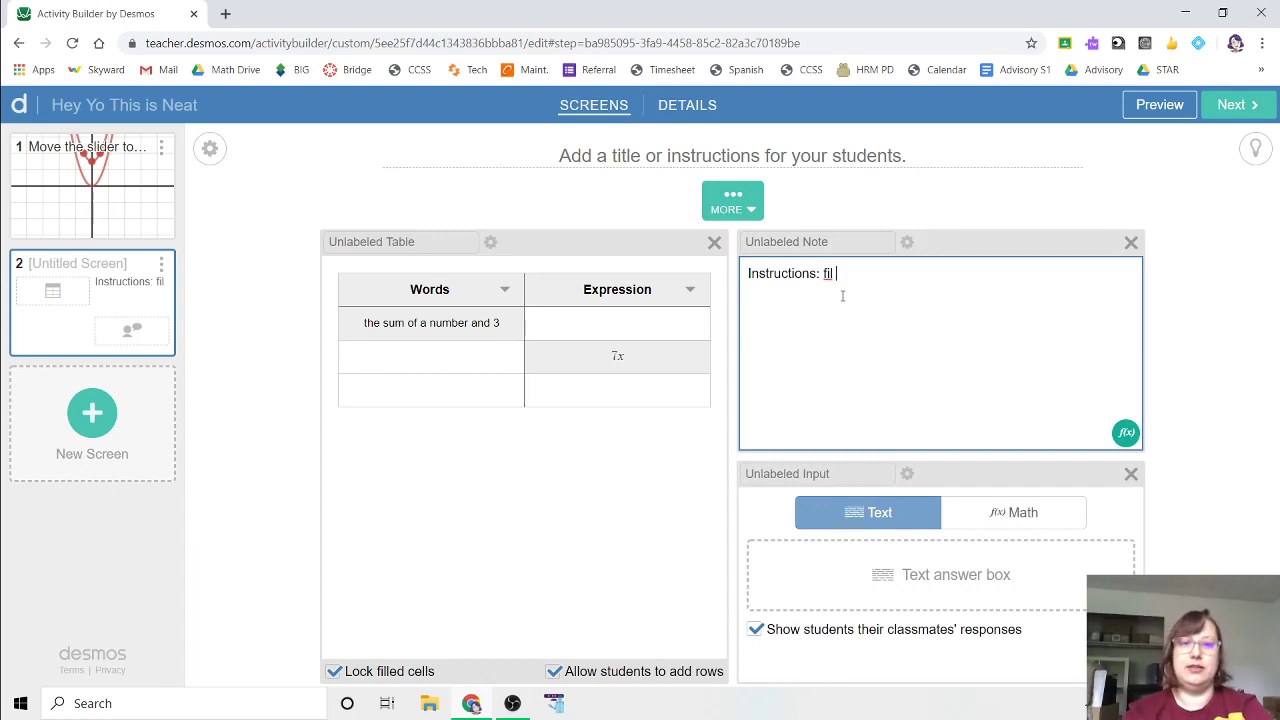
pyautogui.write('intthe ')
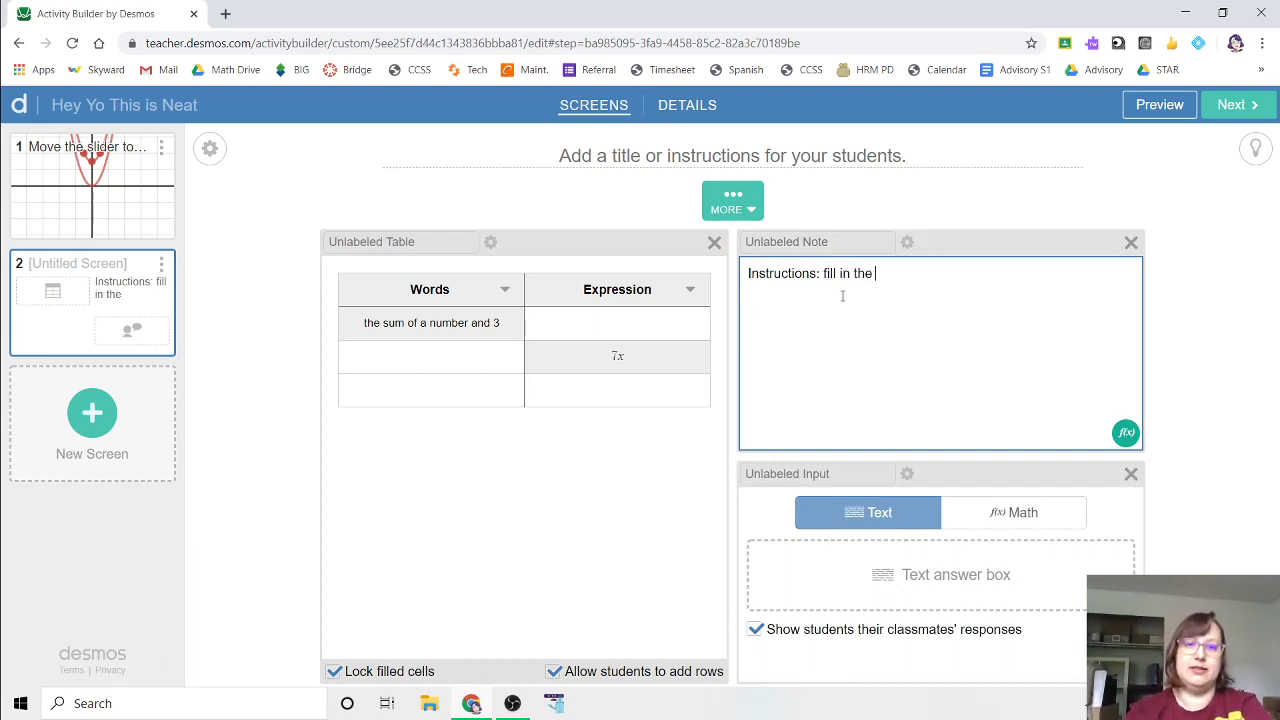
pyautogui.write('blanks and then an')
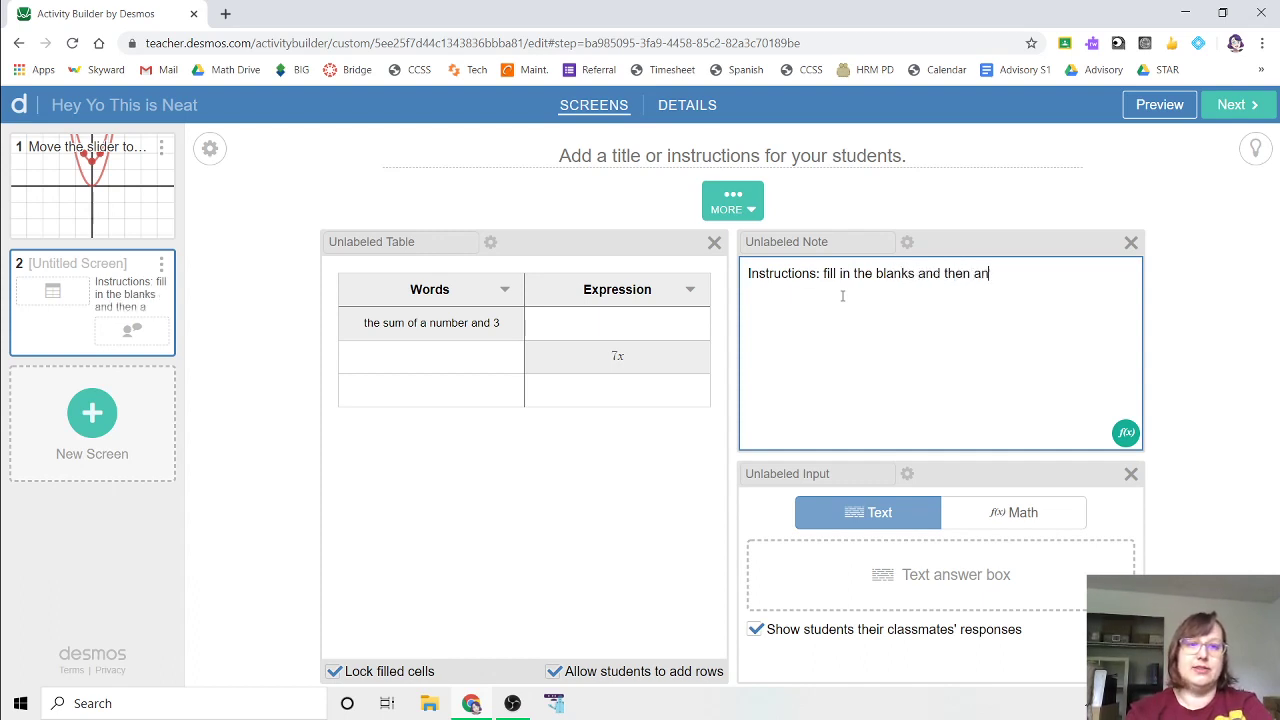
pyautogui.write('swer the question')
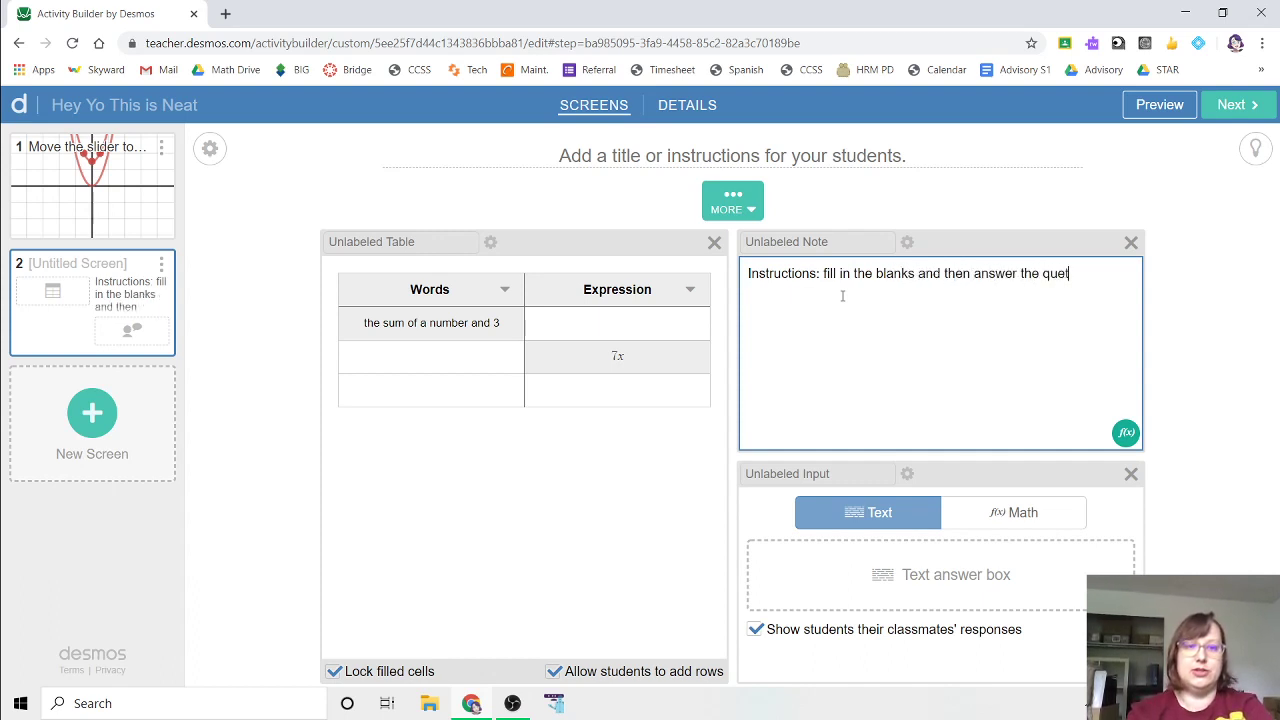
pyautogui.press('BackSpace')
pyautogui.press('BackSpace')
pyautogui.press('BackSpace')
pyautogui.press('BackSpace')
pyautogui.press('BackSpace')
pyautogui.write('stion:')
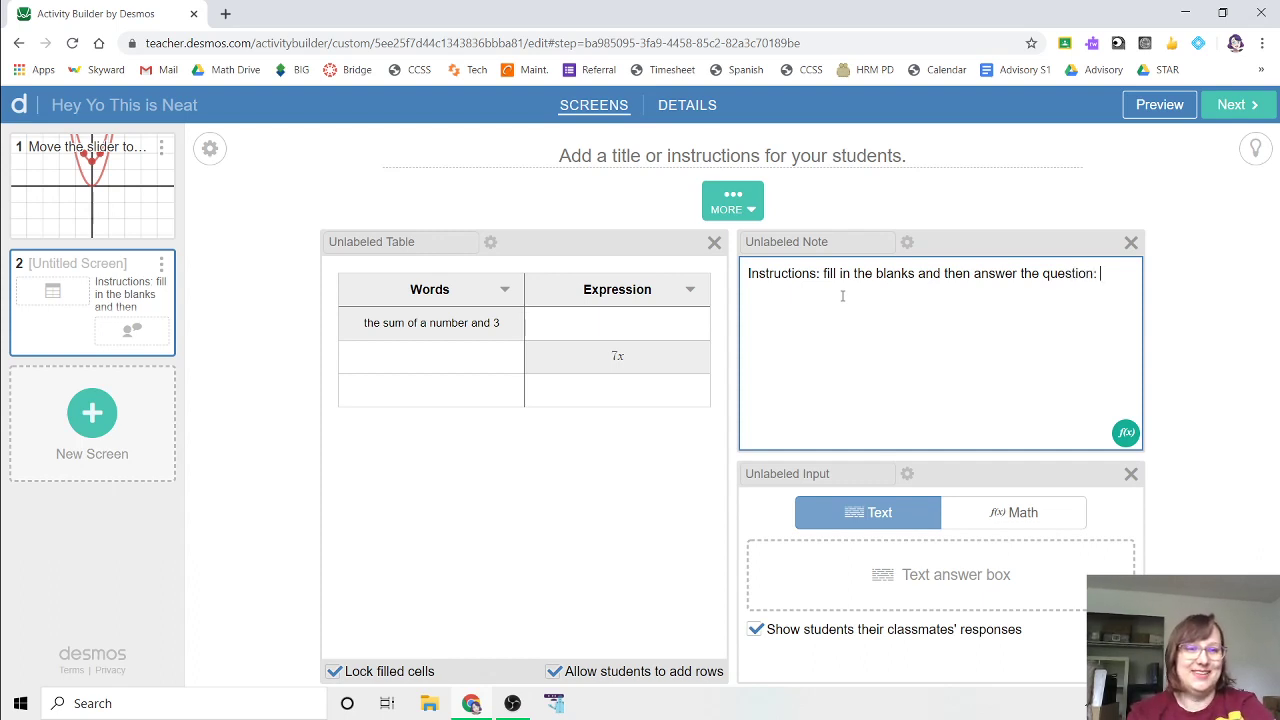
pyautogui.write(' what ')
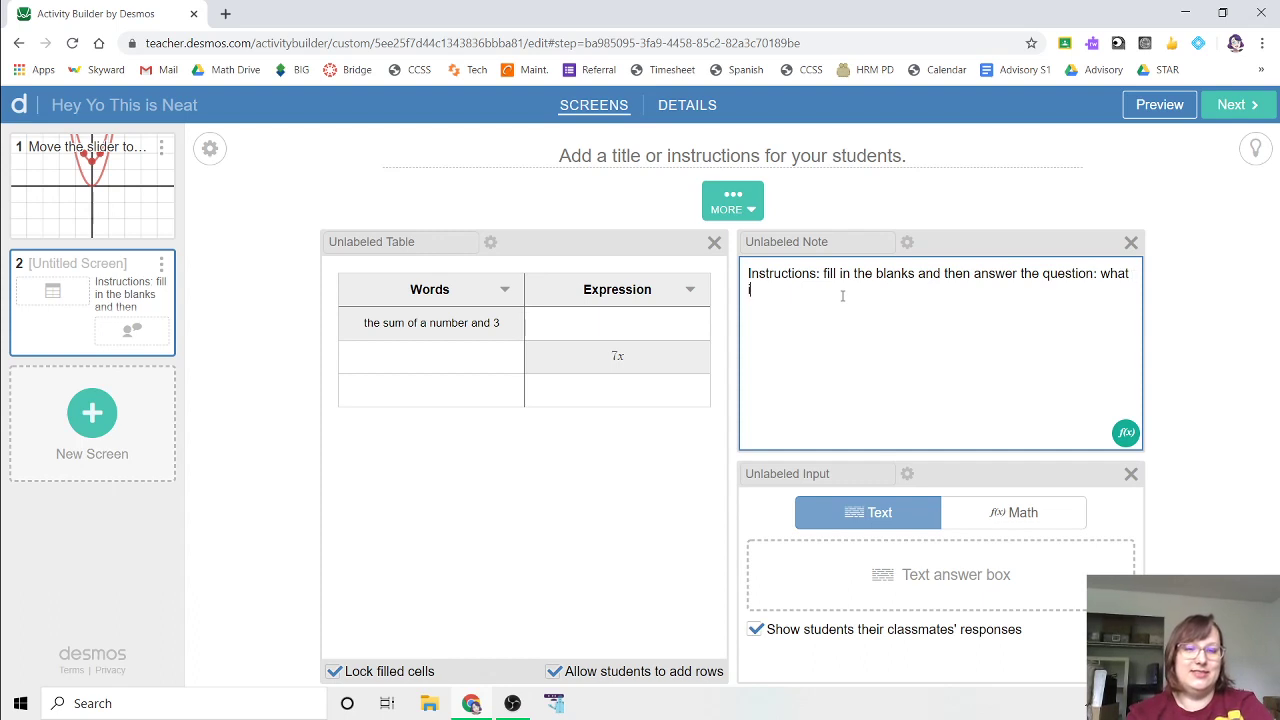
pyautogui.write('is my fa')
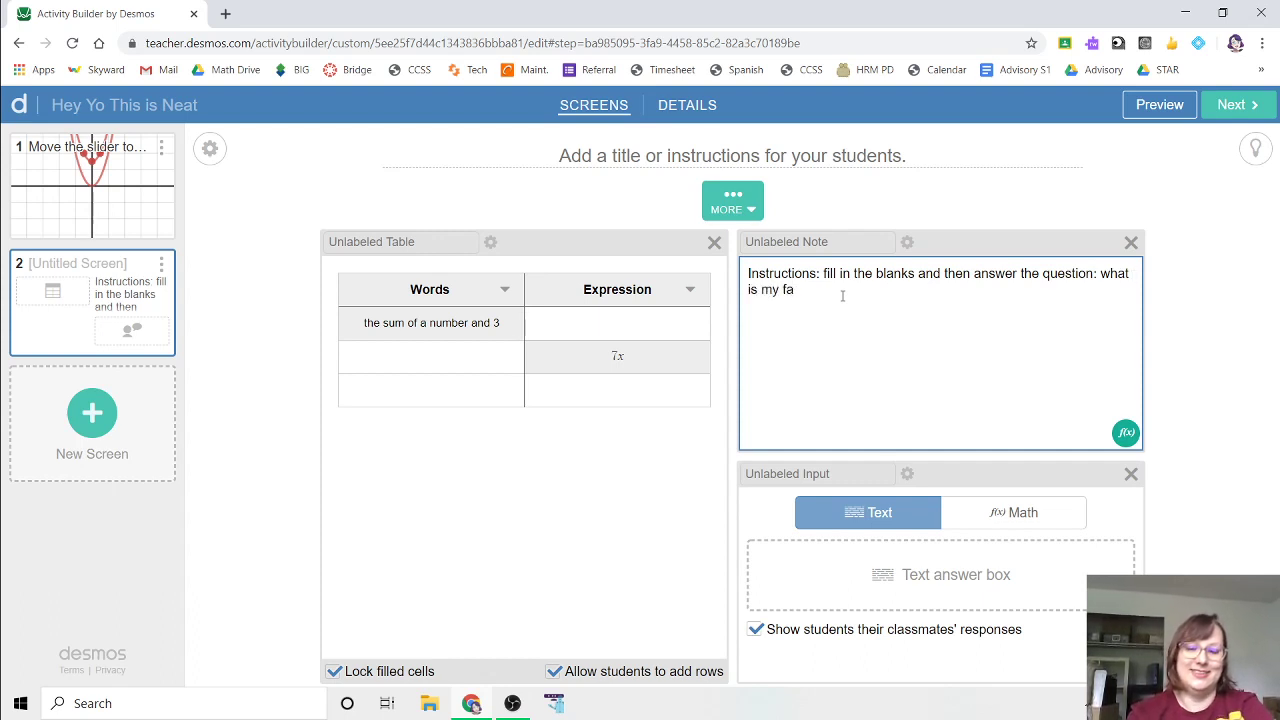
pyautogui.write('voi')
pyautogui.write('rite color?')
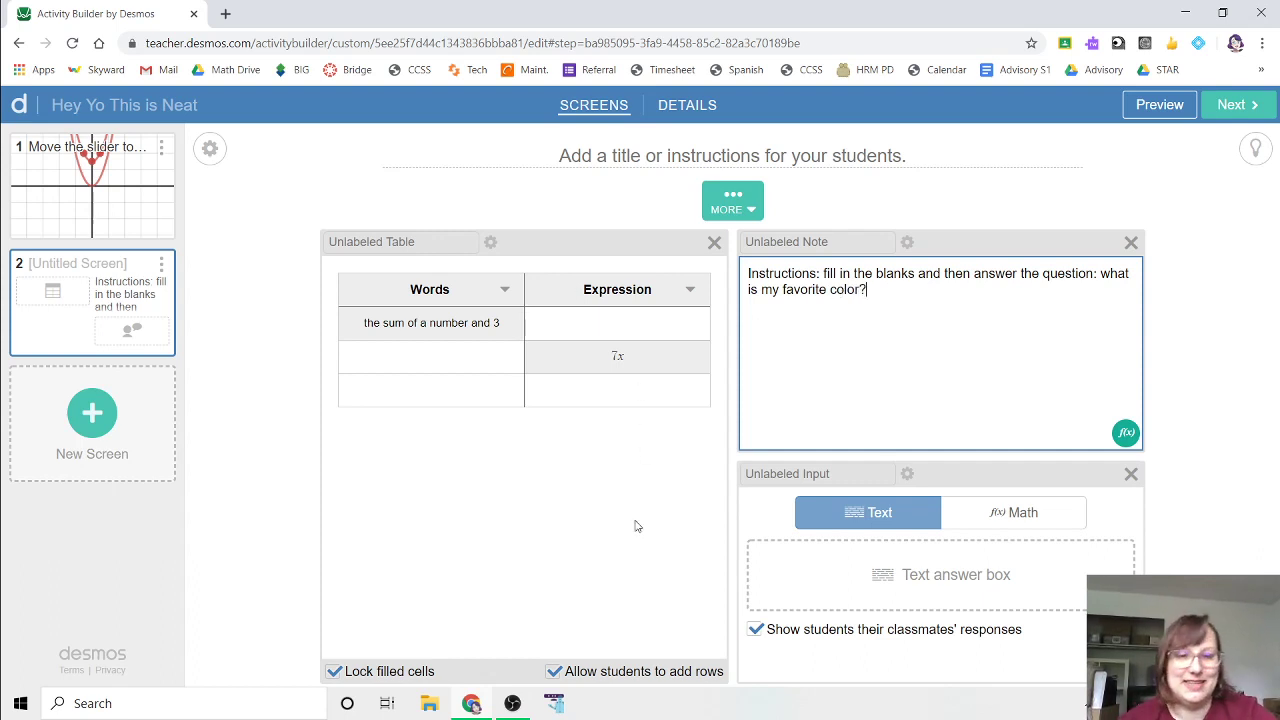
pyautogui.click(861, 569)
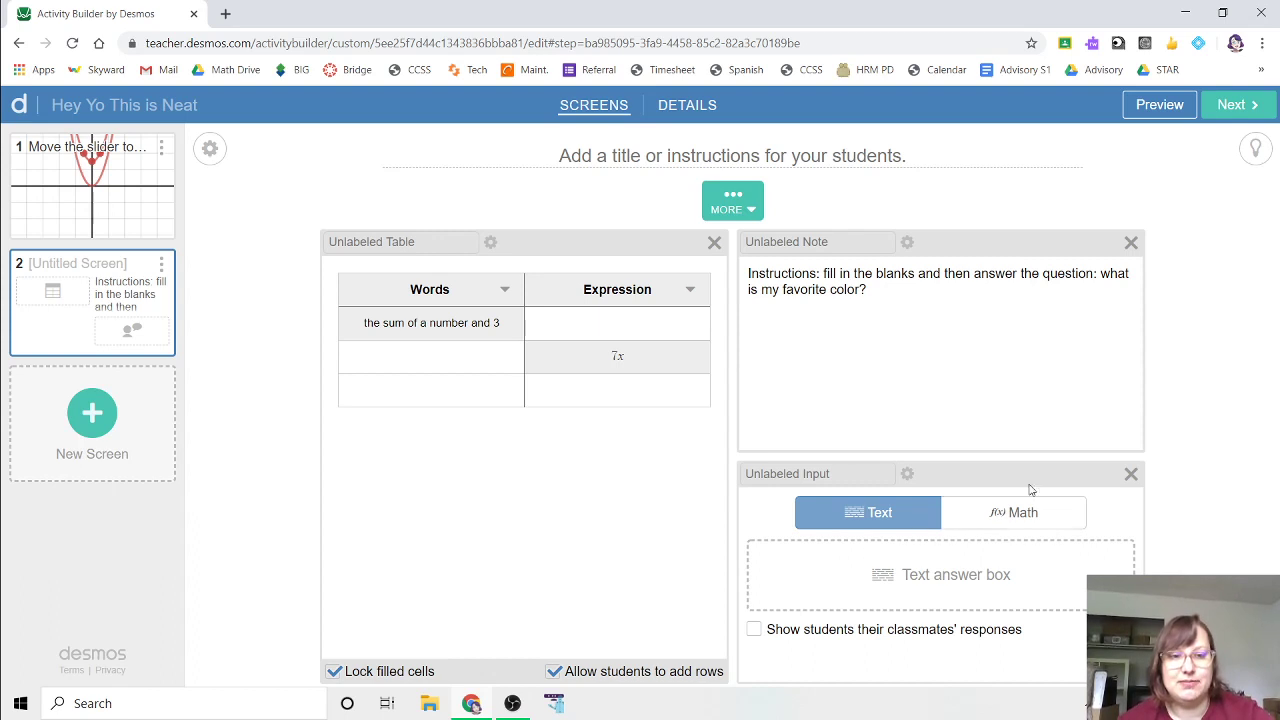
# - Replace the note's ending after "and then" with "enter the expression for half a number plus seven"
pyautogui.moveTo(878, 290); pyautogui.dragTo(975, 273)
pyautogui.write('en')
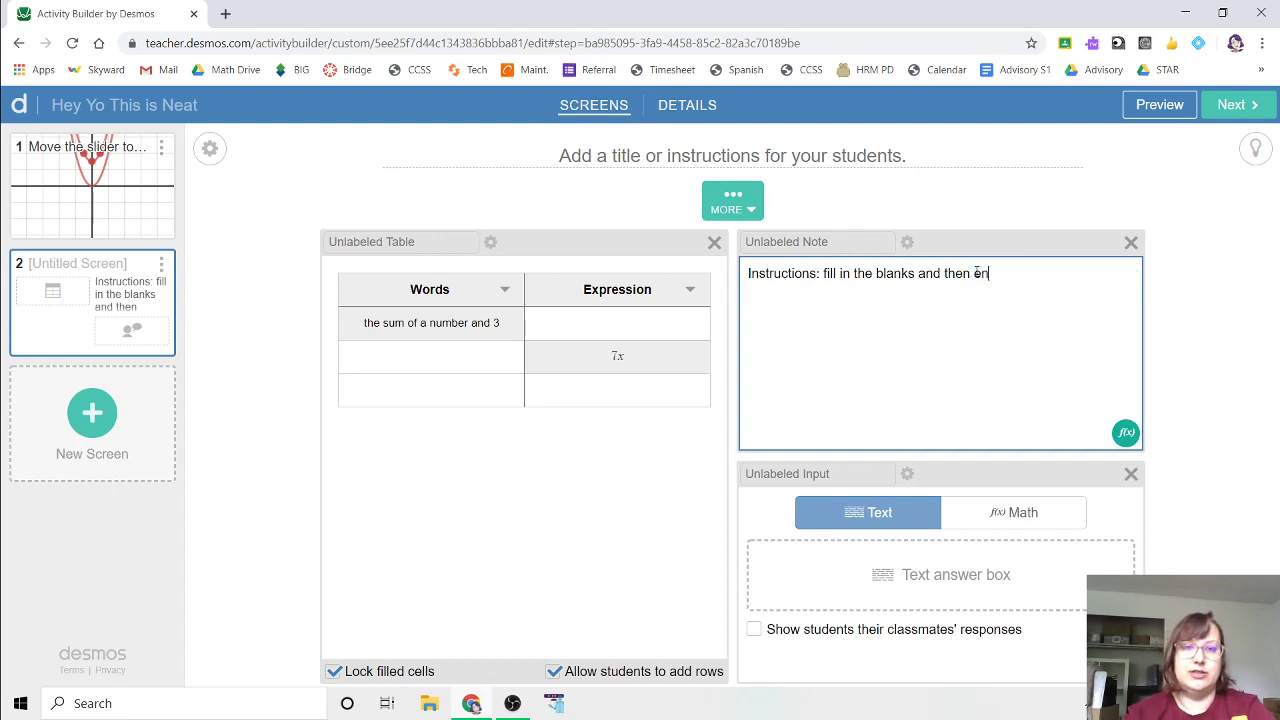
pyautogui.write('ter the ex')
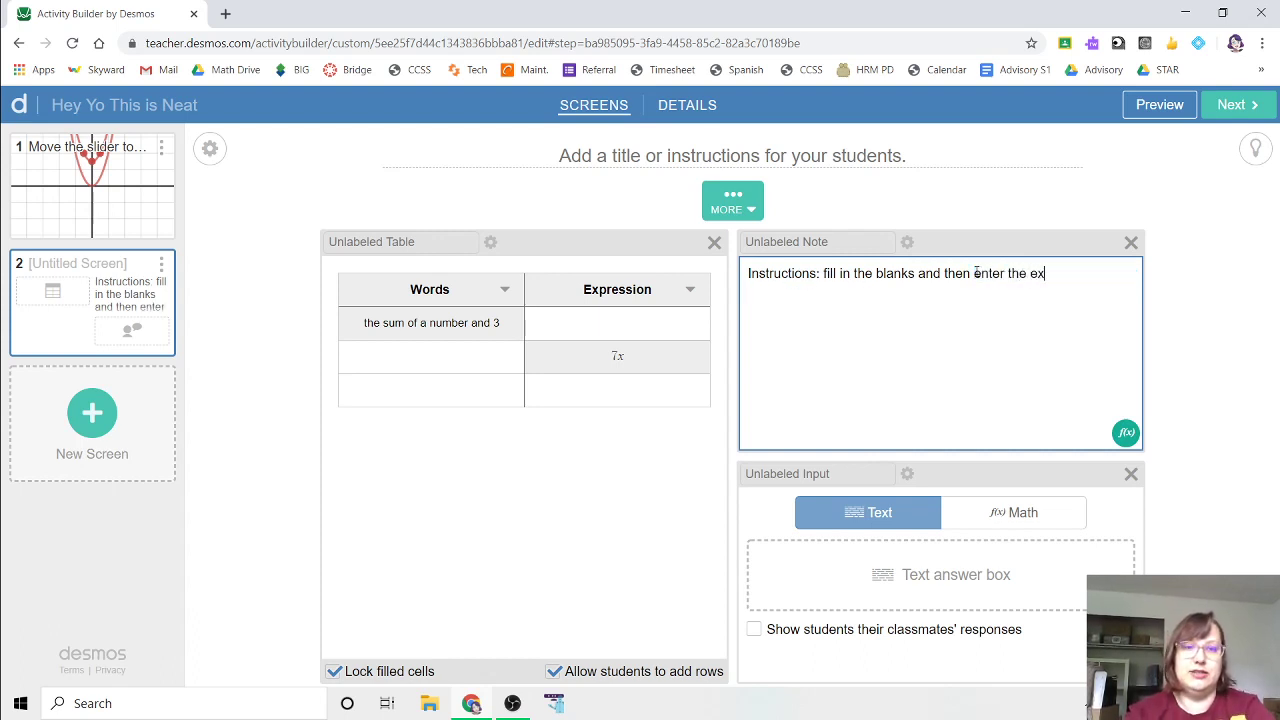
pyautogui.press('BackSpace')
pyautogui.press('BackSpace')
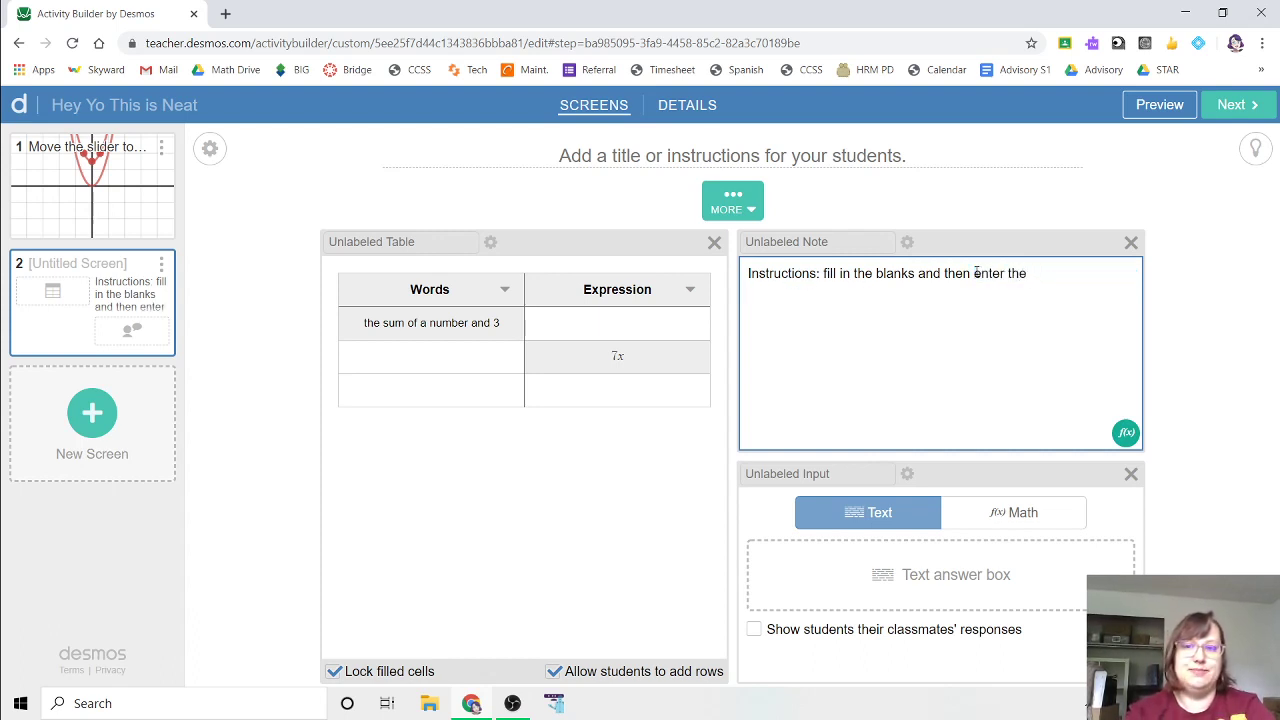
pyautogui.write('expres')
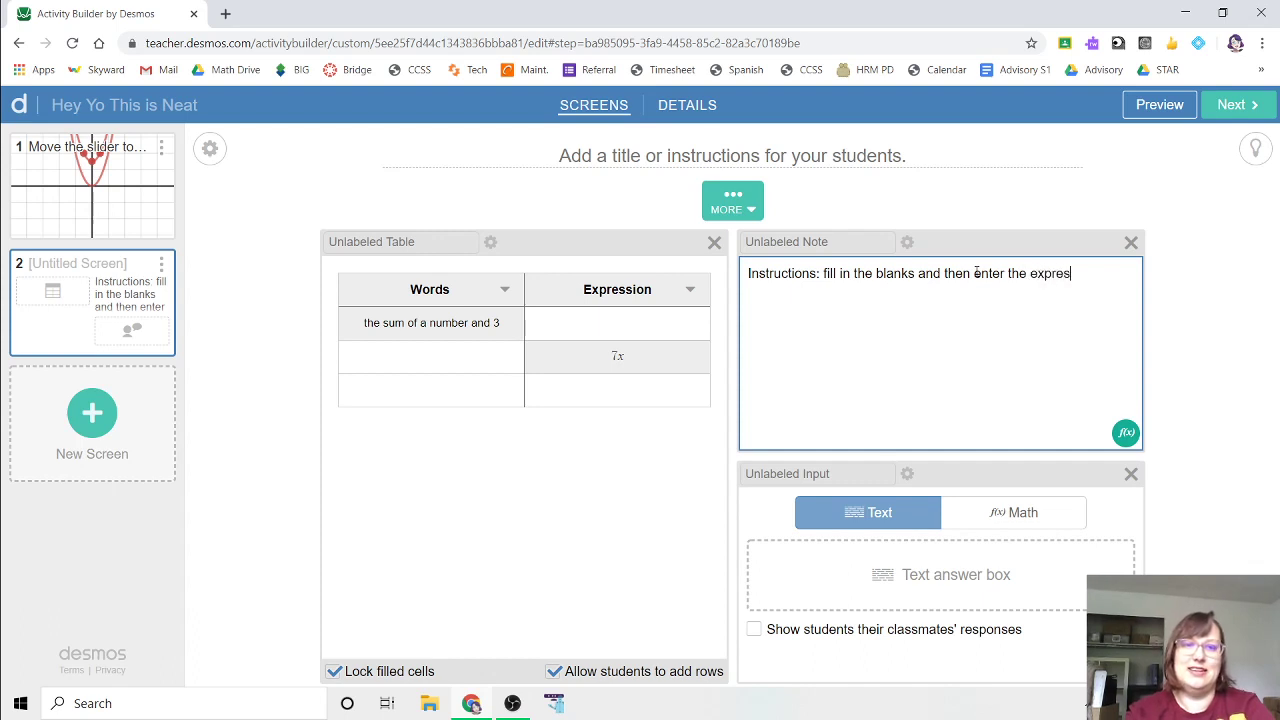
pyautogui.write('sion for ha')
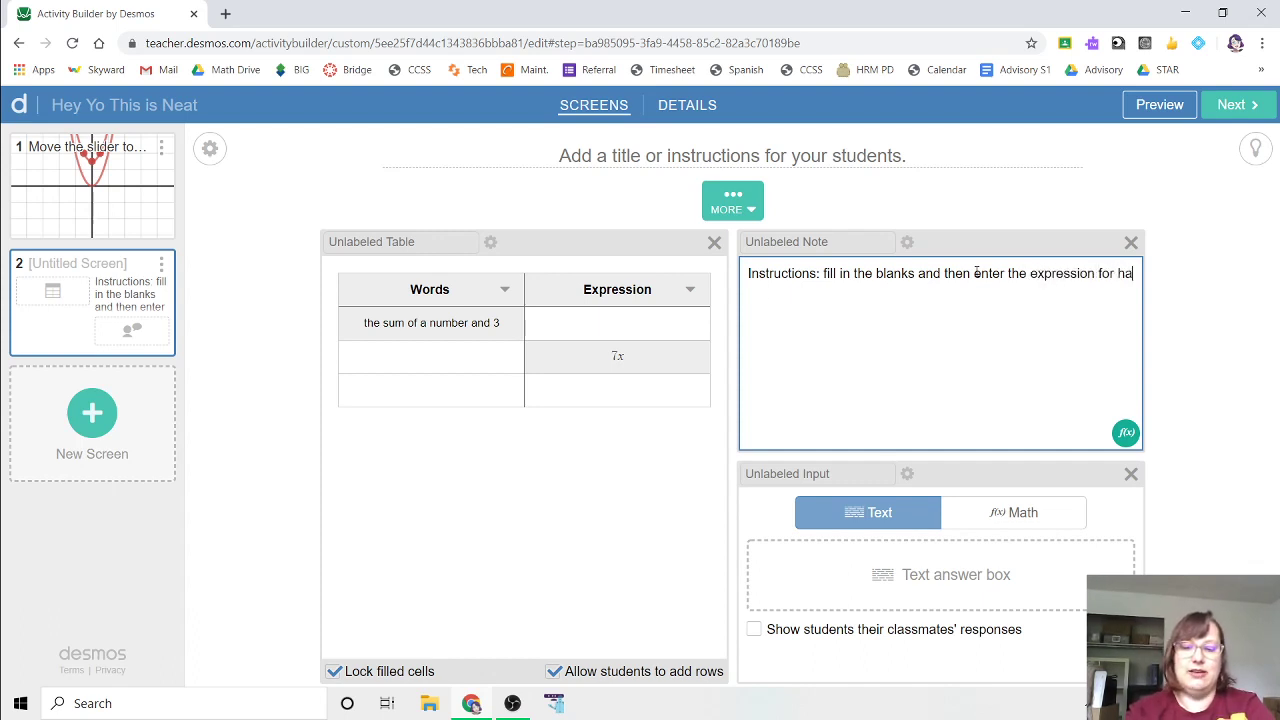
pyautogui.write('lf a number')
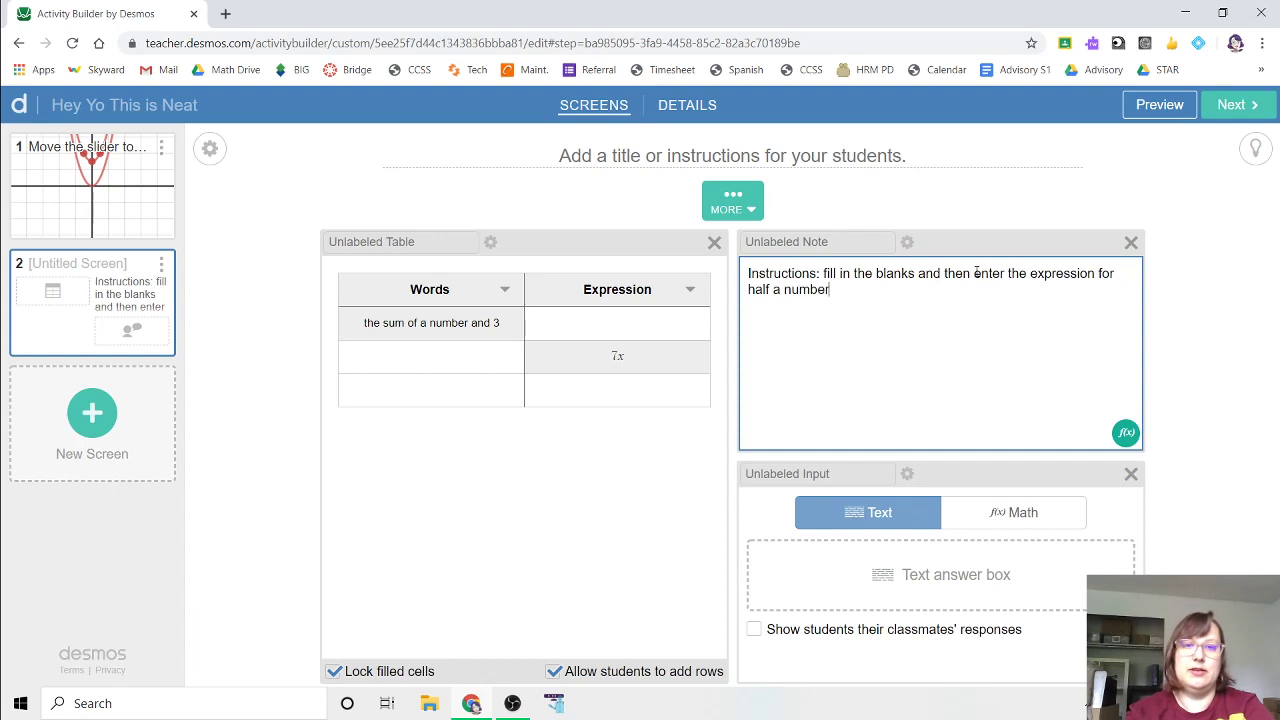
pyautogui.write(' plus seven')
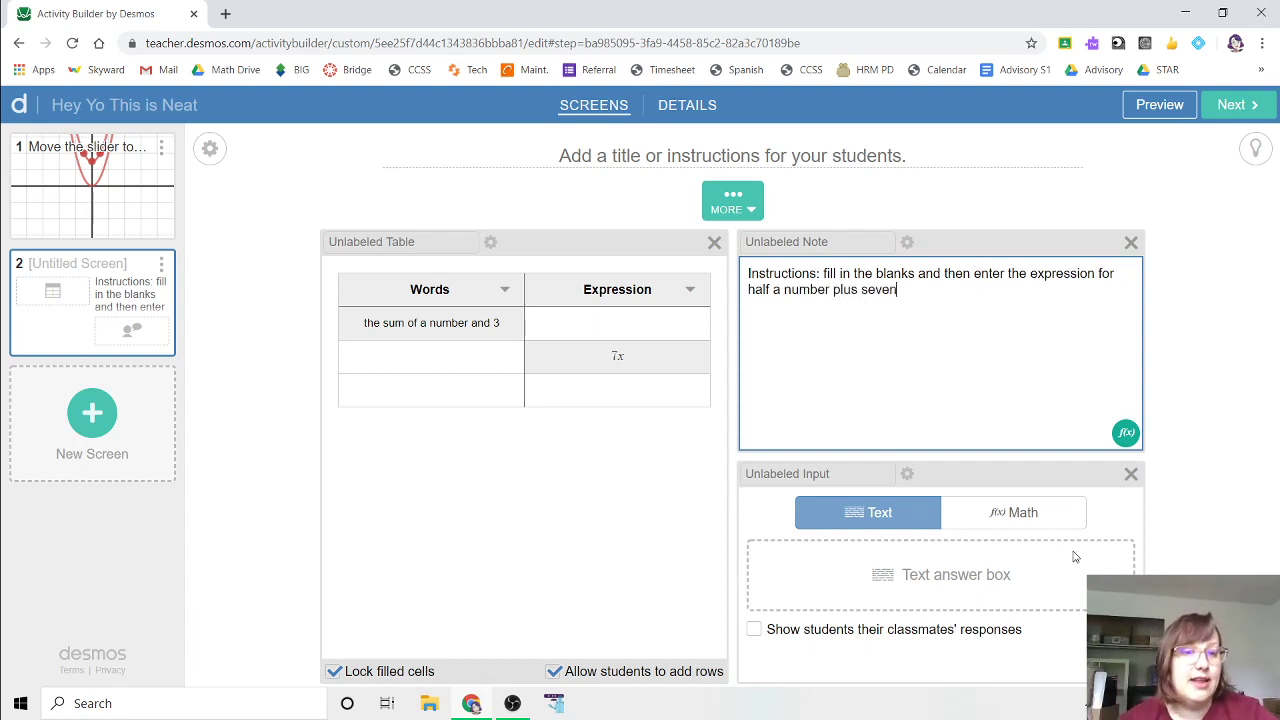
# - Change the student response to a math input and ask students to explain their answer
pyautogui.click(1047, 524)
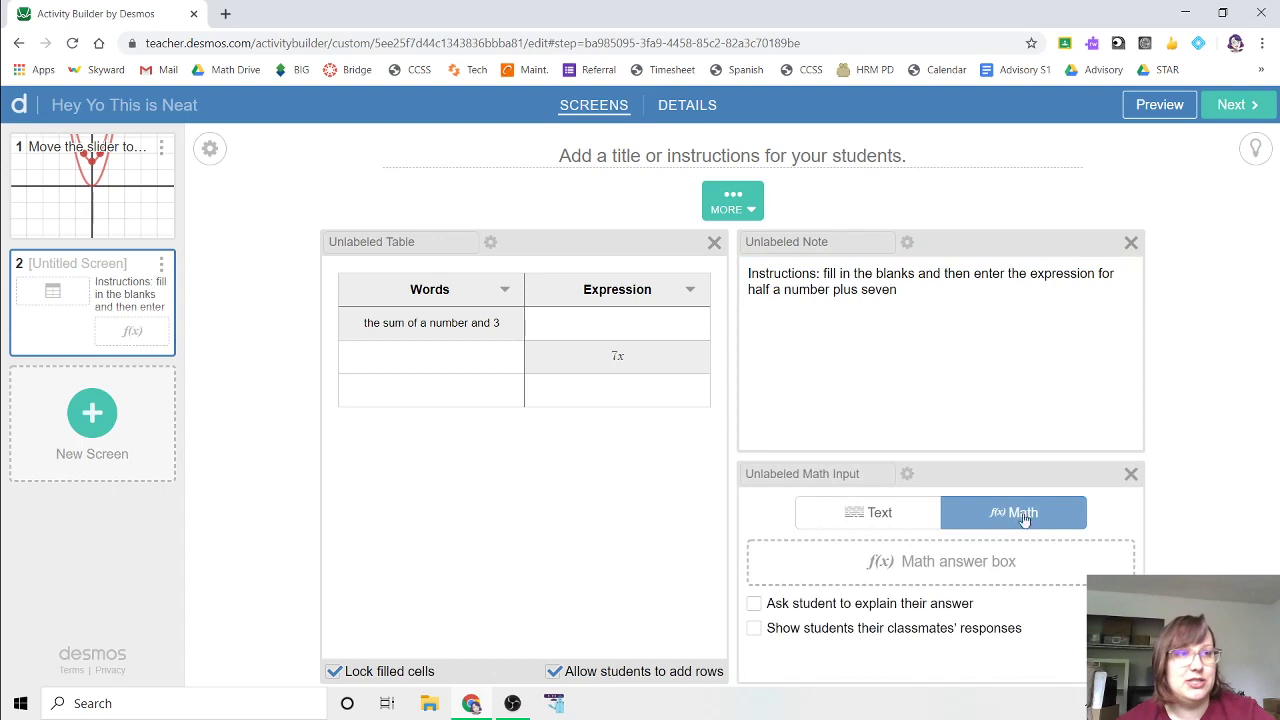
pyautogui.click(777, 600)
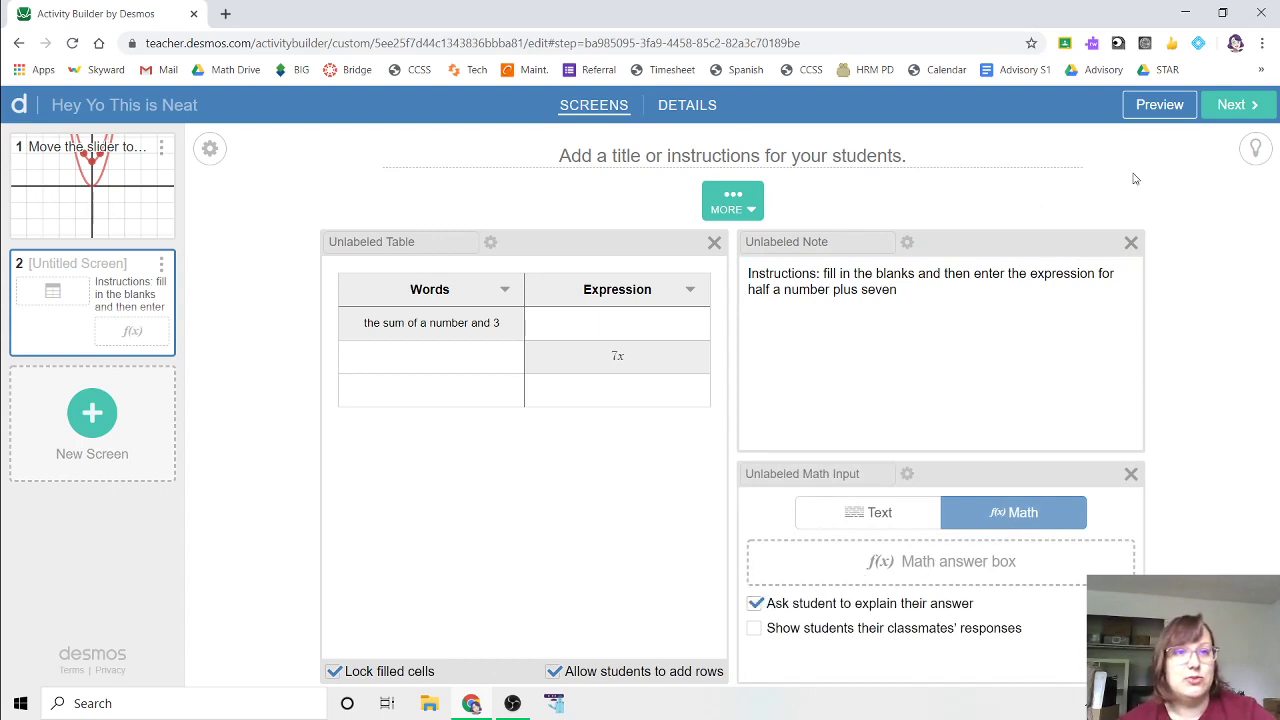
# - Test the math response in the student preview by submitting 1/2 n + 7 and reopening the answer for editing
pyautogui.click(1147, 110)
pyautogui.click(819, 242)
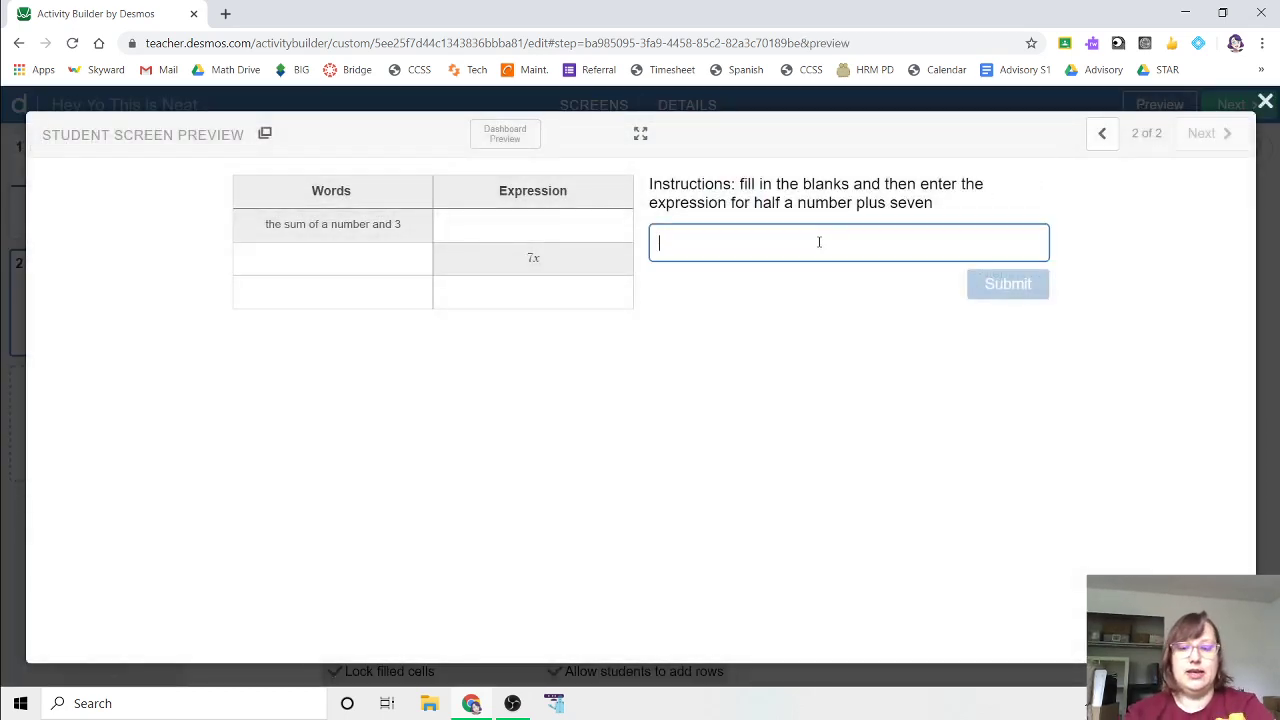
pyautogui.write('1/2n')
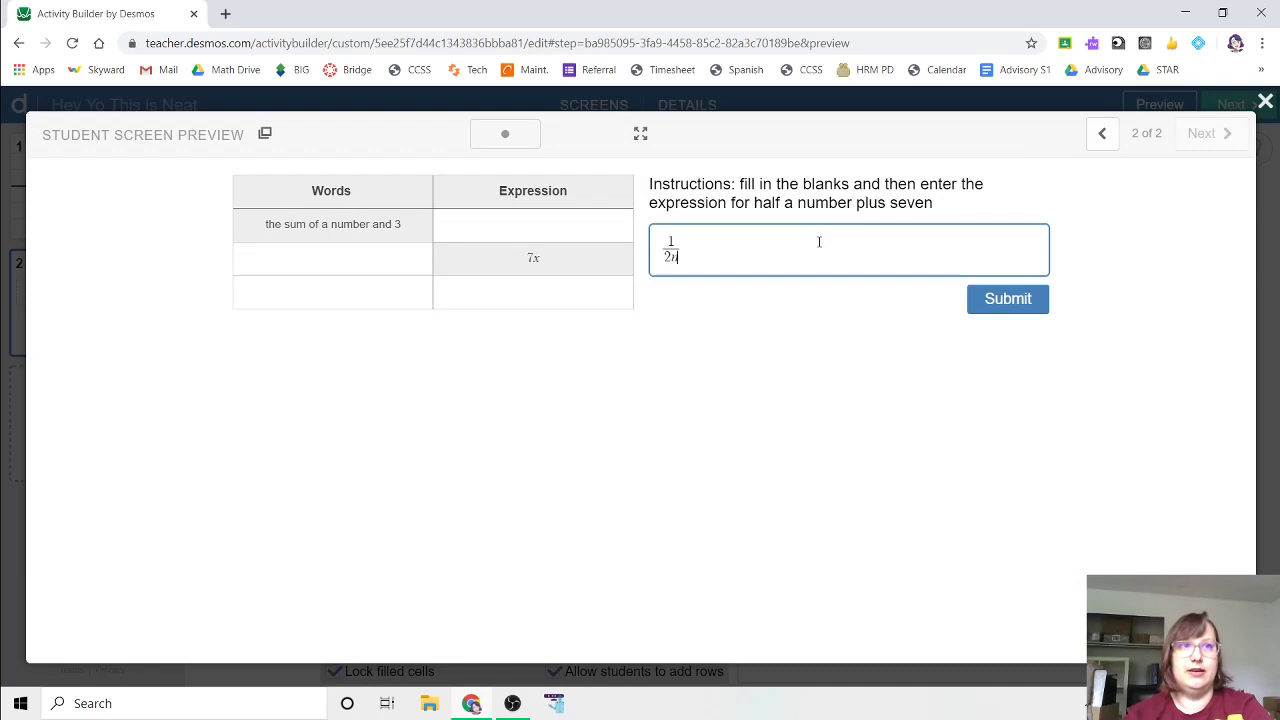
pyautogui.press('BackSpace')
pyautogui.press('Right')
pyautogui.write('n + ')
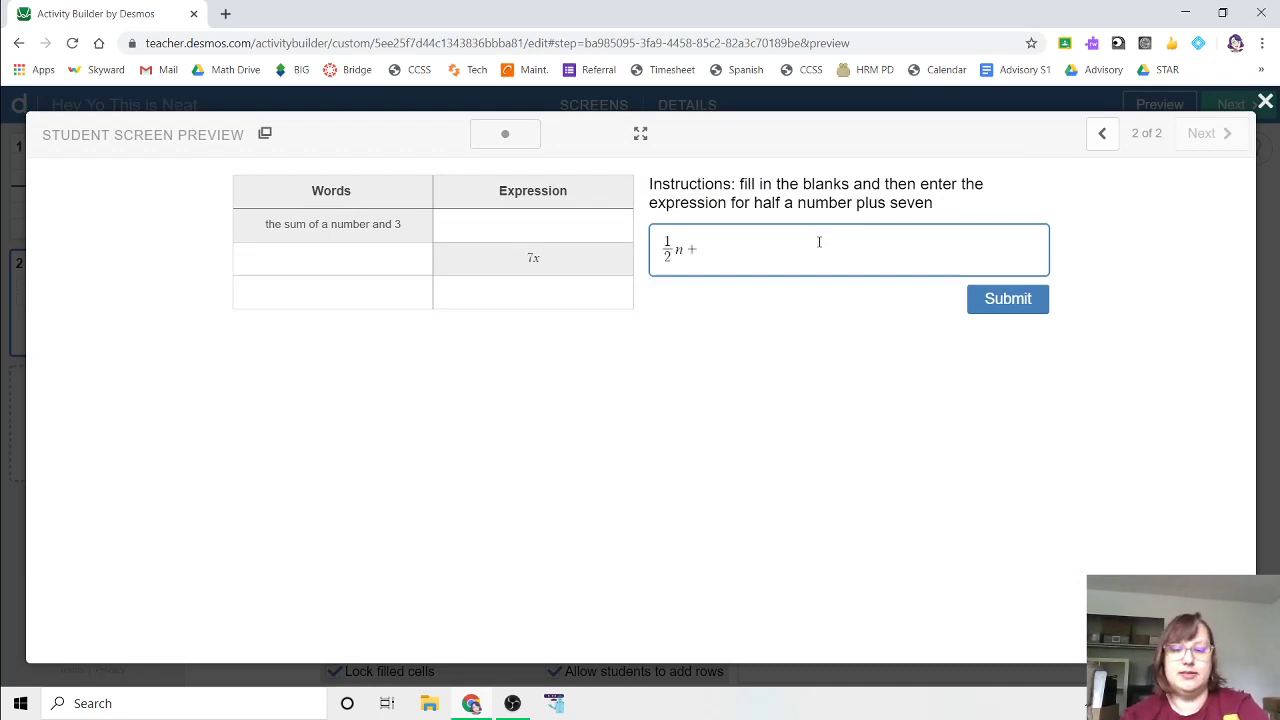
pyautogui.write('7')
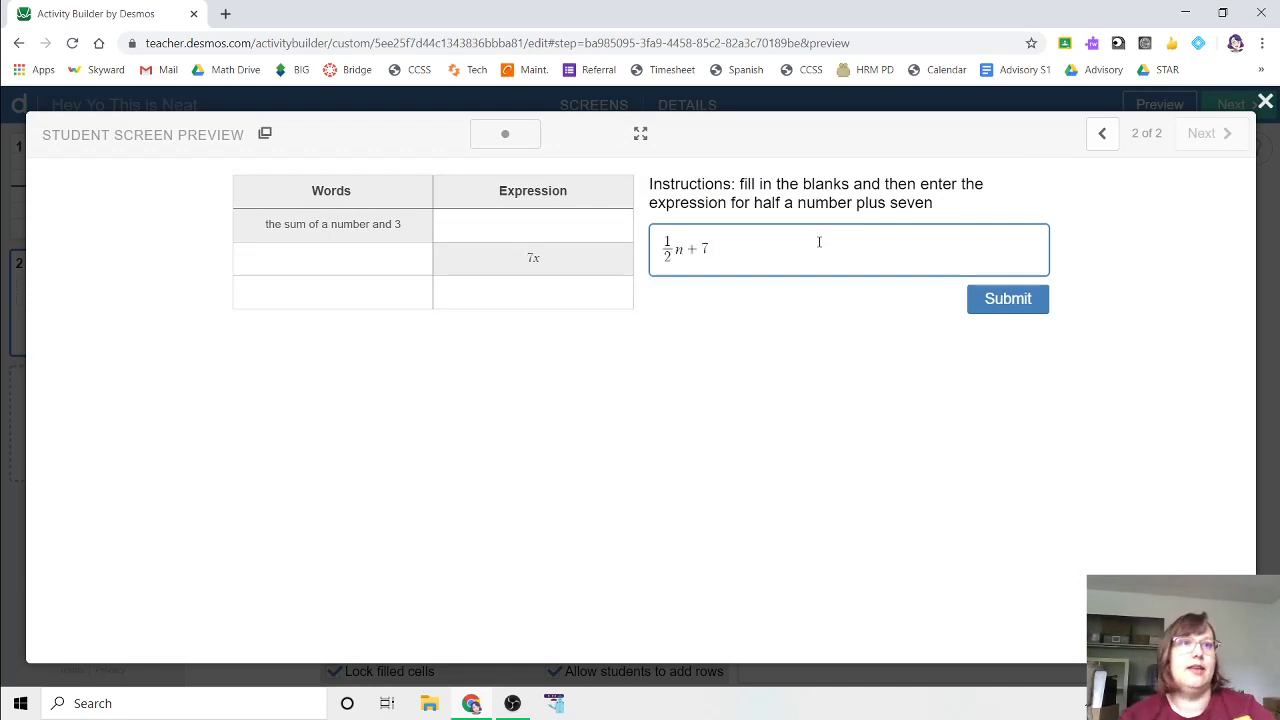
pyautogui.click(1005, 298)
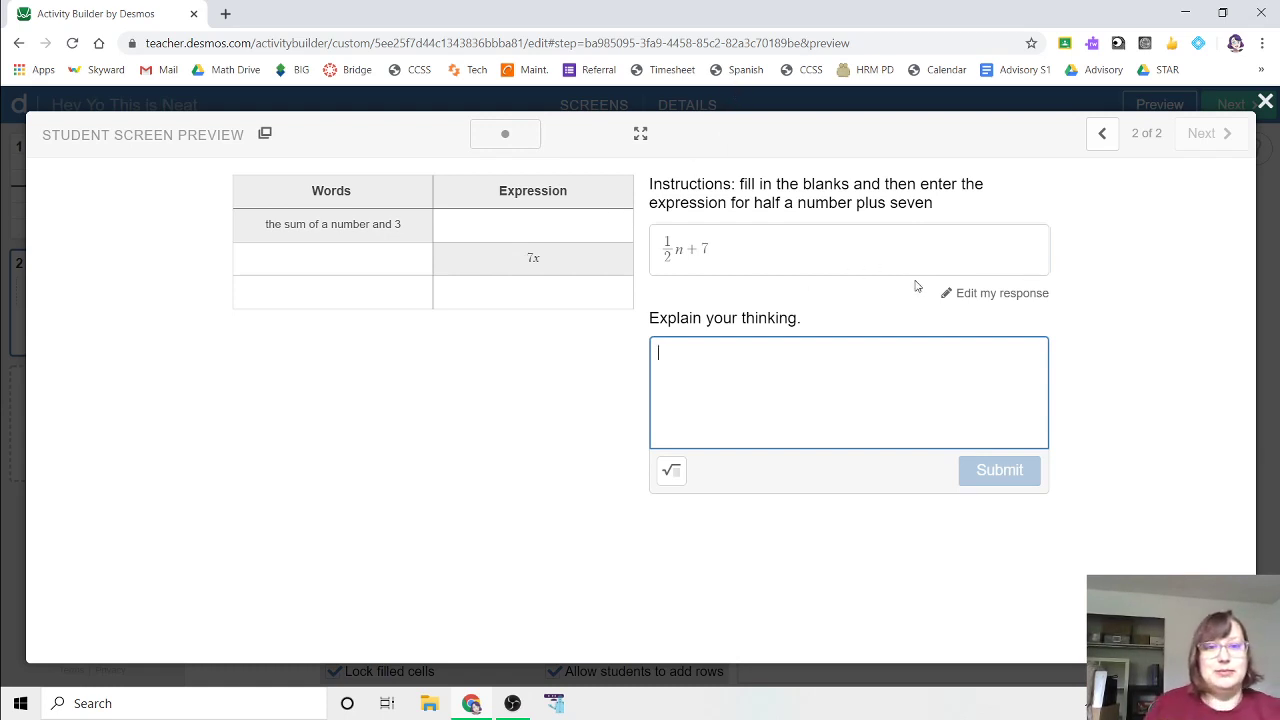
pyautogui.click(968, 293)
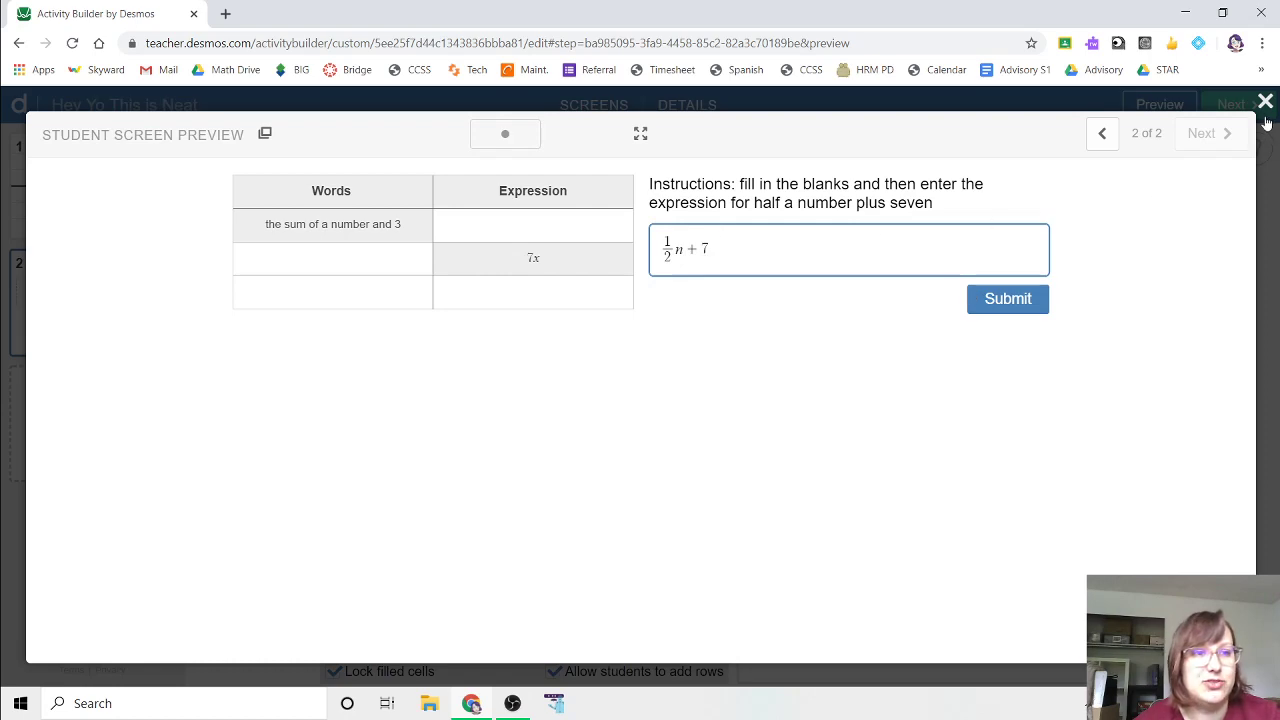
pyautogui.click(1101, 148)
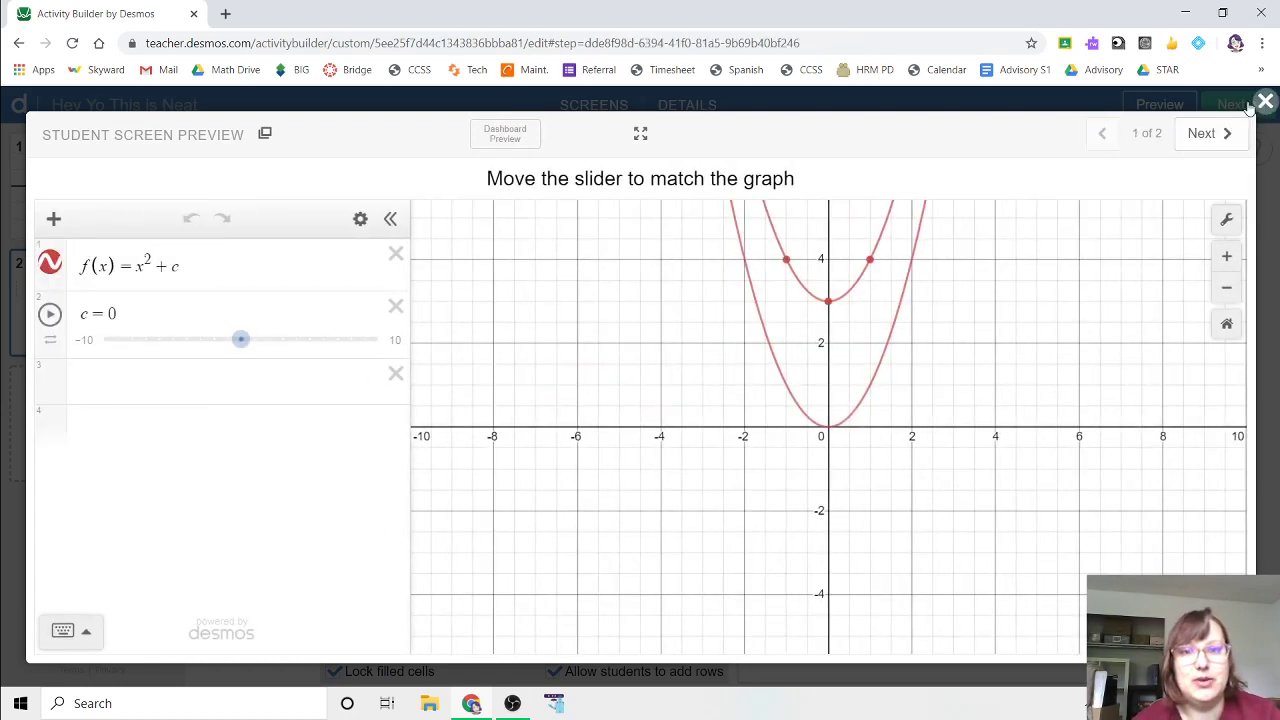
pyautogui.click(1265, 101)
# - Add a third screen containing a sketch with an editable graph as its background
pyautogui.click(100, 410)
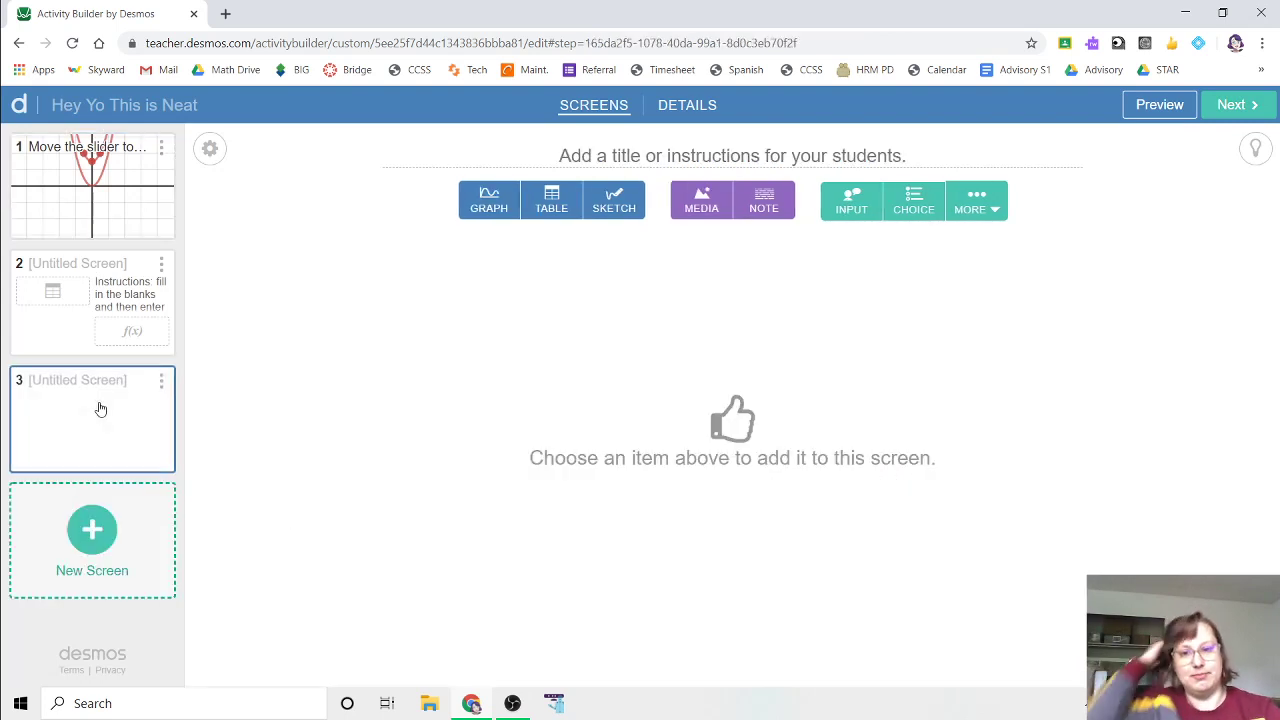
pyautogui.click(613, 200)
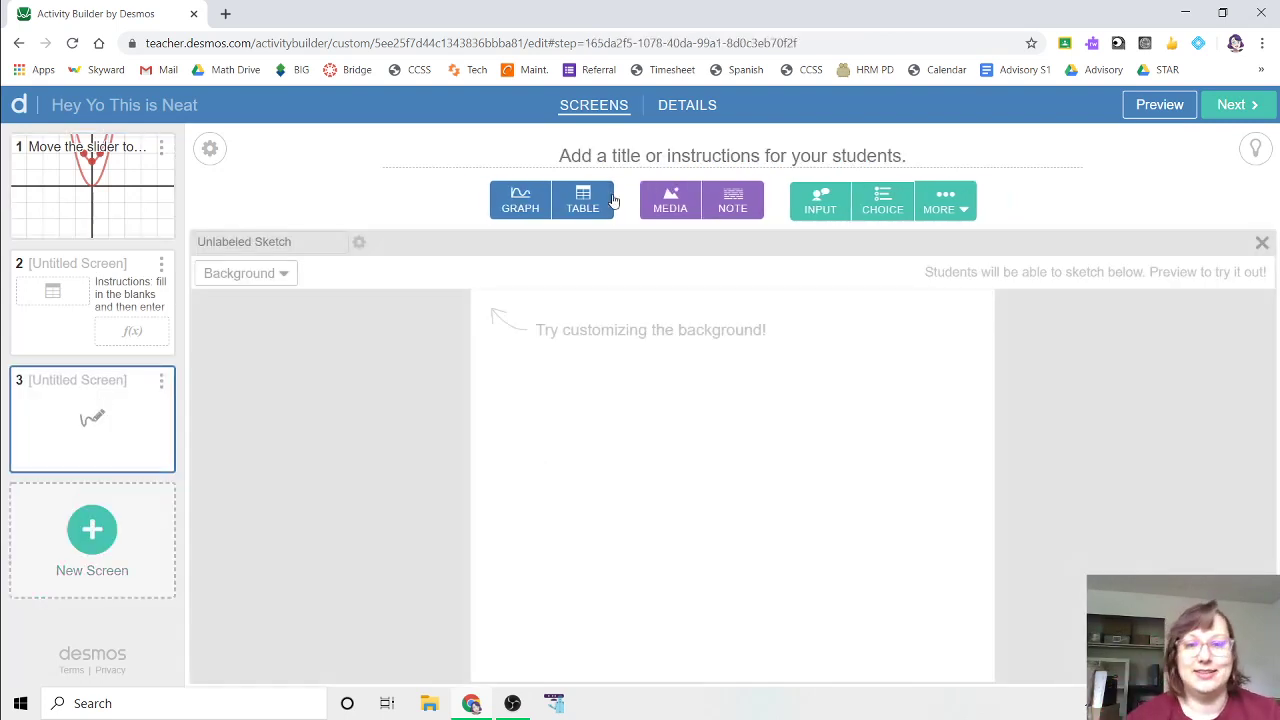
pyautogui.click(272, 273)
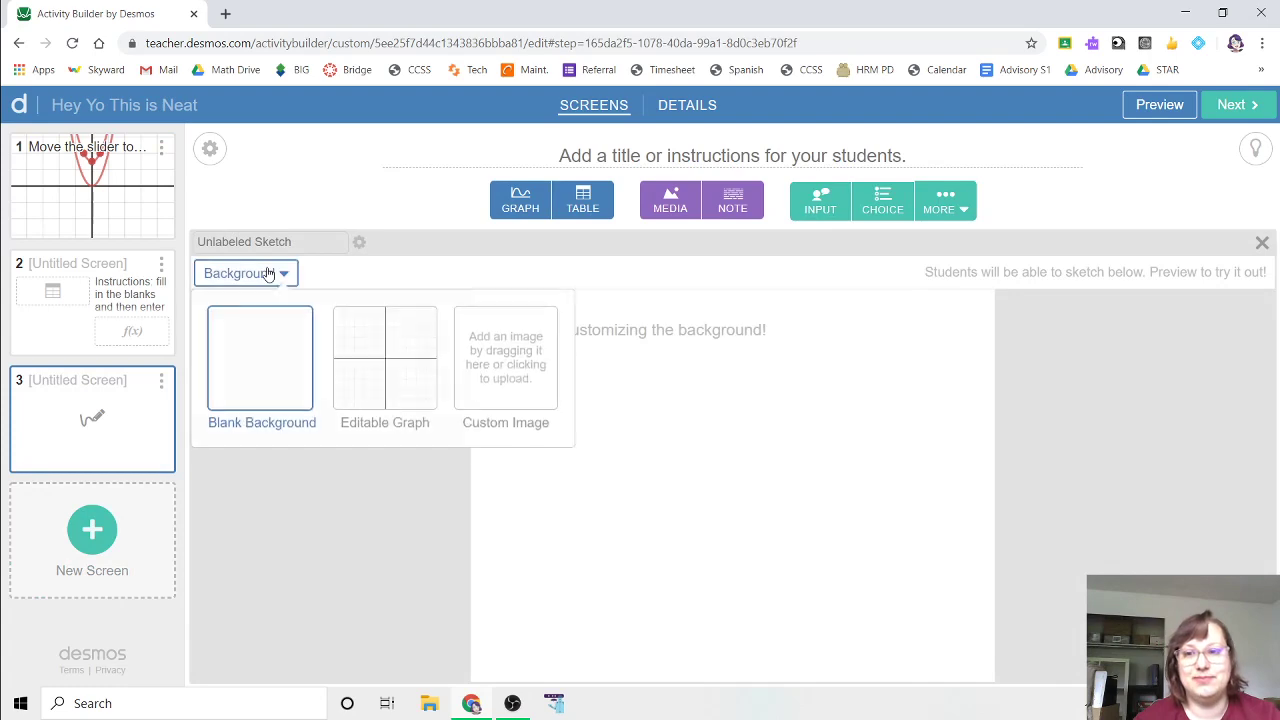
pyautogui.click(371, 365)
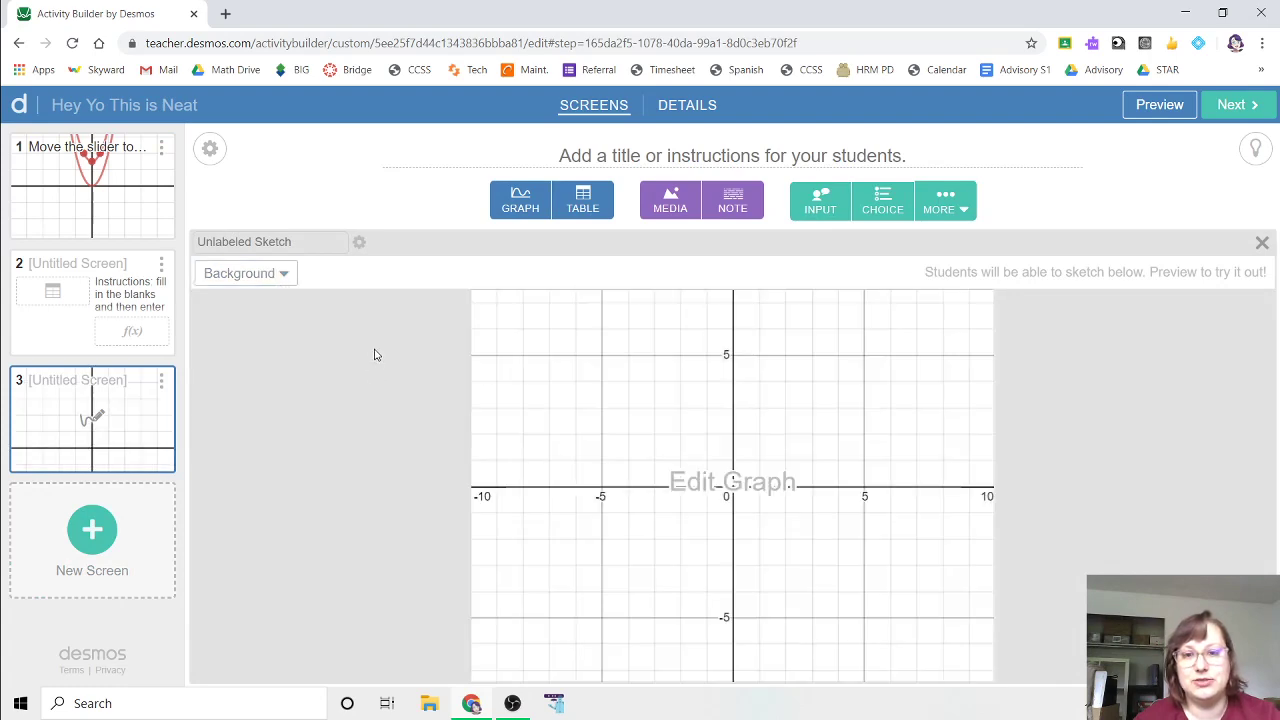
# - Open the sketch's background graph for editing and plot the expression x^2 − 4x + 3
pyautogui.click(728, 485)
pyautogui.click(173, 243)
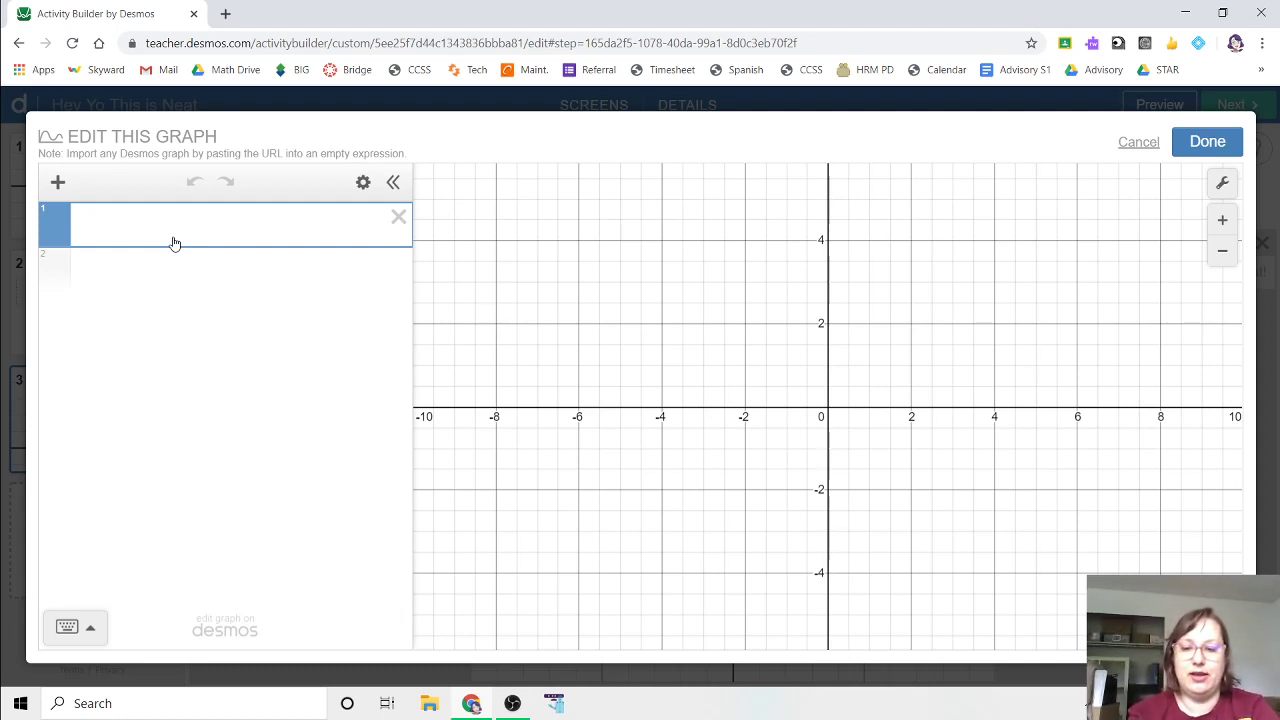
pyautogui.write('x^2-4')
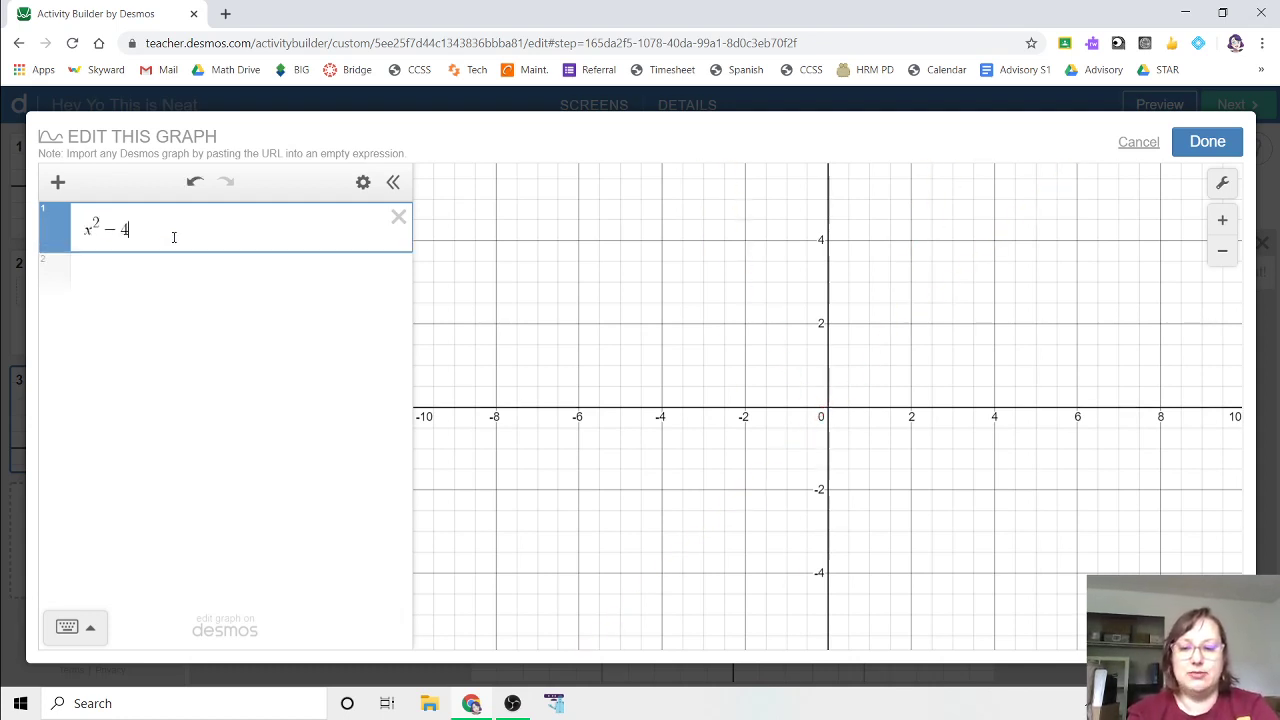
pyautogui.write('x+3')
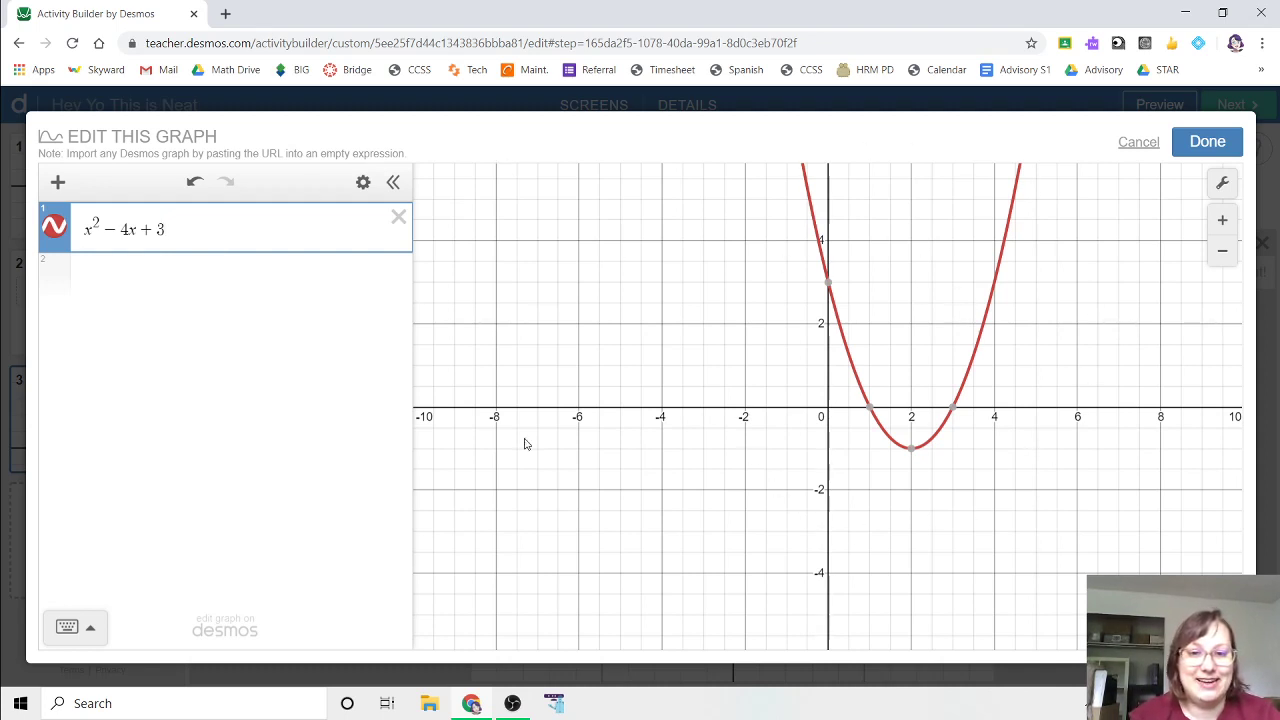
# - Turn on projector mode in the graph settings and set the x-axis range from -2 to 6
pyautogui.click(1225, 186)
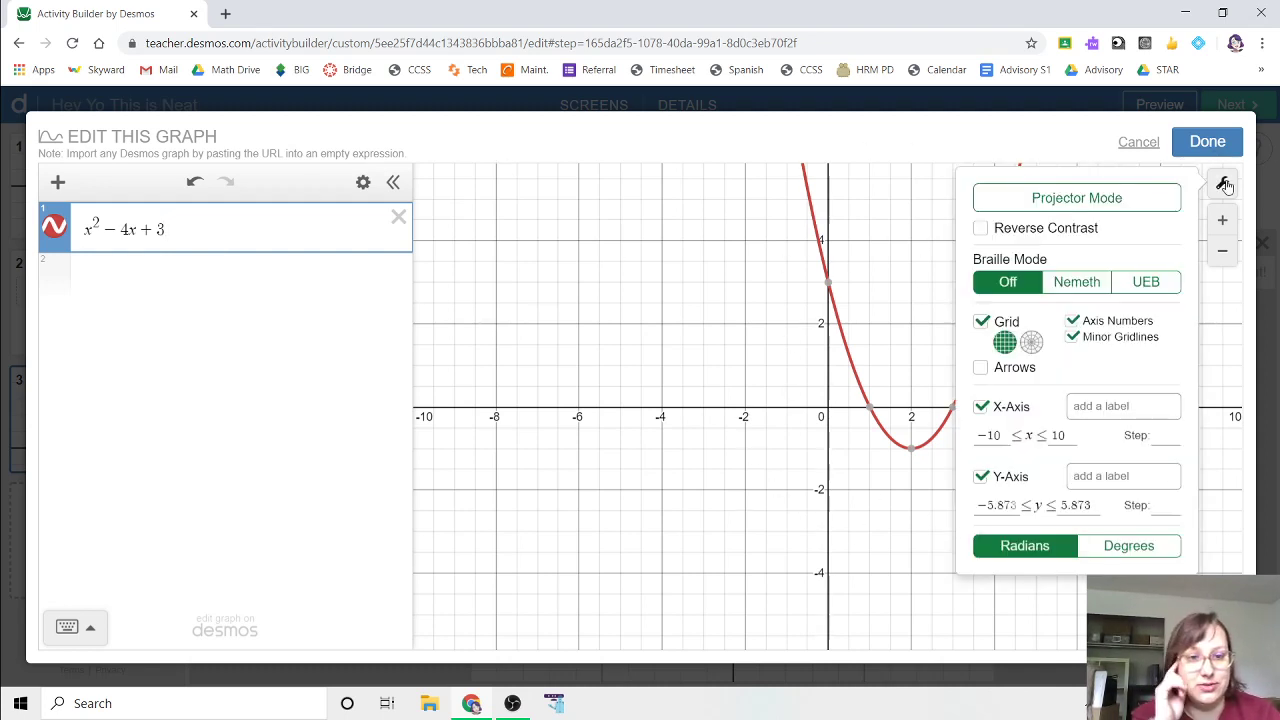
pyautogui.click(1100, 199)
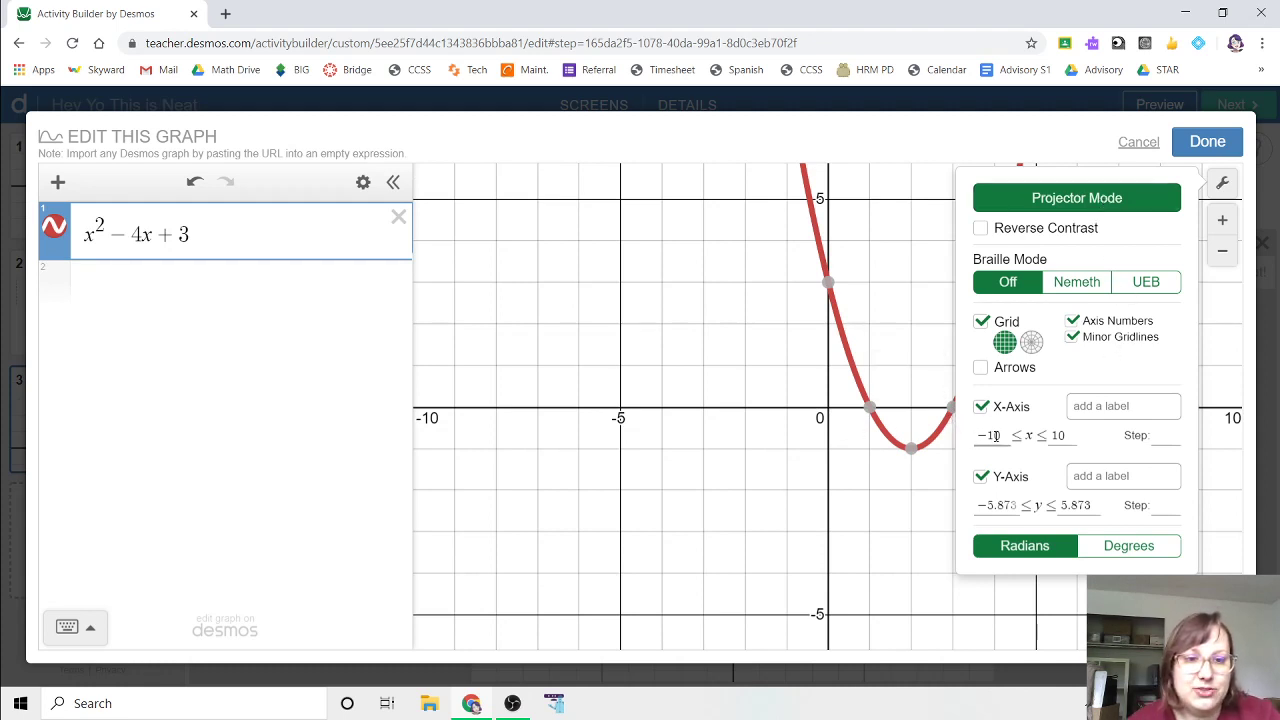
pyautogui.moveTo(996, 435); pyautogui.dragTo(958, 435)
pyautogui.write('-2')
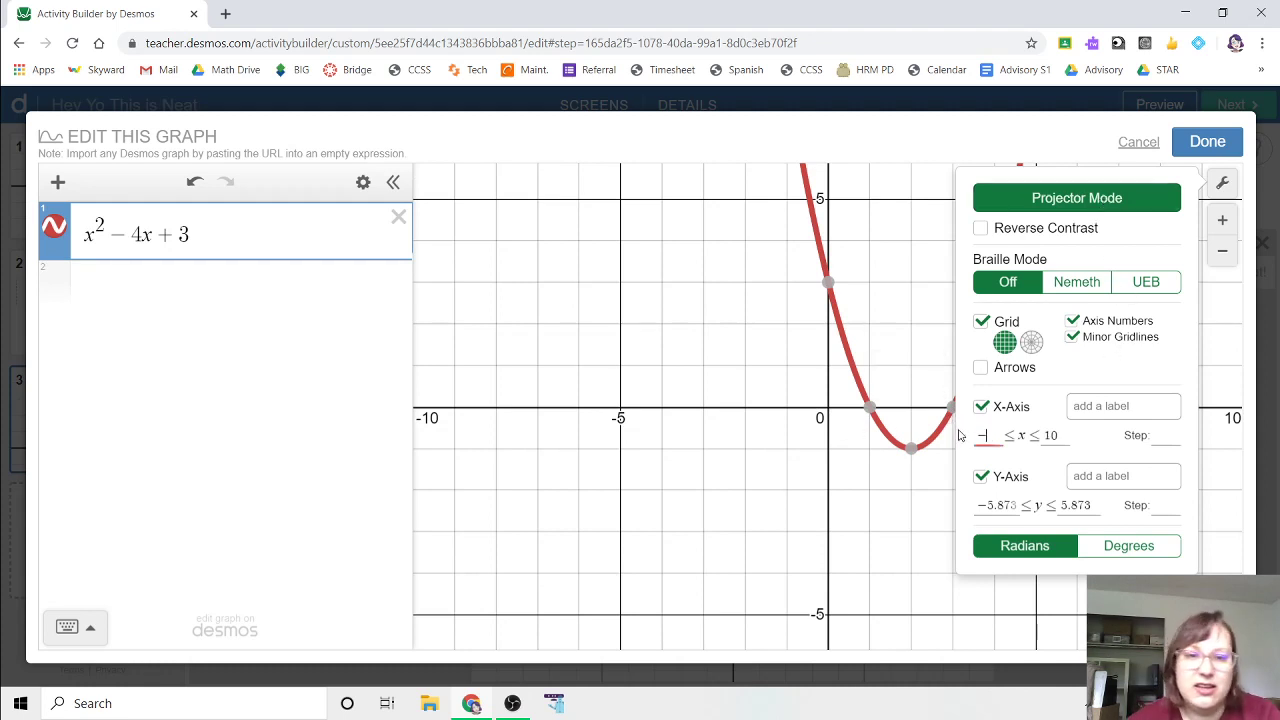
pyautogui.press('Tab')
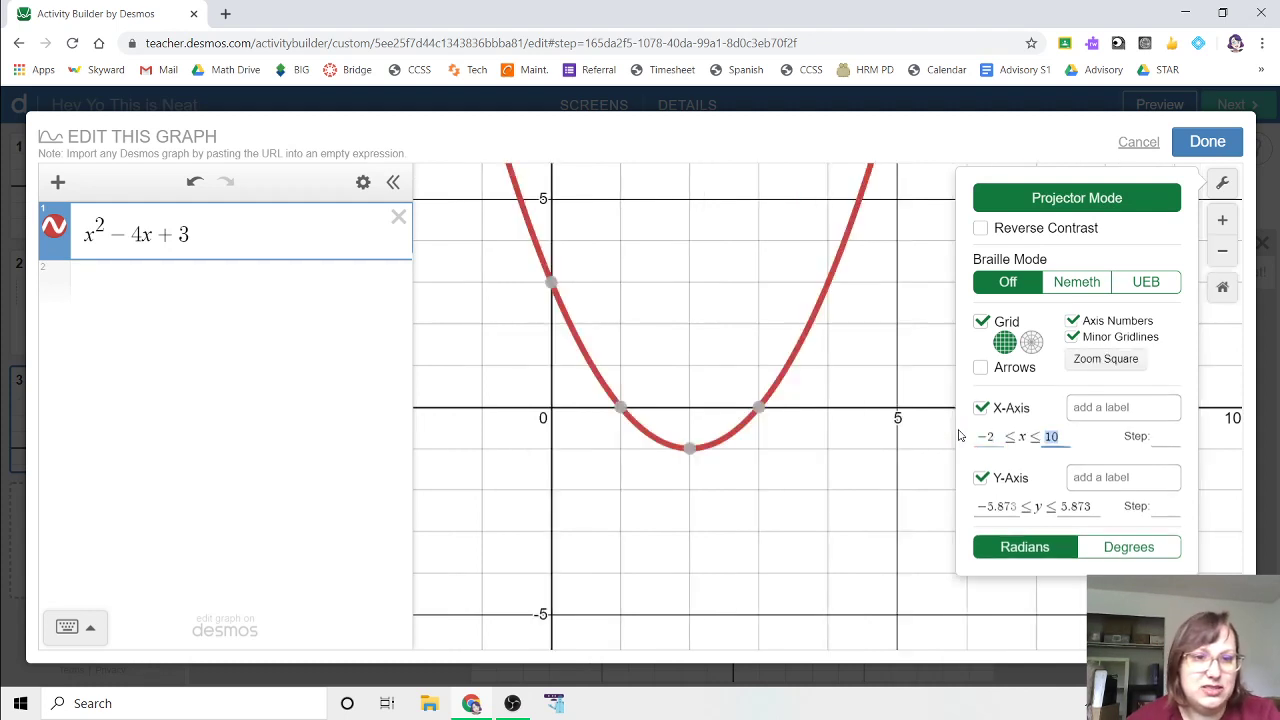
pyautogui.write('6')
pyautogui.press('Tab')
# - Set the graph's y-axis range from -2 to 10 and save the background graph
pyautogui.press('Tab')
pyautogui.press('Tab')
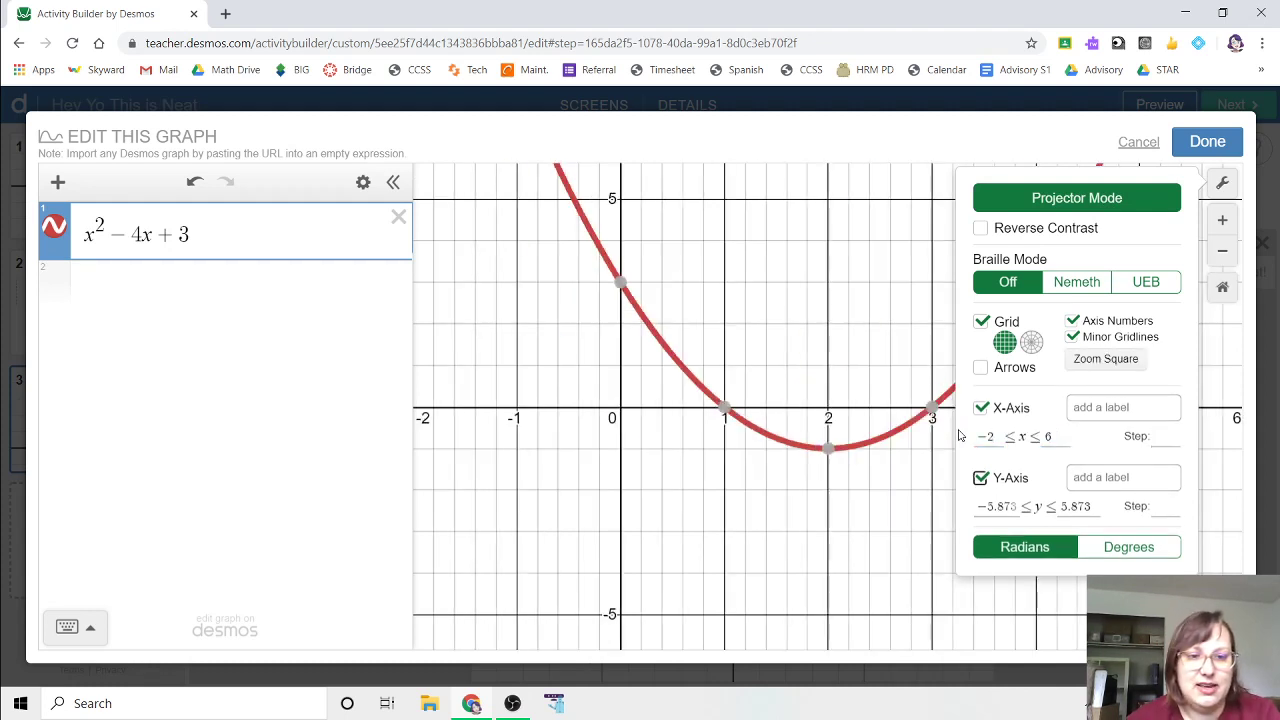
pyautogui.press('Tab')
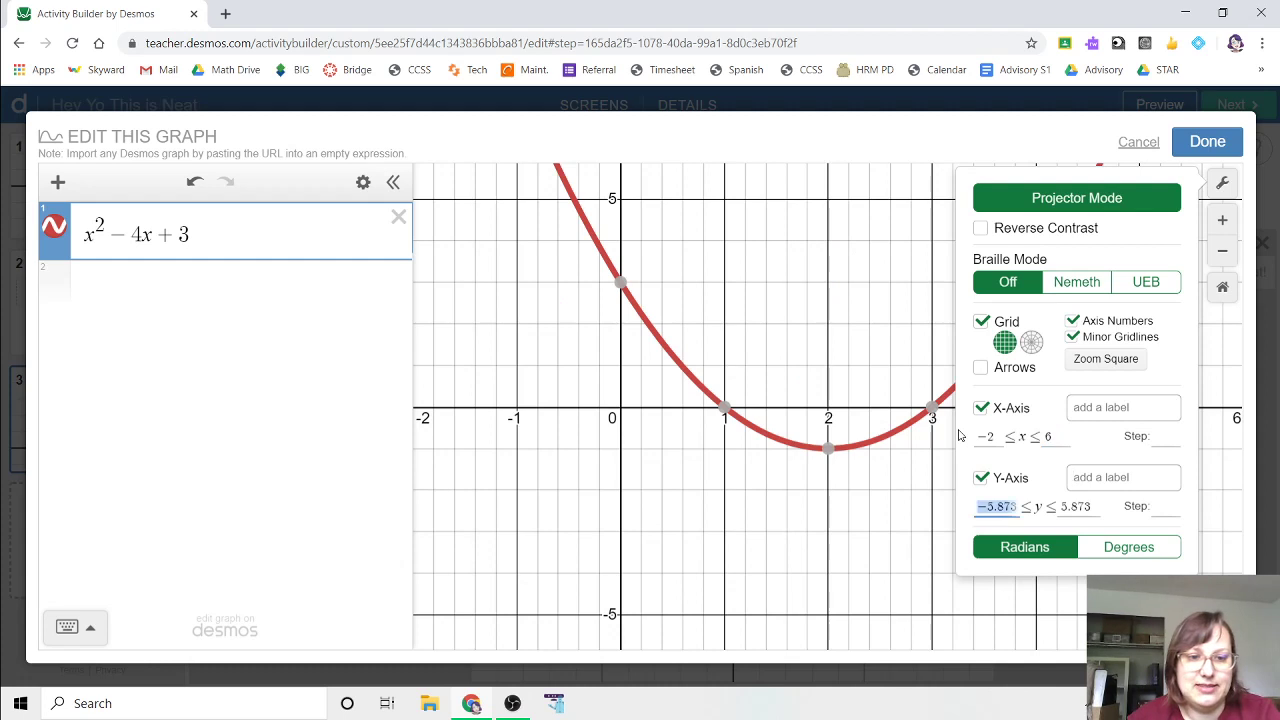
pyautogui.write('-1')
pyautogui.press('Tab')
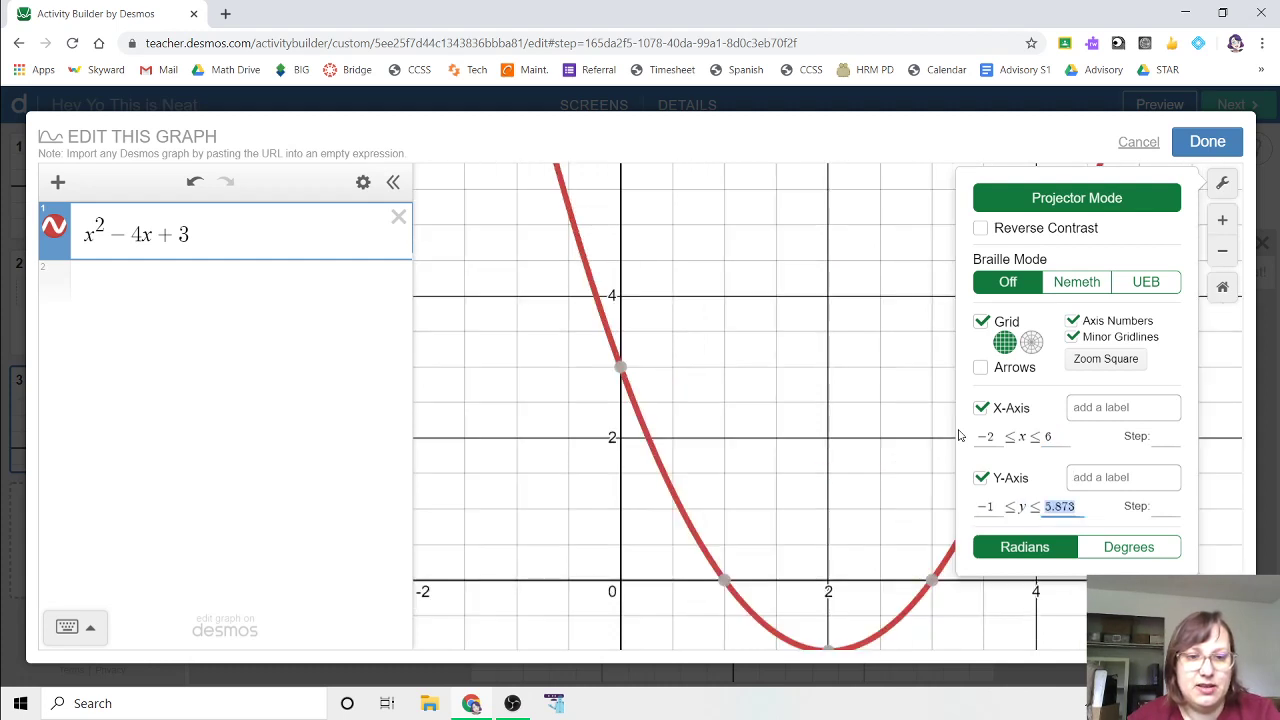
pyautogui.hotkey('shift', 'Tab')
pyautogui.write('-')
pyautogui.press('Tab')
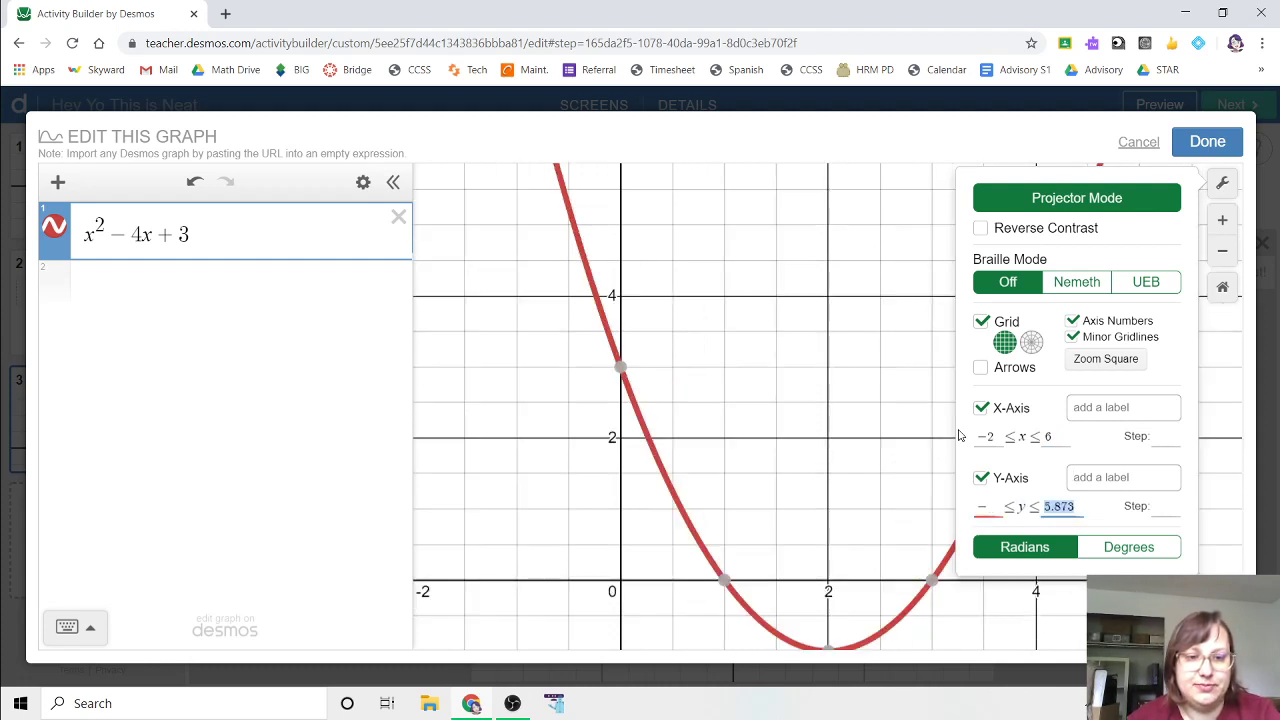
pyautogui.hotkey('shift', 'Tab')
pyautogui.write('-2')
pyautogui.press('Tab')
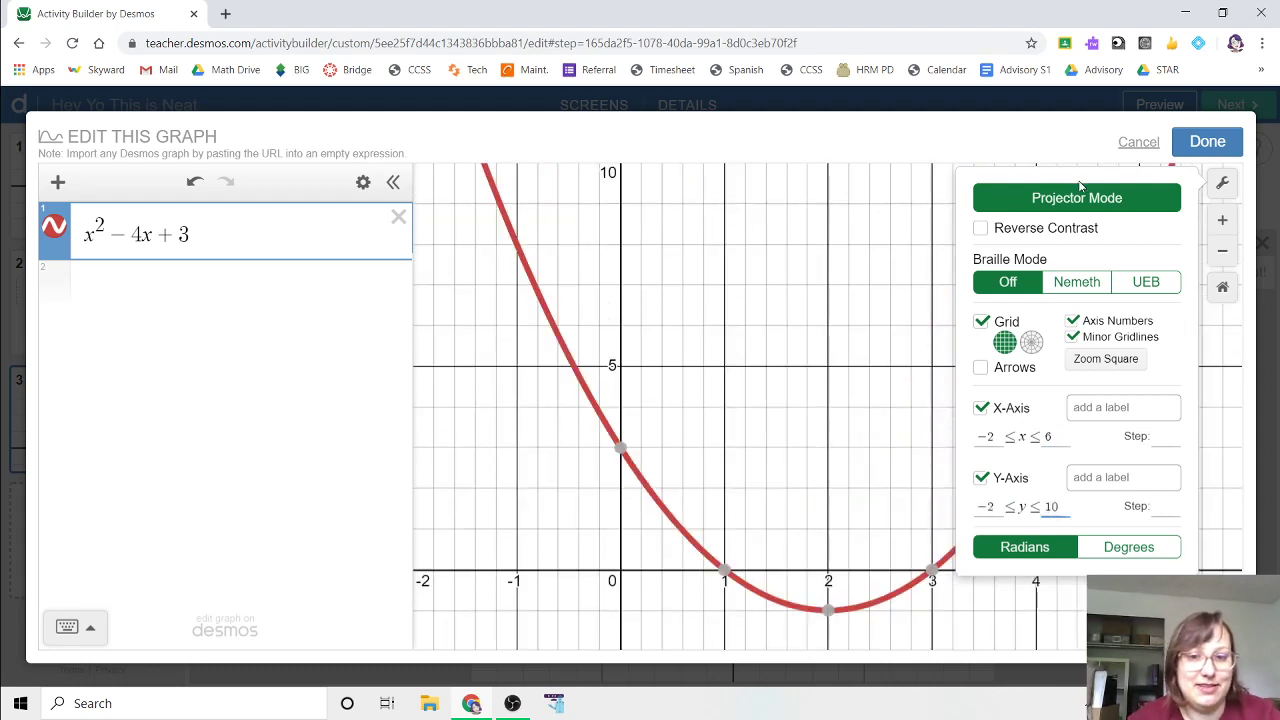
pyautogui.click(1207, 141)
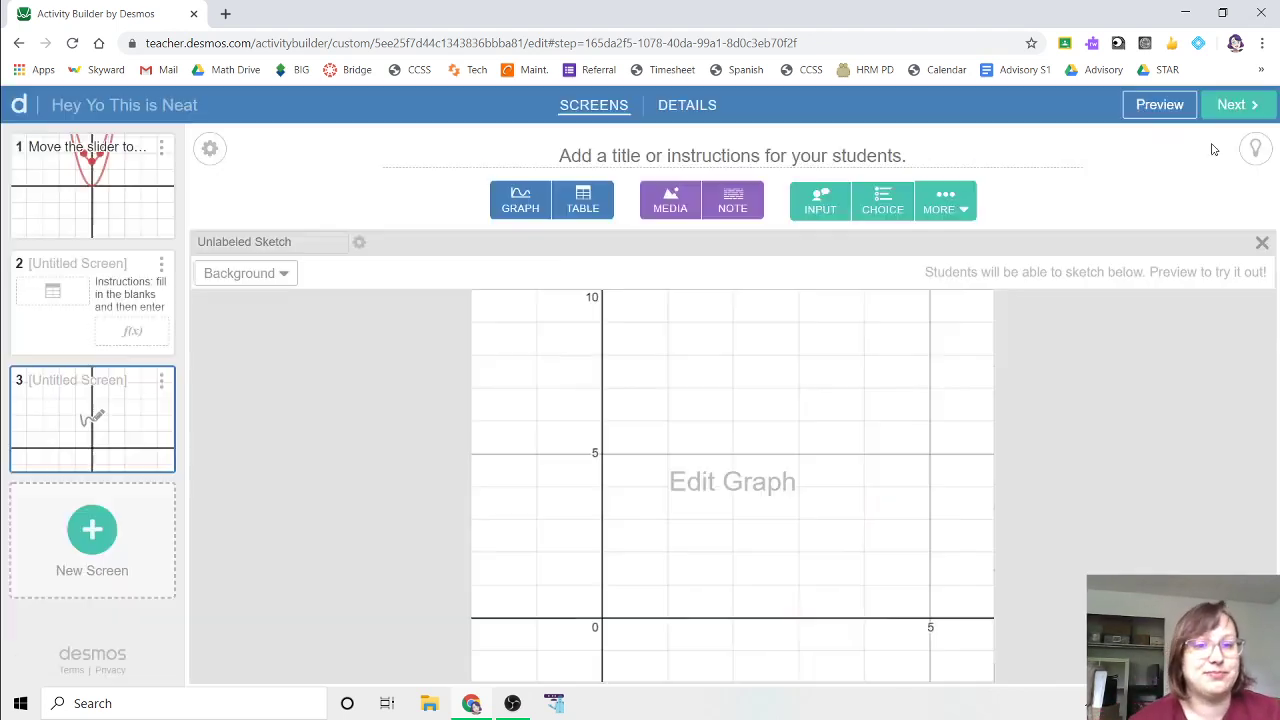
# - Delete the x^2 − 4x + 3 expression from the background graph and save the empty grid
pyautogui.click(568, 468)
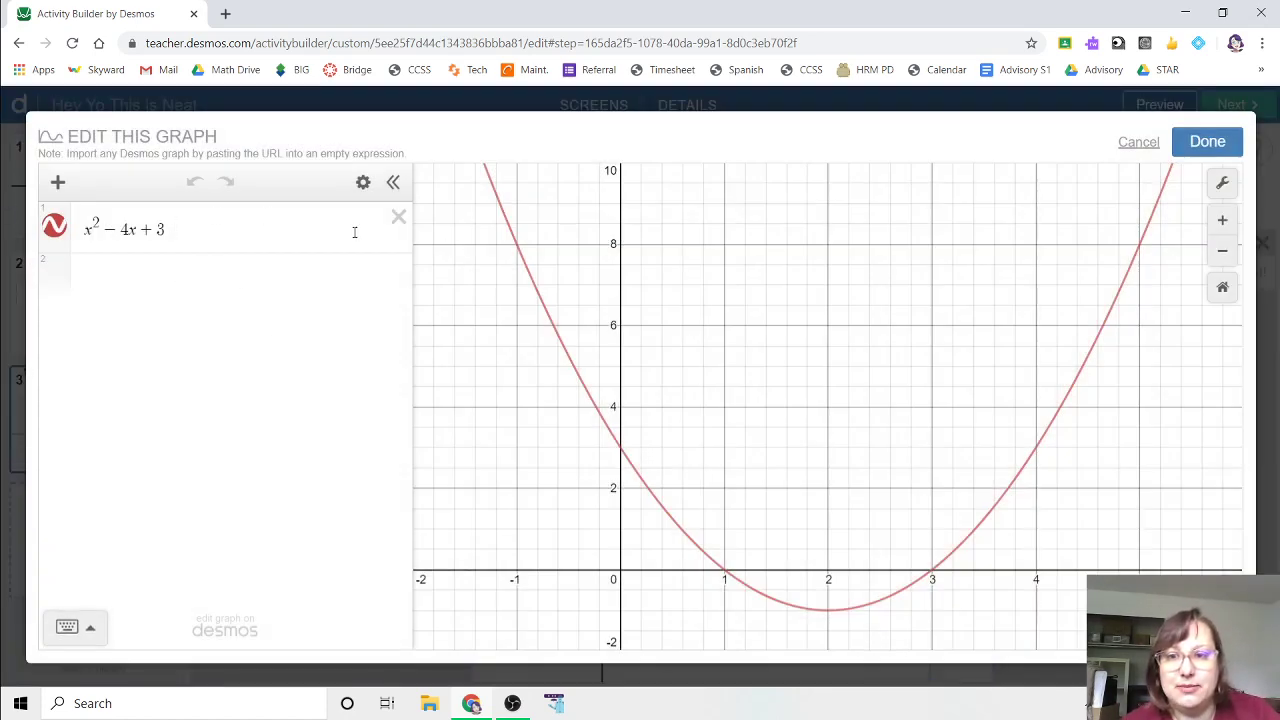
pyautogui.click(397, 217)
pyautogui.click(1207, 141)
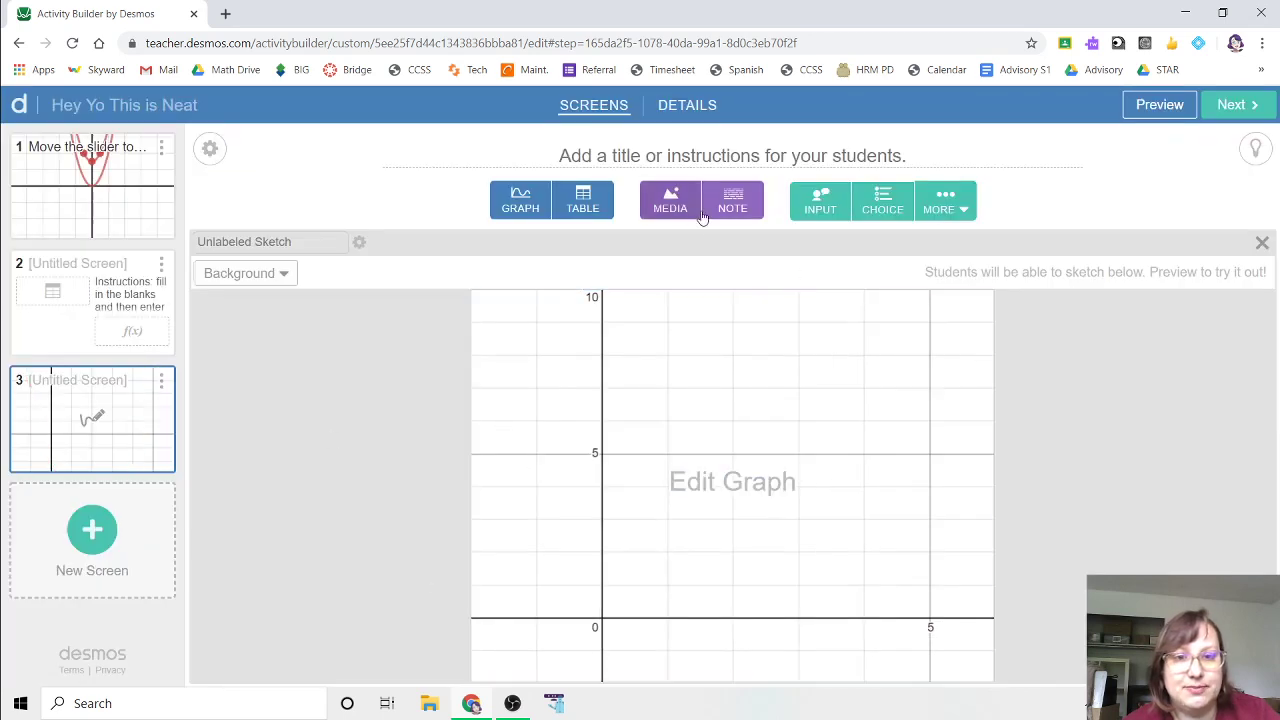
# - Add a note beside the sketch reading "Add points to make the quadratic x^2"
pyautogui.click(721, 204)
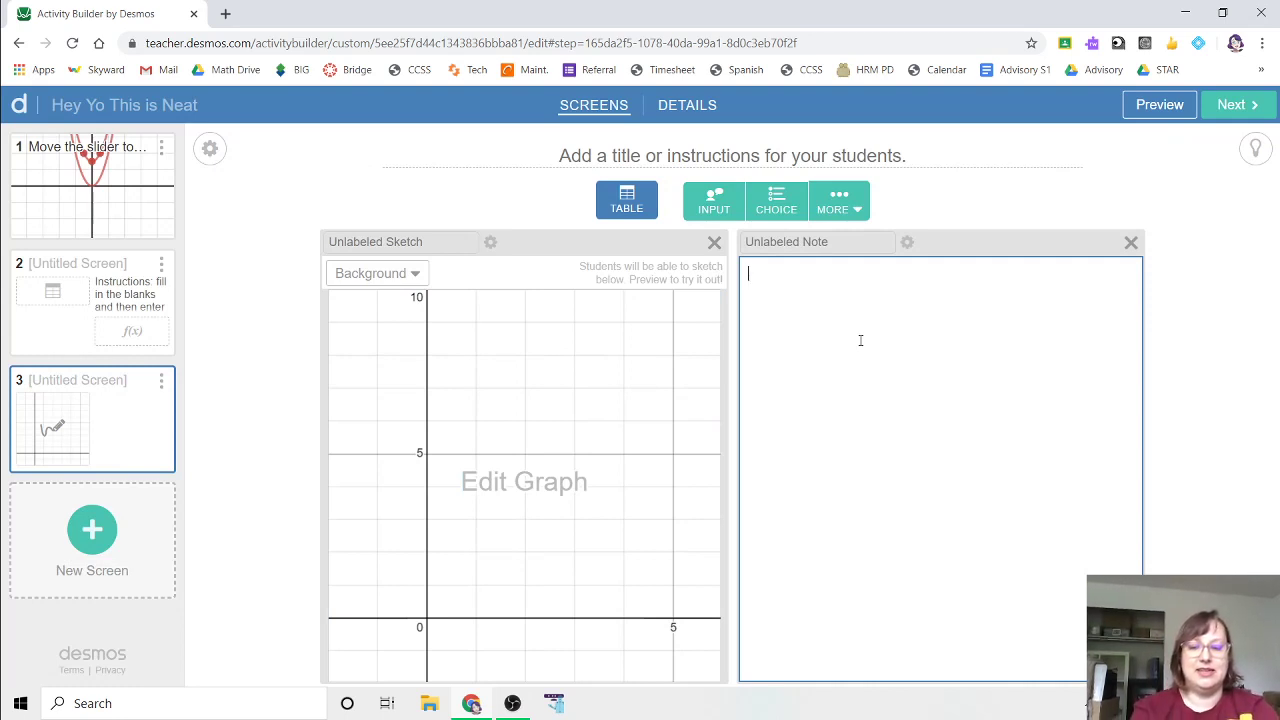
pyautogui.write('S')
pyautogui.write('Add')
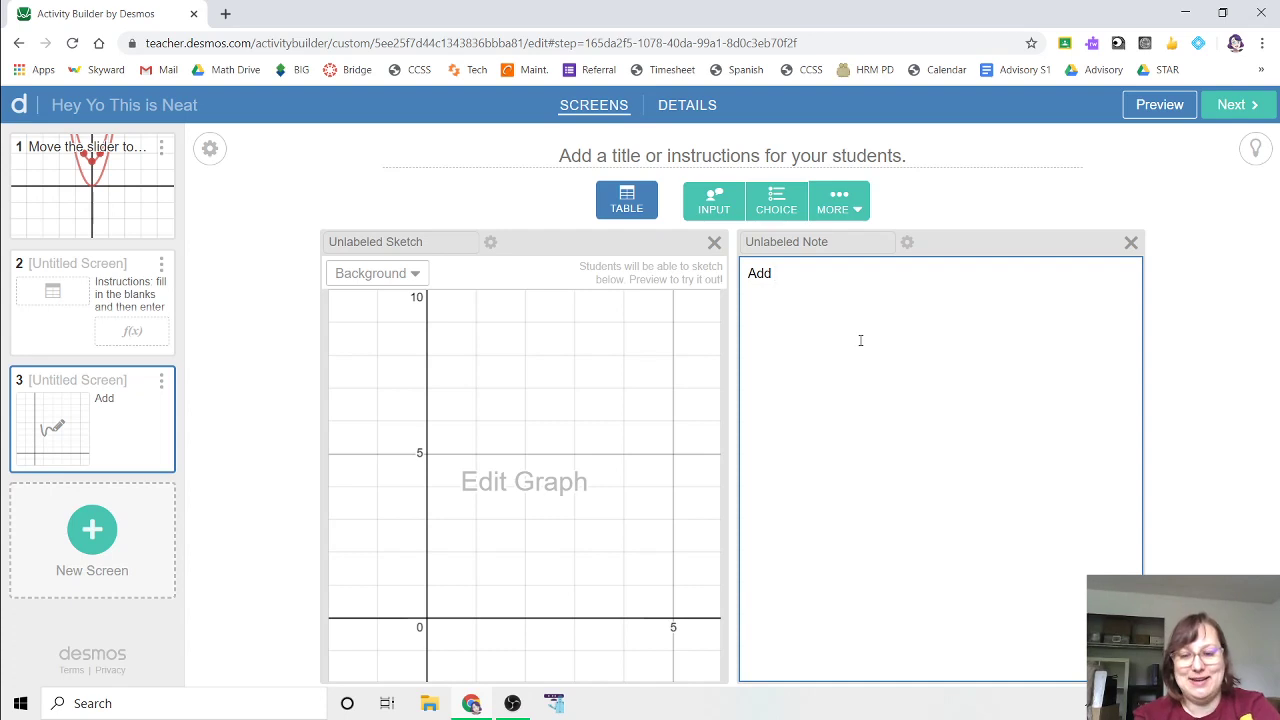
pyautogui.write('points t')
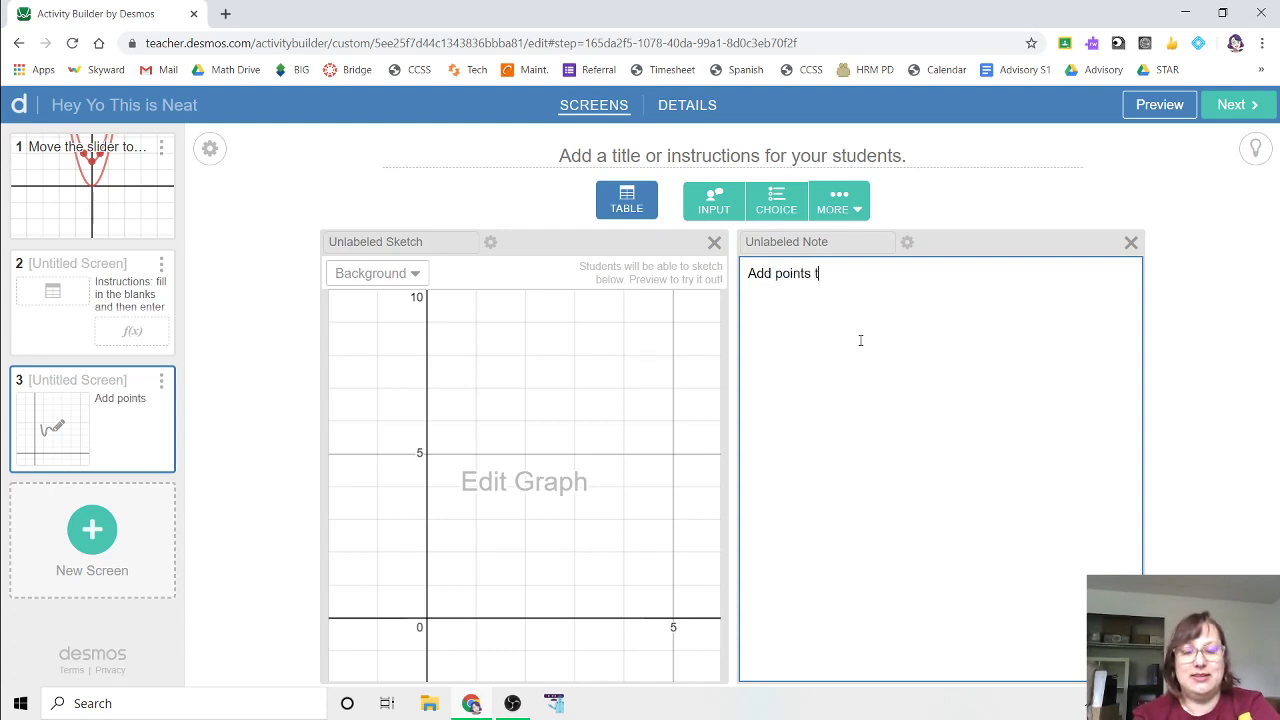
pyautogui.write('o make the qua')
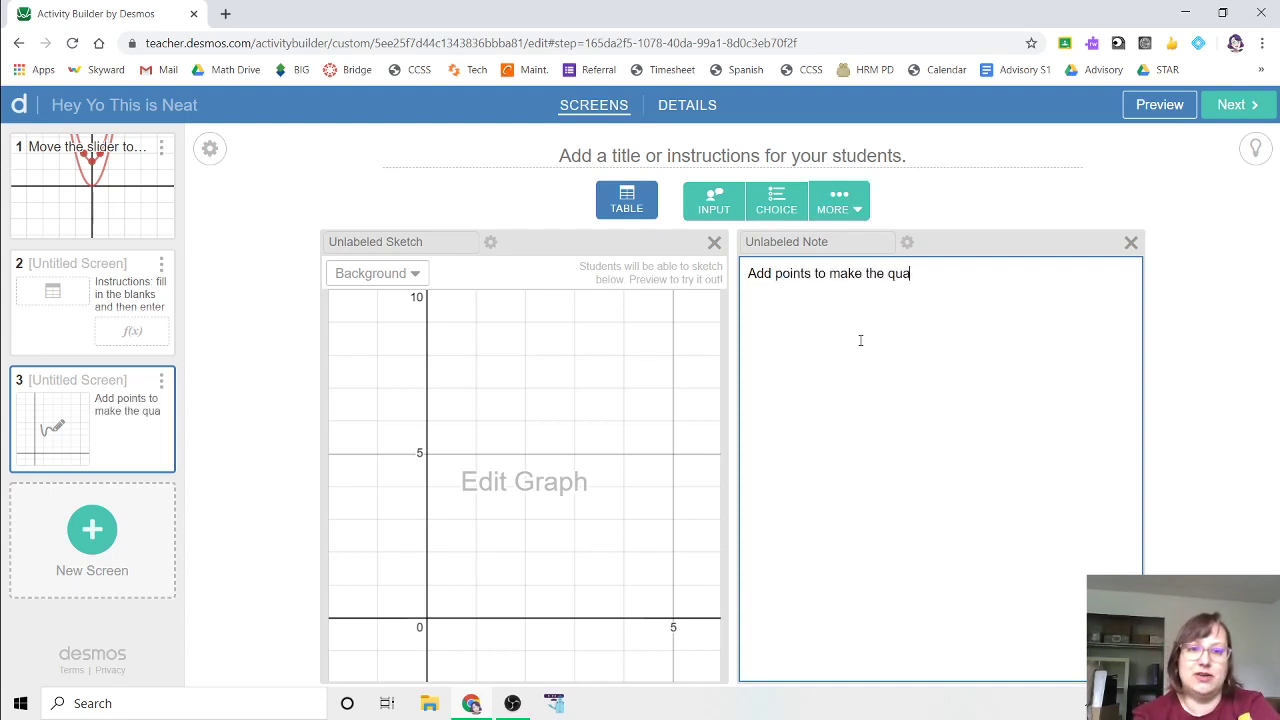
pyautogui.write('dratic x^2')
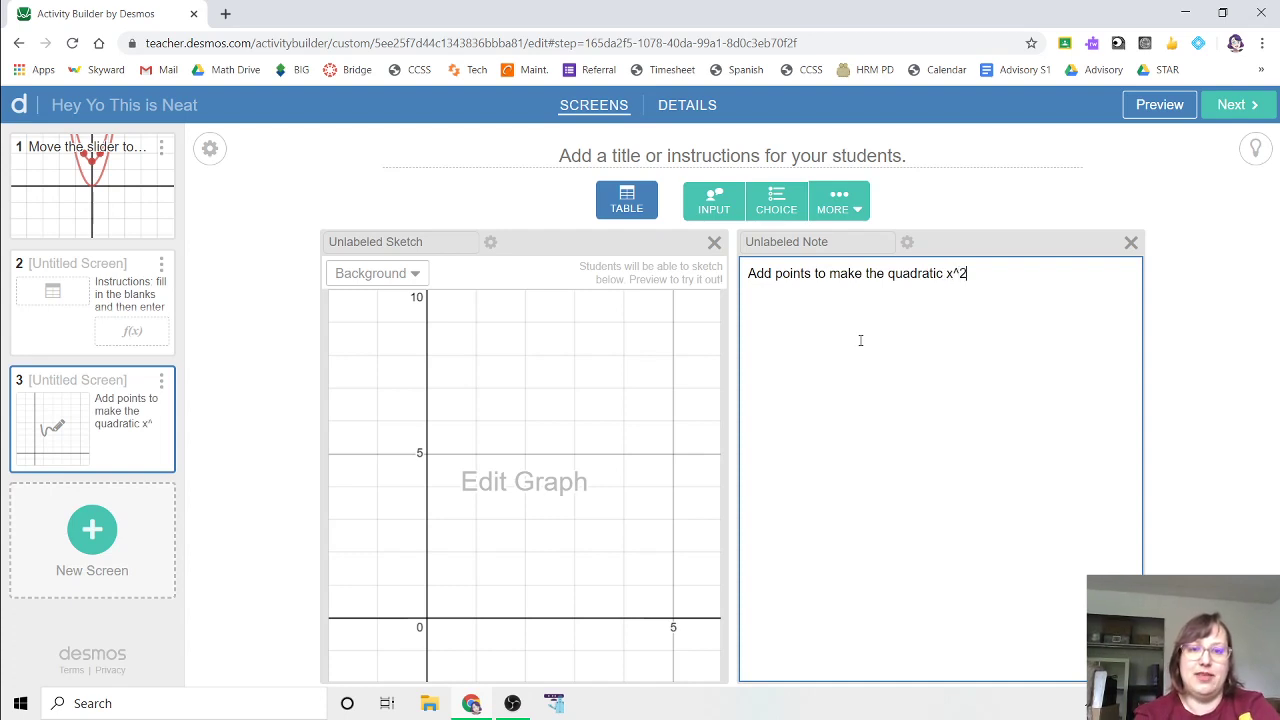
# - Replace the plain-text x^2 ending the note with the math expression y = x^2 − 4x + 3
pyautogui.press('BackSpace')
pyautogui.press('BackSpace')
pyautogui.press('BackSpace')
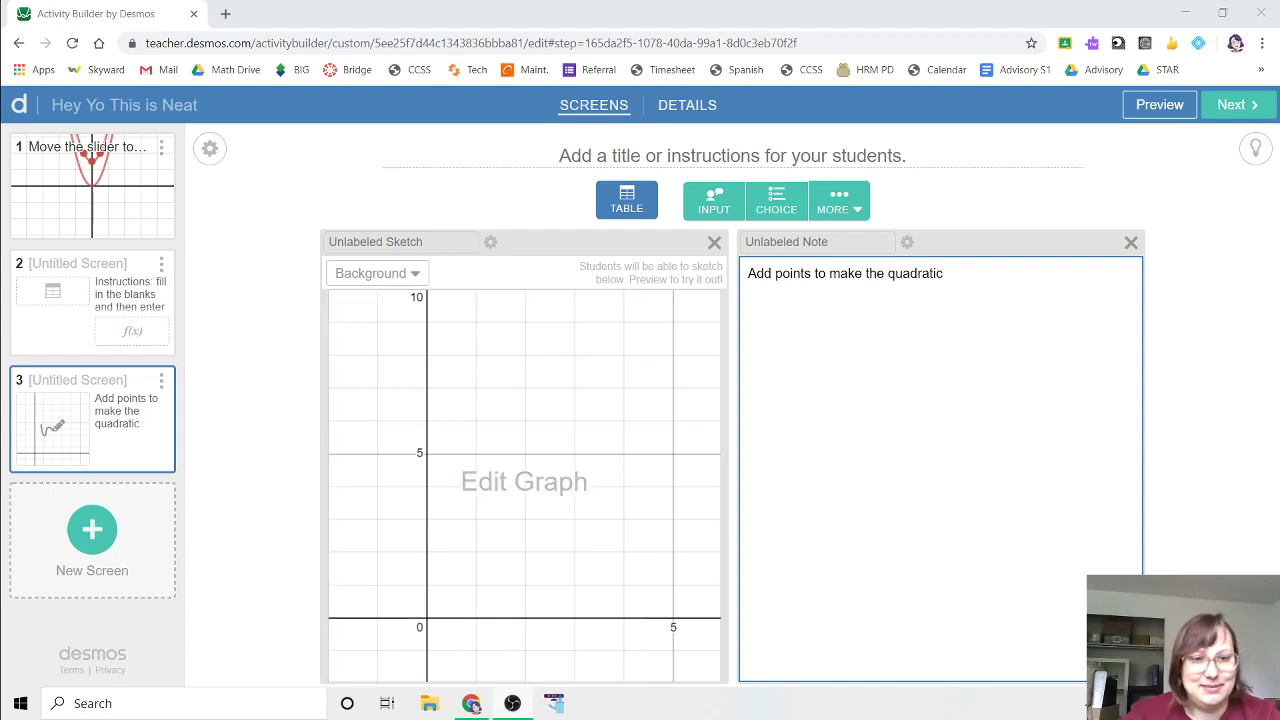
pyautogui.click(1010, 355)
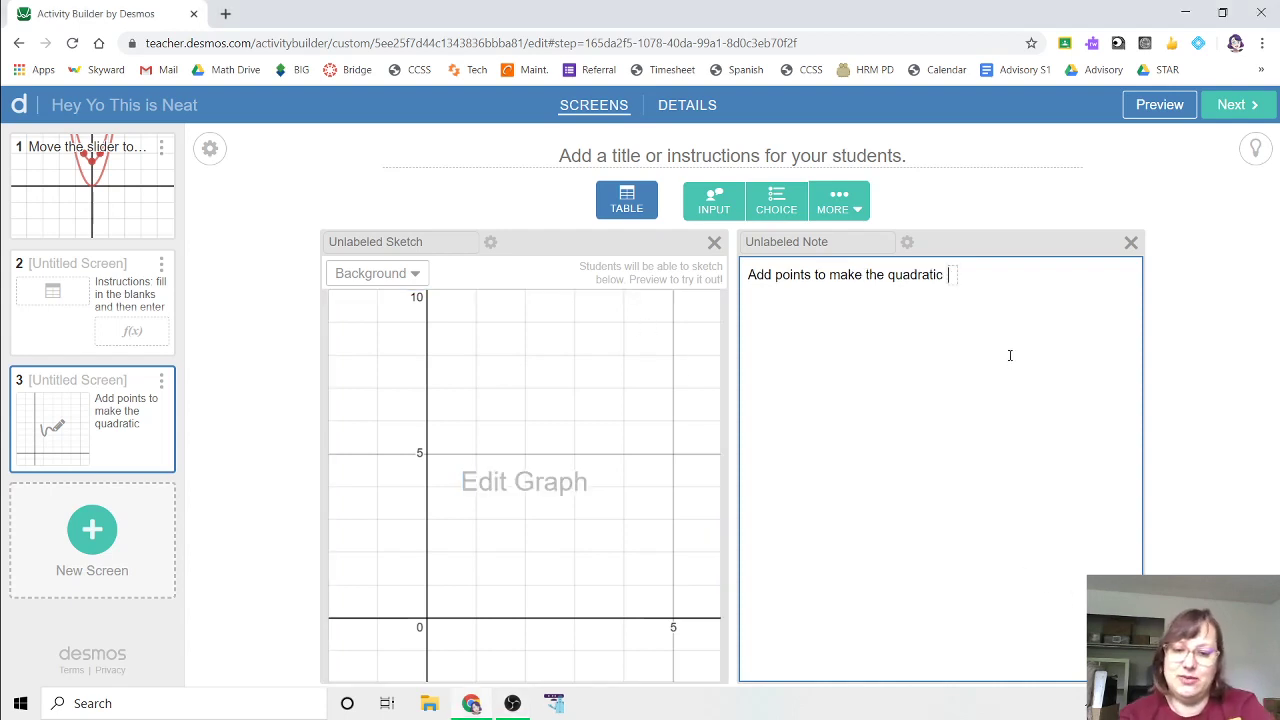
pyautogui.write('y=x^2+')
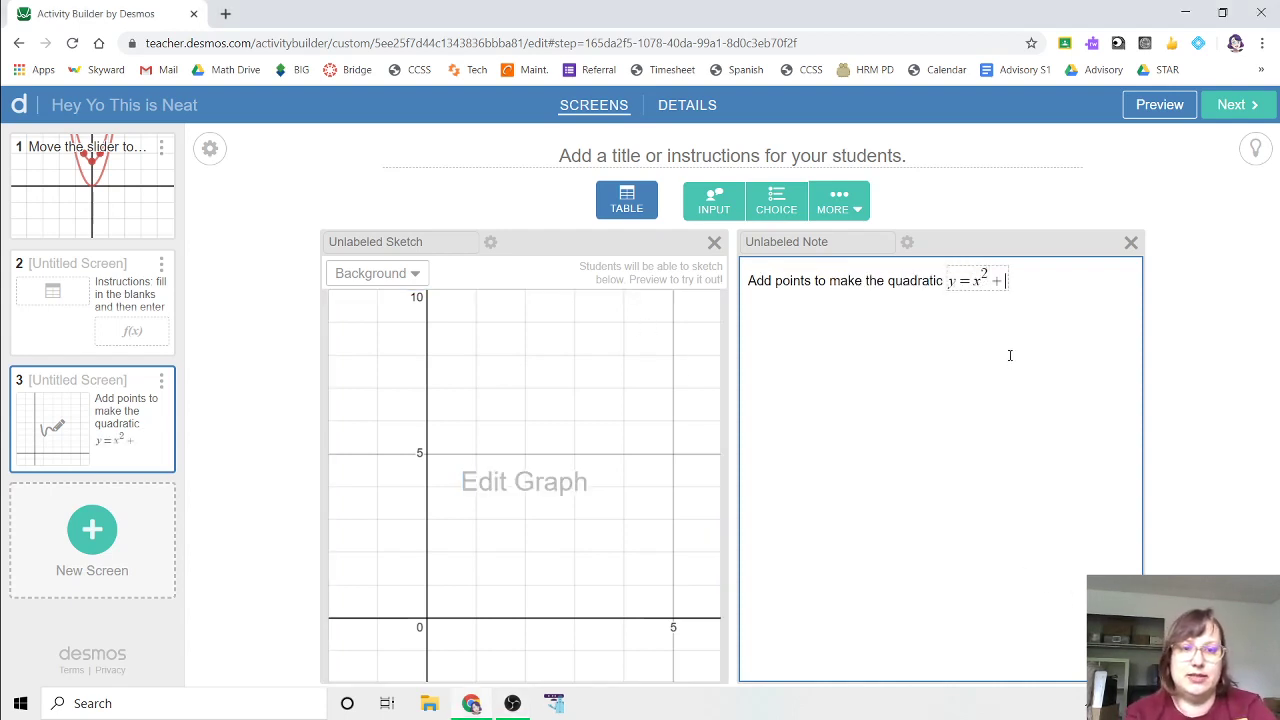
pyautogui.write('4x+')
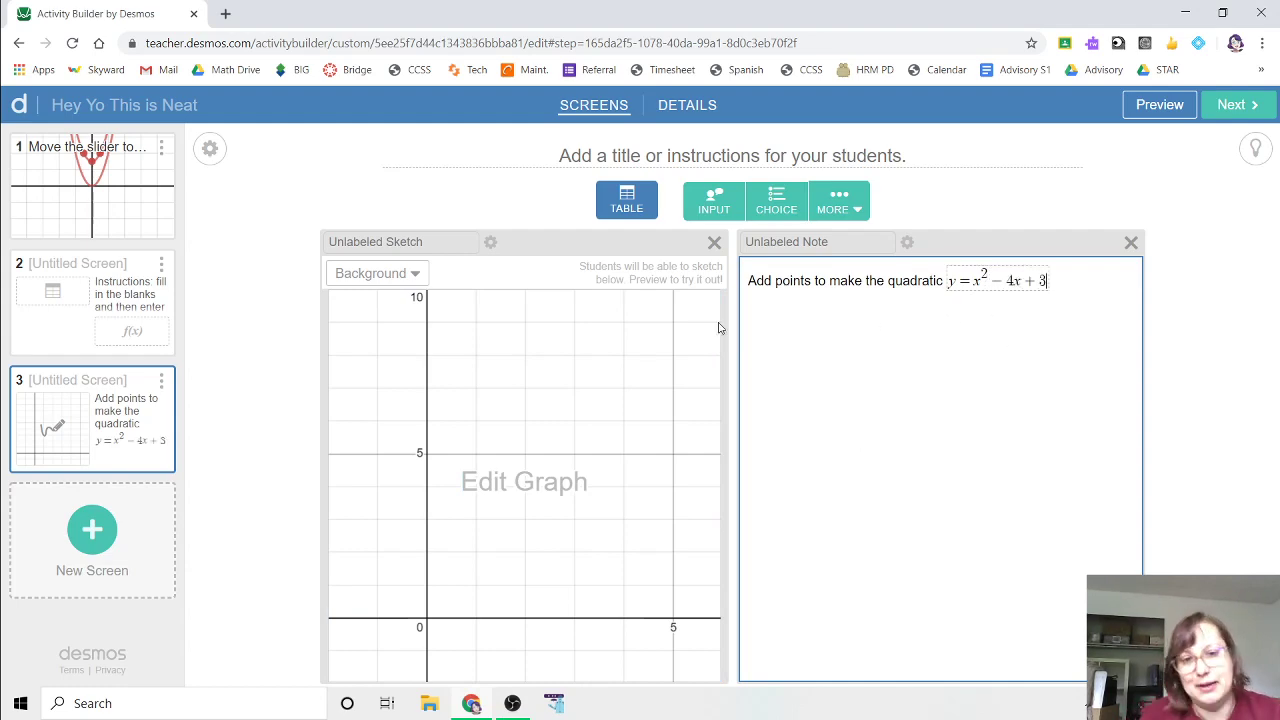
# - Test the sketch in the student preview by plotting points of the quadratic and drawing a dashed vertical line at about x = 2
pyautogui.click(1175, 106)
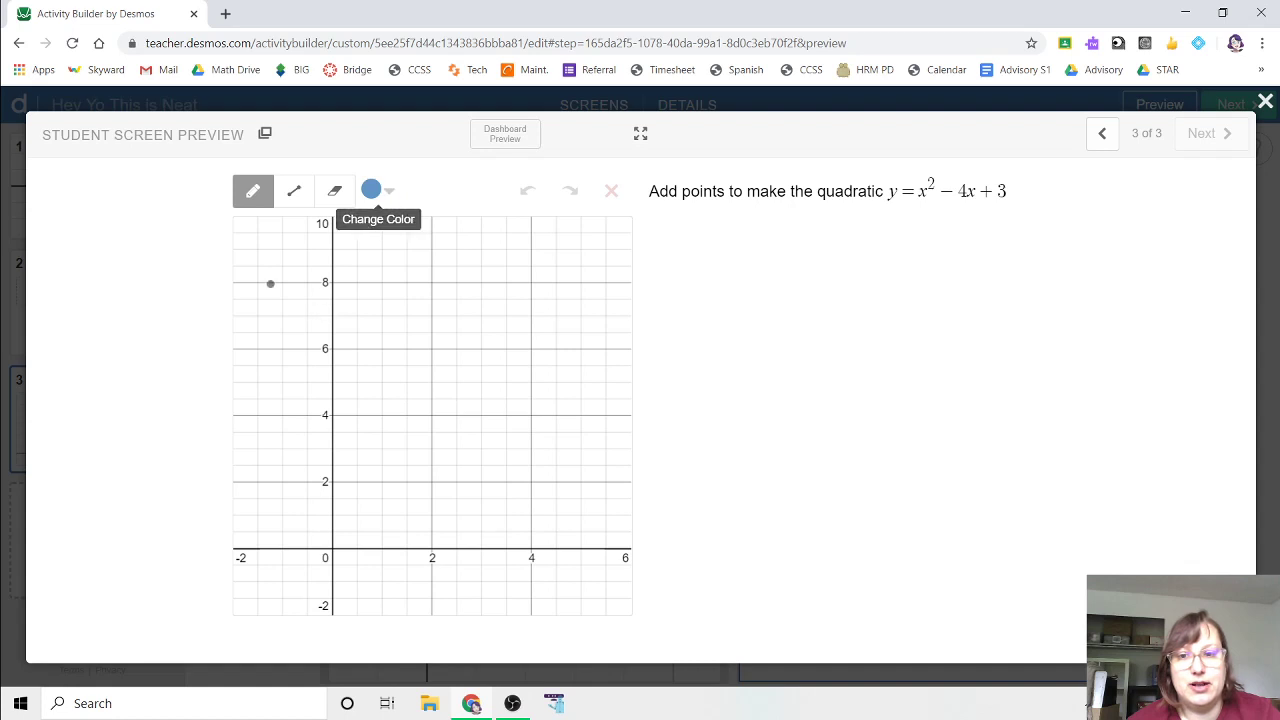
pyautogui.click(331, 282)
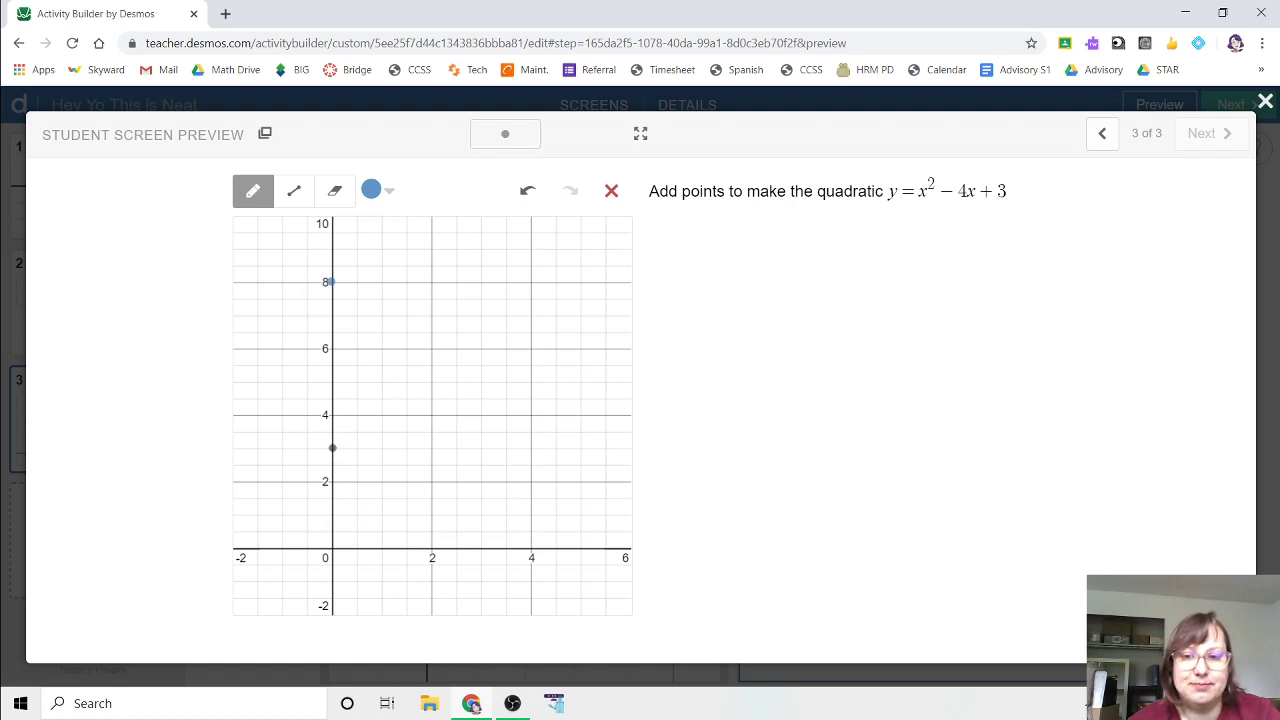
pyautogui.click(380, 548)
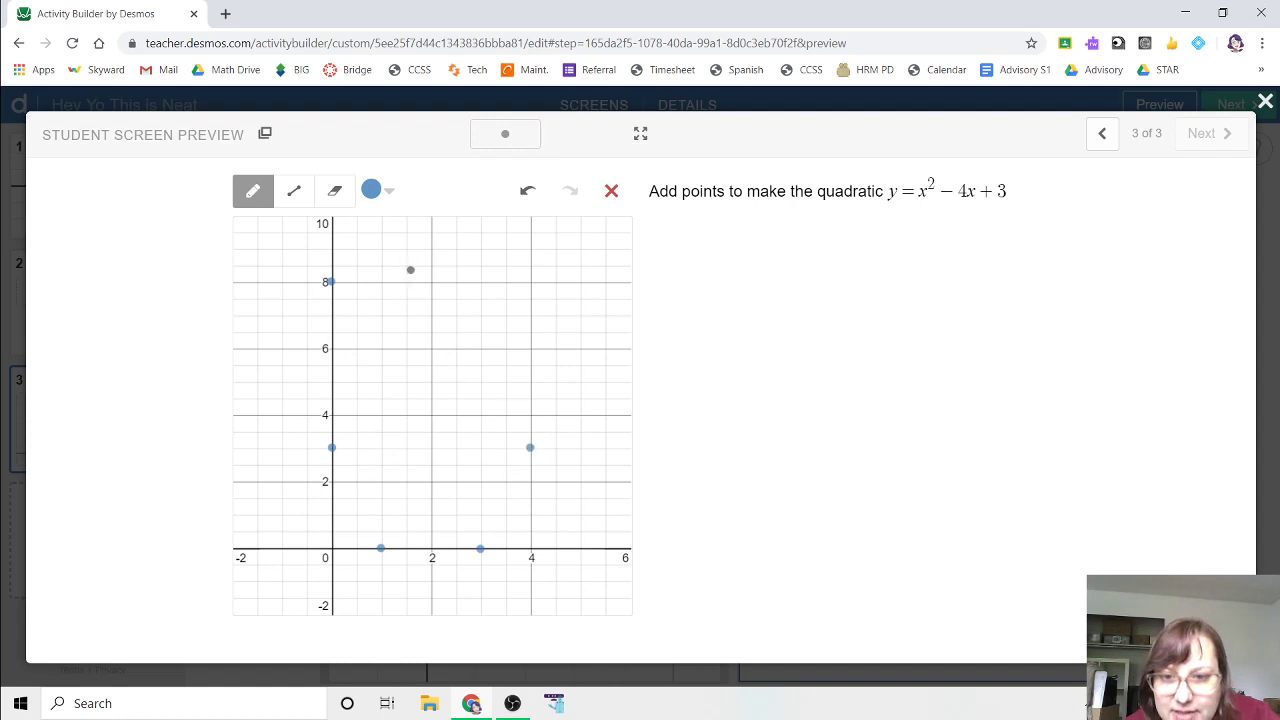
pyautogui.click(294, 190)
pyautogui.moveTo(432, 222); pyautogui.dragTo(431, 588)
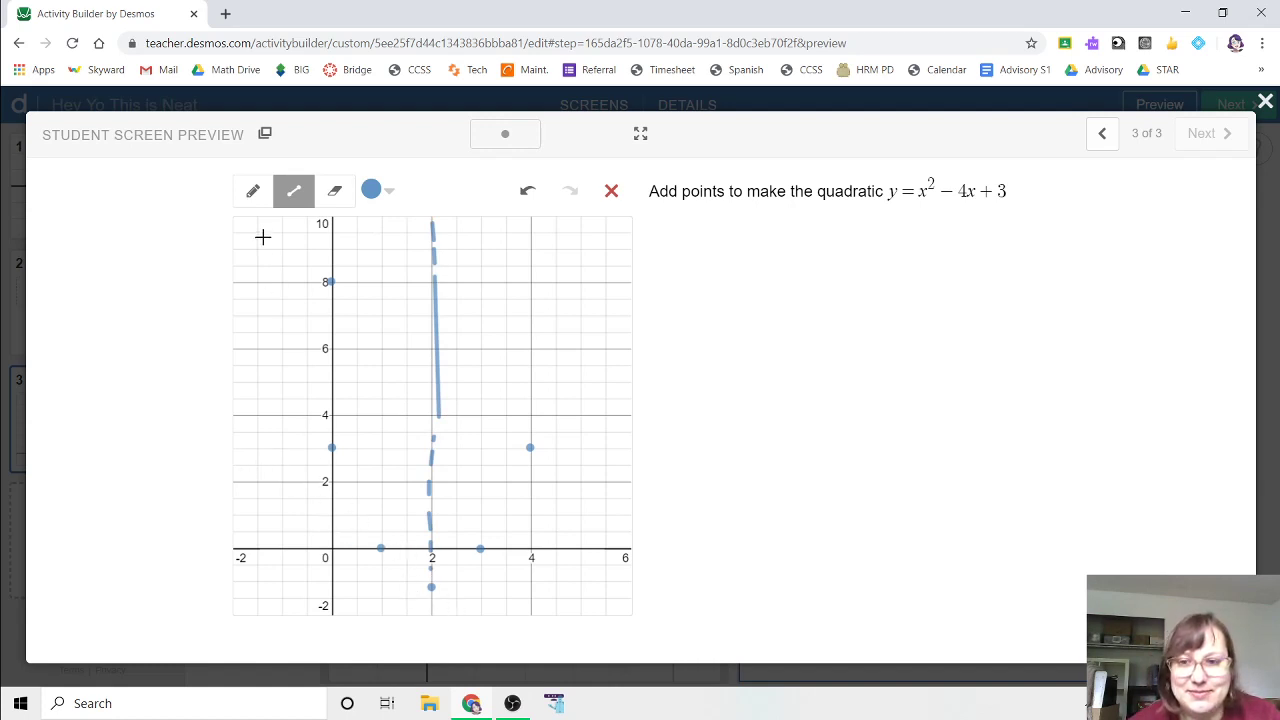
# - Draw a freehand parabola through the plotted points with the pencil and close the student preview
pyautogui.click(255, 193)
pyautogui.moveTo(309, 251)
pyautogui.mouseDown()
pyautogui.moveTo(333, 448)
pyautogui.moveTo(372, 550)
pyautogui.moveTo(414, 592)
pyautogui.moveTo(469, 569)
pyautogui.moveTo(529, 466)
pyautogui.moveTo(575, 270)
pyautogui.mouseUp()
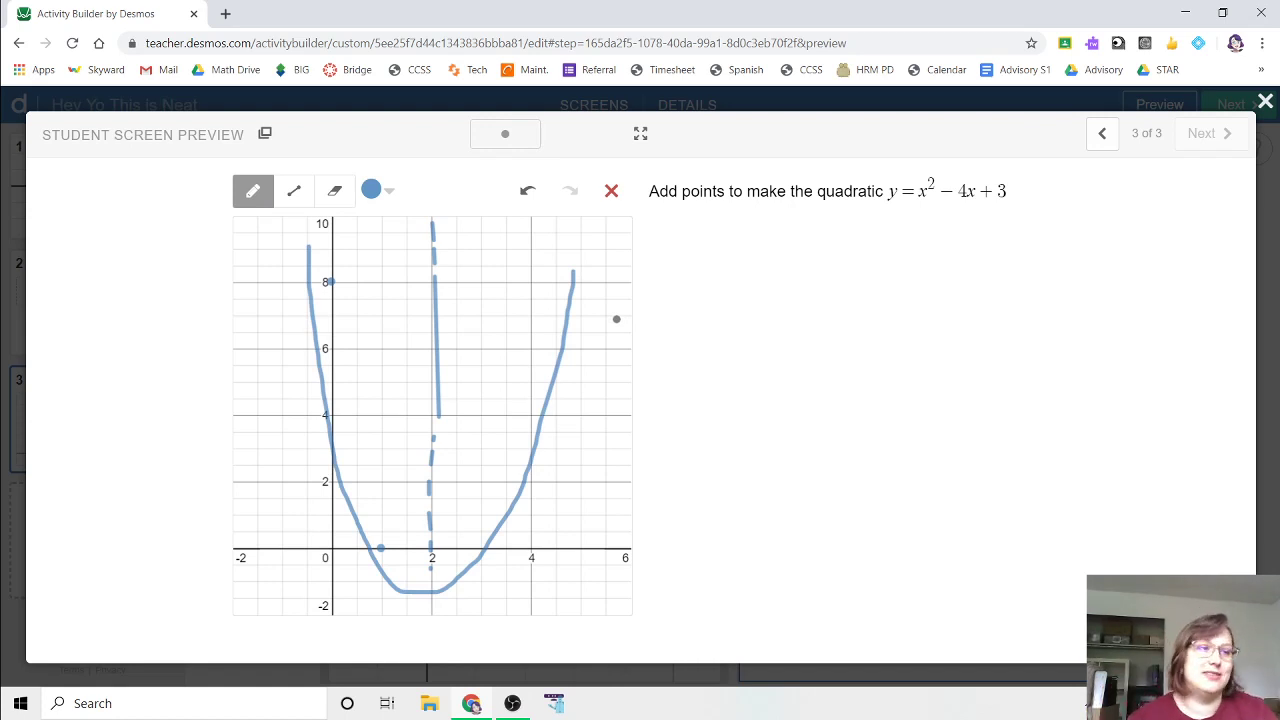
pyautogui.click(1264, 102)
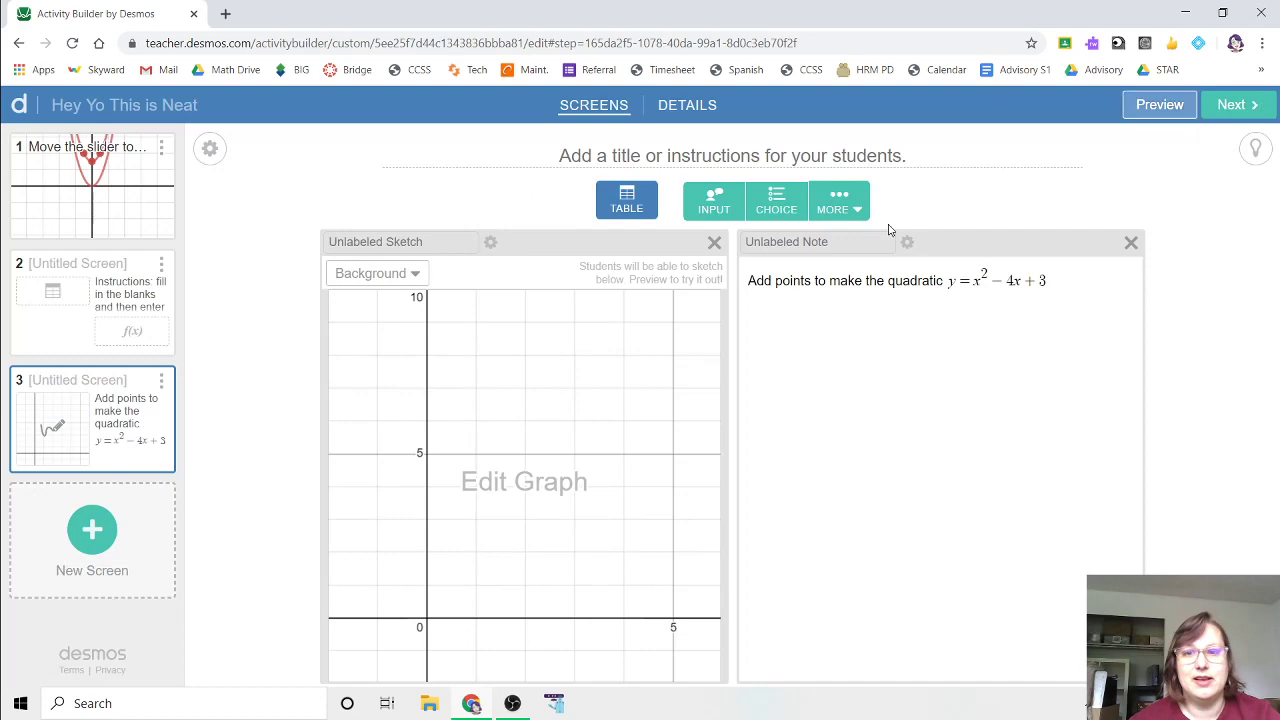
# - Change the sketch's background to a custom image, uploading Printable-Ruled-Lined-Paper from the Downloads folder
pyautogui.click(424, 357)
pyautogui.click(1207, 141)
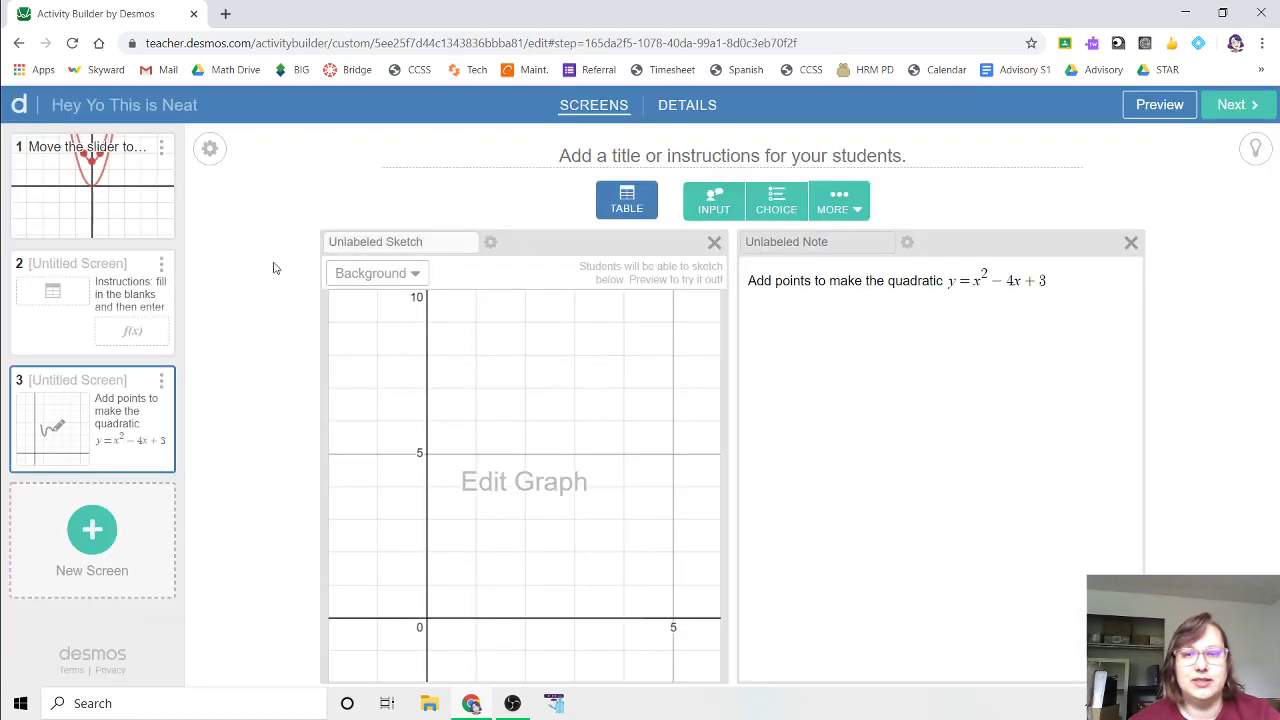
pyautogui.click(385, 274)
pyautogui.click(637, 374)
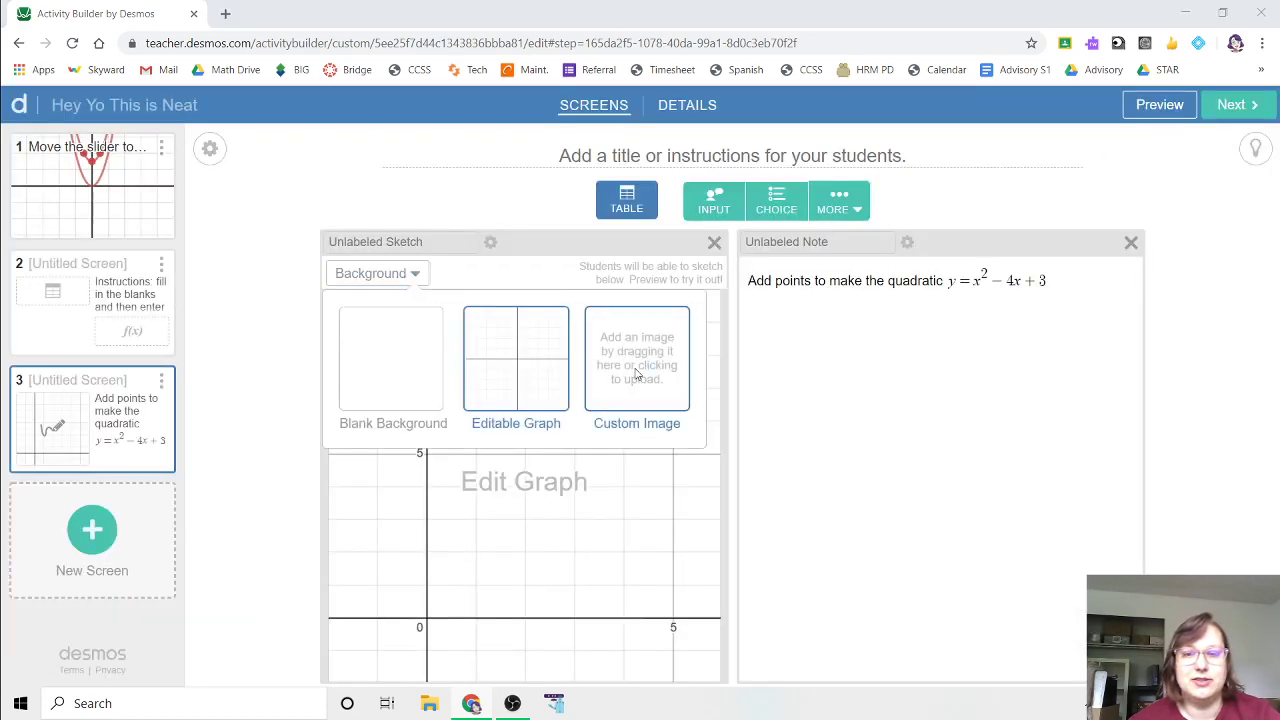
pyautogui.scroll(-3, 387, 275)
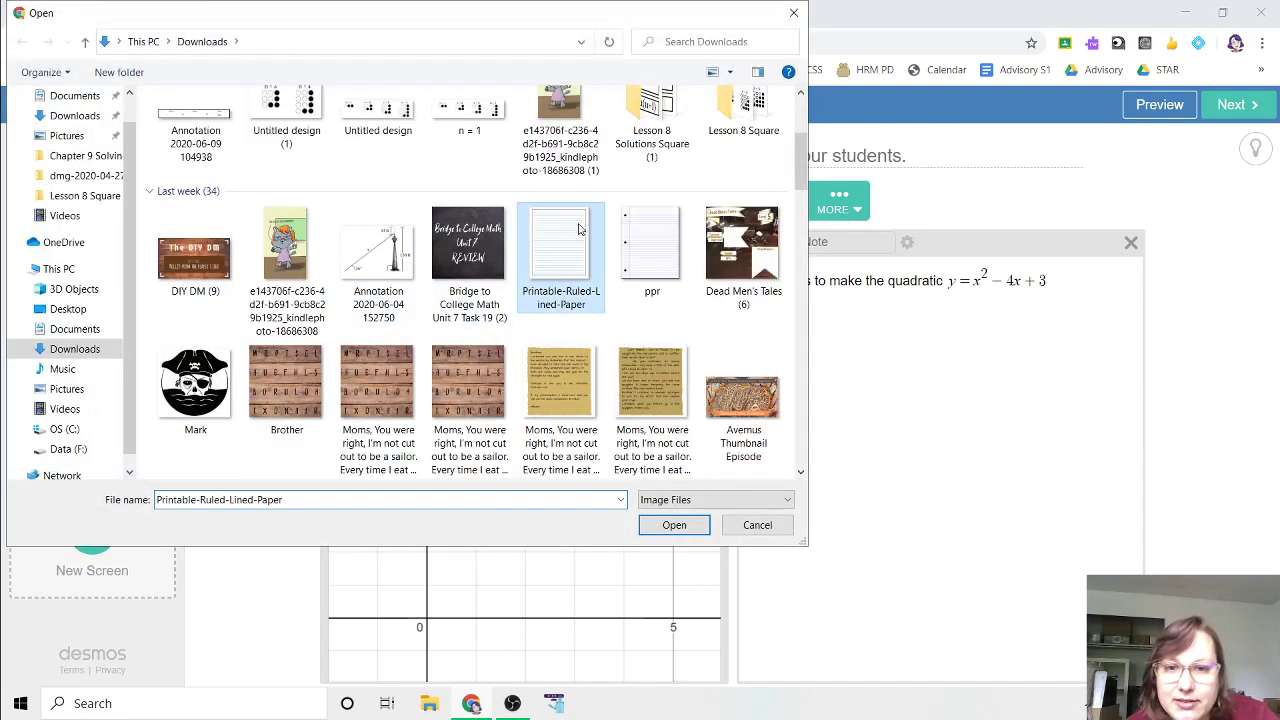
pyautogui.doubleClick(577, 229)
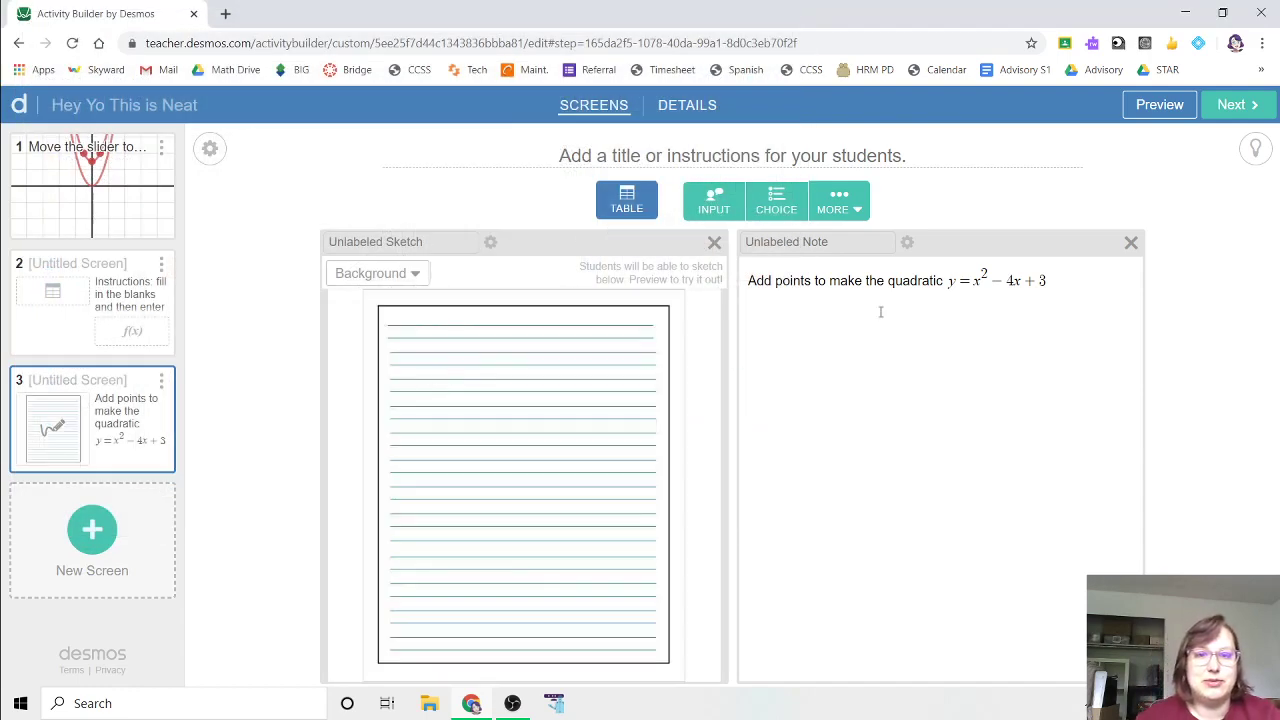
# - Reword the note beside the sketch to read "solve the quadratic" and change the equation to 0 = x^2 − 4x + 3
pyautogui.doubleClick(760, 281)
pyautogui.write('solve')
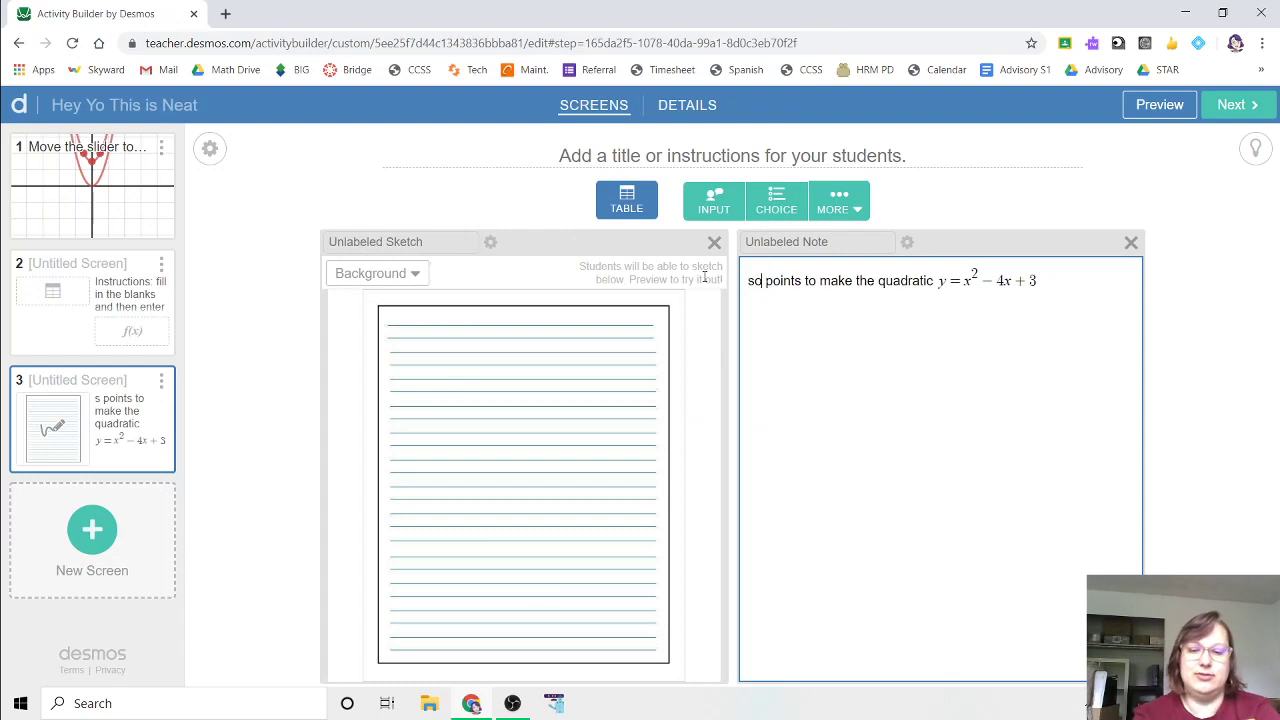
pyautogui.press('Delete')
pyautogui.press('Delete')
pyautogui.press('Delete')
pyautogui.press('Delete')
pyautogui.press('Delete')
pyautogui.press('Delete')
pyautogui.press('Delete')
pyautogui.press('Delete')
pyautogui.press('Delete')
pyautogui.press('Delete')
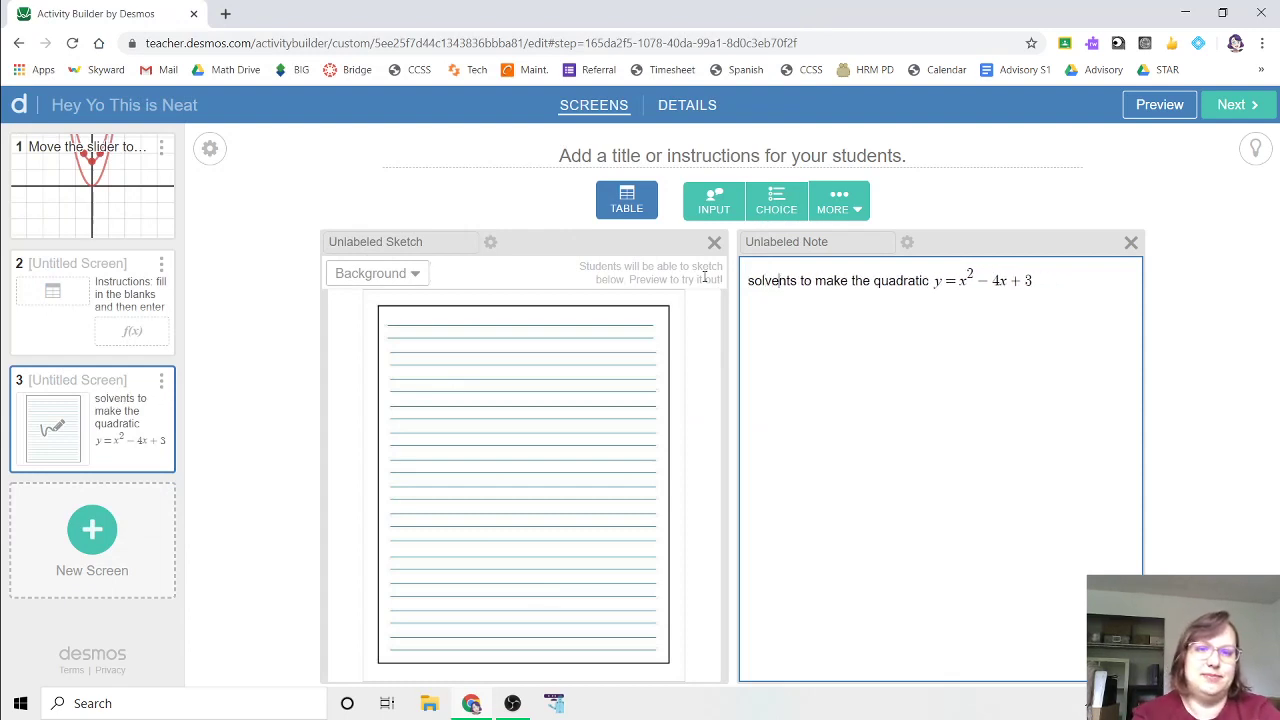
pyautogui.press('Delete')
pyautogui.press('Delete')
pyautogui.press('Delete')
pyautogui.press('Delete')
pyautogui.press('Delete')
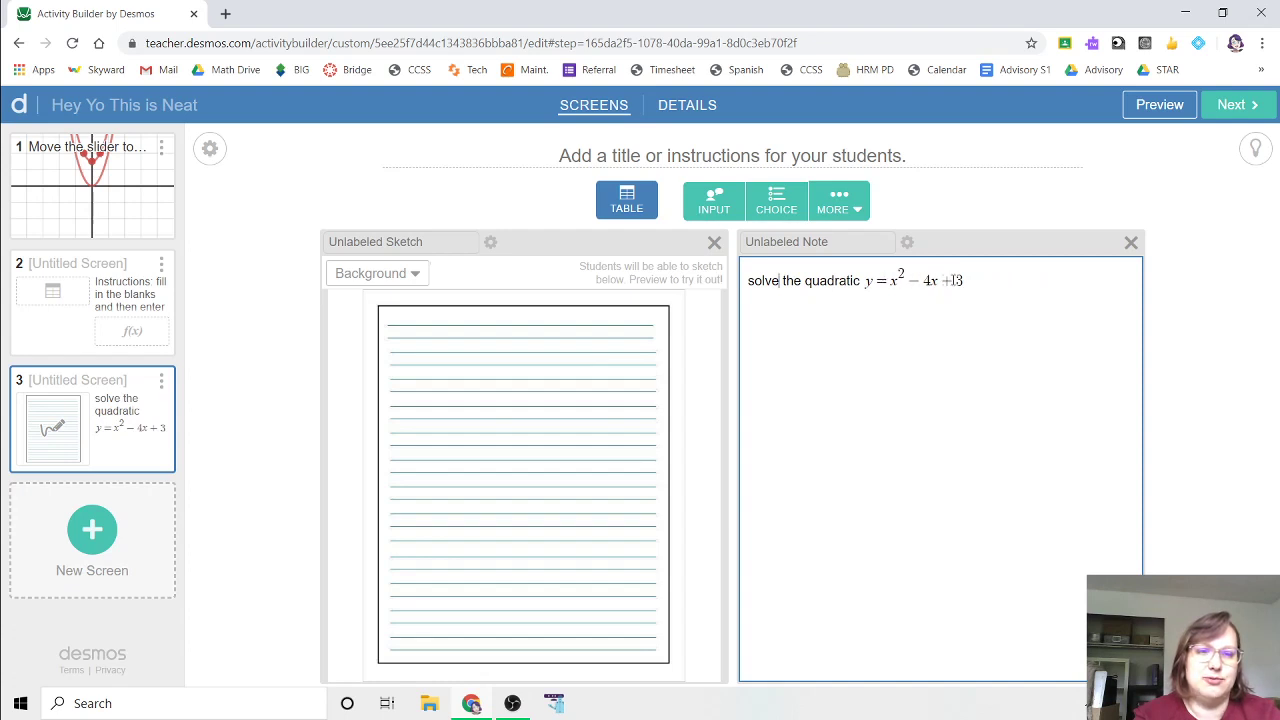
pyautogui.doubleClick(868, 281)
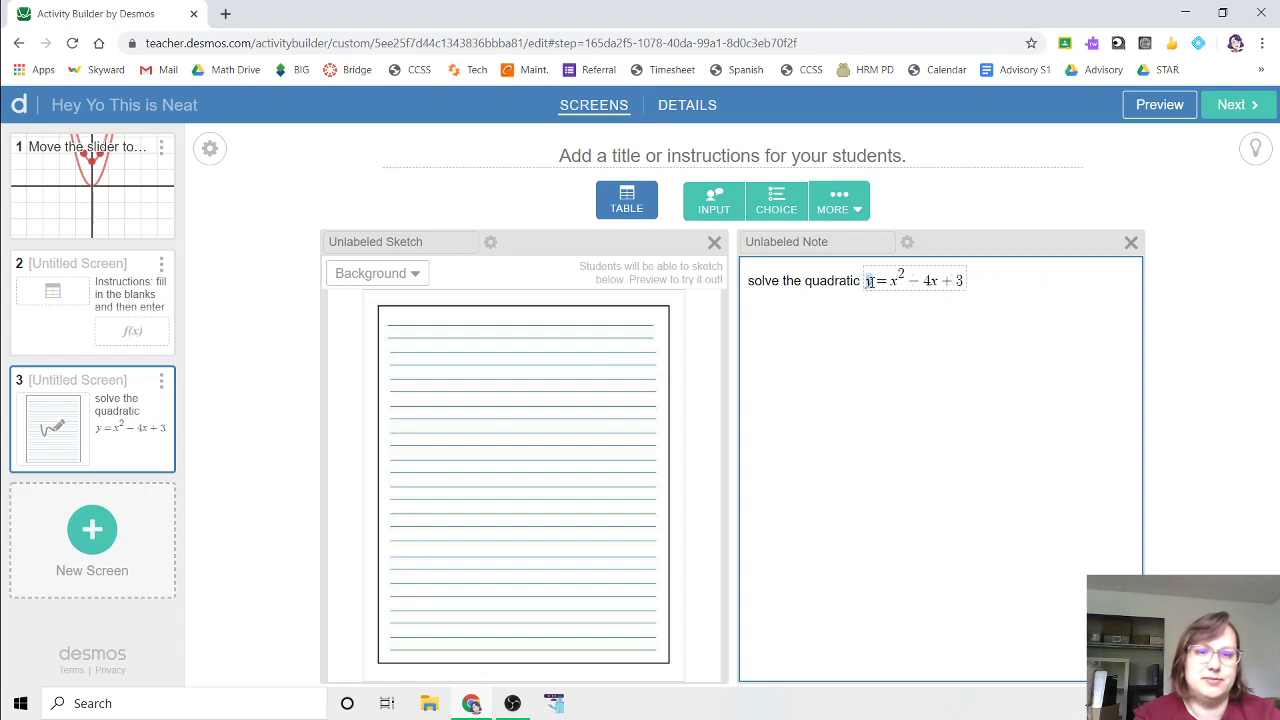
pyautogui.write('0')
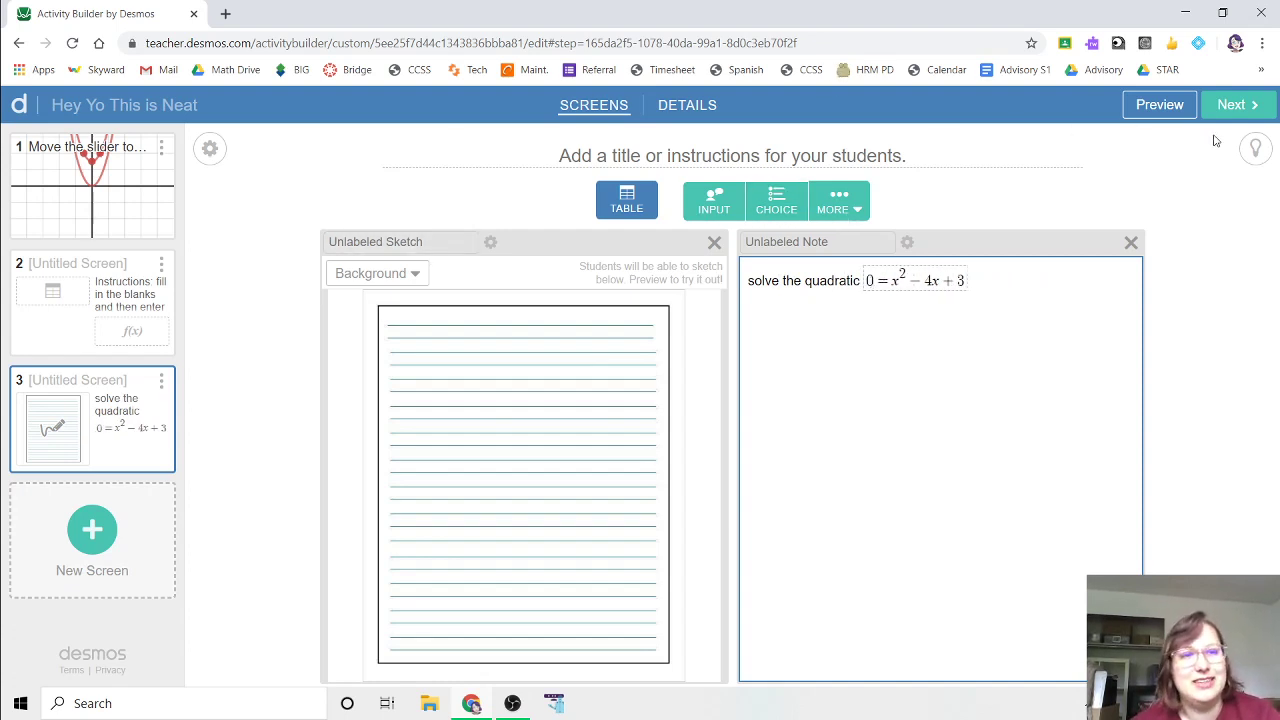
# - Test the lined-paper sketch in the student preview with a few short pencil strokes across the upper lines and close the preview
pyautogui.click(1158, 106)
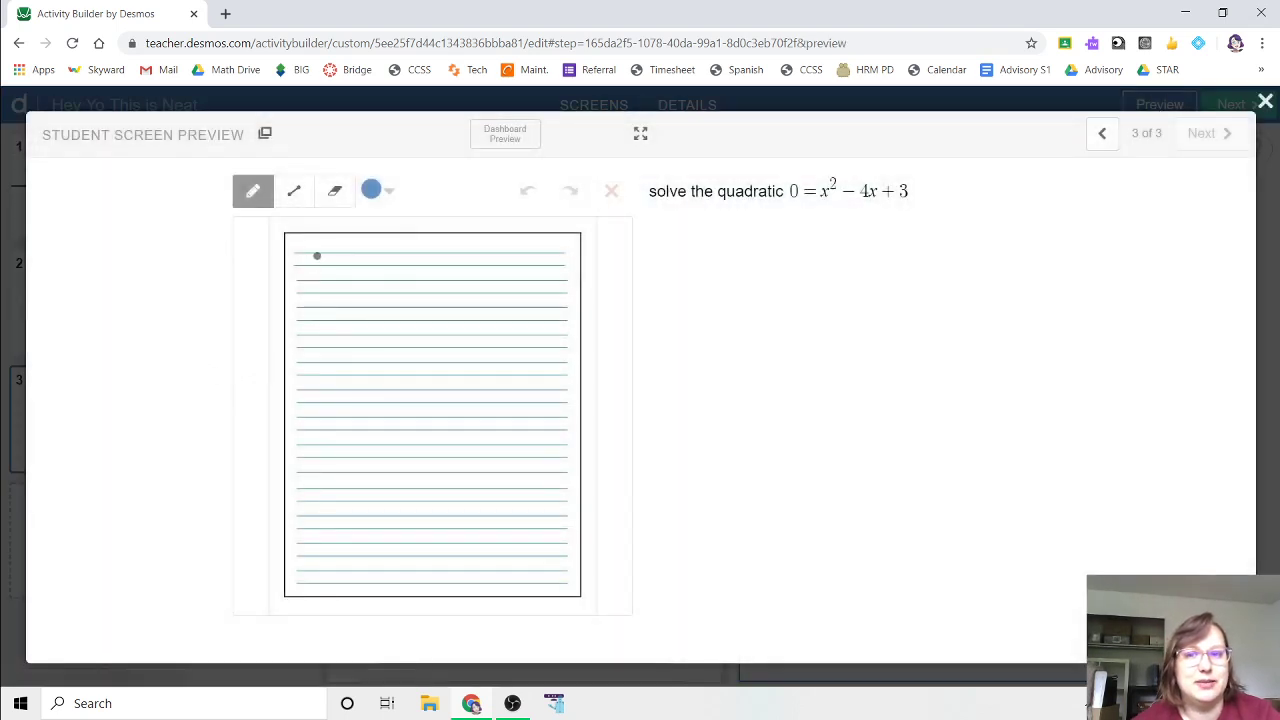
pyautogui.moveTo(322, 252); pyautogui.dragTo(472, 276)
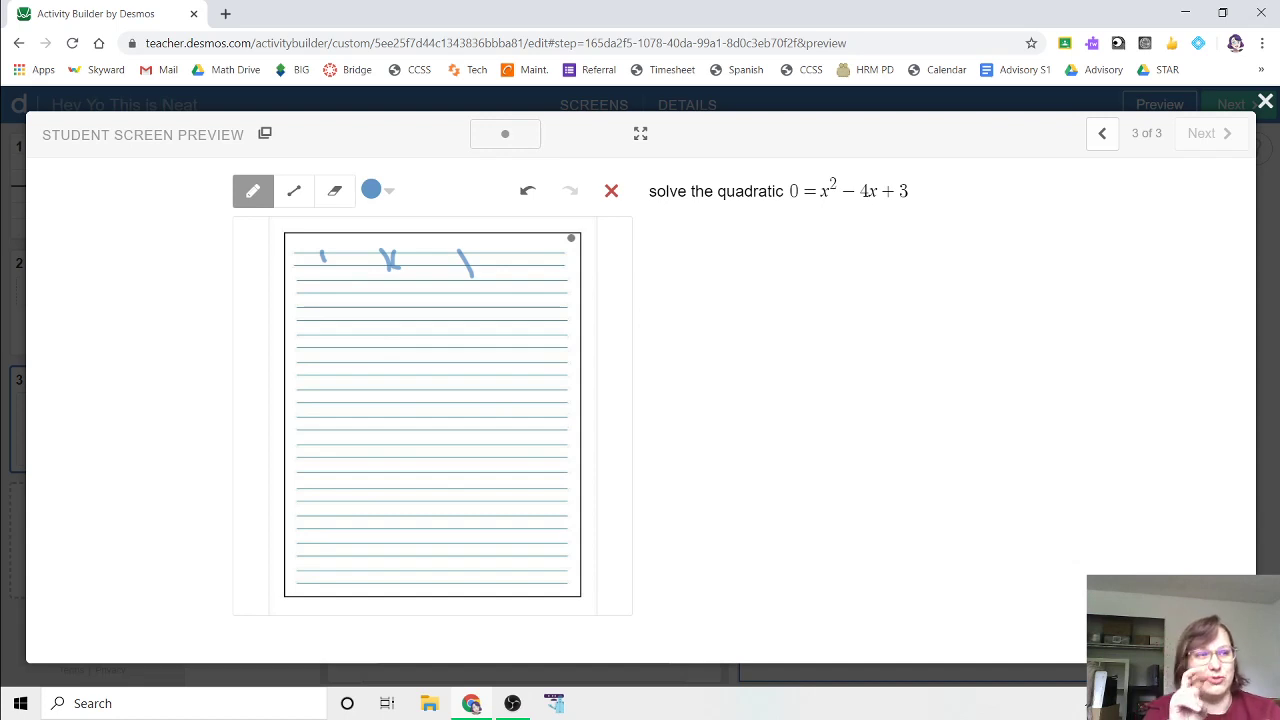
pyautogui.click(1265, 101)
# - Switch the sketch to a blank background and try it in the student preview with freehand parentheses and dots
pyautogui.click(410, 277)
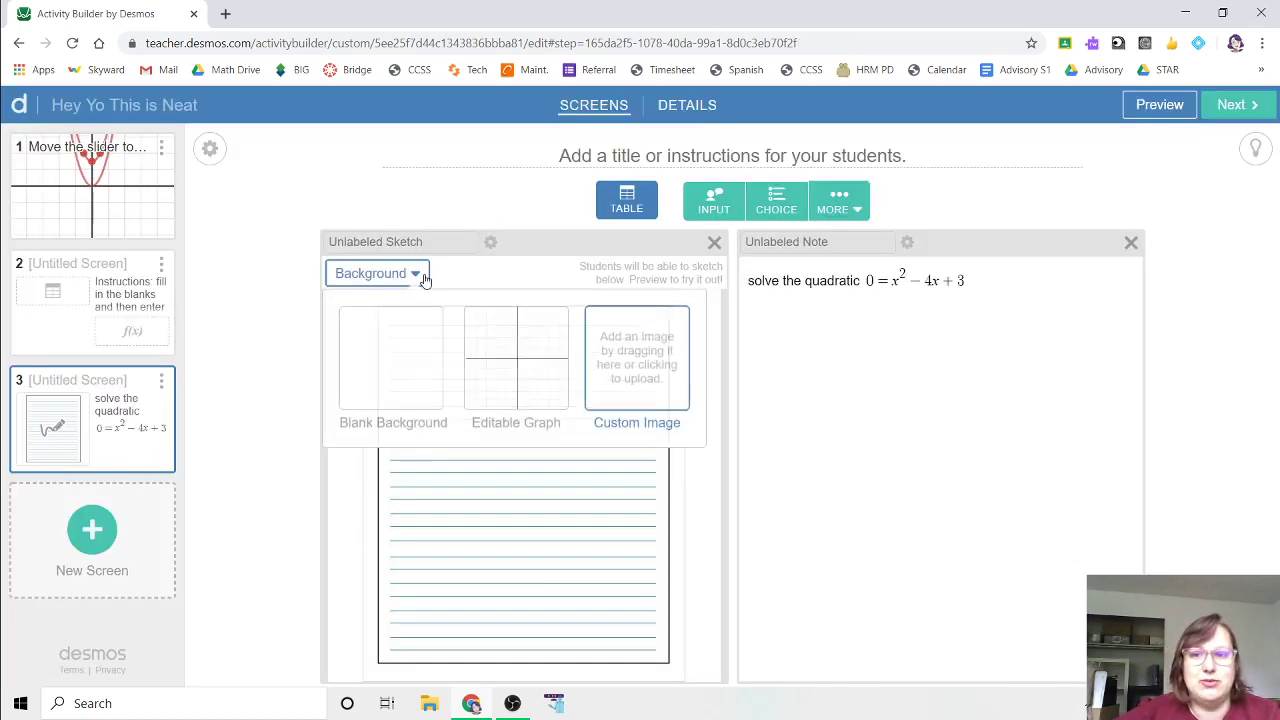
pyautogui.click(389, 342)
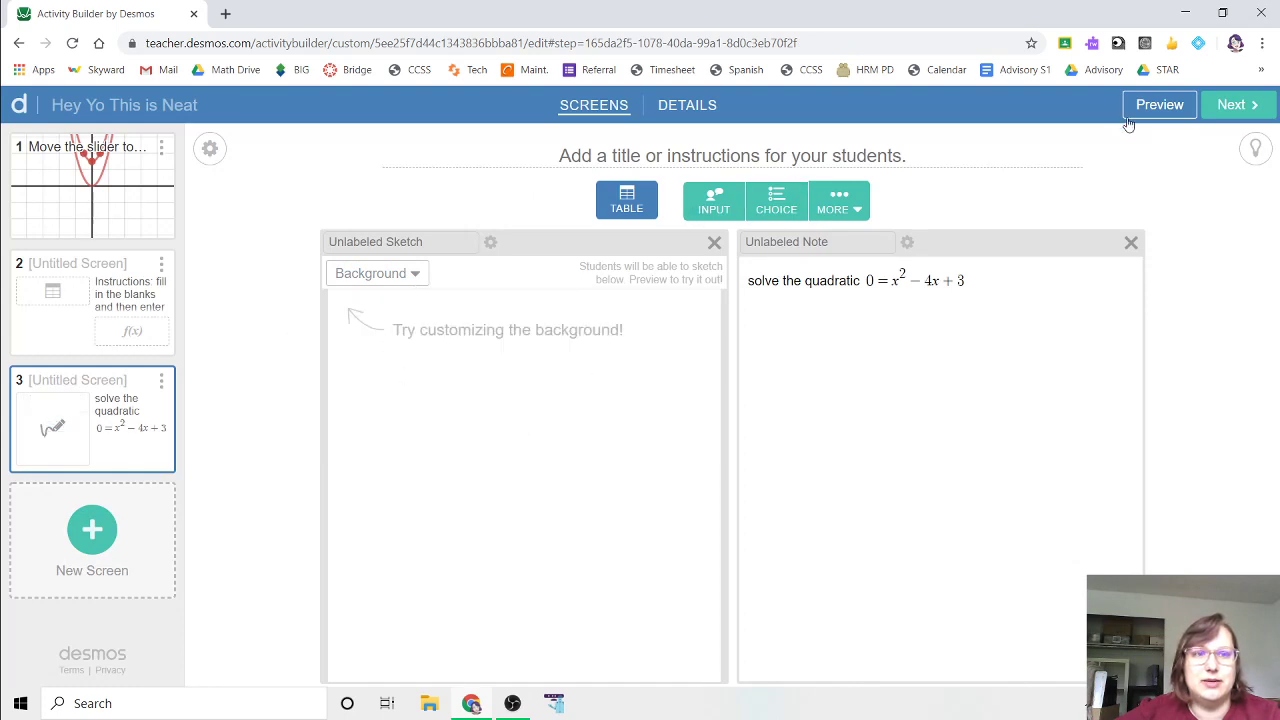
pyautogui.click(1159, 104)
pyautogui.moveTo(318, 280); pyautogui.dragTo(309, 315)
pyautogui.moveTo(358, 284)
pyautogui.mouseDown()
pyautogui.moveTo(375, 290)
pyautogui.moveTo(378, 320)
pyautogui.mouseUp()
pyautogui.moveTo(453, 285); pyautogui.dragTo(466, 322)
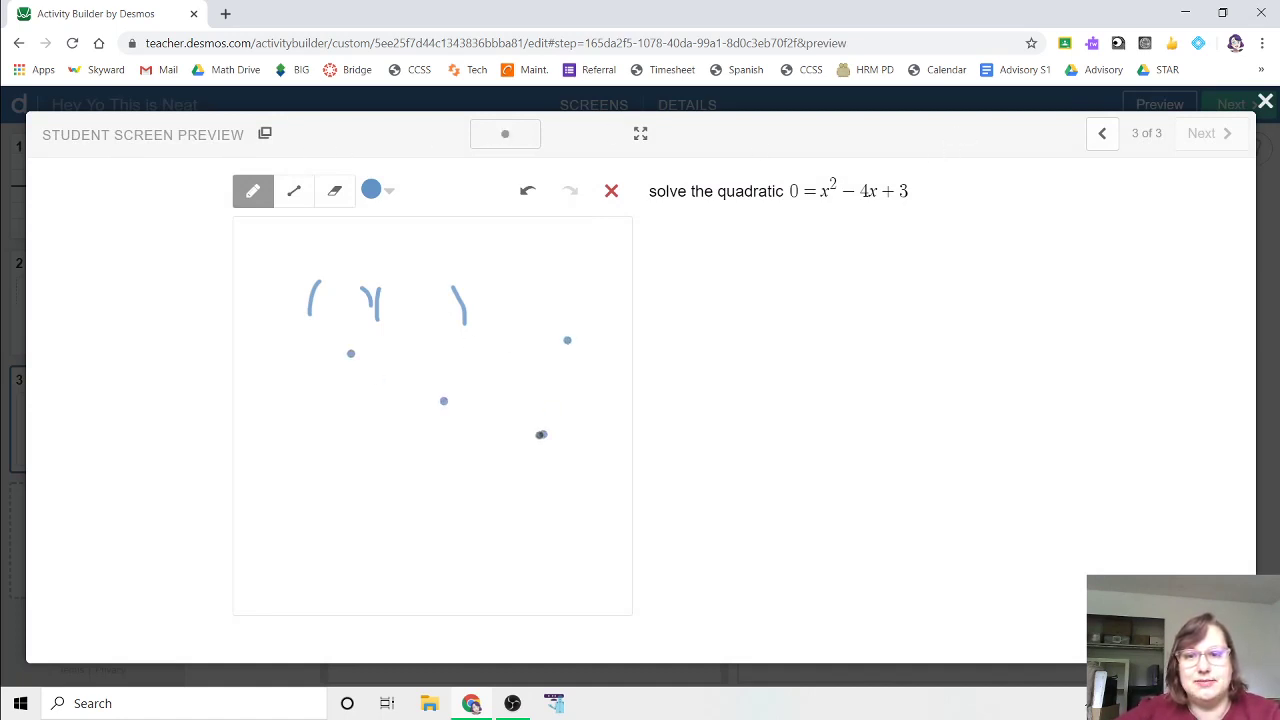
pyautogui.click(1264, 102)
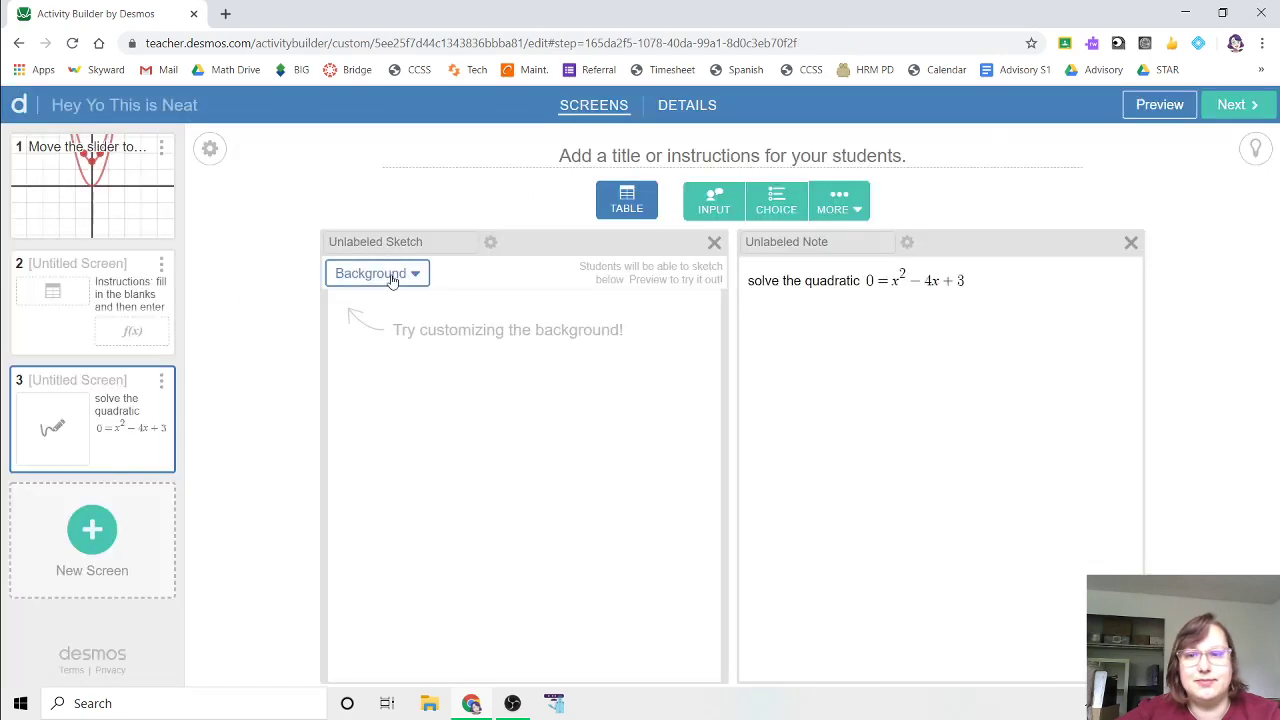
# - Set the sketch's background to an editable graph and check it in the student preview
pyautogui.click(390, 275)
pyautogui.click(516, 357)
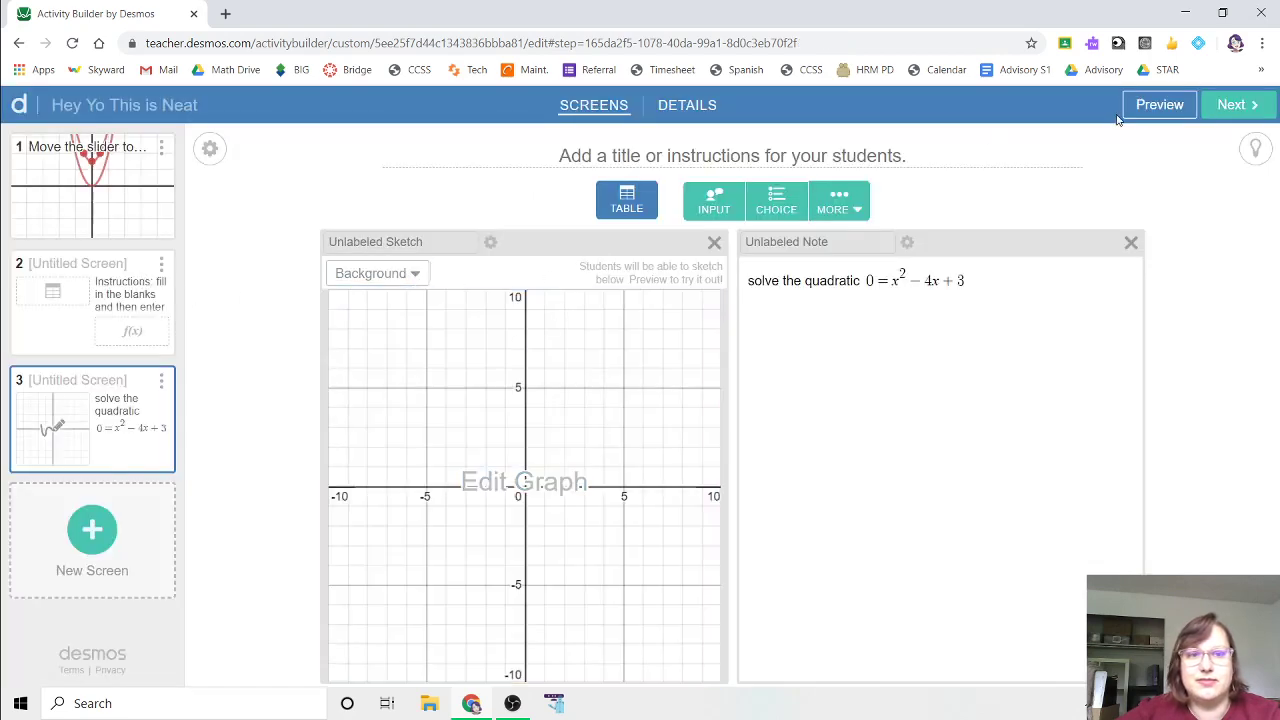
pyautogui.click(1150, 106)
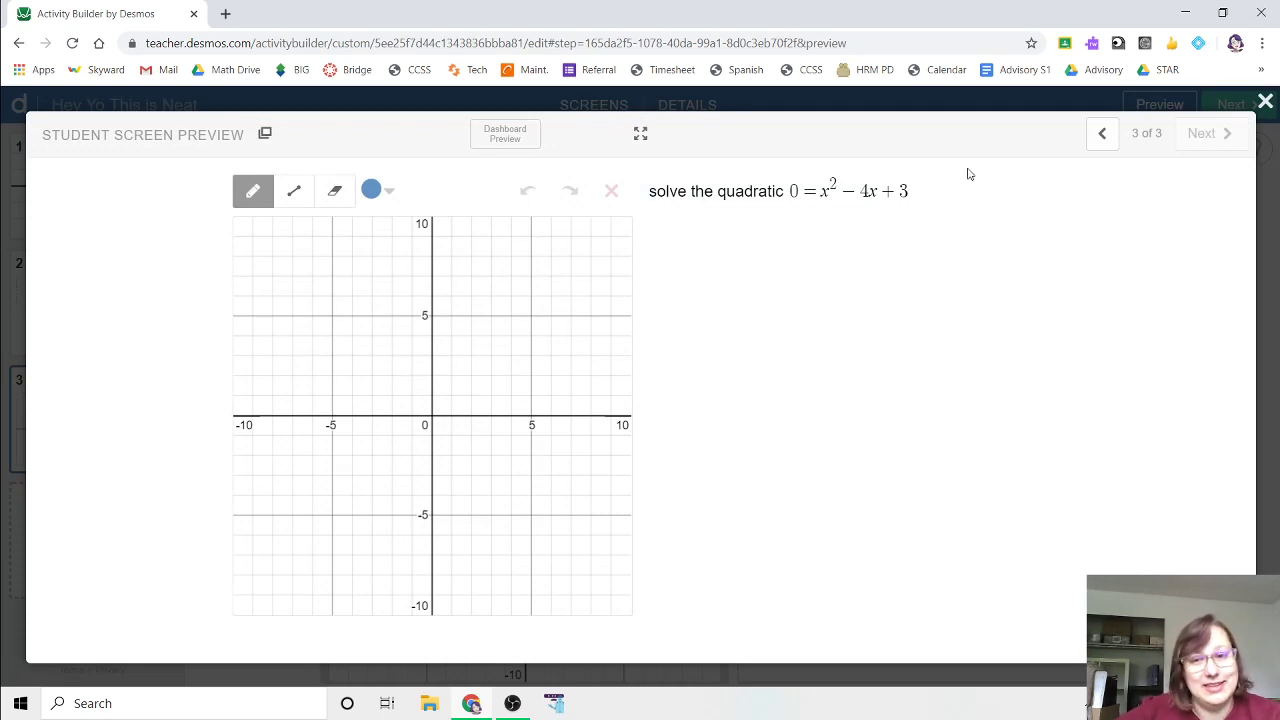
pyautogui.click(1266, 103)
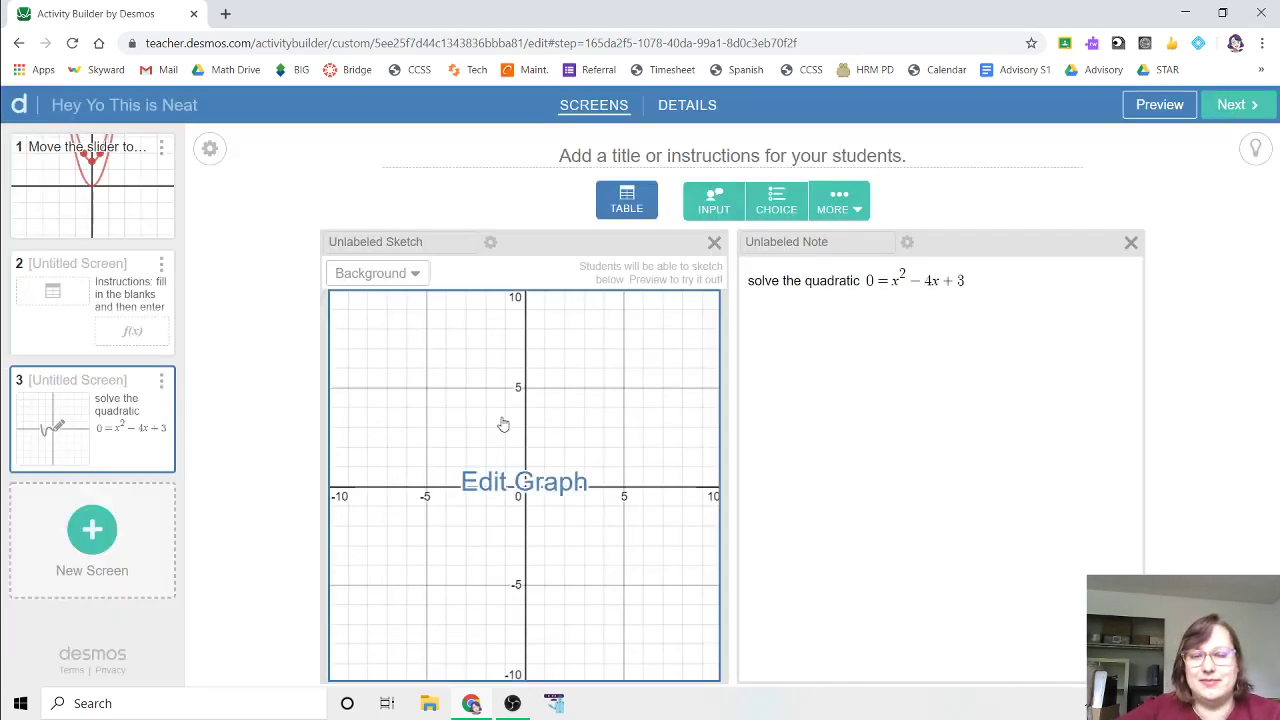
# - Add a fourth screen with a media component, uploading the tower triangle diagram from the Downloads folder
pyautogui.click(92, 530)
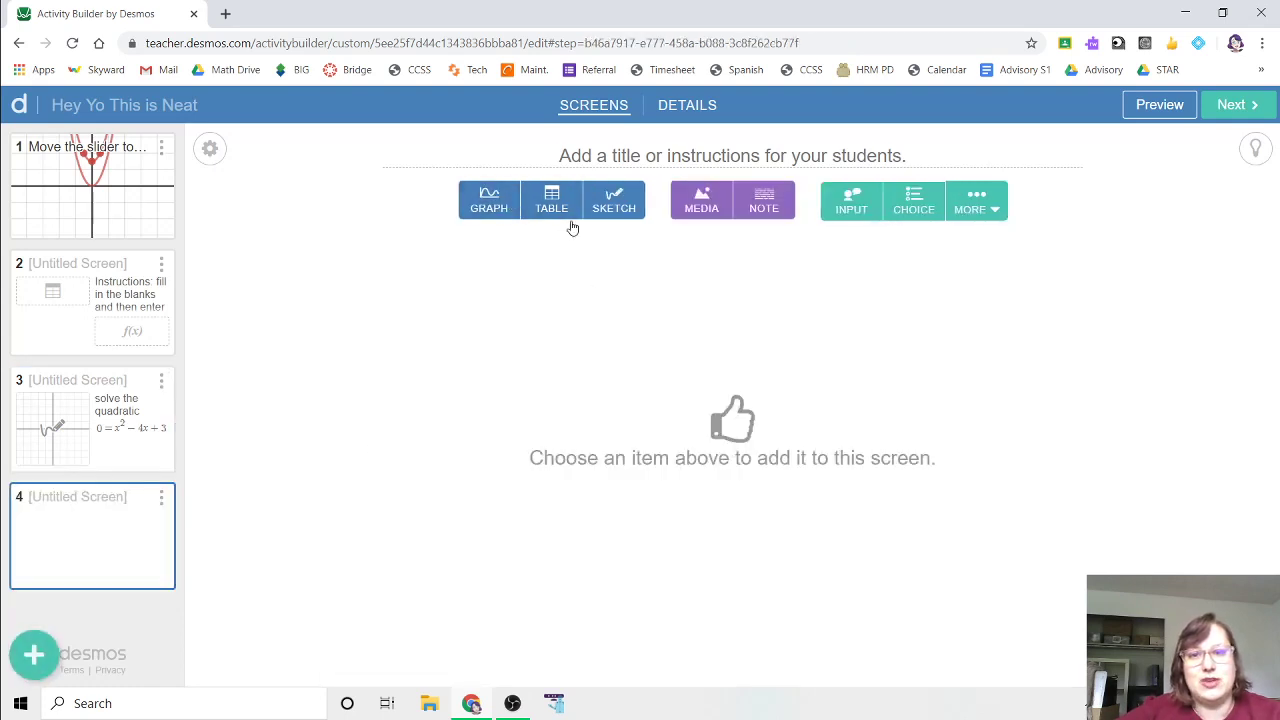
pyautogui.click(710, 206)
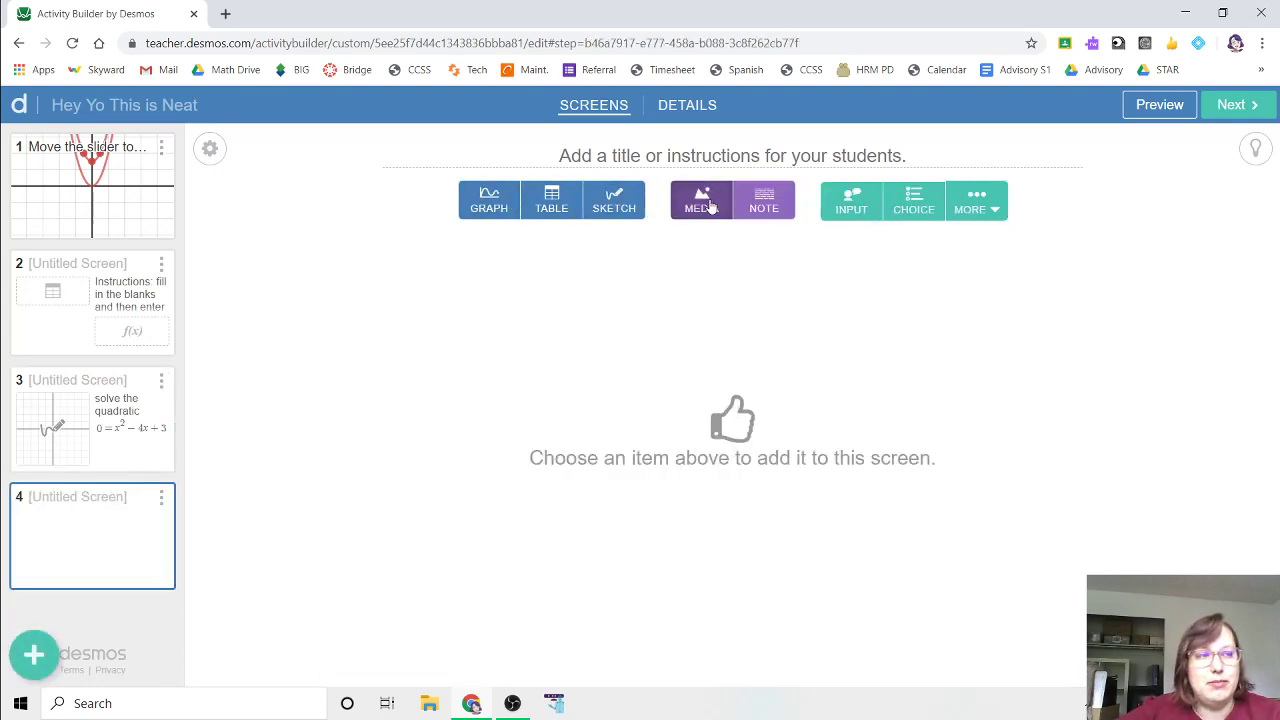
pyautogui.click(786, 517)
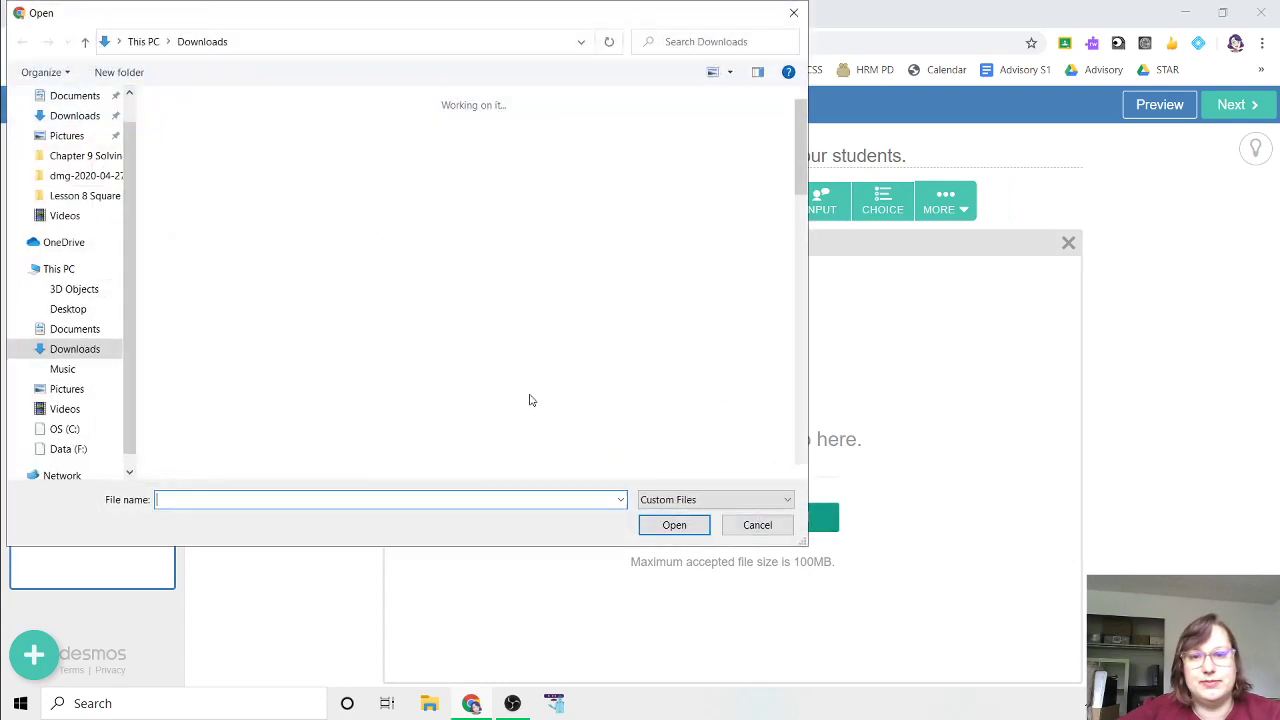
pyautogui.scroll(2, 308, 321)
pyautogui.doubleClick(378, 165)
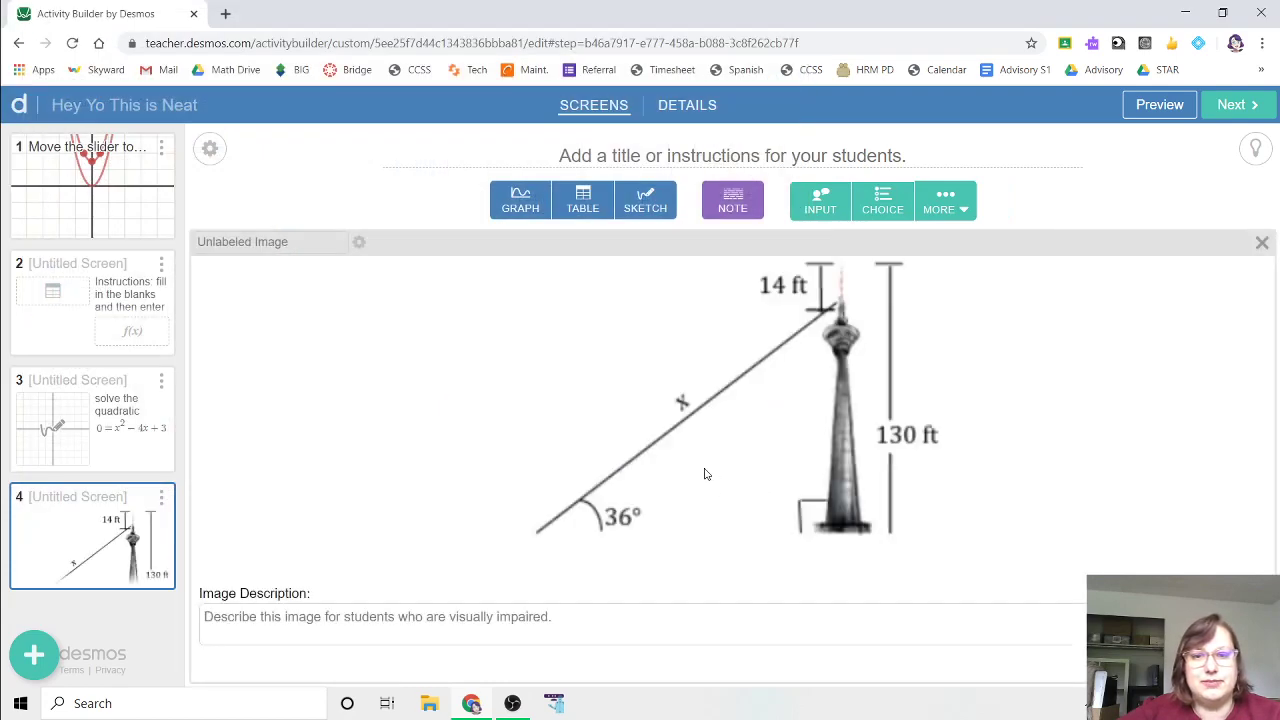
# - Add a note beside the tower image reading "Solve for the value of x"
pyautogui.click(742, 204)
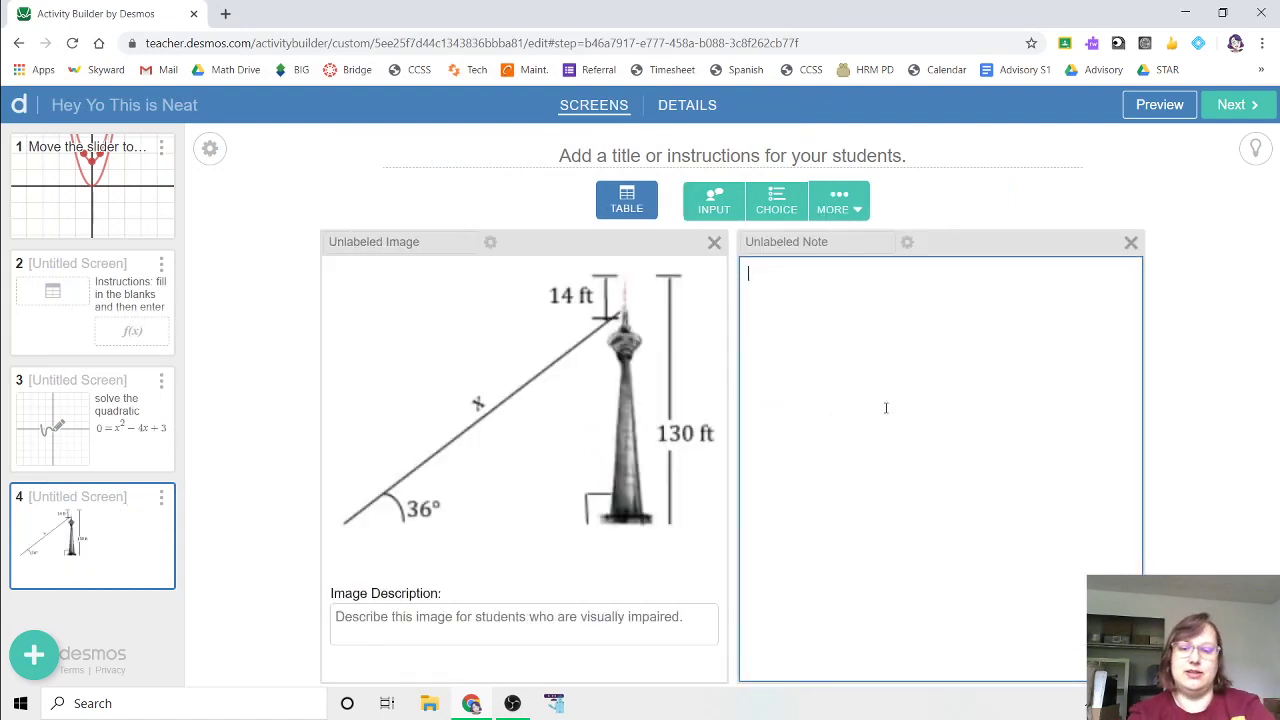
pyautogui.write('Solve for the s')
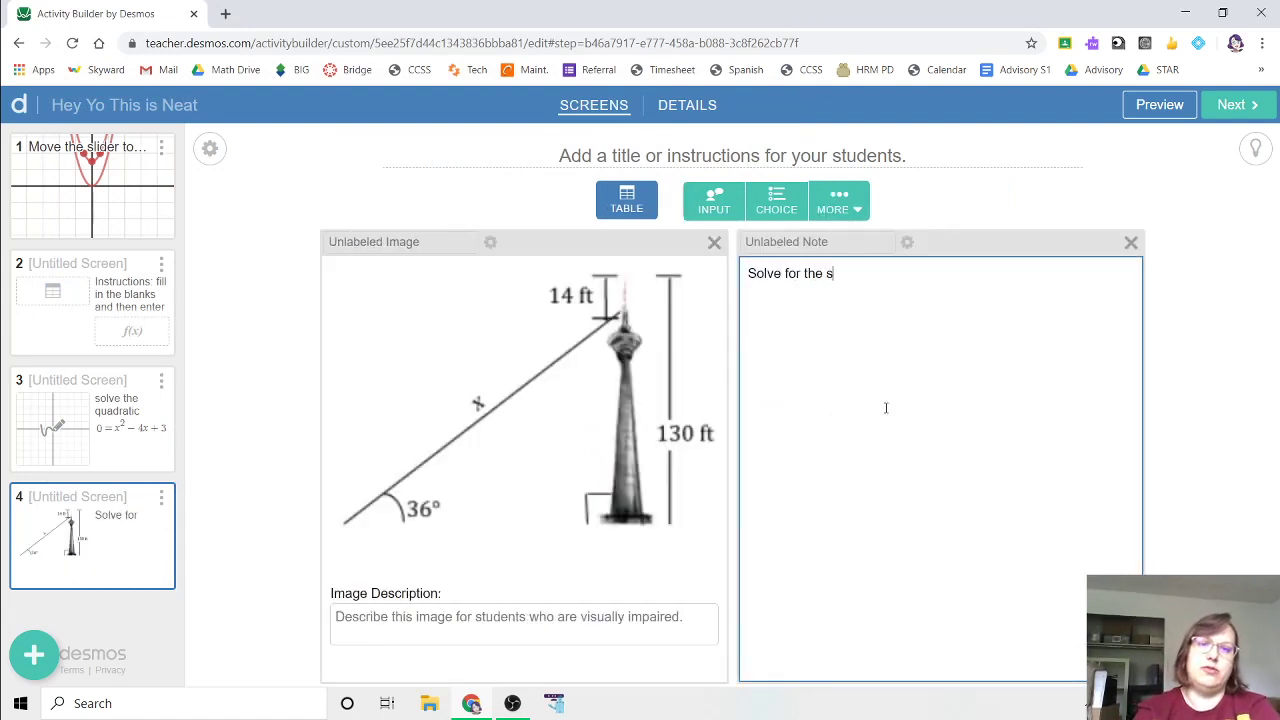
pyautogui.press('BackSpace')
pyautogui.write('cal')
pyautogui.write('value of ')
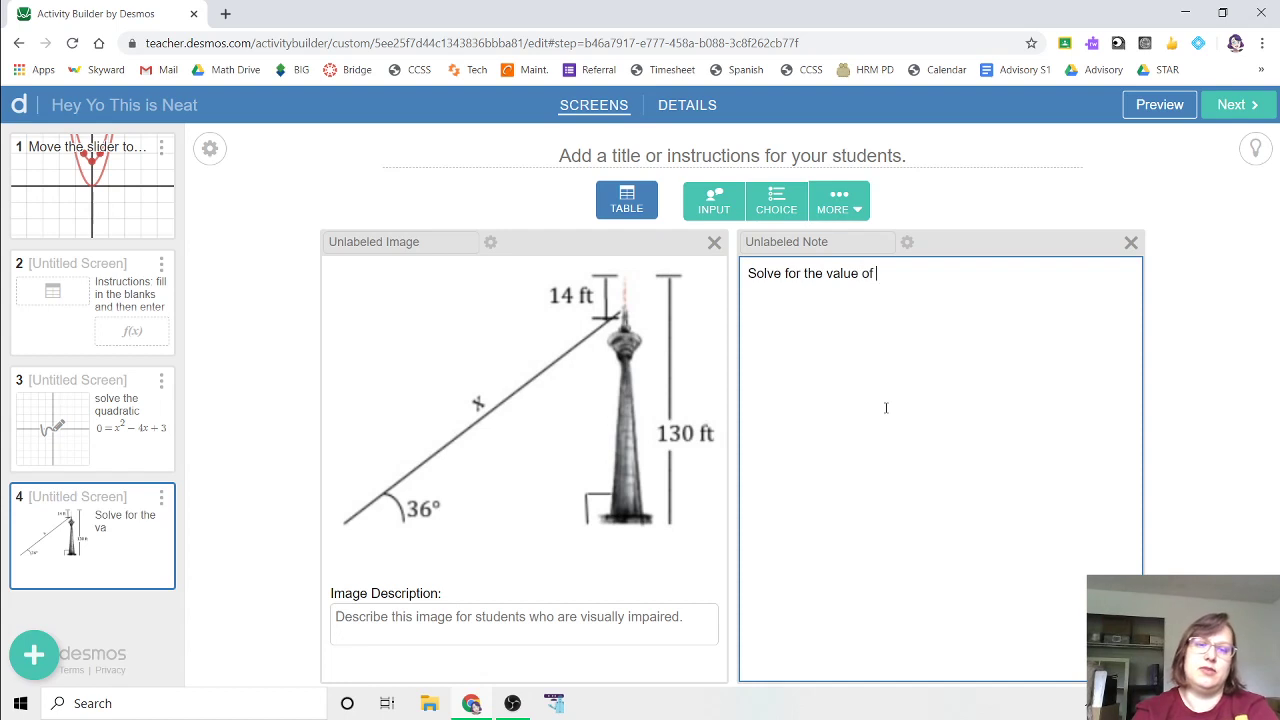
pyautogui.write('x')
# - Add a math input that asks students to explain their answer and does not show them their classmates' responses
pyautogui.click(725, 203)
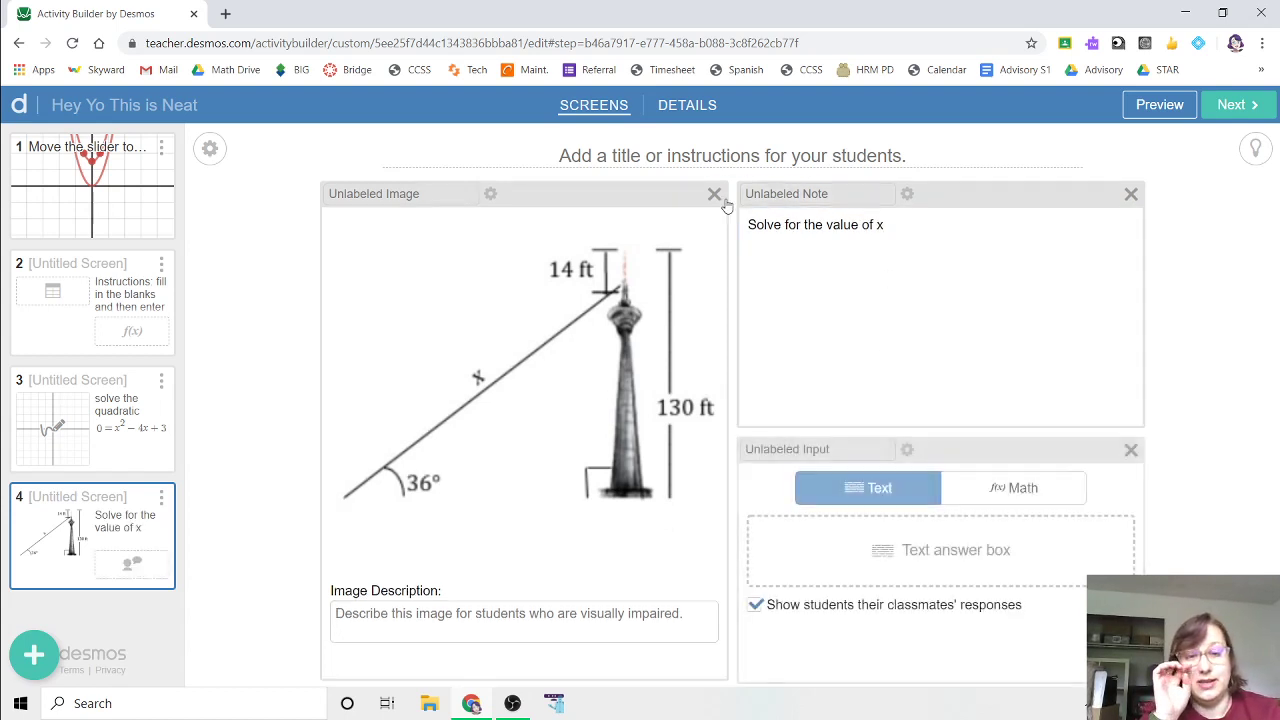
pyautogui.click(1032, 500)
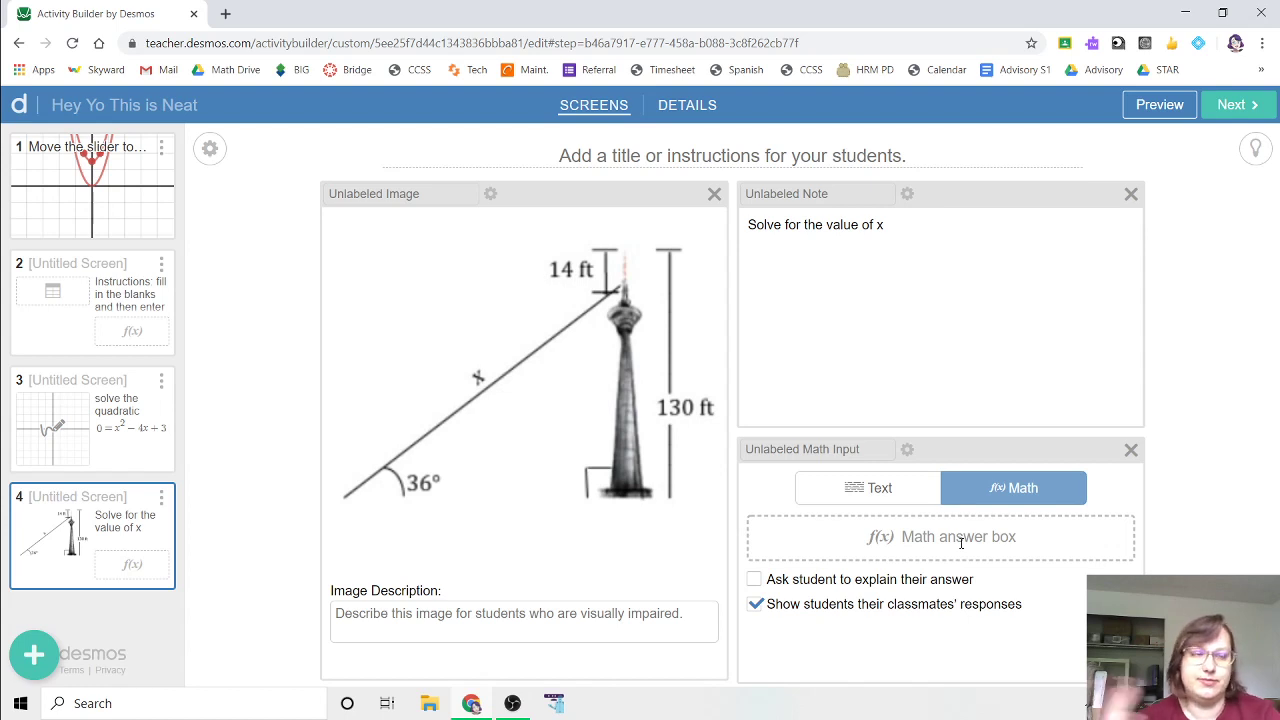
pyautogui.click(757, 604)
pyautogui.click(755, 579)
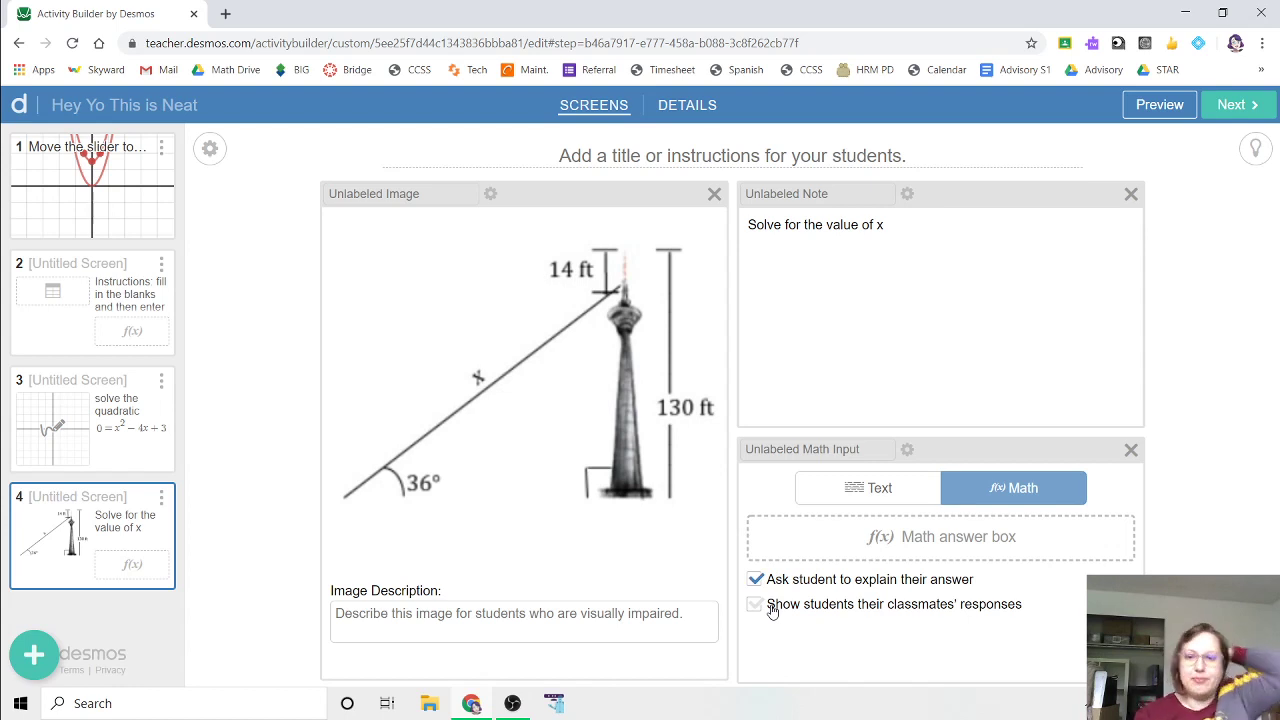
# - Fill in the image description with "A picuture of the space needle which has a height 130 ft, needle high"
pyautogui.click(505, 628)
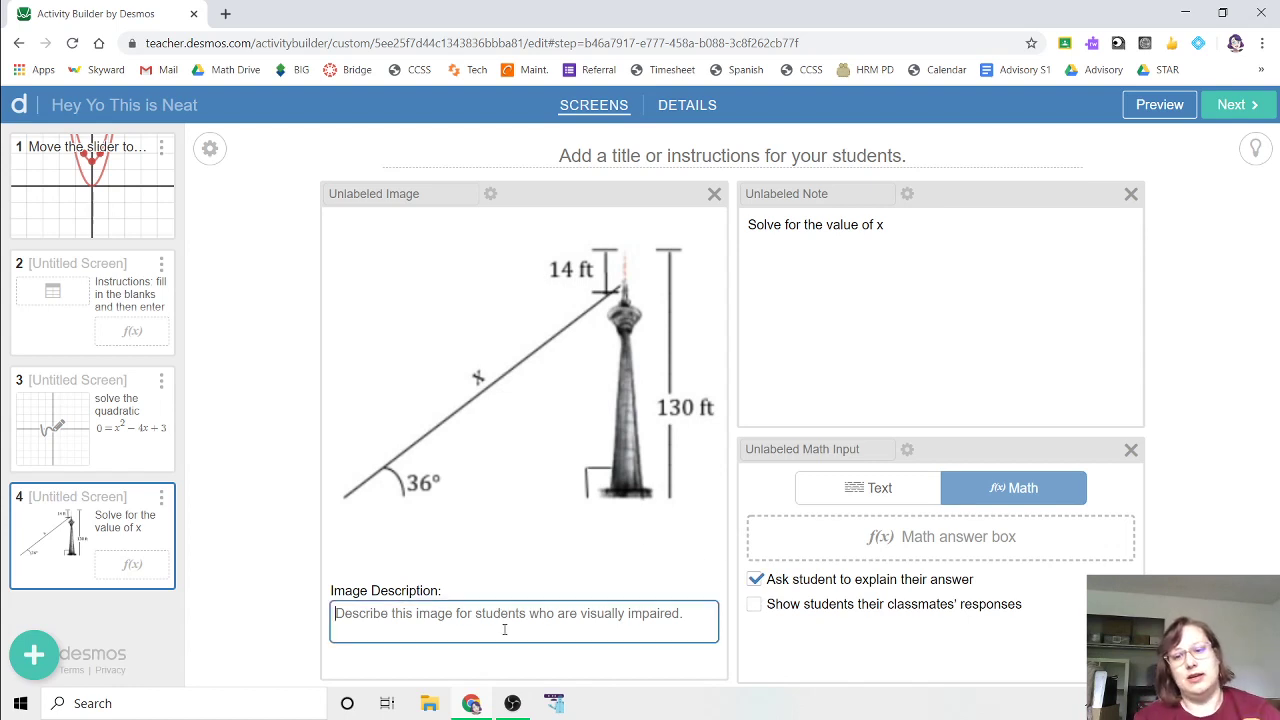
pyautogui.write('A')
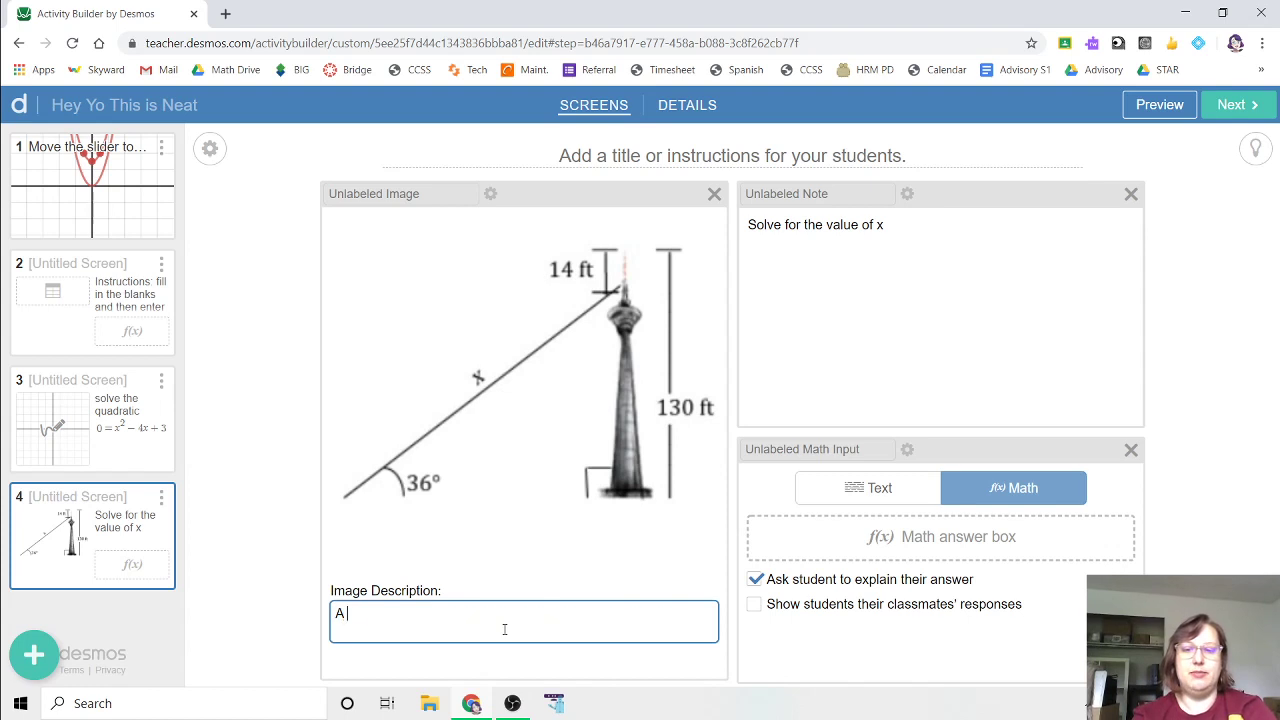
pyautogui.press('BackSpace')
pyautogui.press('BackSpace')
pyautogui.press('BackSpace')
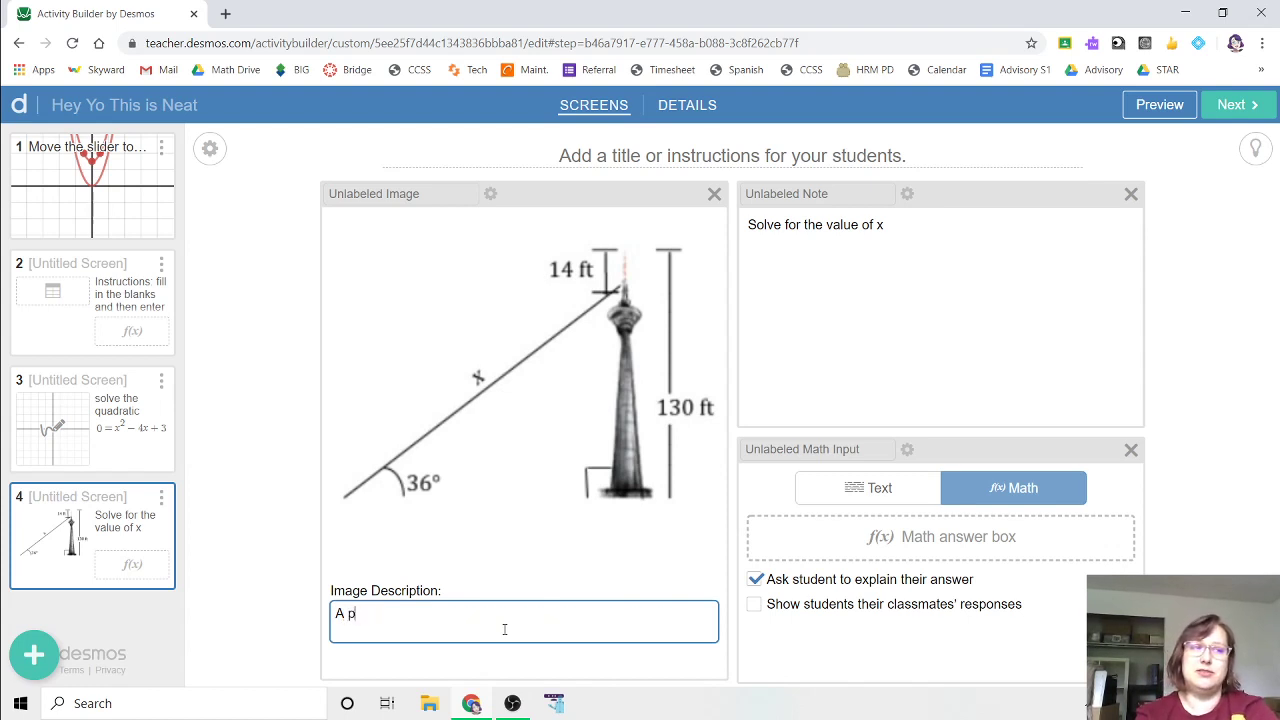
pyautogui.write('icure')
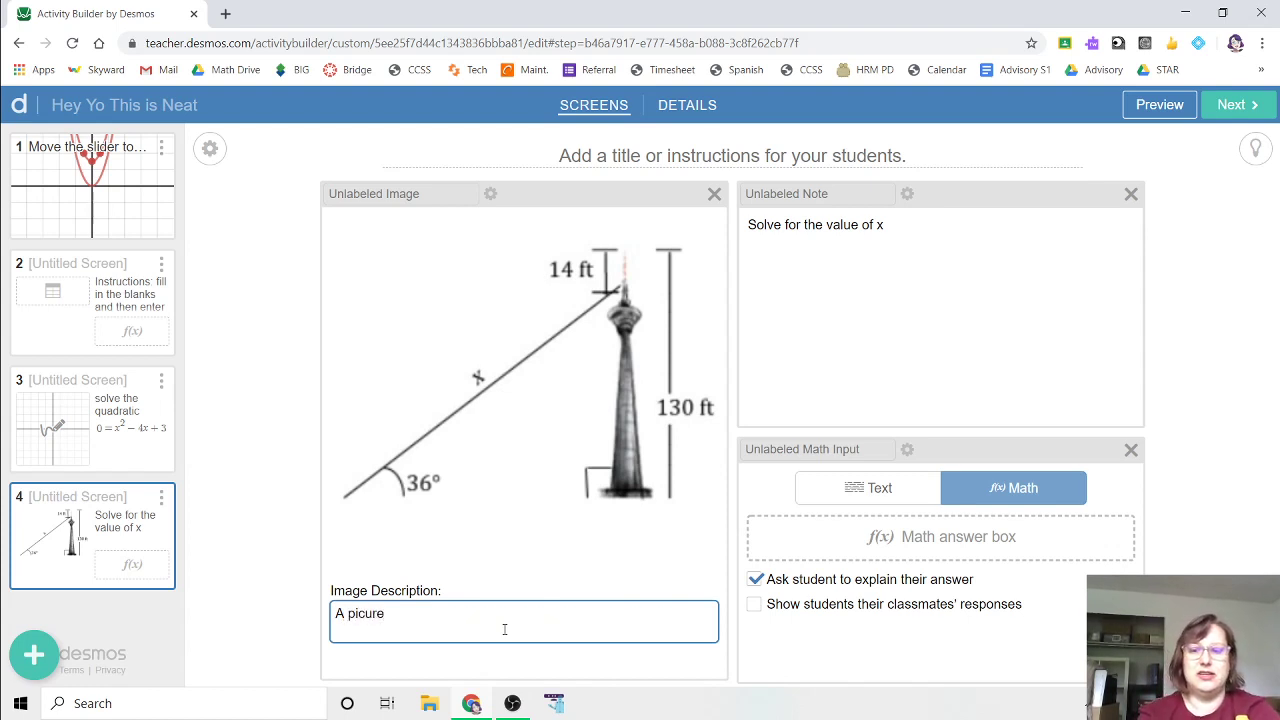
pyautogui.press('BackSpace')
pyautogui.press('BackSpace')
pyautogui.write('ture of the')
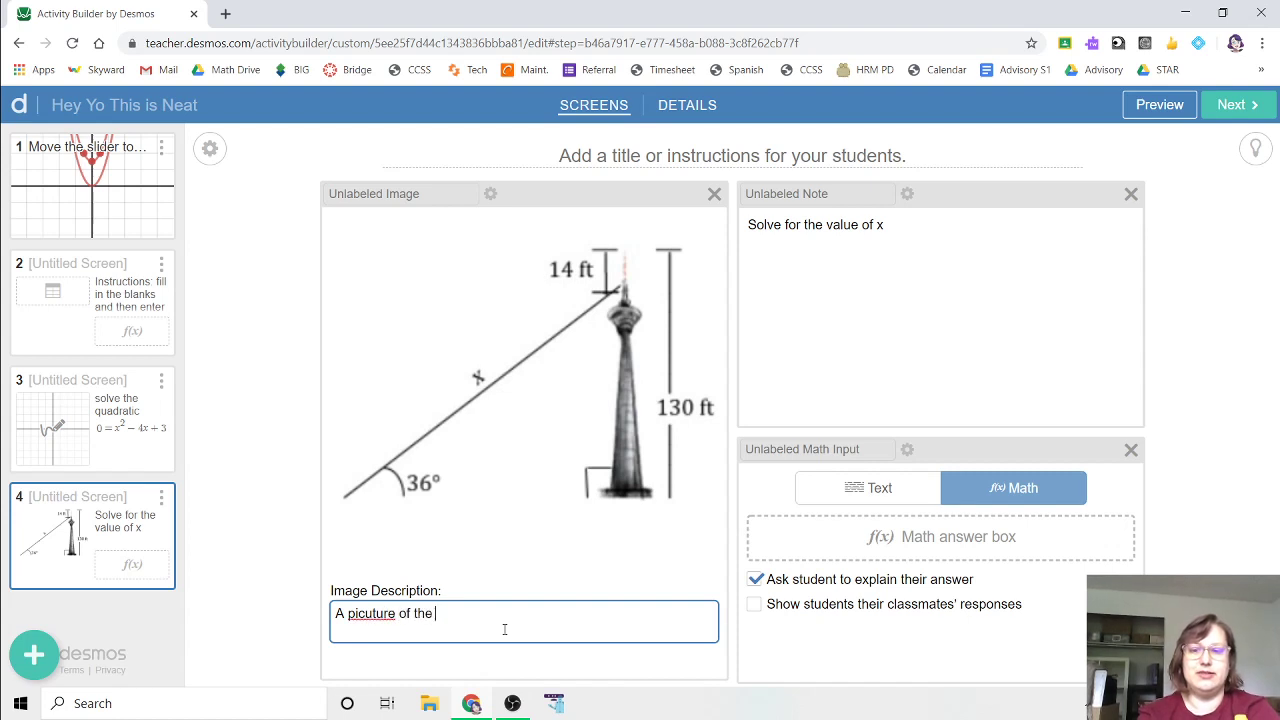
pyautogui.write(' space')
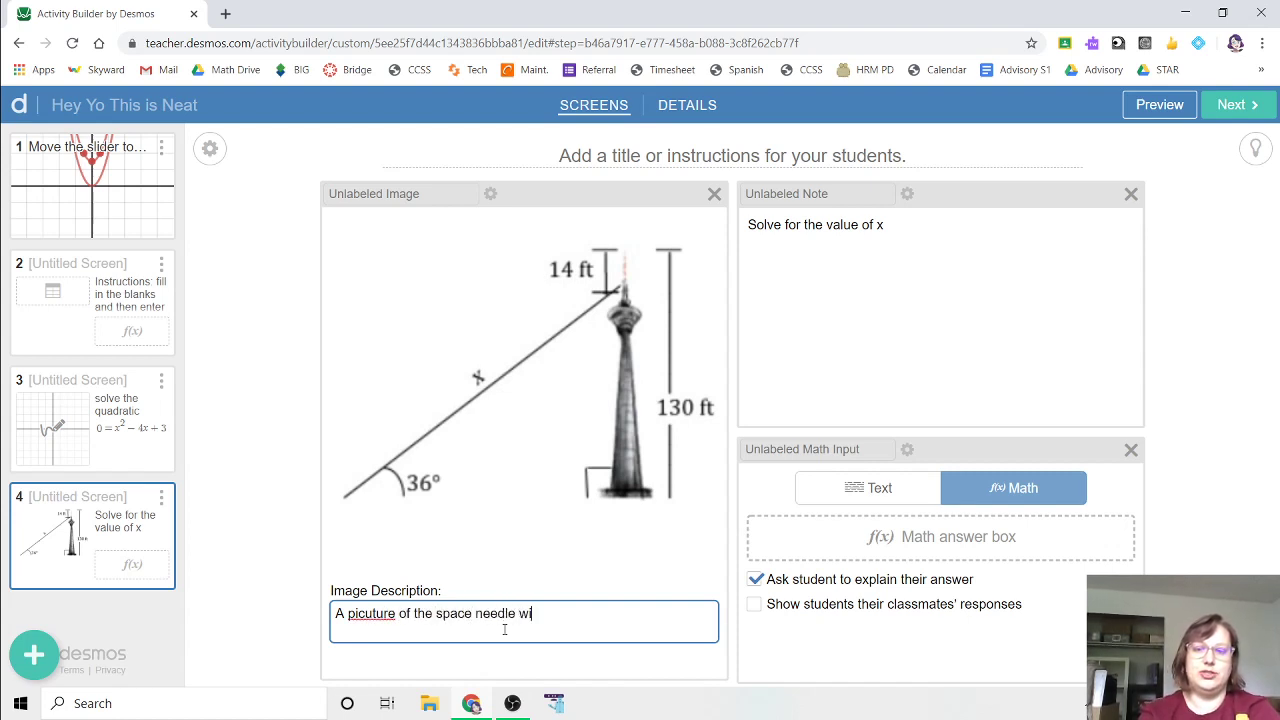
pyautogui.write(' needle which has a he')
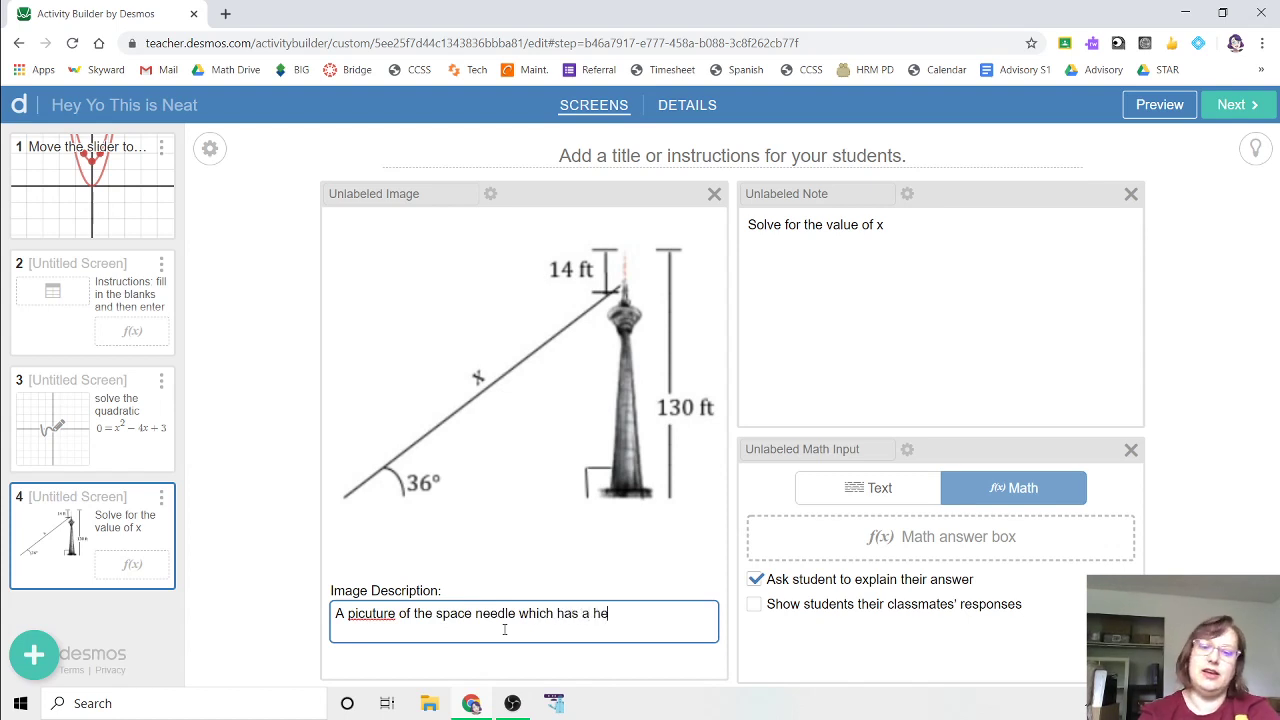
pyautogui.write('ight 130 ft,')
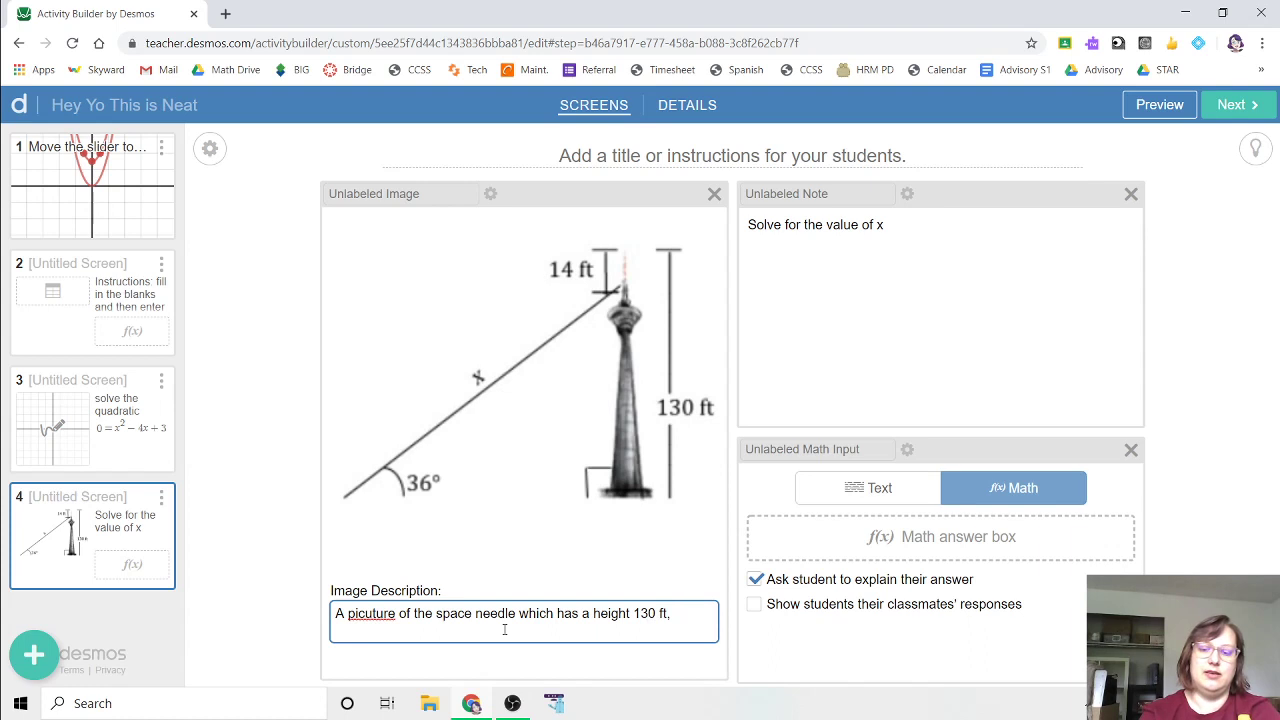
pyautogui.write('eedle')
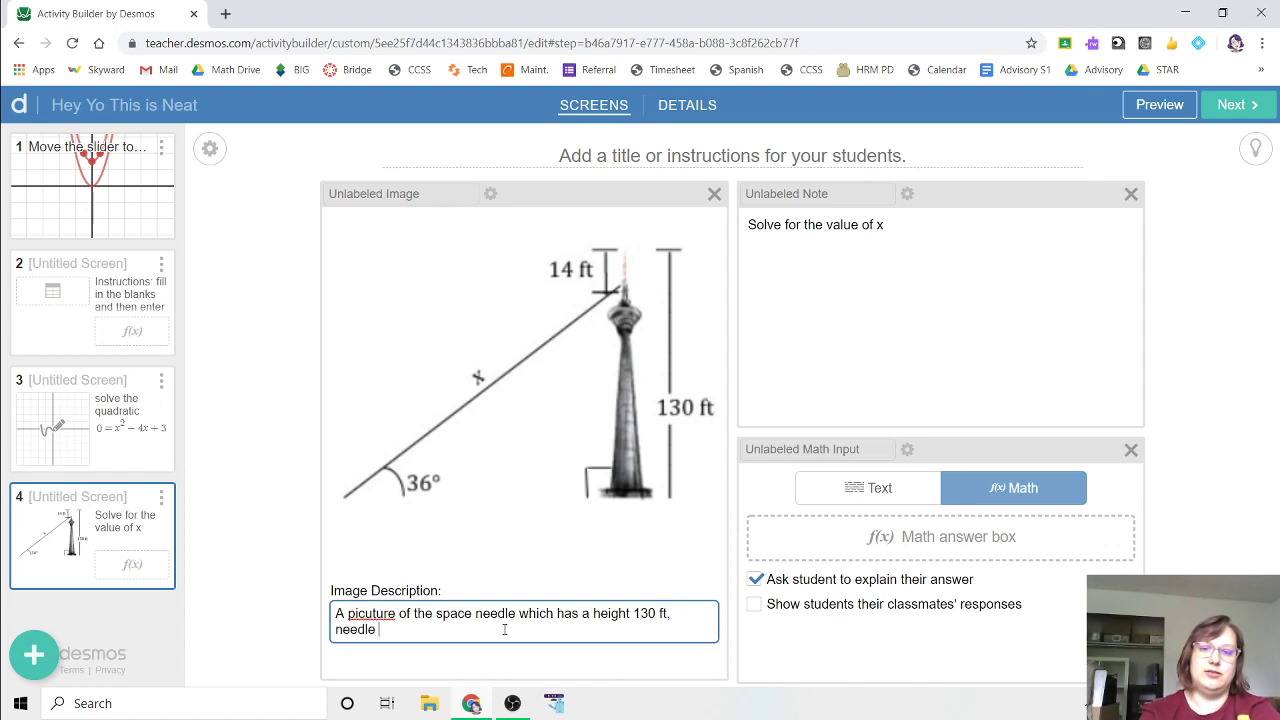
pyautogui.write(' high')
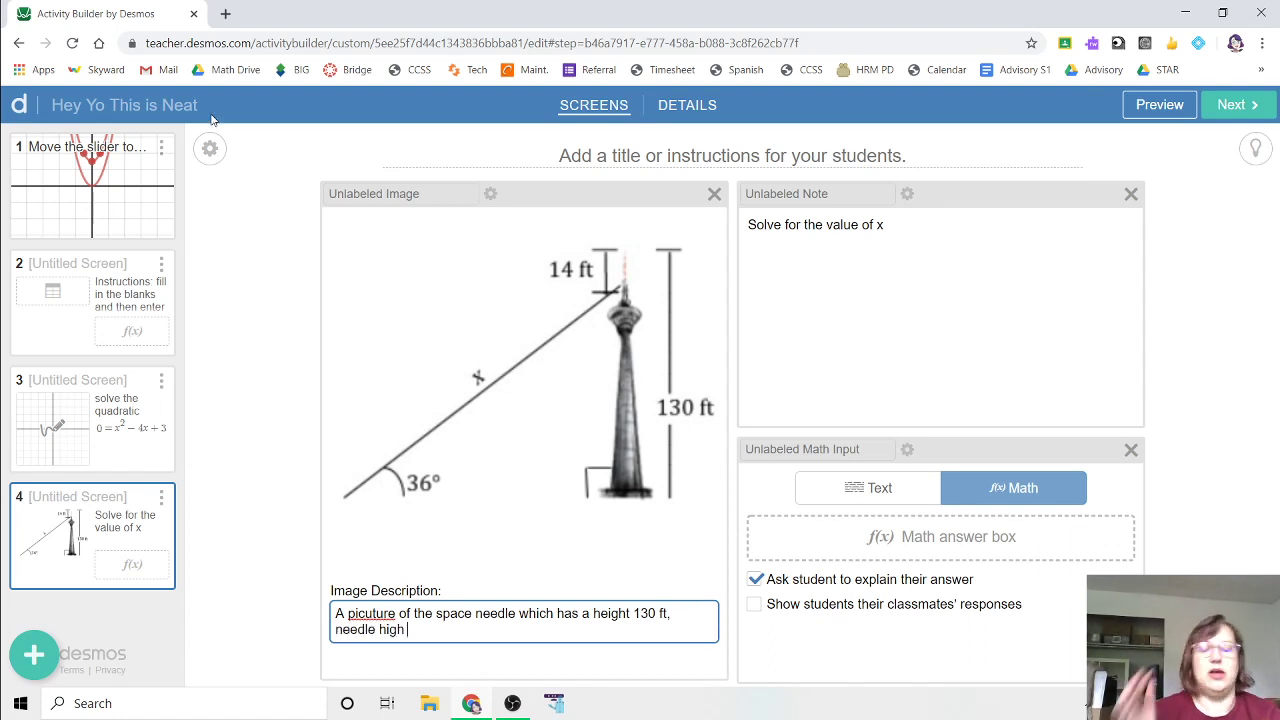
# - Correct the misspelled word in the tower image description to "picture"
pyautogui.rightClick(363, 615)
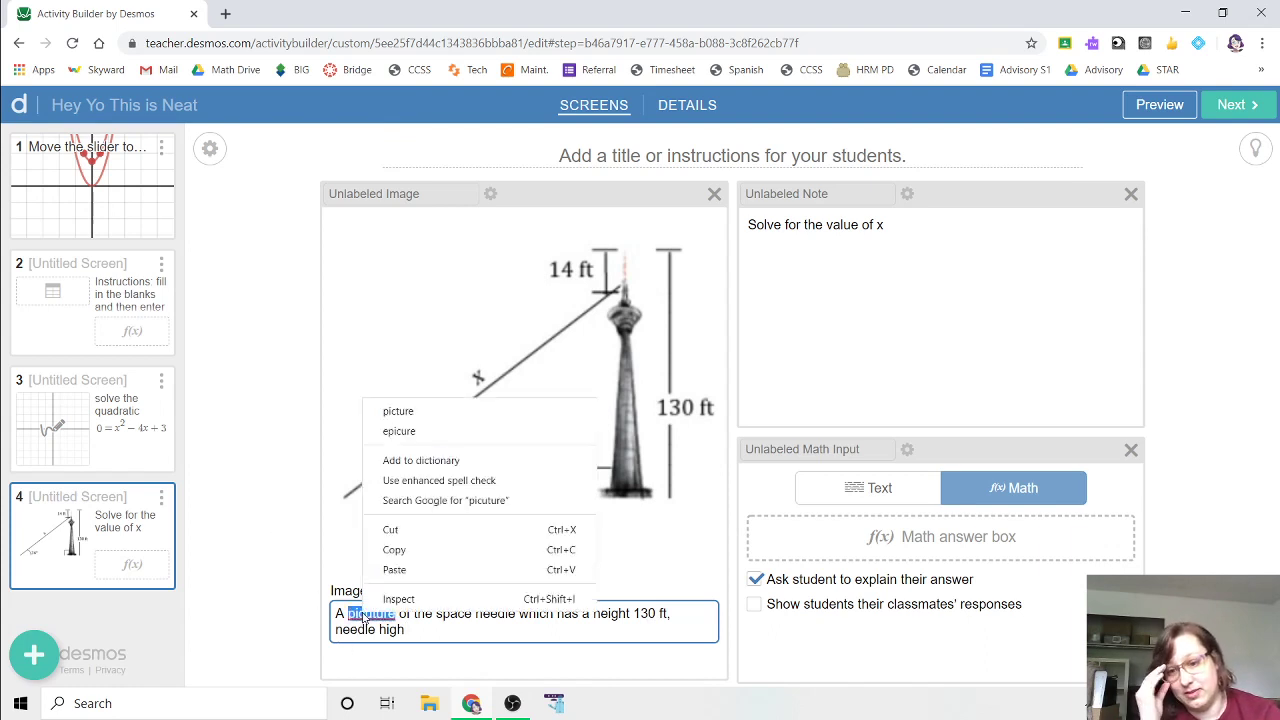
pyautogui.click(437, 412)
pyautogui.click(284, 462)
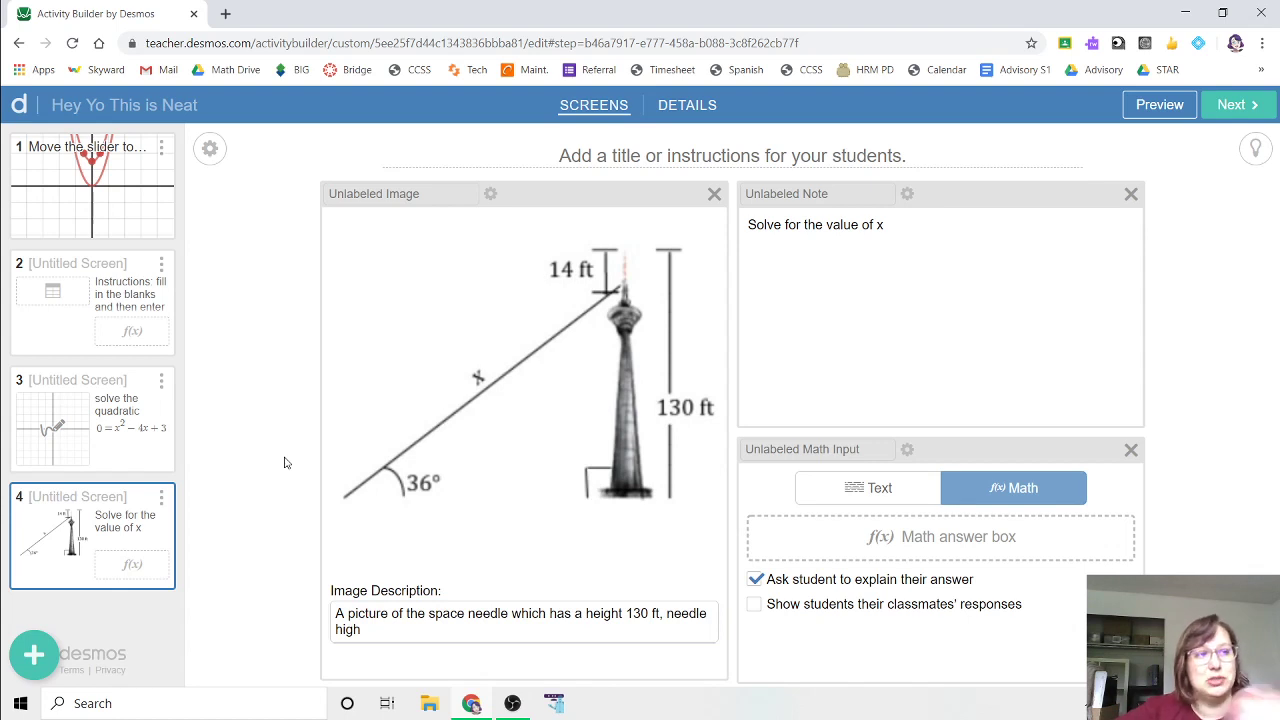
# - Add a fifth screen containing a multiple choice component, a note and a media component
pyautogui.click(33, 656)
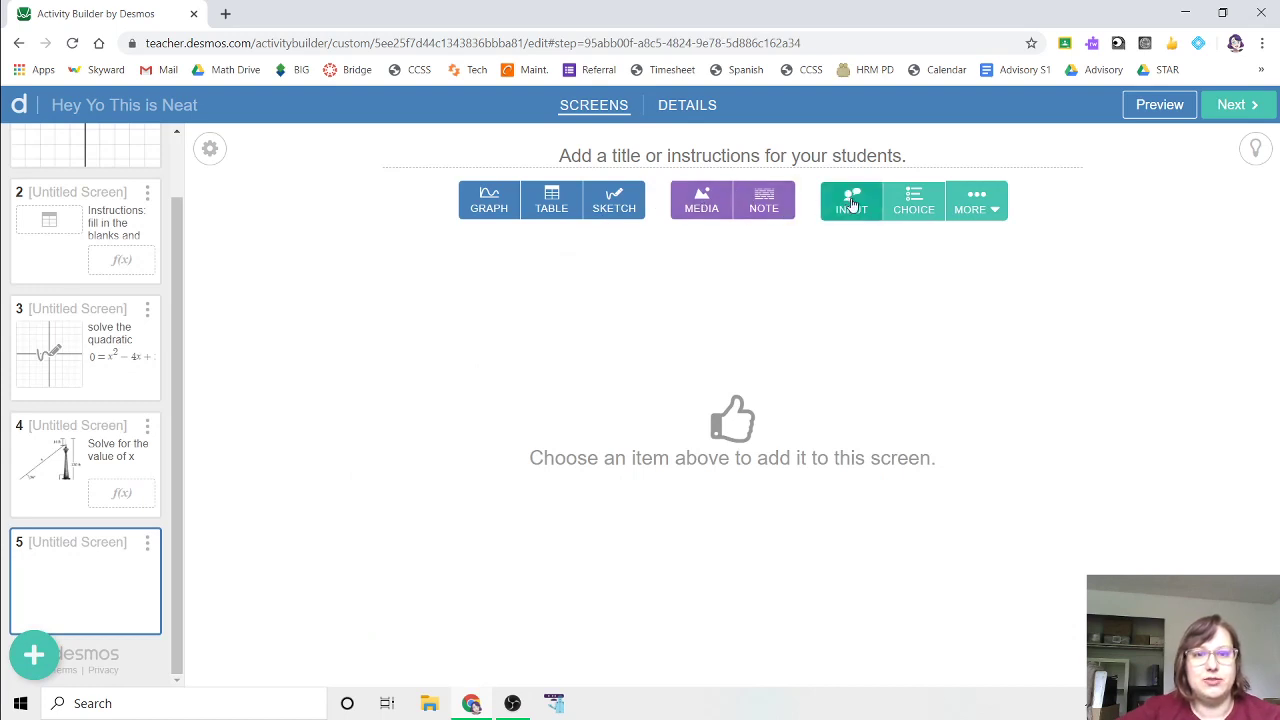
pyautogui.click(914, 205)
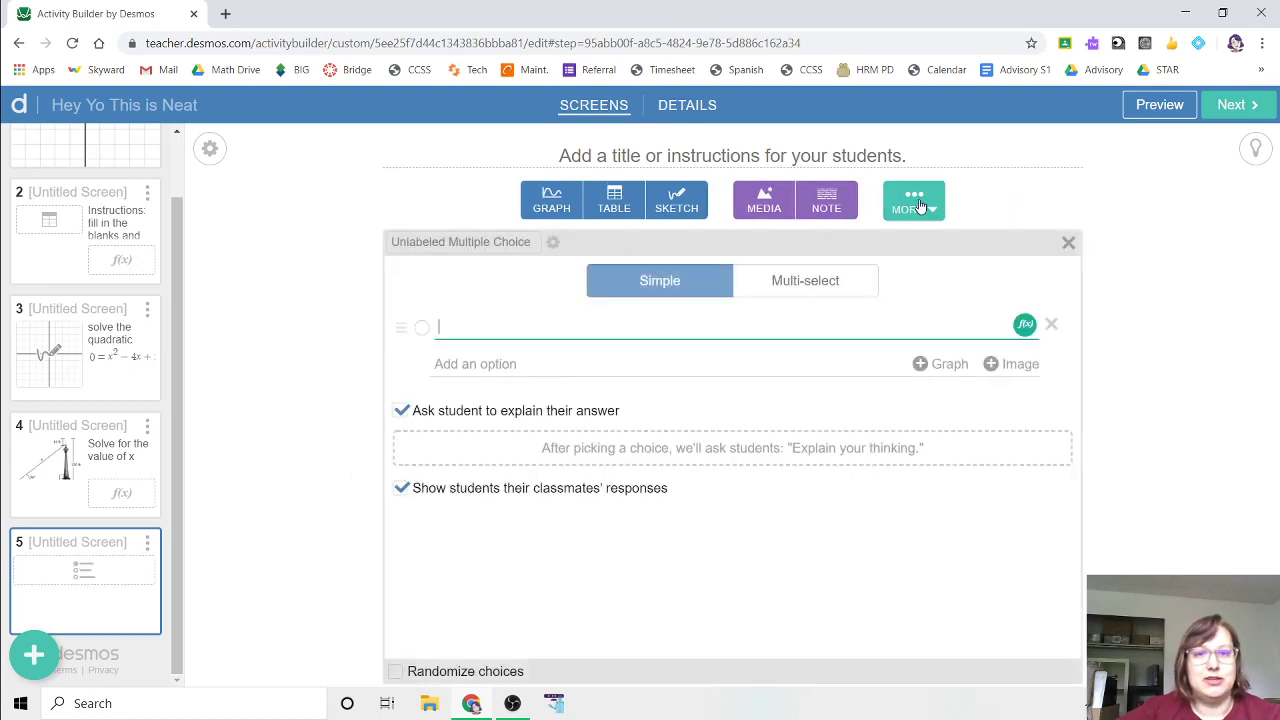
pyautogui.click(826, 200)
pyautogui.click(775, 200)
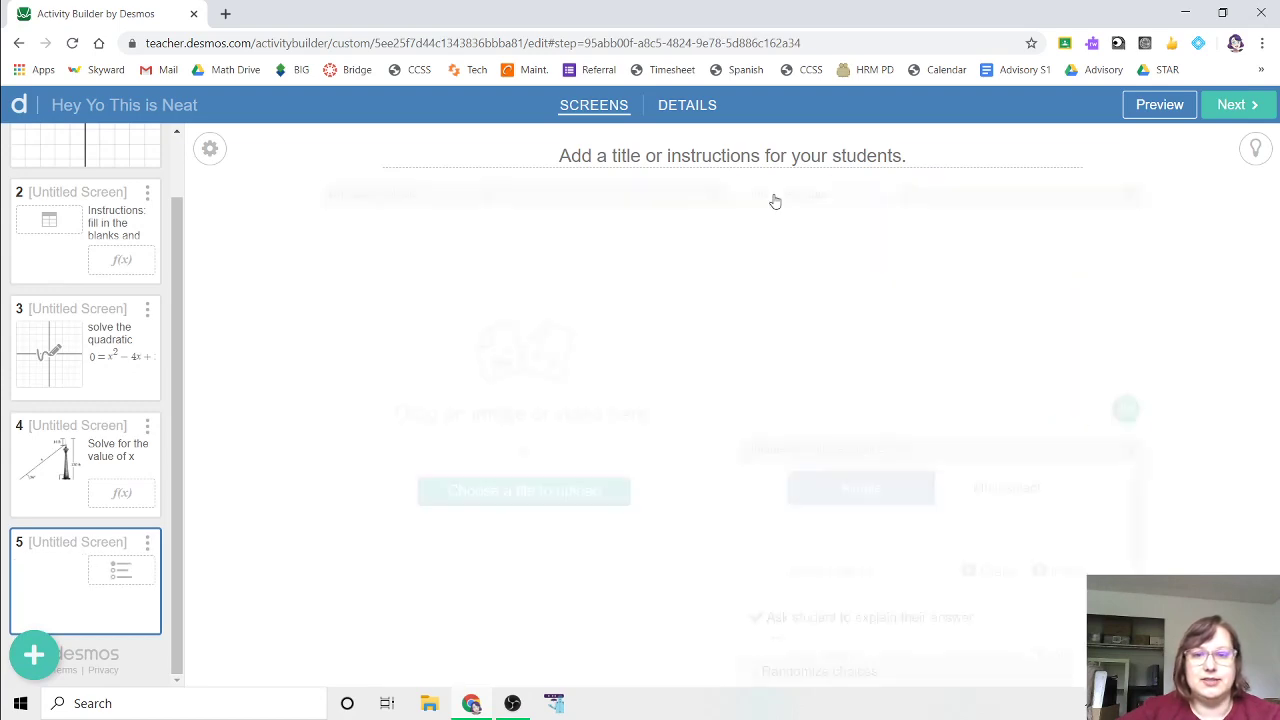
# - Upload the Blueprint image from the Downloads folder into the fifth screen's media component
pyautogui.click(484, 490)
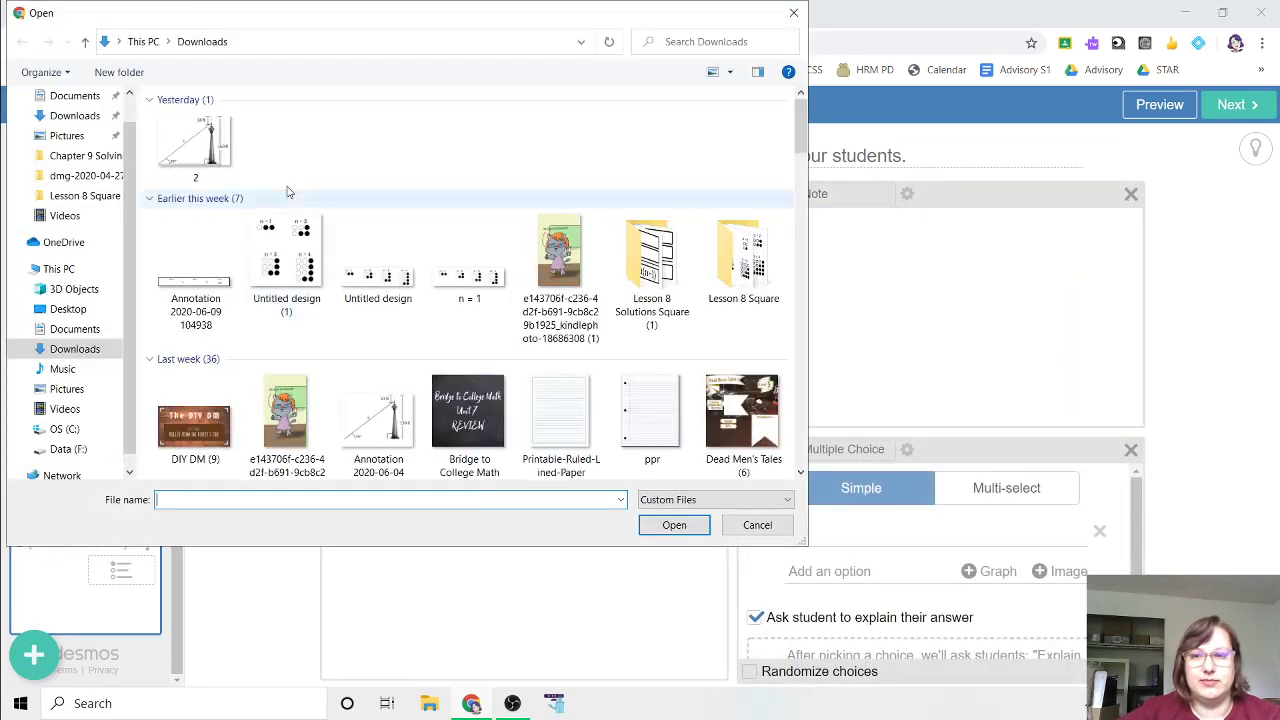
pyautogui.scroll(-3, 540, 260)
pyautogui.scroll(-5, 535, 266)
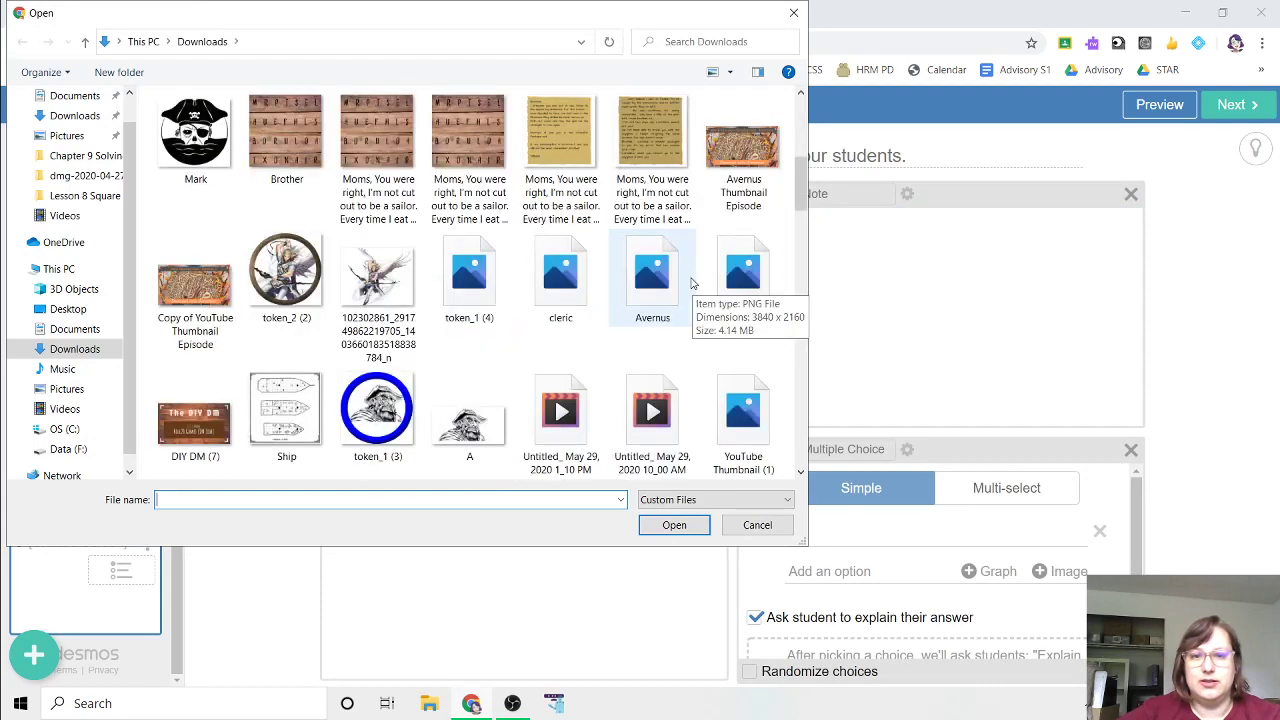
pyautogui.doubleClick(652, 290)
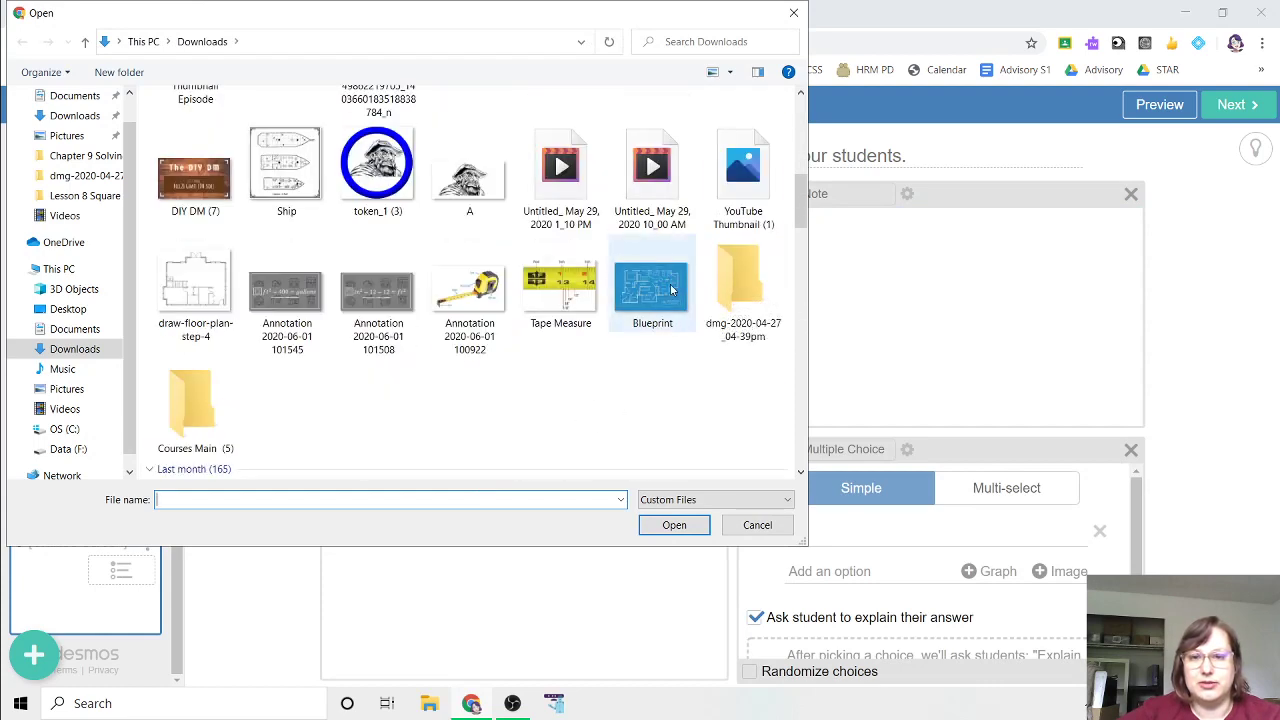
# - Write "The total area of this first level is 300 ft²." in the note, entering ft² as a math expression
pyautogui.click(938, 306)
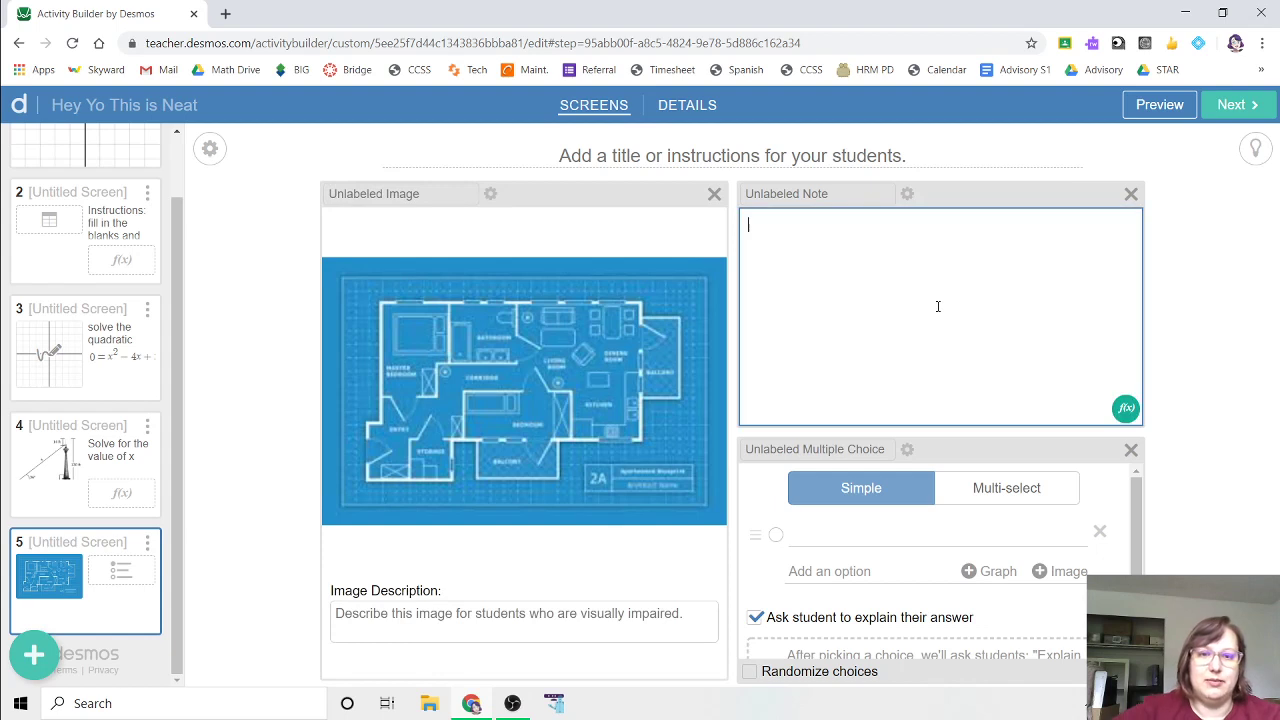
pyautogui.write('The total ')
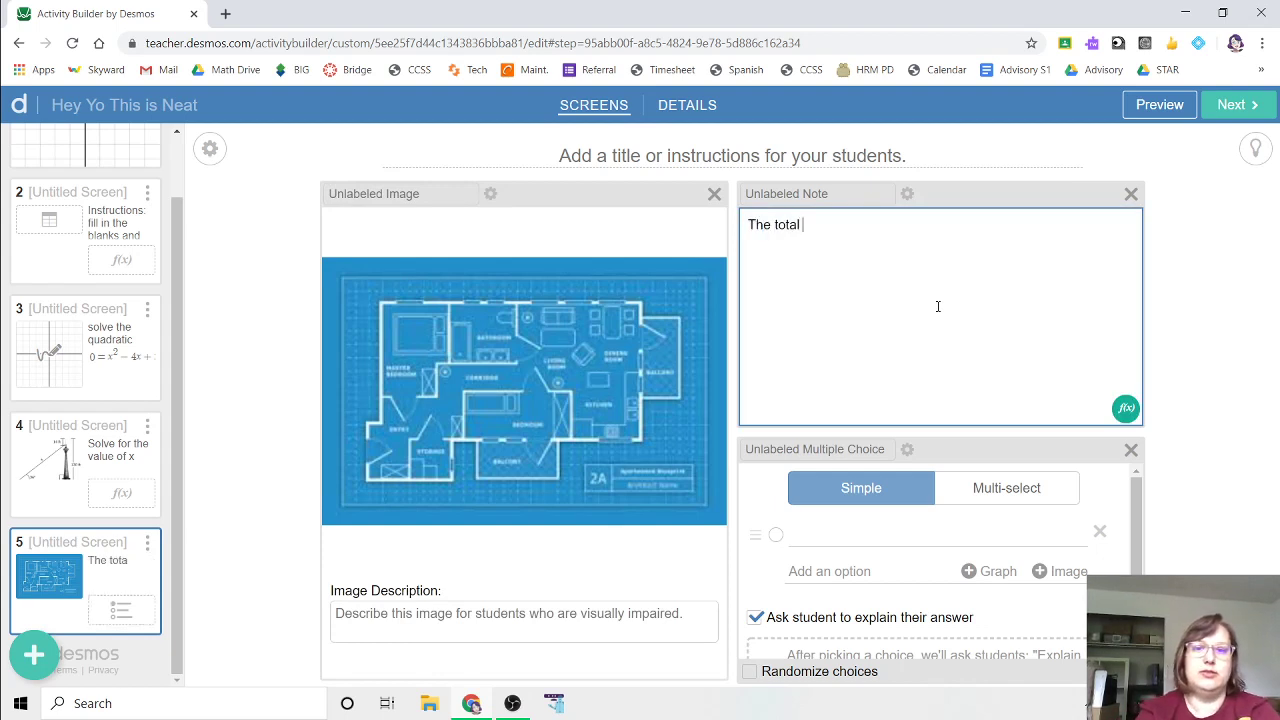
pyautogui.write('area of this')
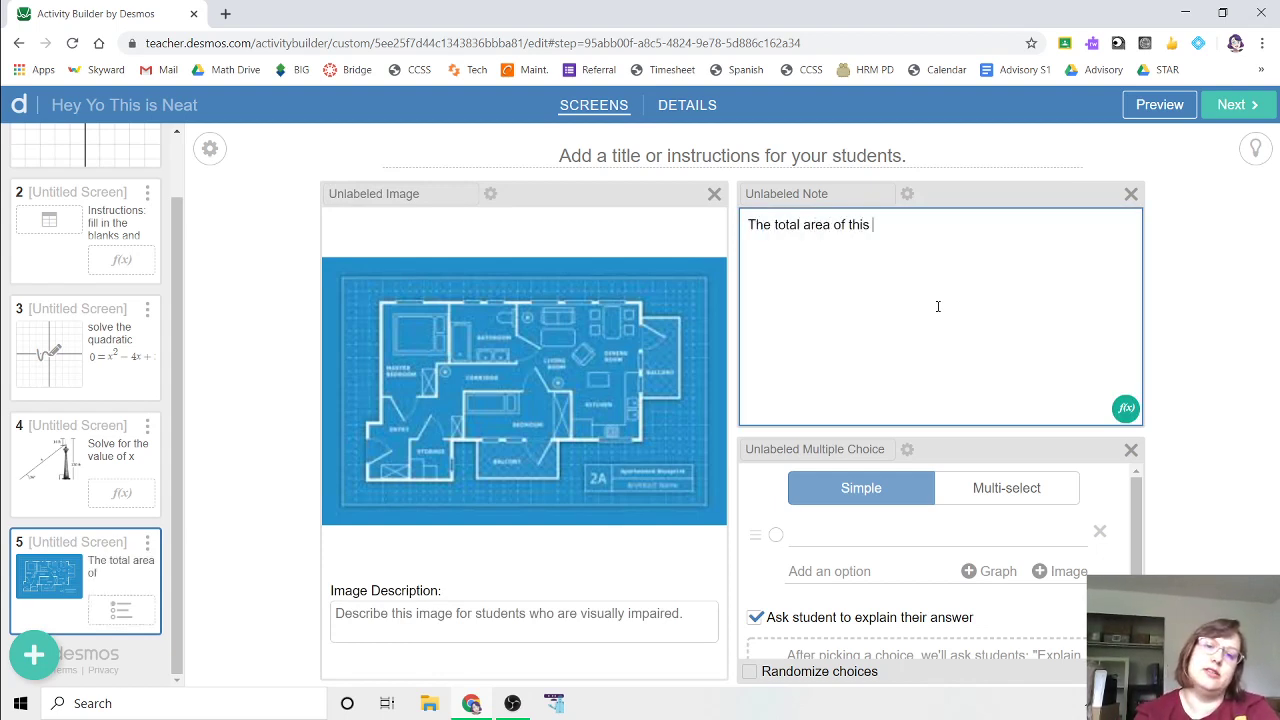
pyautogui.write(' first le')
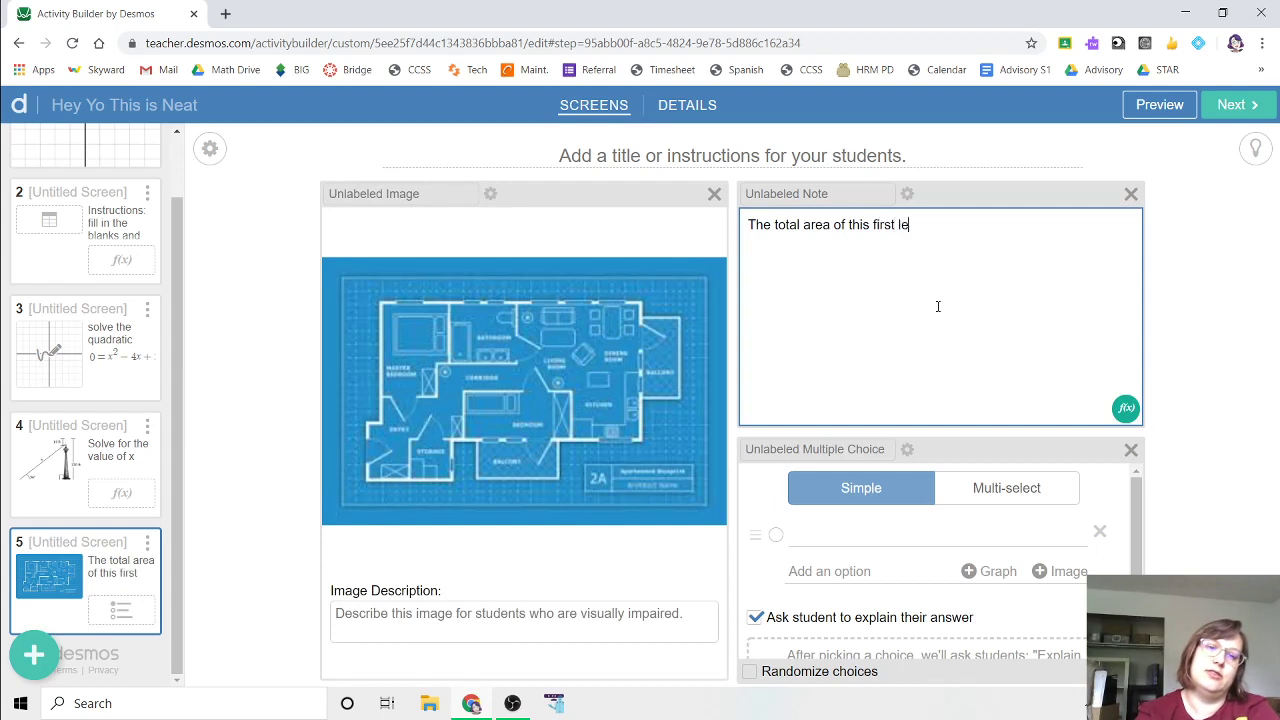
pyautogui.write('vel is 300')
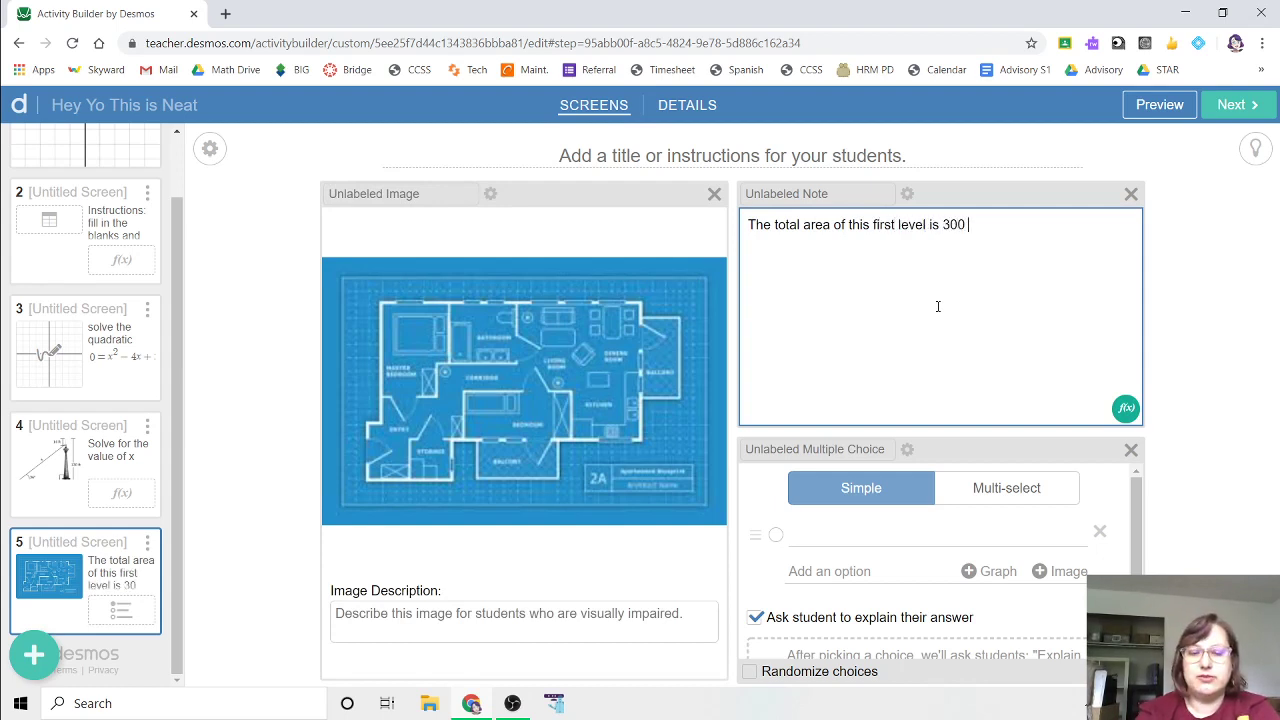
pyautogui.write(' st')
pyautogui.press('BackSpace')
pyautogui.press('BackSpace')
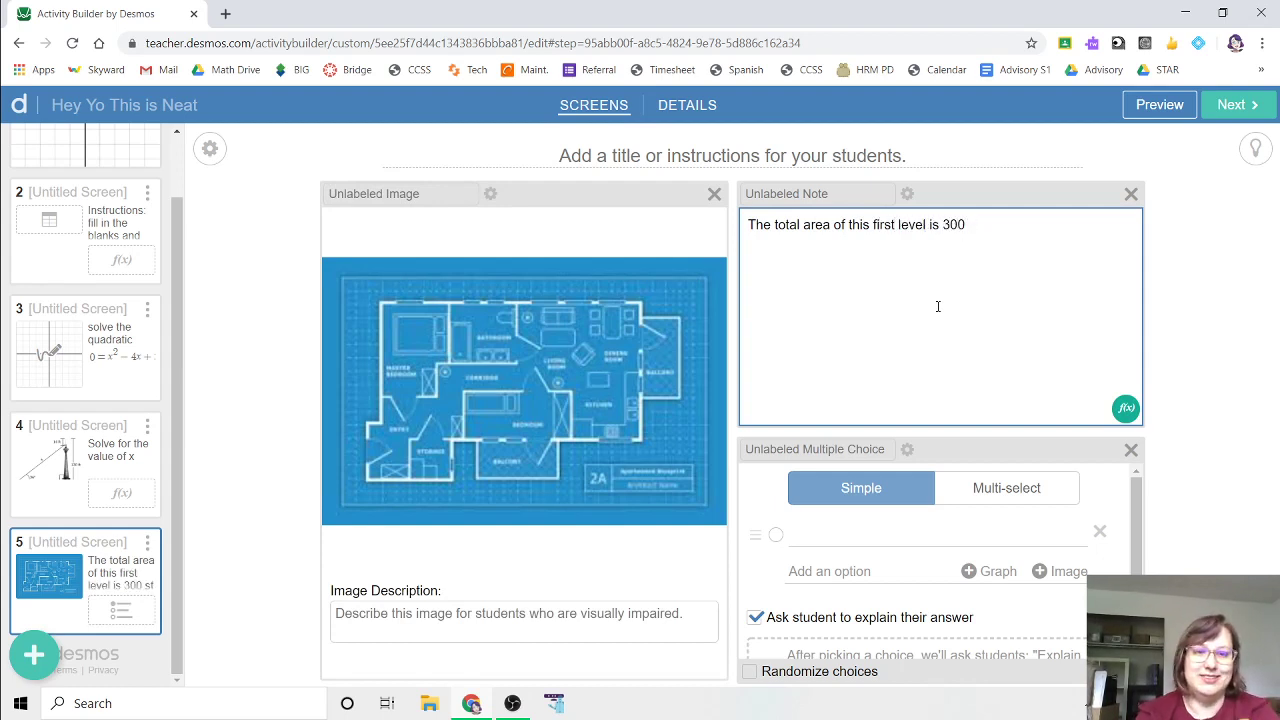
pyautogui.click(1127, 410)
pyautogui.write('ft^2')
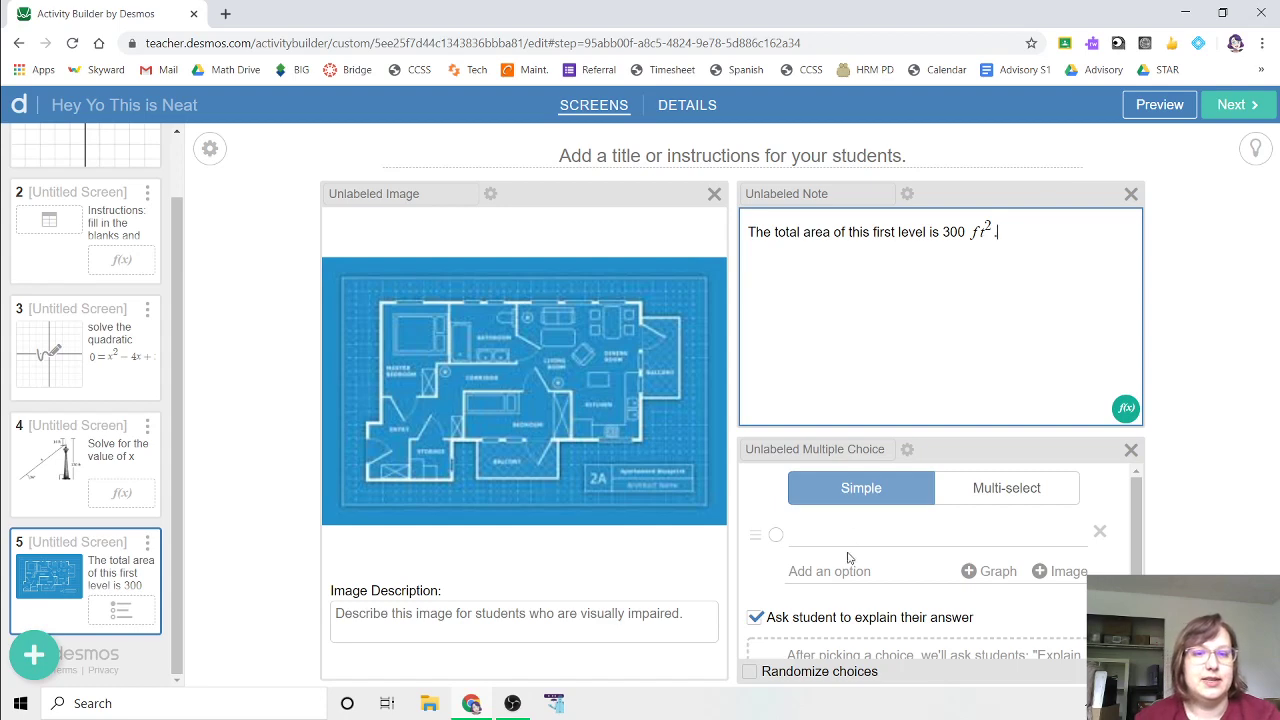
# - Enter "True" and "False" as the two options of the multiple choice question
pyautogui.click(814, 532)
pyautogui.write('True')
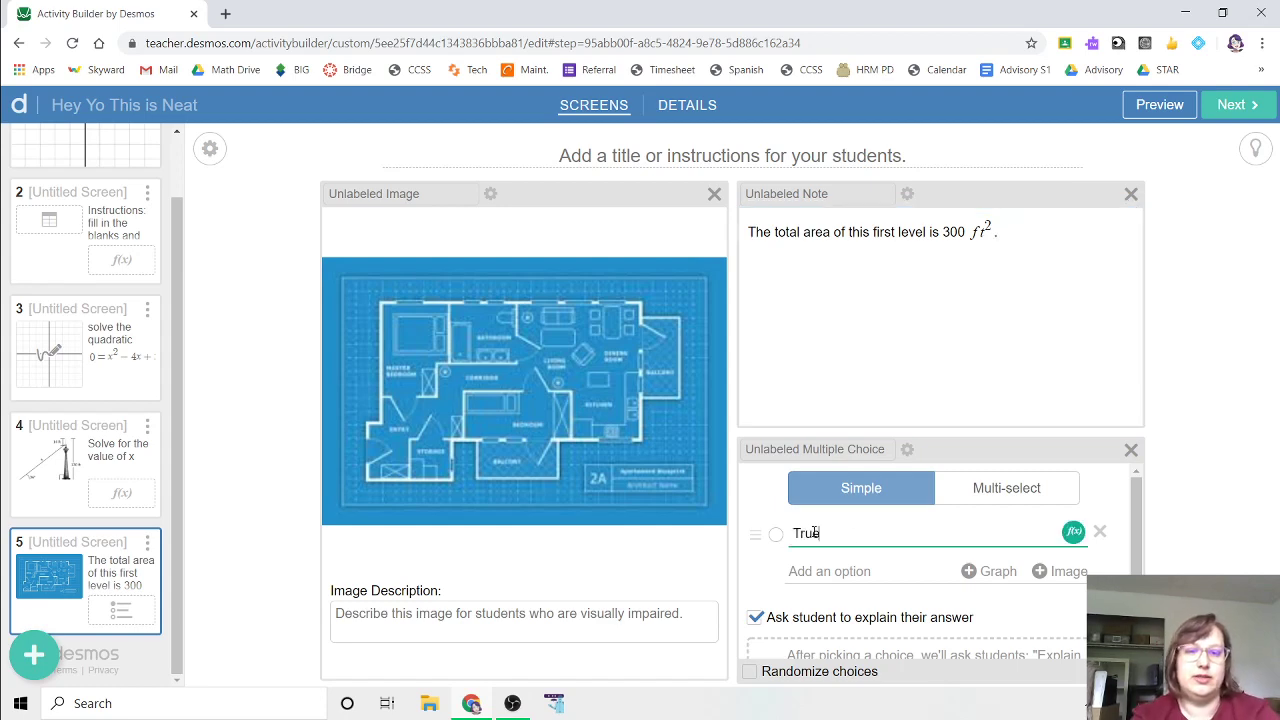
pyautogui.click(800, 576)
pyautogui.write('Tal')
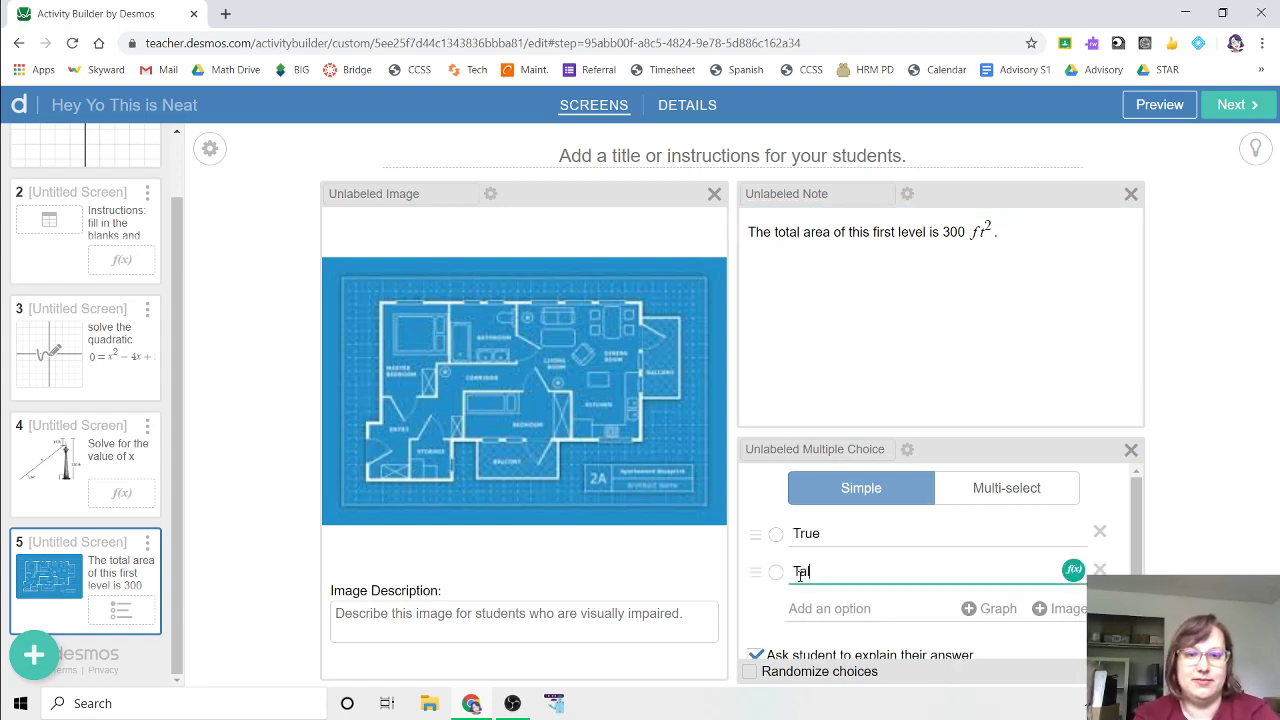
pyautogui.press('BackSpace')
pyautogui.press('BackSpace')
pyautogui.press('BackSpace')
pyautogui.write('False')
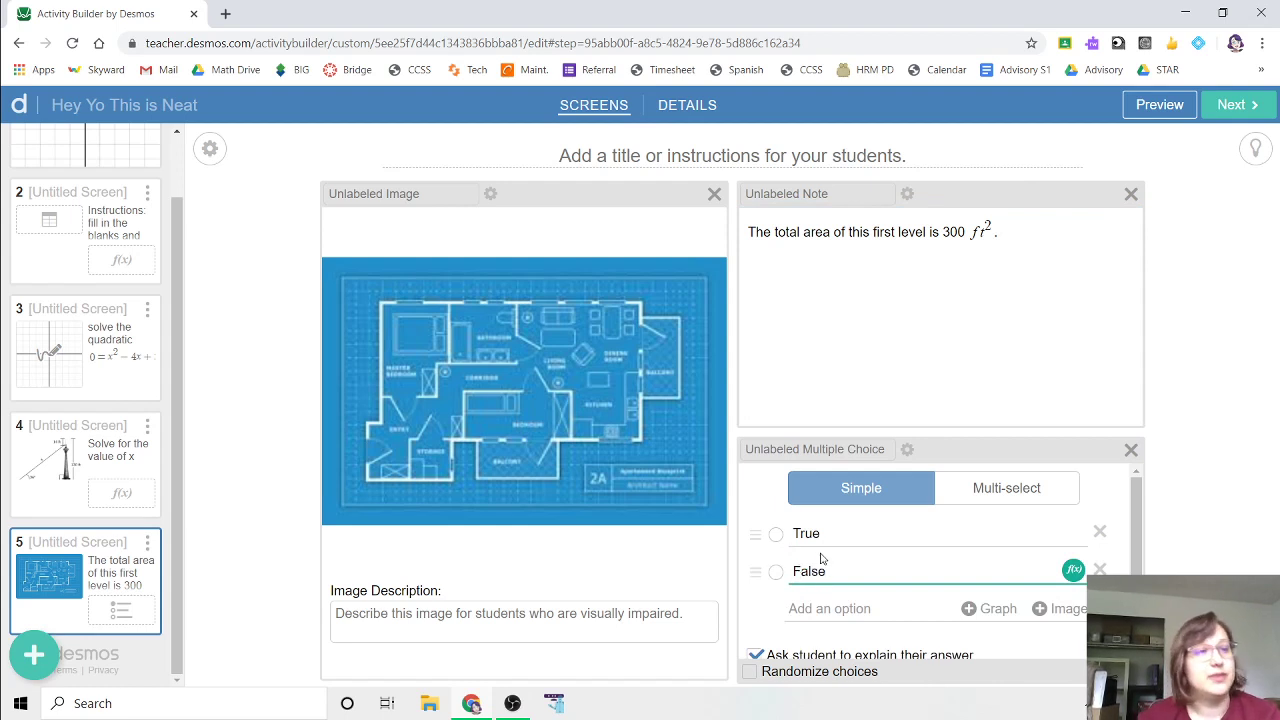
pyautogui.scroll(-1, 826, 562)
pyautogui.scroll(1, 826, 562)
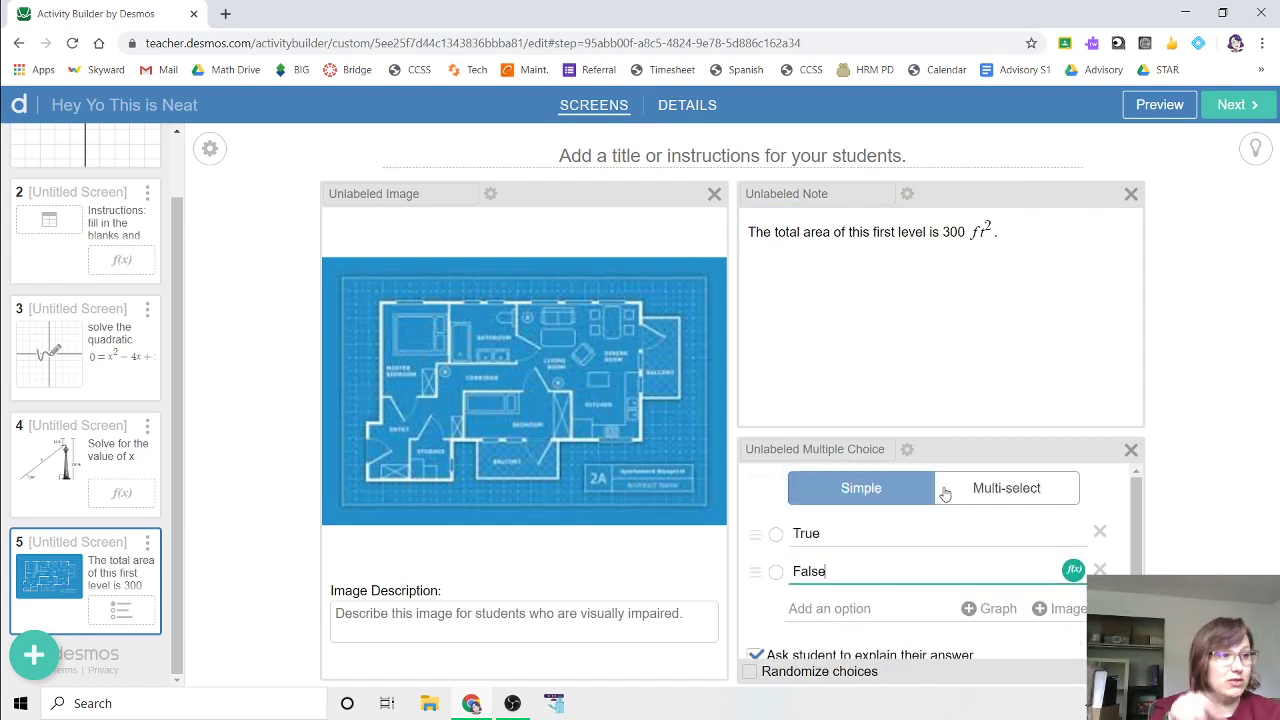
# - Try marking True as the correct answer in both the multi-select and simple choice modes
pyautogui.click(988, 487)
pyautogui.click(777, 534)
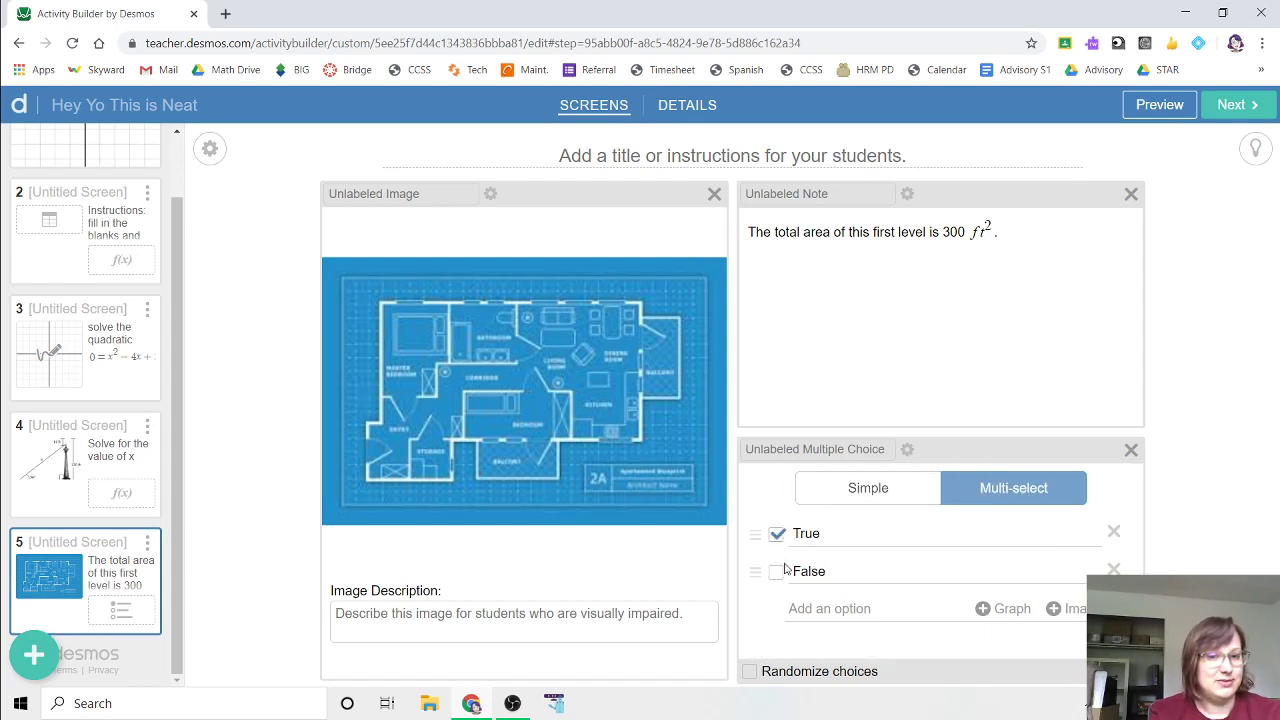
pyautogui.click(828, 498)
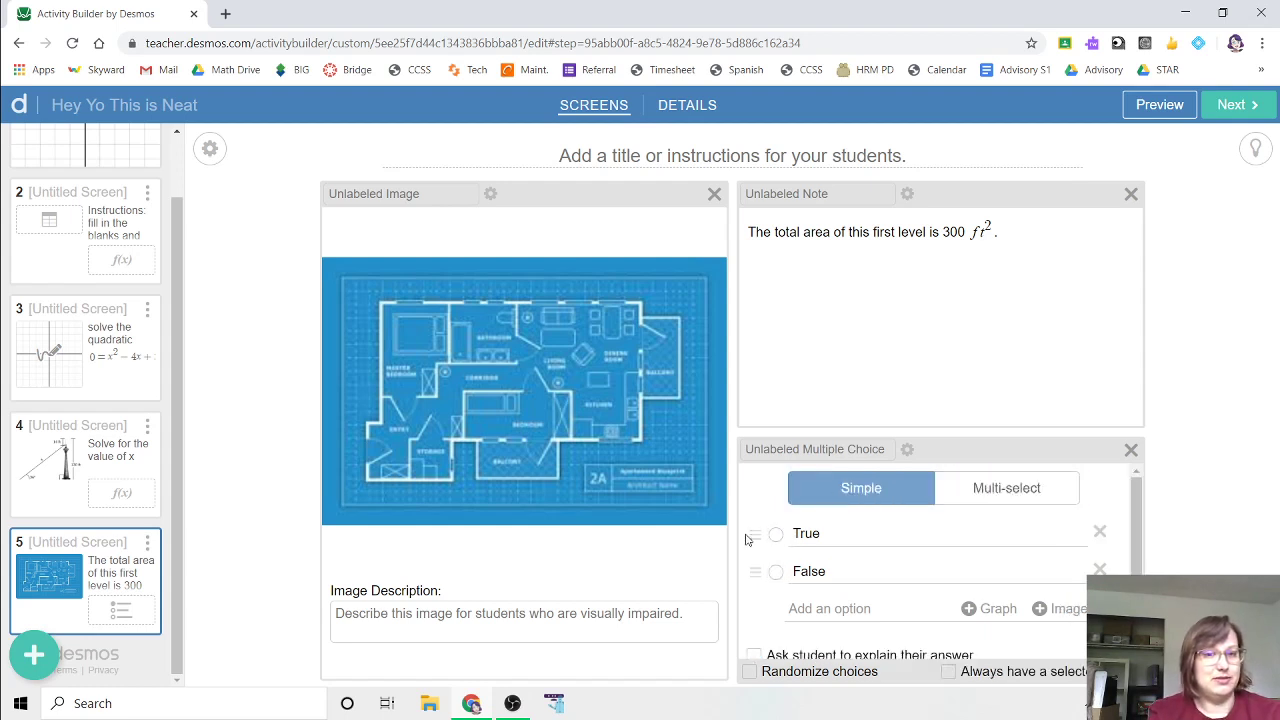
pyautogui.click(776, 571)
pyautogui.click(776, 534)
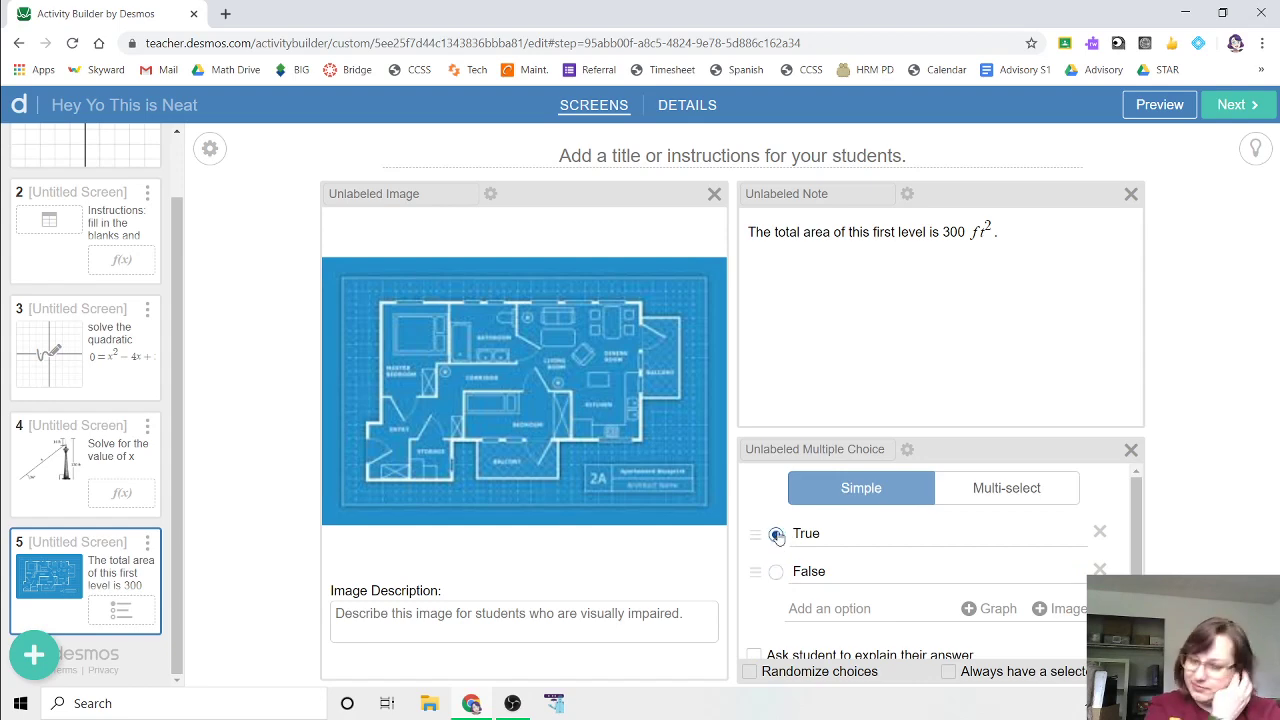
# - Try a graph option of y = sin(x) marked as the correct answer, and remove that option again
pyautogui.scroll(-1, 929, 514)
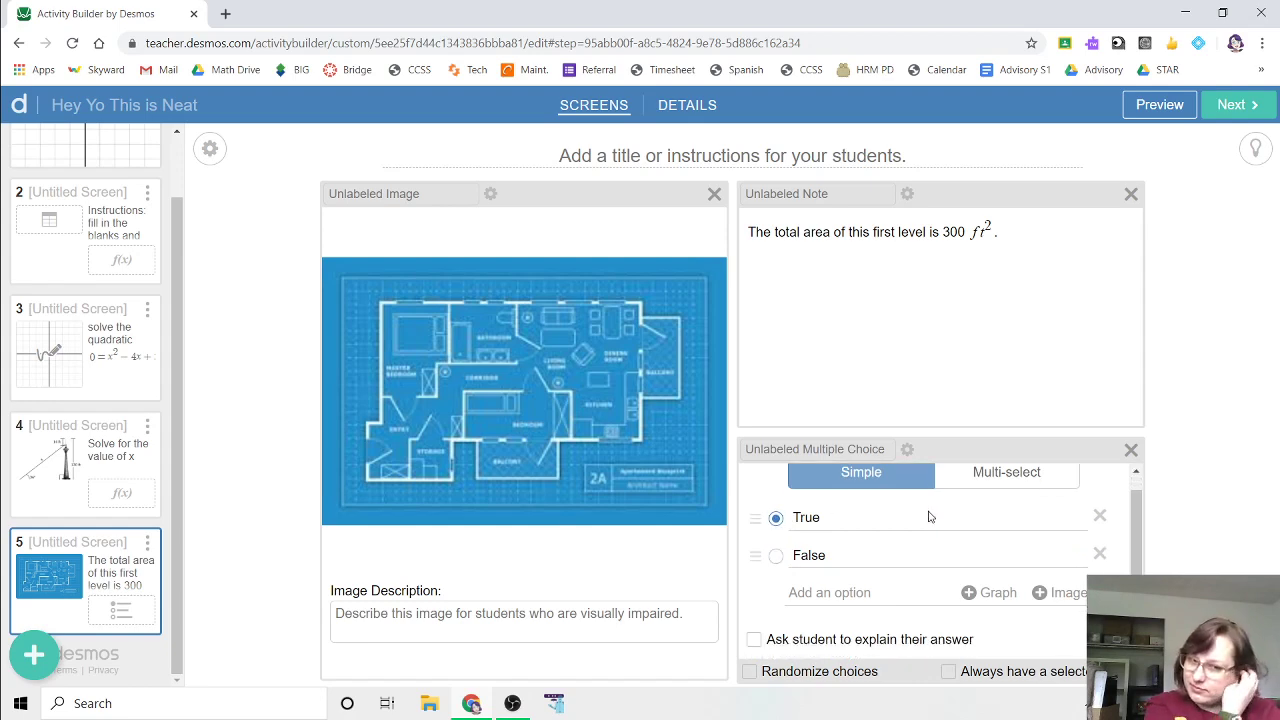
pyautogui.click(968, 592)
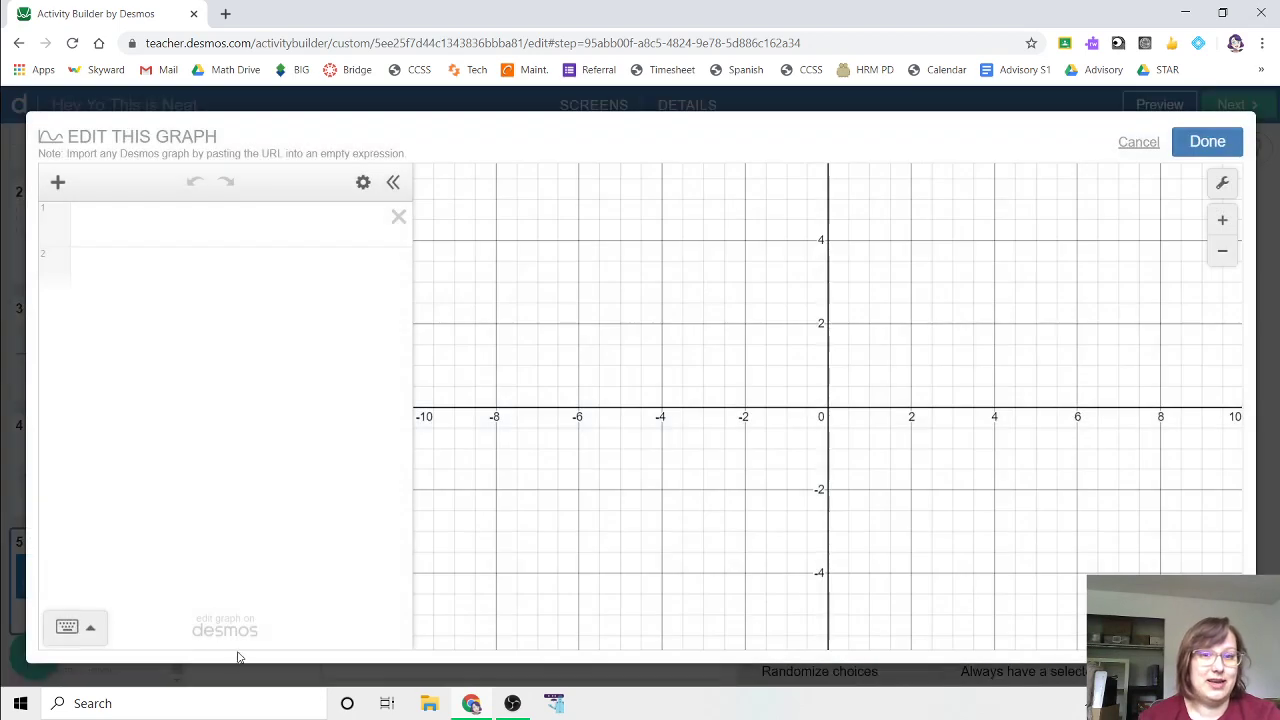
pyautogui.click(150, 234)
pyautogui.write('y')
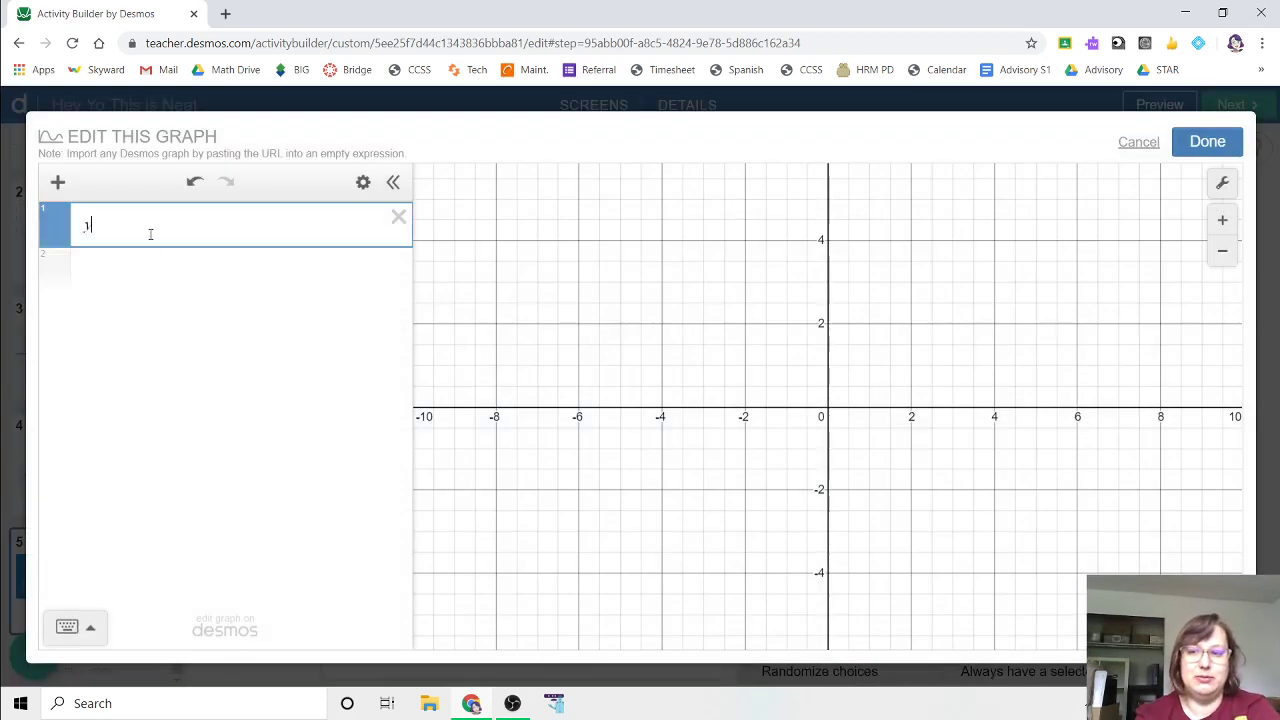
pyautogui.write('=sin(x)')
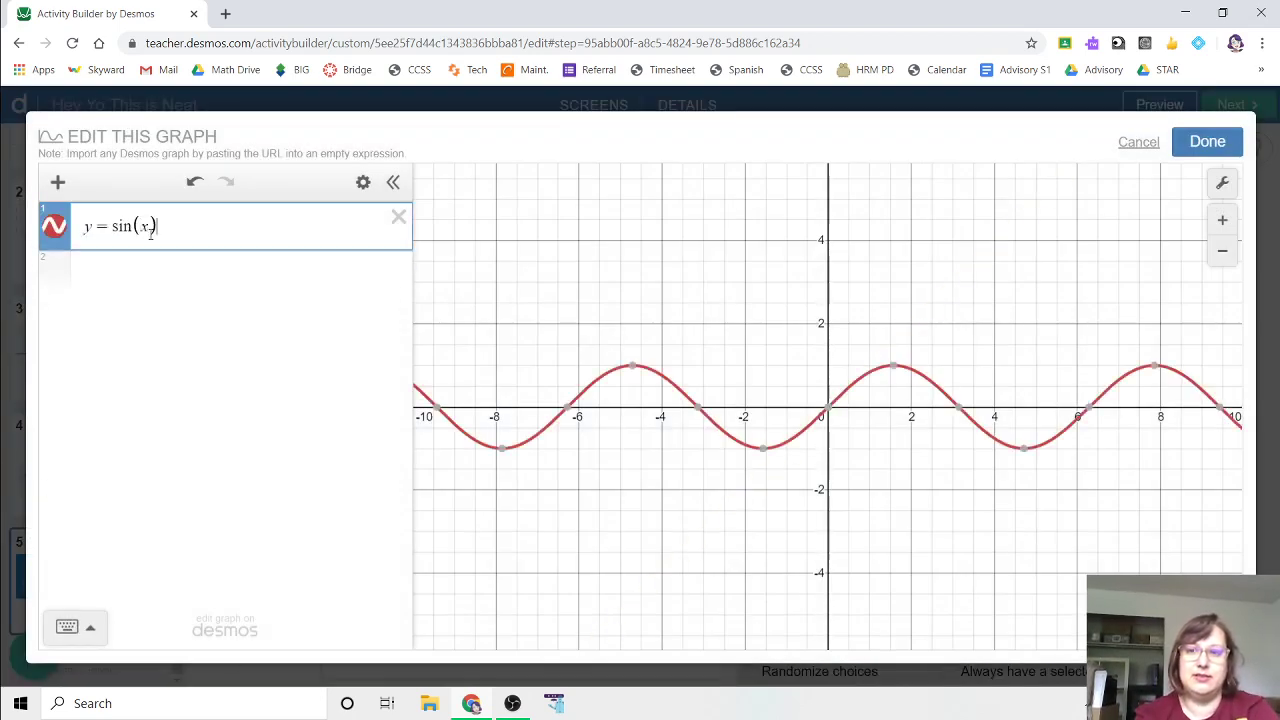
pyautogui.click(1207, 141)
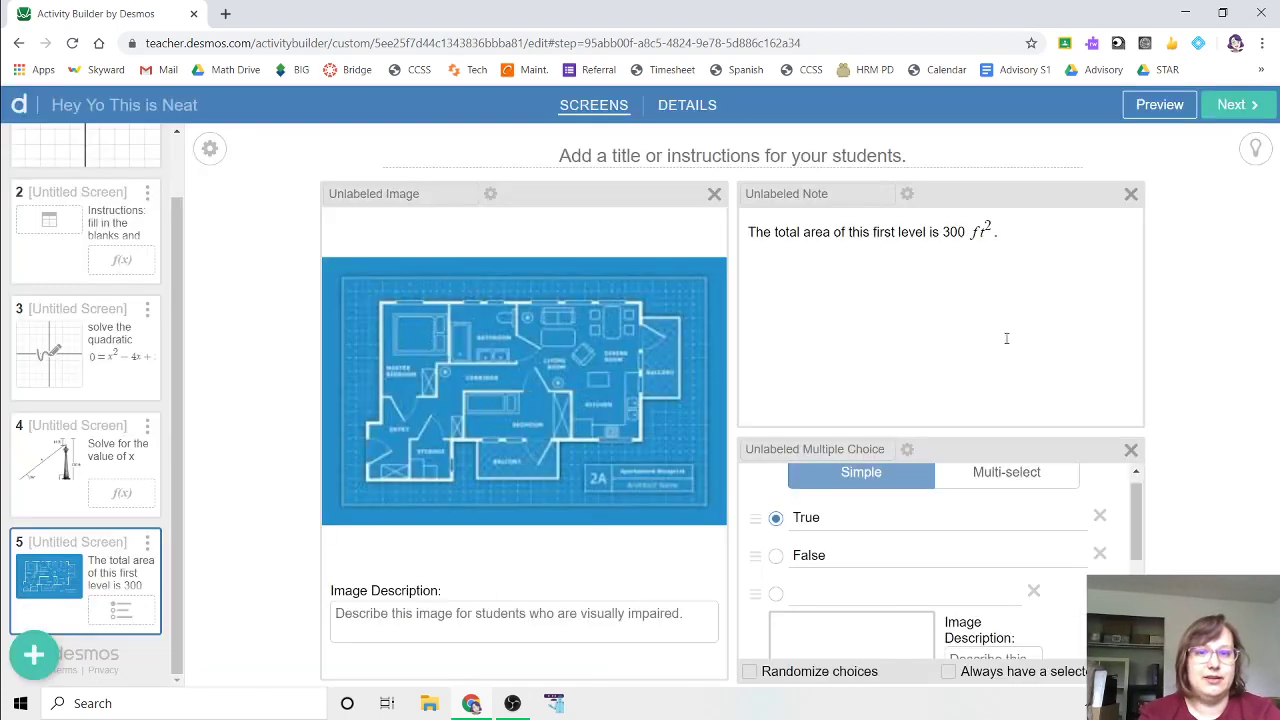
pyautogui.scroll(-1, 800, 545)
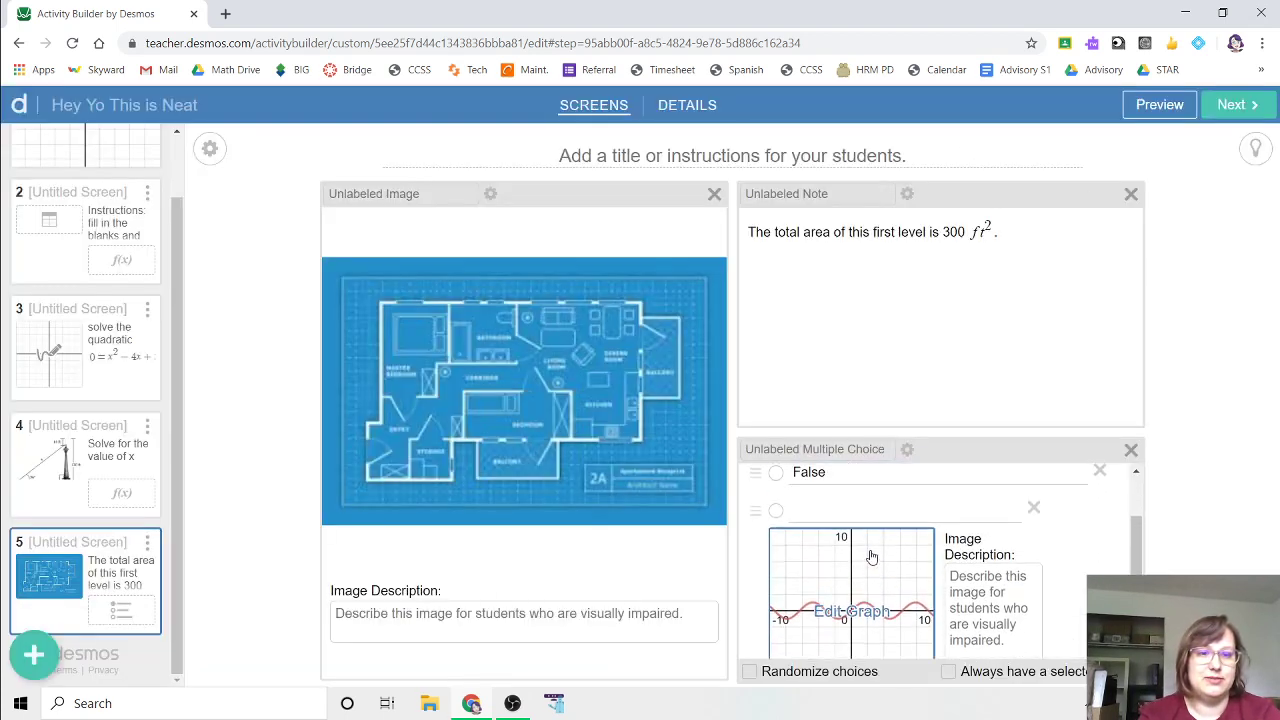
pyautogui.click(775, 511)
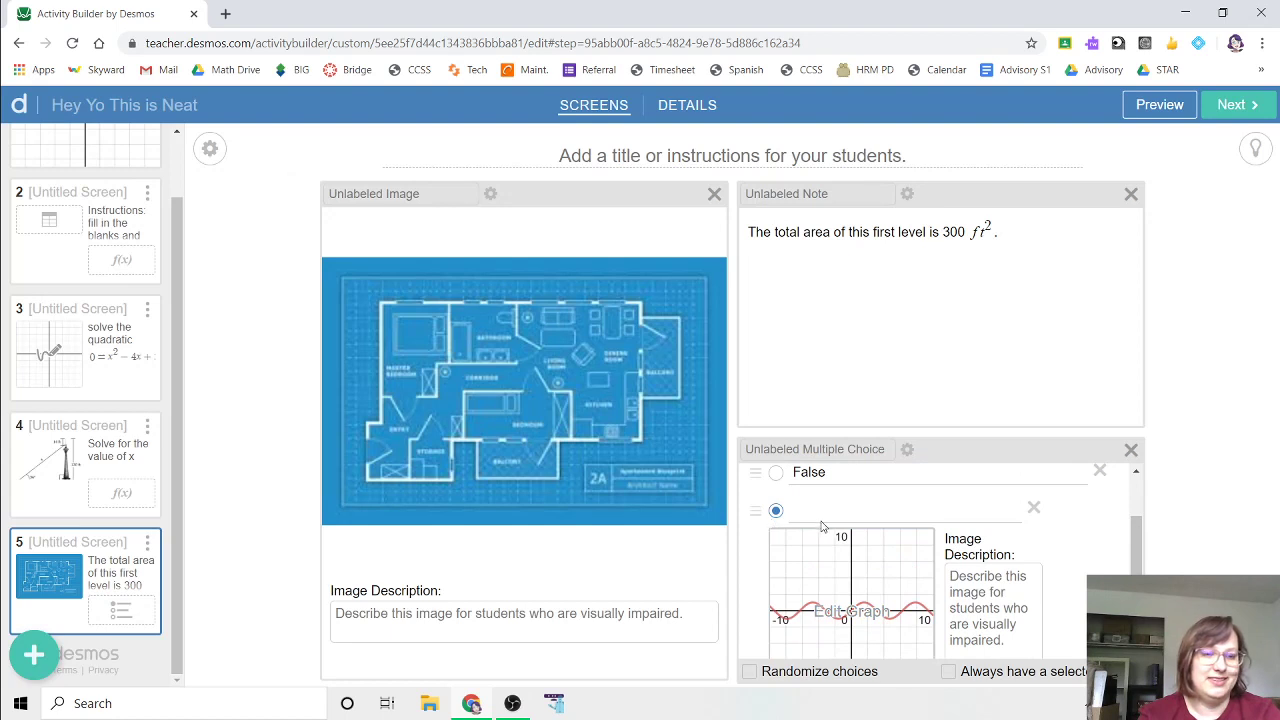
pyautogui.click(1033, 509)
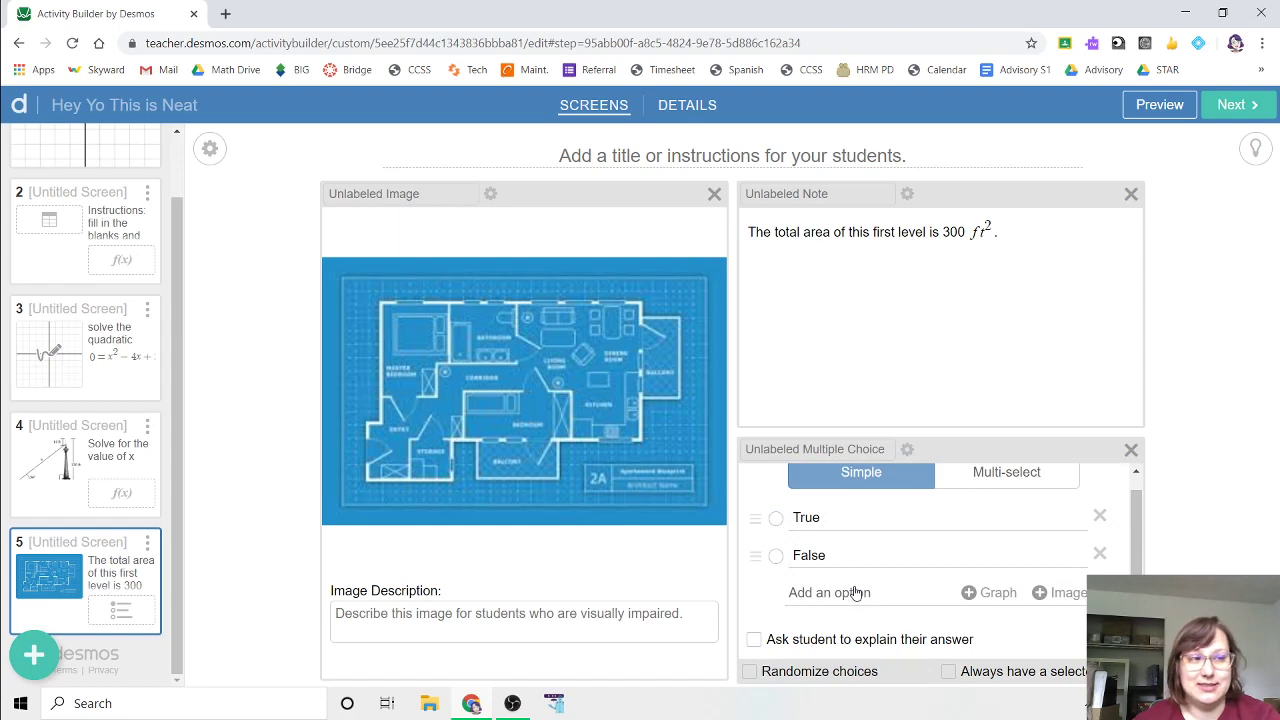
# - Have the True/False question ask students to explain their answer
pyautogui.click(772, 639)
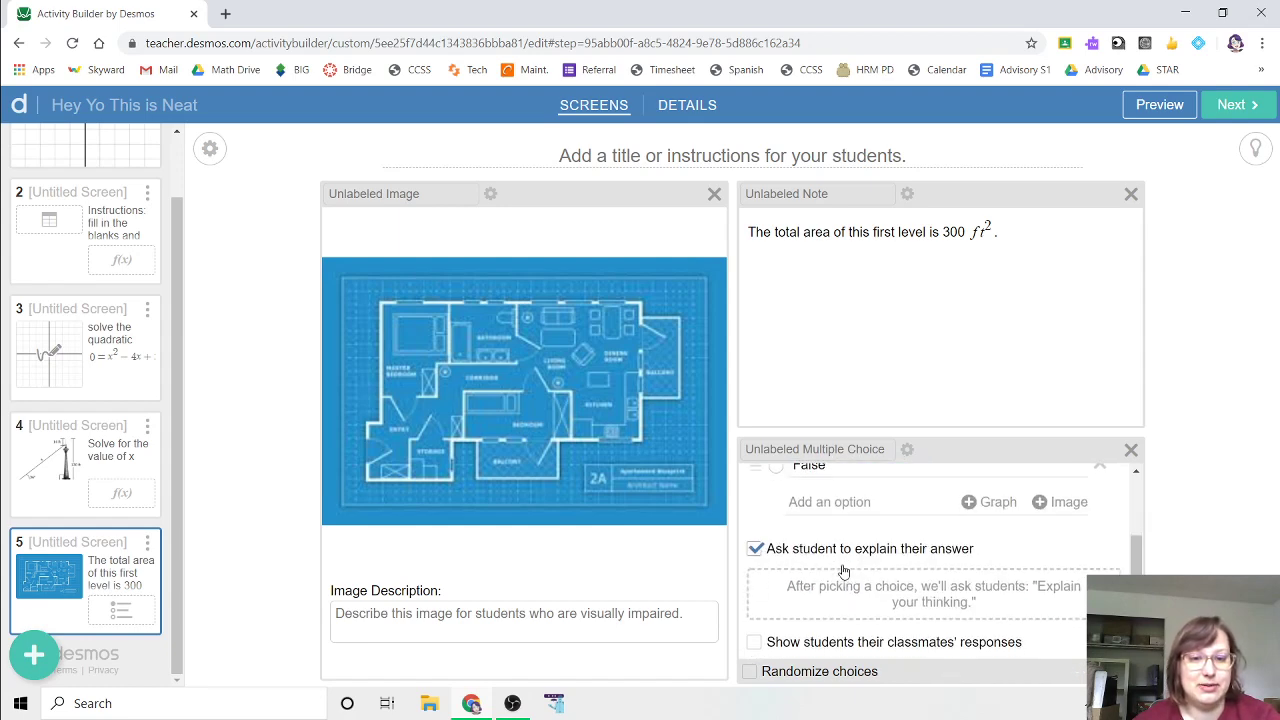
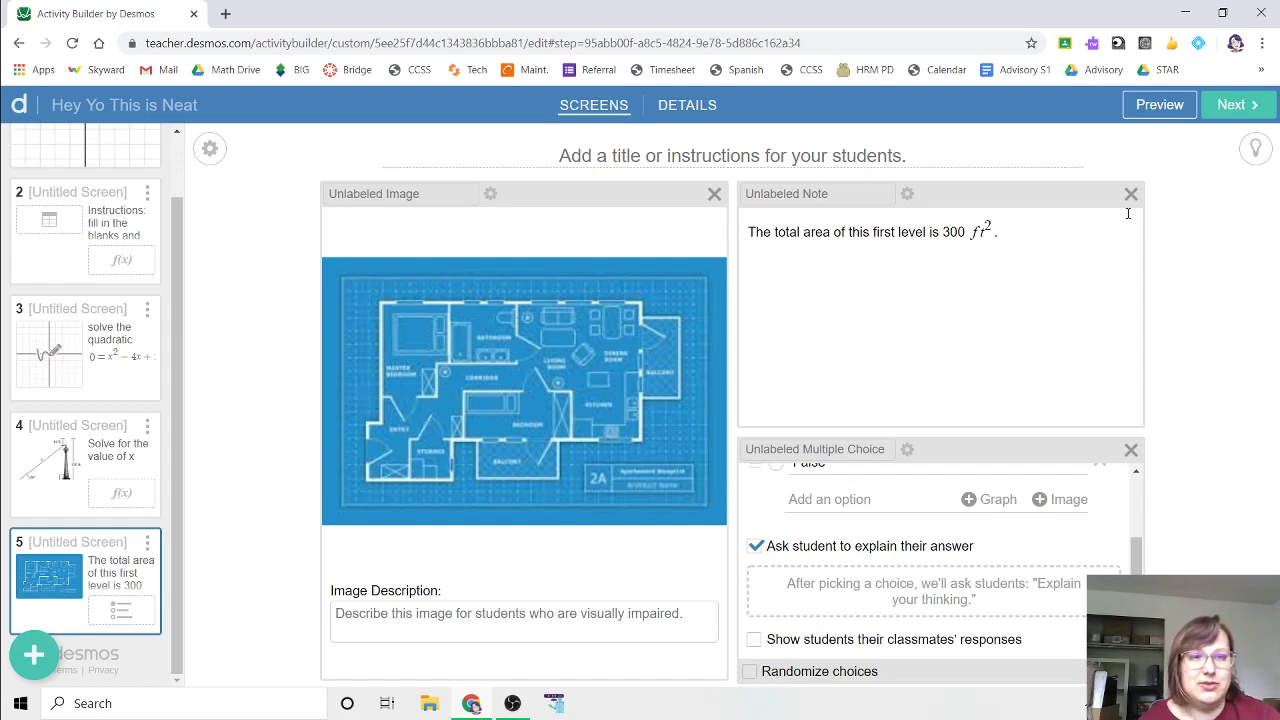
# - Add a sixth screen containing a card sort component
pyautogui.click(34, 655)
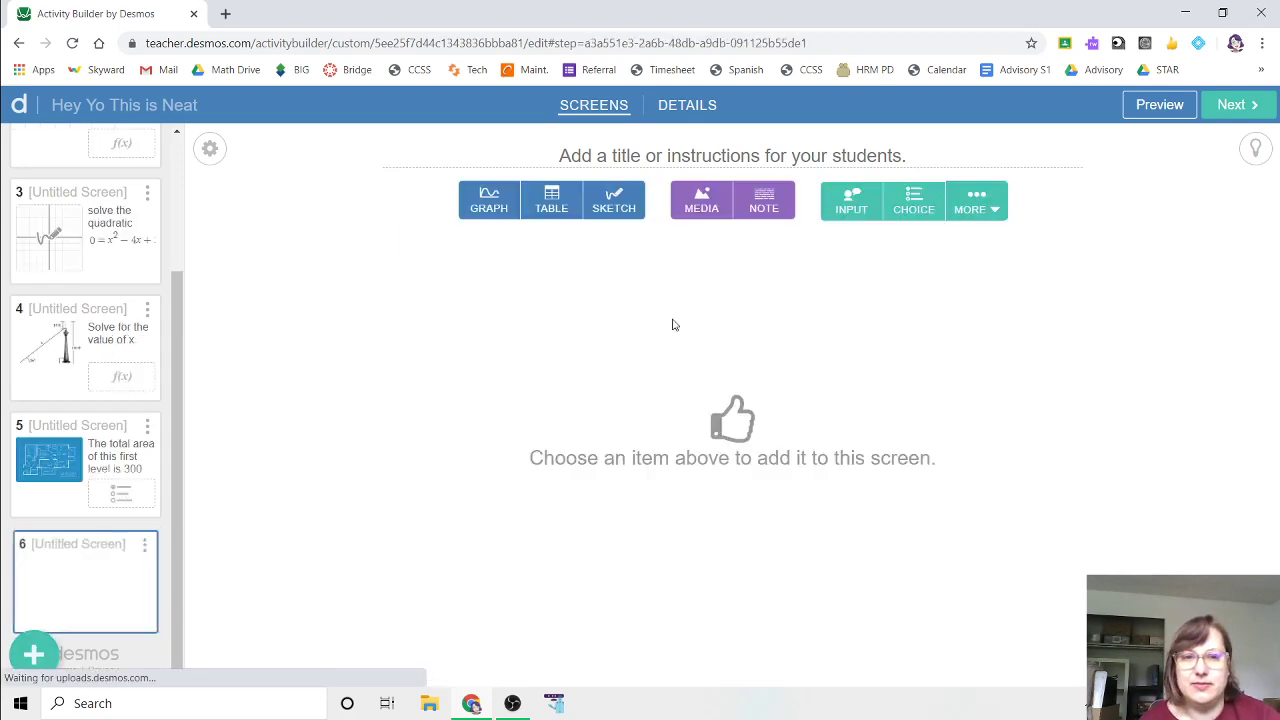
pyautogui.click(973, 212)
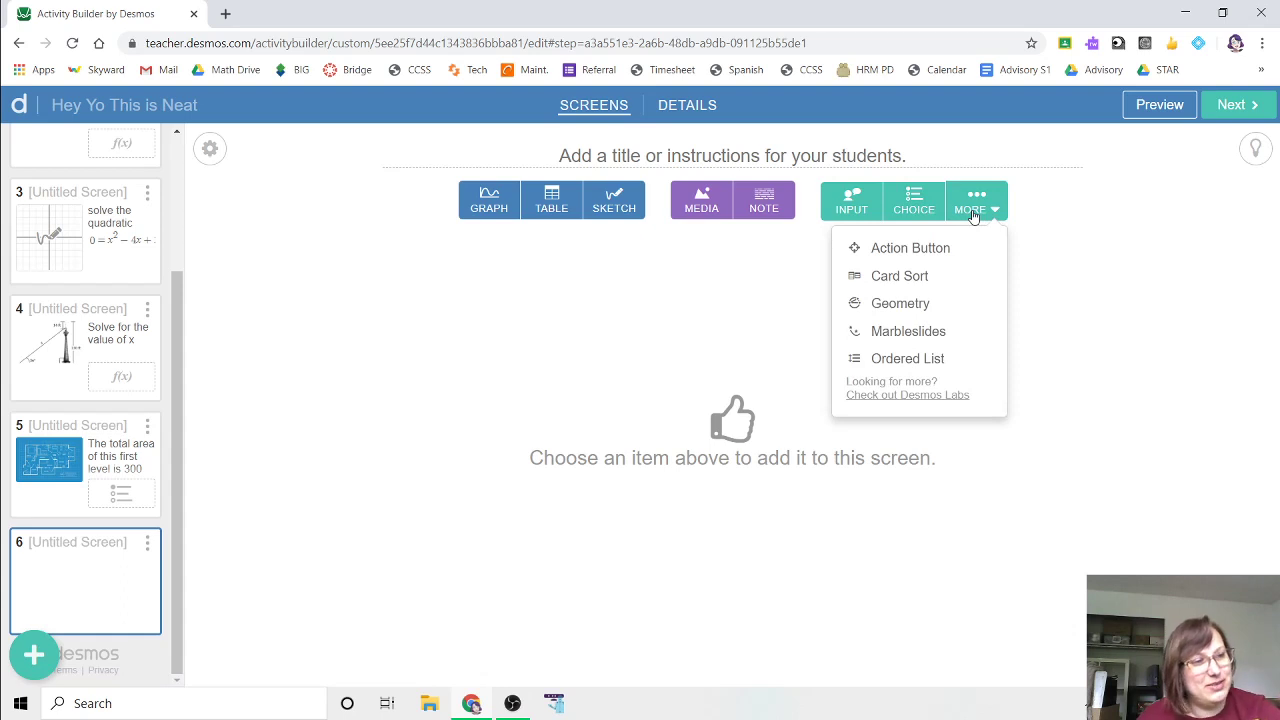
pyautogui.click(893, 284)
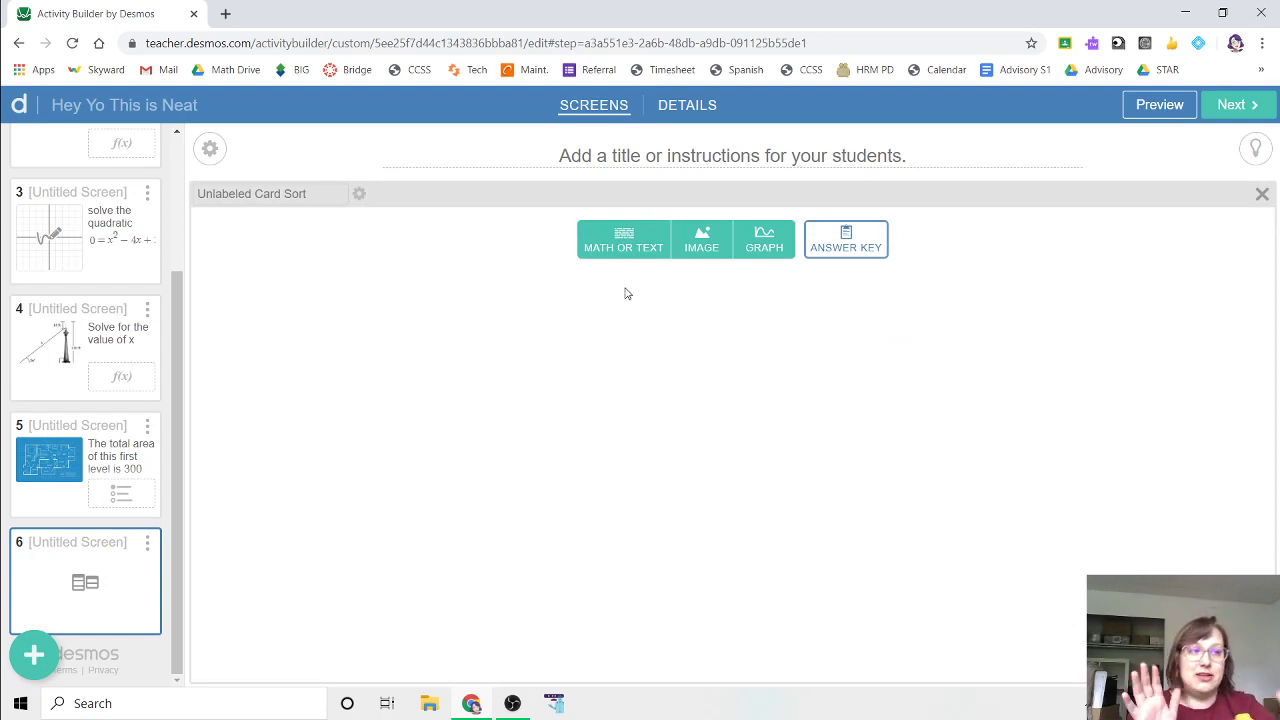
# - Add a text card to the card sort containing x+7 formatted as a math expression
pyautogui.click(617, 248)
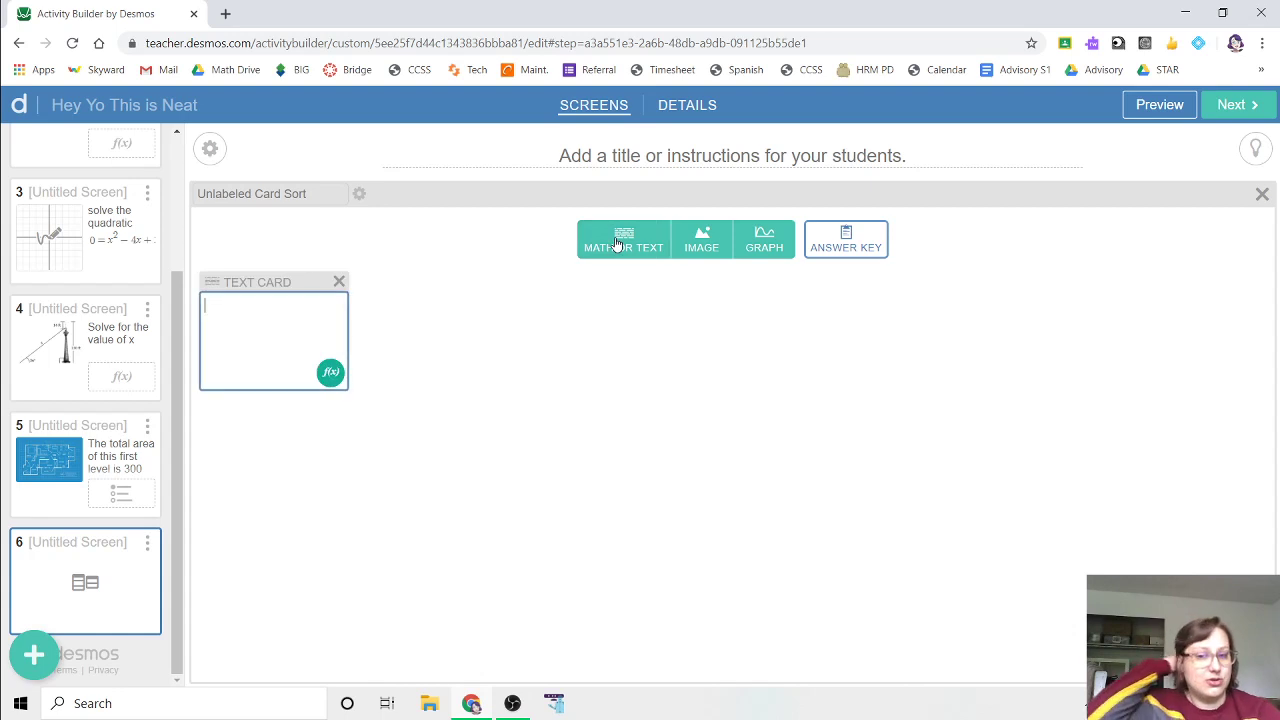
pyautogui.click(317, 316)
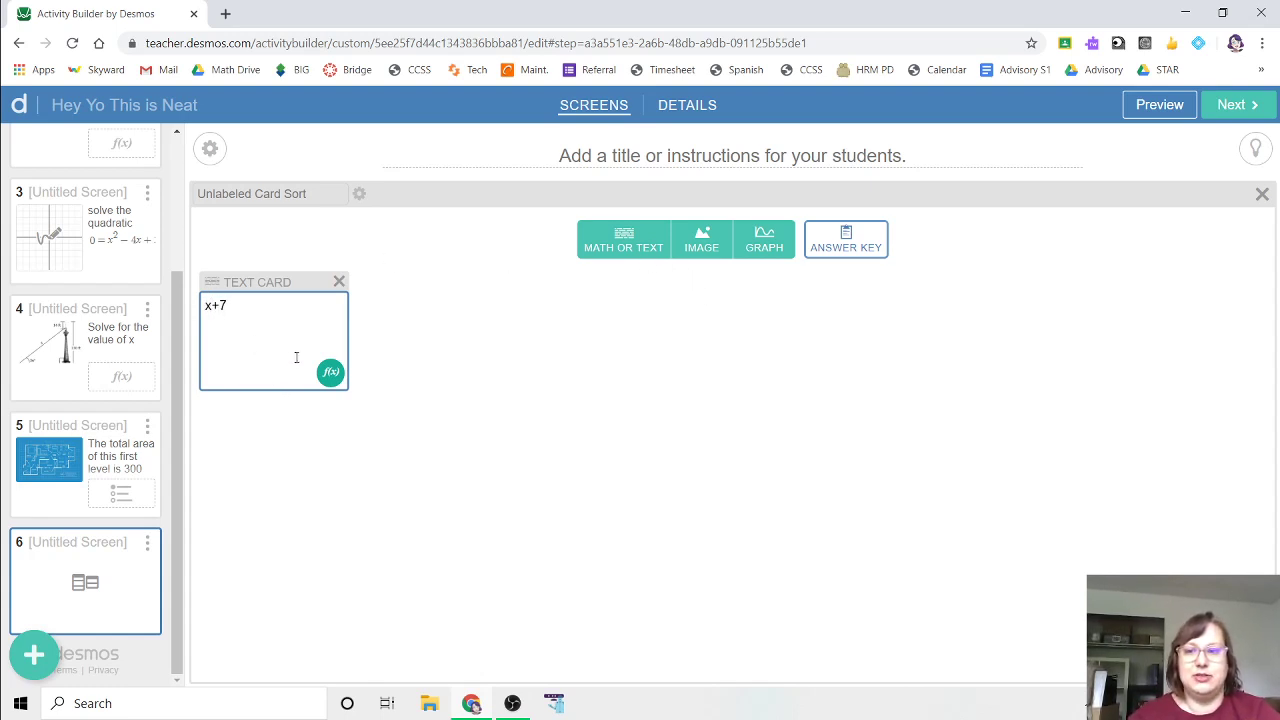
pyautogui.moveTo(296, 357); pyautogui.dragTo(183, 306)
pyautogui.click(327, 379)
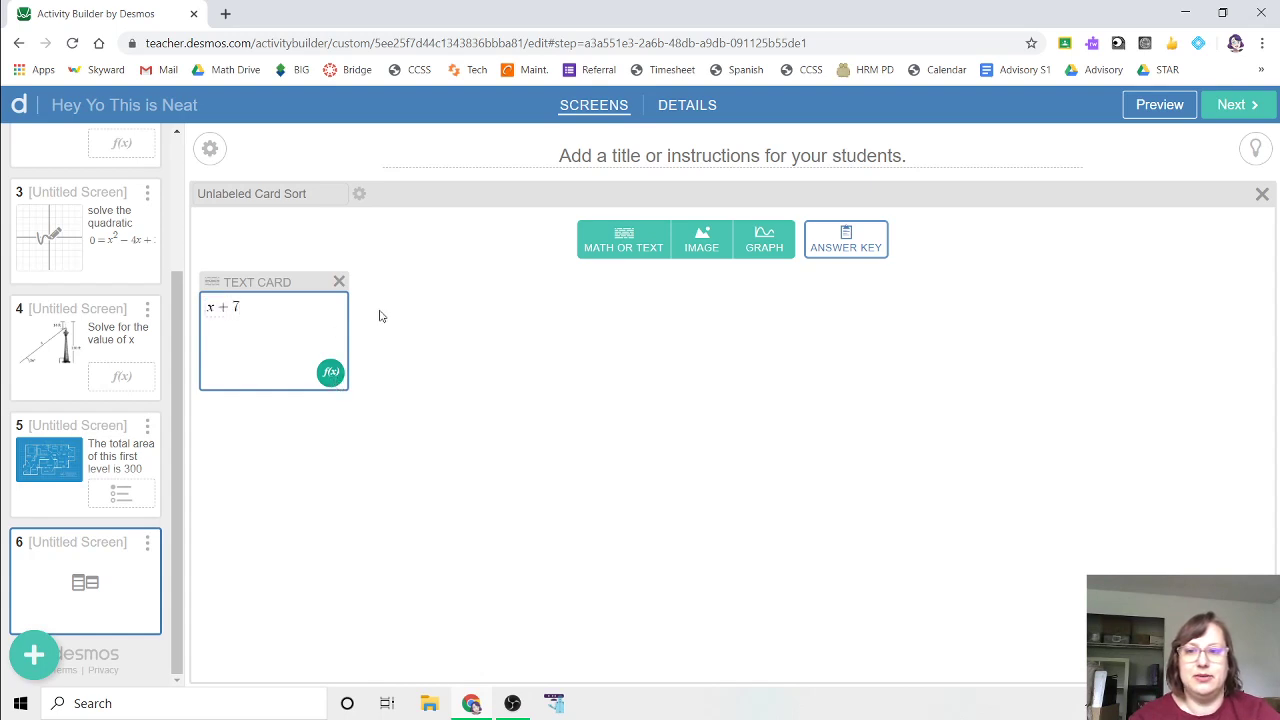
# - Add a second text card reading "The sum of a number and seven"
pyautogui.click(615, 243)
pyautogui.write('Th')
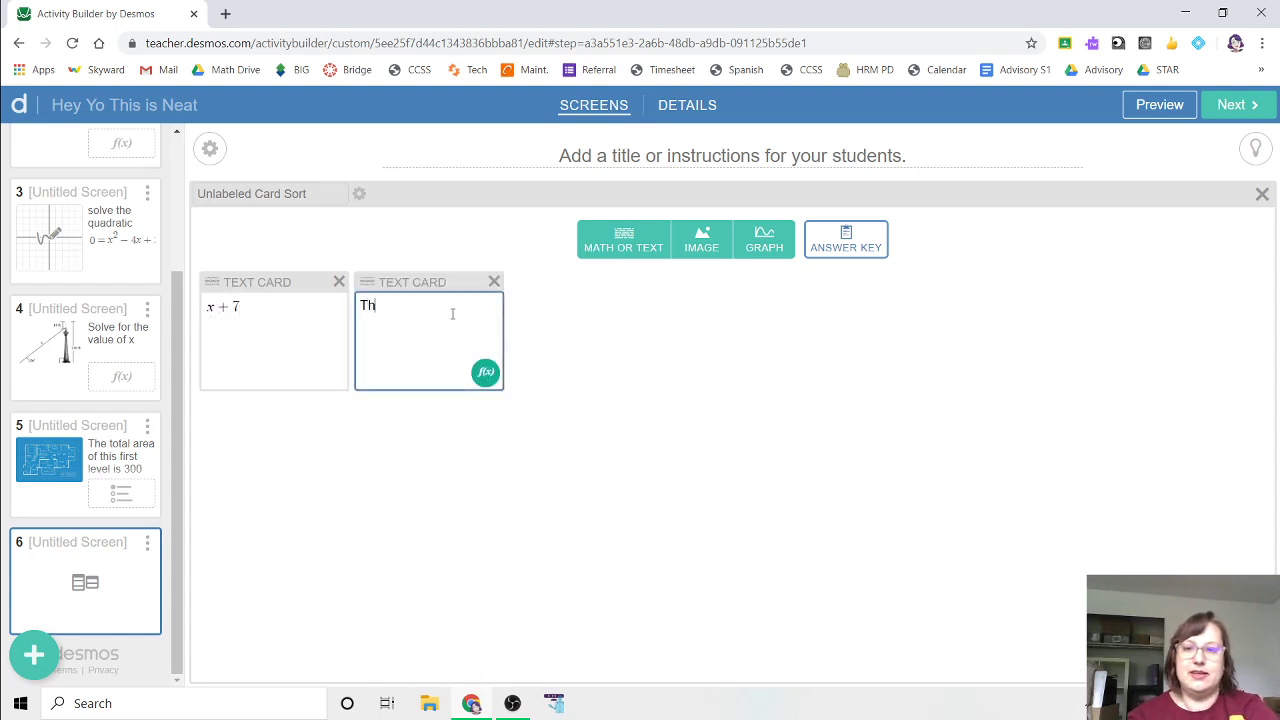
pyautogui.write('e n')
pyautogui.press('BackSpace')
pyautogui.write('sum of a ')
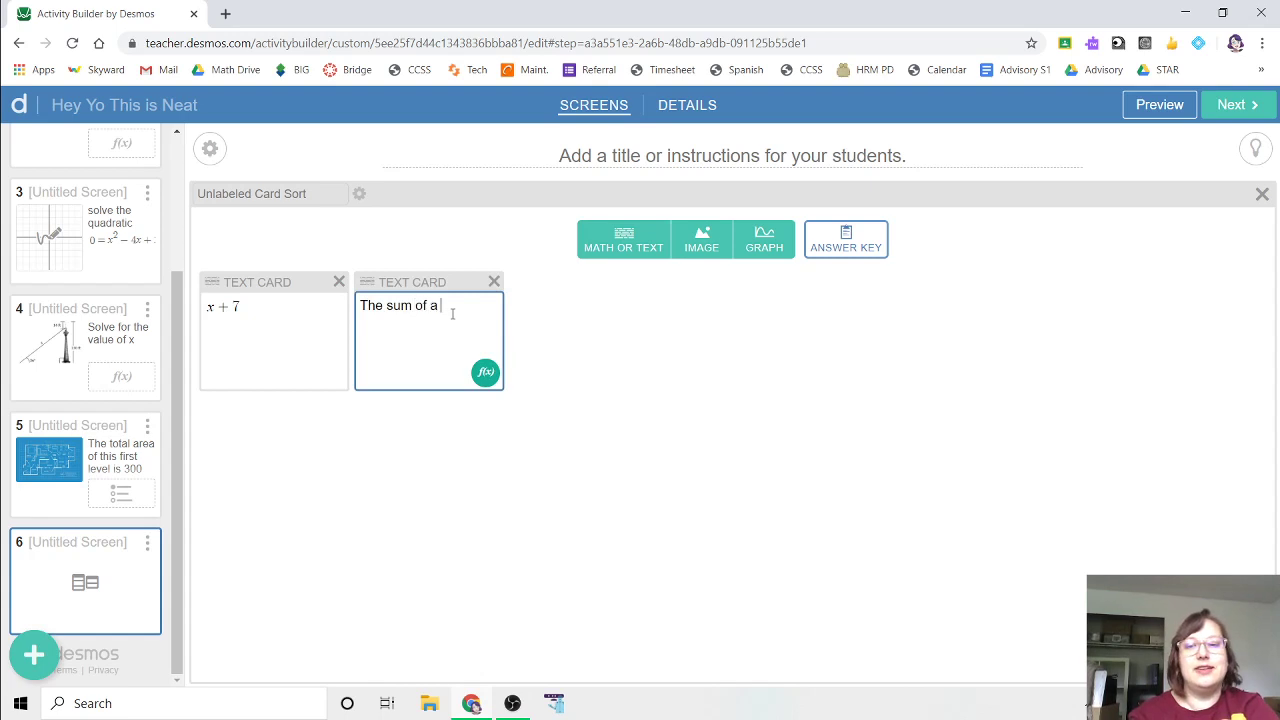
pyautogui.write('num')
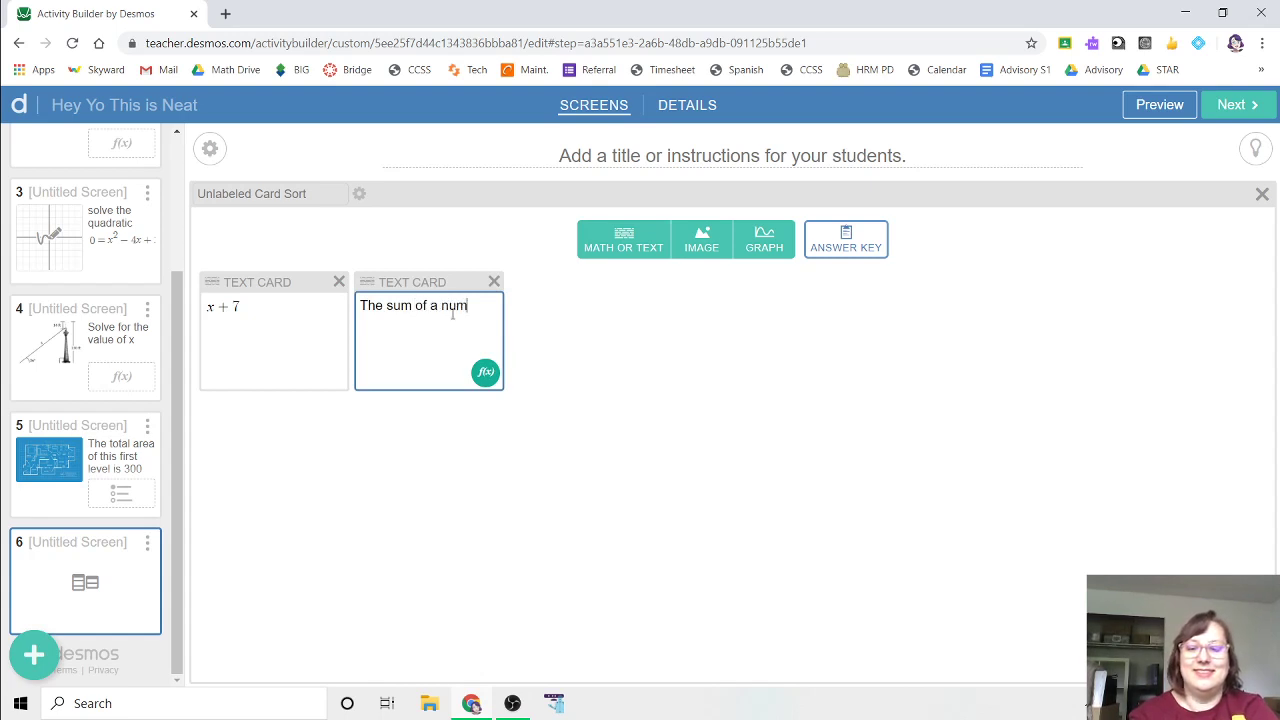
pyautogui.write('ber and seven')
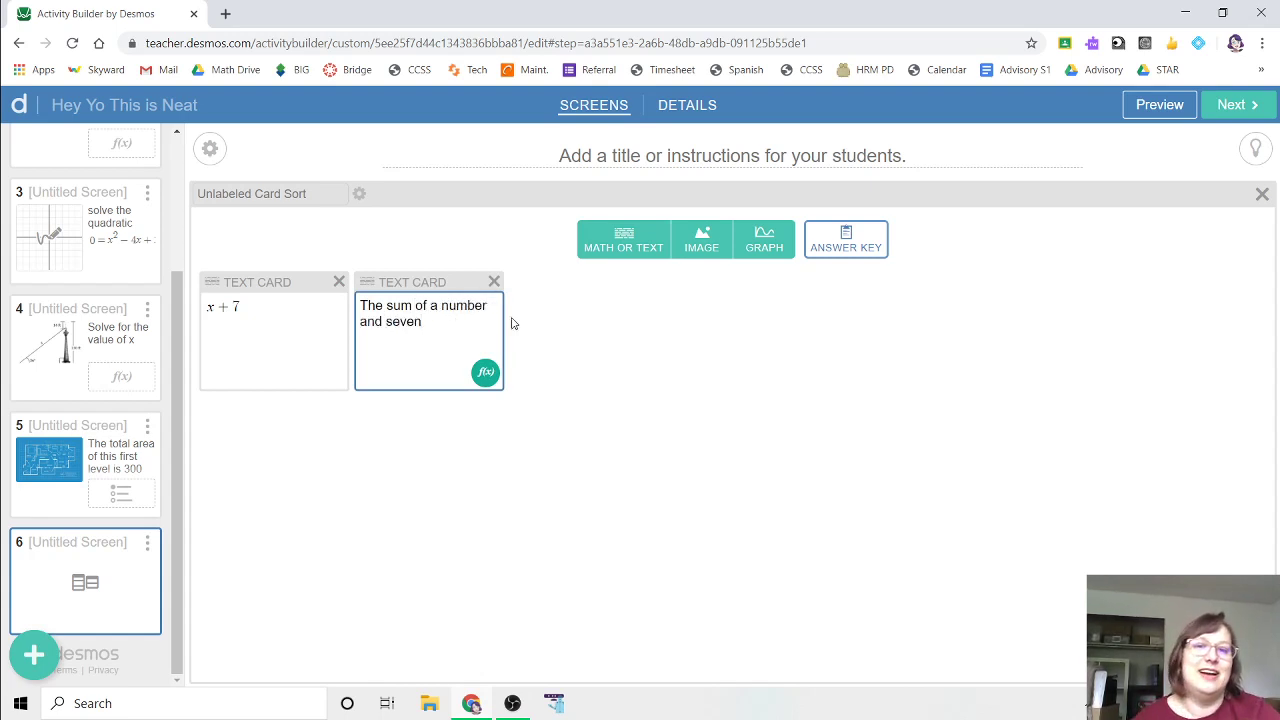
pyautogui.click(580, 337)
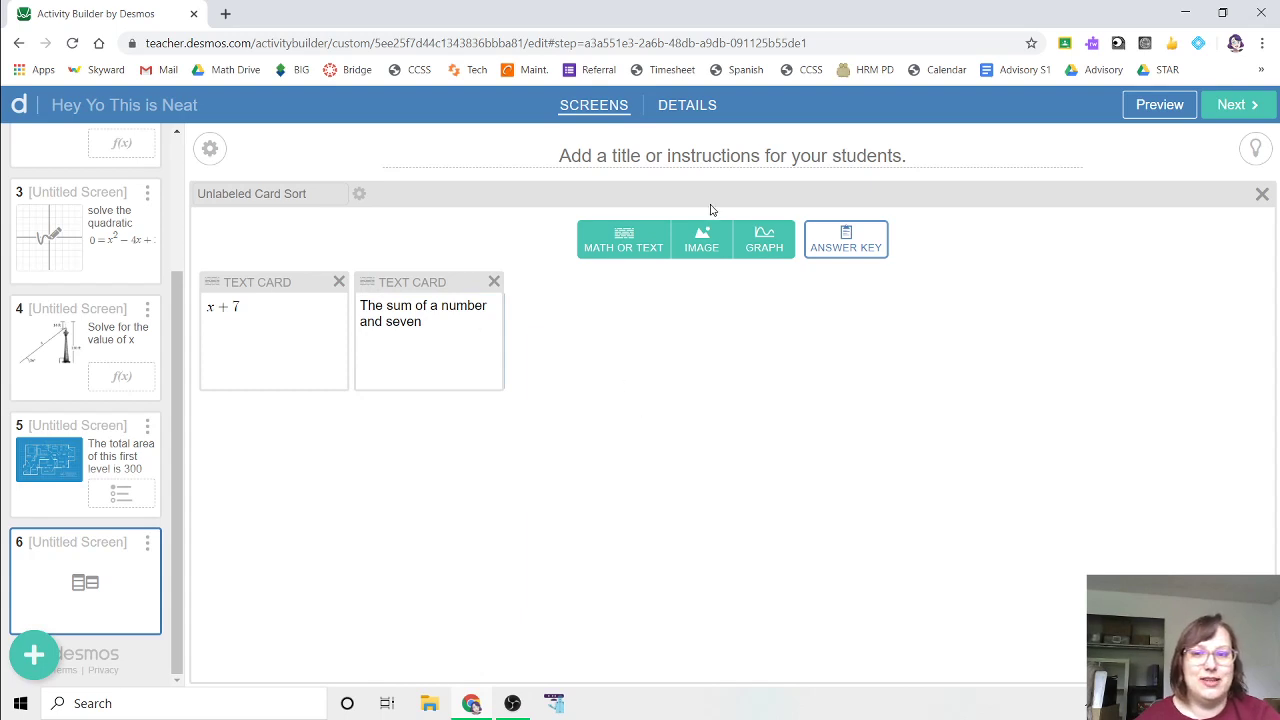
# - Create an answer key that groups the x + 7 card with "The sum of a number and seven", and save it
pyautogui.click(843, 244)
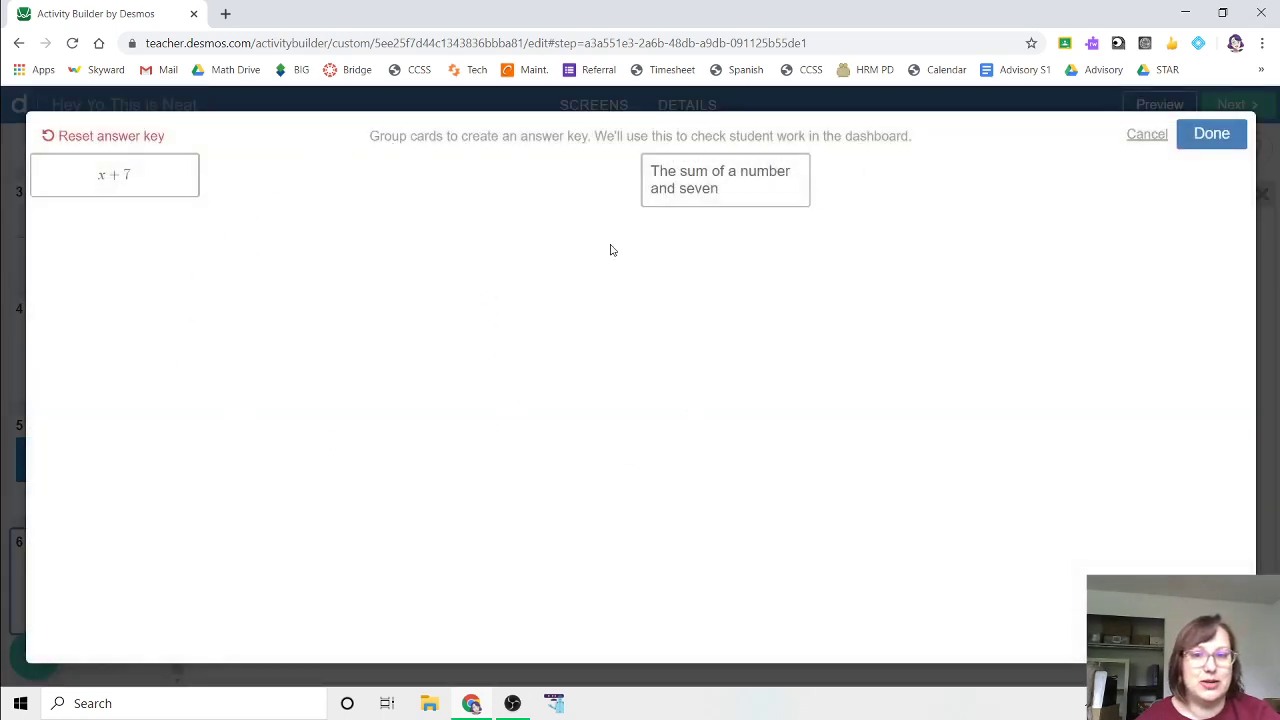
pyautogui.moveTo(706, 191); pyautogui.dragTo(586, 350)
pyautogui.click(509, 339)
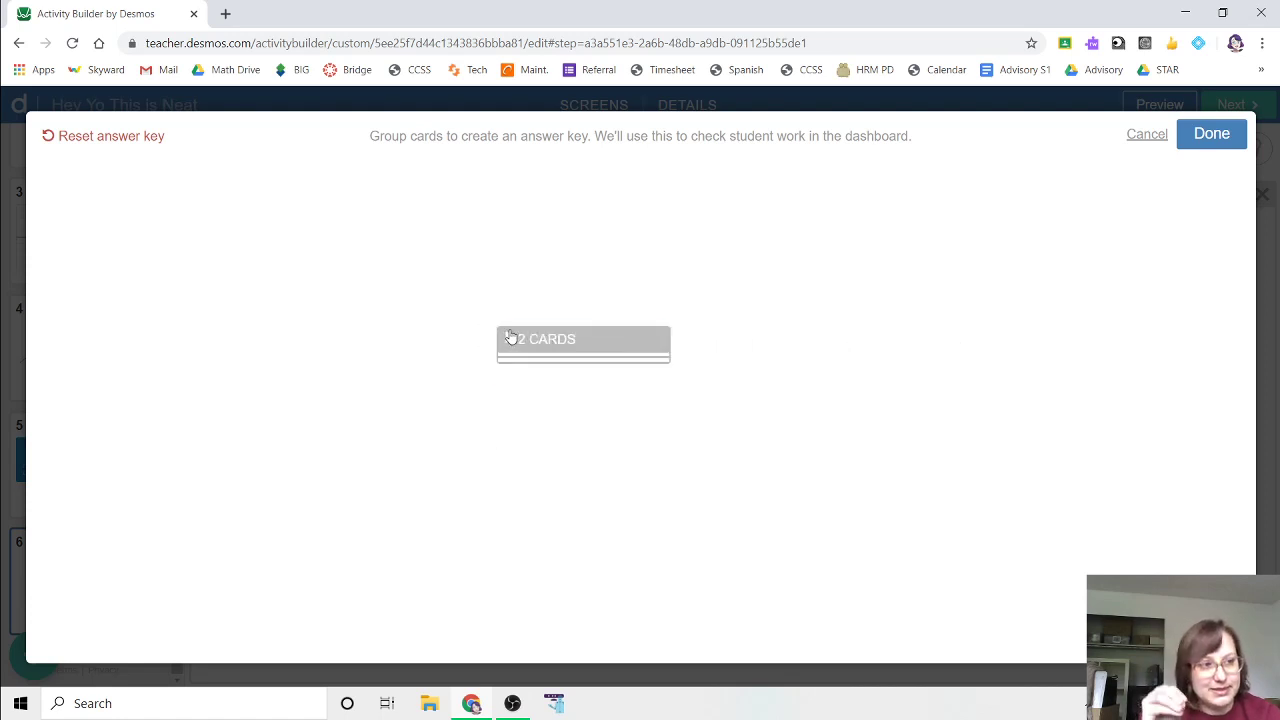
pyautogui.click(509, 339)
pyautogui.moveTo(586, 337); pyautogui.dragTo(286, 239)
pyautogui.click(1205, 142)
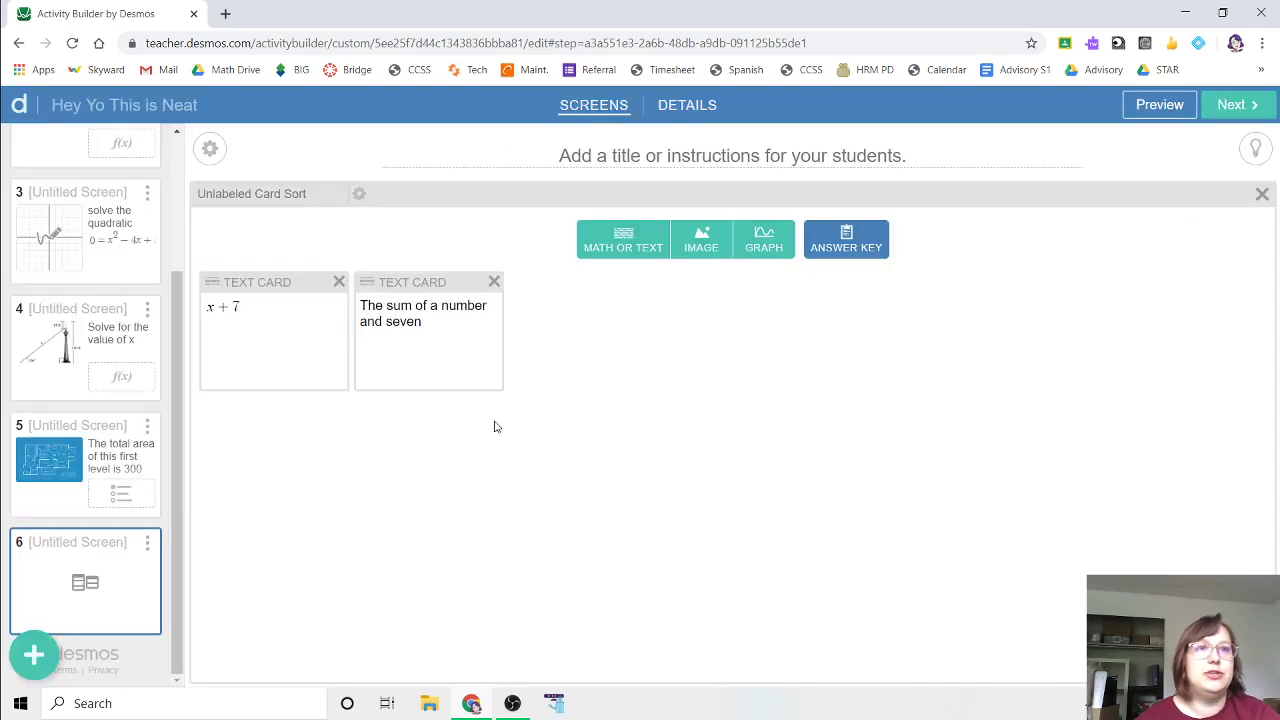
# - Add a third, blank text card to the card sort
pyautogui.click(616, 245)
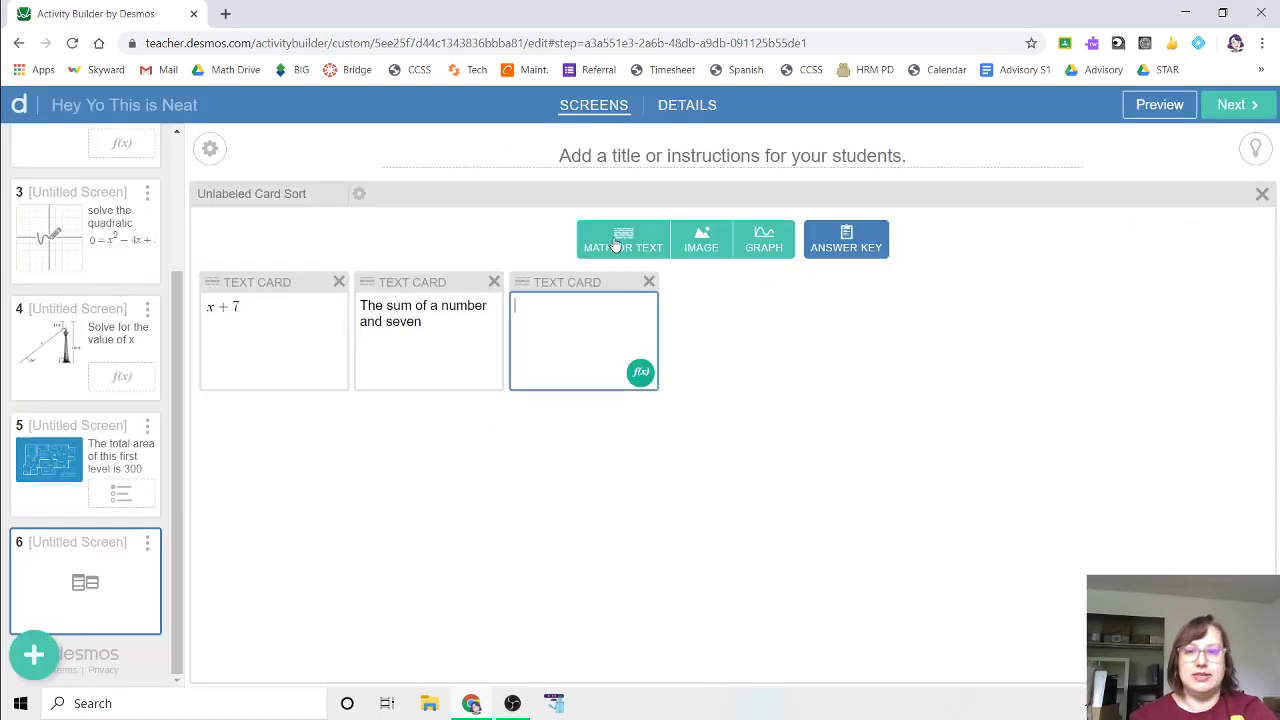
# - Enter "A number plus seven" on the third text card of the card sort
pyautogui.write('A ')
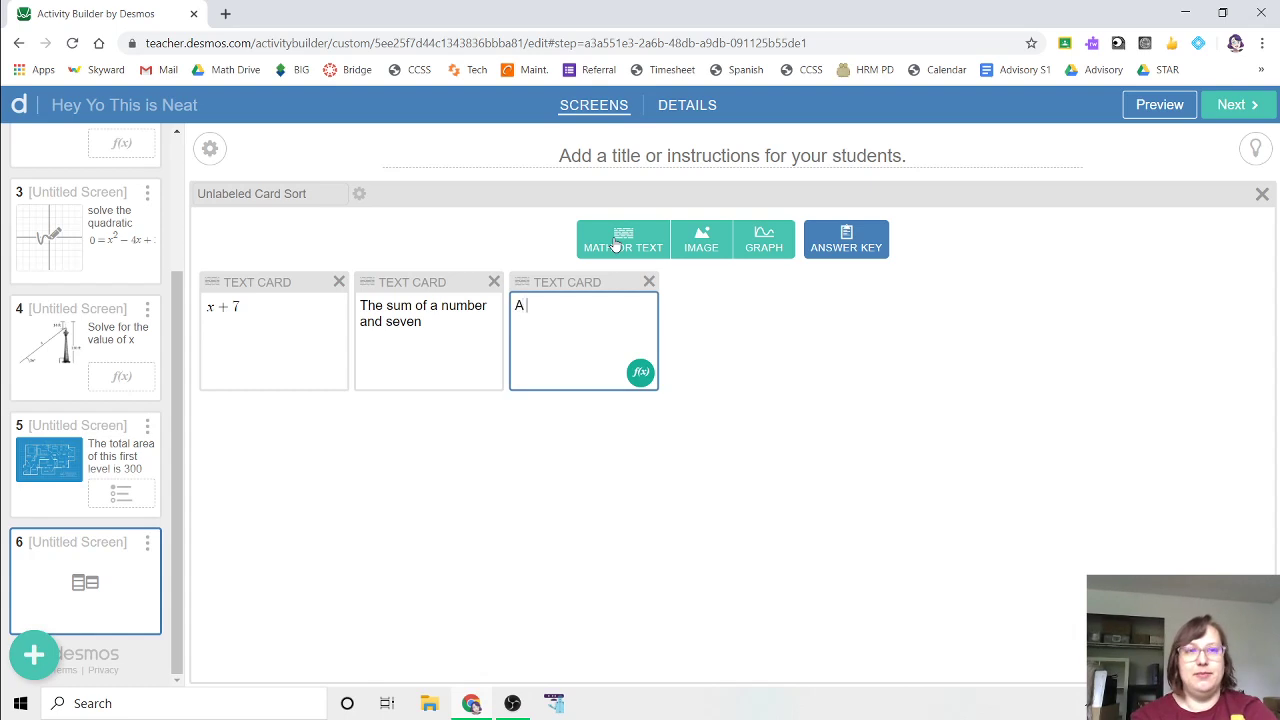
pyautogui.write('numbe')
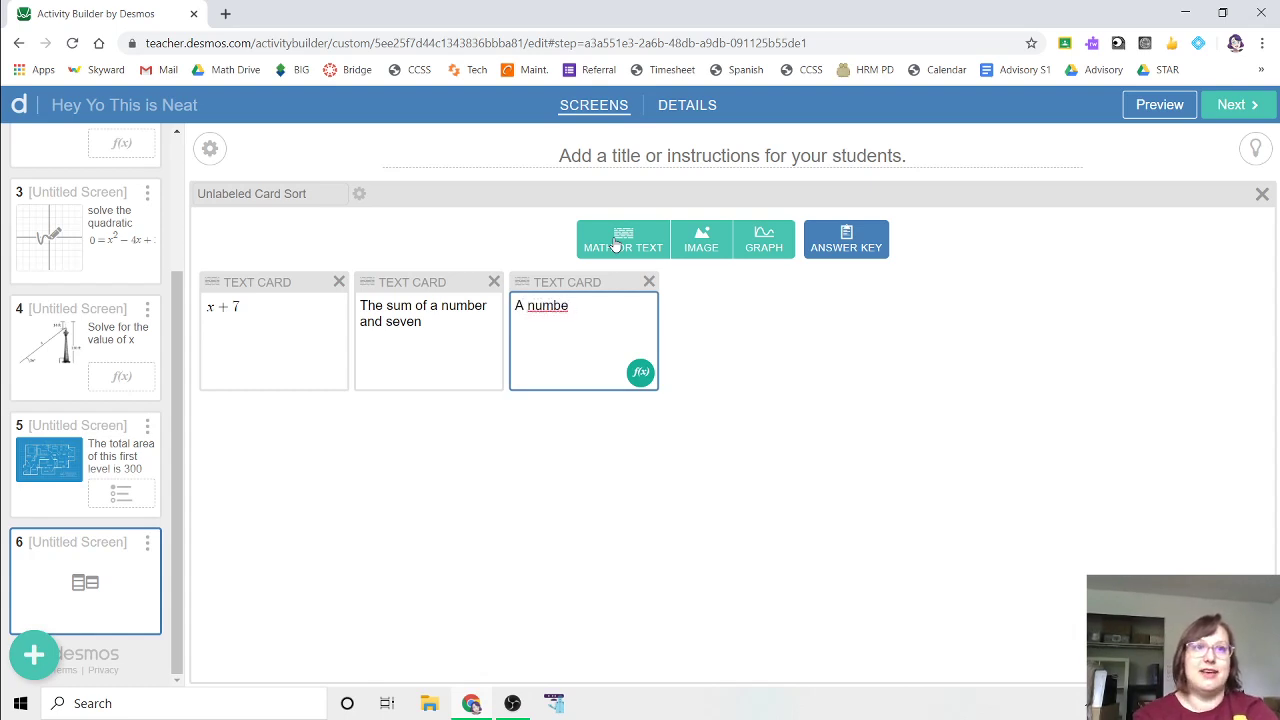
pyautogui.write(' e')
pyautogui.press('BackSpace')
pyautogui.press('BackSpace')
pyautogui.write('r')
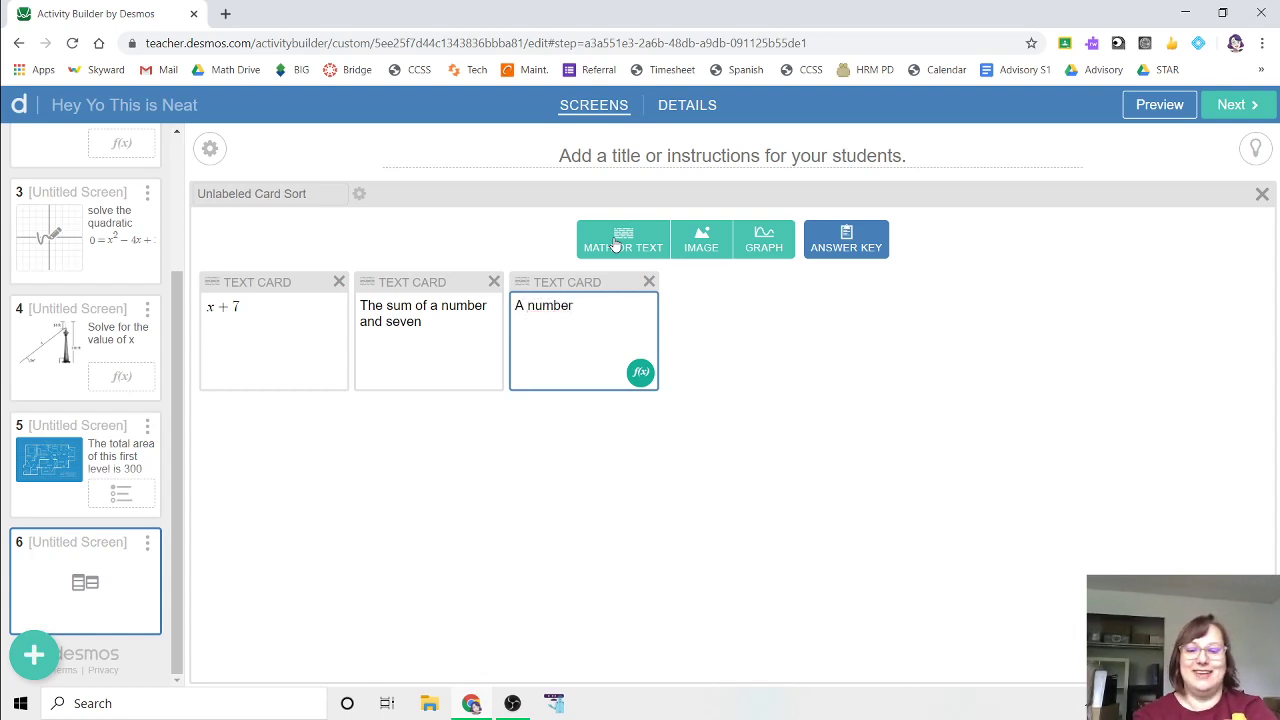
pyautogui.write(' plus seven')
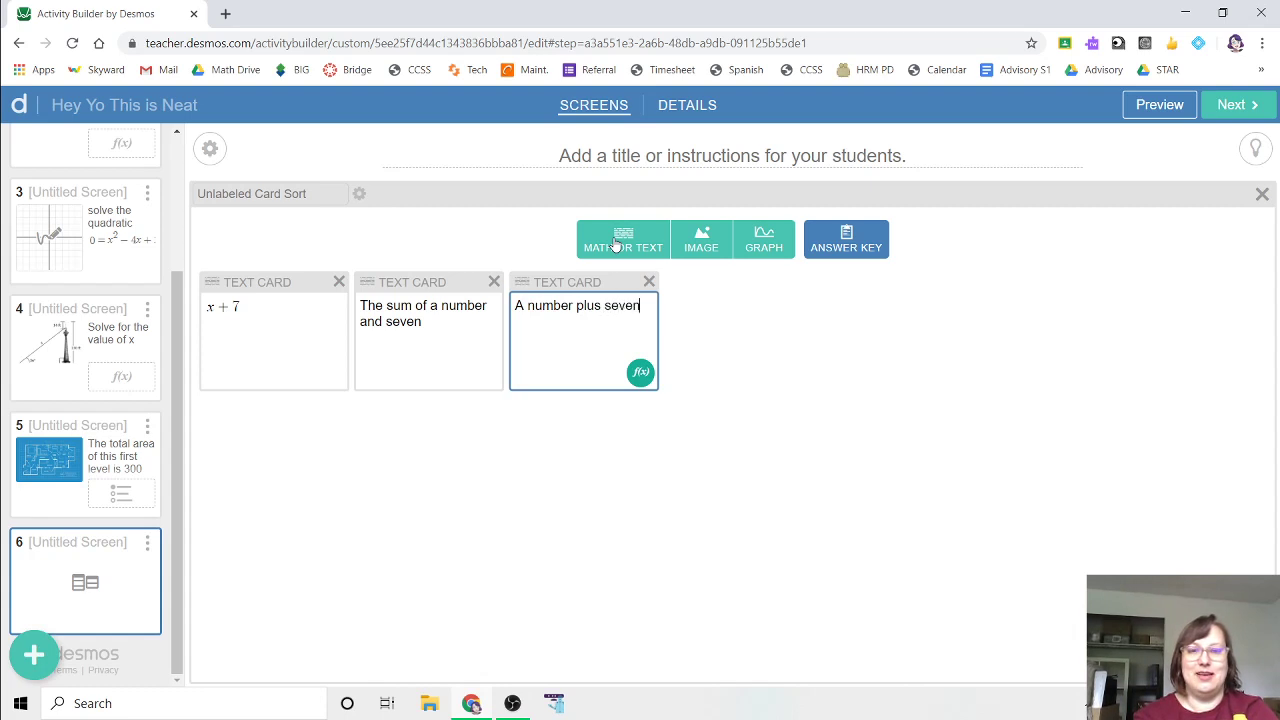
pyautogui.click(822, 327)
# - Group the "A number plus seven" card with the two matching cards in the answer key and save the key
pyautogui.click(847, 238)
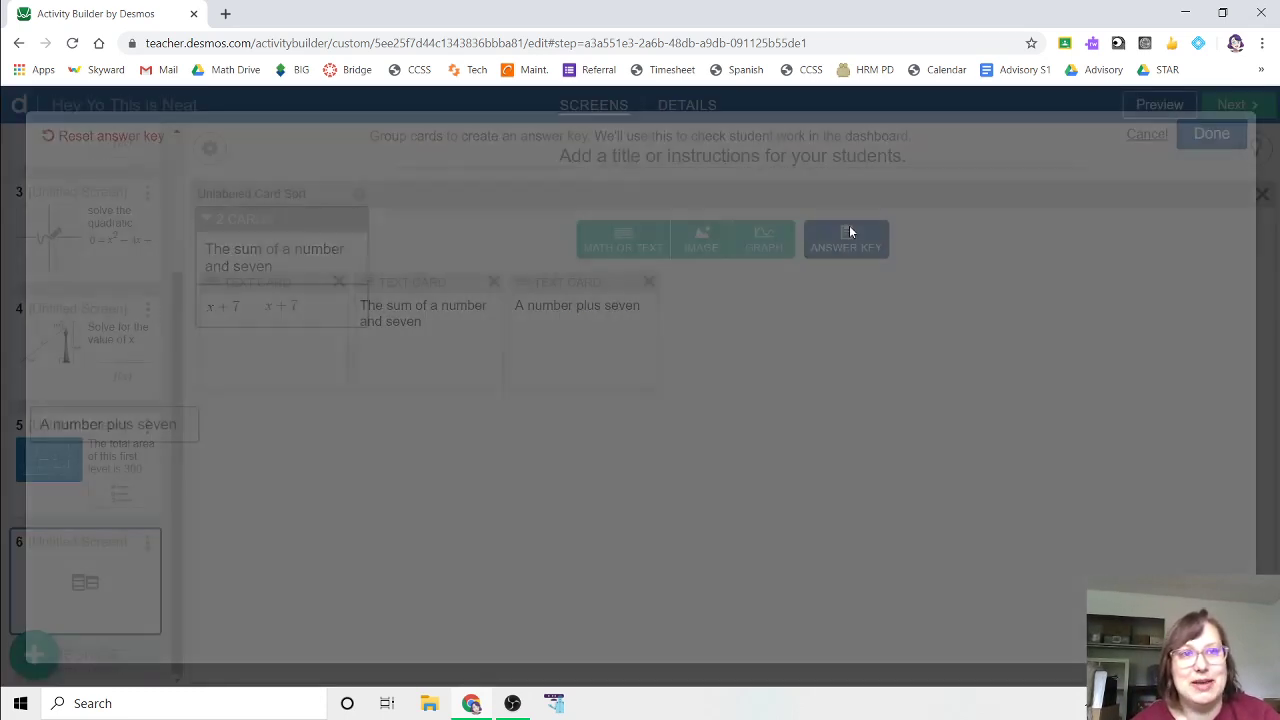
pyautogui.moveTo(170, 424); pyautogui.dragTo(314, 302)
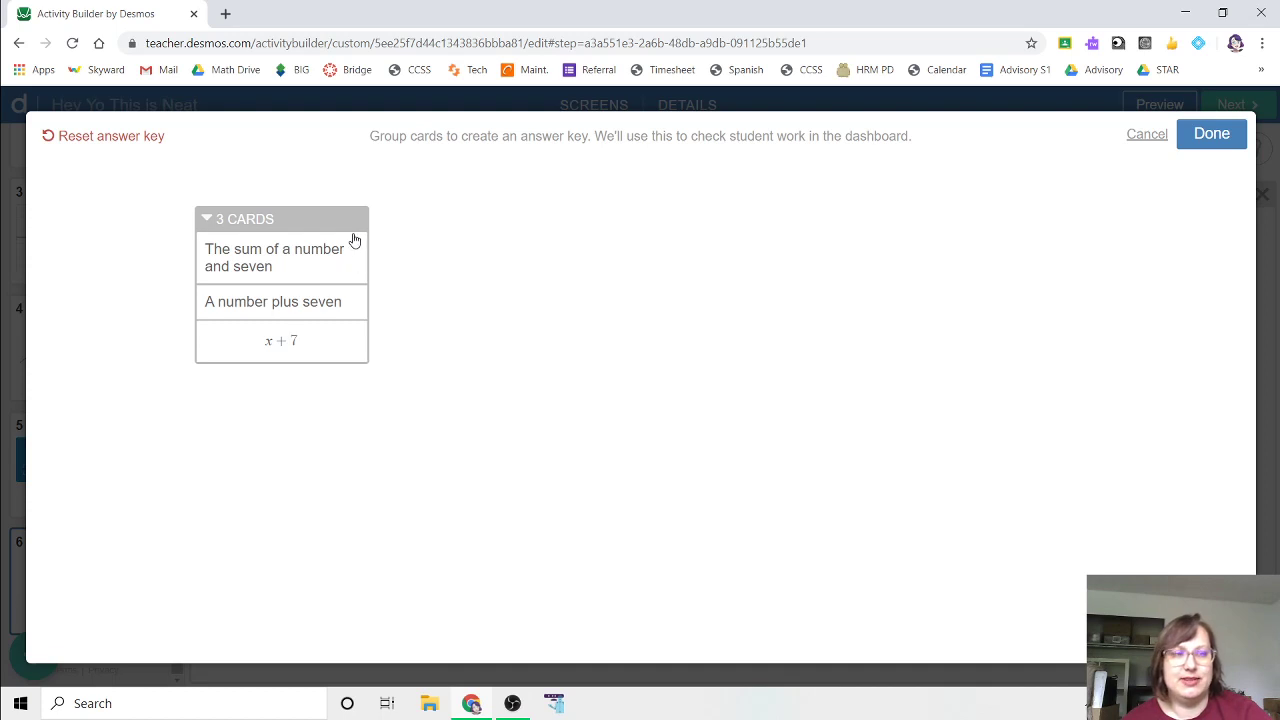
pyautogui.click(1200, 146)
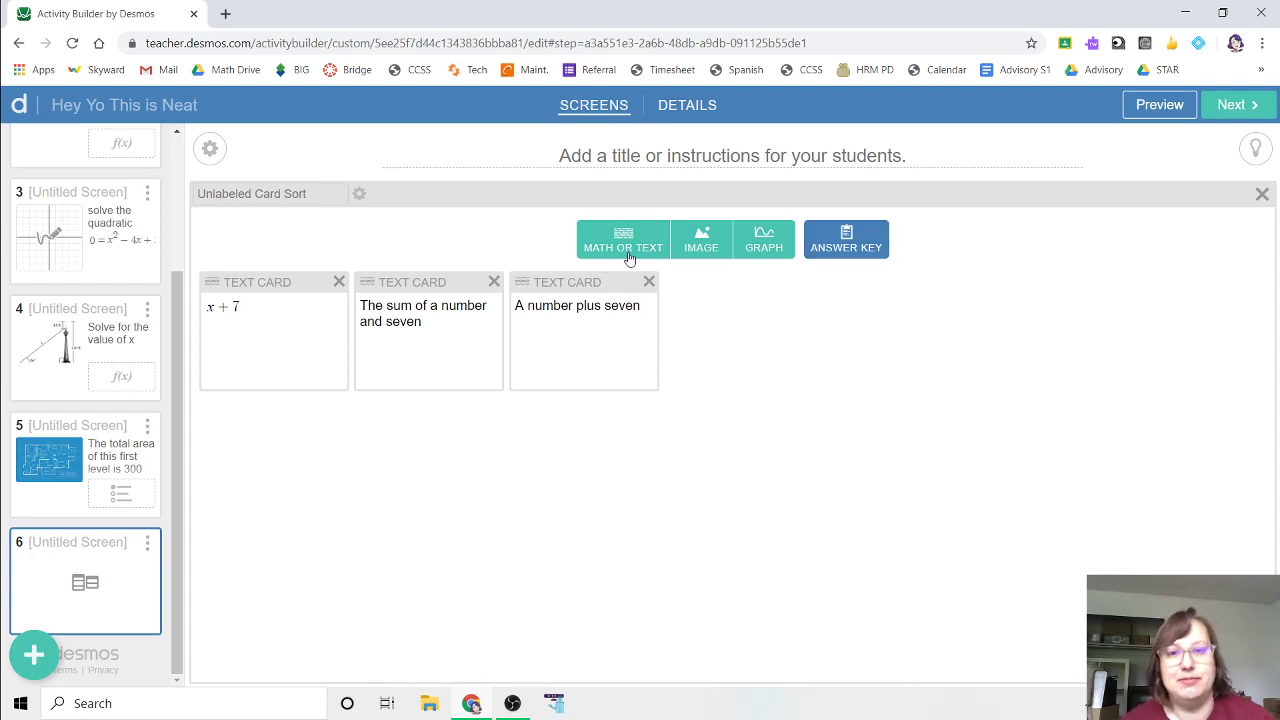
# - Add an image card to the card sort and open canva.com in a new browser tab
pyautogui.click(690, 245)
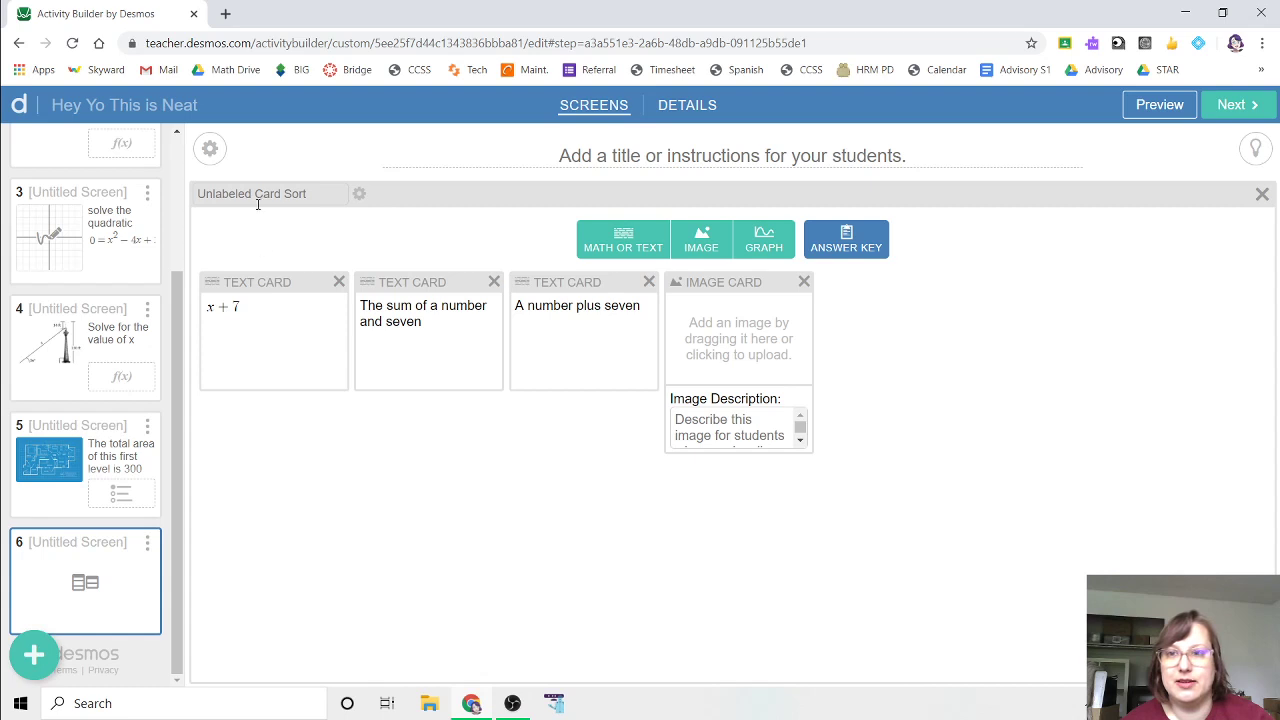
pyautogui.click(225, 13)
pyautogui.write('canva.com')
pyautogui.press('Return')
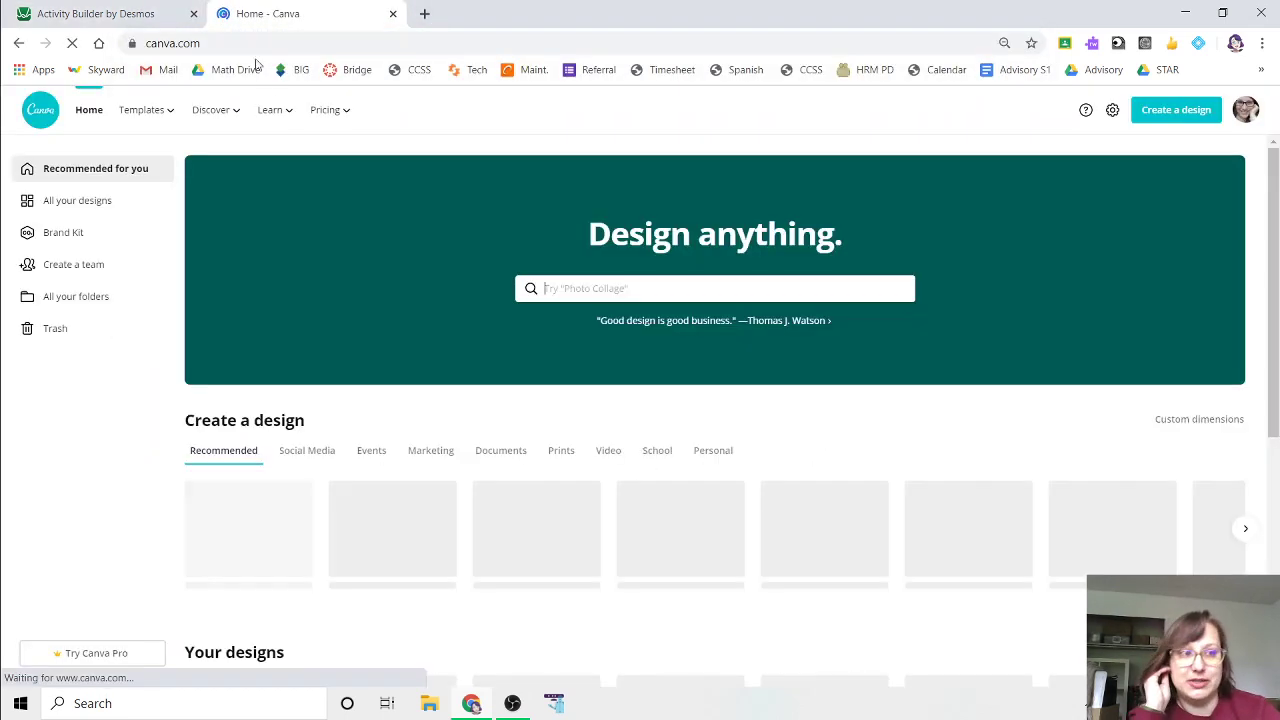
# - Open the "Lesson 8 Square" design from the existing Canva designs
pyautogui.scroll(-3, 408, 476)
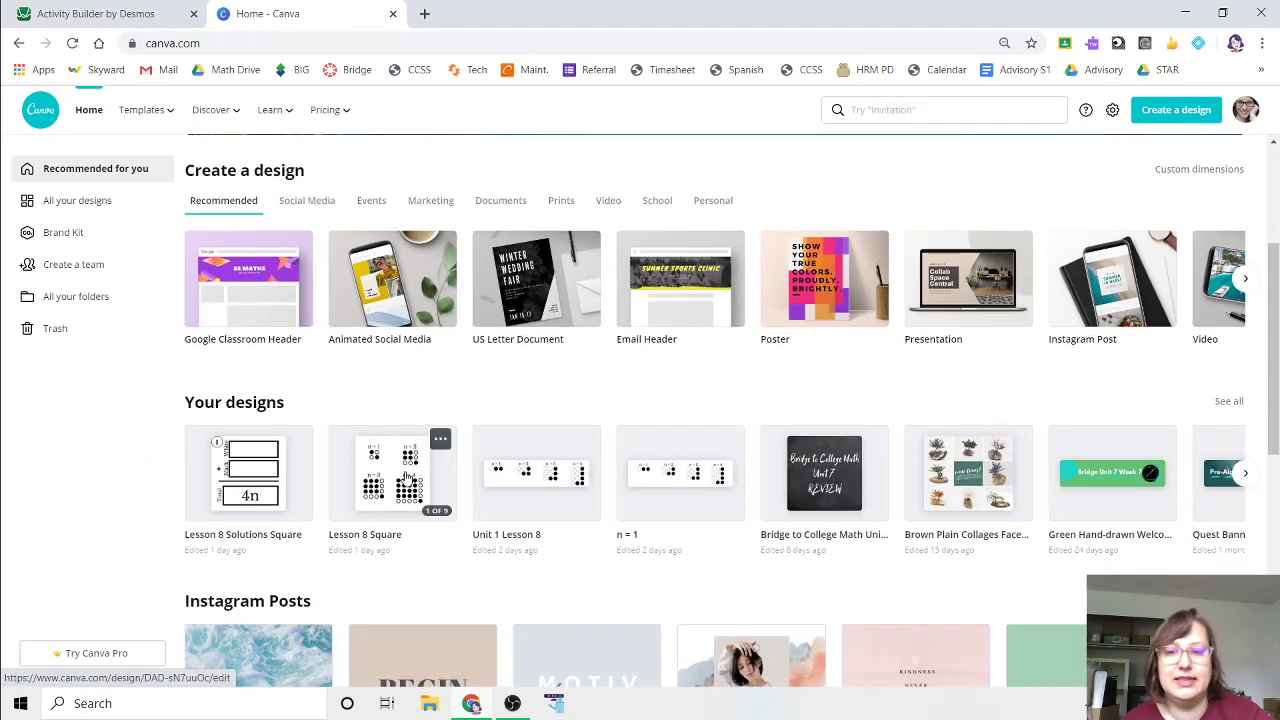
pyautogui.scroll(-1, 408, 480)
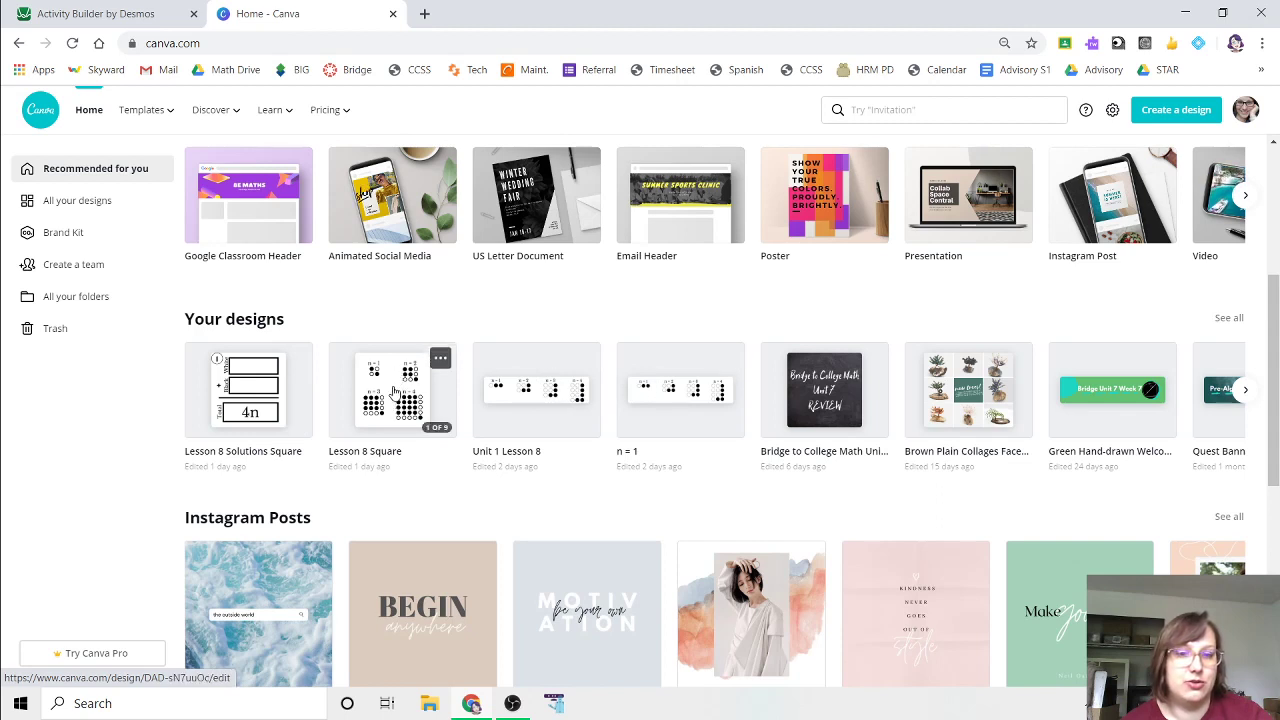
pyautogui.click(394, 392)
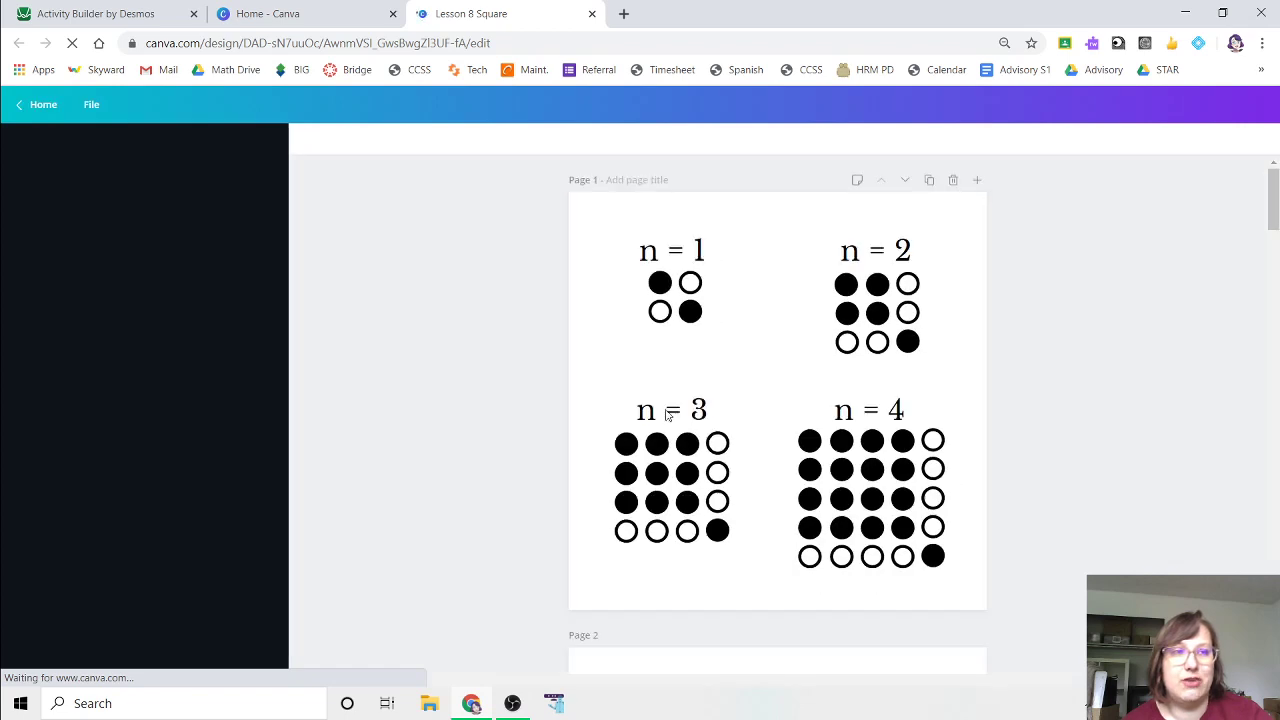
# - Nudge the "n = 1" label slightly to the right on page 1 and undo the last move of the circle below it
pyautogui.moveTo(678, 250); pyautogui.dragTo(685, 248)
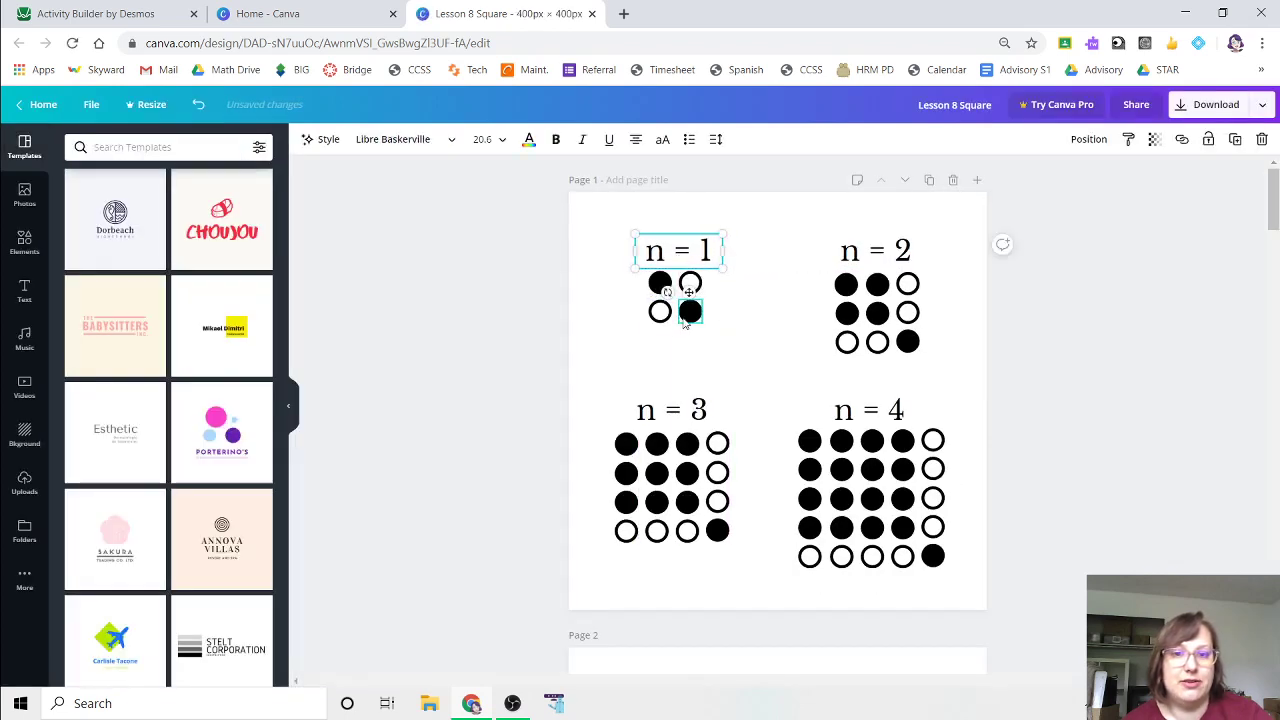
pyautogui.moveTo(660, 313)
pyautogui.mouseDown()
pyautogui.moveTo(626, 320)
pyautogui.moveTo(659, 312)
pyautogui.mouseUp()
pyautogui.hotkey('ctrl', 'z')
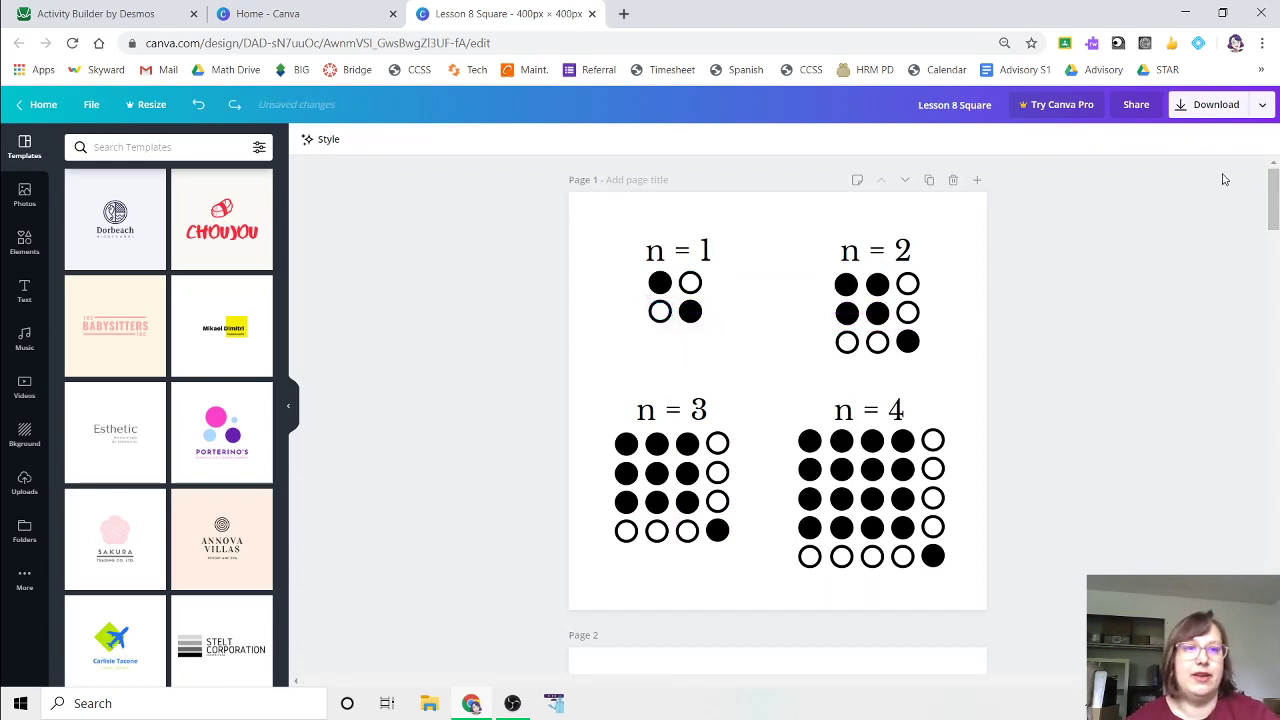
# - Switch back to Desmos Activity Builder and upload the dot-pattern image with the two-by-two layout to the image card
pyautogui.click(96, 16)
pyautogui.click(730, 331)
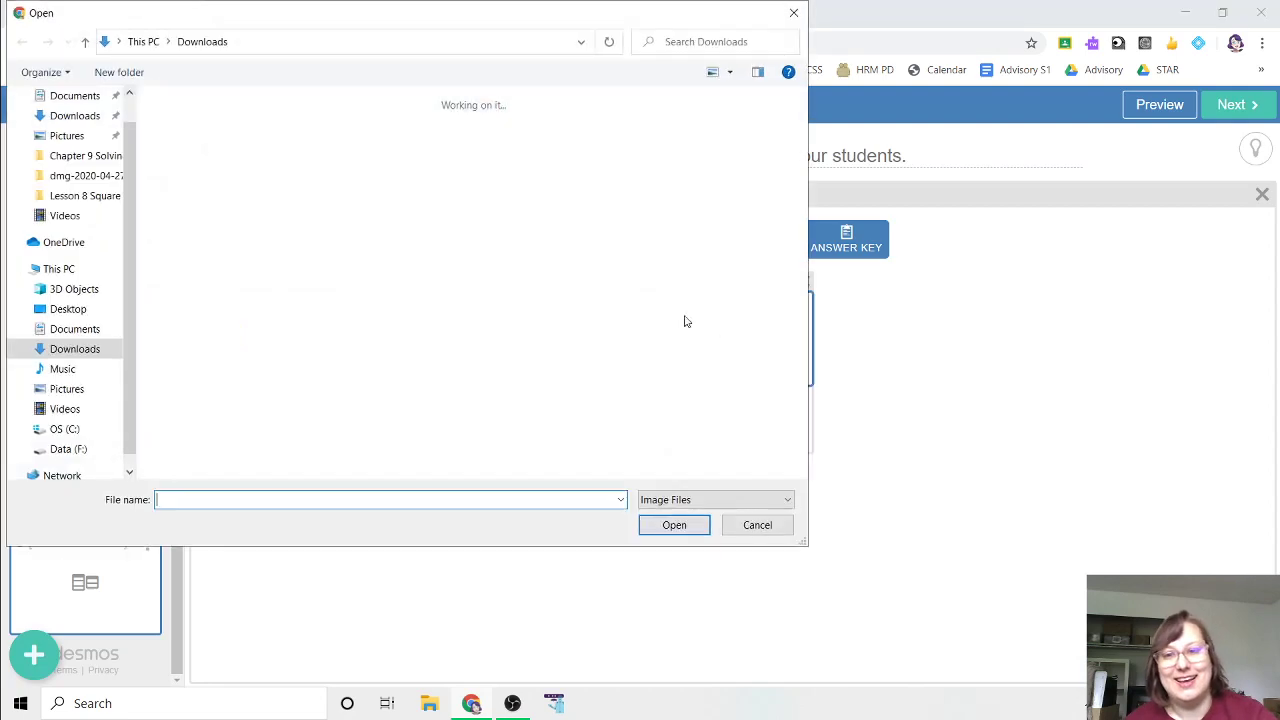
pyautogui.doubleClick(300, 283)
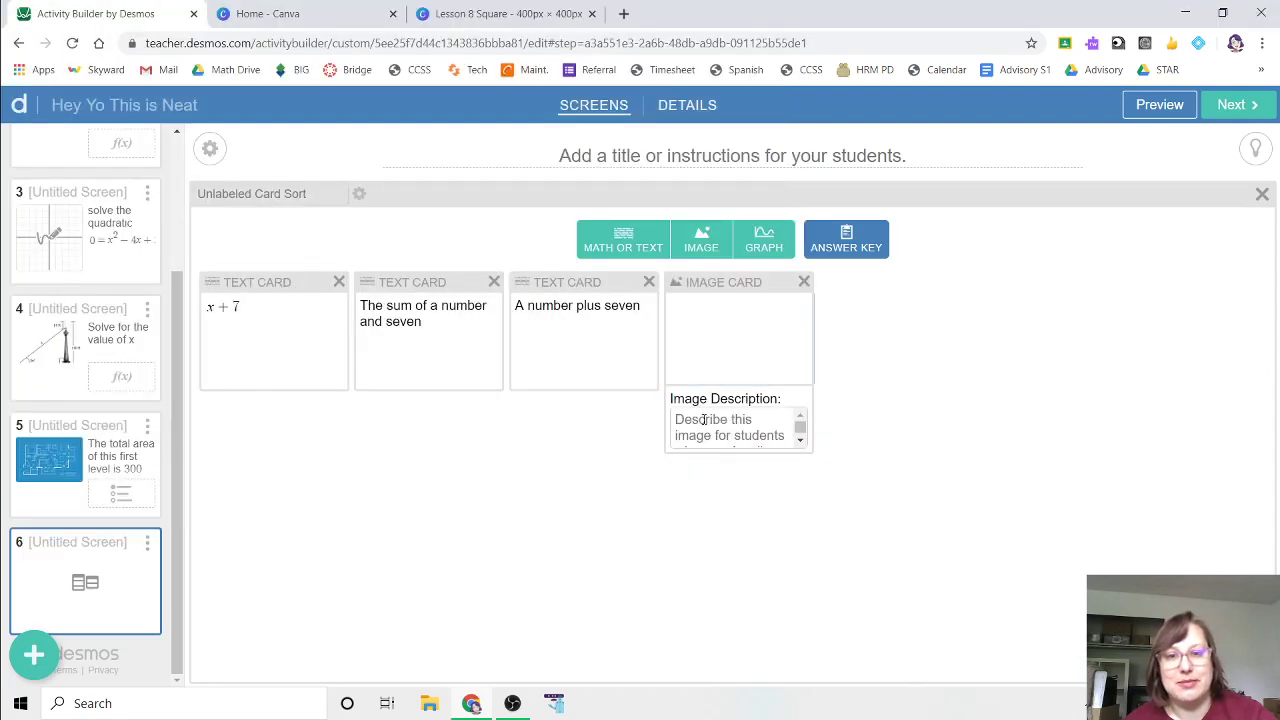
# - Add a second image card and upload the dot-pattern image with the single-row layout to it
pyautogui.click(697, 250)
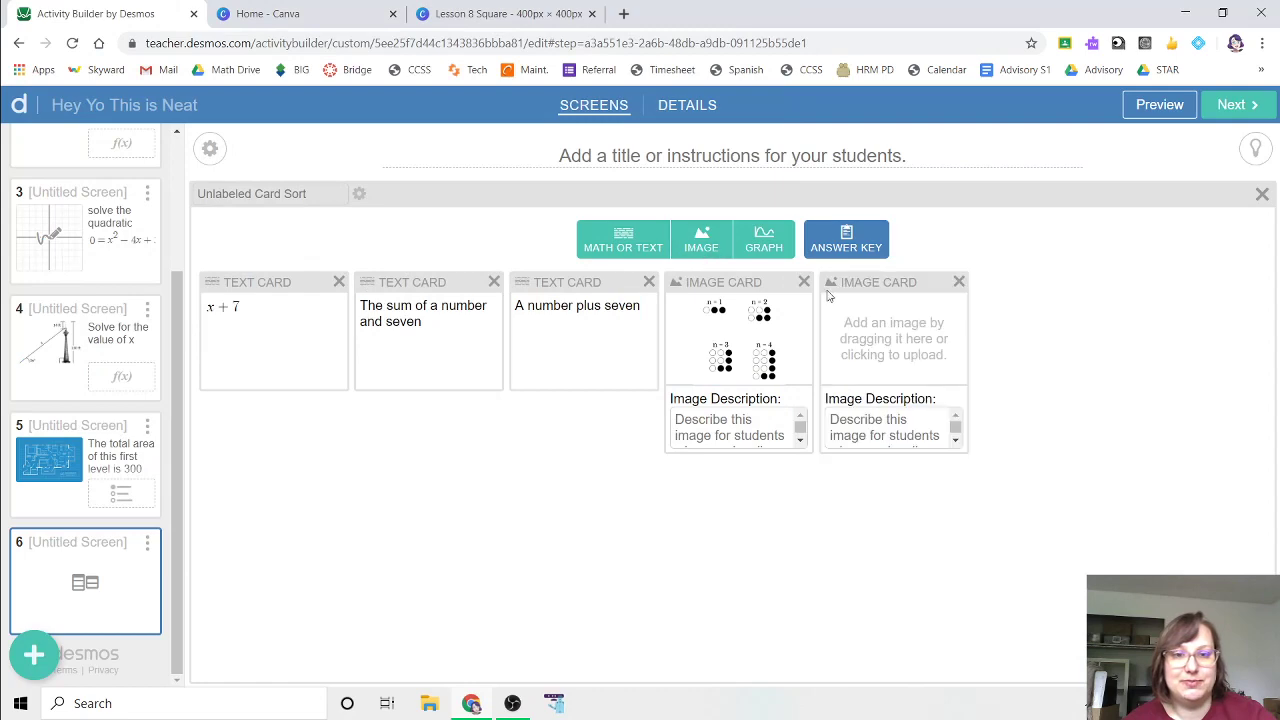
pyautogui.click(893, 338)
pyautogui.doubleClick(469, 277)
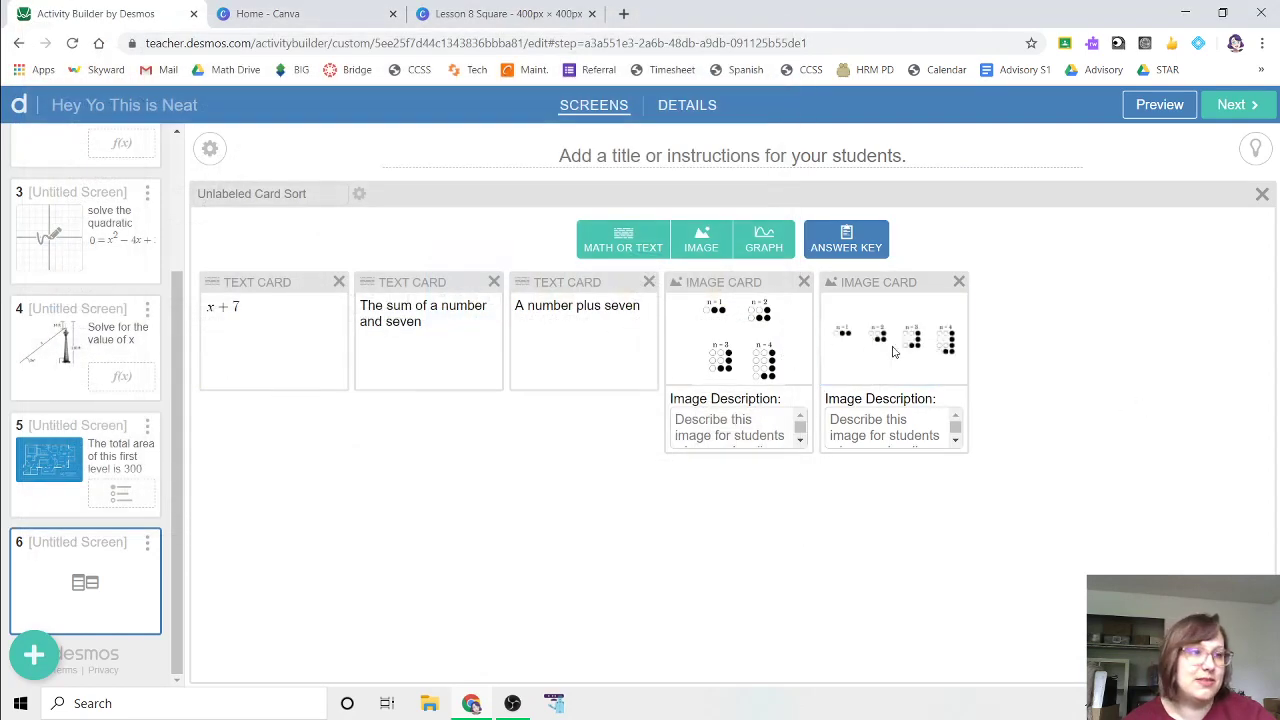
# - Preview the card sort as a student, reposition the single-row dot-pattern card, and check its enlarged view
pyautogui.click(1159, 104)
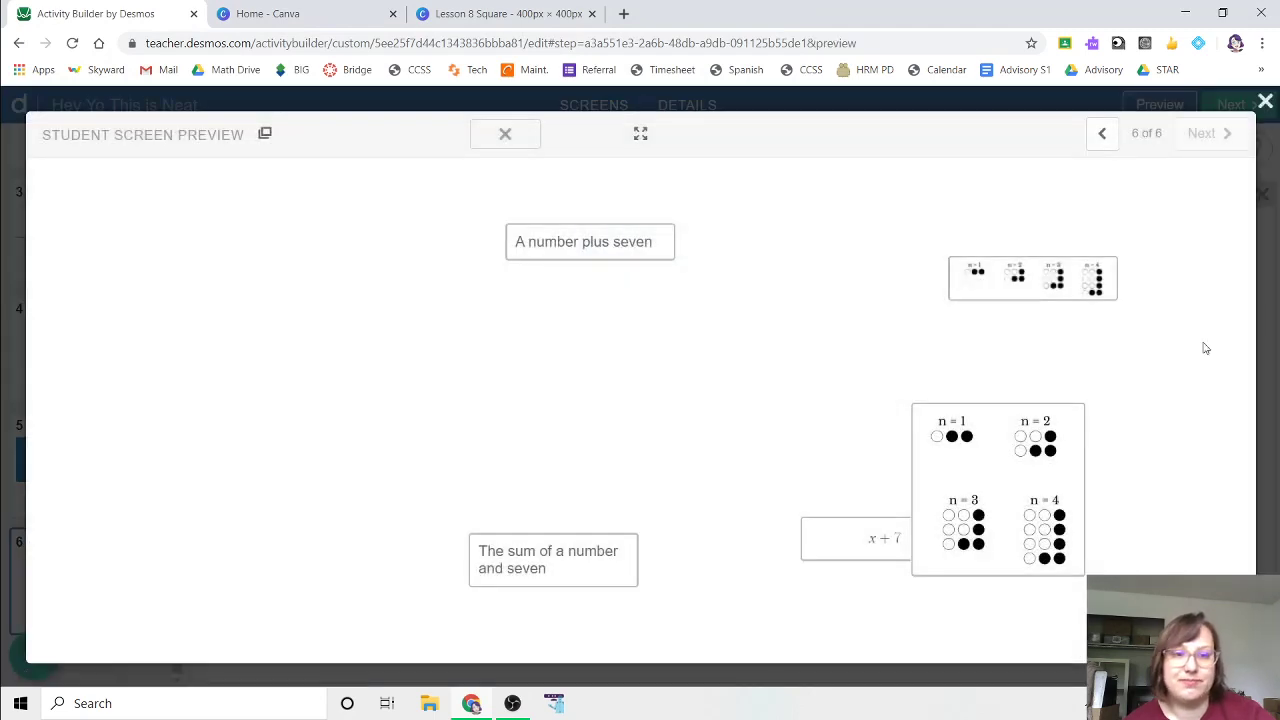
pyautogui.moveTo(1082, 268); pyautogui.dragTo(1008, 297)
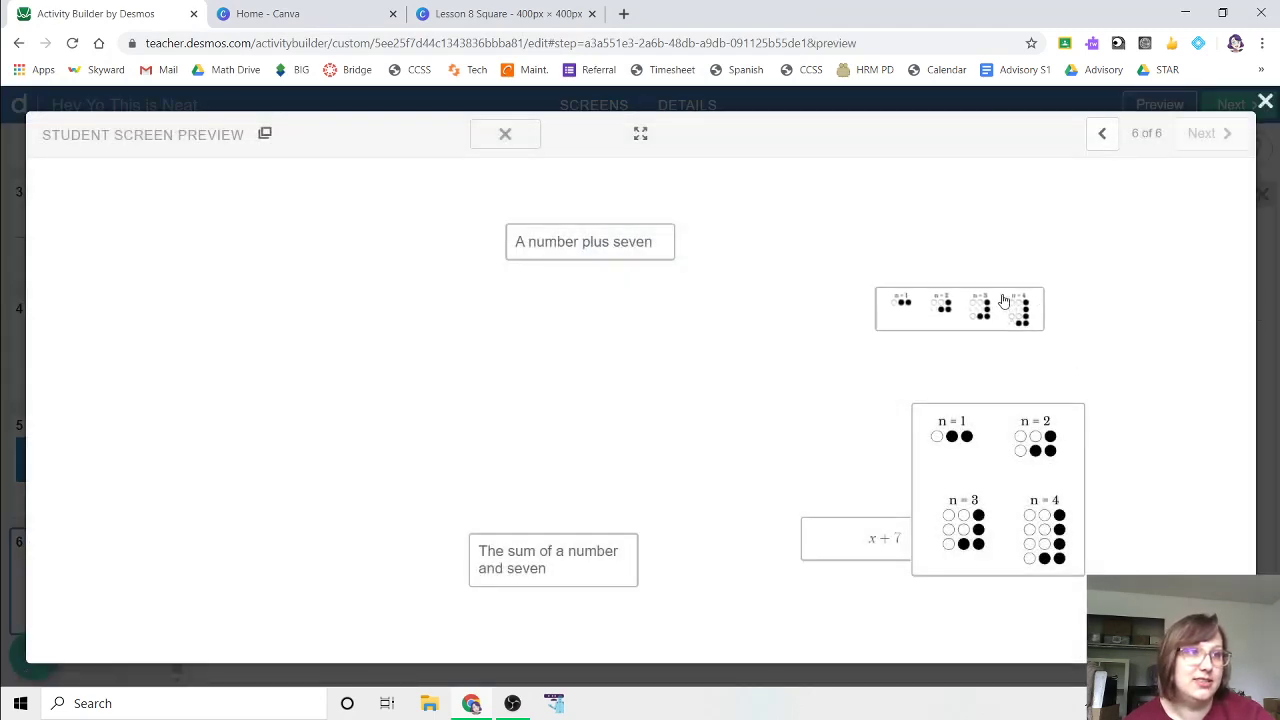
pyautogui.click(927, 304)
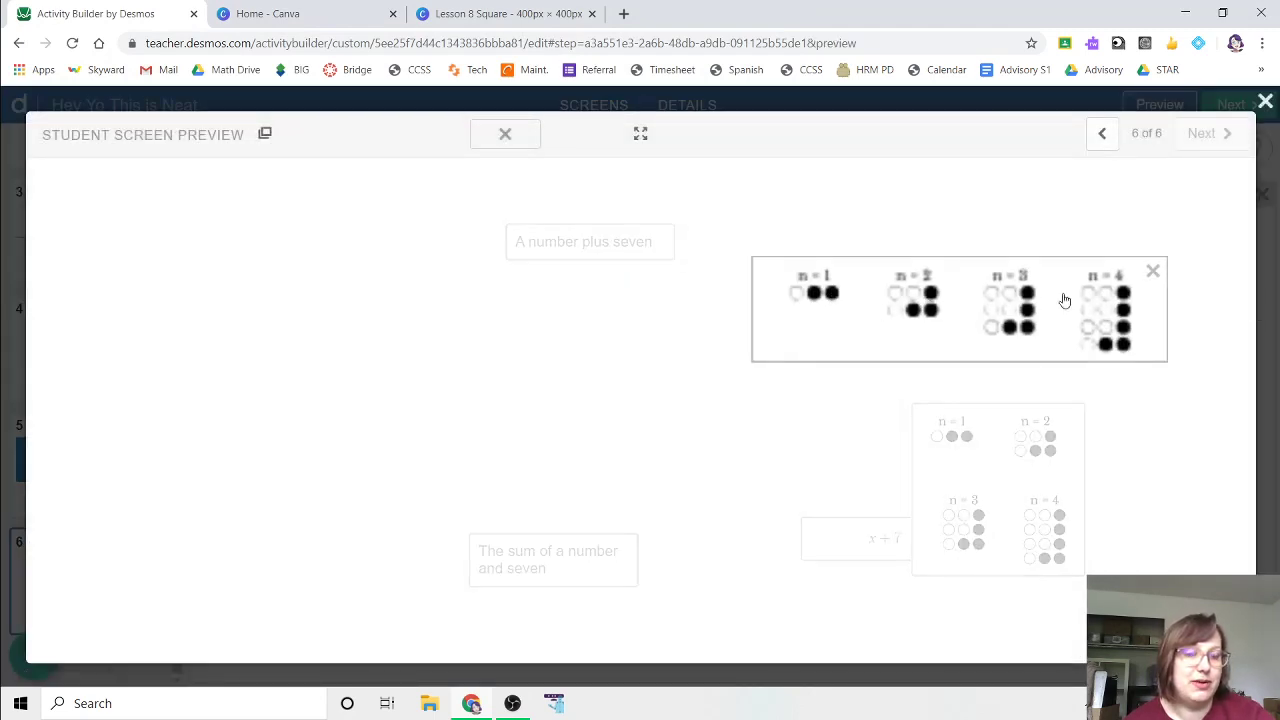
pyautogui.click(1151, 272)
# - Try out image matching in the student preview by grouping the two dot-pattern cards on the left side of the canvas
pyautogui.moveTo(1028, 514); pyautogui.dragTo(768, 427)
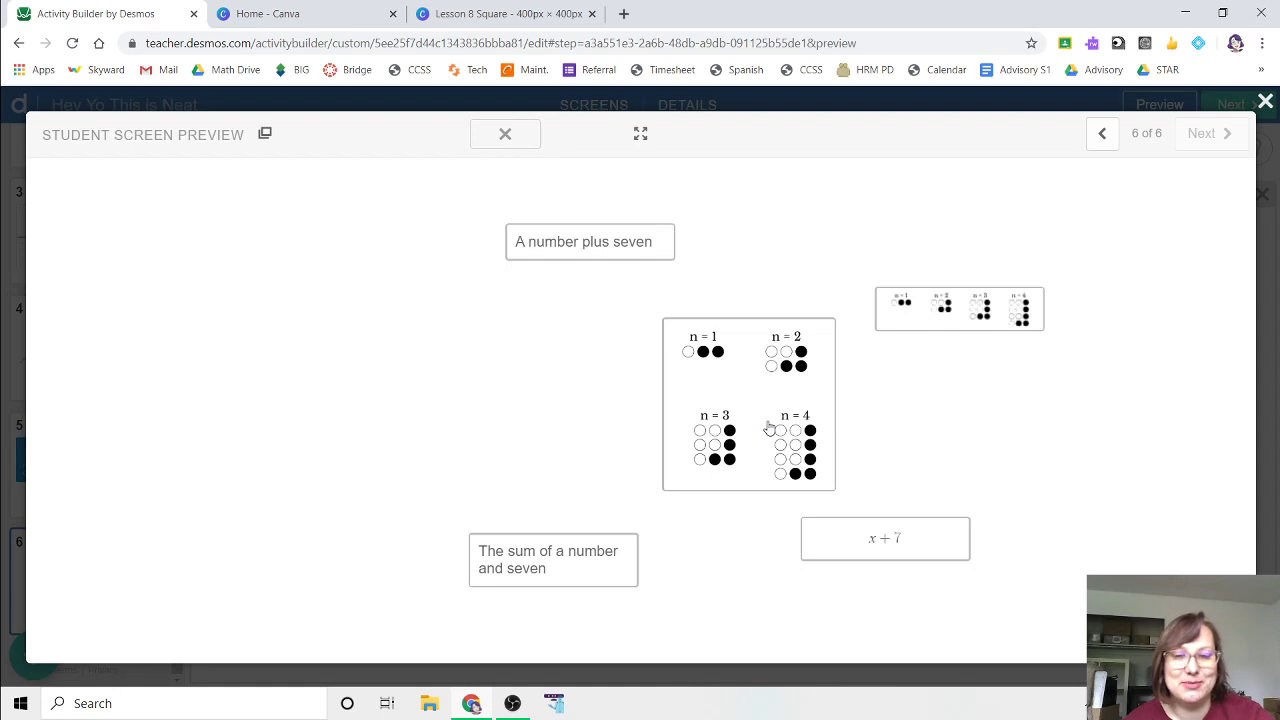
pyautogui.moveTo(766, 414); pyautogui.dragTo(369, 378)
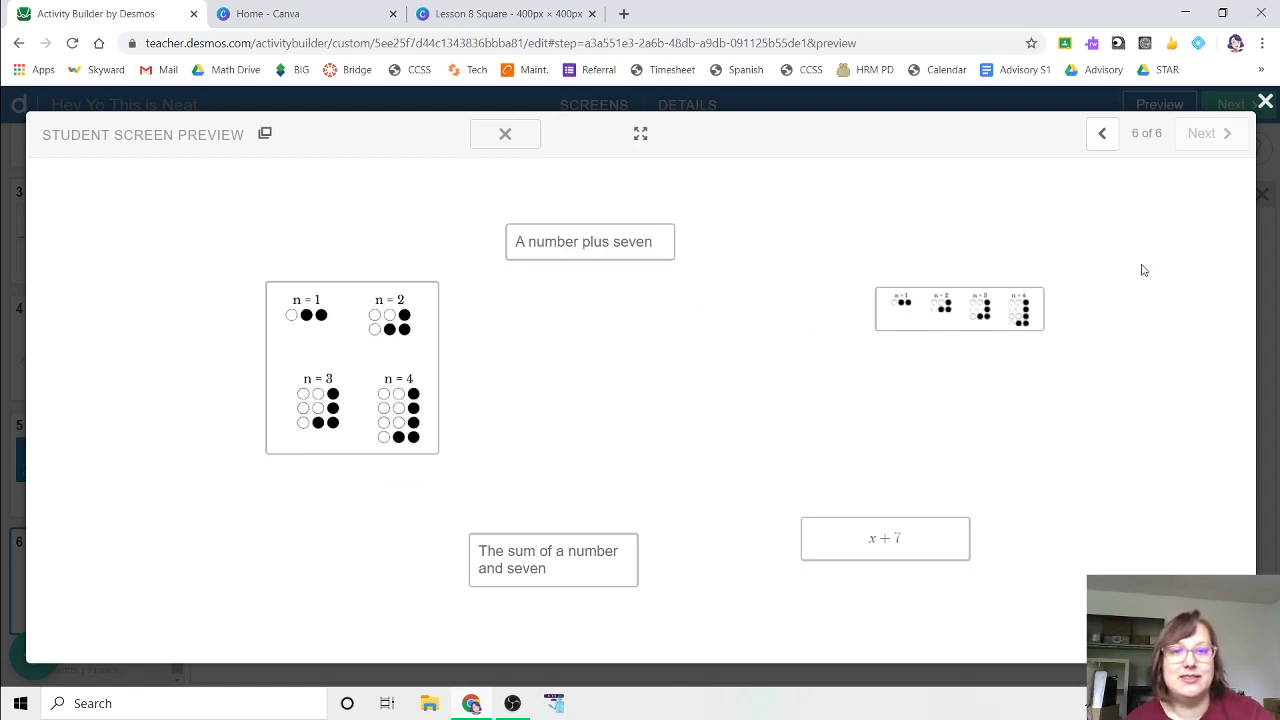
pyautogui.moveTo(919, 317); pyautogui.dragTo(785, 340)
pyautogui.moveTo(650, 353); pyautogui.dragTo(345, 389)
# - Group the three "x + 7" and sum cards beside the image group in the student preview, and close the preview
pyautogui.moveTo(563, 251); pyautogui.dragTo(548, 575)
pyautogui.moveTo(848, 540); pyautogui.dragTo(530, 572)
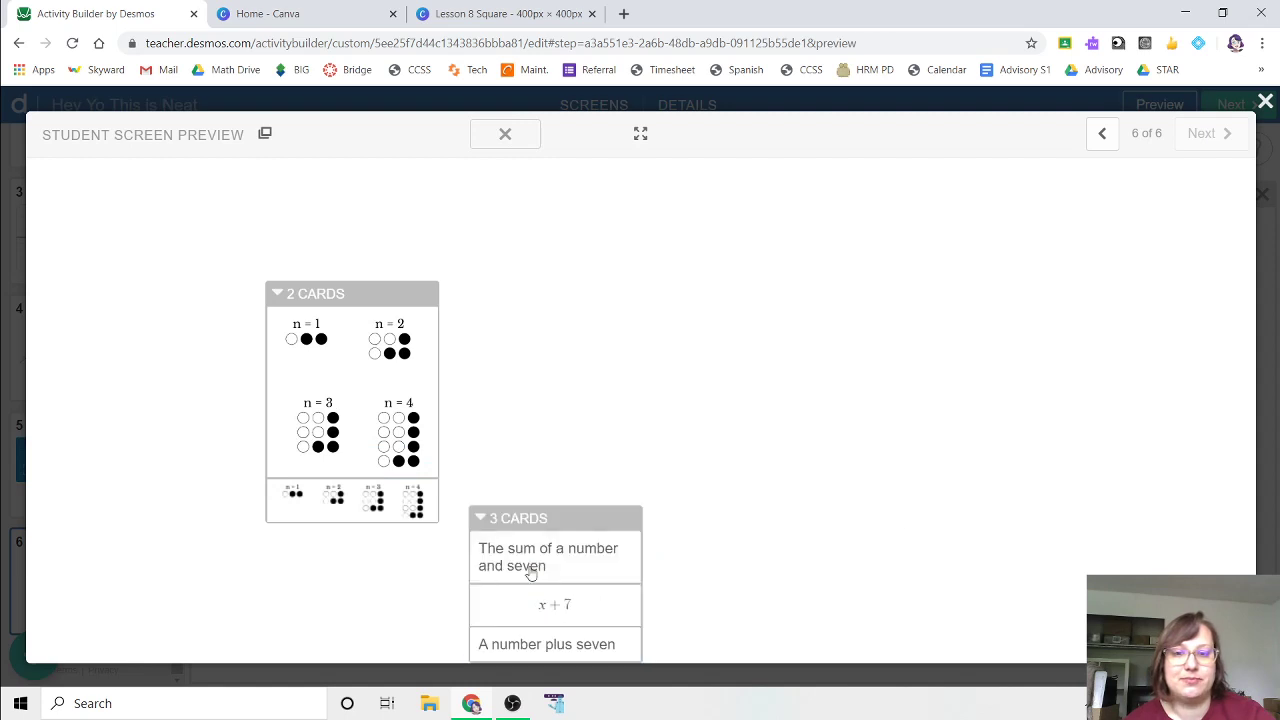
pyautogui.moveTo(541, 517); pyautogui.dragTo(586, 294)
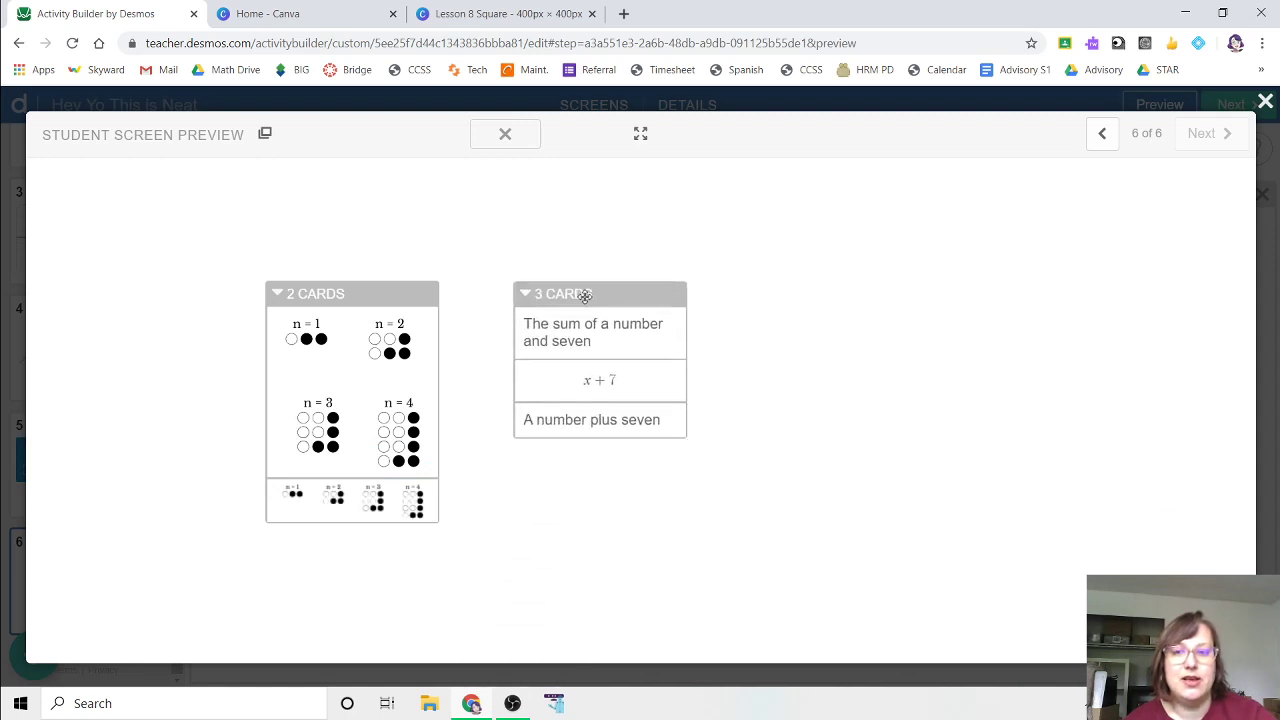
pyautogui.click(1266, 102)
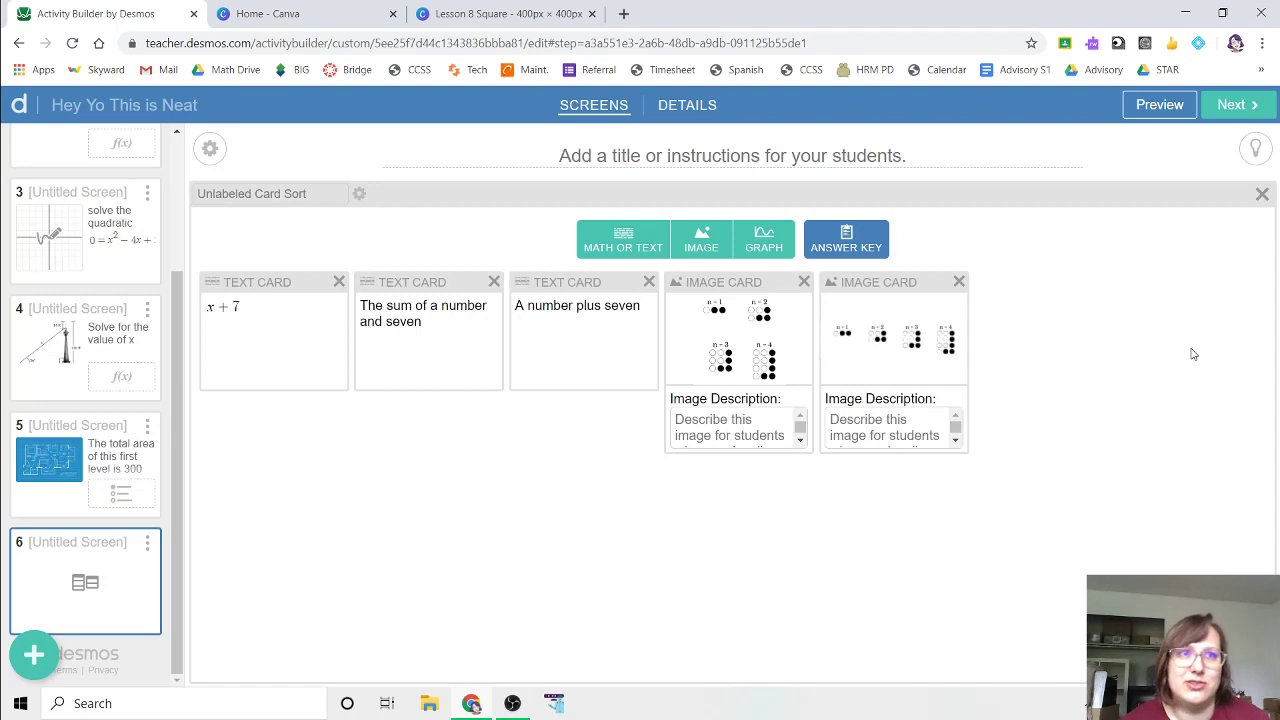
# - Give the card sort screen the instruction title "Match the words with the cards."
pyautogui.click(706, 148)
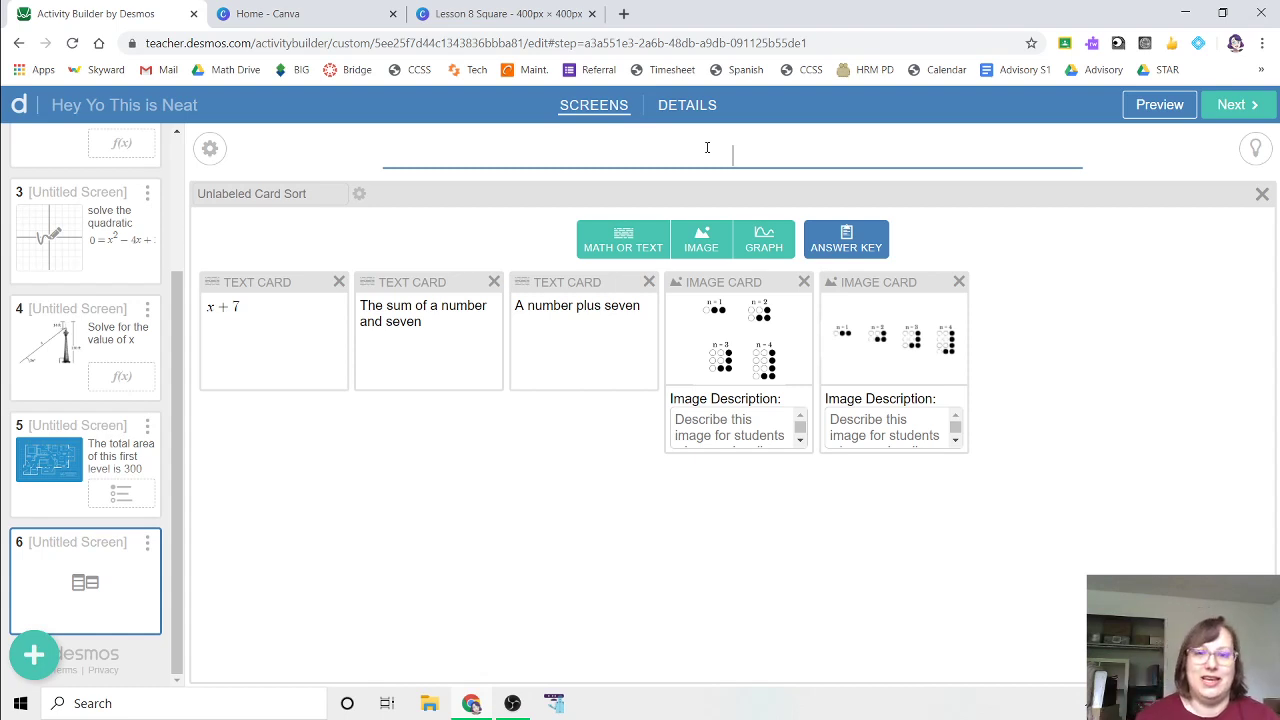
pyautogui.write('Match the ')
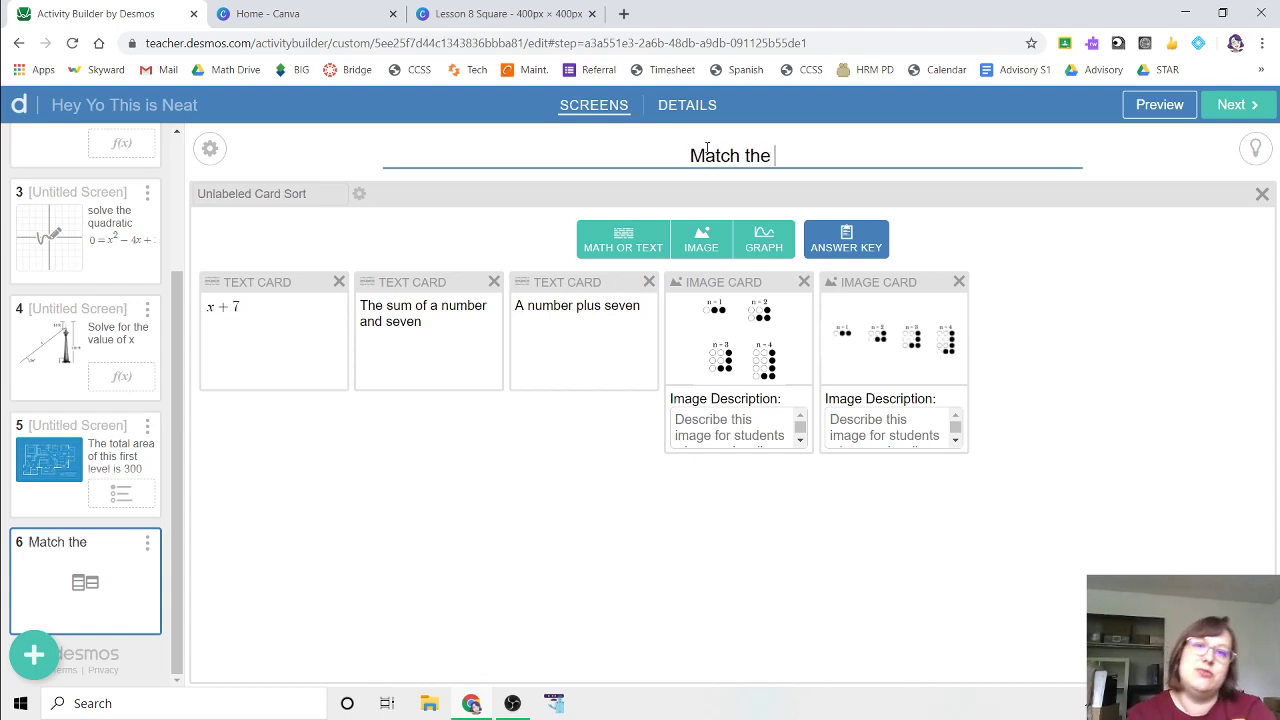
pyautogui.write('words wi')
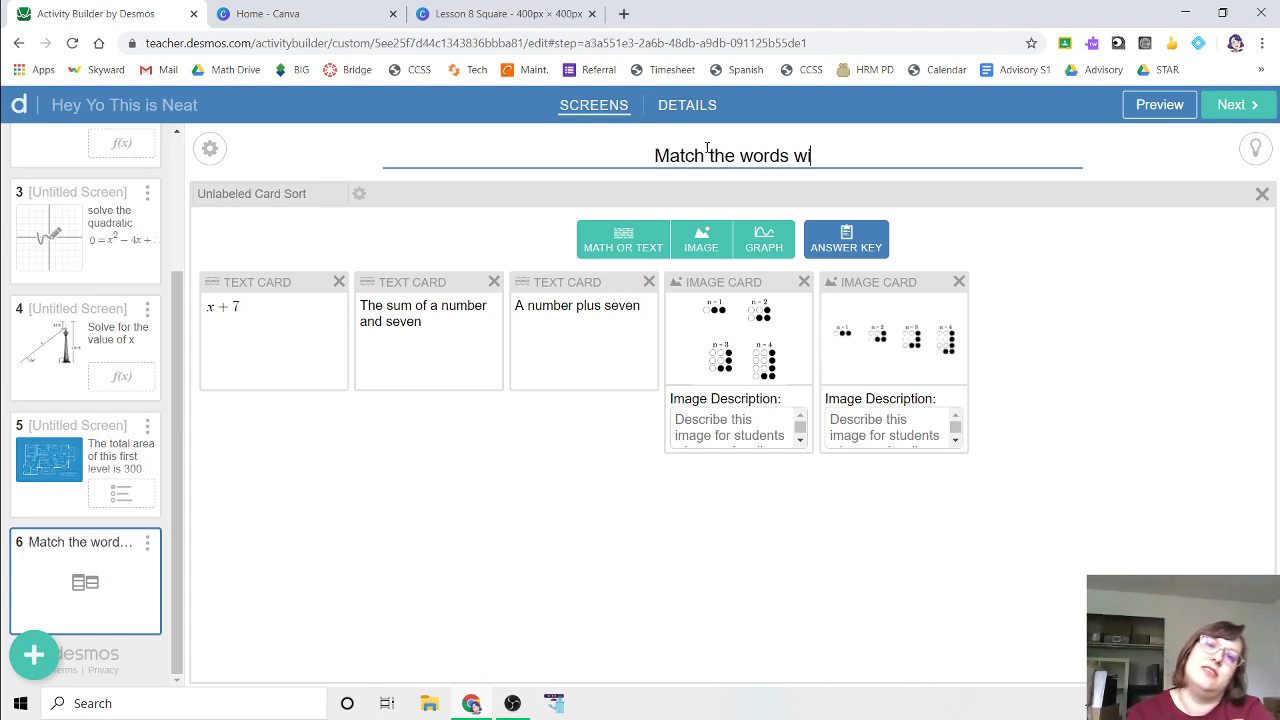
pyautogui.write('th the cards.')
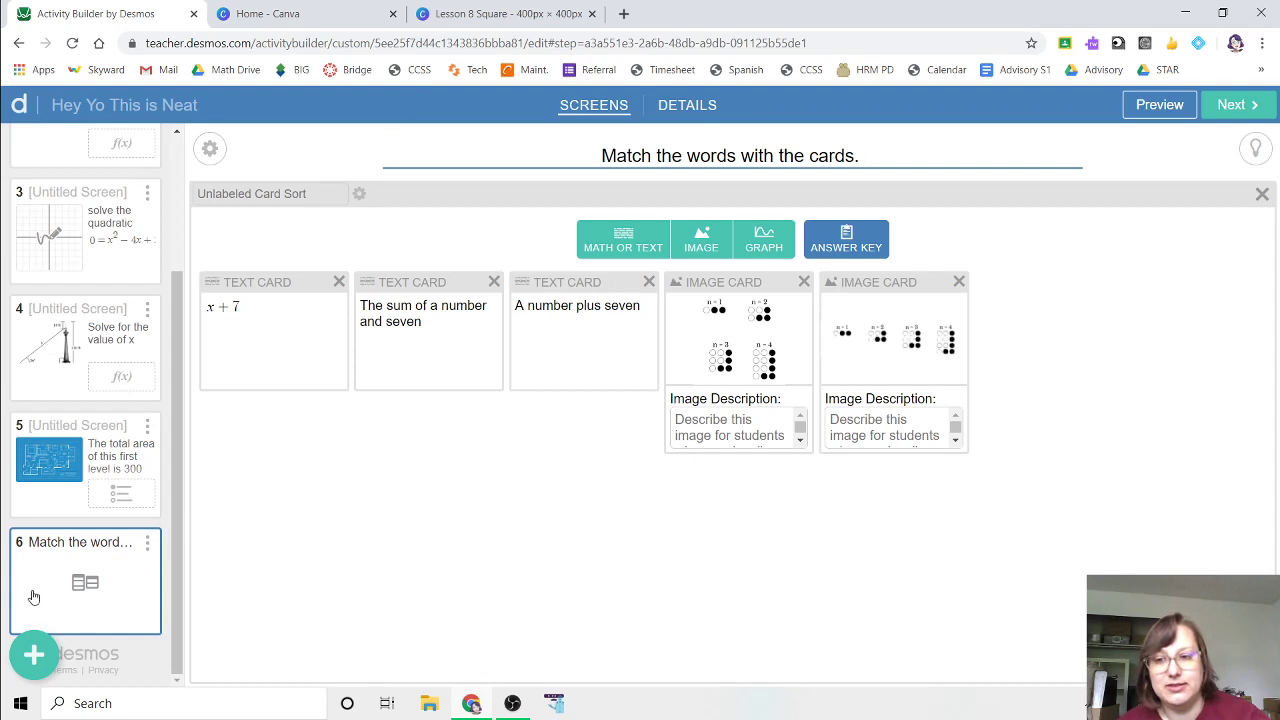
# - Add a seventh screen containing a table and head its first column "I need these cards:"
pyautogui.click(34, 655)
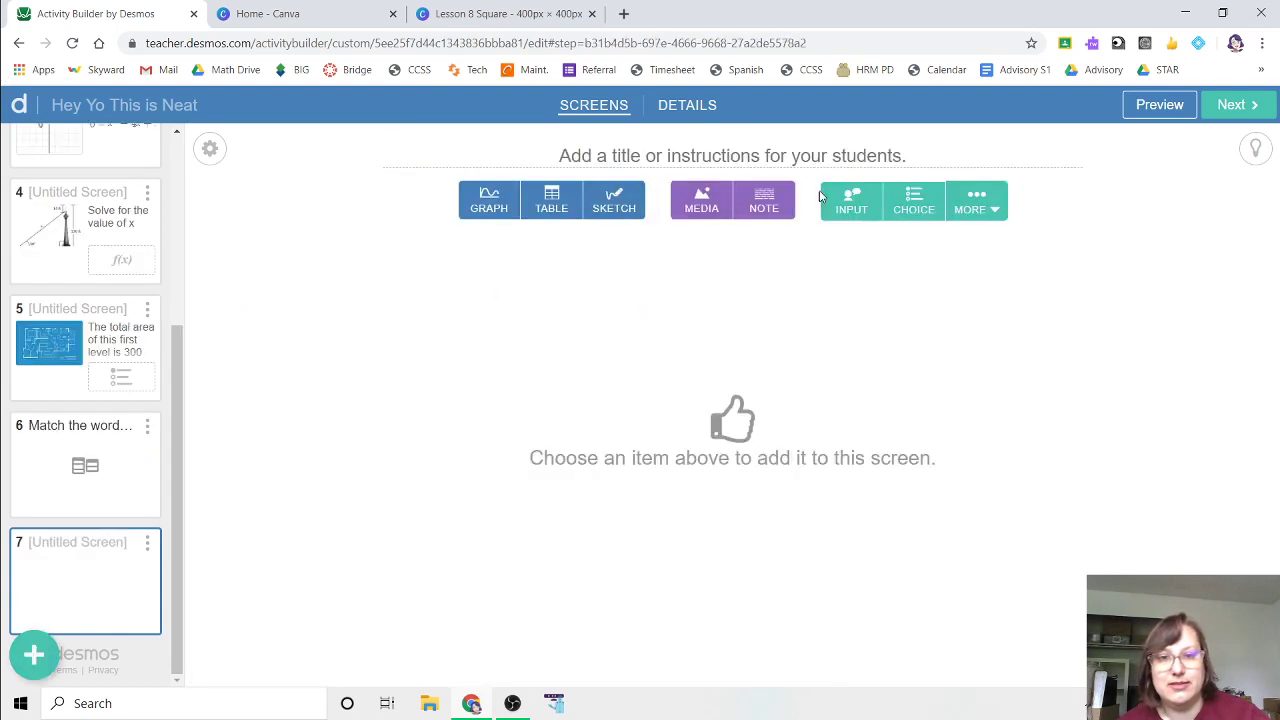
pyautogui.click(548, 200)
pyautogui.write('I need thses c')
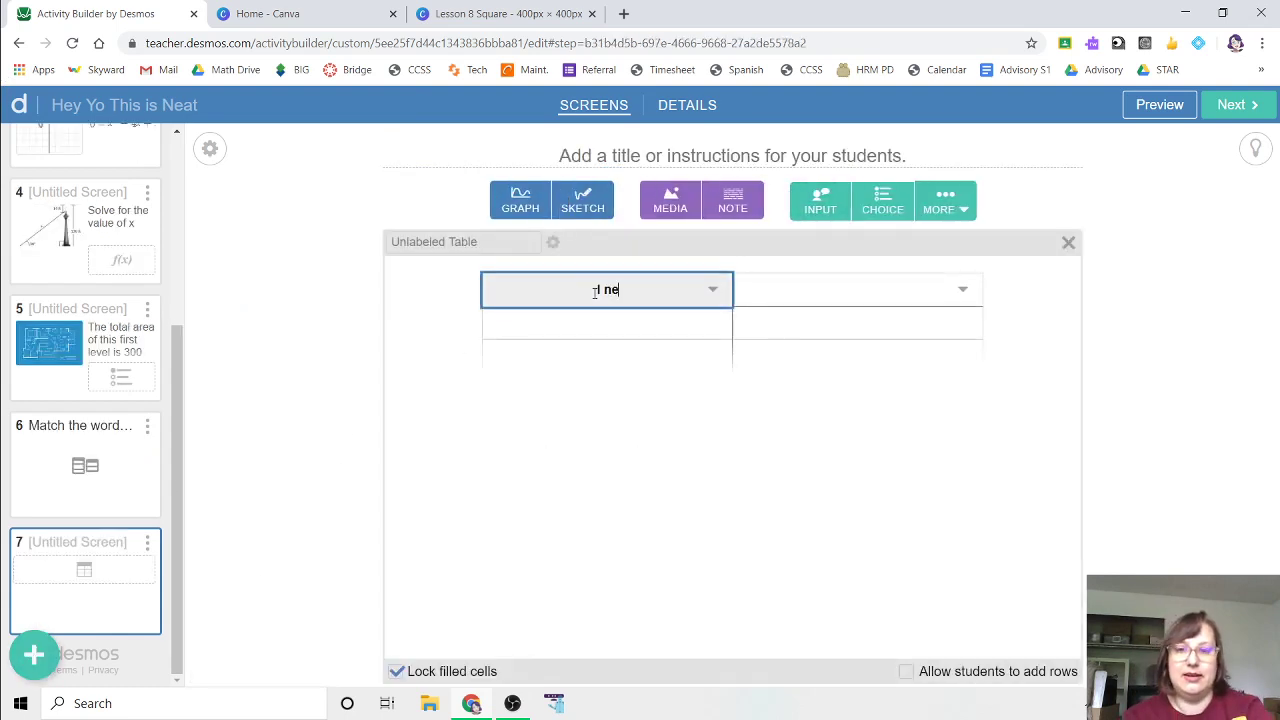
pyautogui.press('BackSpace')
pyautogui.press('BackSpace')
pyautogui.press('BackSpace')
pyautogui.press('BackSpace')
pyautogui.press('BackSpace')
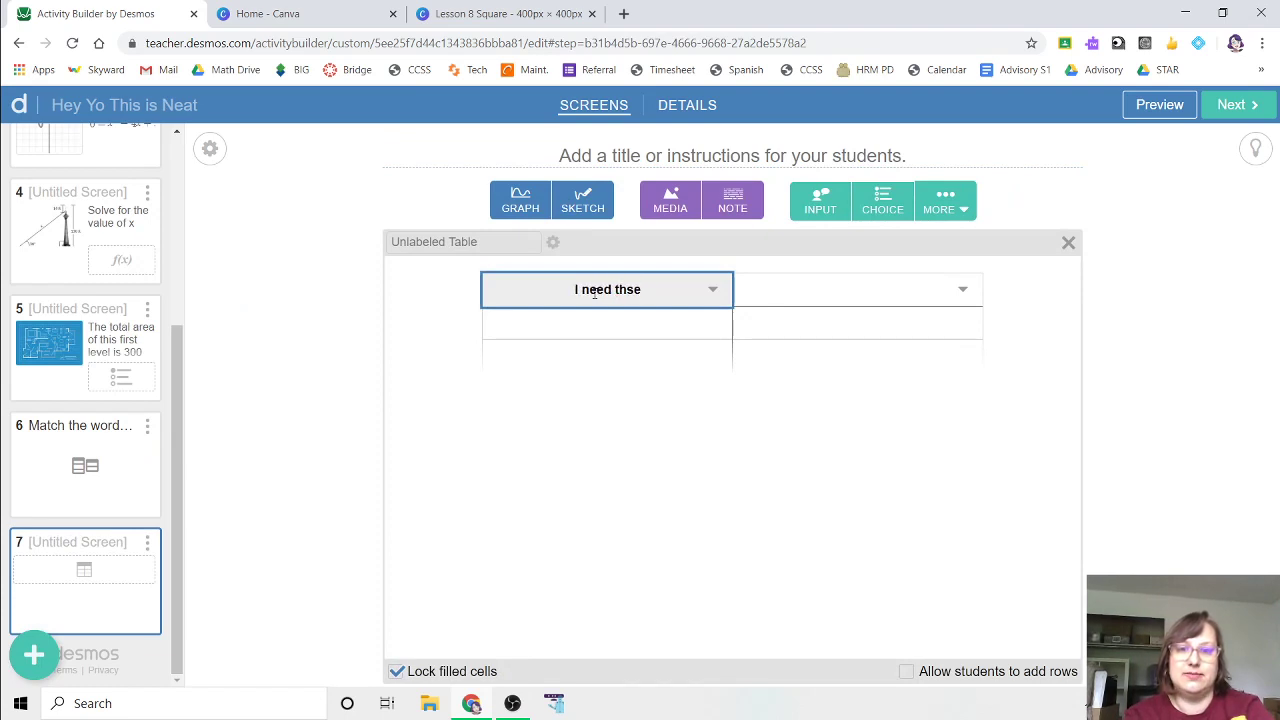
pyautogui.write('ese cards:')
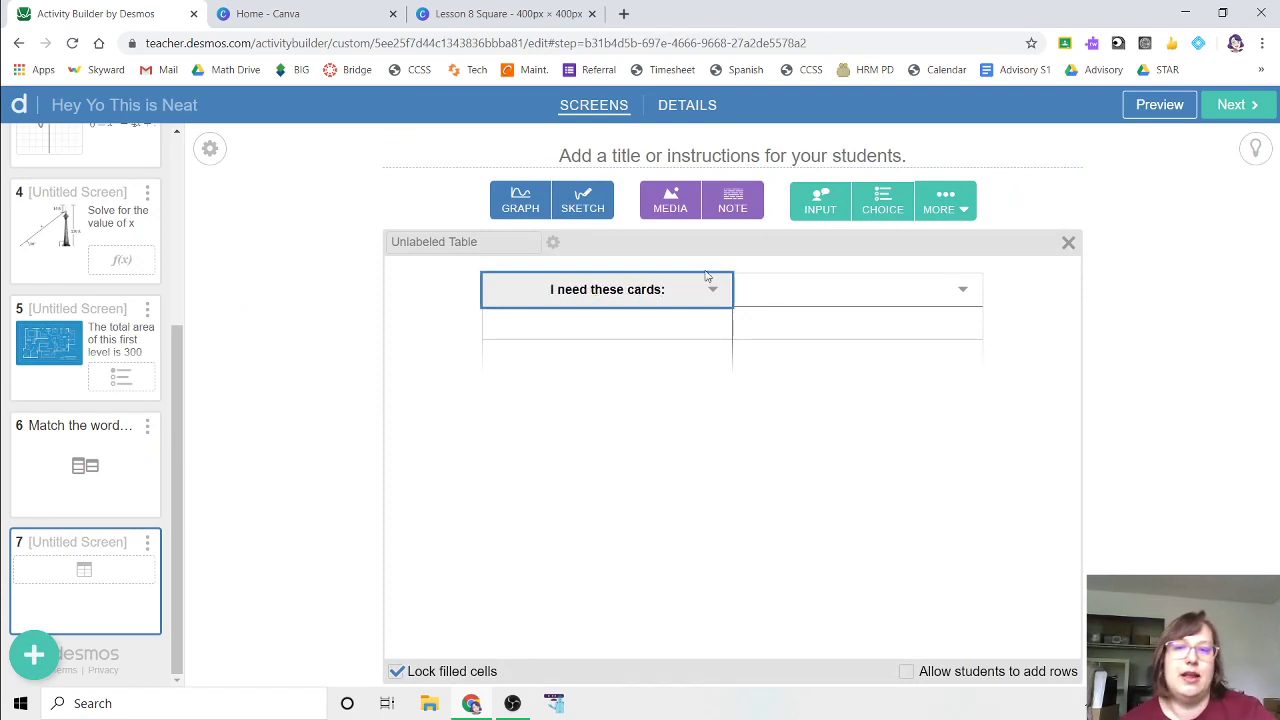
pyautogui.click(712, 289)
pyautogui.click(682, 384)
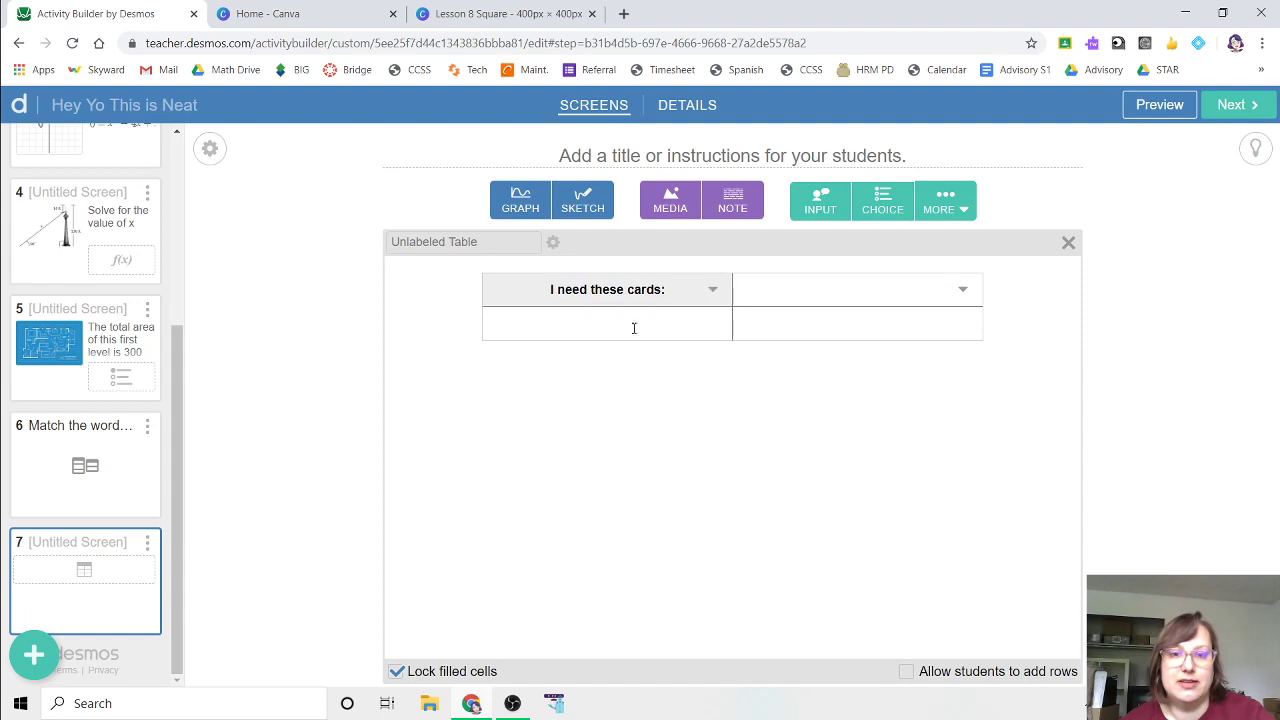
# - Enter x+7 in the first row under "I need these cards:" and continue to the second row
pyautogui.click(633, 326)
pyautogui.write('x+7')
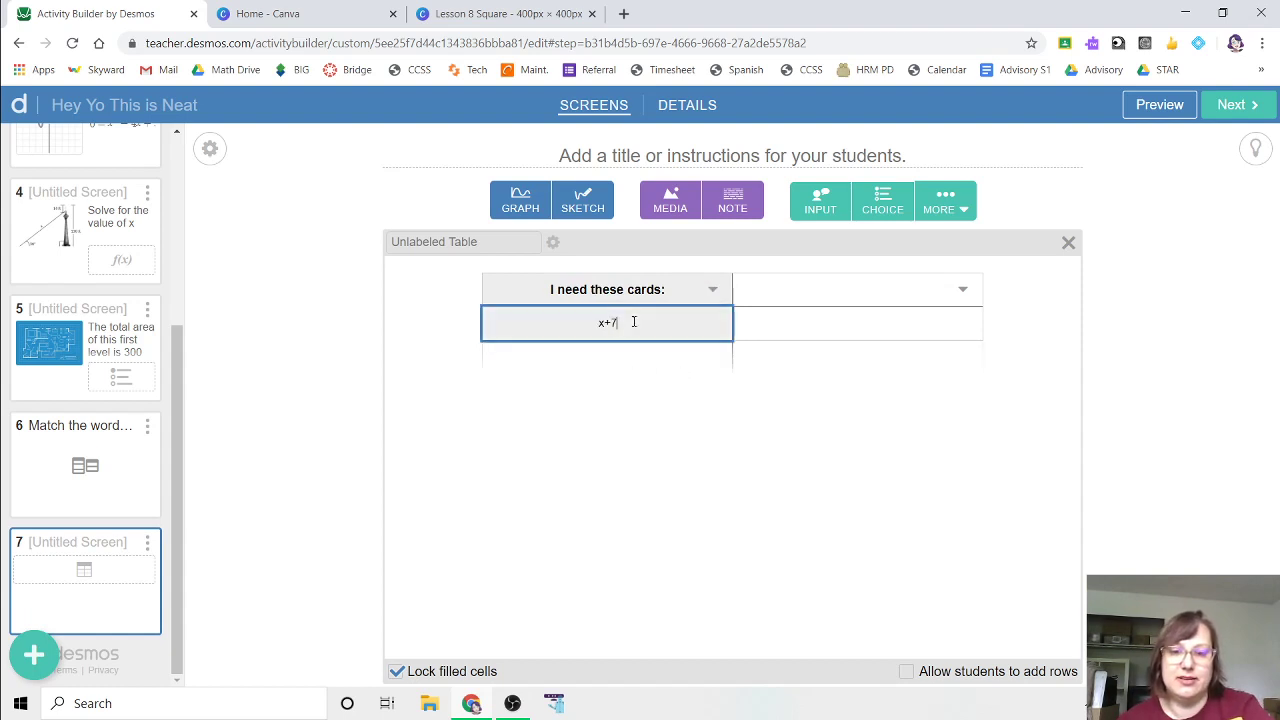
pyautogui.press('Return')
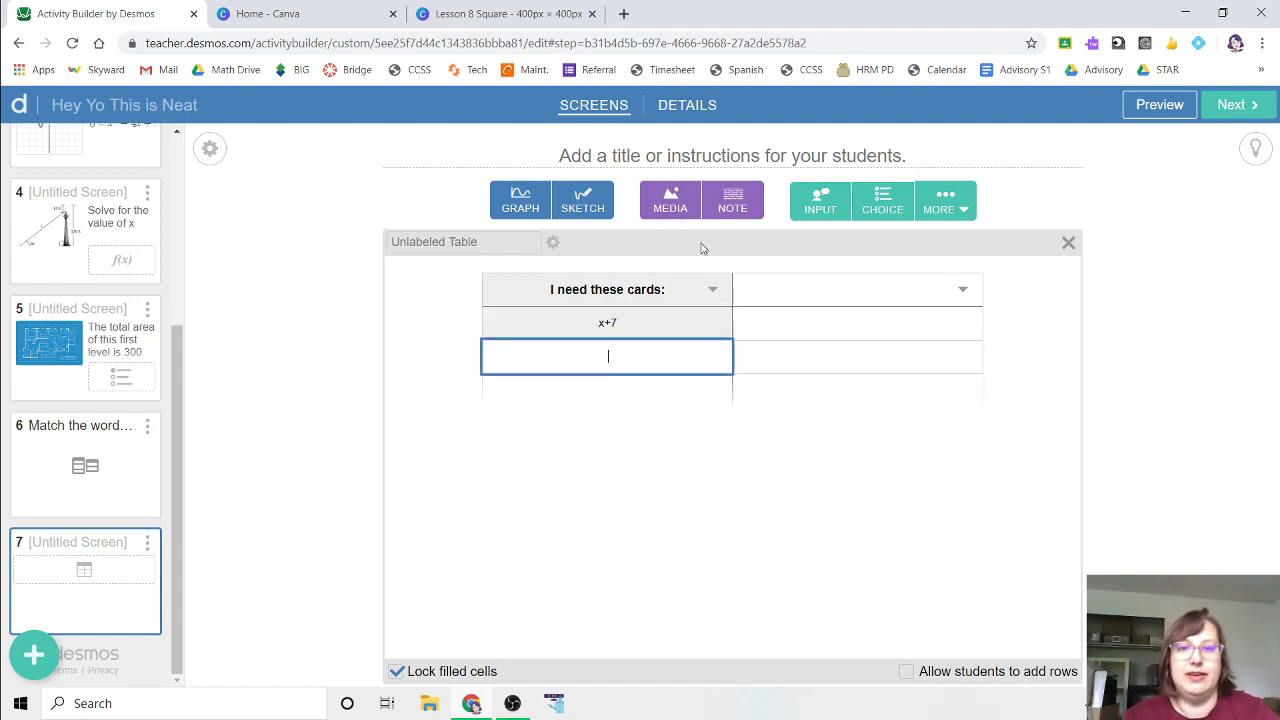
# - Format the first column as math and enter "the sum of a number and seven" in its second row
pyautogui.click(712, 289)
pyautogui.click(651, 374)
pyautogui.click(621, 363)
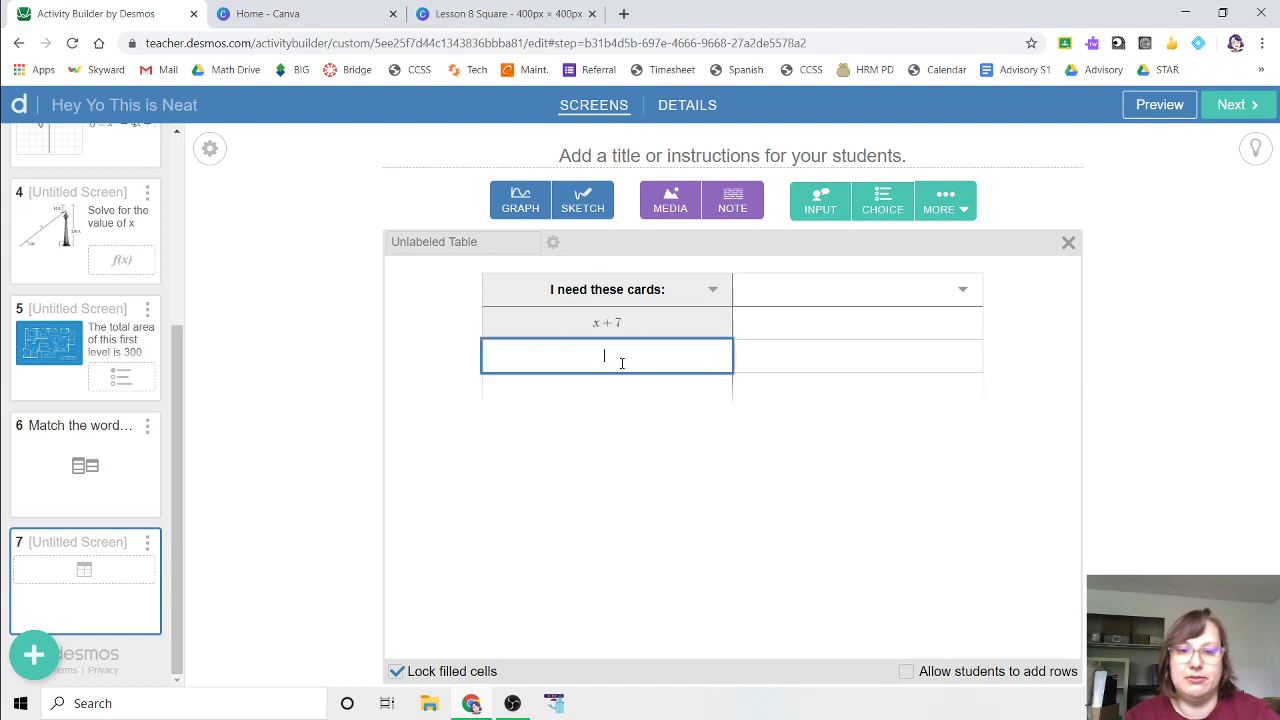
pyautogui.write('the sum of a')
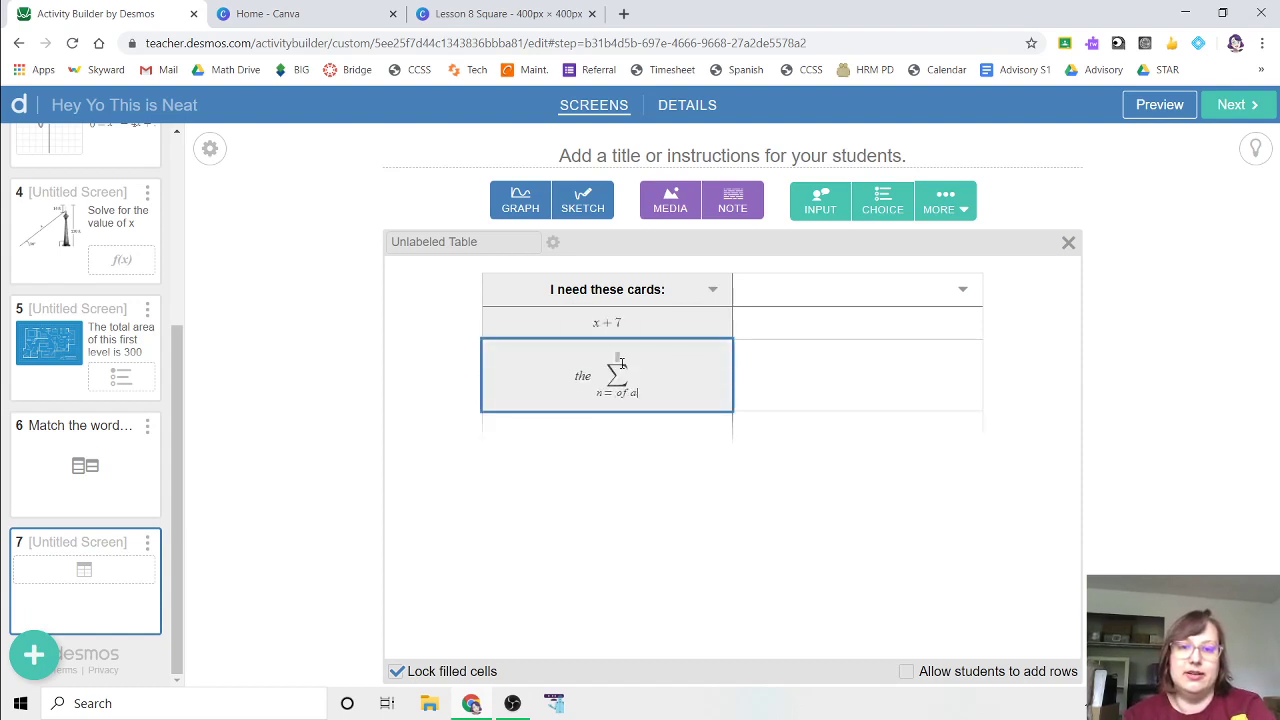
pyautogui.write(' number and')
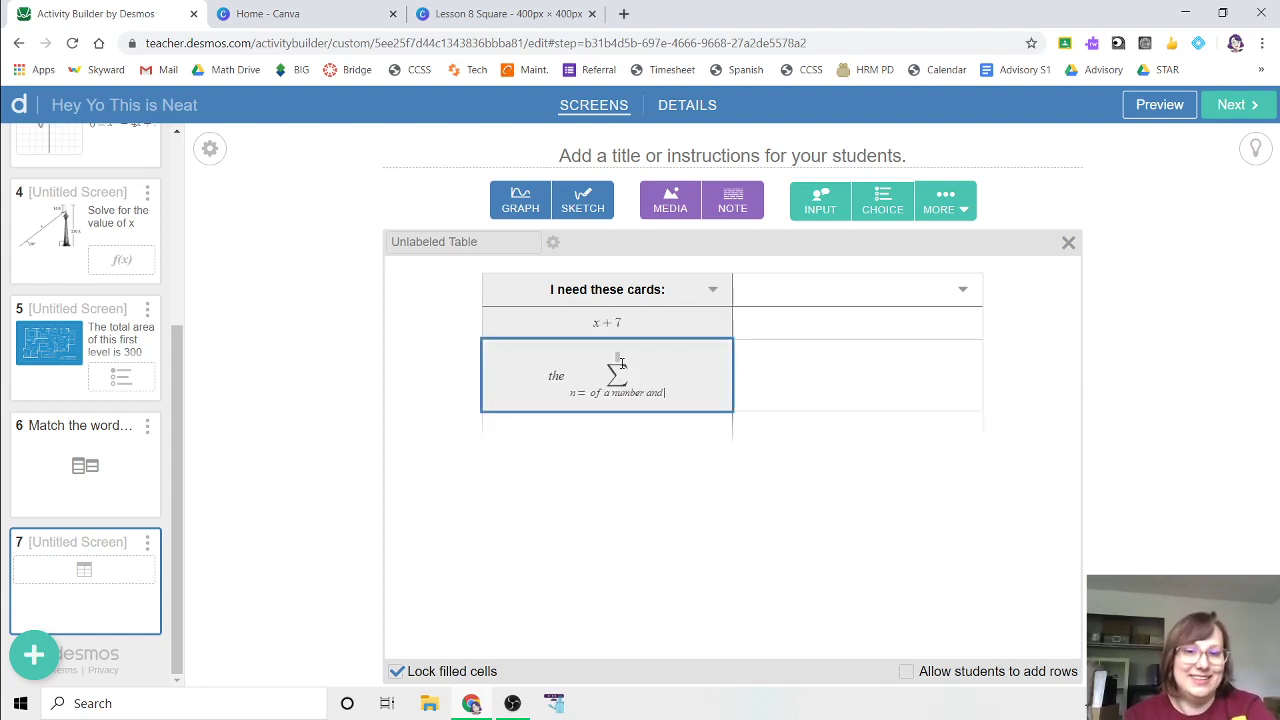
pyautogui.write(' seven')
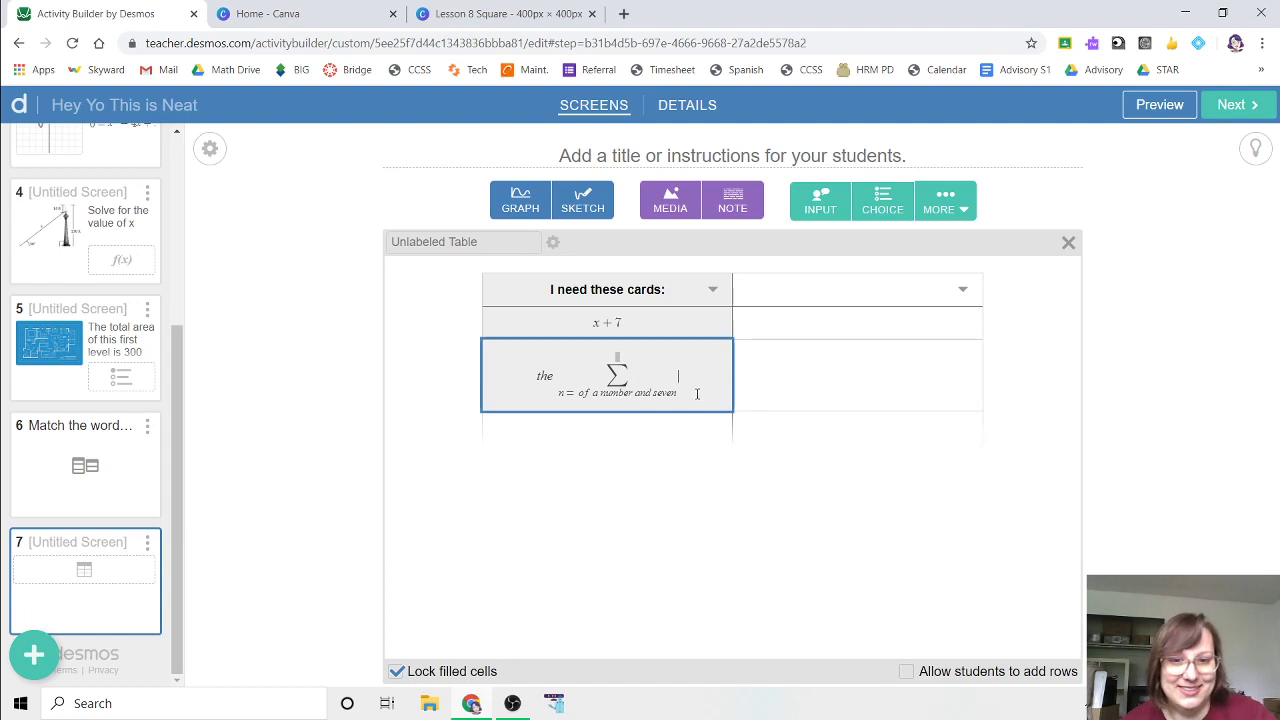
# - Format the first column as text again and clear the entry in its second row
pyautogui.moveTo(697, 394); pyautogui.dragTo(543, 380)
pyautogui.click(666, 381)
pyautogui.click(713, 289)
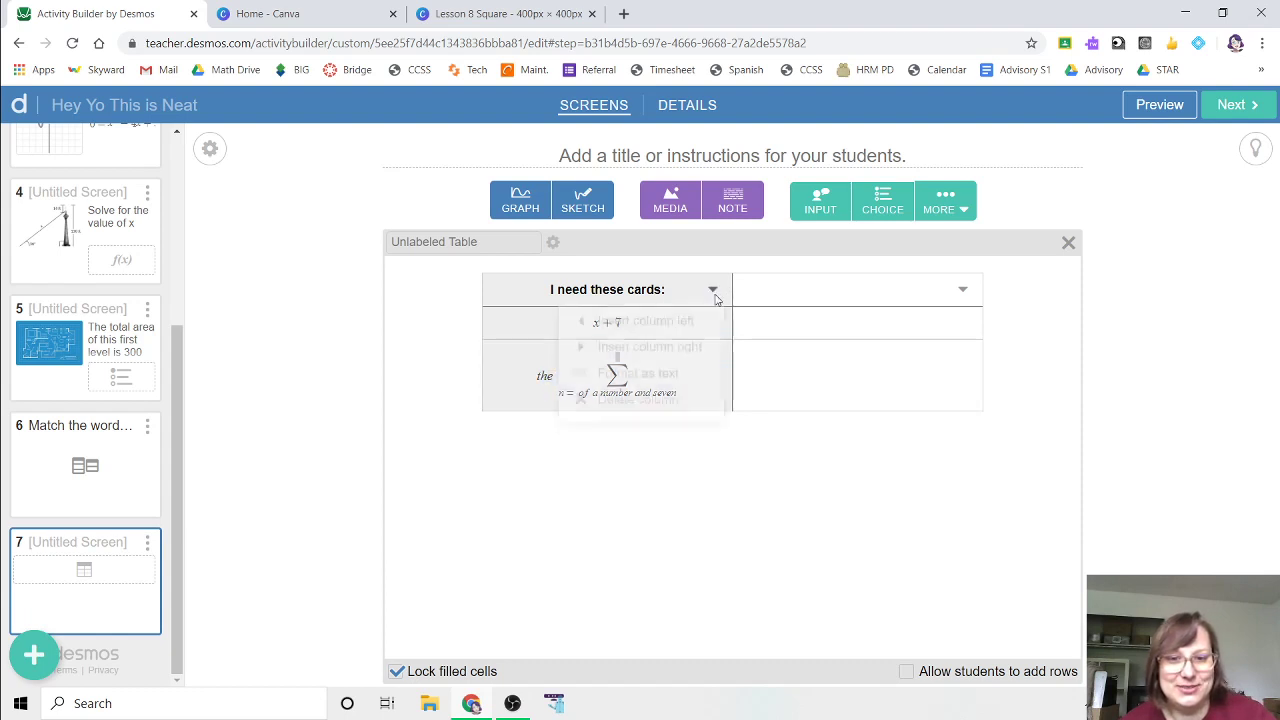
pyautogui.click(666, 380)
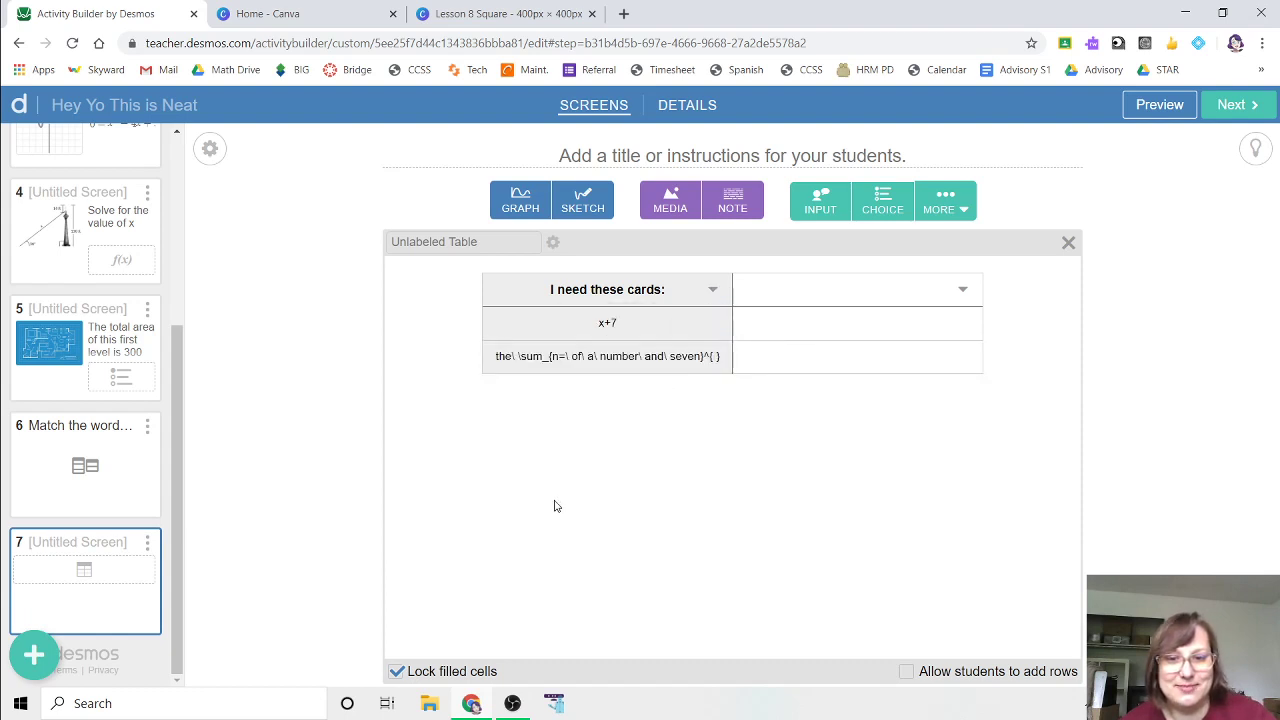
pyautogui.doubleClick(561, 356)
pyautogui.hotkey('ctrl', 'a')
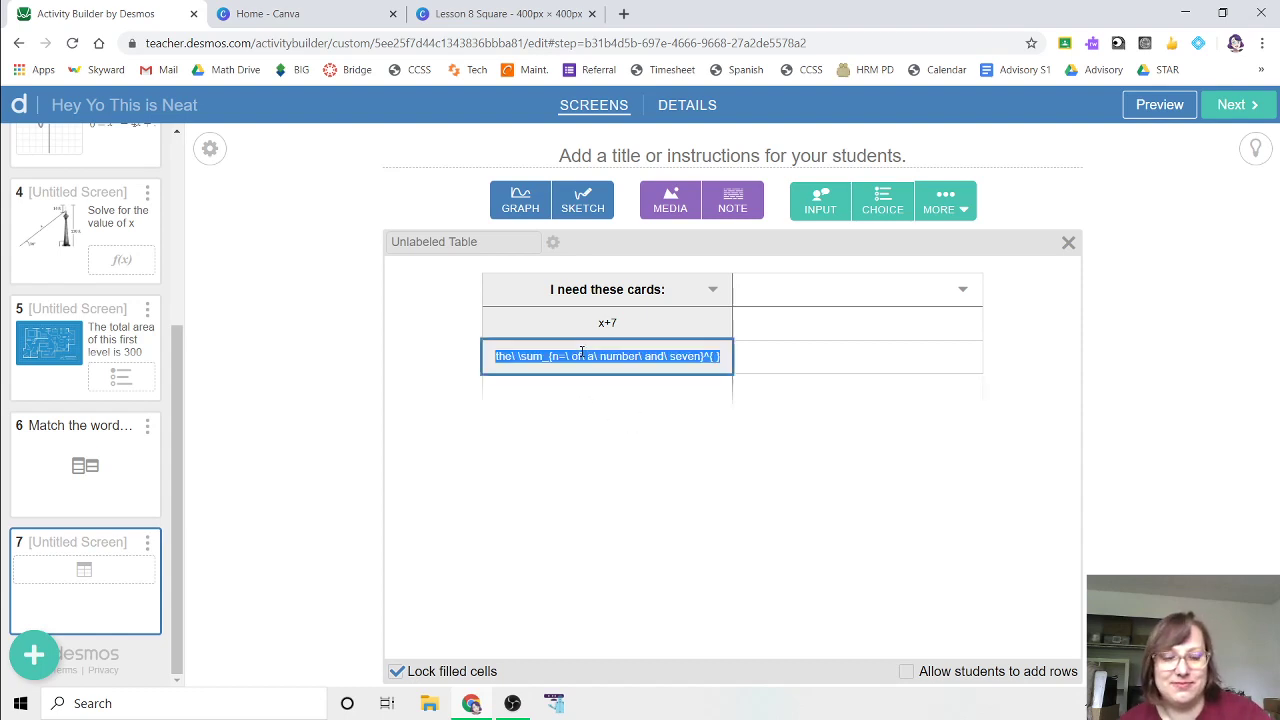
pyautogui.press('BackSpace')
pyautogui.click(588, 427)
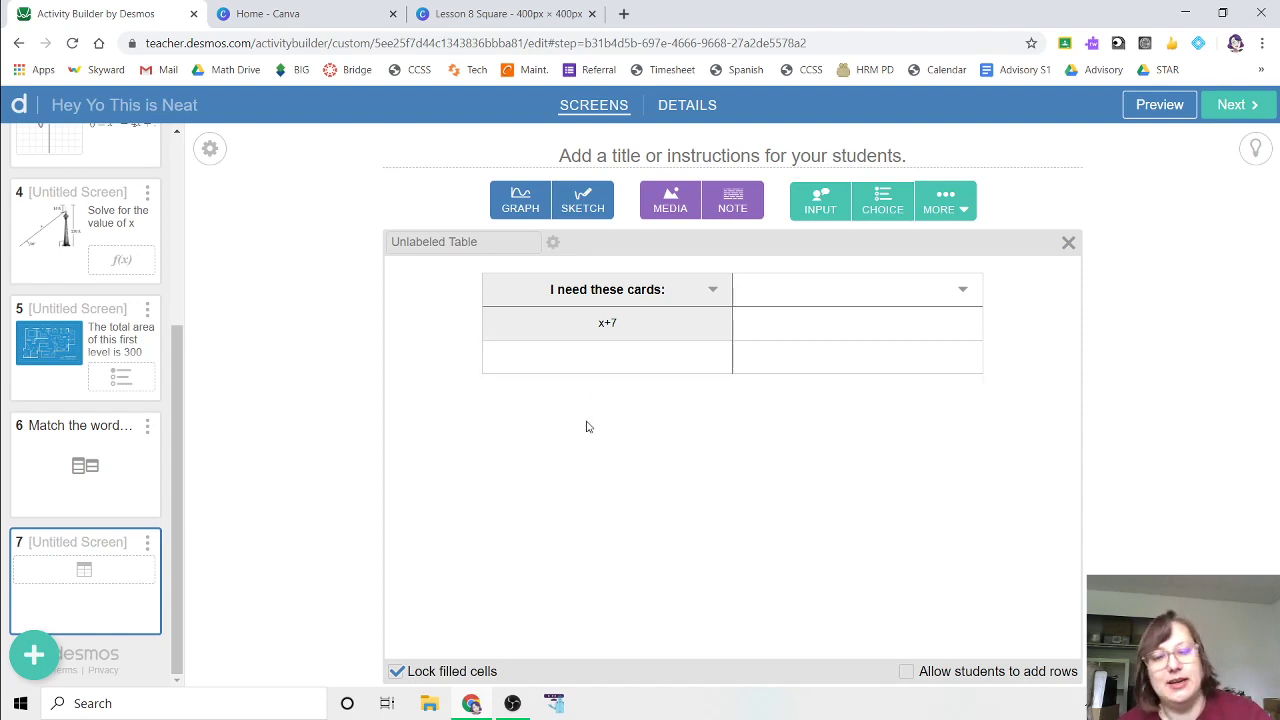
# - Delete the empty second column from the table
pyautogui.click(650, 368)
pyautogui.click(962, 289)
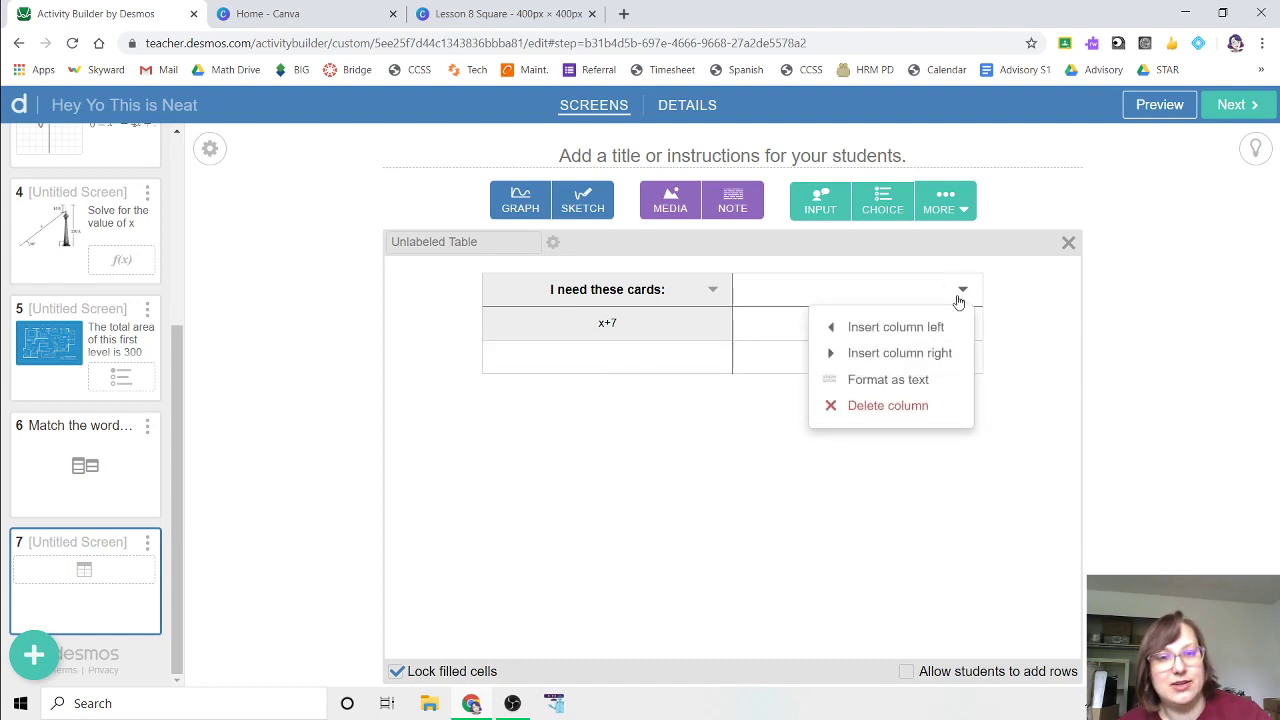
pyautogui.click(915, 405)
# - Extend the table with four more empty rows below the blank second row
pyautogui.click(659, 361)
pyautogui.press('Return')
pyautogui.press('Return')
pyautogui.press('Return')
pyautogui.press('Return')
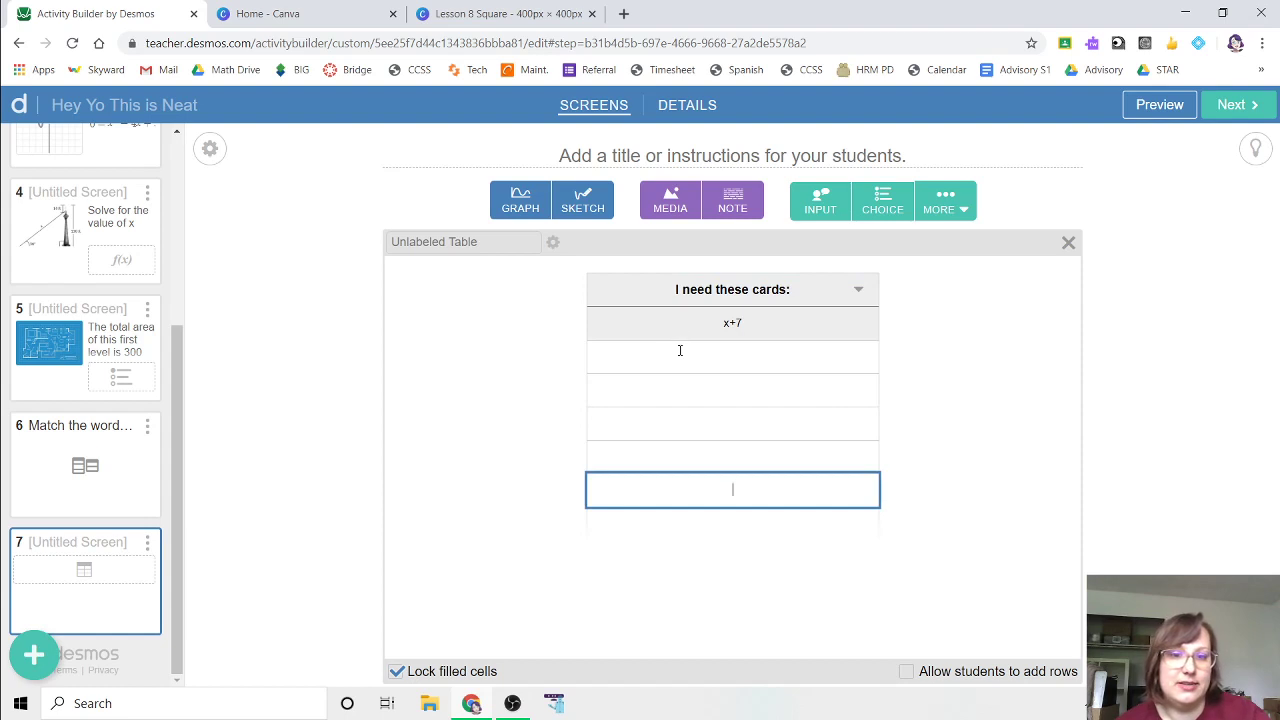
pyautogui.click(925, 681)
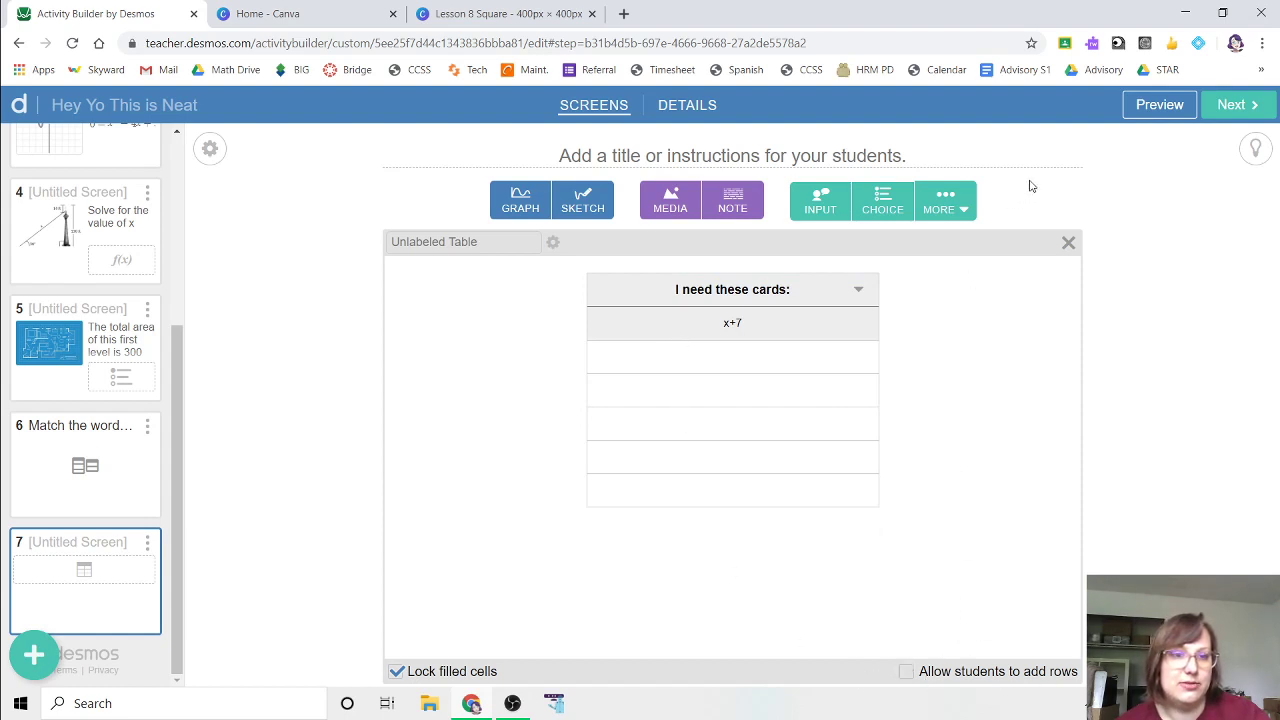
# - Check the one-column table in the student preview and close the preview
pyautogui.click(1160, 114)
pyautogui.click(589, 397)
pyautogui.click(611, 432)
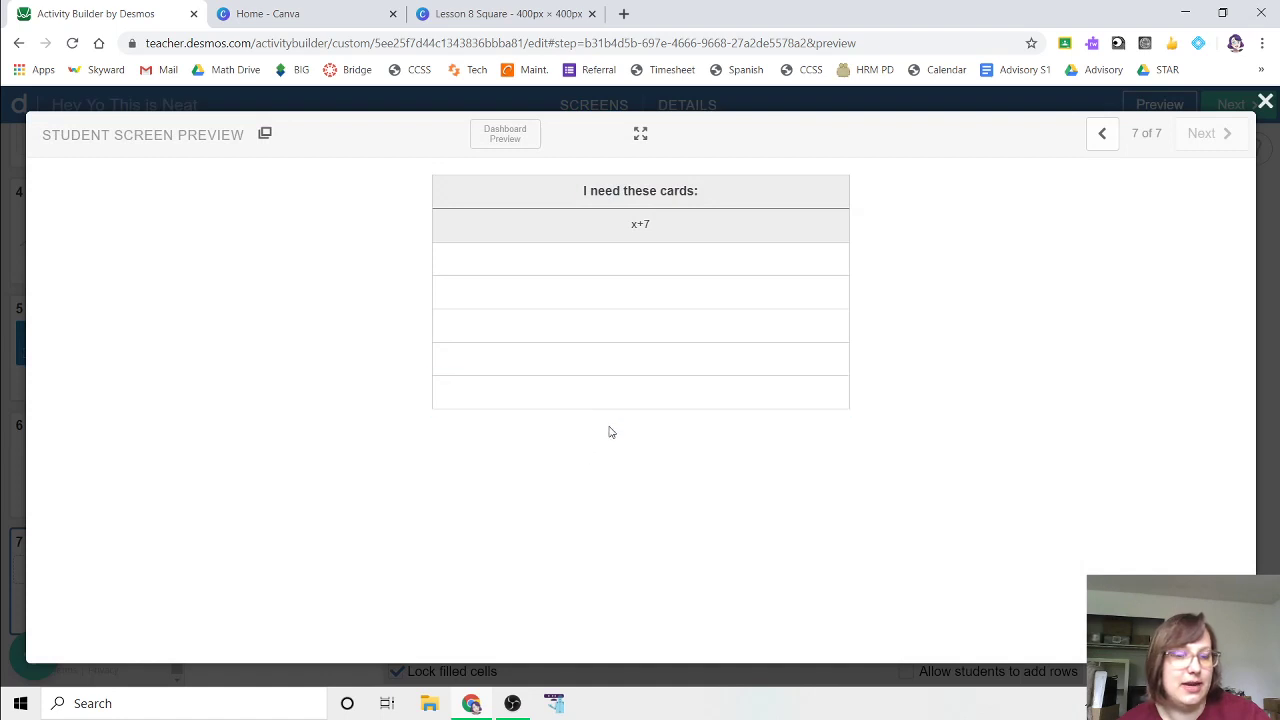
pyautogui.click(1265, 101)
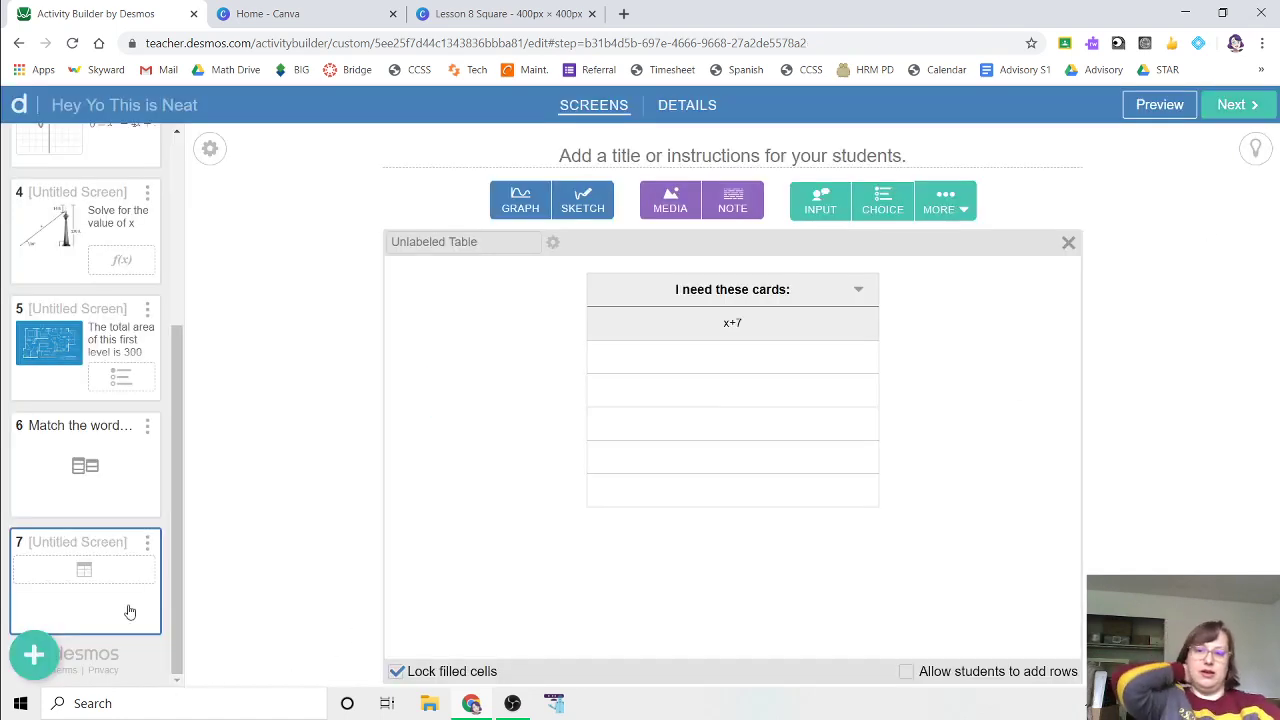
# - Add an eighth screen and place a Geometry component on it
pyautogui.click(32, 645)
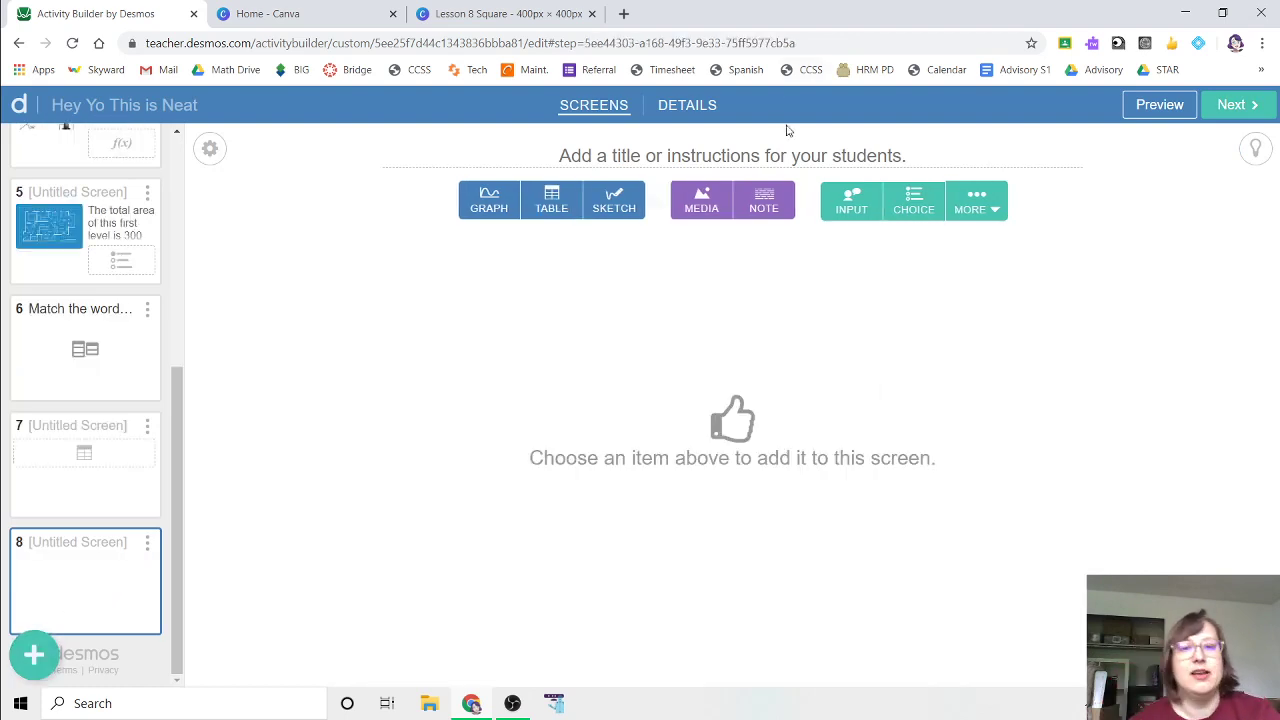
pyautogui.click(976, 202)
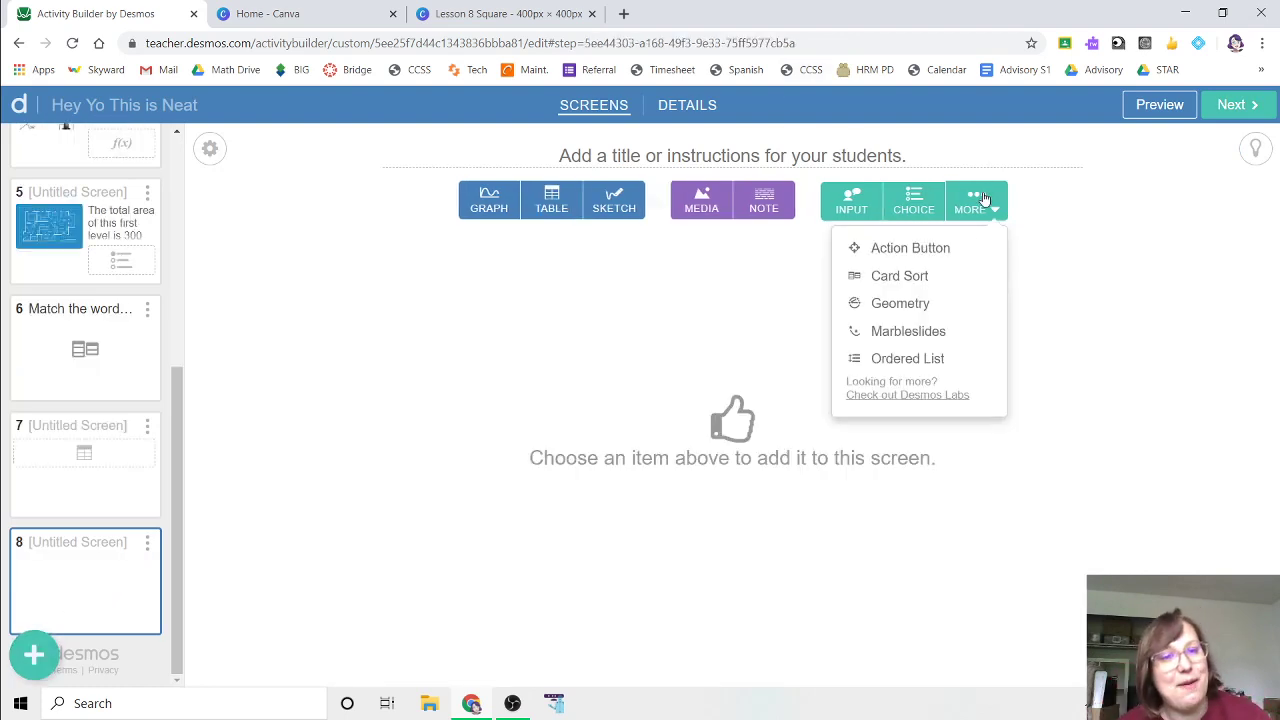
pyautogui.click(914, 305)
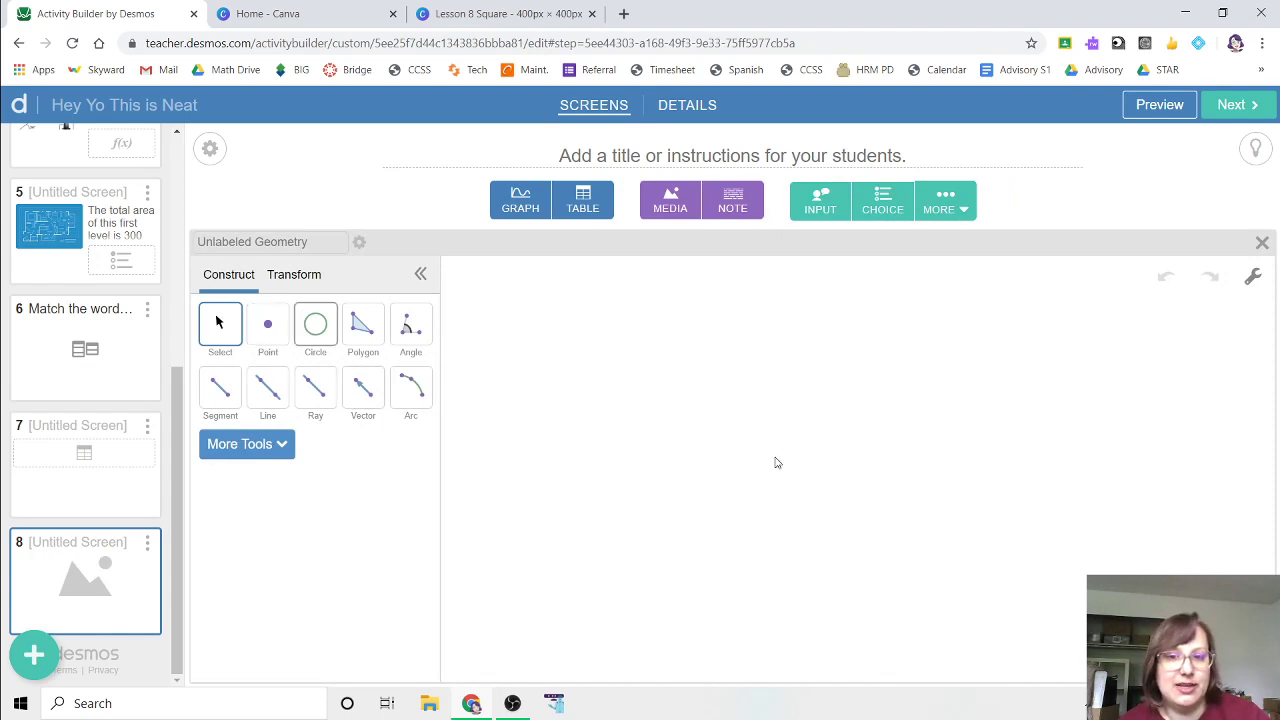
# - Draw a large circle around the middle of the geometry canvas
pyautogui.click(315, 324)
pyautogui.click(748, 402)
pyautogui.click(913, 517)
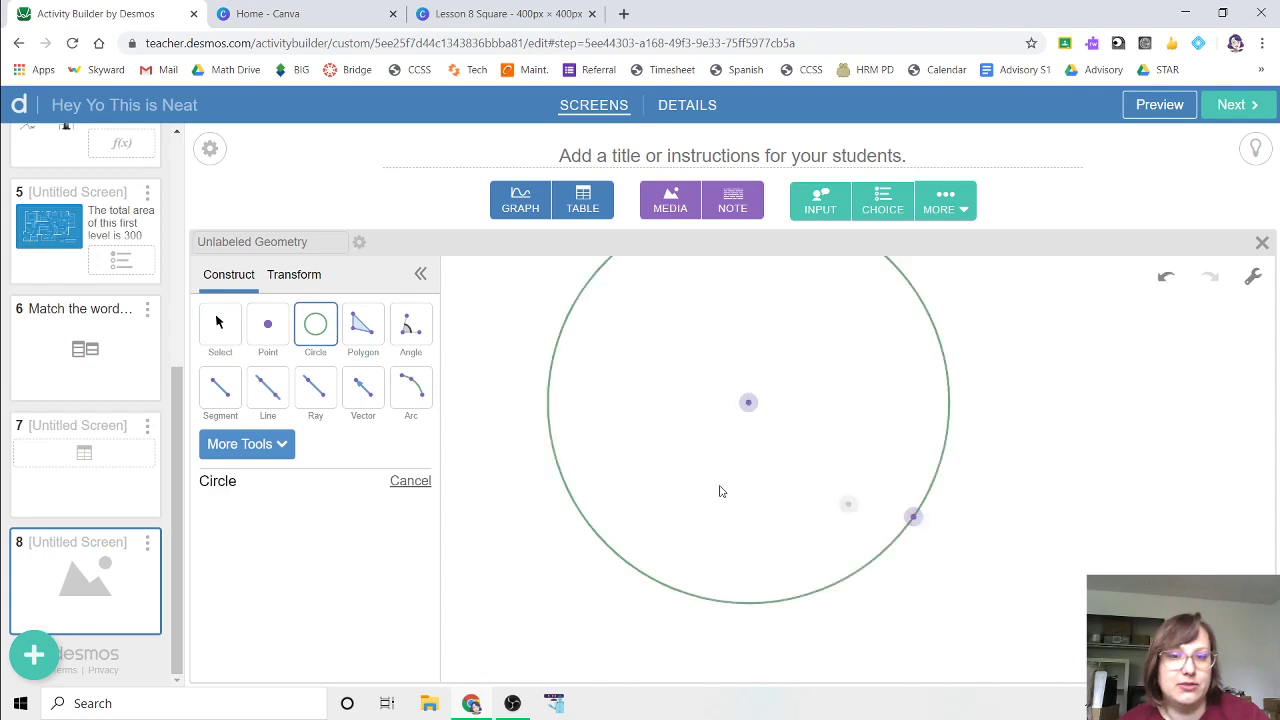
# - Draw a four-sided polygon using the circle's center and edge point, plus one vertex inside and one outside the circle
pyautogui.click(362, 325)
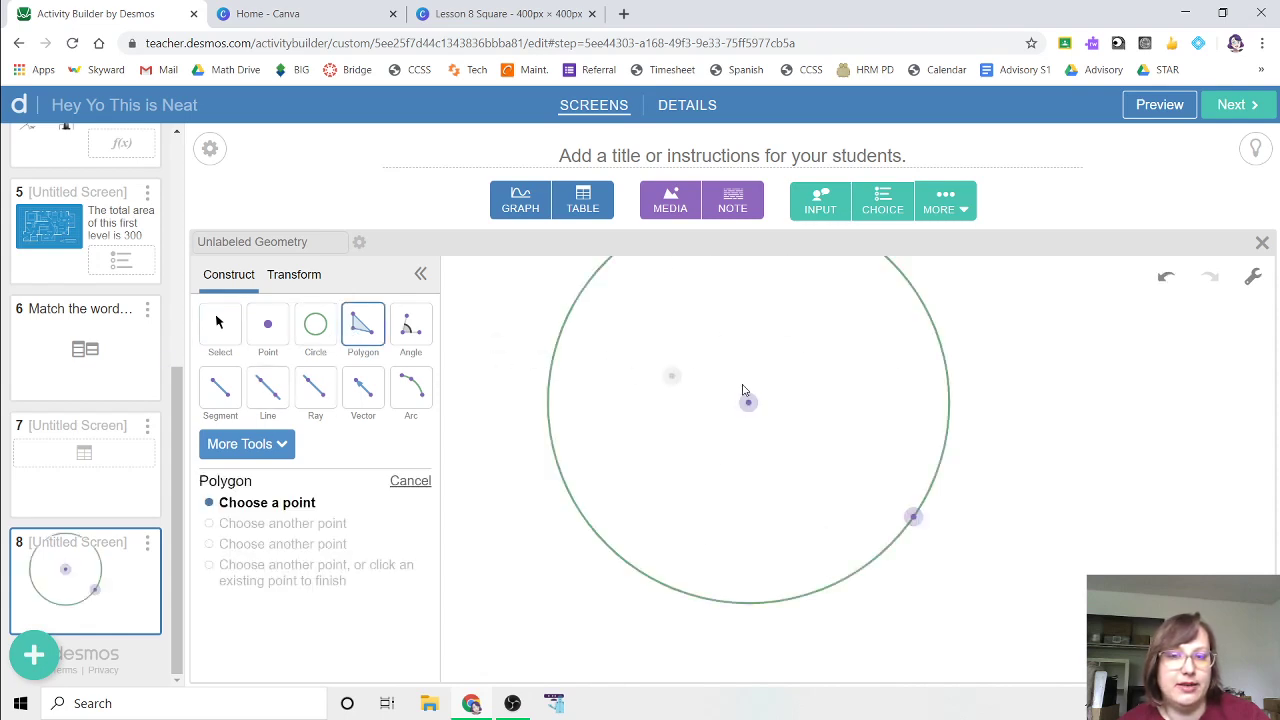
pyautogui.click(796, 382)
pyautogui.click(1013, 409)
pyautogui.click(913, 516)
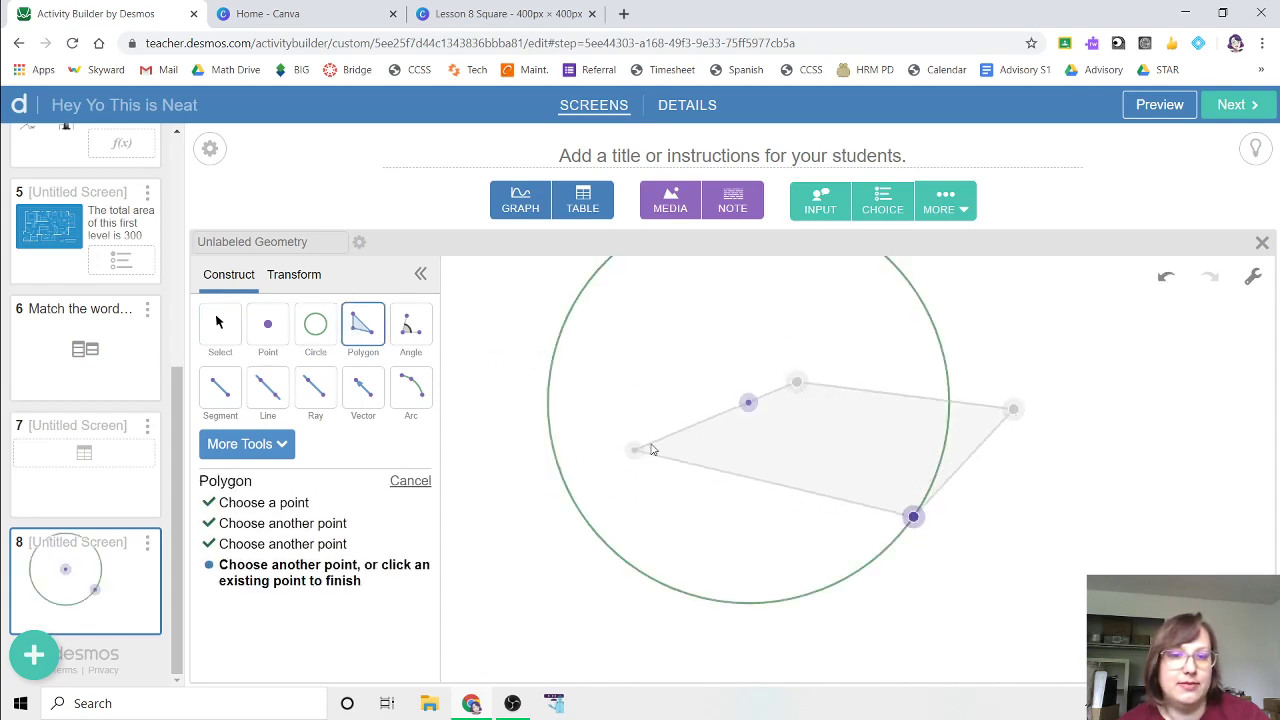
pyautogui.click(748, 402)
pyautogui.click(796, 382)
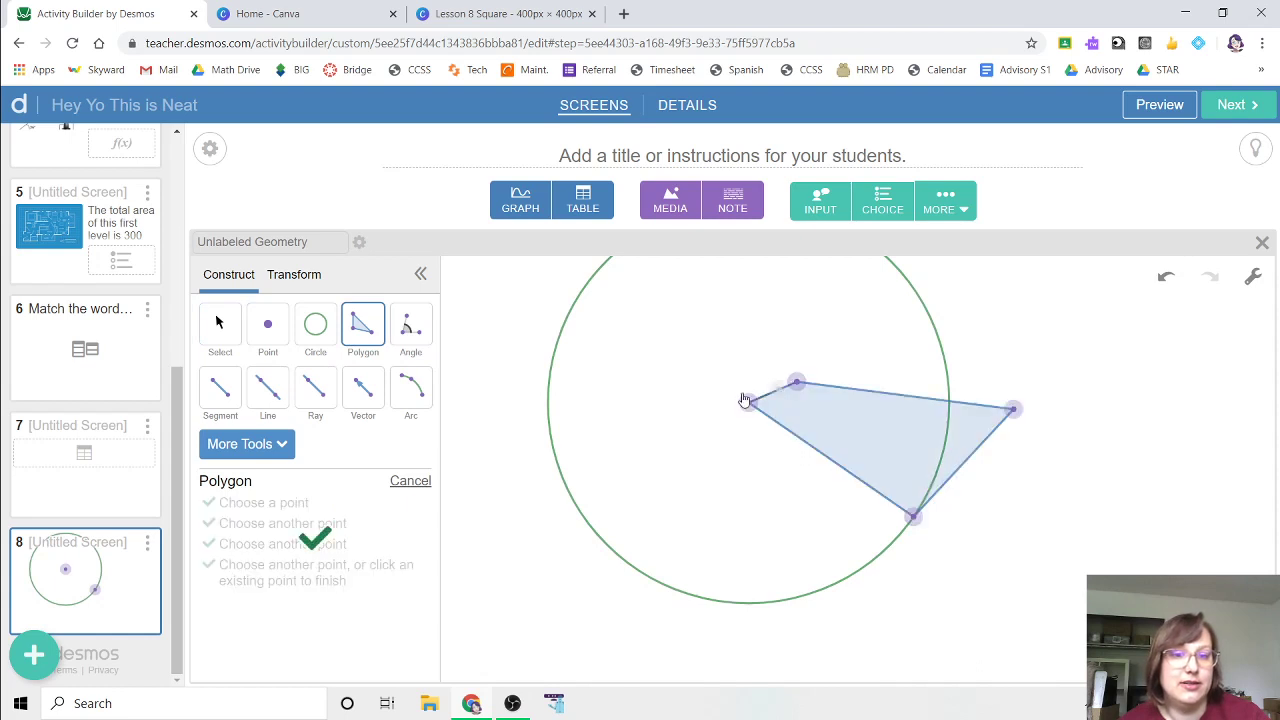
# - Measure the polygon's angle at the circle's center with the Angle tool
pyautogui.click(410, 325)
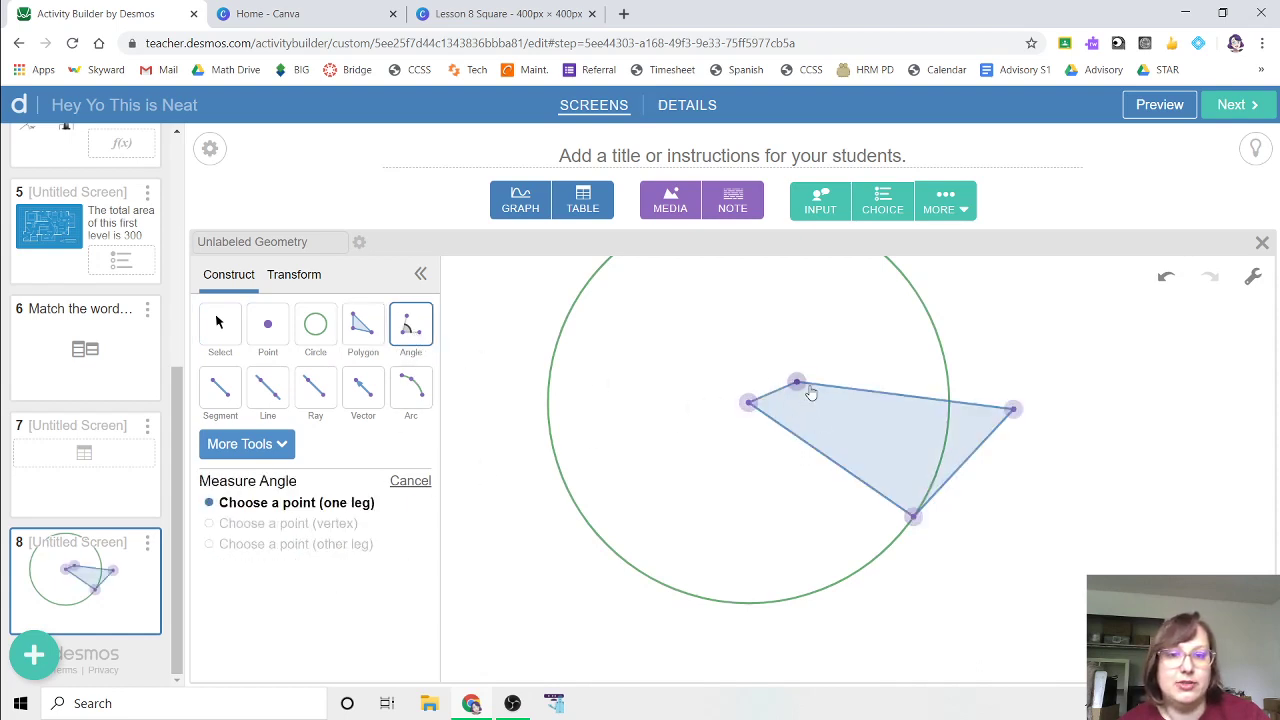
pyautogui.click(797, 383)
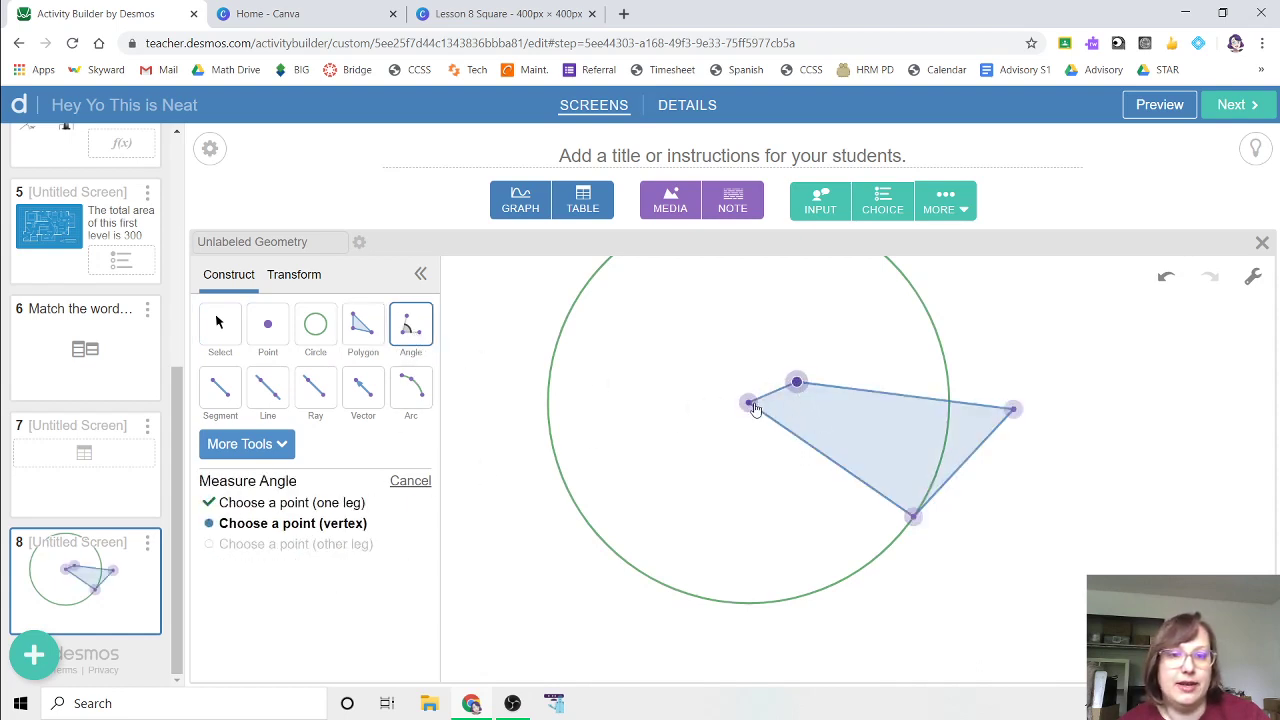
pyautogui.click(911, 517)
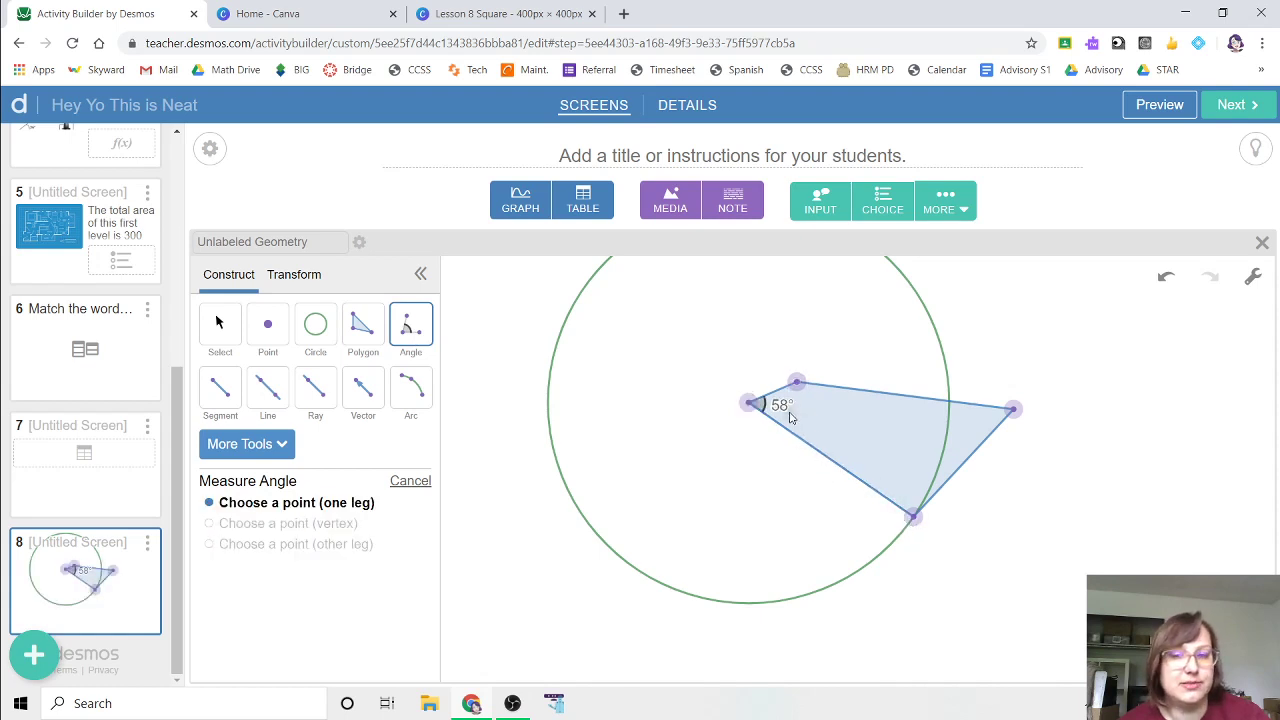
# - Construct a line parallel to the polygon's shortest side through the point on the circle's edge
pyautogui.click(259, 447)
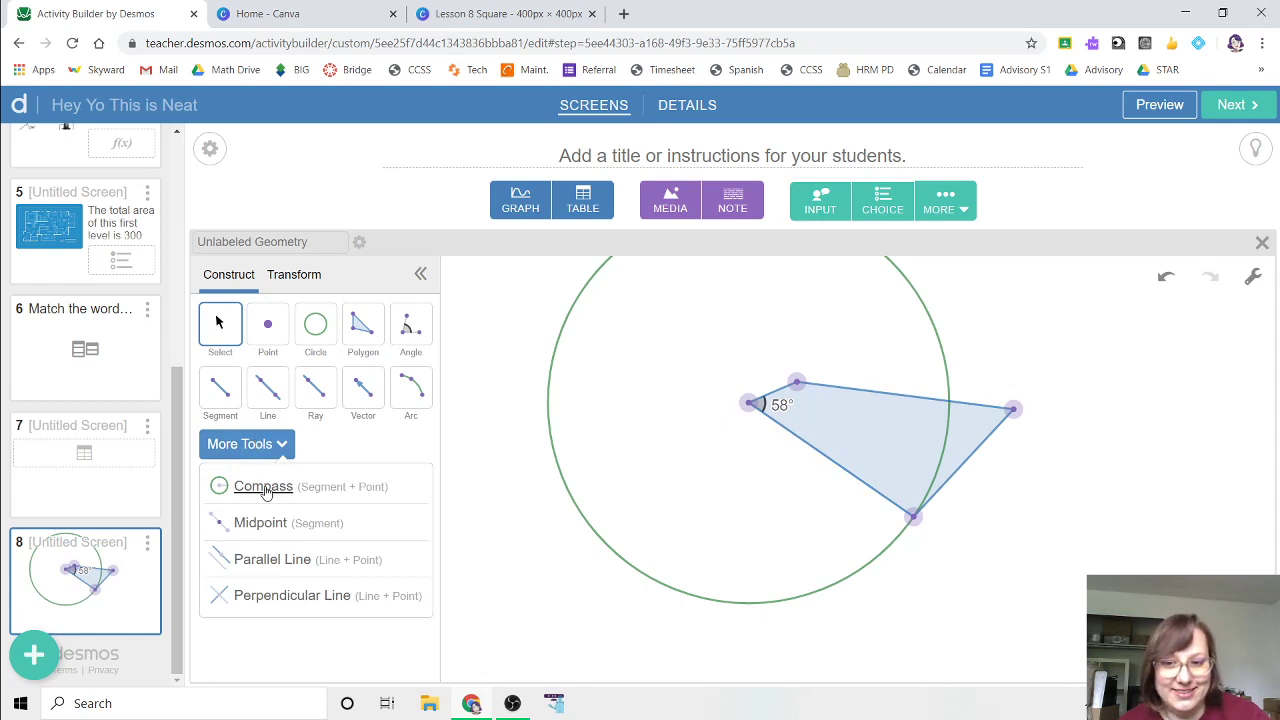
pyautogui.click(268, 566)
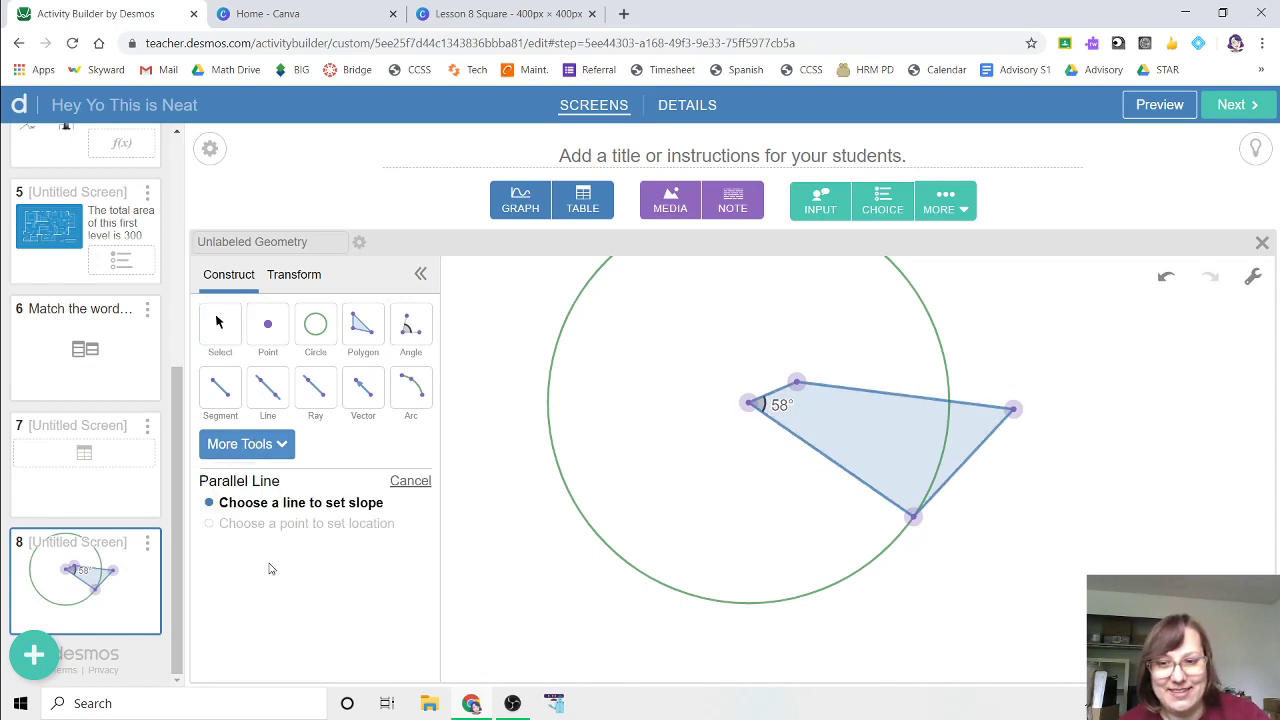
pyautogui.click(774, 393)
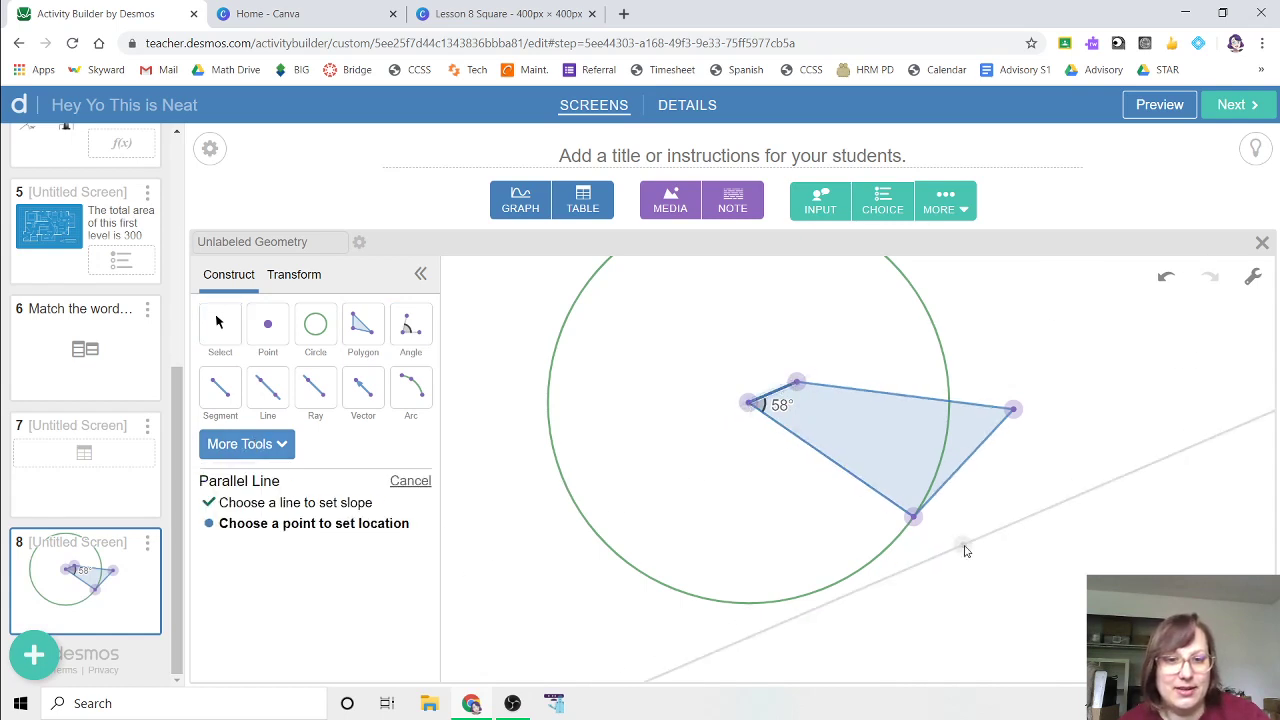
pyautogui.click(915, 527)
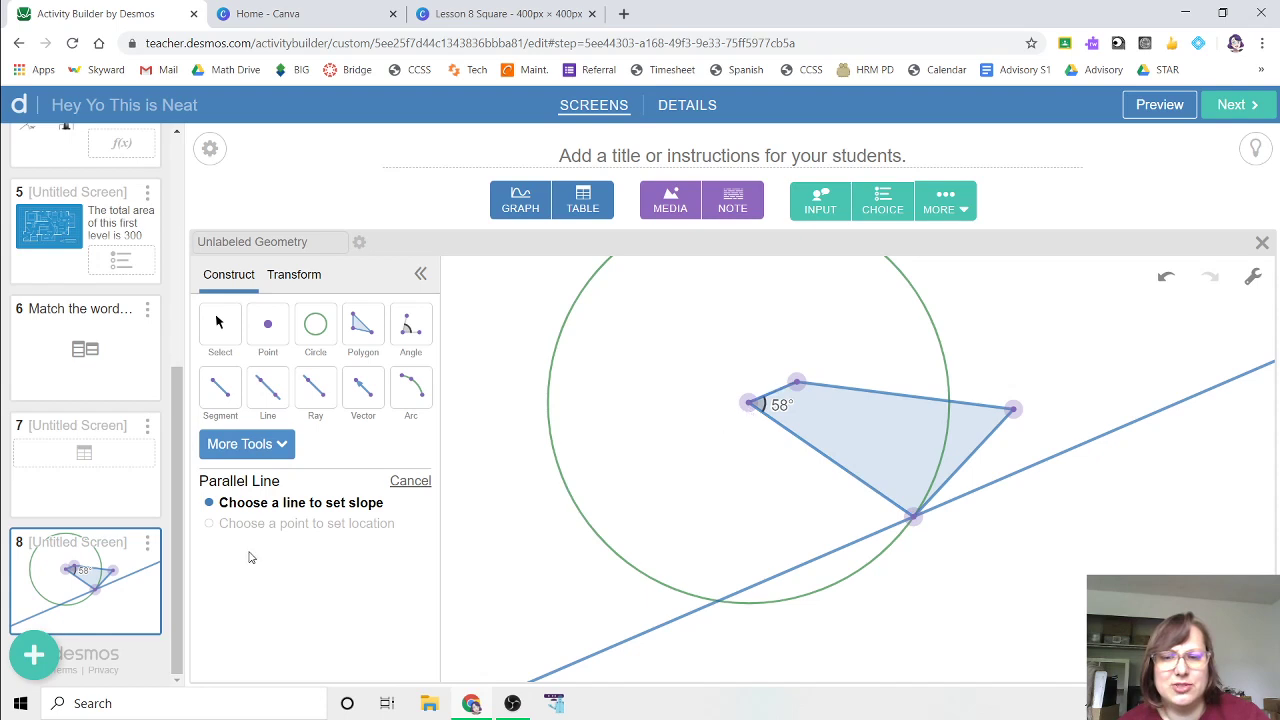
# - Construct a line perpendicular to the polygon's shortest side through the point on the circle's edge
pyautogui.click(246, 446)
pyautogui.click(283, 592)
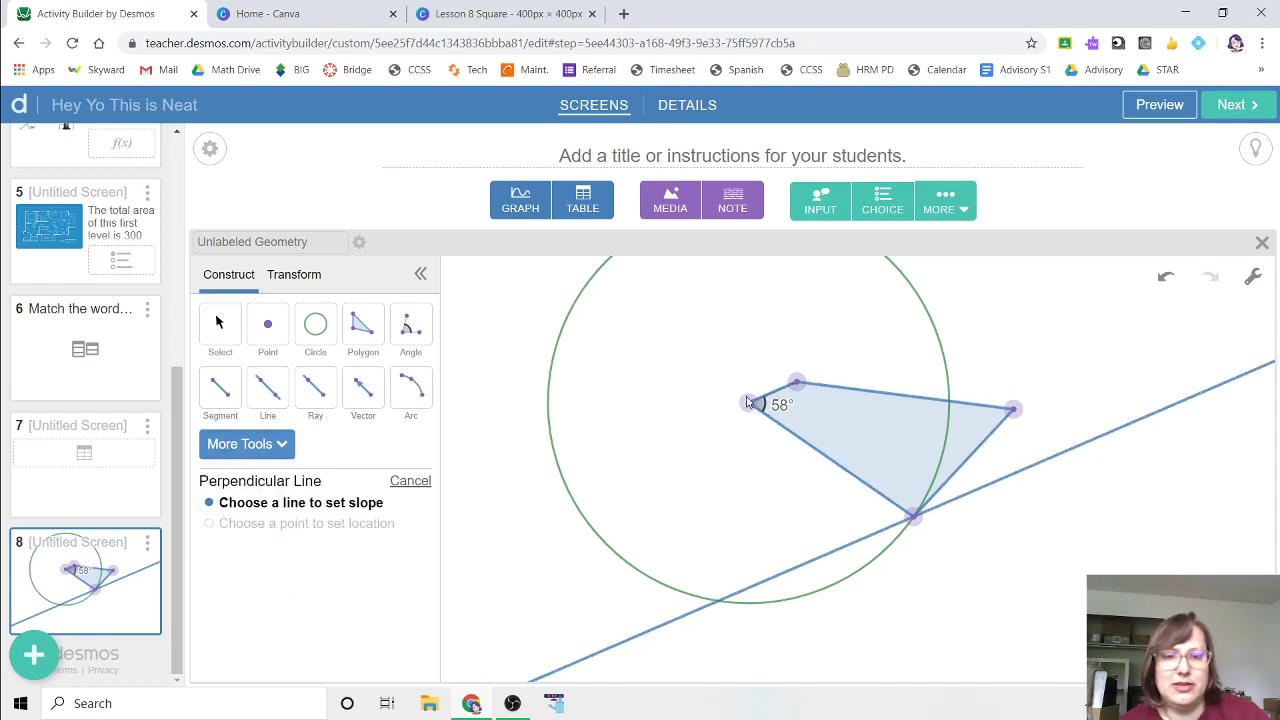
pyautogui.click(880, 529)
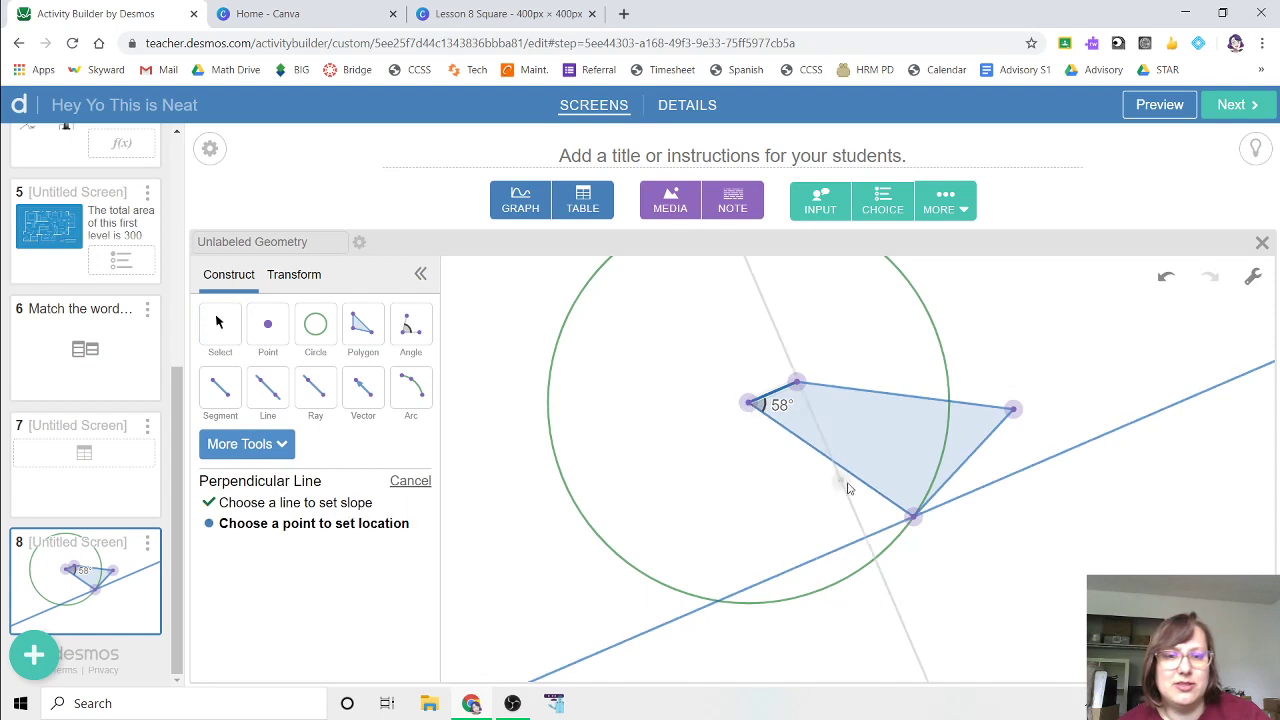
pyautogui.click(910, 520)
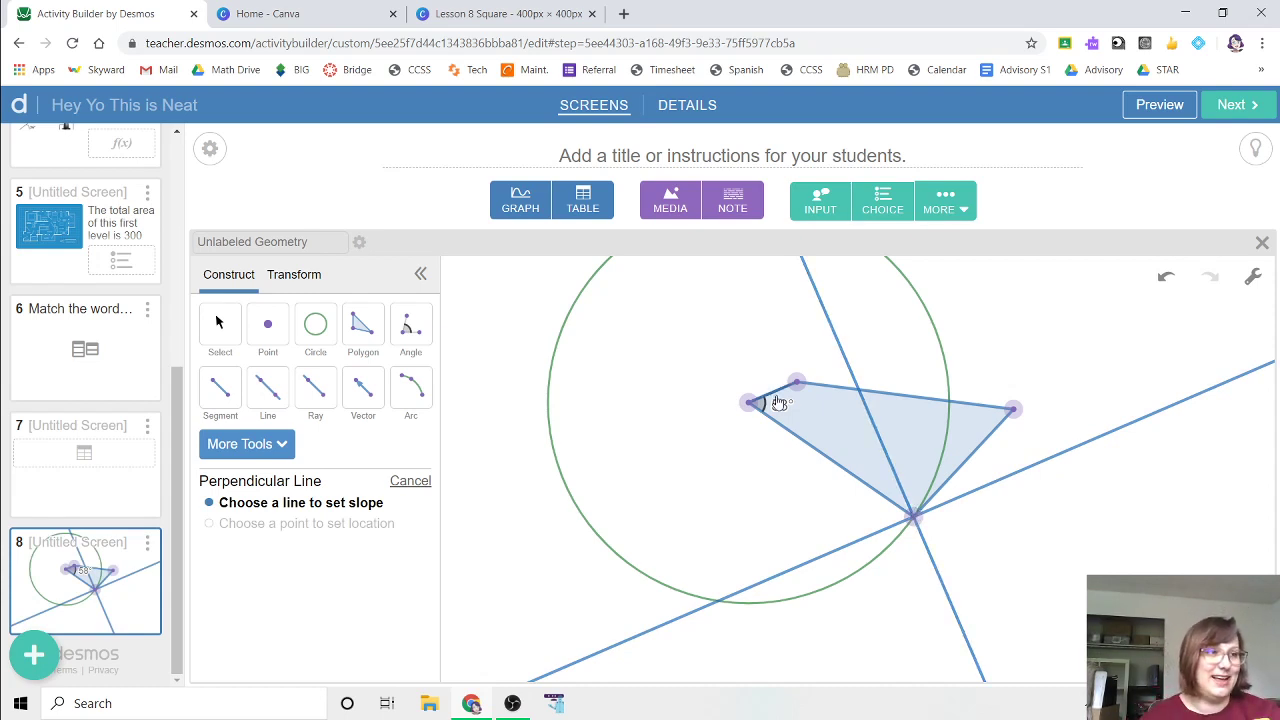
# - Define a dilation centered at the circle's center with scale factor 2 and apply it to the four-sided polygon
pyautogui.click(228, 446)
pyautogui.click(238, 449)
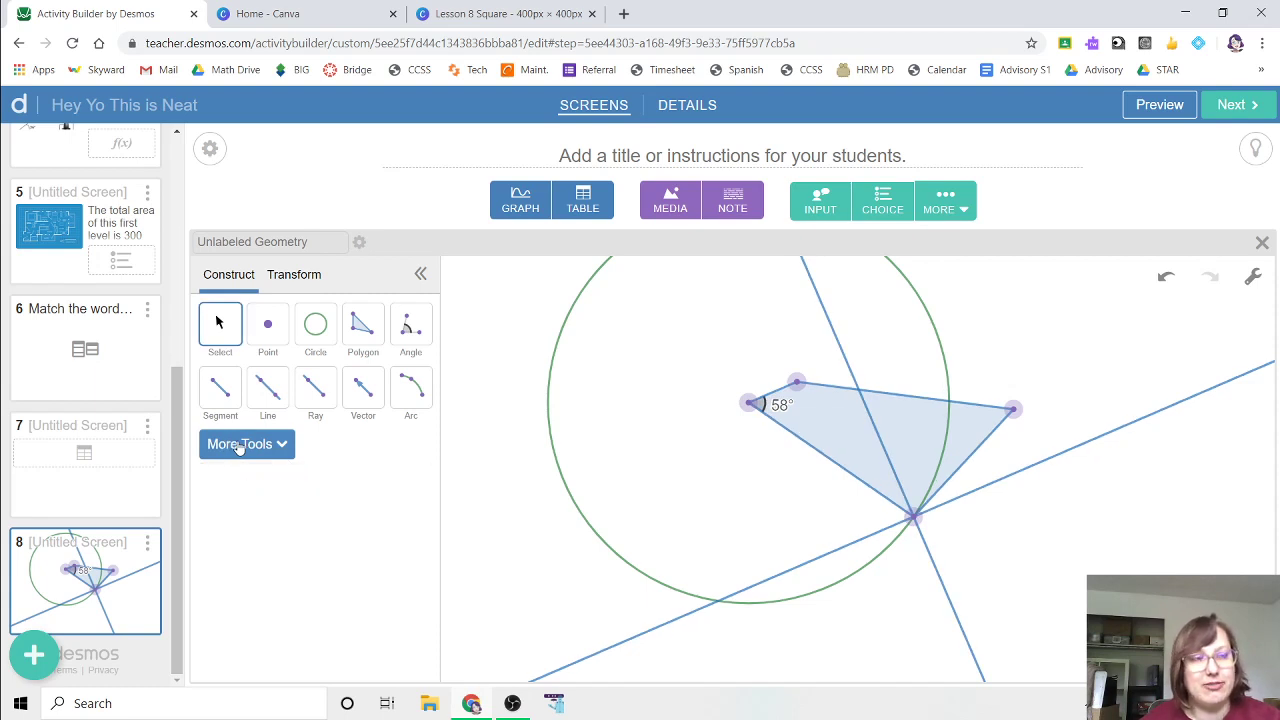
pyautogui.click(298, 278)
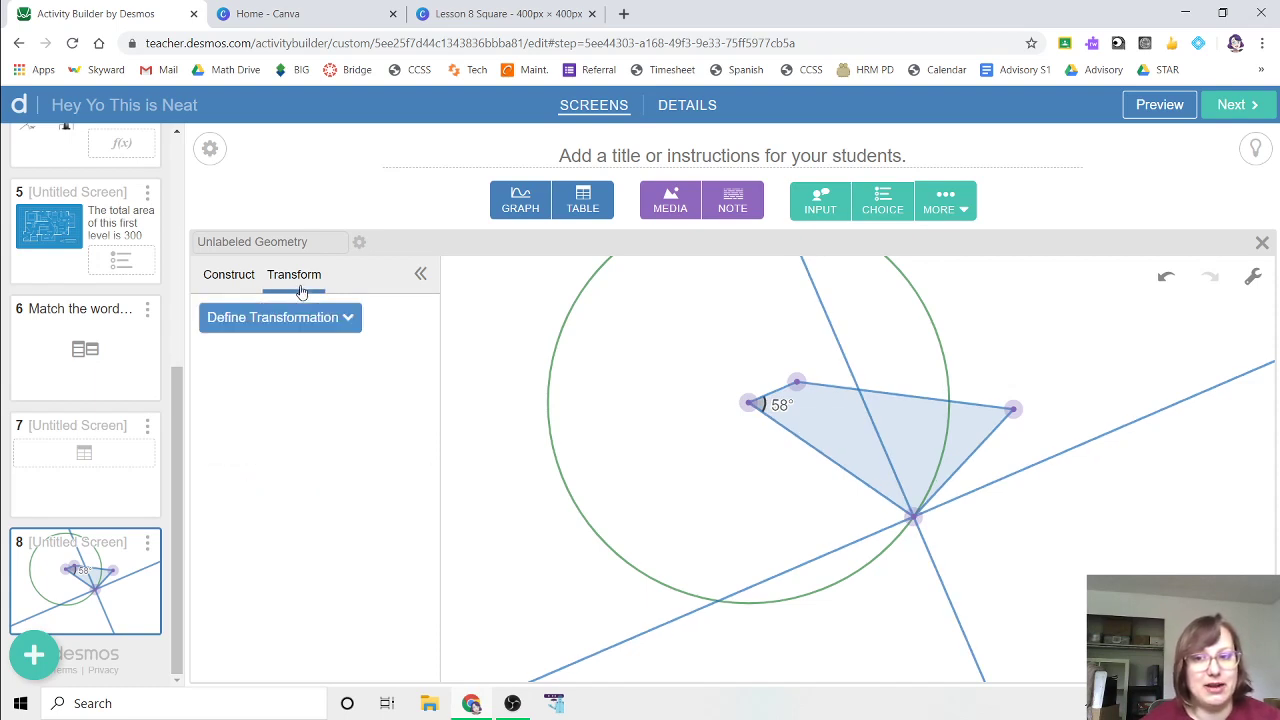
pyautogui.click(322, 320)
pyautogui.click(276, 470)
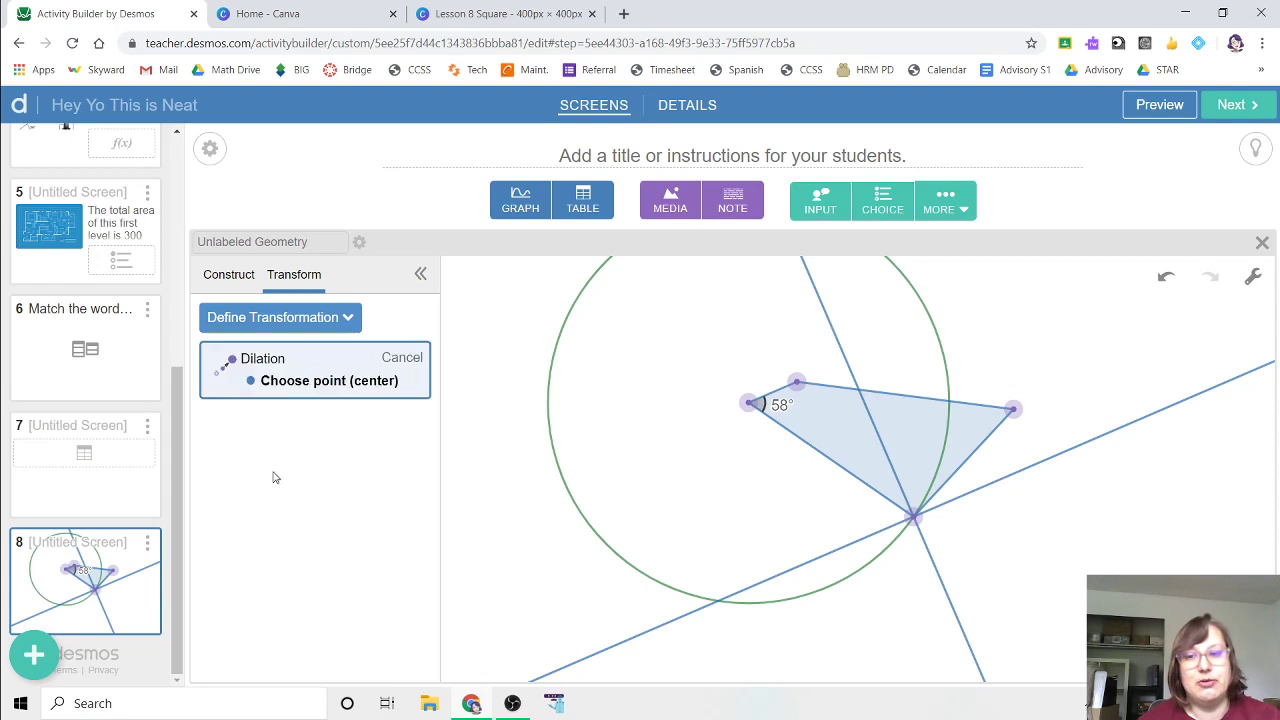
pyautogui.click(753, 403)
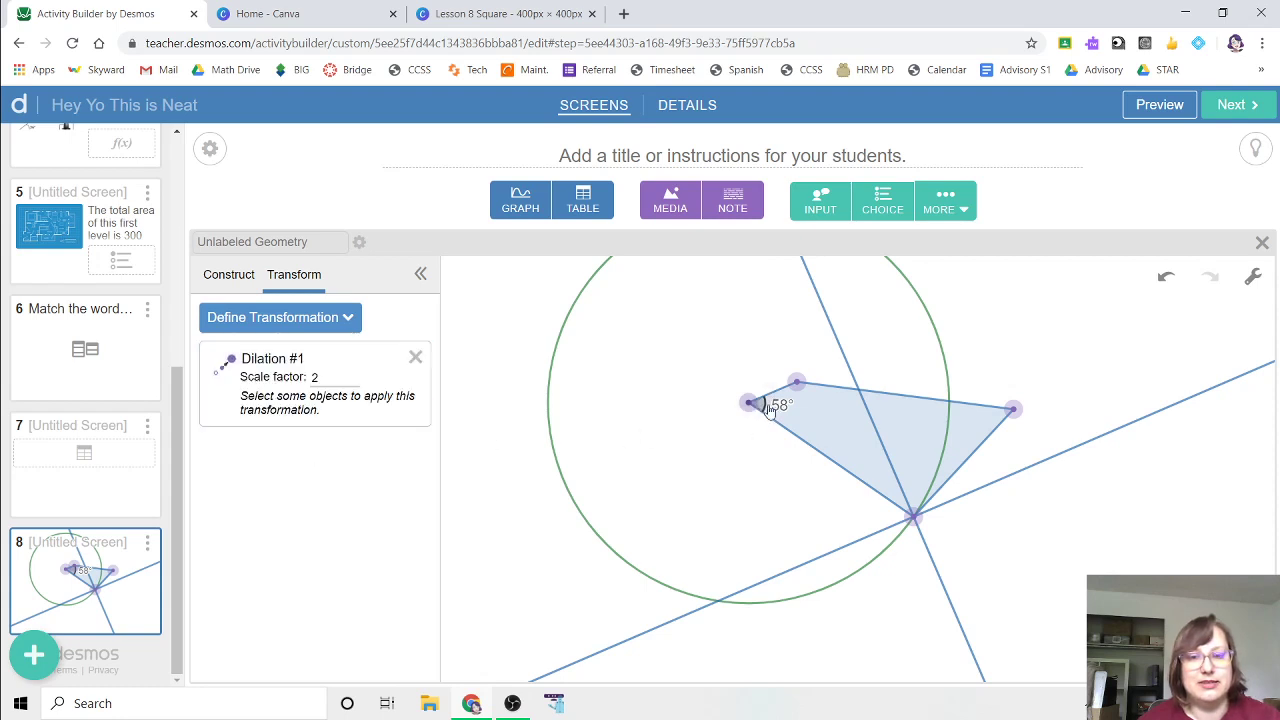
pyautogui.click(848, 437)
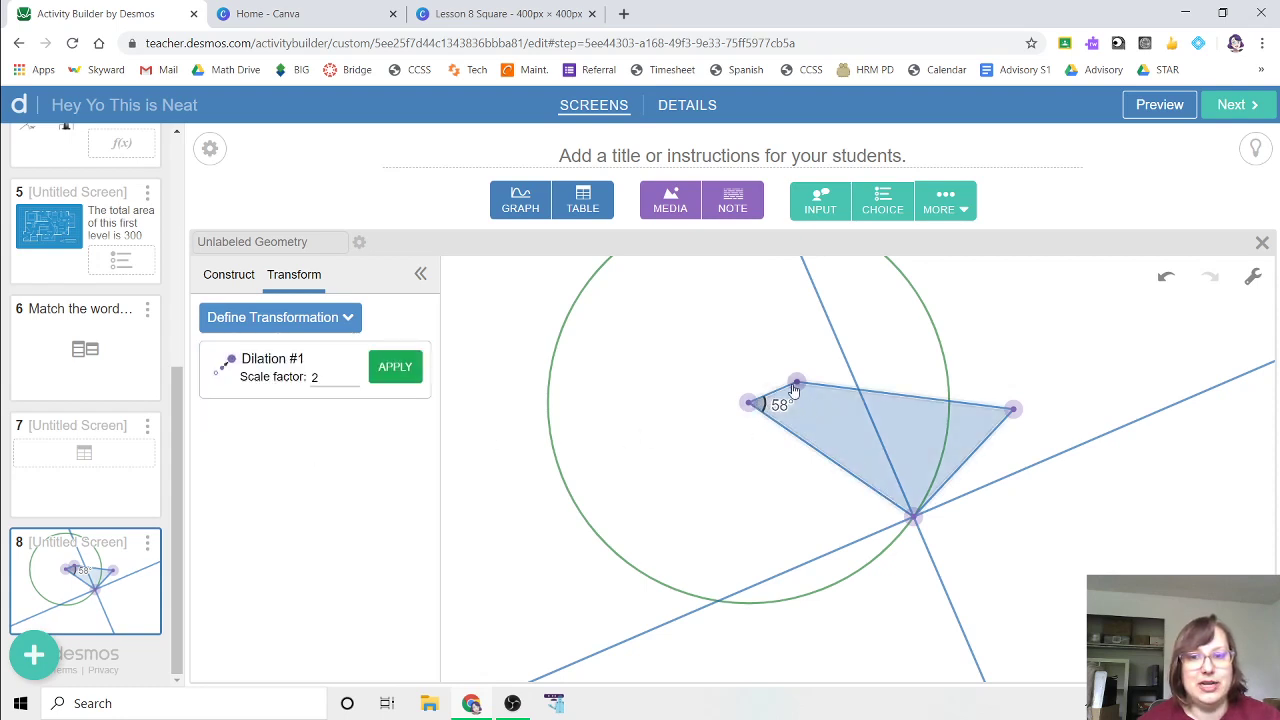
pyautogui.click(405, 366)
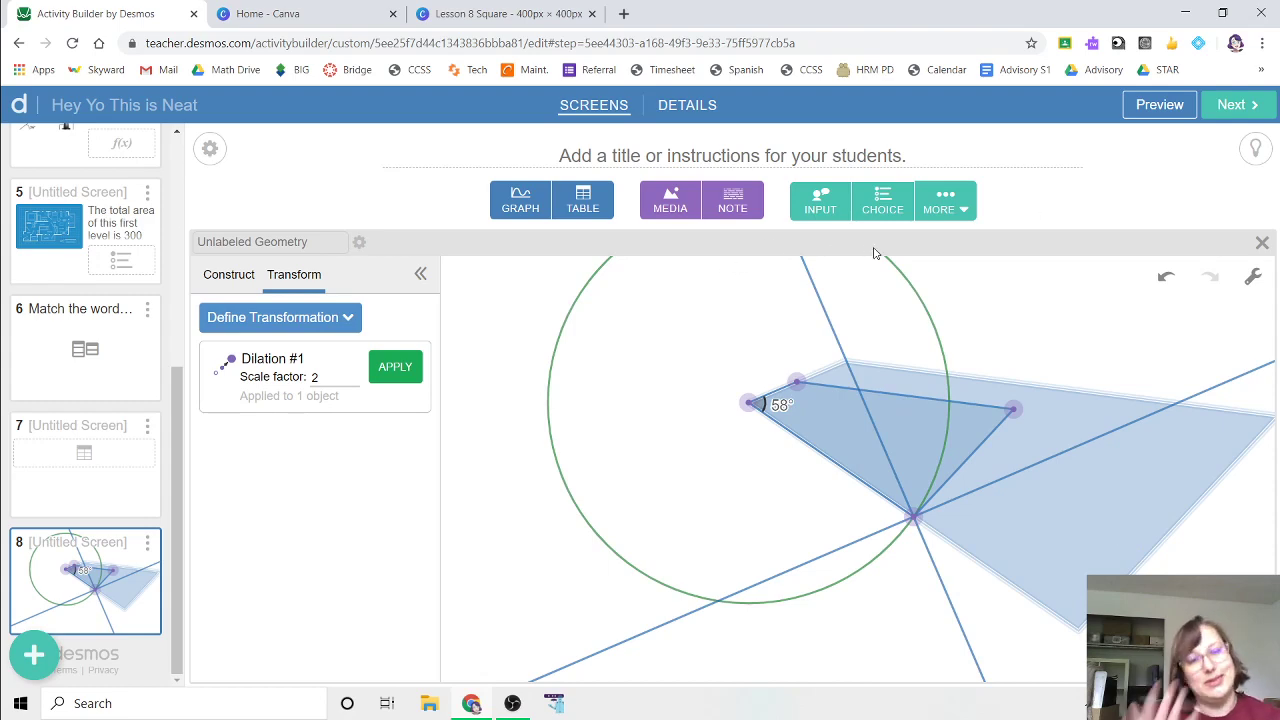
# - Preview the geometry screen as a student and check the construction and transformation tools available there
pyautogui.click(1138, 115)
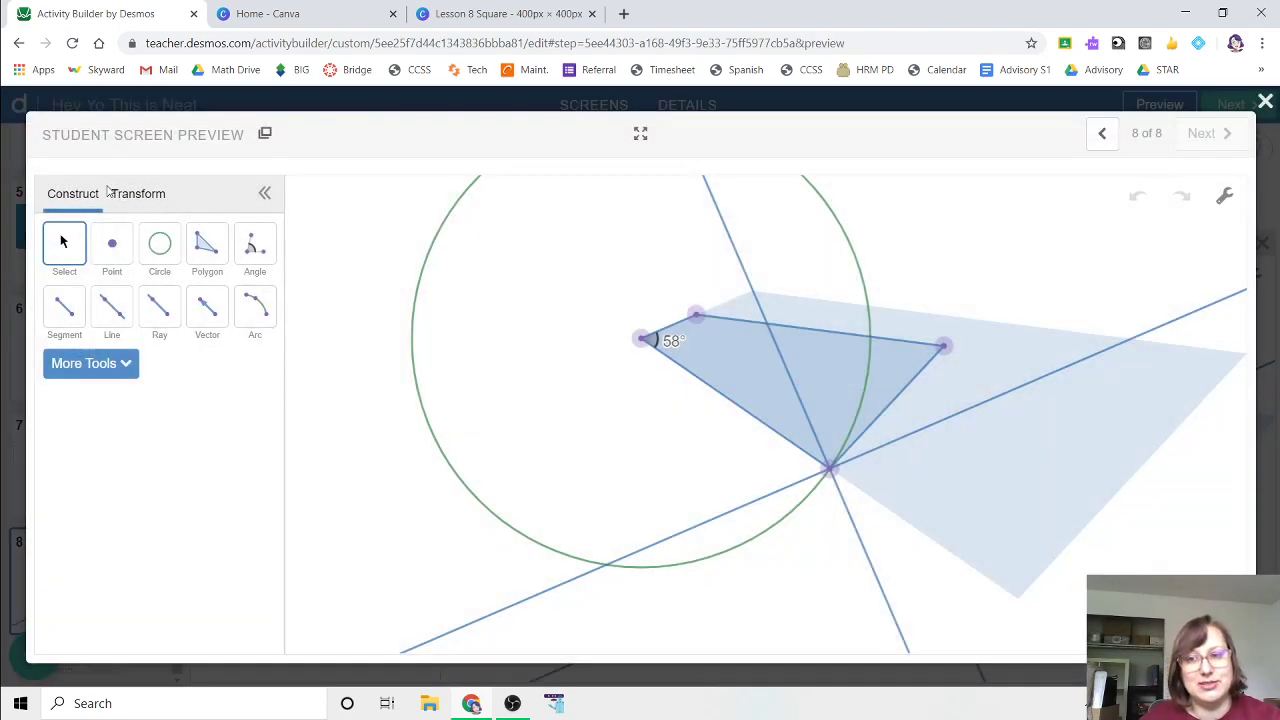
pyautogui.click(118, 194)
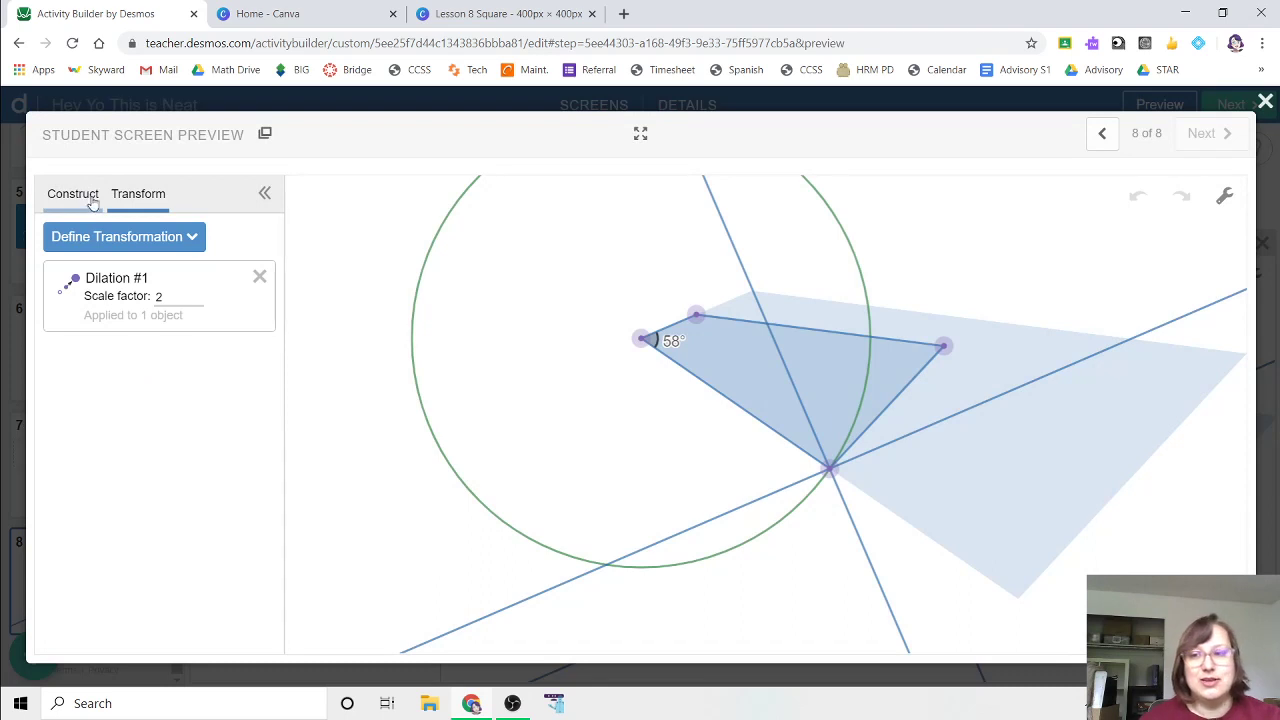
pyautogui.click(86, 197)
pyautogui.click(124, 202)
pyautogui.click(73, 194)
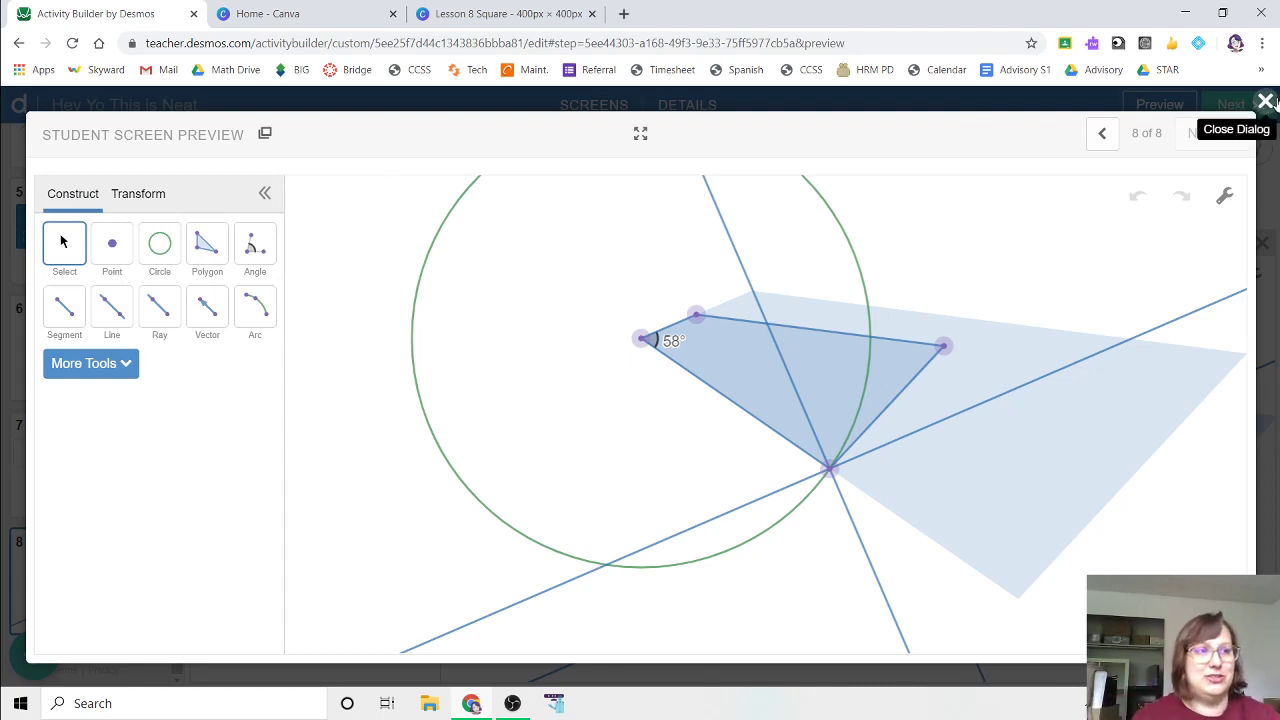
pyautogui.click(1266, 101)
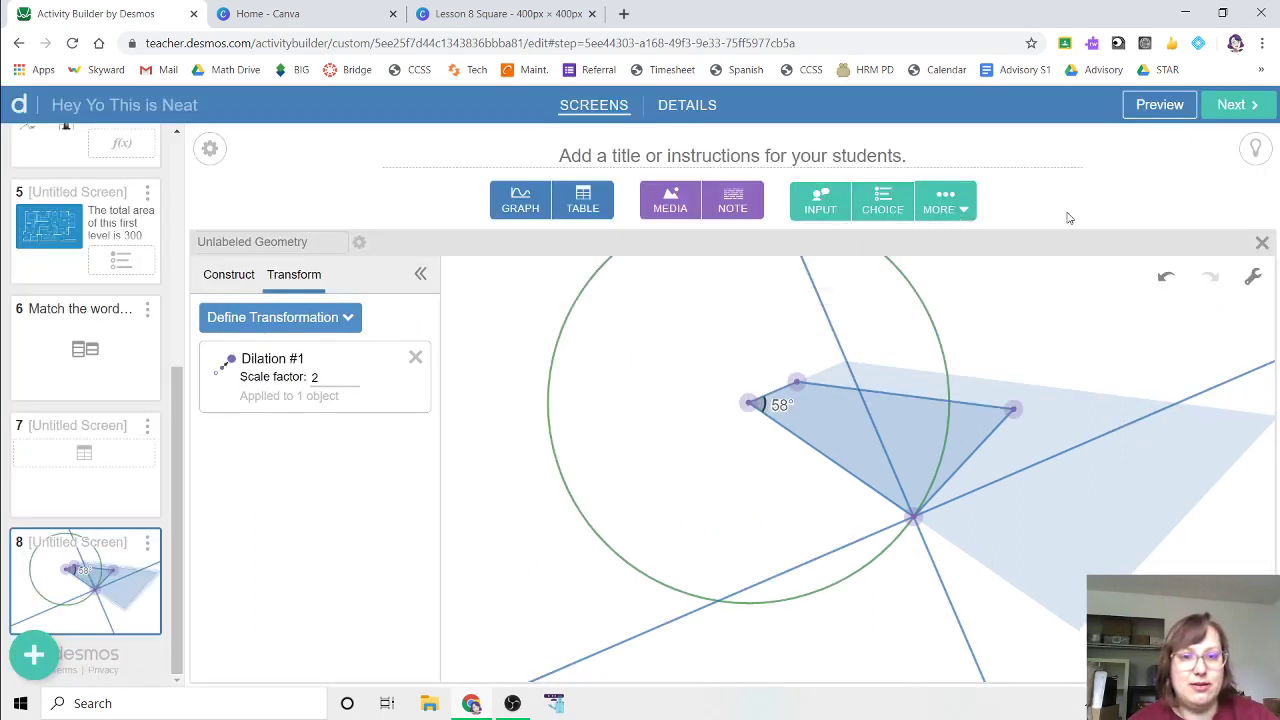
# - Add a new screen after the geometry screen and insert a Marbleslides component on it
pyautogui.click(27, 668)
pyautogui.moveTo(976, 220)
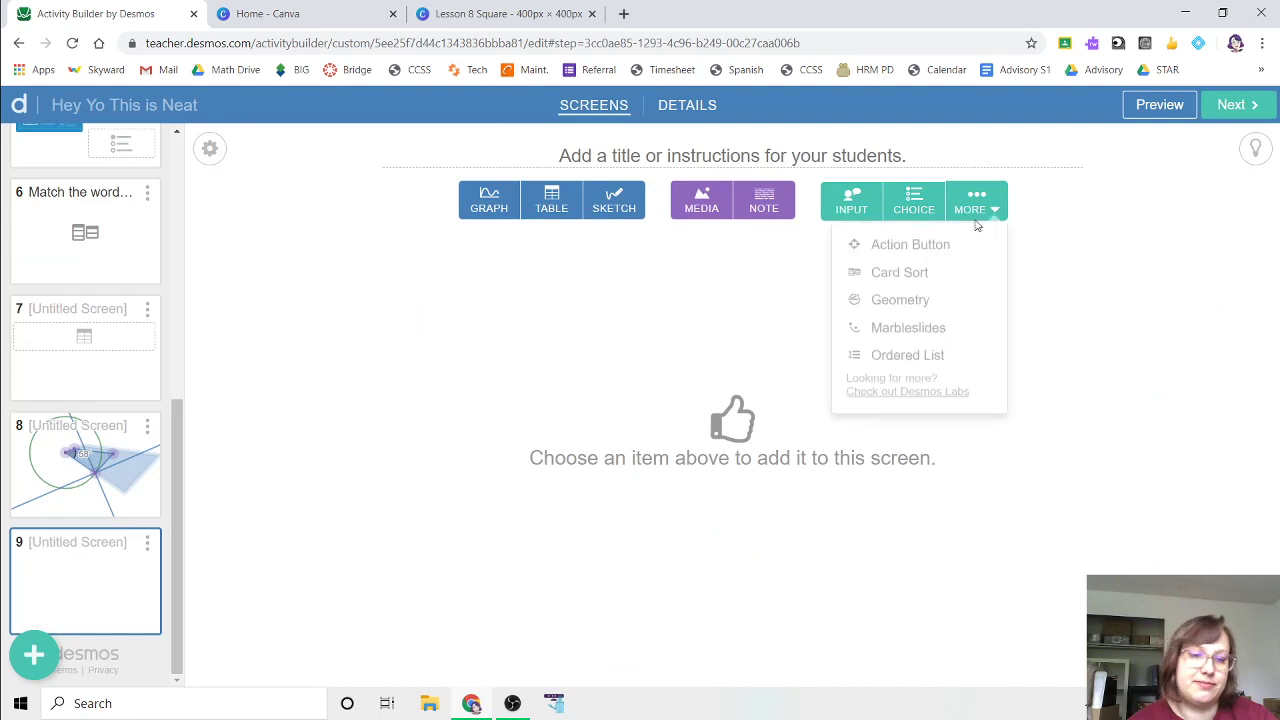
pyautogui.click(912, 340)
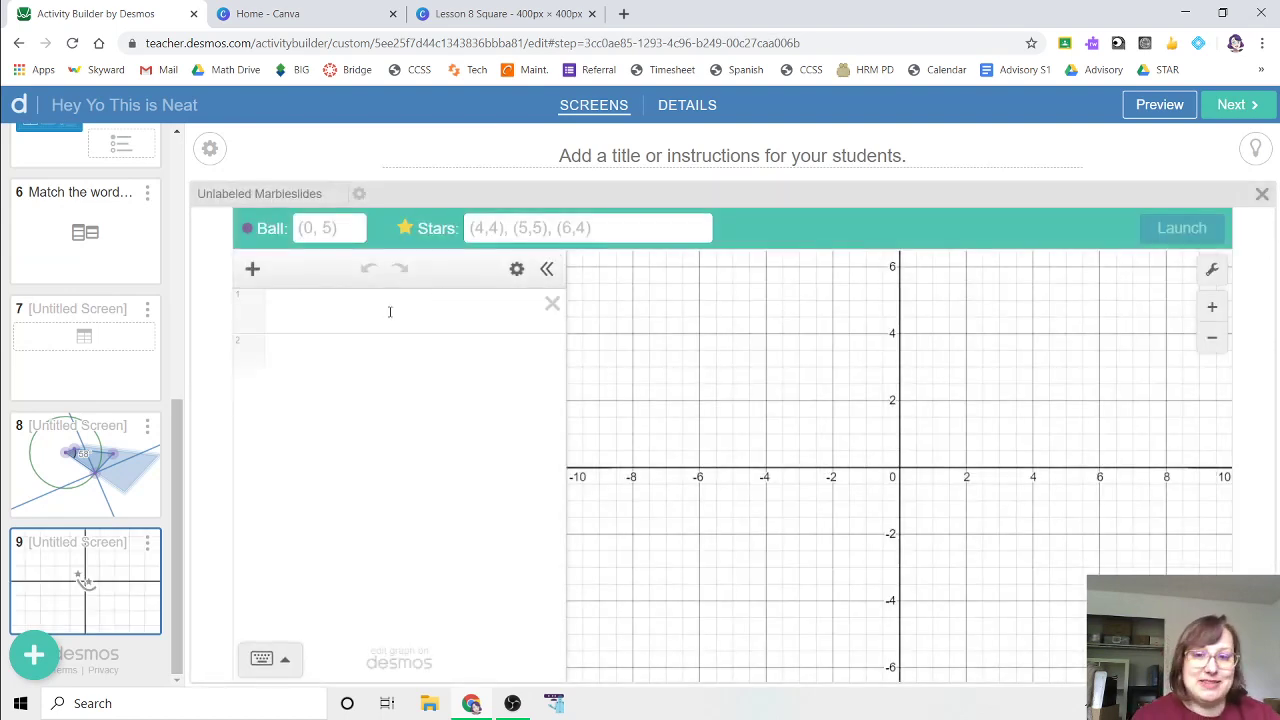
# - Graph x^2-4x+3 in the Marbleslides and set the ball's starting point to (0,6)
pyautogui.click(323, 231)
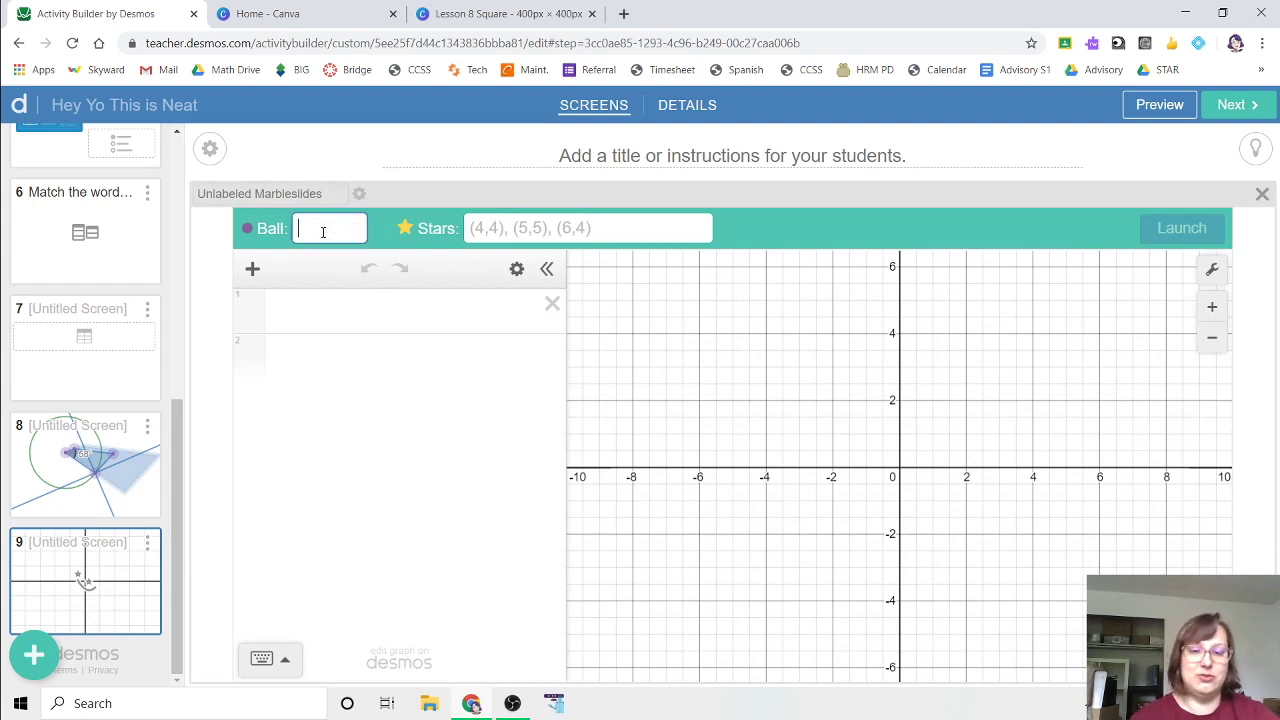
pyautogui.click(335, 313)
pyautogui.write('x^2+')
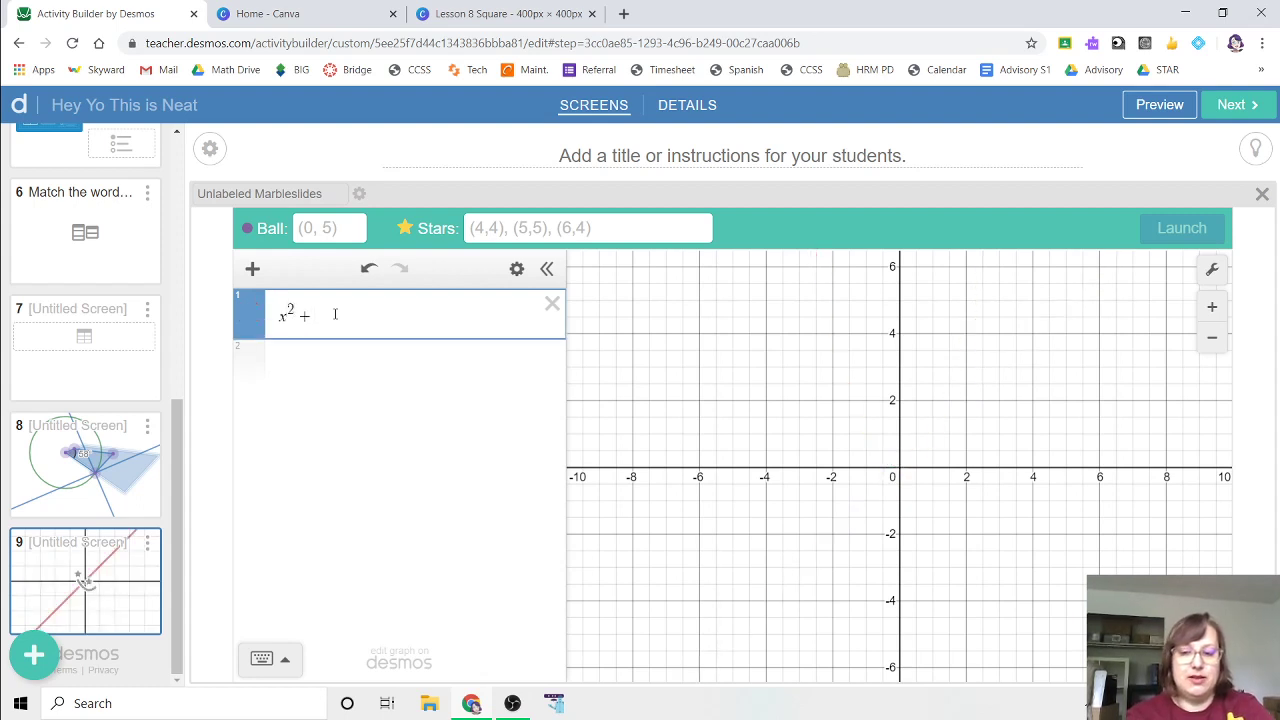
pyautogui.press('BackSpace')
pyautogui.write('-4x+3')
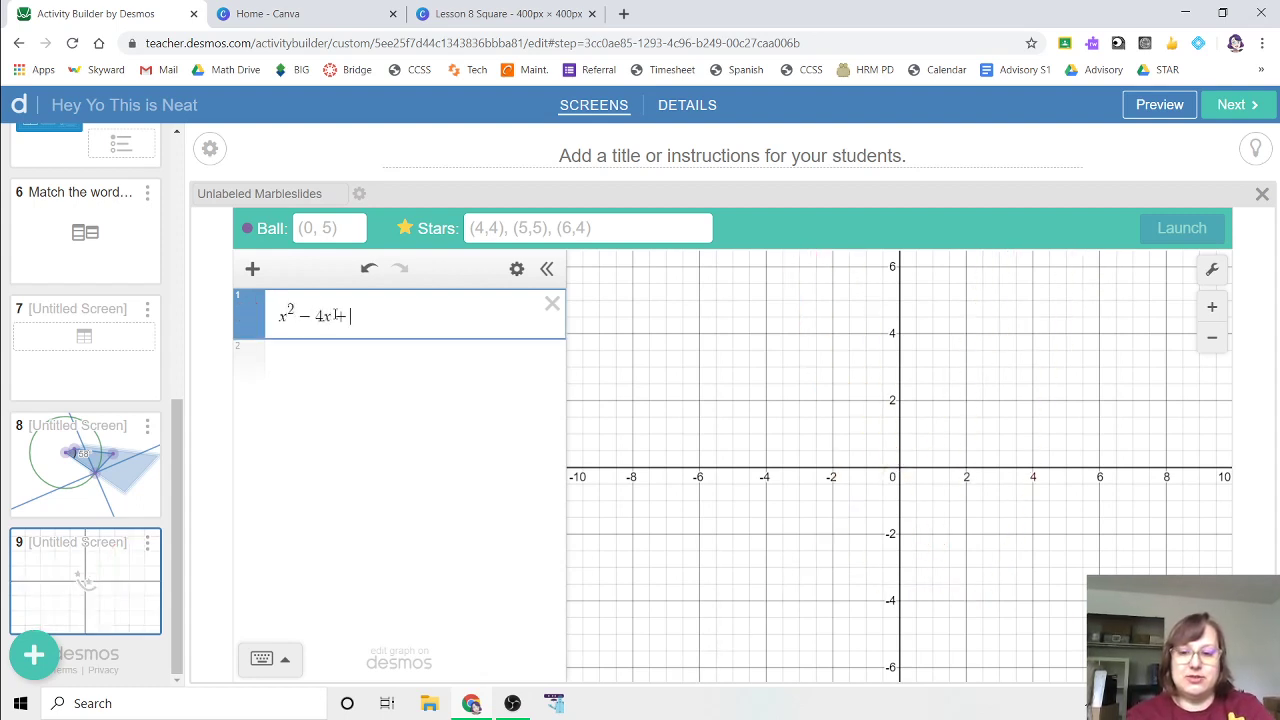
pyautogui.click(311, 227)
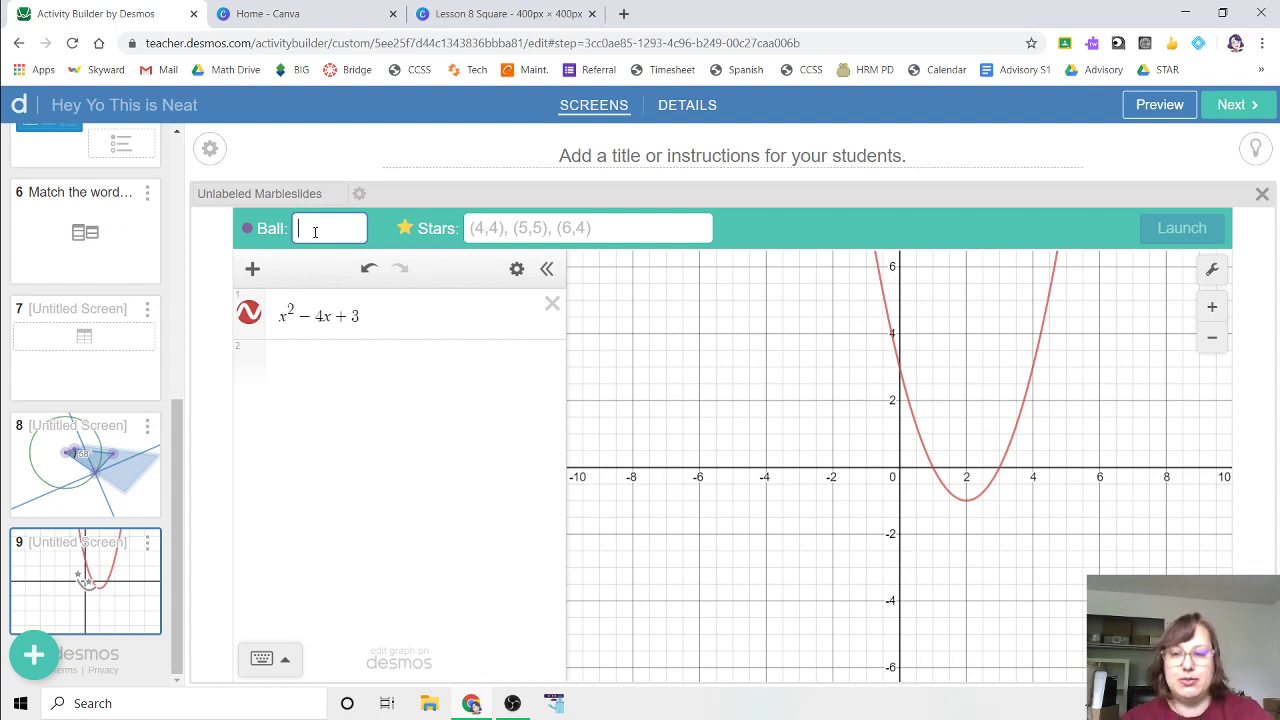
pyautogui.write('(0,6)')
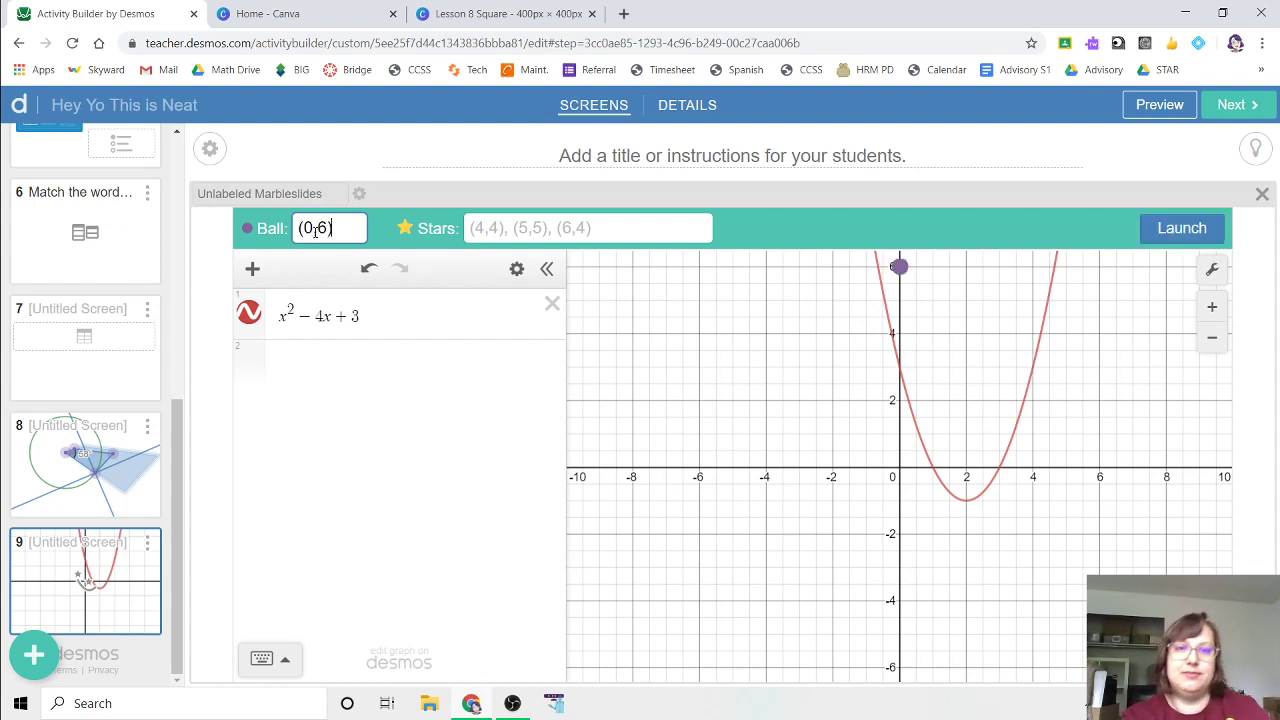
# - Try a first star at (1,1.5), and adjust its position to (1,1.25)
pyautogui.click(480, 224)
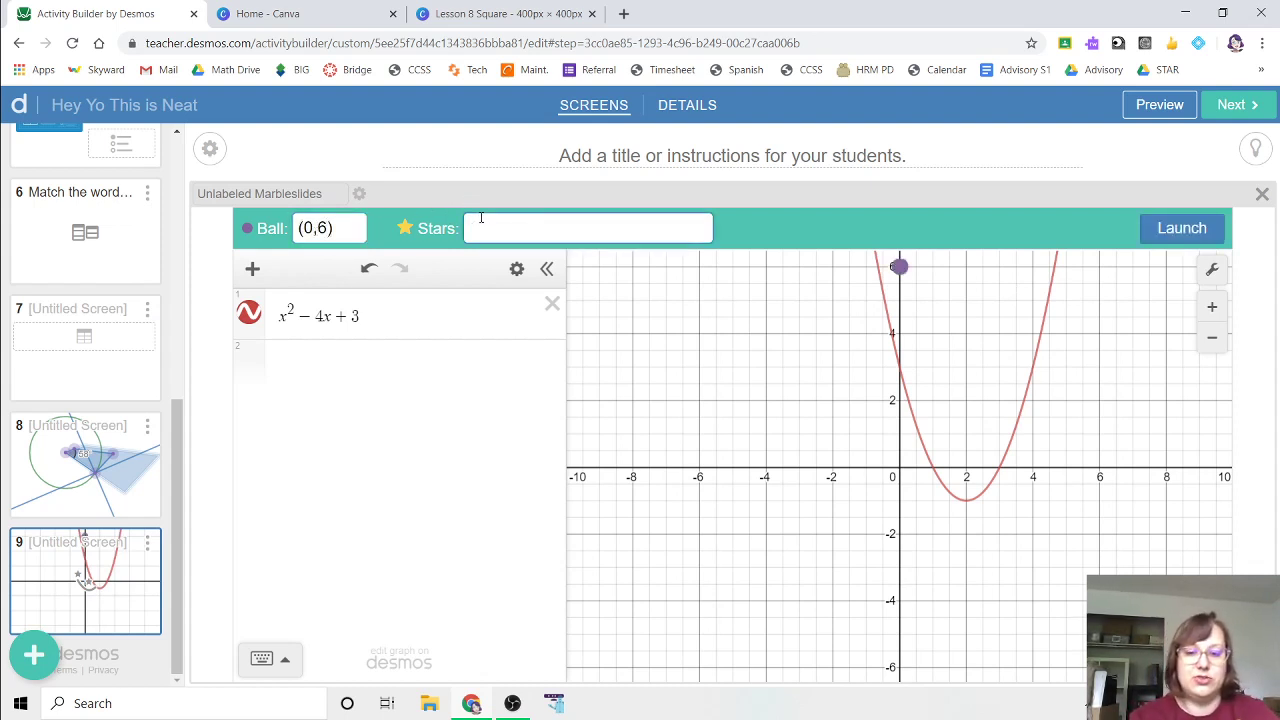
pyautogui.write('(')
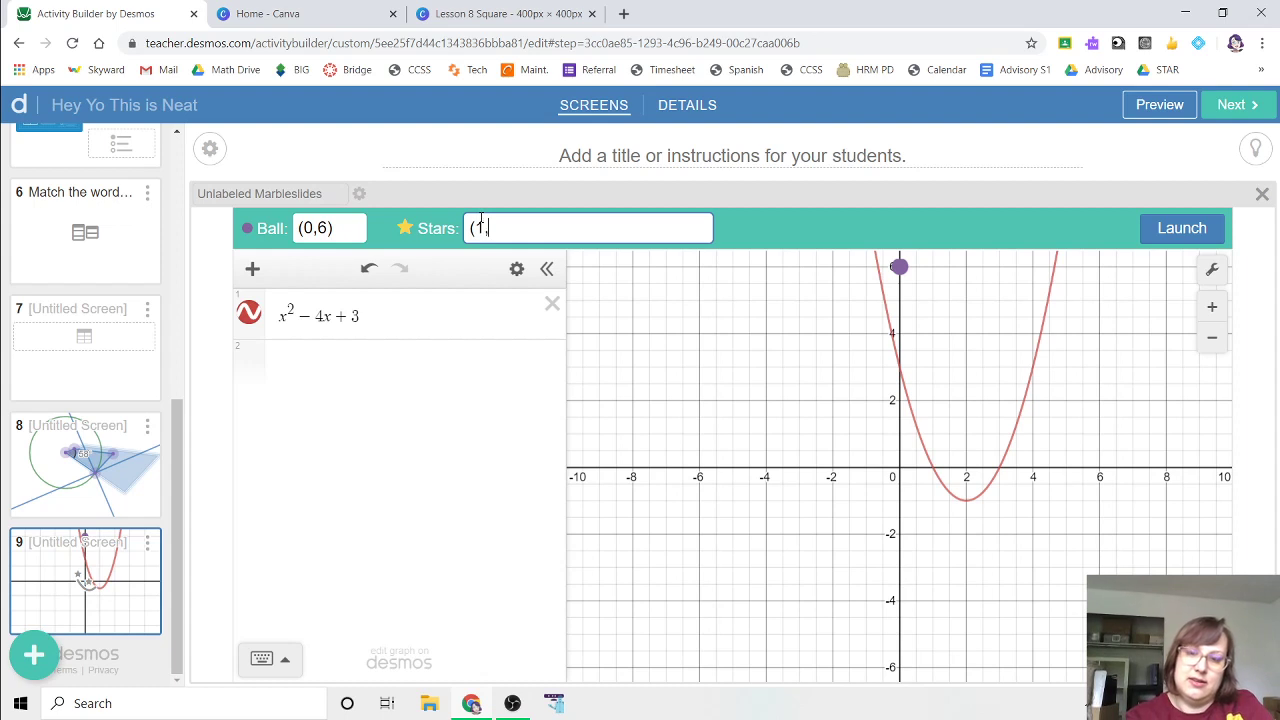
pyautogui.write('1,1.5)')
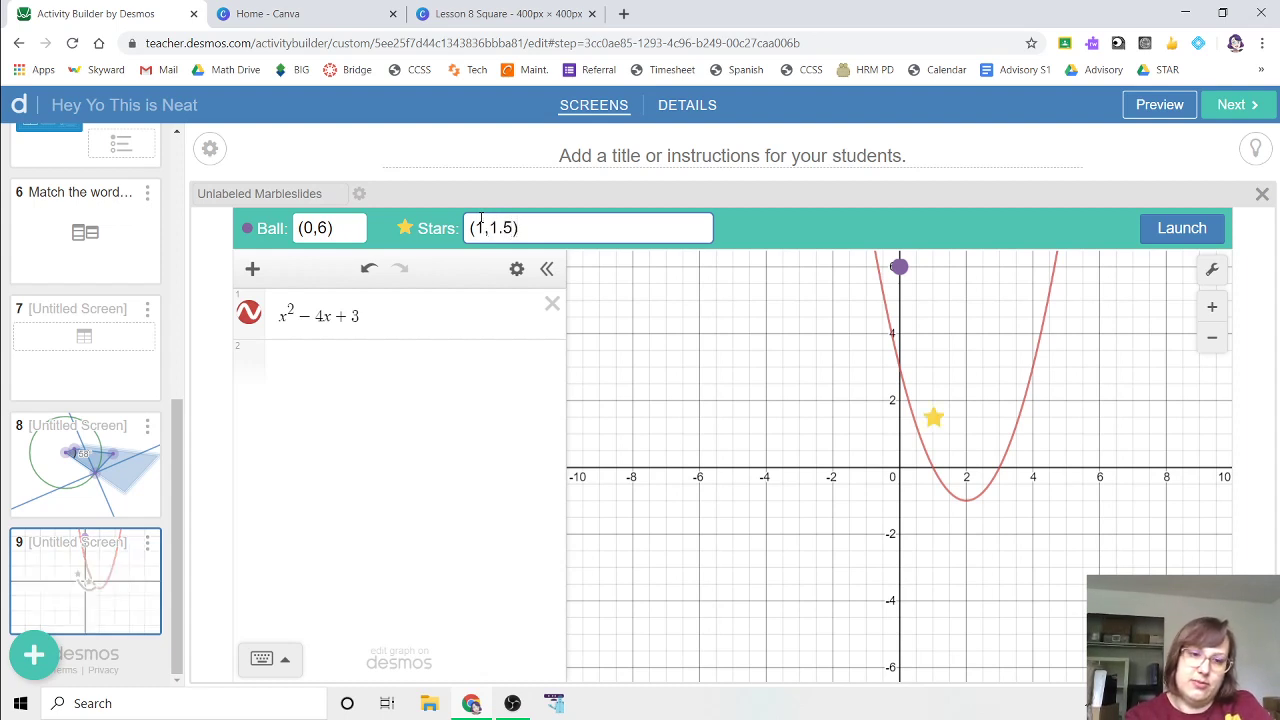
pyautogui.press('BackSpace')
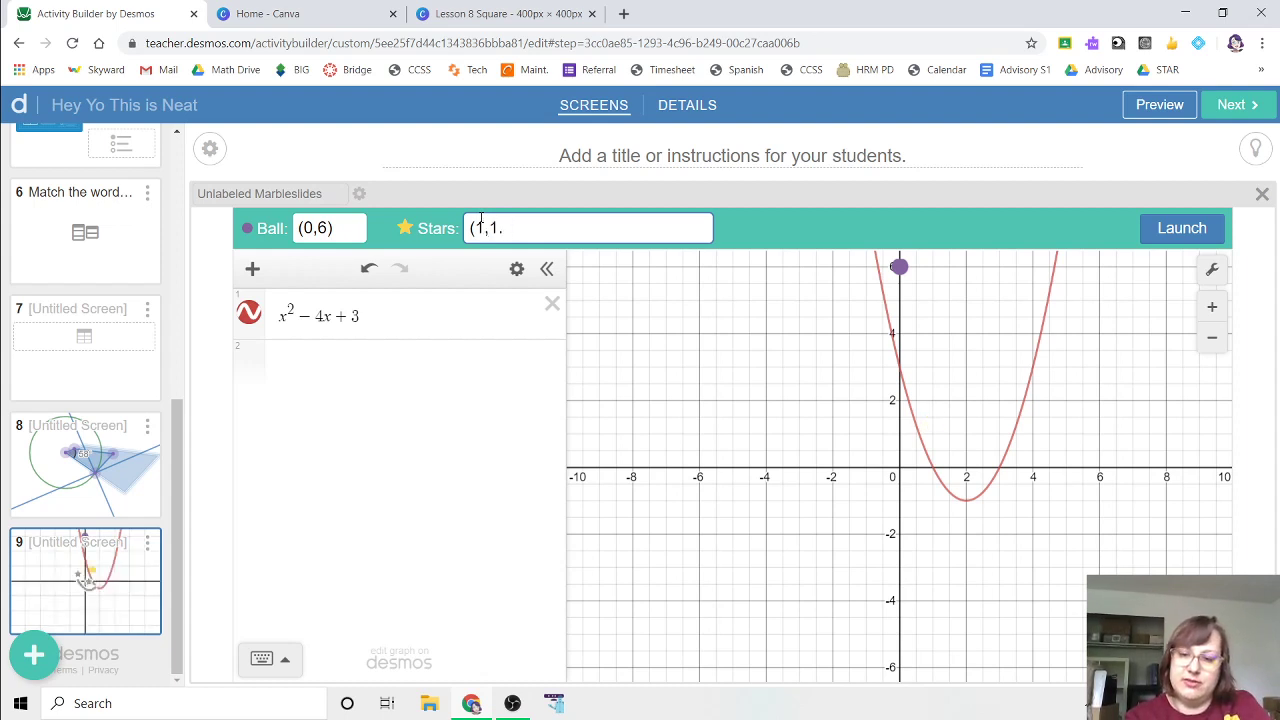
pyautogui.press('BackSpace')
pyautogui.write('25)')
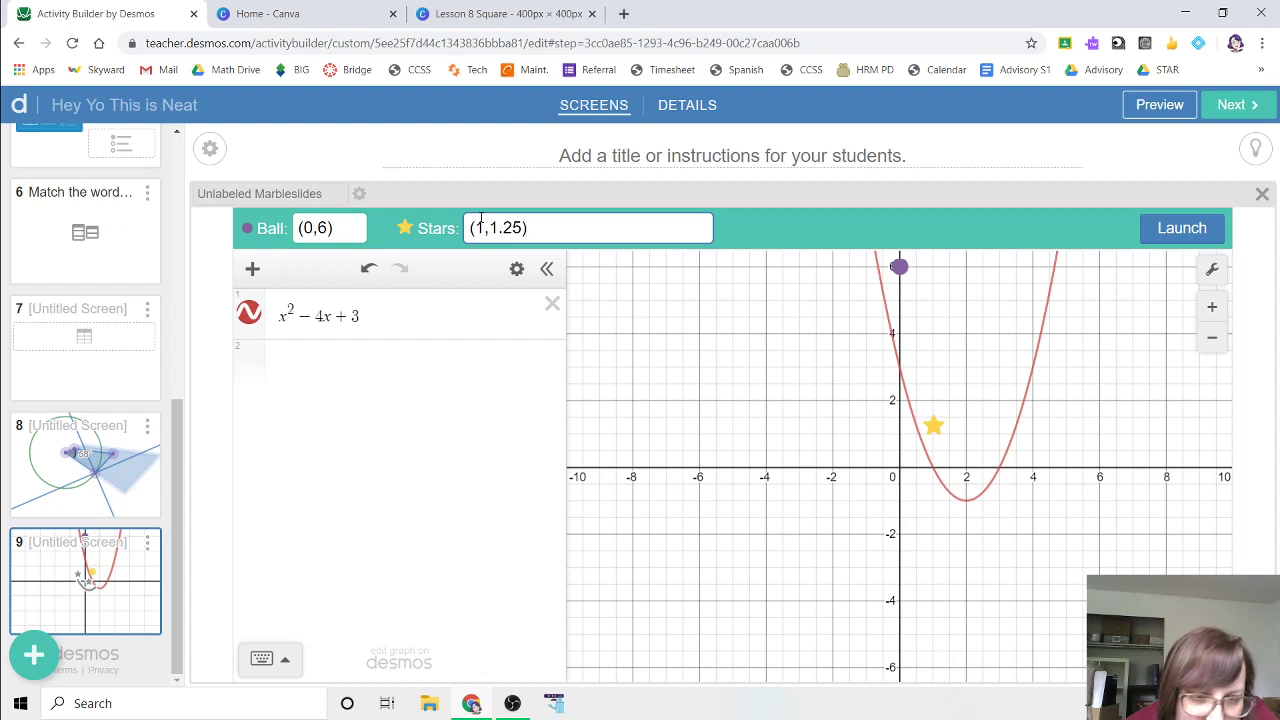
# - Replace the trial star's coordinates with (.5, 1.5) to place it on the parabola's descending side
pyautogui.press('BackSpace')
pyautogui.press('BackSpace')
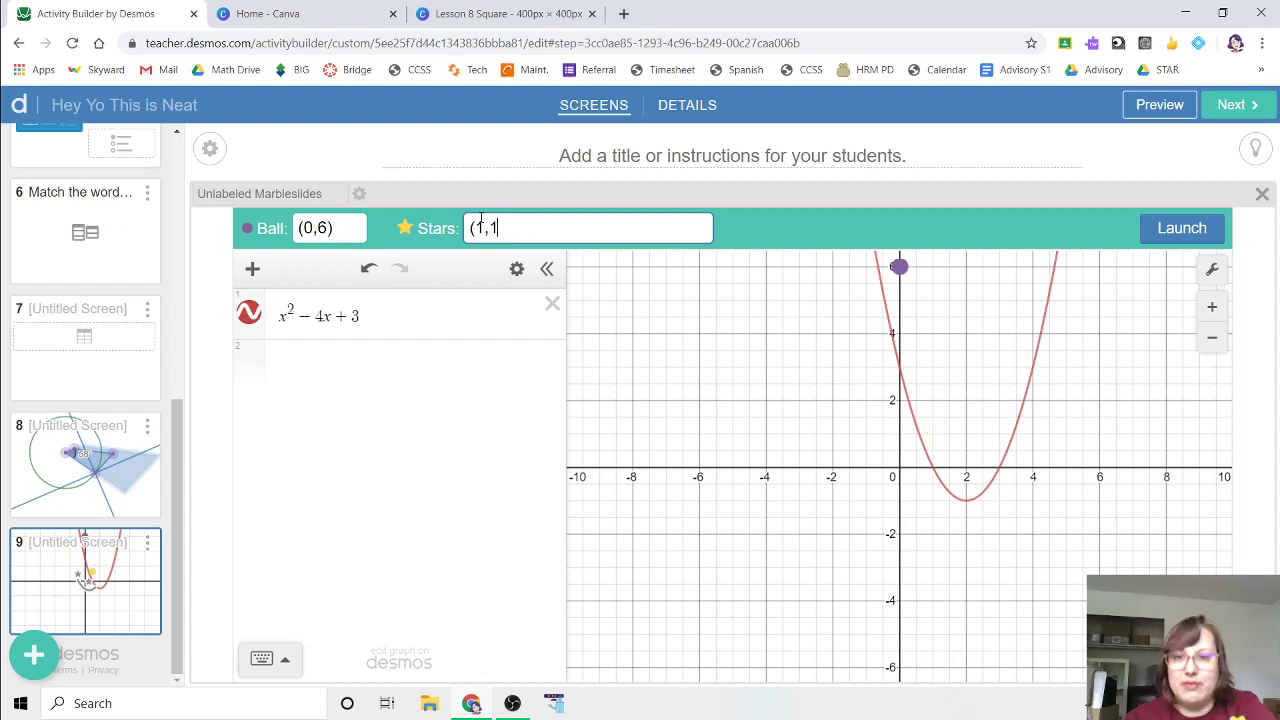
pyautogui.press('BackSpace')
pyautogui.press('BackSpace')
pyautogui.press('BackSpace')
pyautogui.write('1')
pyautogui.press('BackSpace')
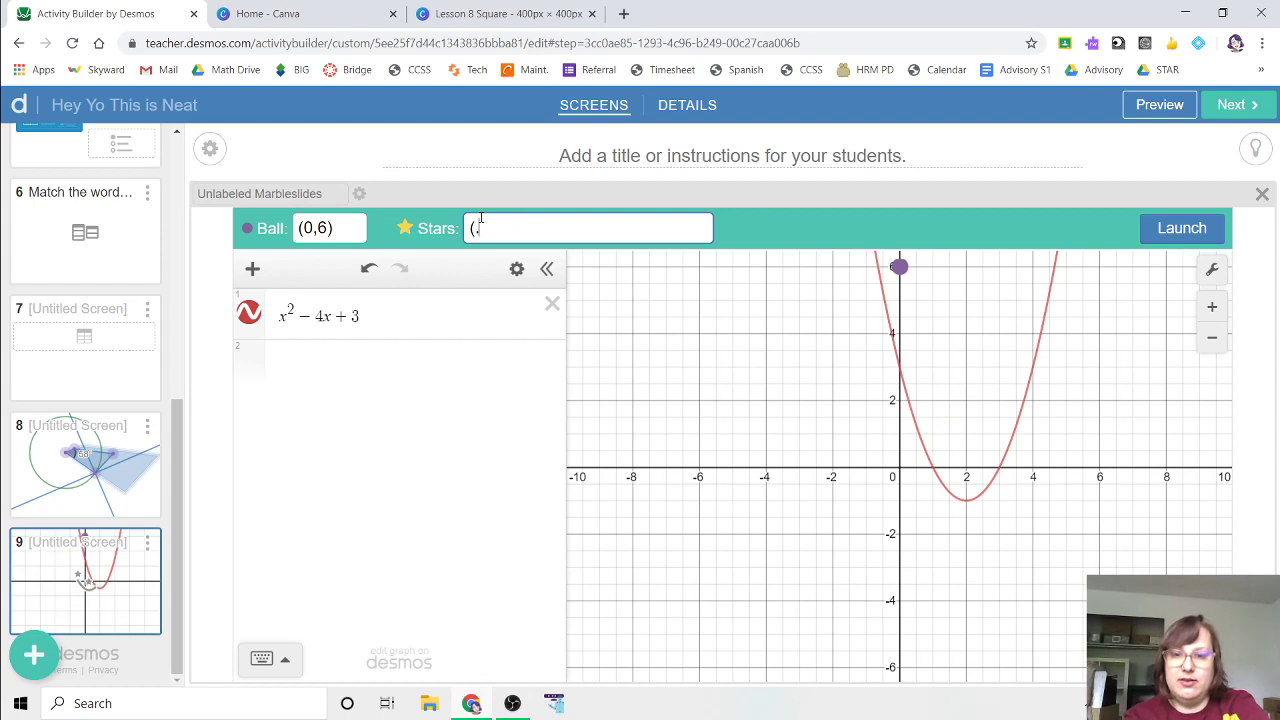
pyautogui.write('.5, 1.5')
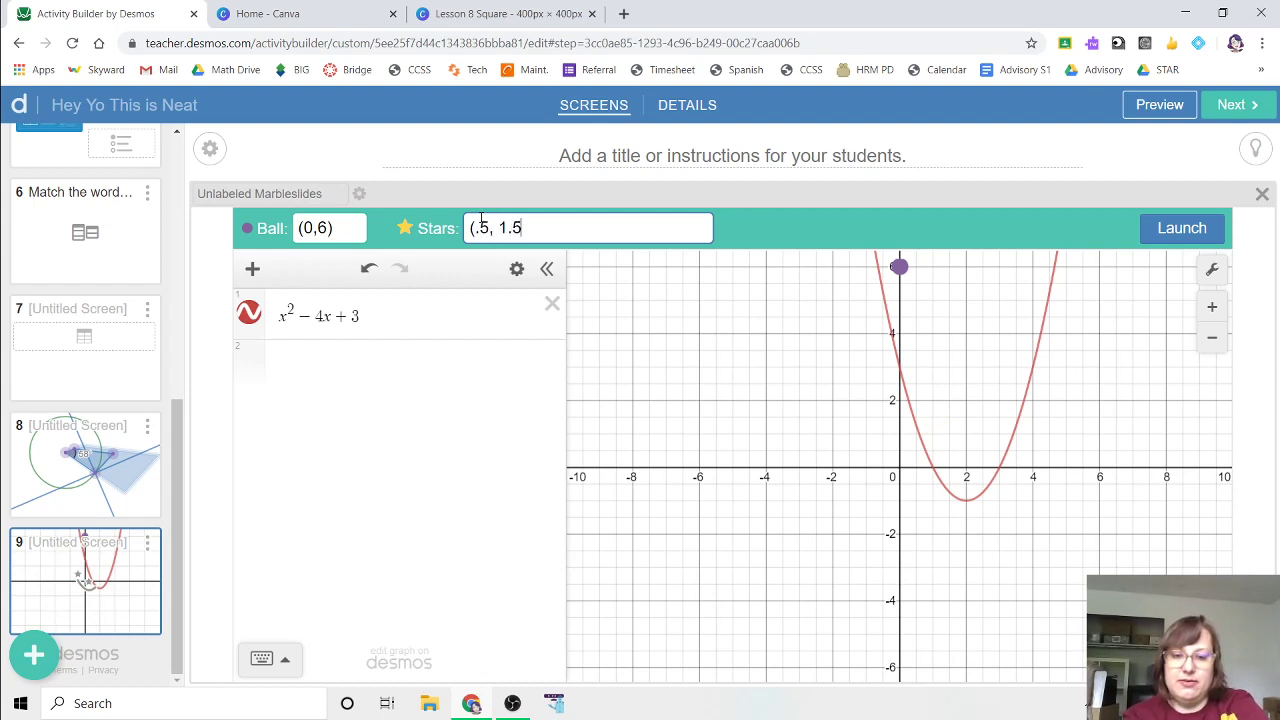
pyautogui.write('), (')
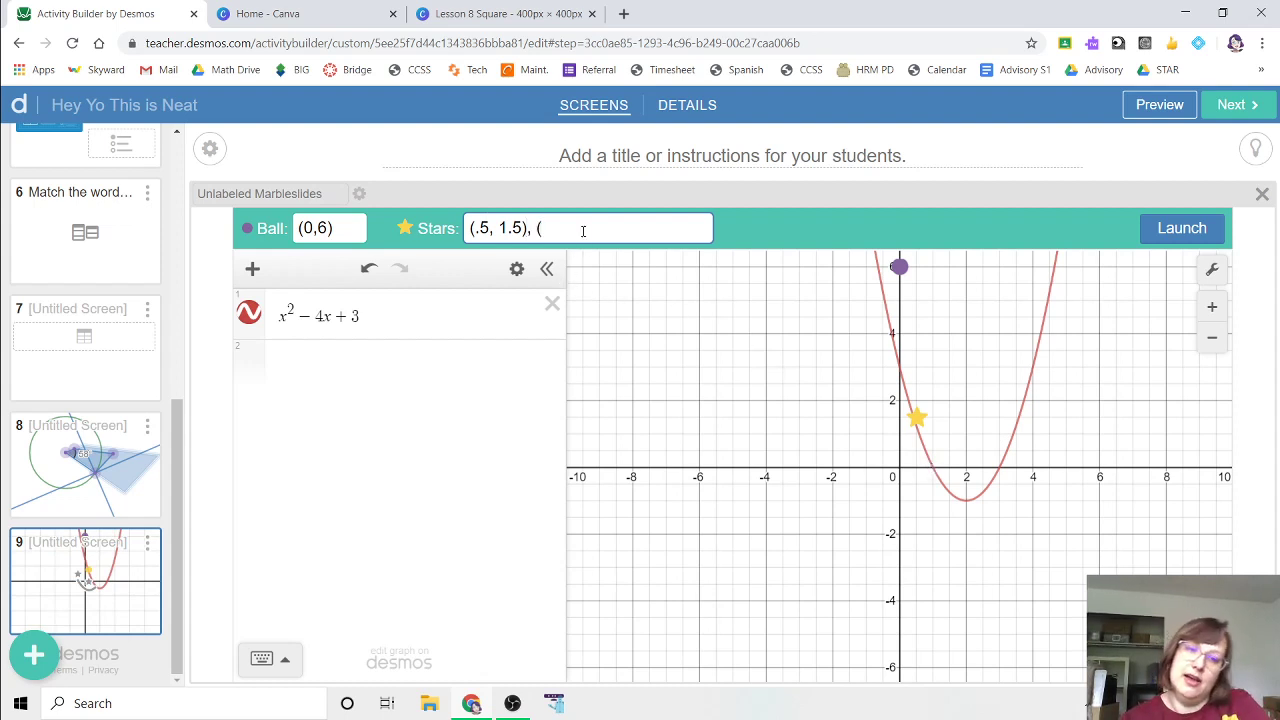
# - Add stars at (1,0), (2,-1) and (3,0), and launch the marbles to test the parabola
pyautogui.write('1,0)')
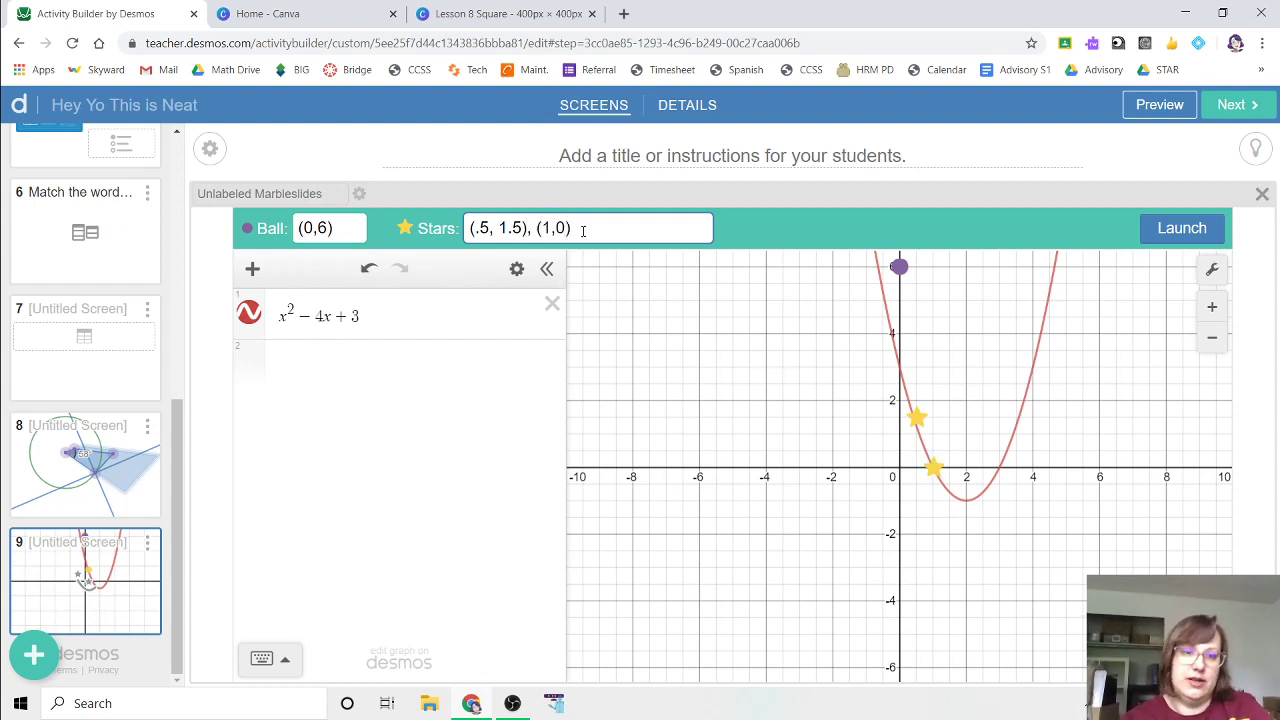
pyautogui.write(', (2,-')
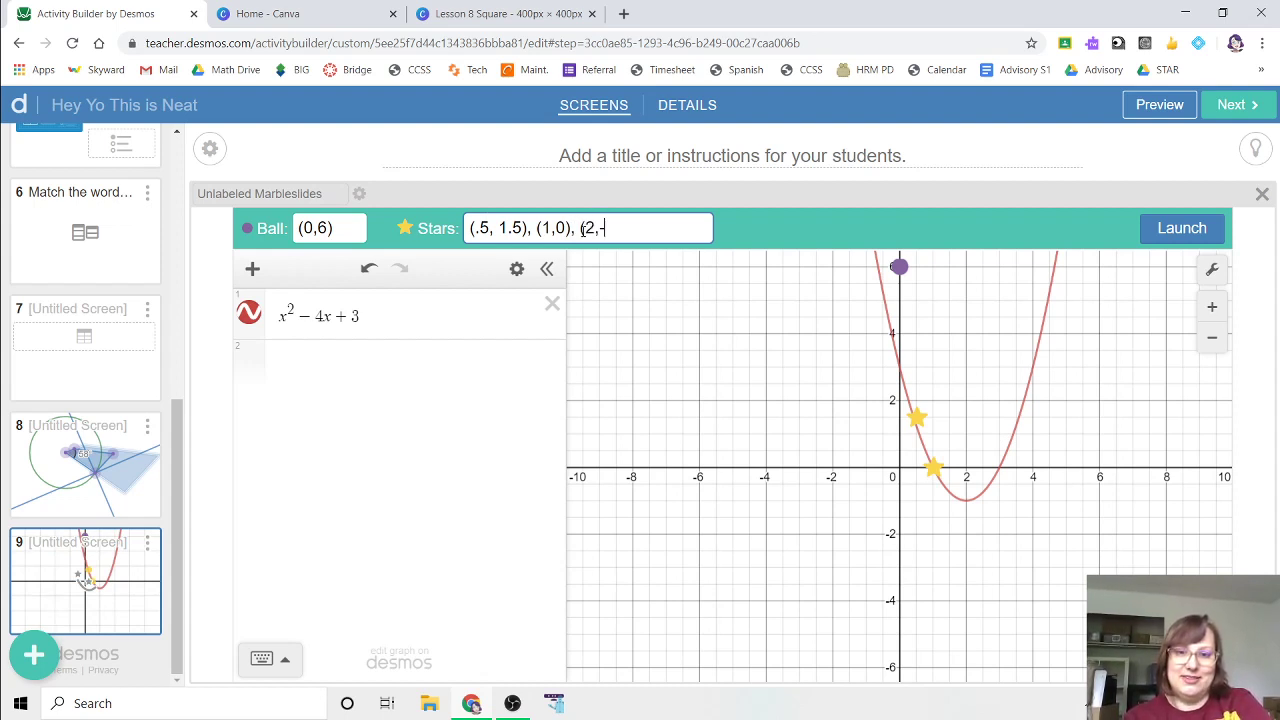
pyautogui.write('1),')
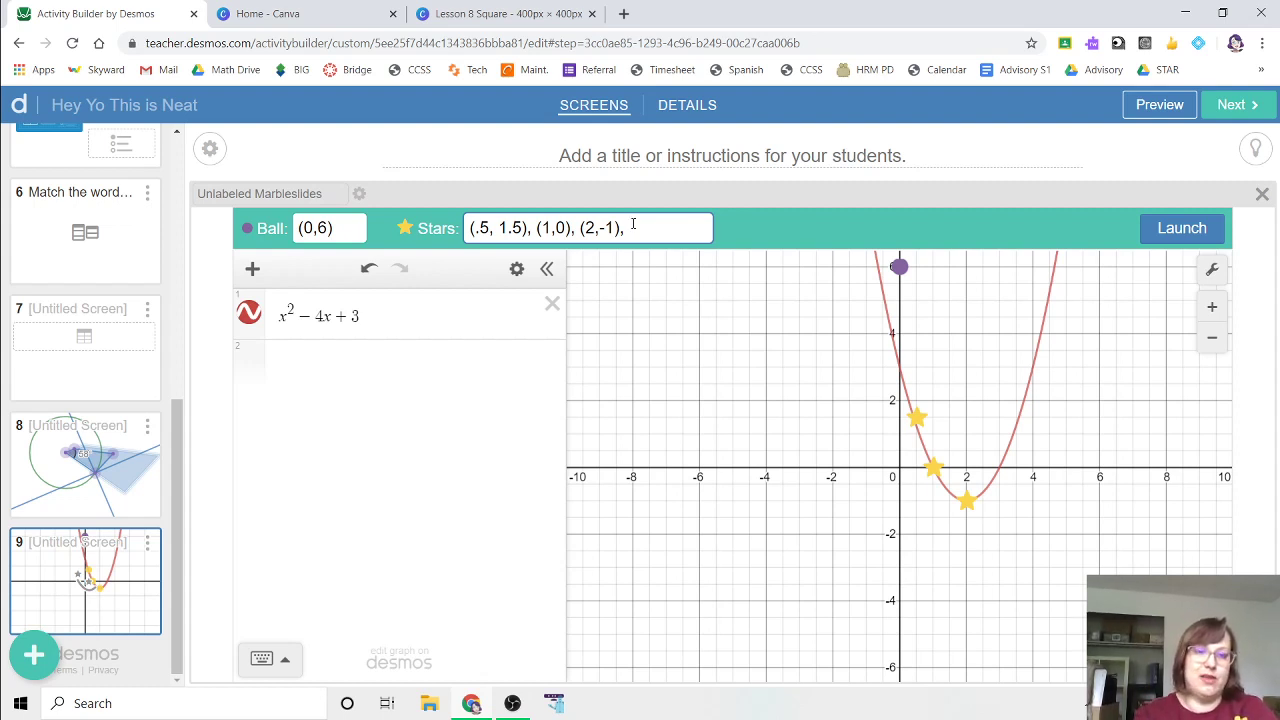
pyautogui.write('0')
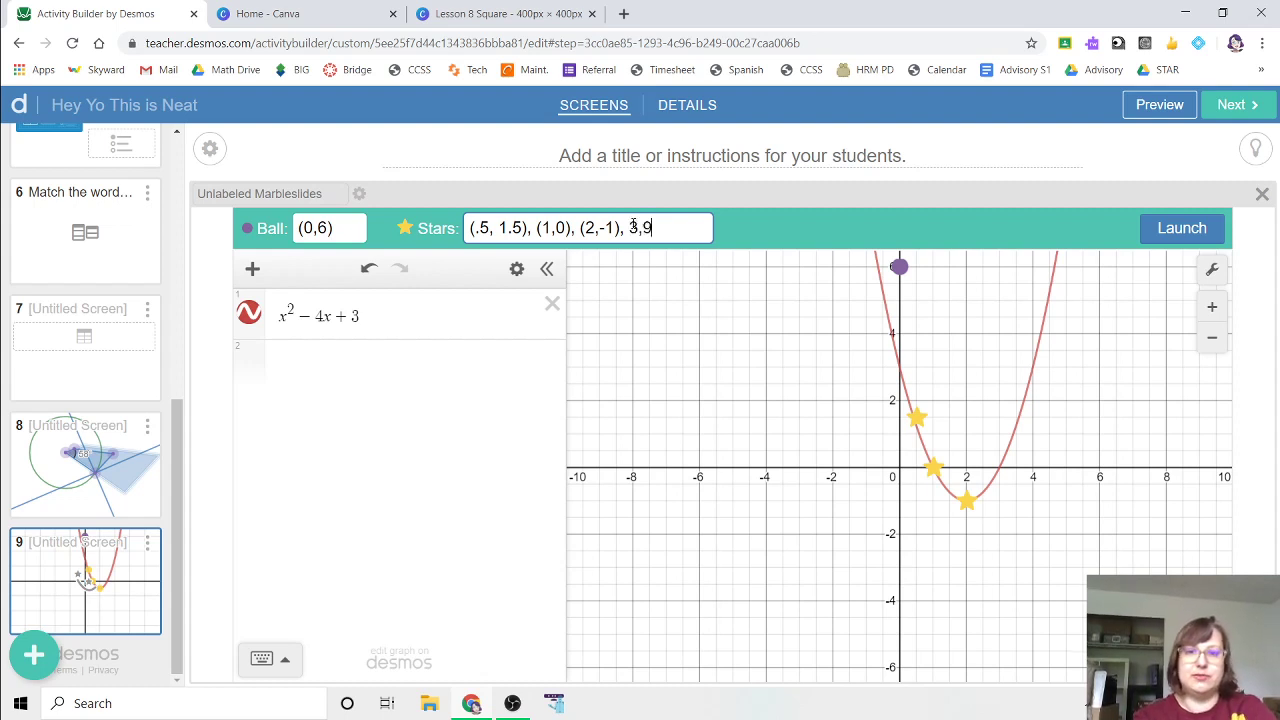
pyautogui.press('BackSpace')
pyautogui.press('BackSpace')
pyautogui.press('BackSpace')
pyautogui.write('(3,0)')
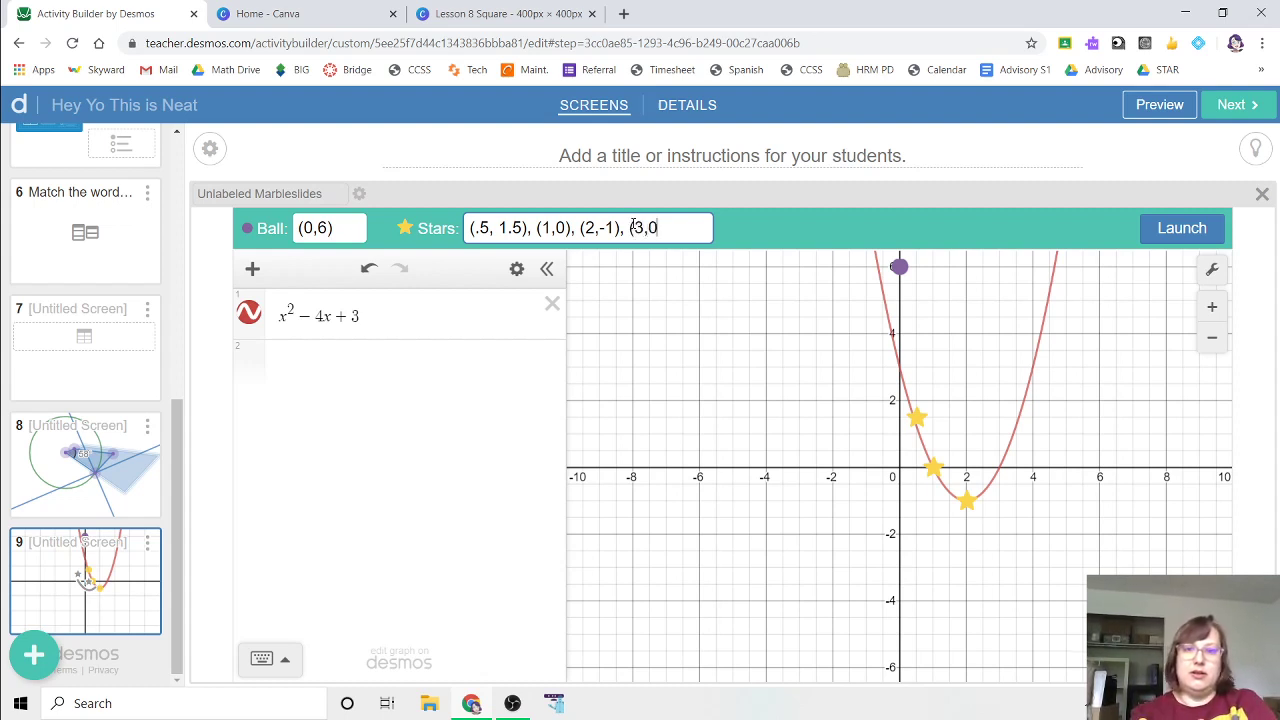
pyautogui.click(1176, 238)
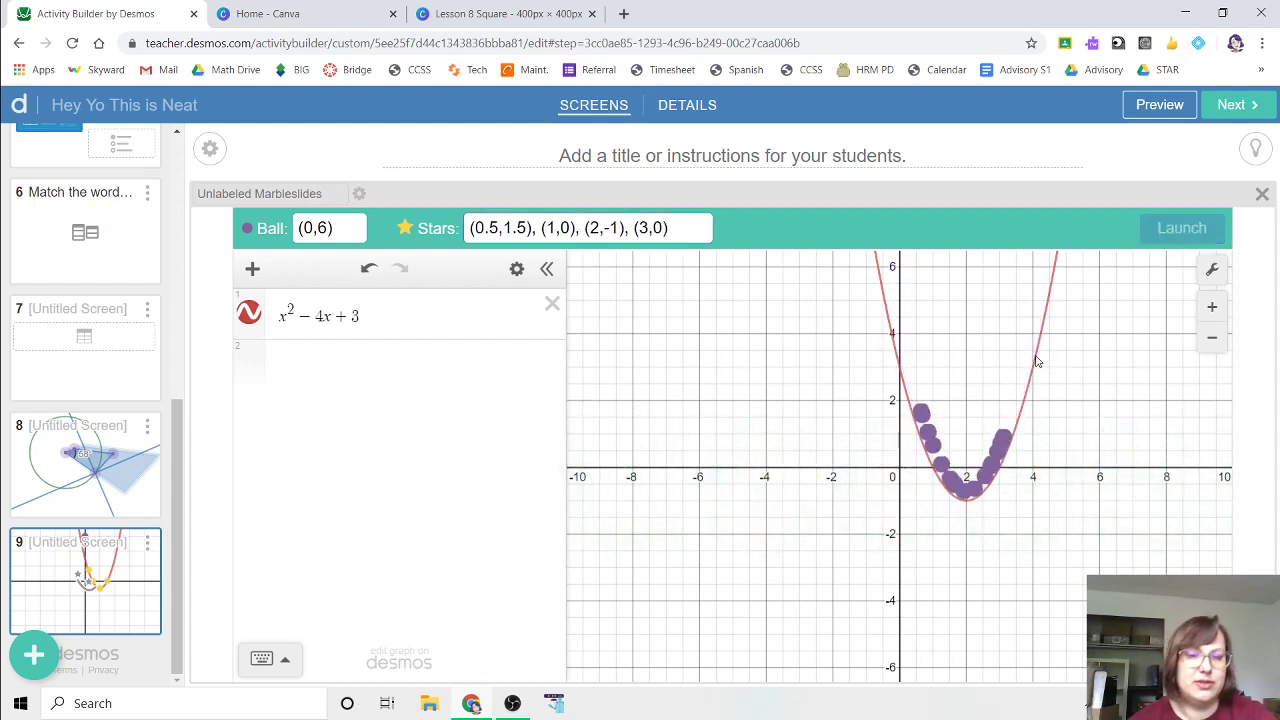
# - Replace the Marbleslides equation with f(x)=x^2+bx+c, and add sliders for both b and c
pyautogui.click(551, 305)
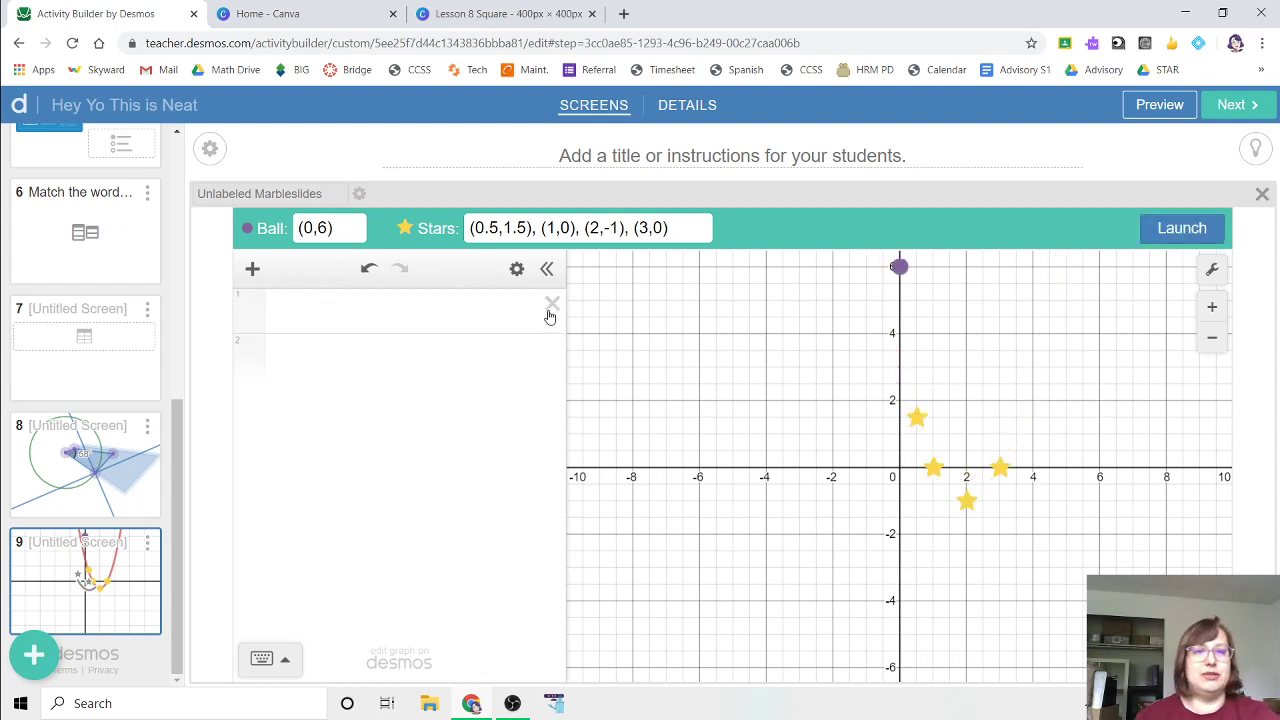
pyautogui.click(423, 315)
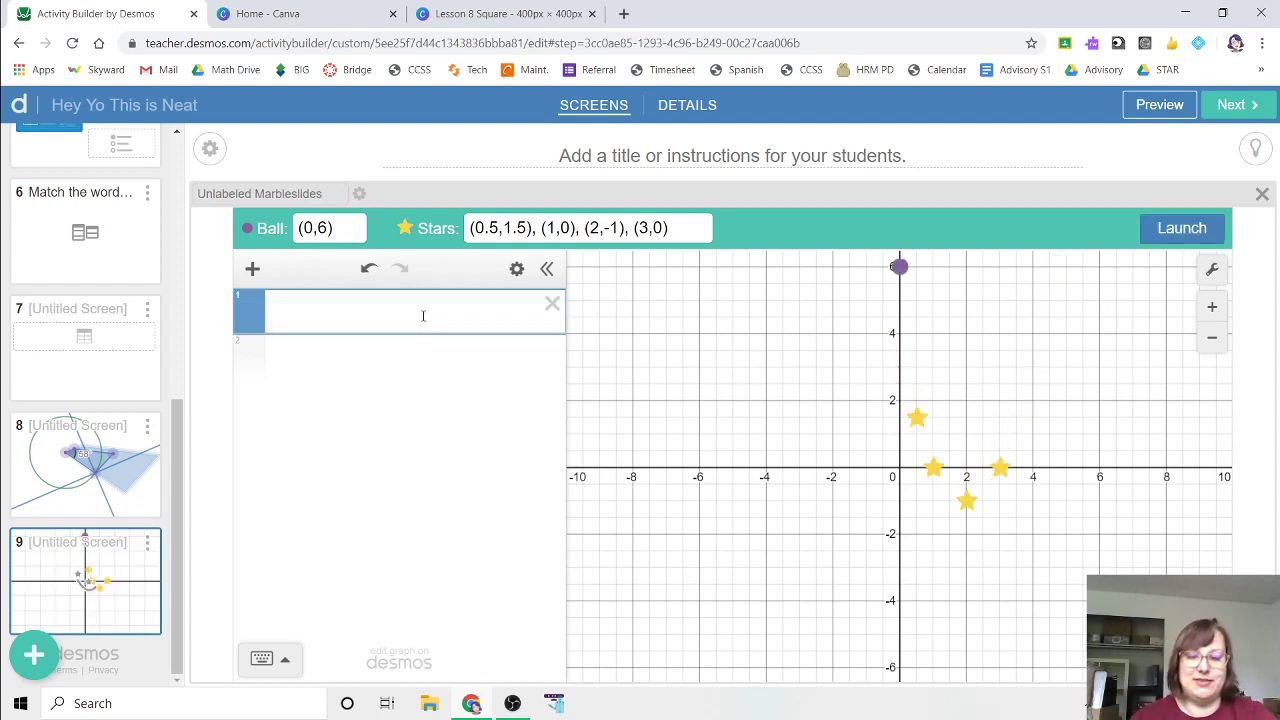
pyautogui.write('f(x)=')
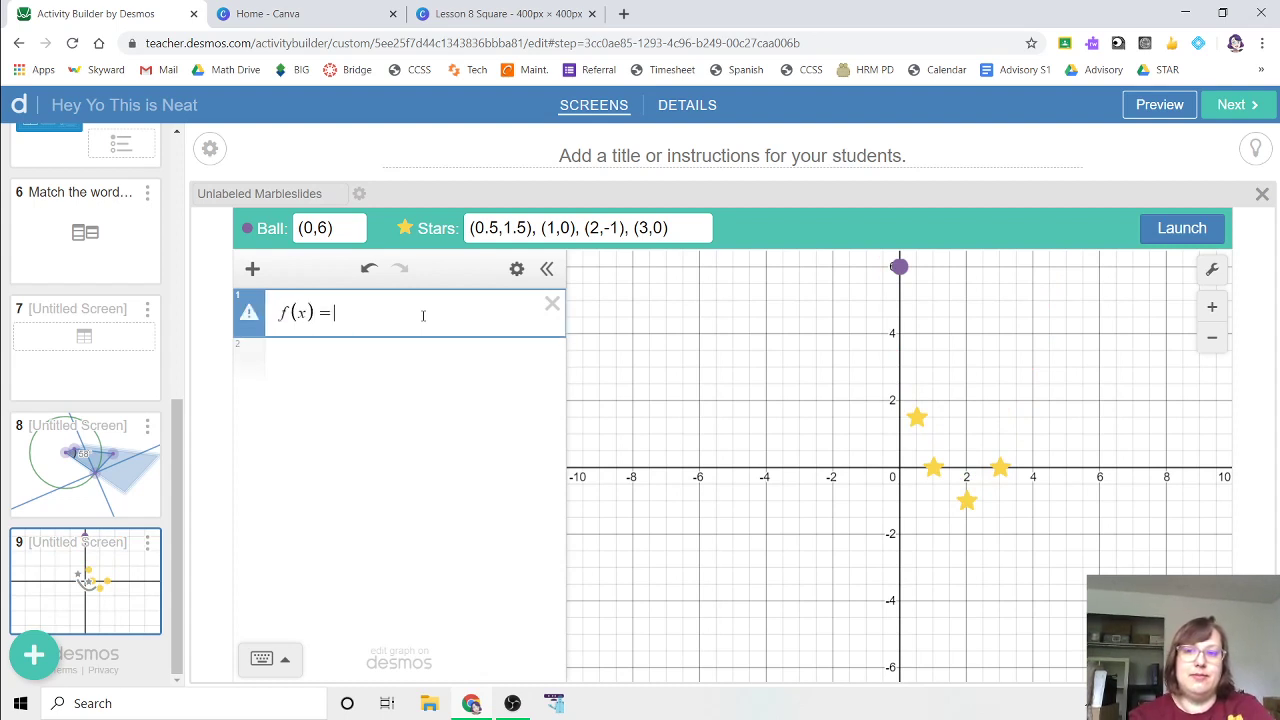
pyautogui.write('x^2')
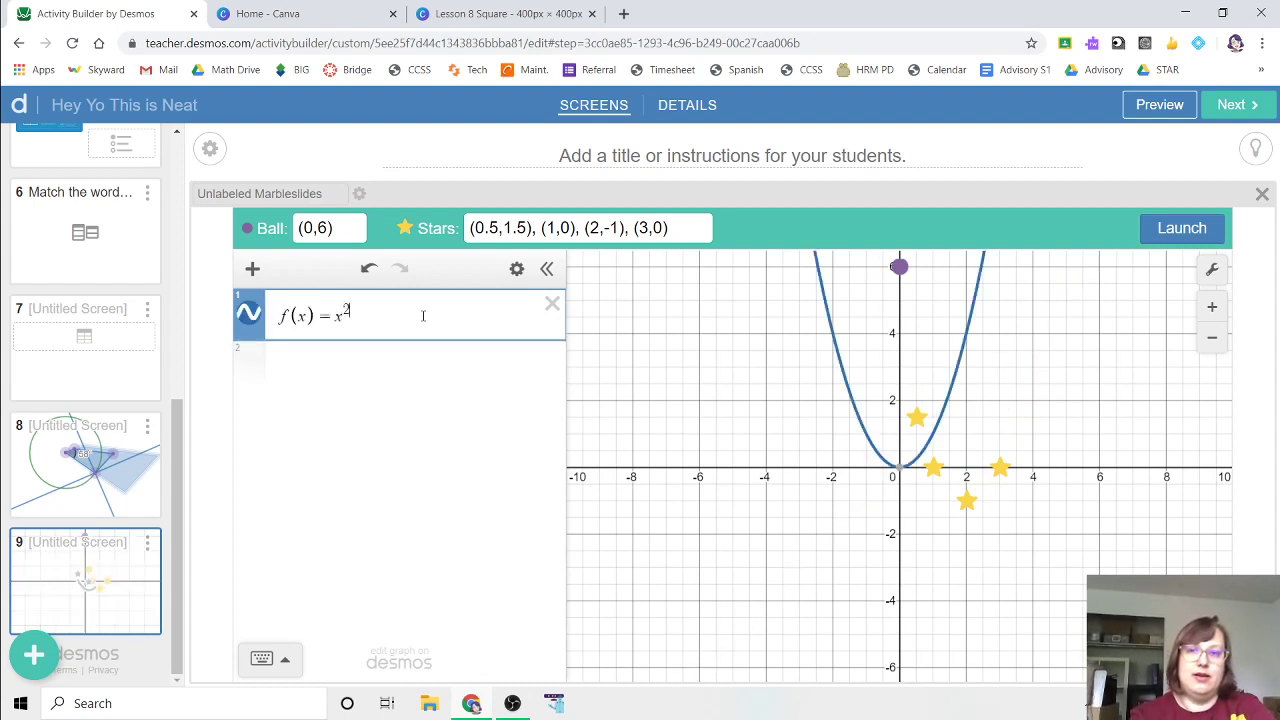
pyautogui.press('Right')
pyautogui.write('+')
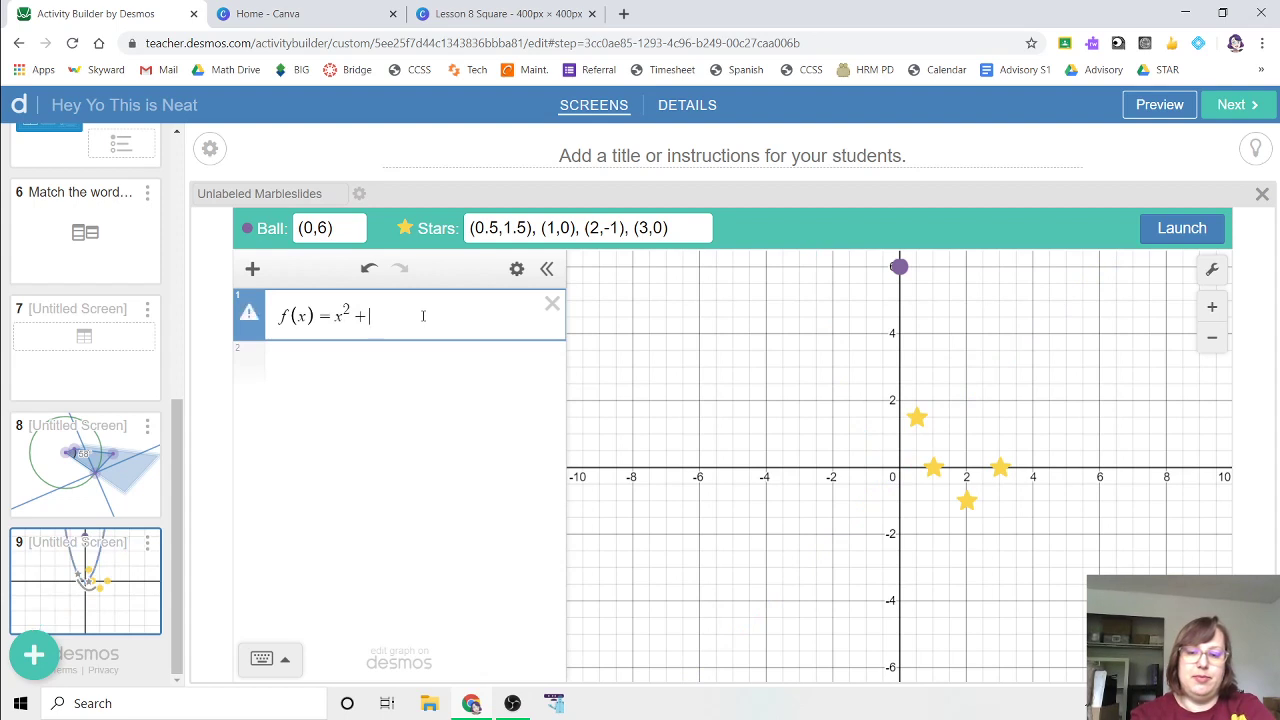
pyautogui.write('bx+c')
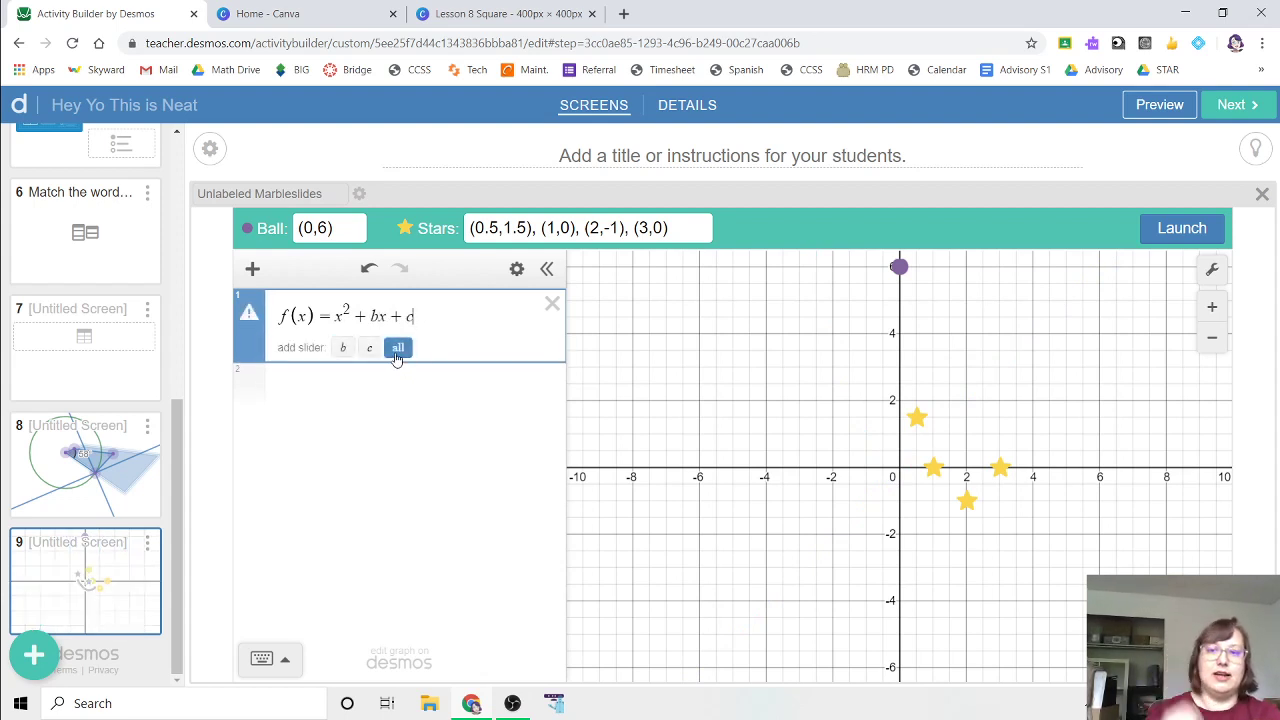
pyautogui.click(398, 347)
# - Create a folder hidden from students, and move the f(x) function into it
pyautogui.click(253, 270)
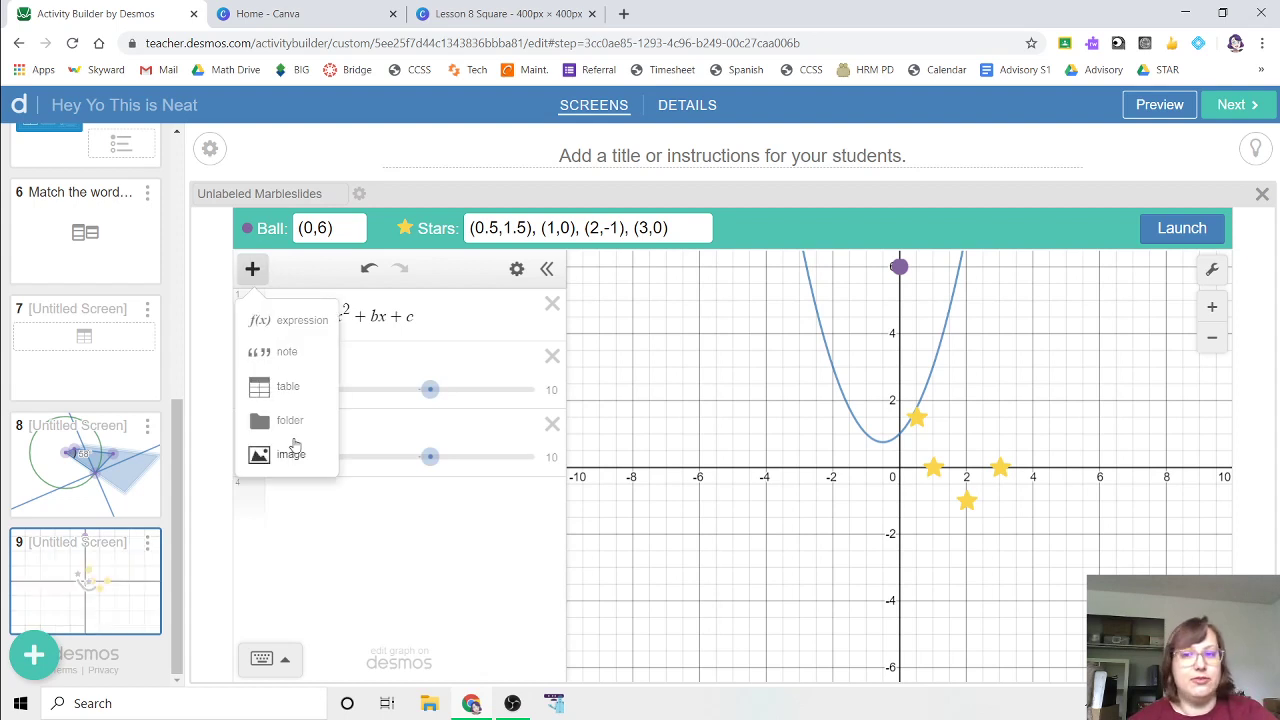
pyautogui.click(262, 425)
pyautogui.click(300, 334)
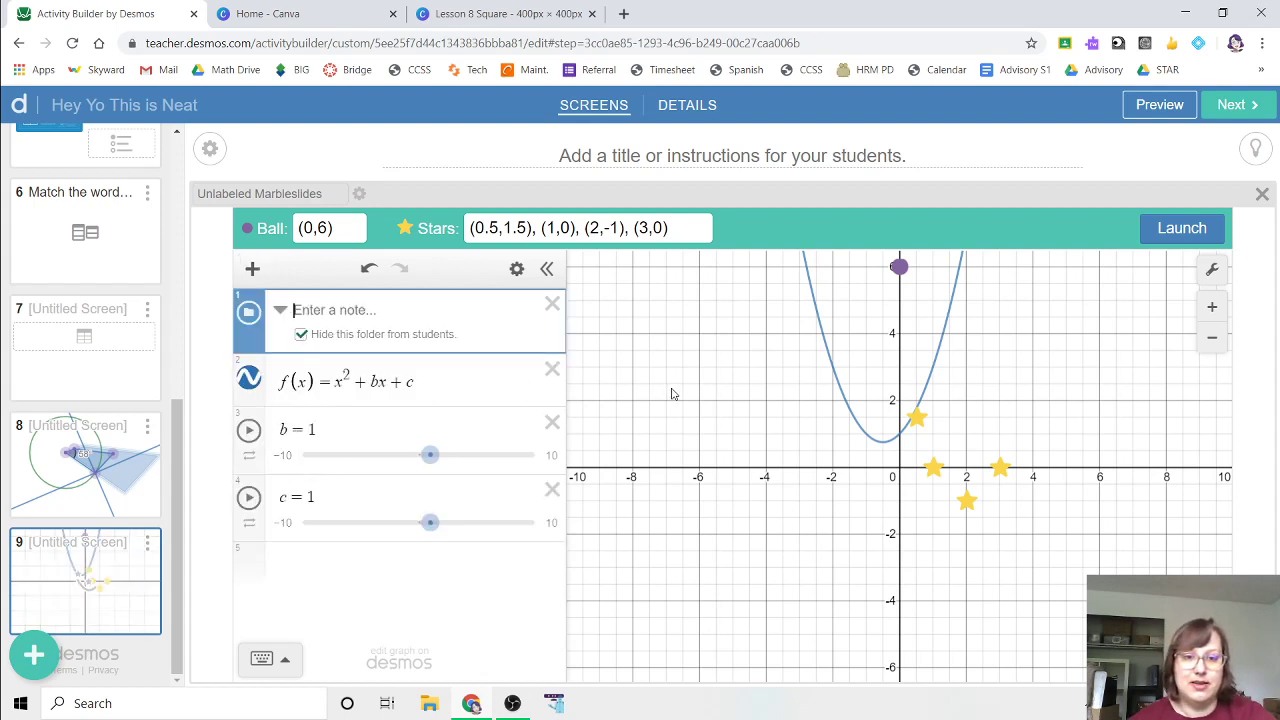
pyautogui.click(318, 382)
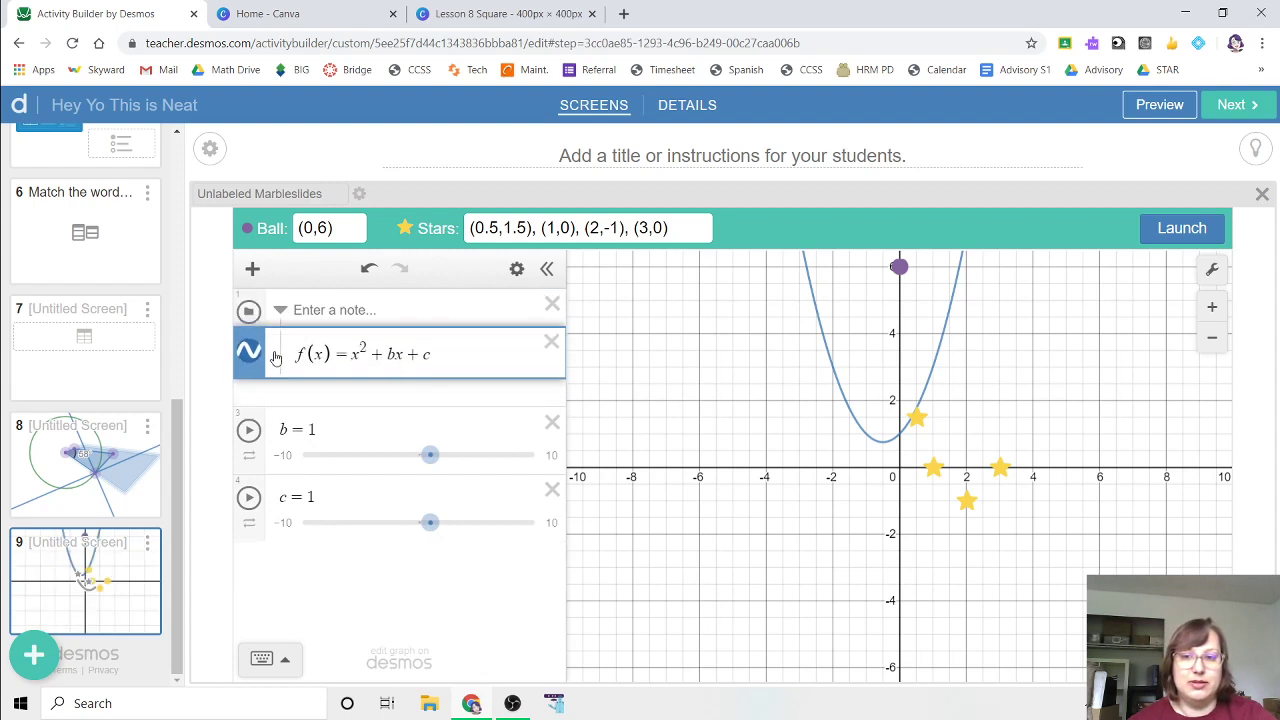
# - Adjust the sliders to b = -4 and c = 2.8 to fit the stars, and launch the marbles to test them
pyautogui.moveTo(424, 447); pyautogui.dragTo(377, 455)
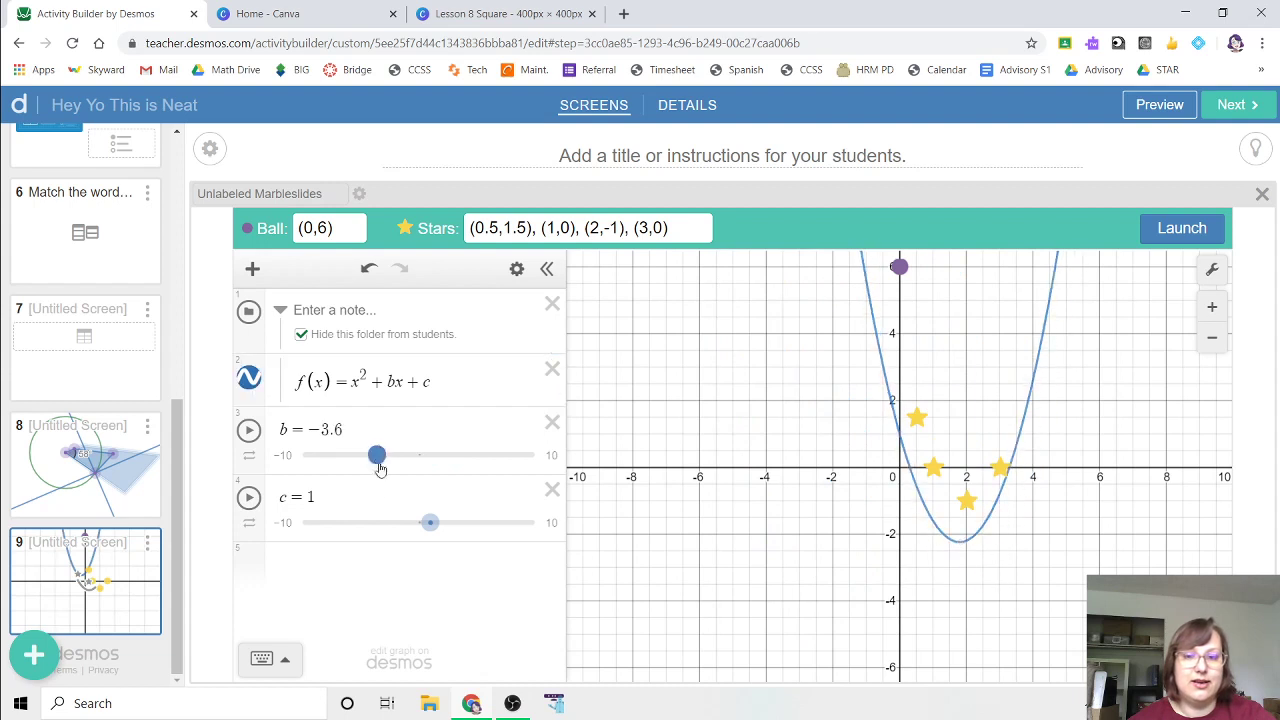
pyautogui.moveTo(429, 520)
pyautogui.mouseDown()
pyautogui.moveTo(430, 504)
pyautogui.moveTo(444, 514)
pyautogui.mouseUp()
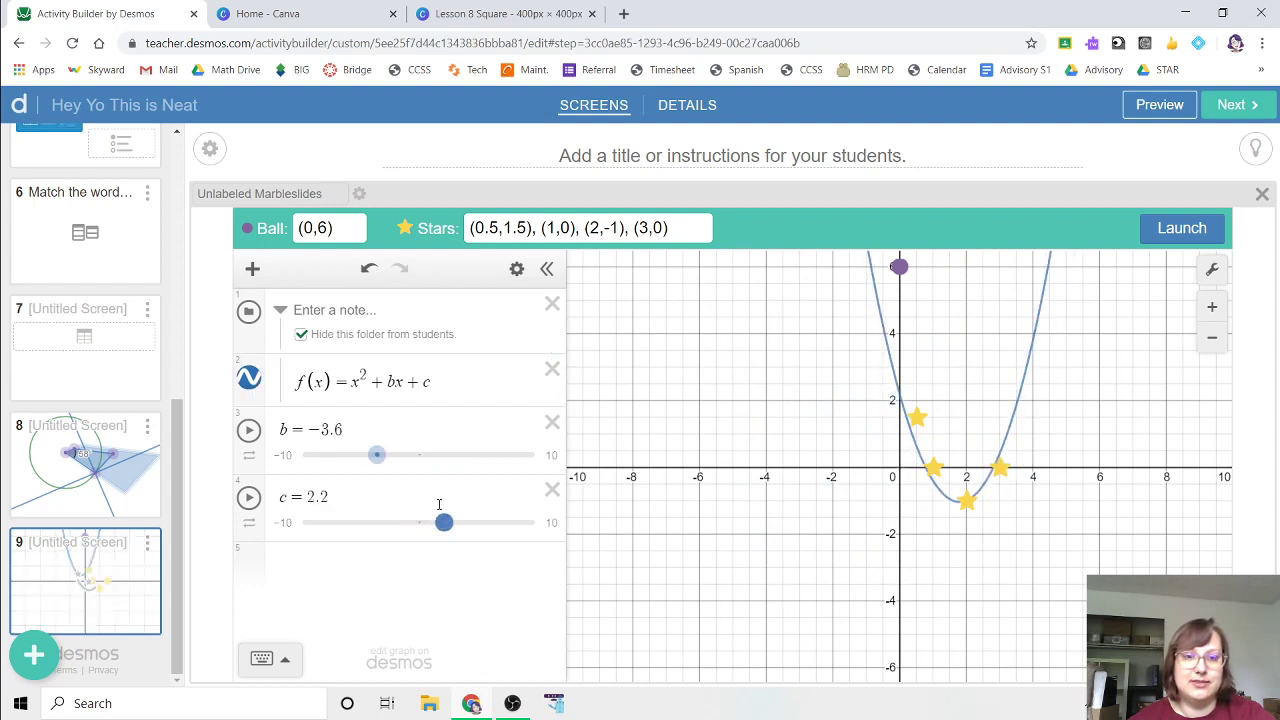
pyautogui.moveTo(378, 454); pyautogui.dragTo(375, 455)
pyautogui.moveTo(444, 522); pyautogui.dragTo(451, 522)
pyautogui.click(1188, 234)
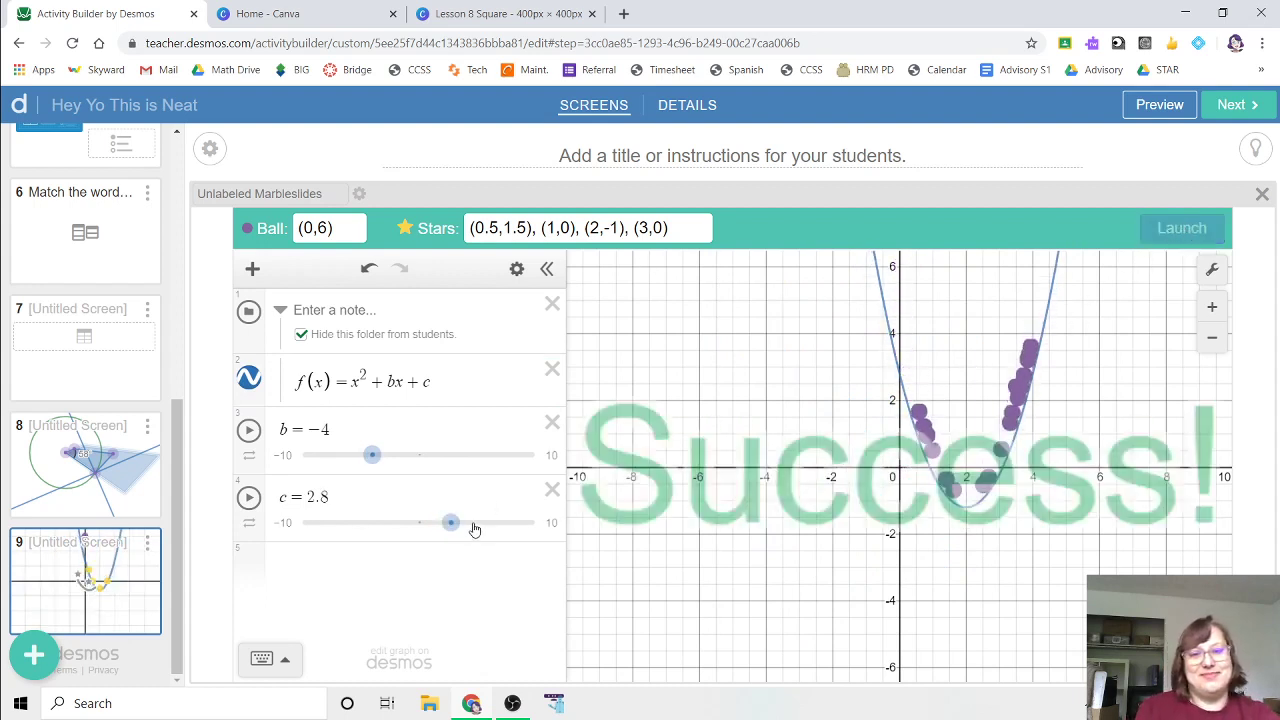
# - Check the Marbleslides in the student preview, and reset the b and c sliders to 0
pyautogui.click(1159, 104)
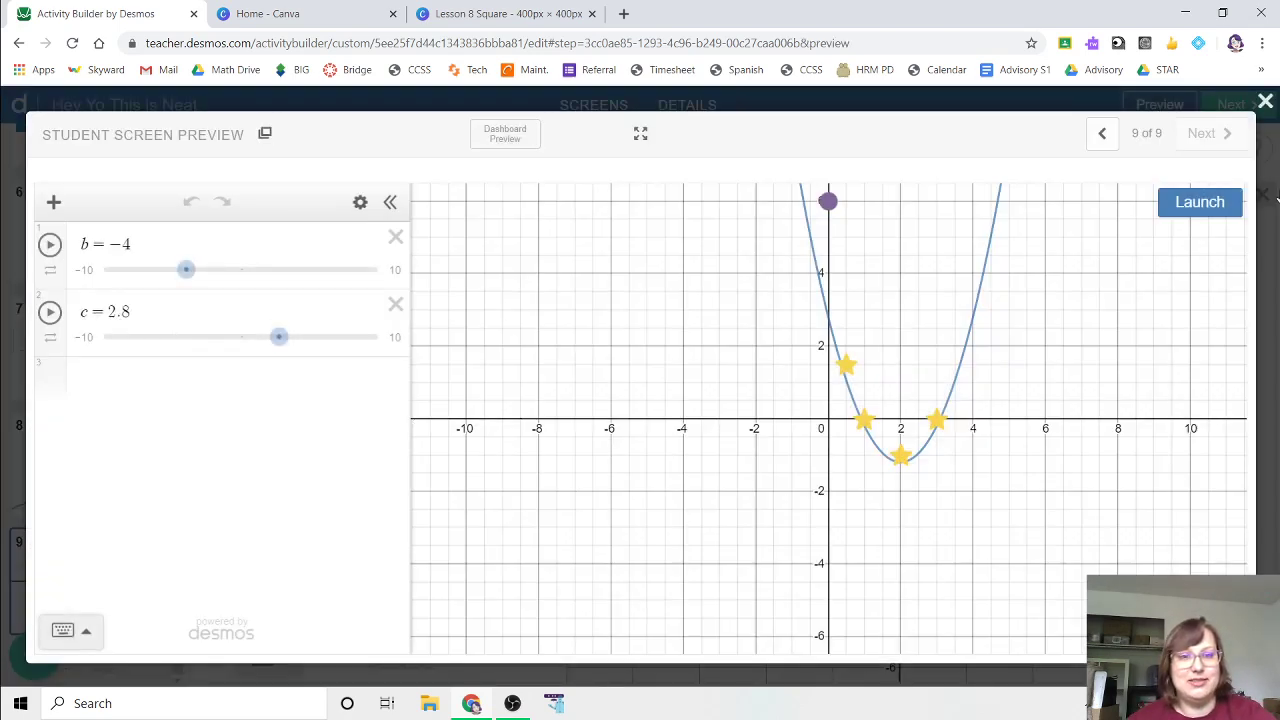
pyautogui.click(1265, 103)
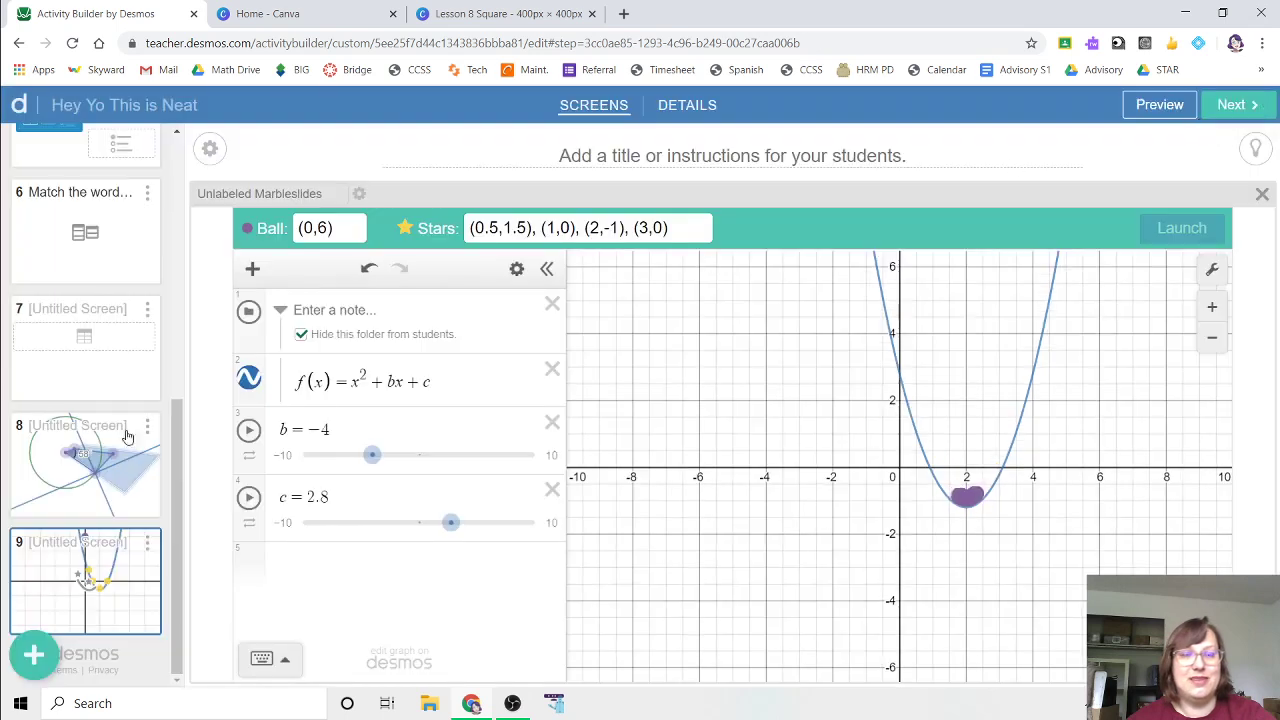
pyautogui.moveTo(371, 455); pyautogui.dragTo(431, 462)
pyautogui.moveTo(450, 522); pyautogui.dragTo(413, 523)
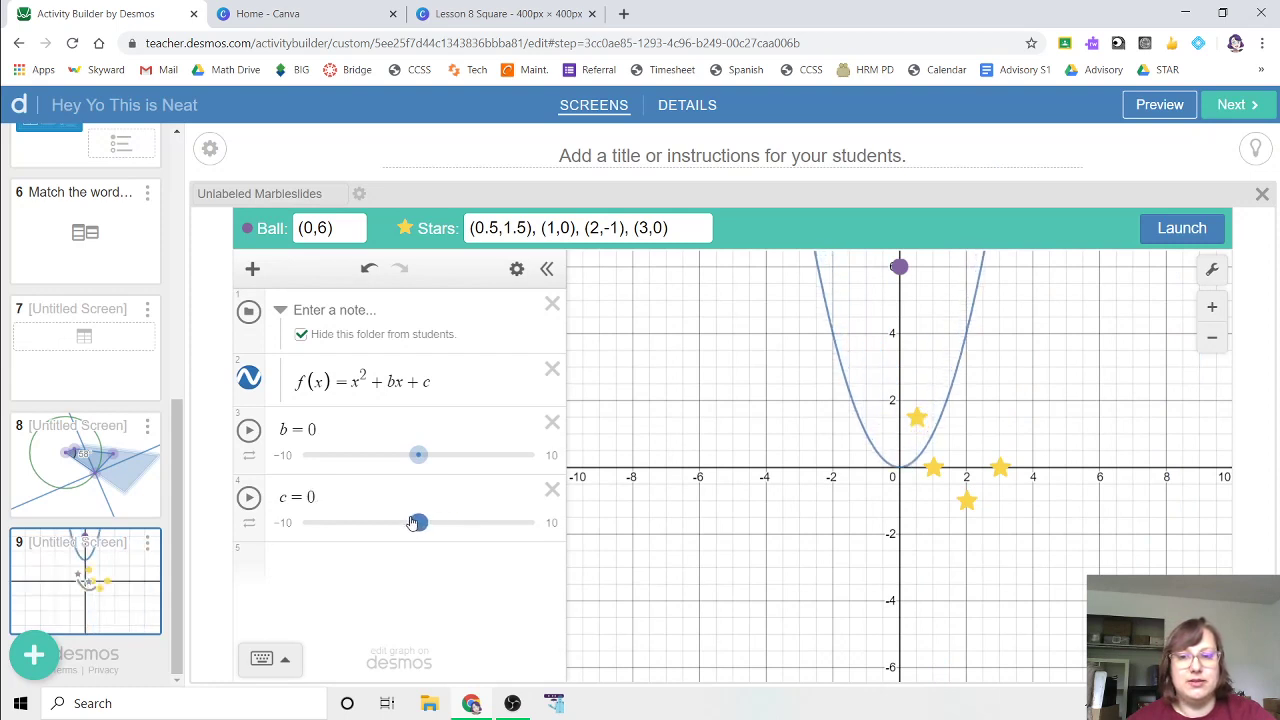
# - Set the step of both the b and c sliders to 1
pyautogui.click(516, 268)
pyautogui.click(434, 455)
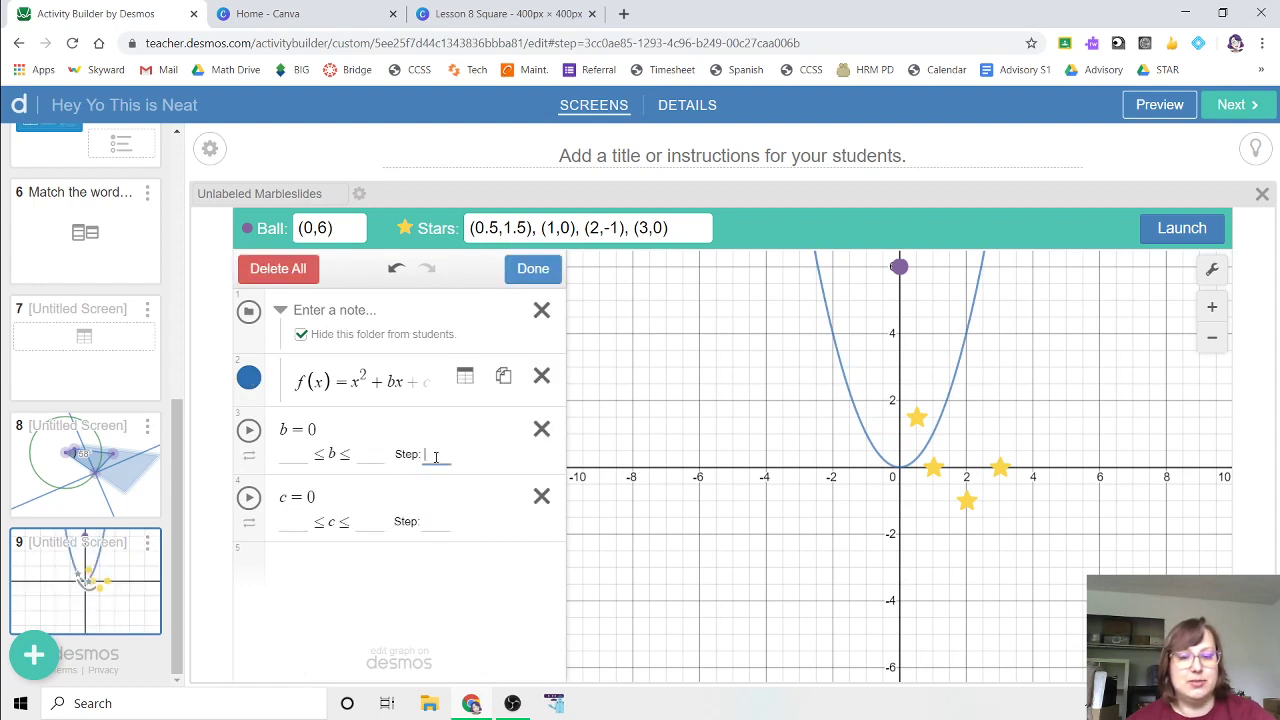
pyautogui.click(430, 521)
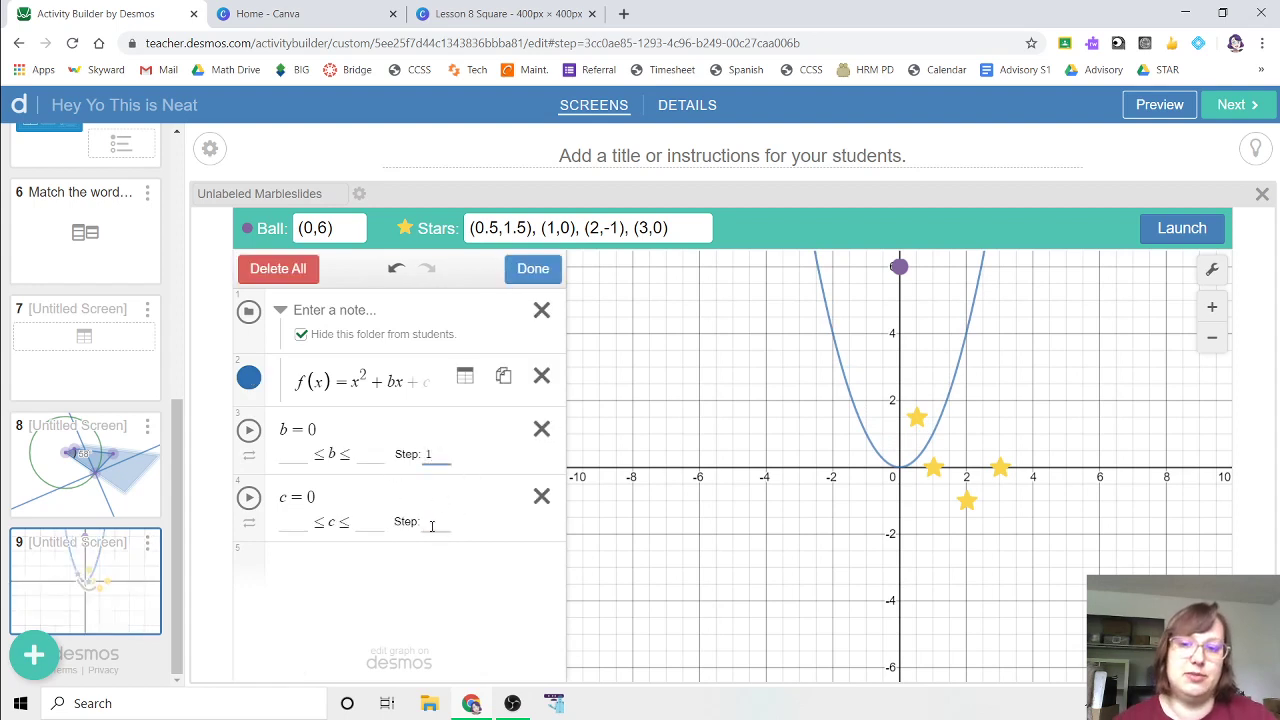
pyautogui.write('1')
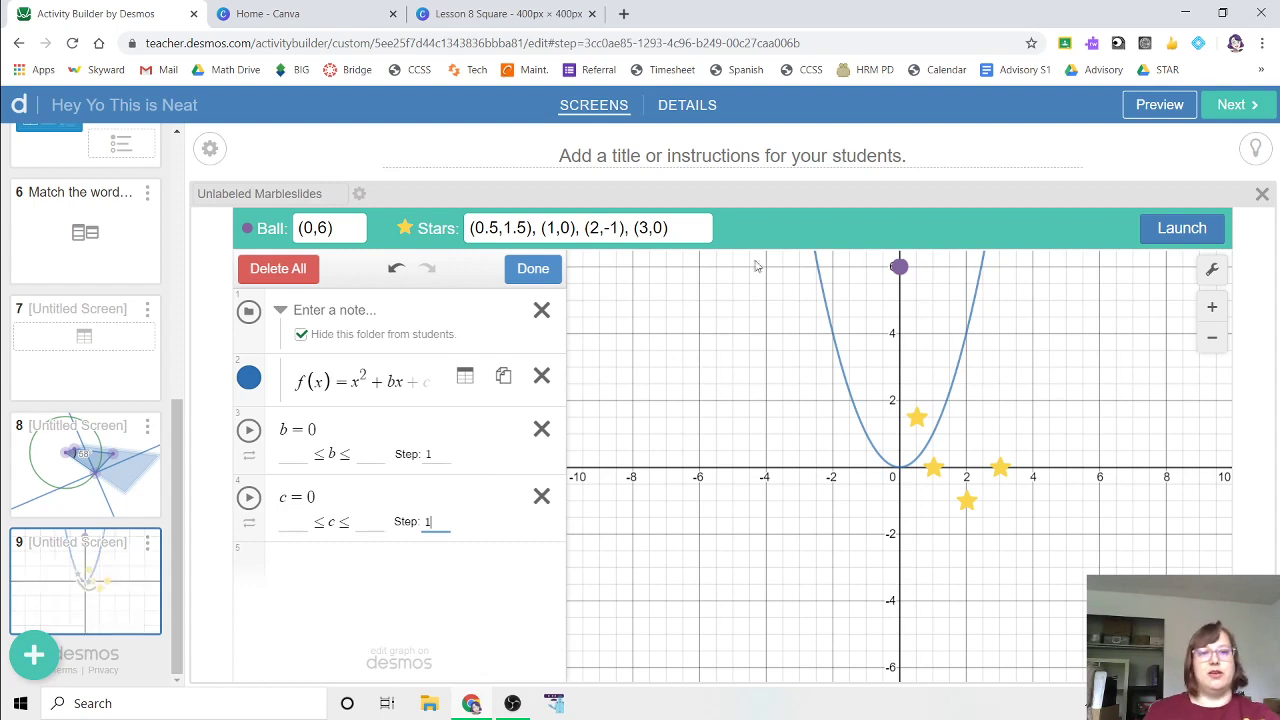
pyautogui.click(533, 268)
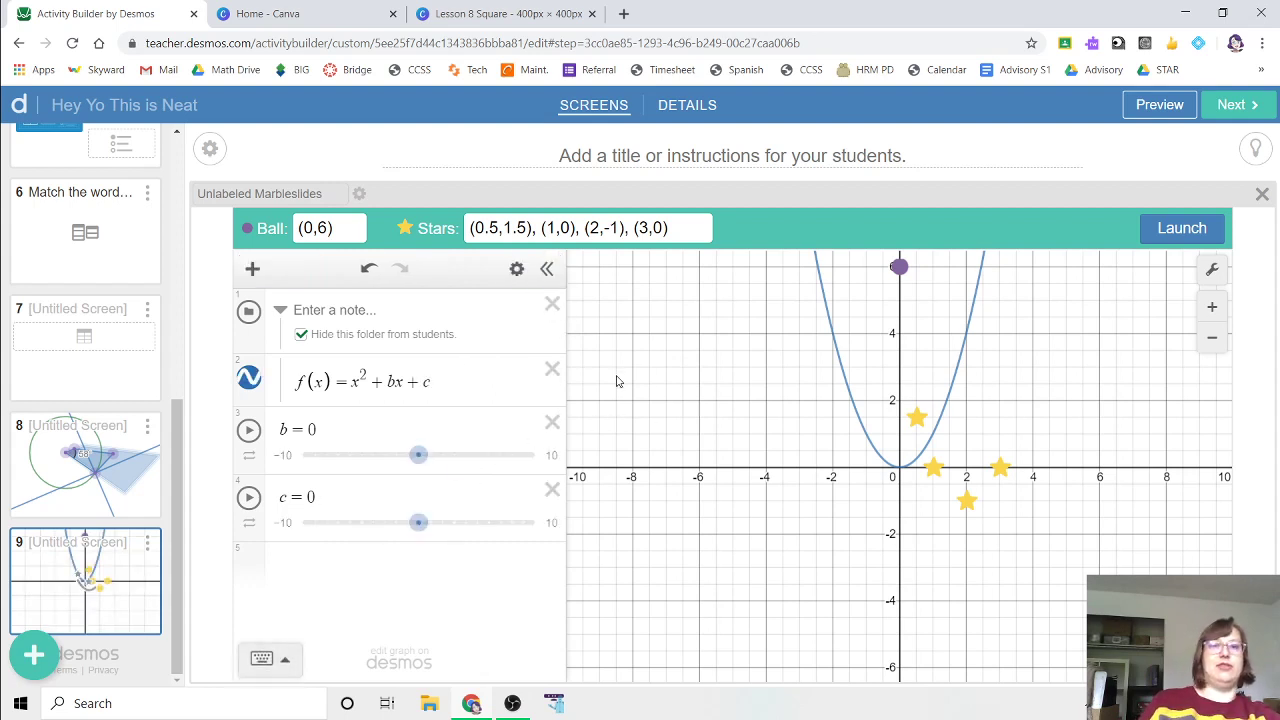
# - Title the Marbleslides screen "Move the slider to match the graph with the stars so you get them all!"
pyautogui.click(700, 160)
pyautogui.write('Move the ')
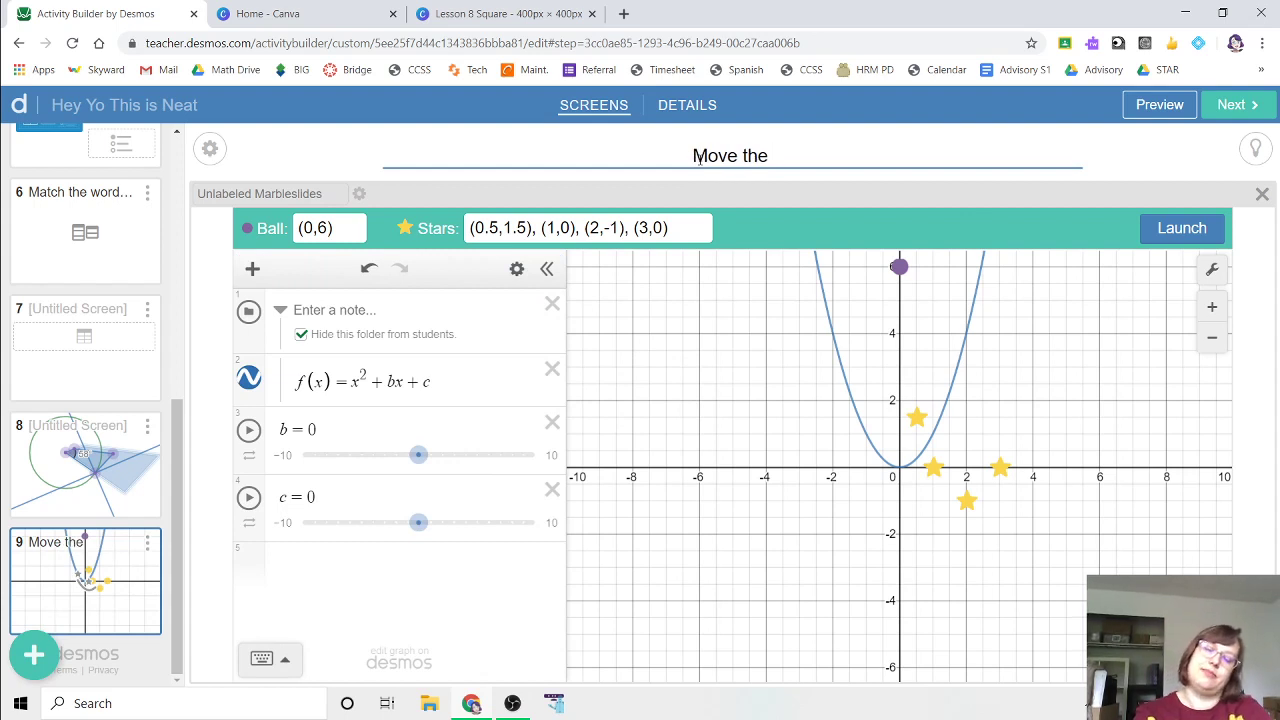
pyautogui.write('slider to ')
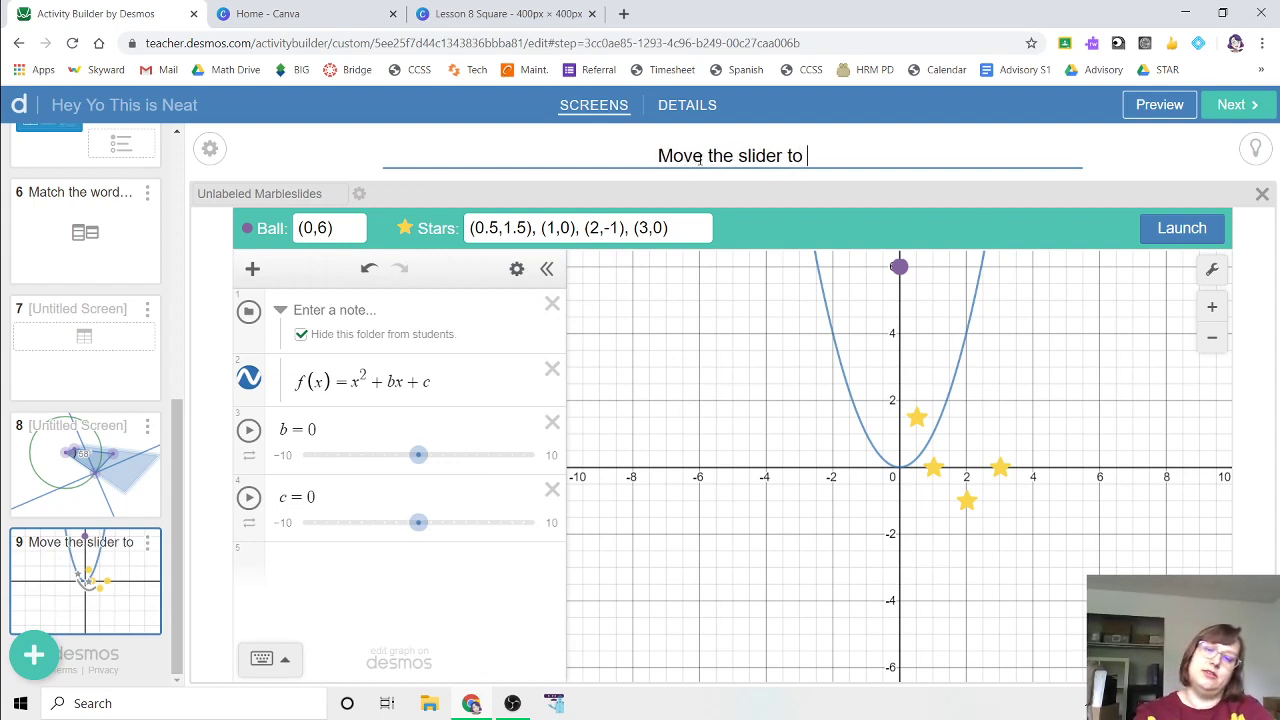
pyautogui.write('match the grap')
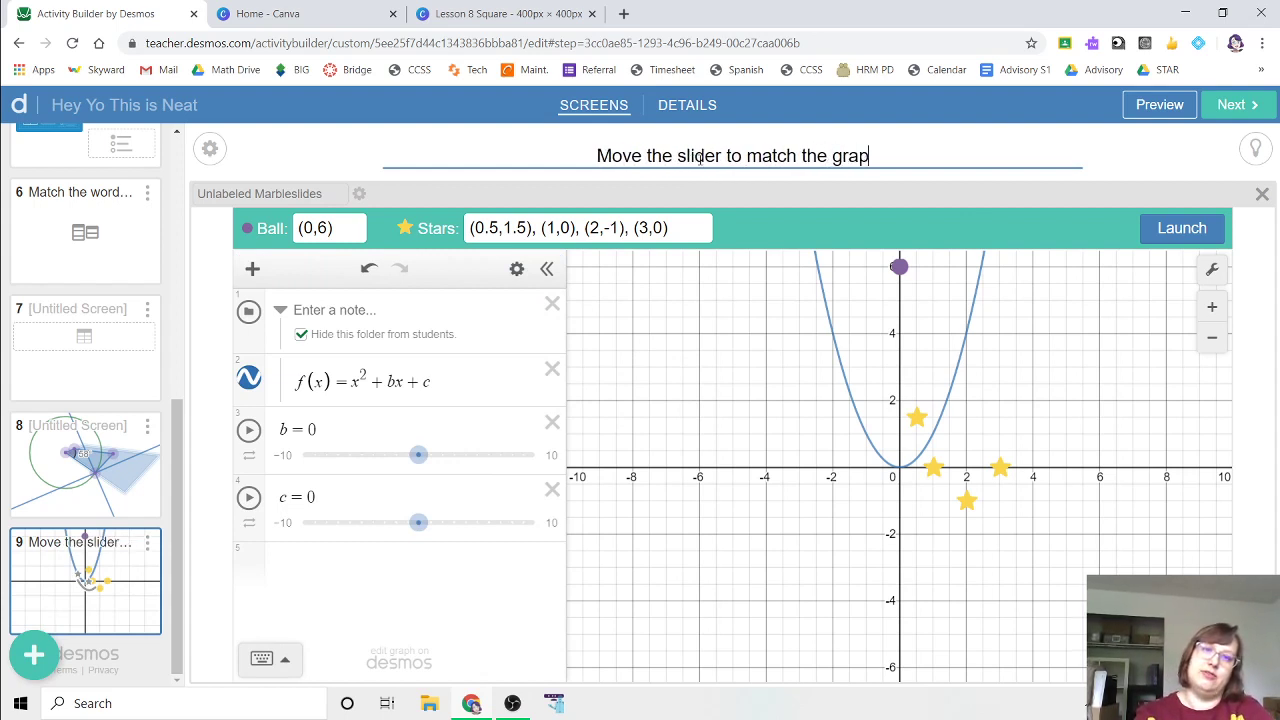
pyautogui.write('ch with')
pyautogui.press('BackSpace')
pyautogui.press('BackSpace')
pyautogui.press('BackSpace')
pyautogui.press('BackSpace')
pyautogui.press('BackSpace')
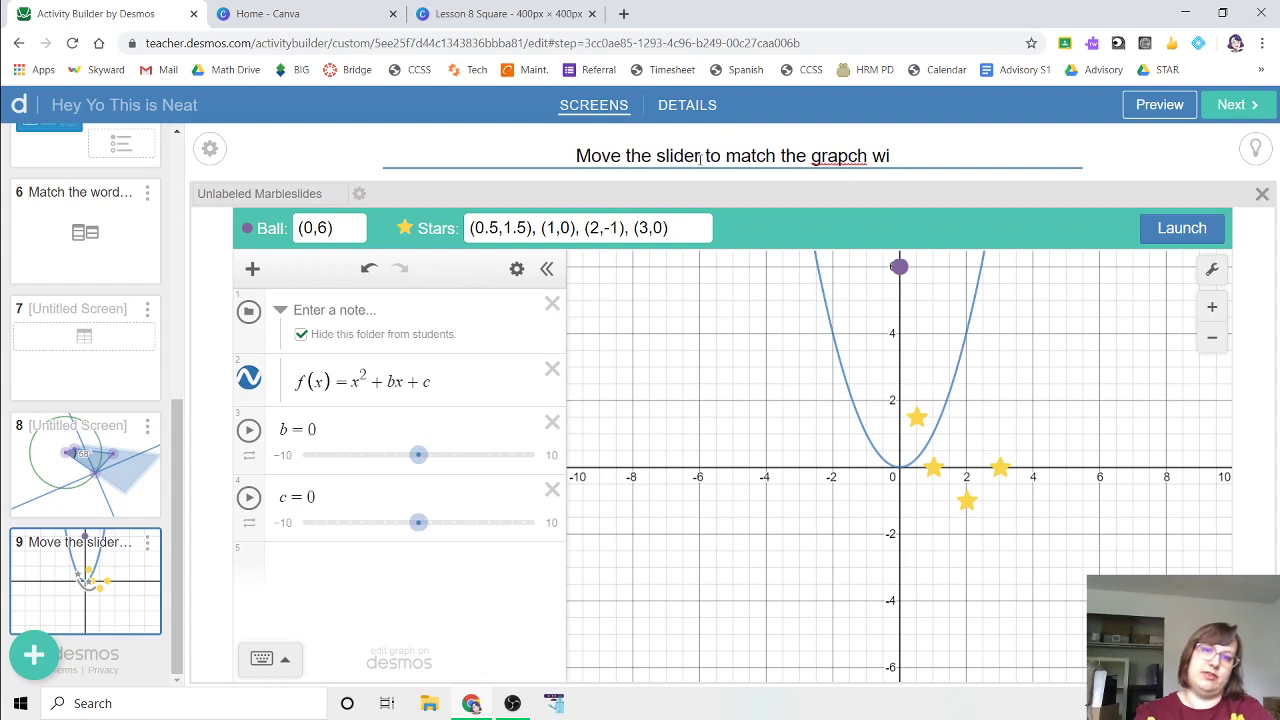
pyautogui.press('BackSpace')
pyautogui.press('BackSpace')
pyautogui.write('h w')
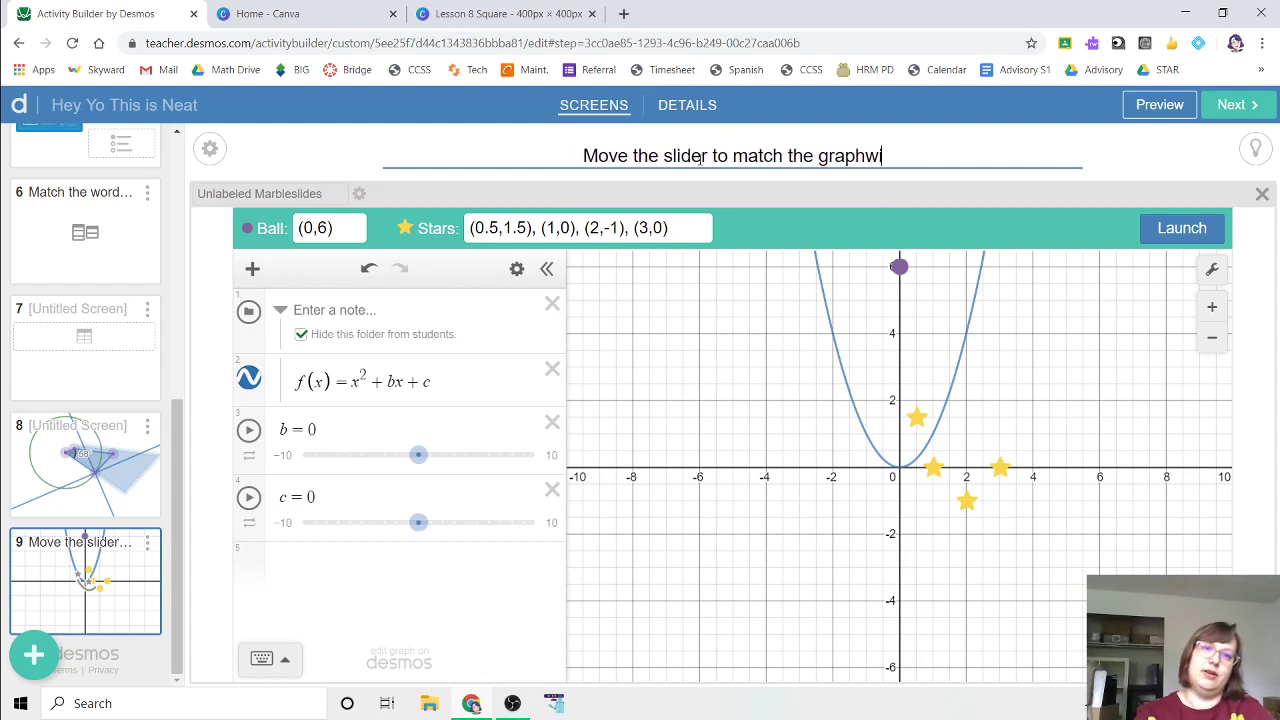
pyautogui.press('BackSpace')
pyautogui.write('with the sta')
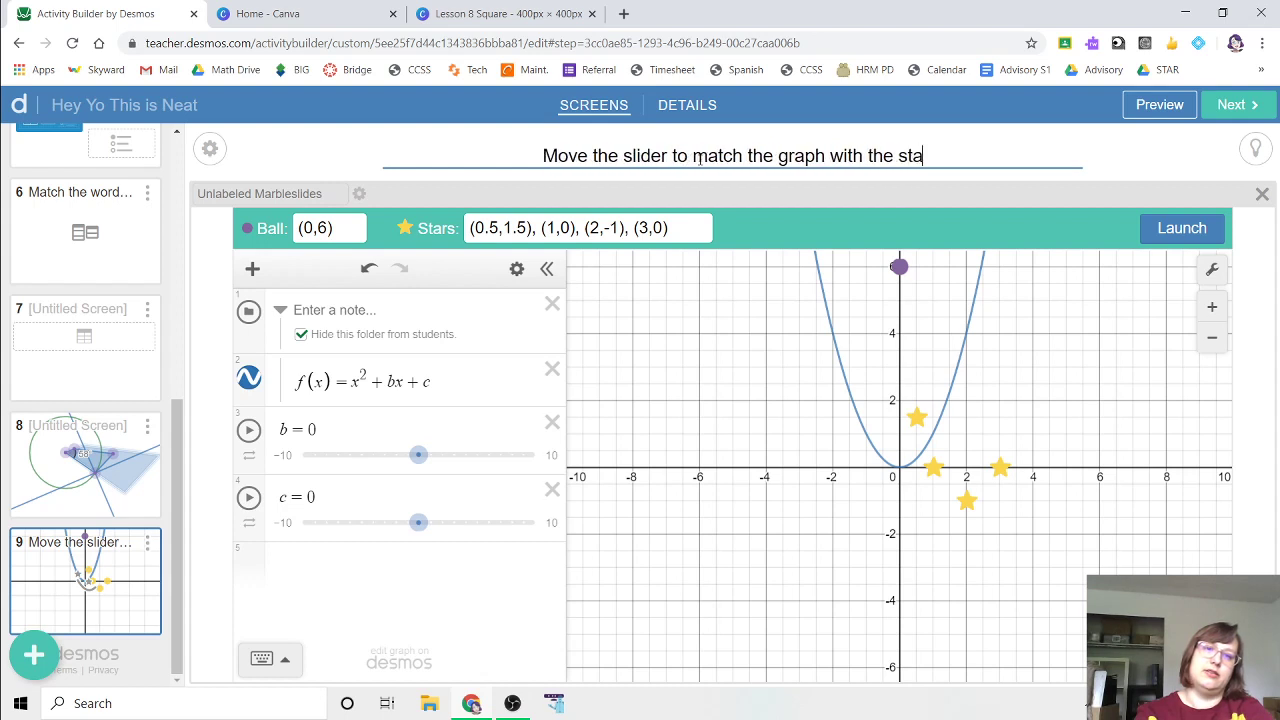
pyautogui.write('rs so you get ')
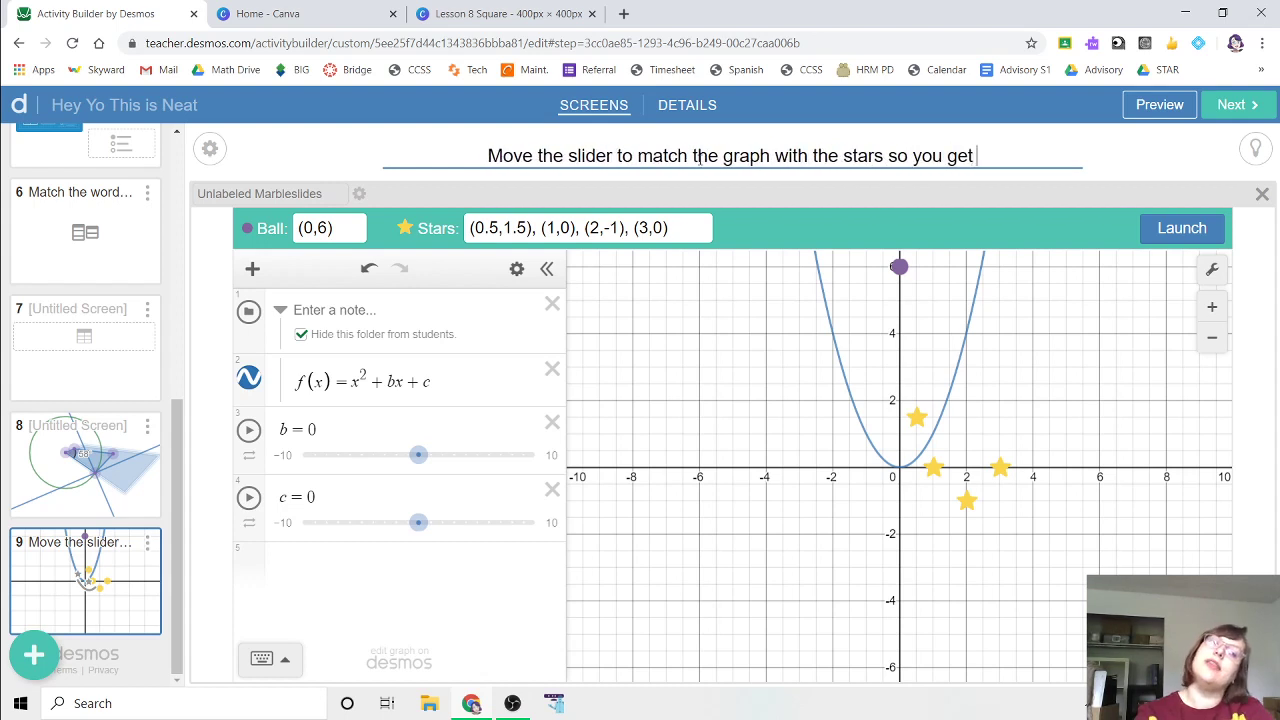
pyautogui.write('them all!')
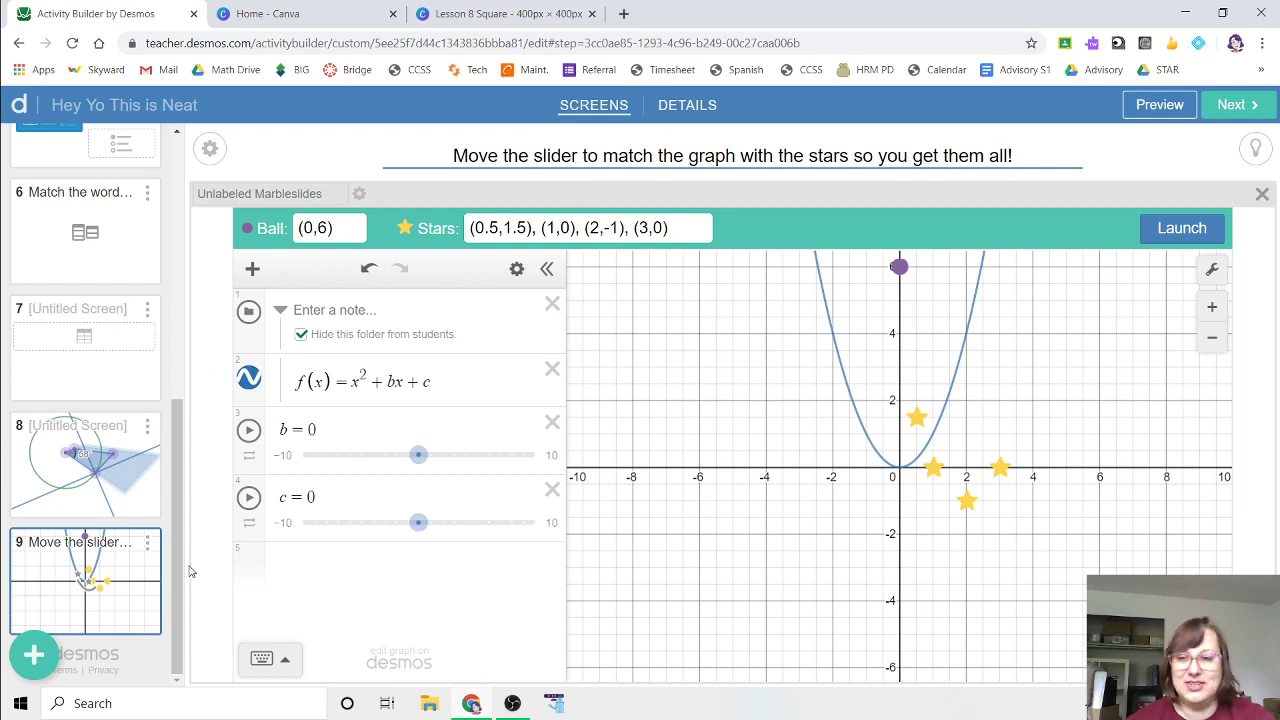
# - Try duplicating the Marbleslides screen, and delete the duplicate
pyautogui.click(148, 542)
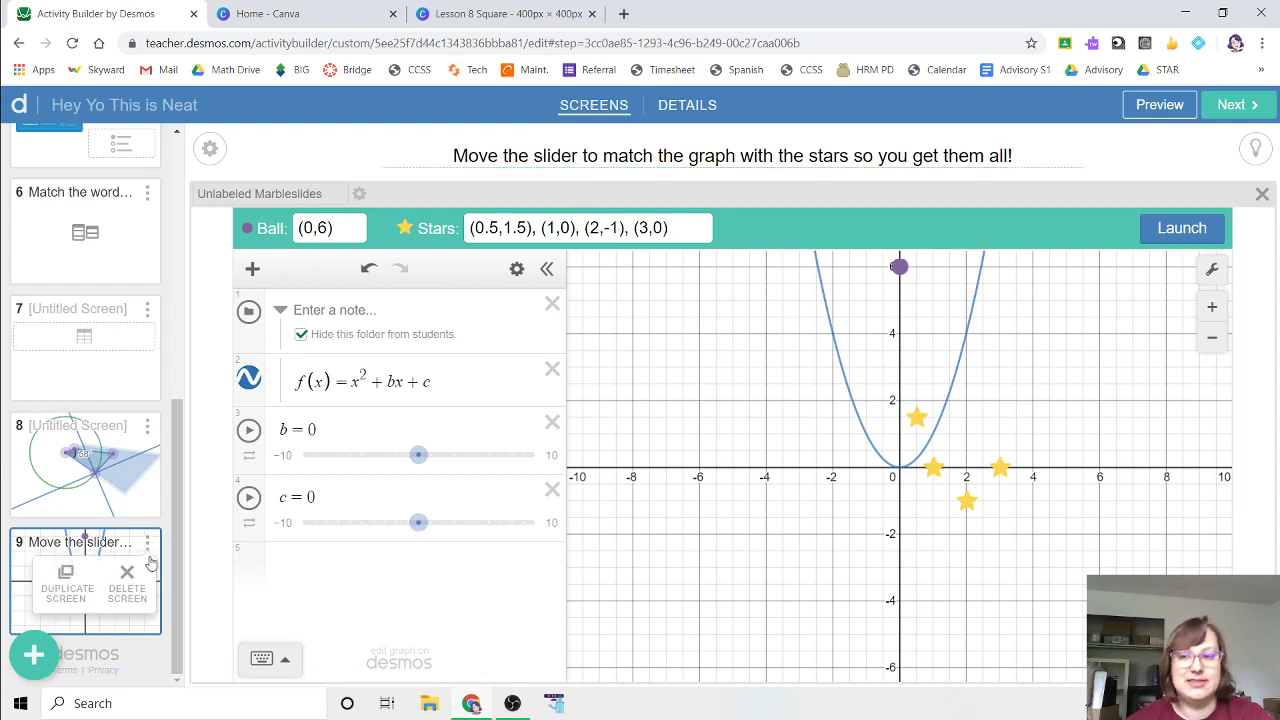
pyautogui.click(66, 590)
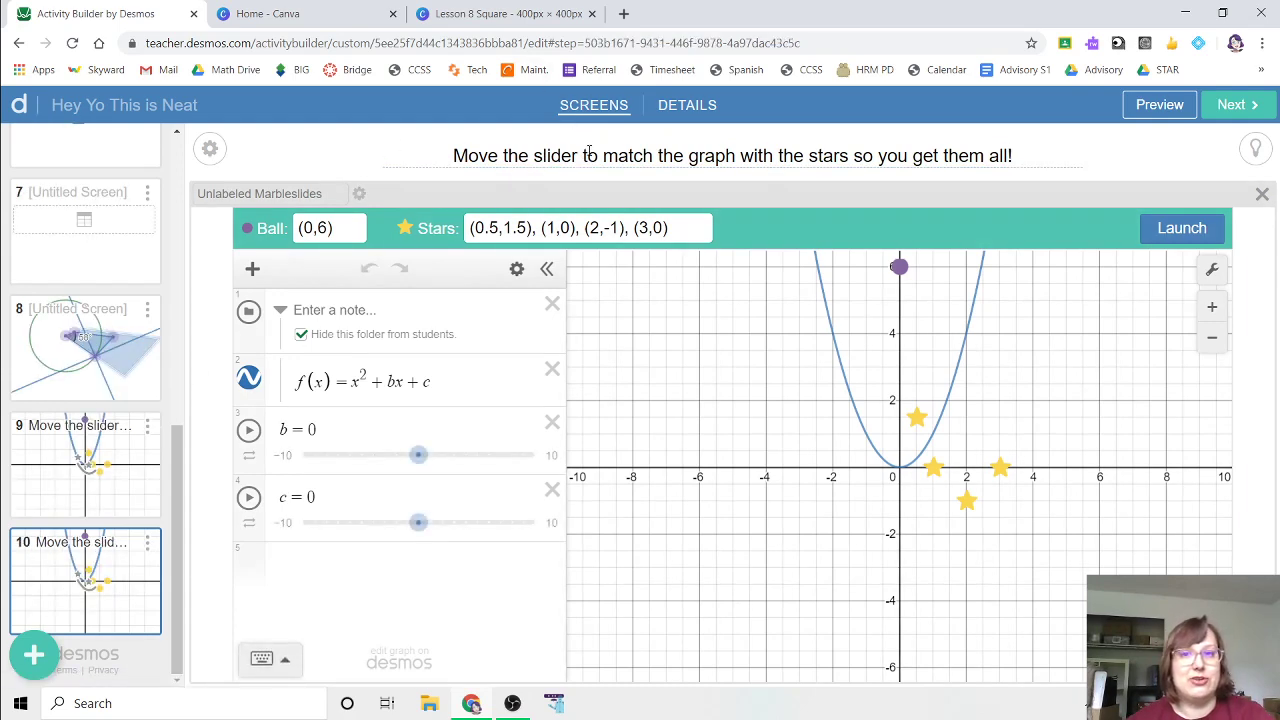
pyautogui.moveTo(537, 228); pyautogui.dragTo(226, 226)
pyautogui.click(866, 228)
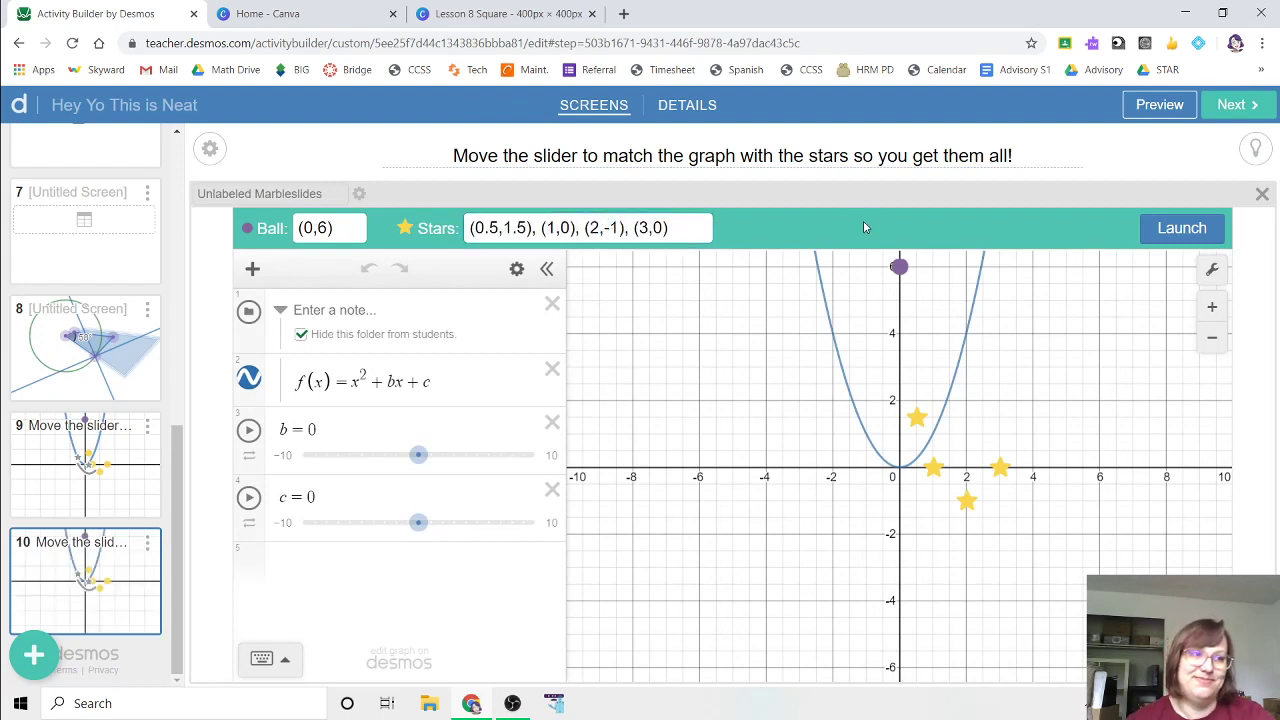
pyautogui.click(147, 543)
pyautogui.click(120, 594)
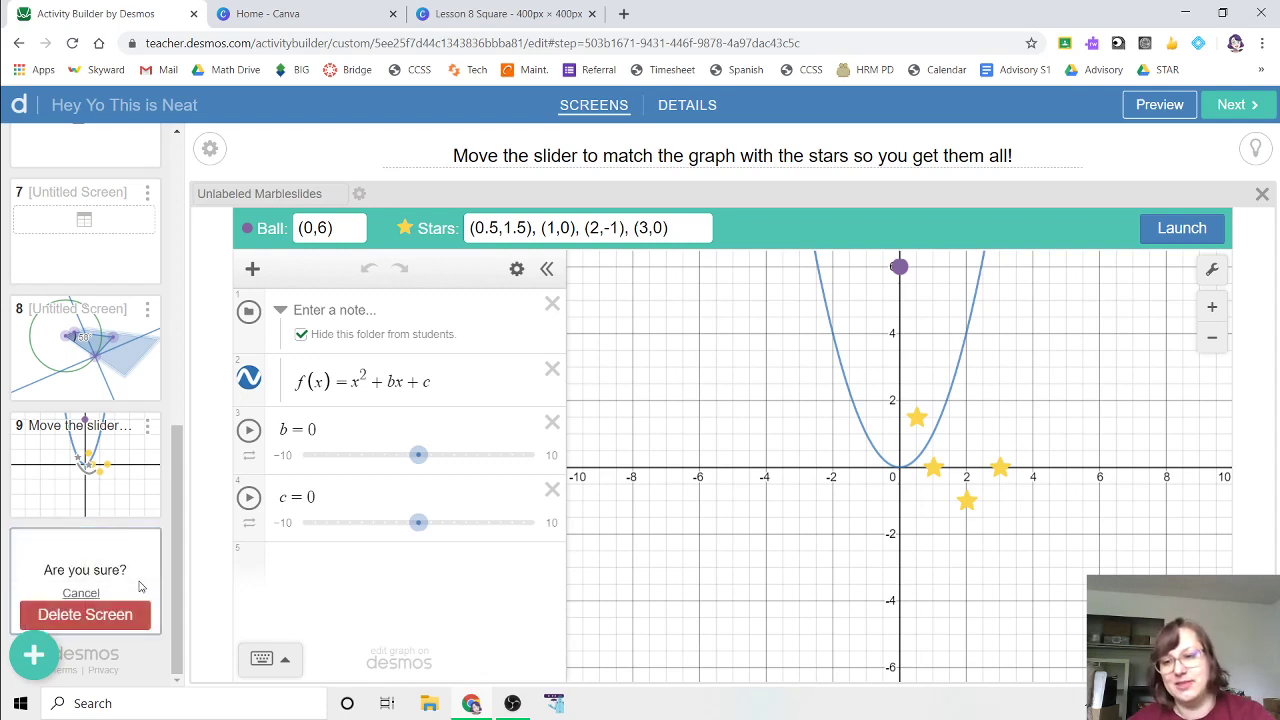
pyautogui.click(114, 617)
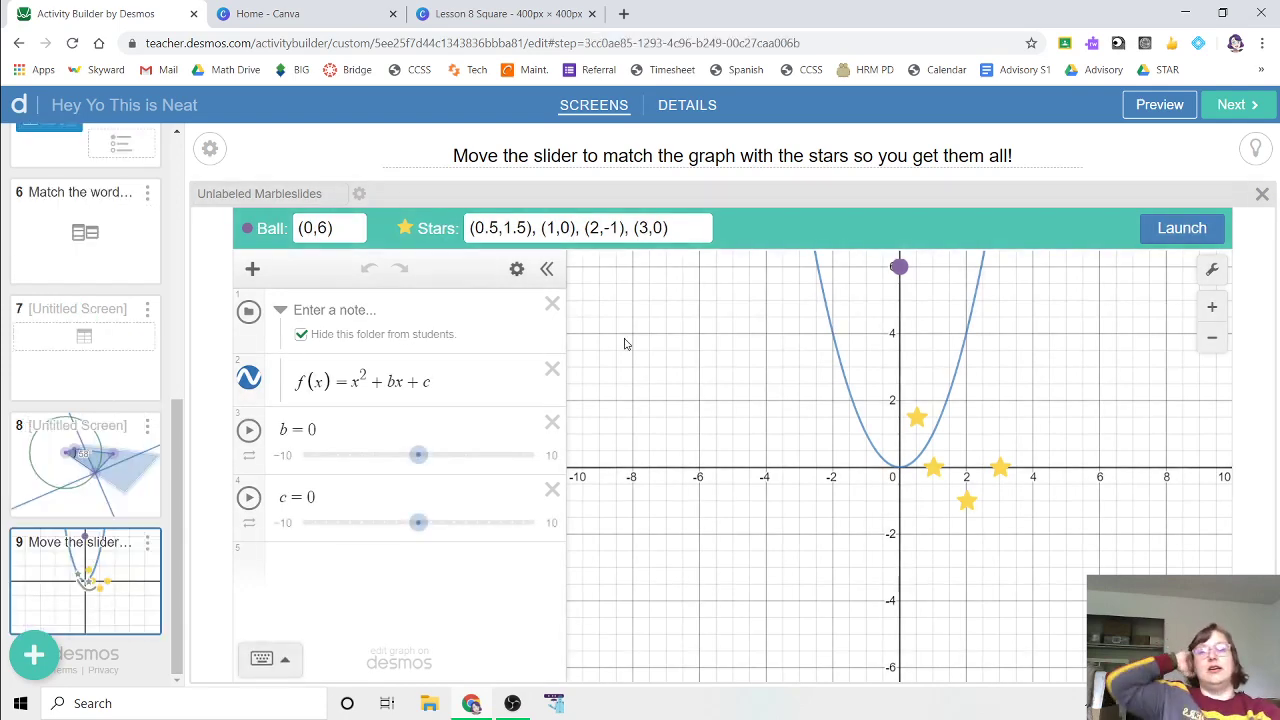
# - Add a new screen with an ordered list labelled from "Steepest" to "Shallowest"
pyautogui.click(16, 658)
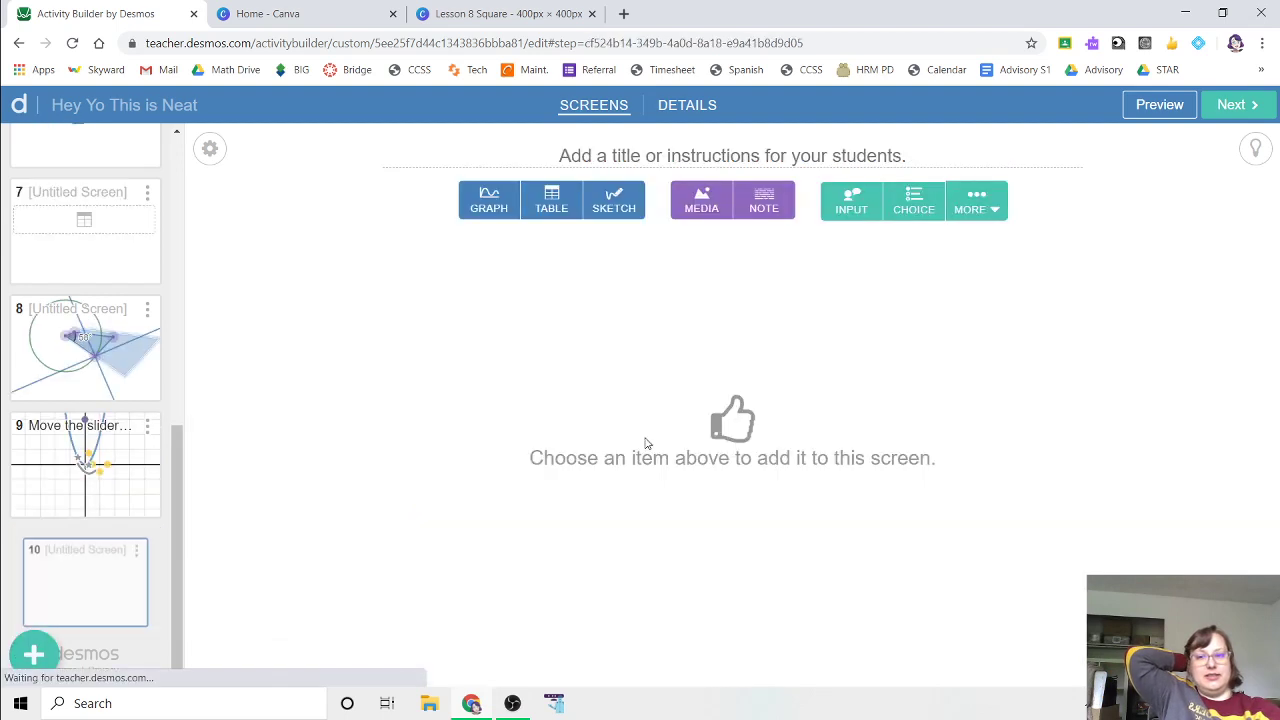
pyautogui.click(985, 208)
pyautogui.click(935, 362)
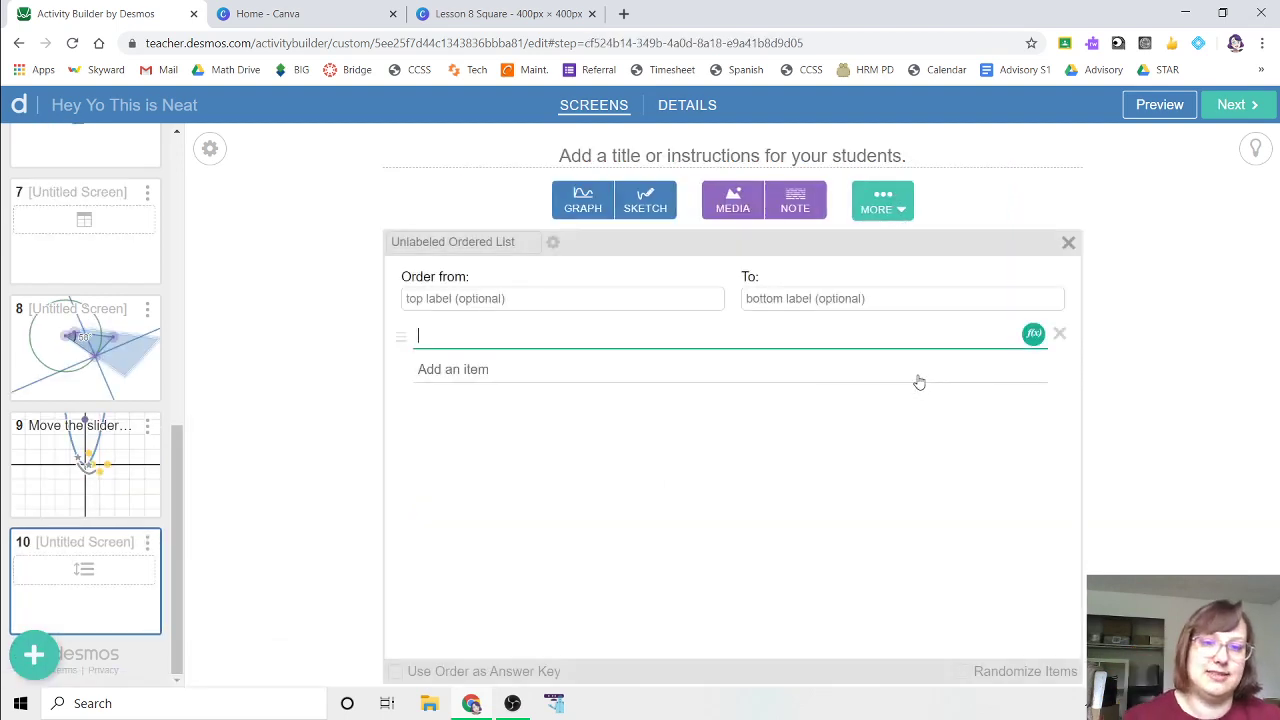
pyautogui.click(592, 302)
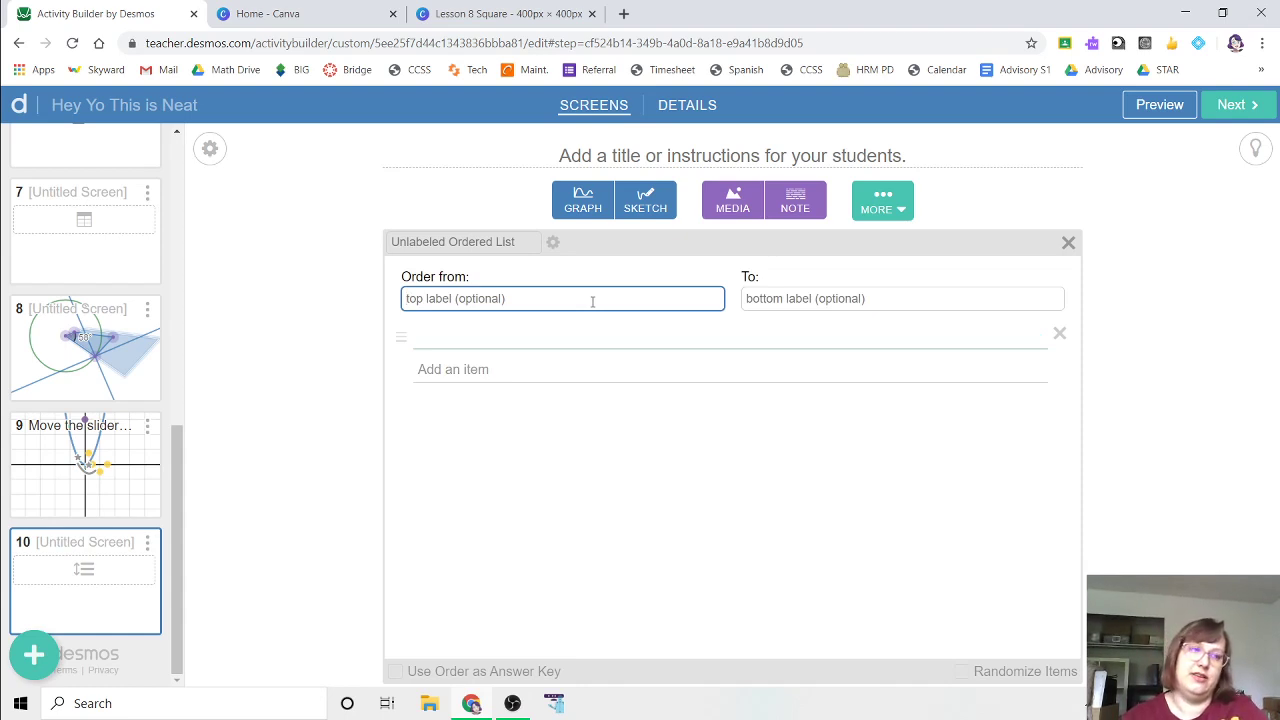
pyautogui.write('Steepest')
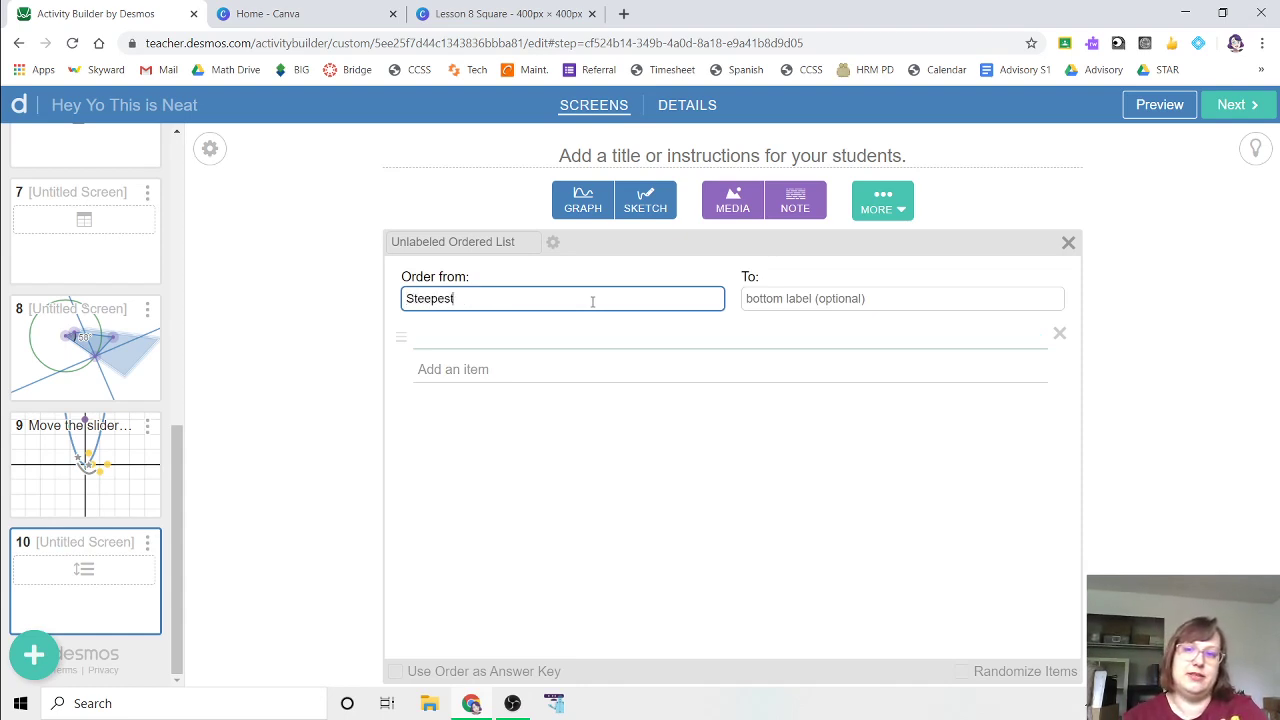
pyautogui.press('Tab')
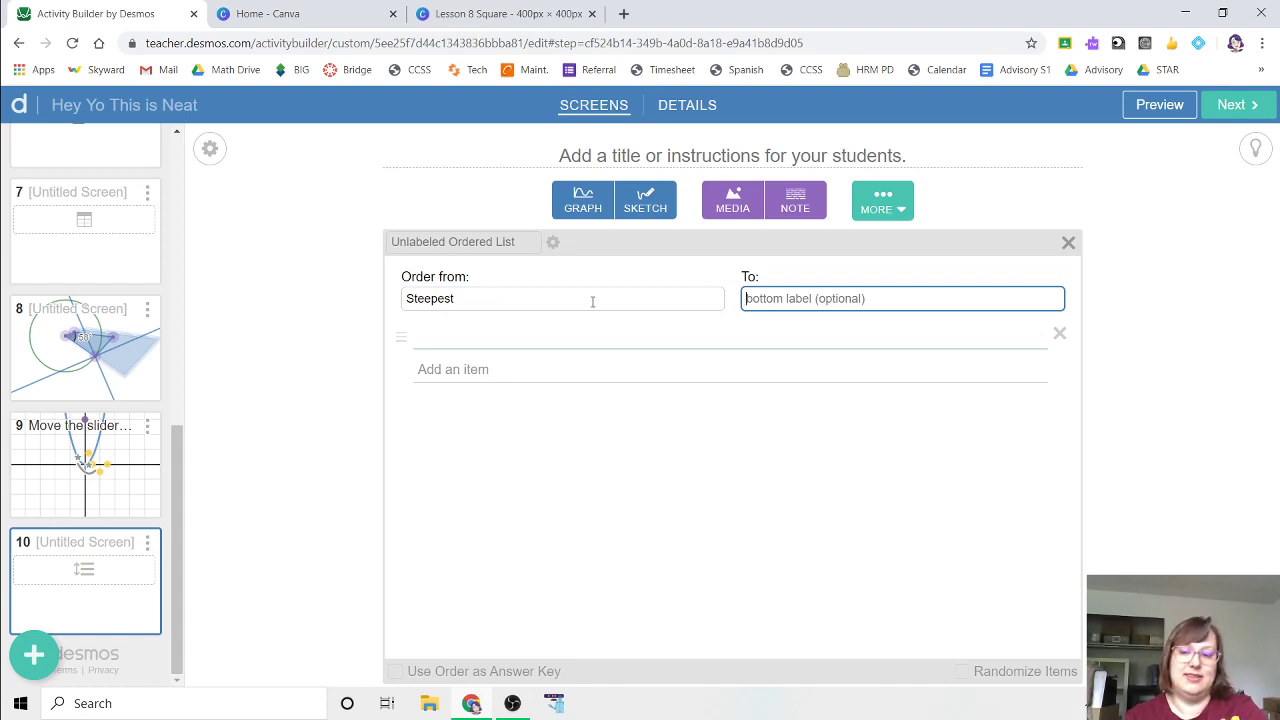
pyautogui.write('Shallowe')
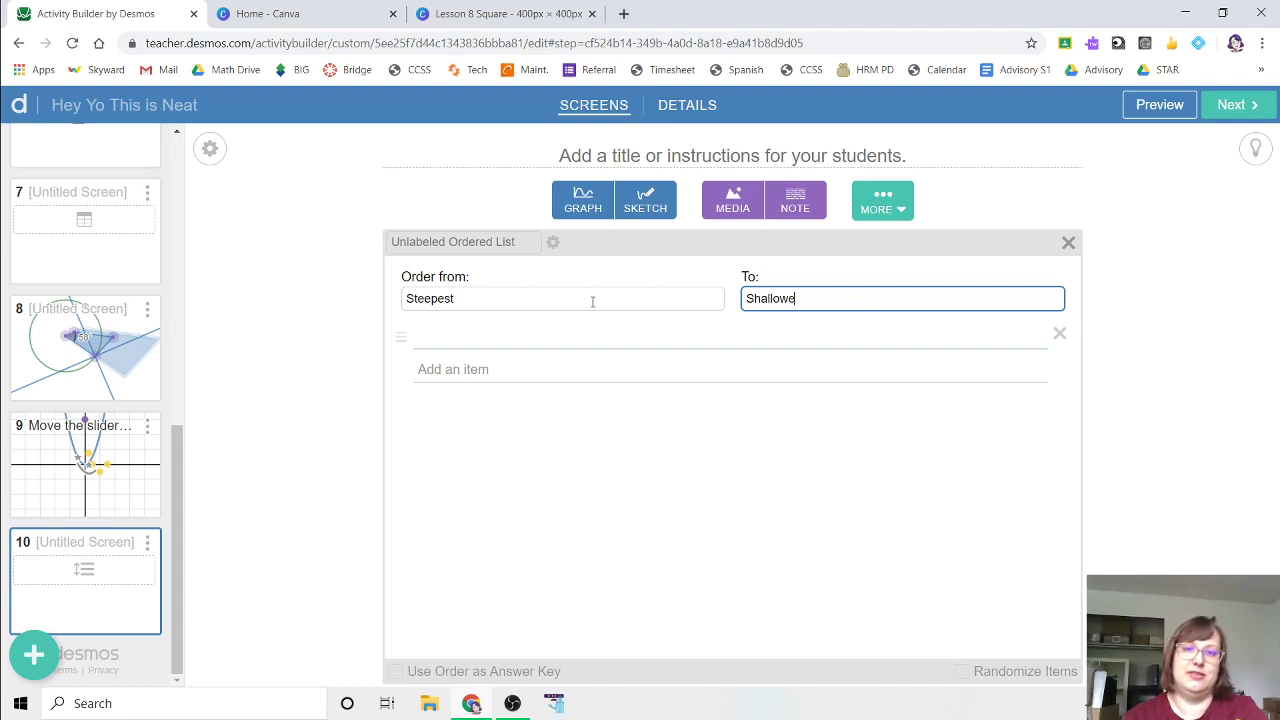
pyautogui.write('st')
# - Enter y = 3x + 7 as the first list item in math format
pyautogui.click(504, 337)
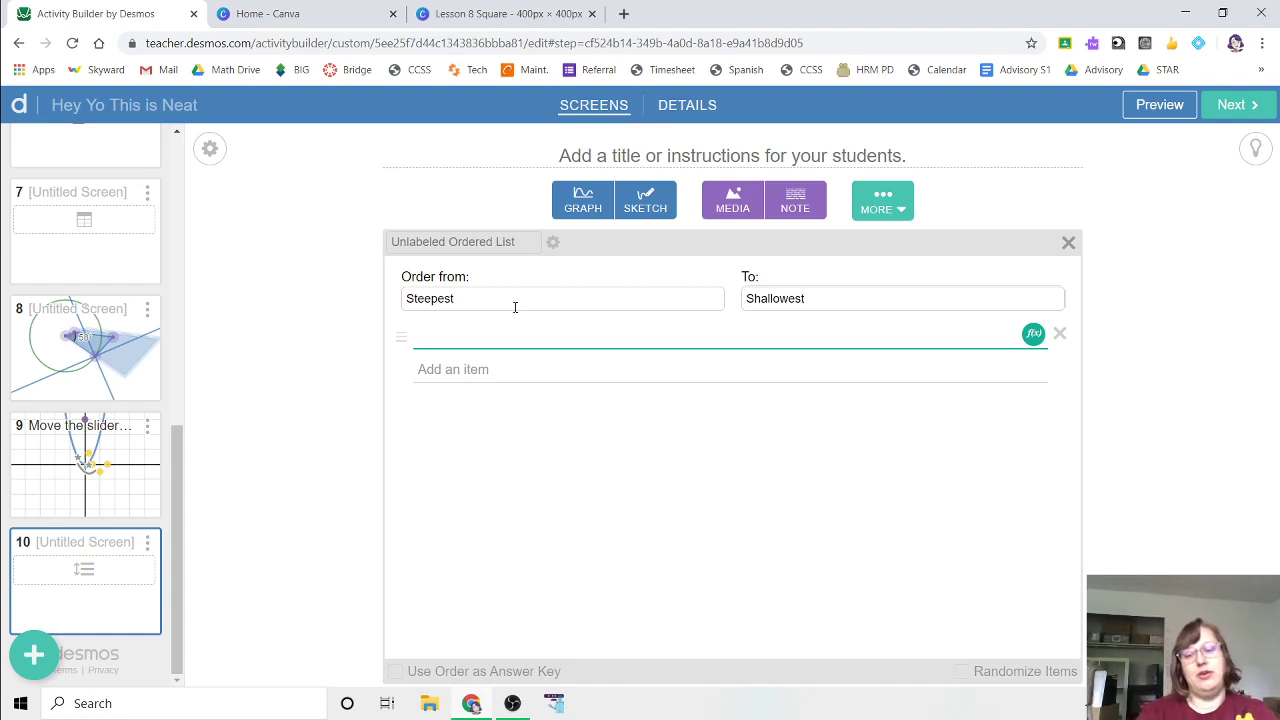
pyautogui.click(1035, 338)
pyautogui.write('y=3x+')
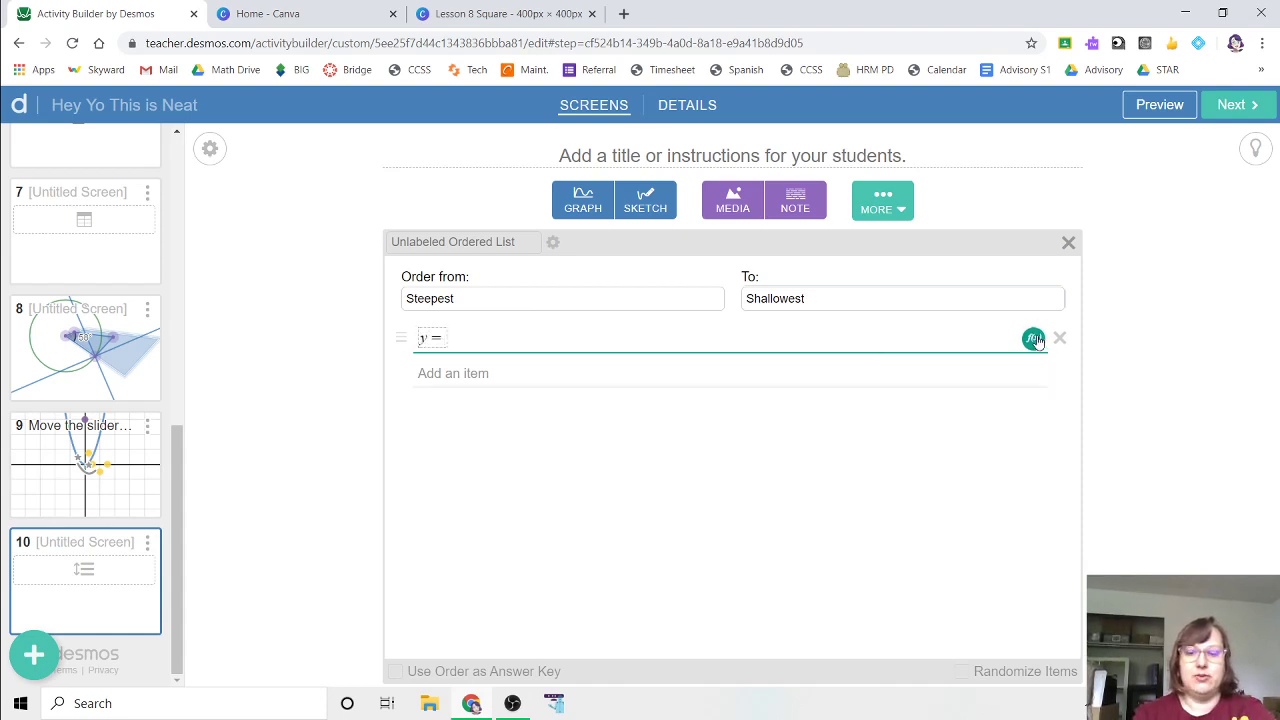
pyautogui.write('7')
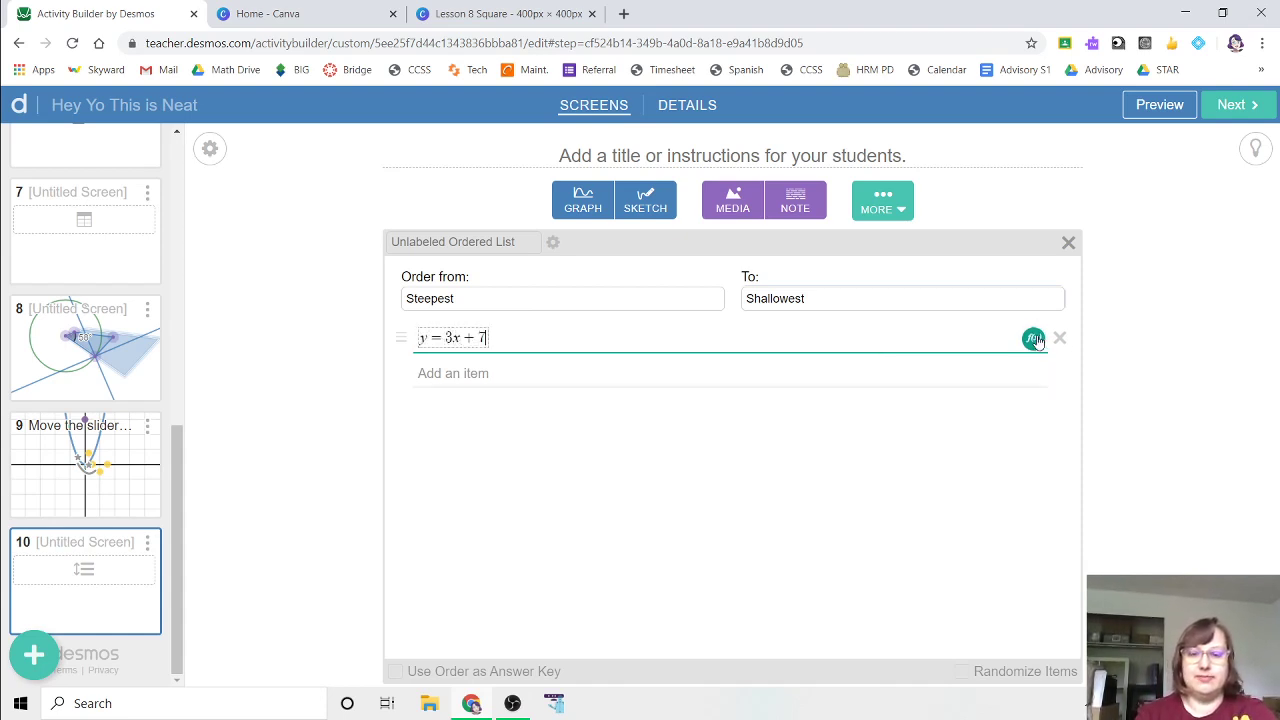
# - Add y = 2x + 7 as the second list item and convert it to math format
pyautogui.click(457, 371)
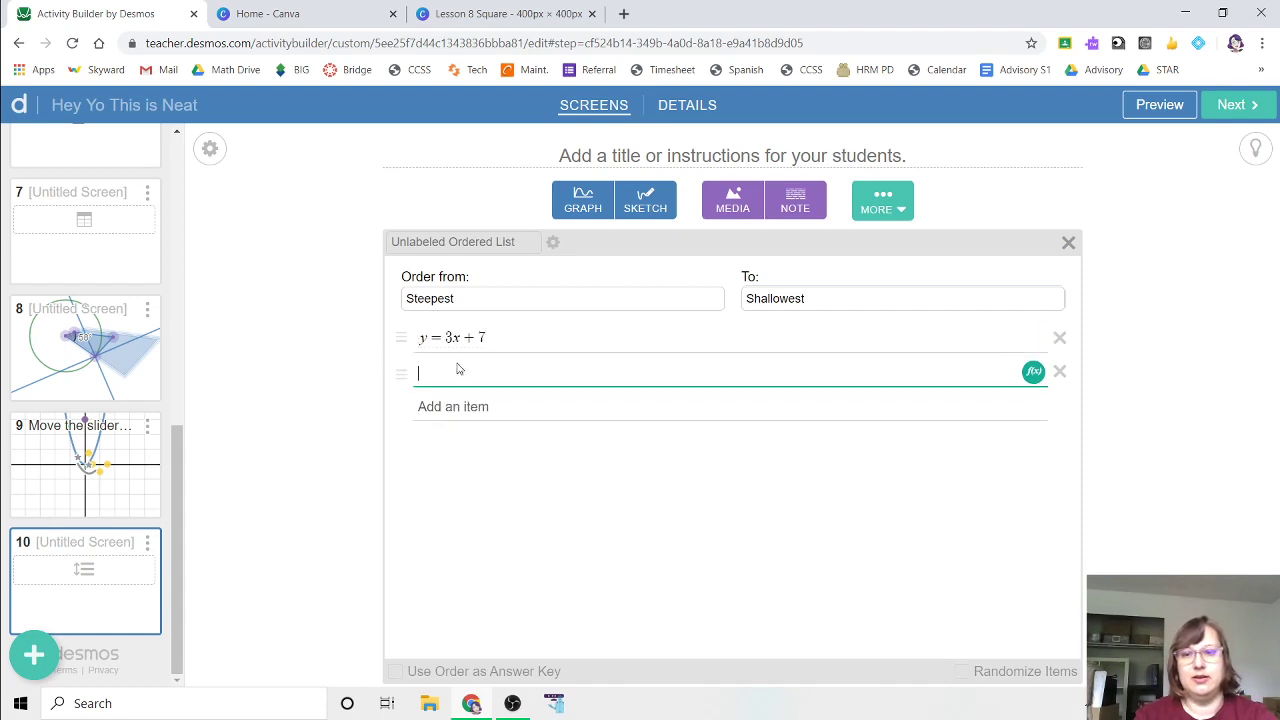
pyautogui.write('y=2x')
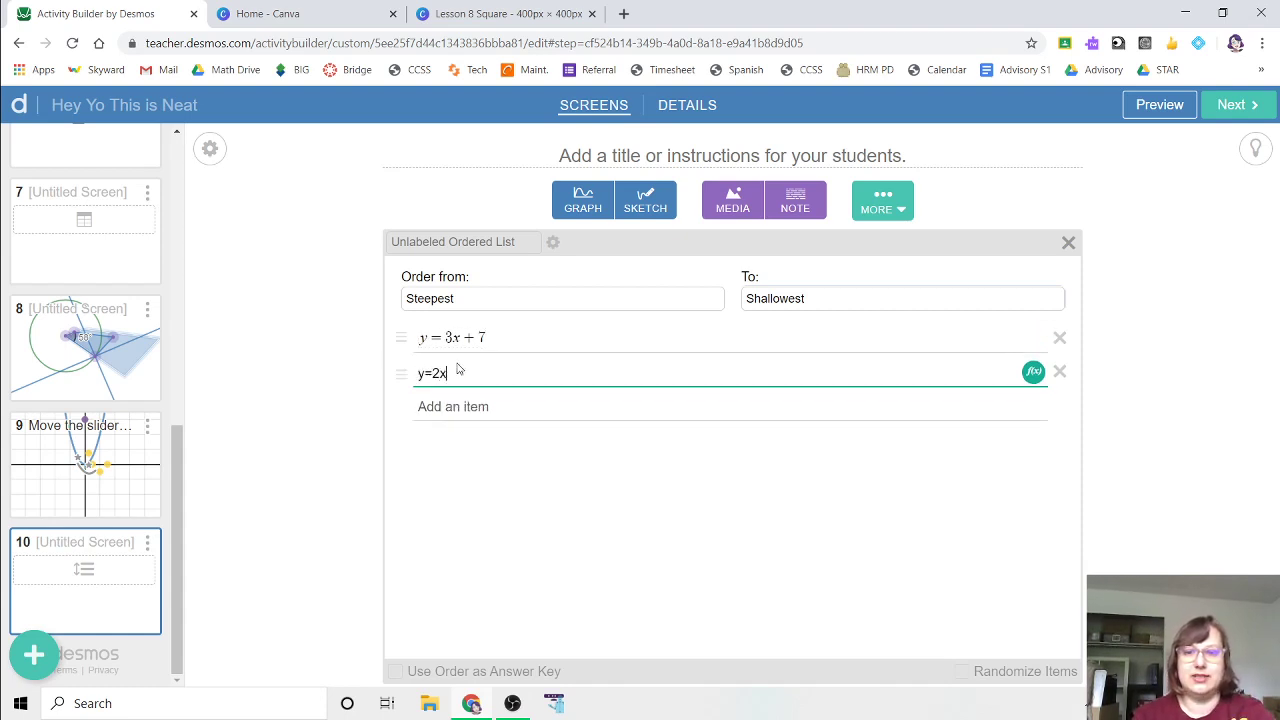
pyautogui.write('+7')
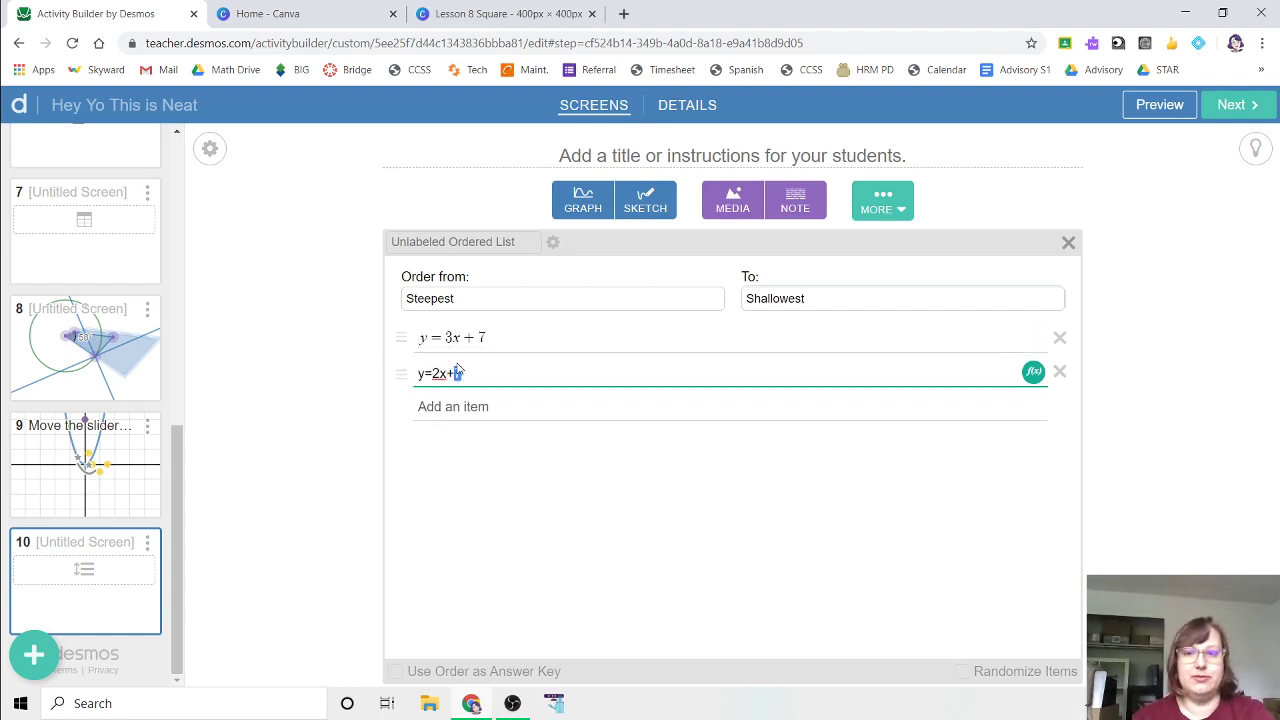
pyautogui.hotkey('shift', 'Left')
pyautogui.hotkey('shift', 'Left')
pyautogui.hotkey('shift', 'Left')
pyautogui.hotkey('shift', 'Left')
pyautogui.hotkey('shift', 'Left')
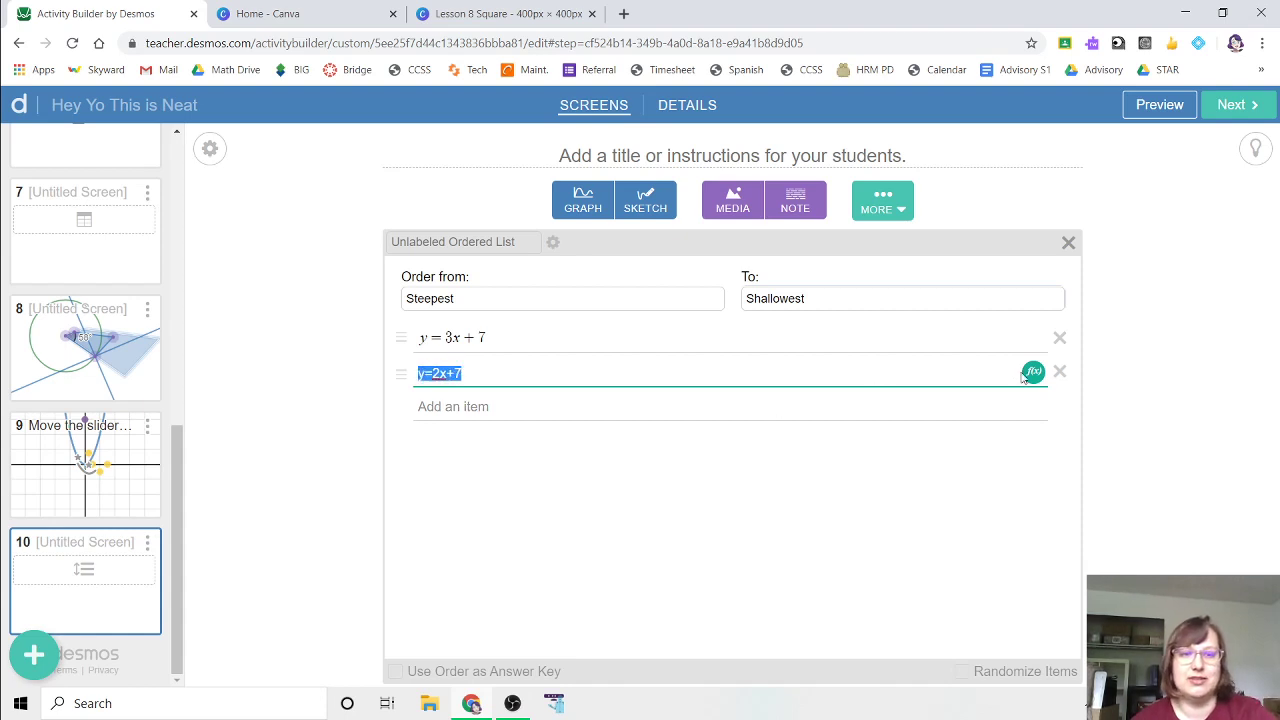
pyautogui.click(1030, 374)
# - Add a blank third item to the ordered list and randomize the items
pyautogui.click(464, 412)
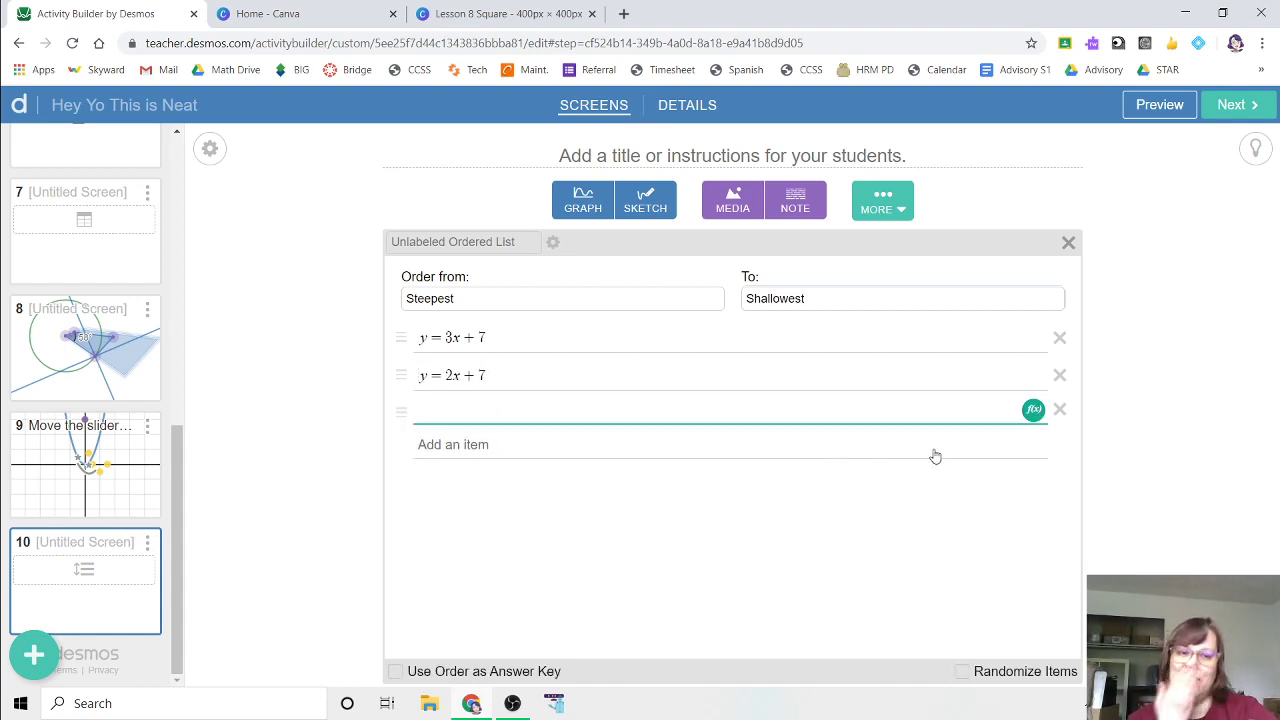
pyautogui.click(964, 671)
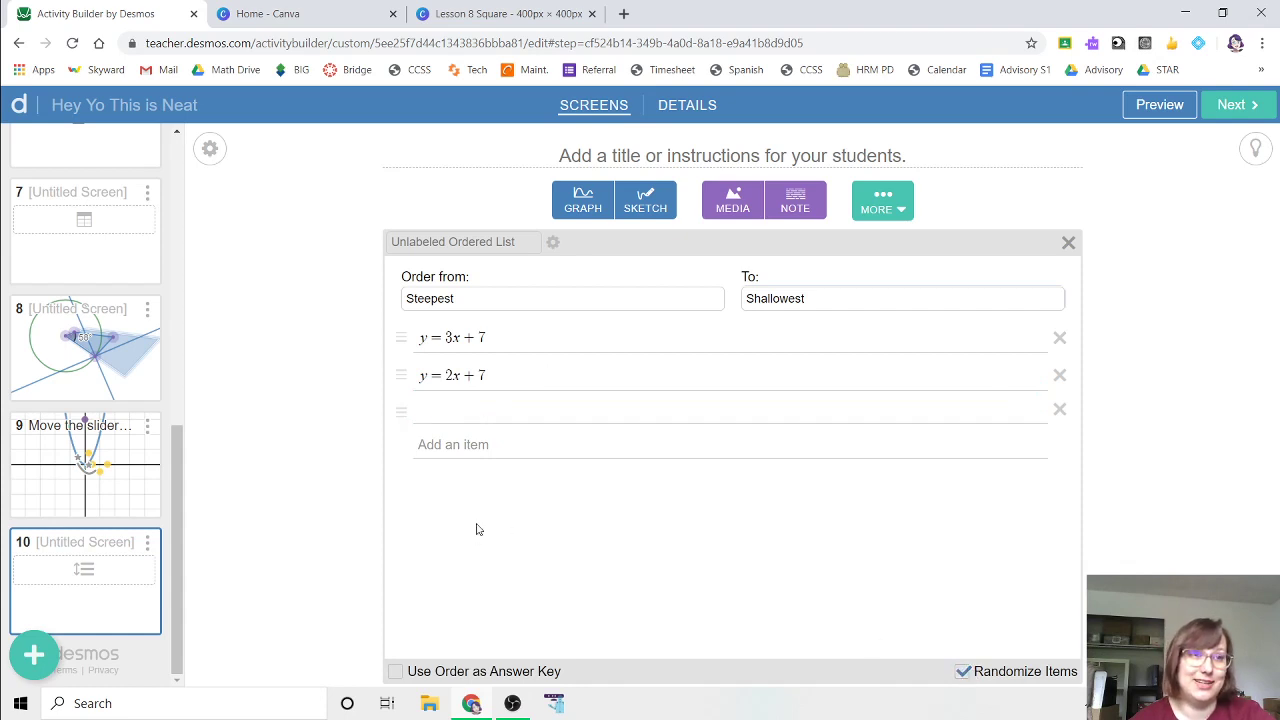
# - Try reordering the list items in the student preview, and set the list's order as its answer key
pyautogui.click(1160, 104)
pyautogui.moveTo(455, 230); pyautogui.dragTo(461, 237)
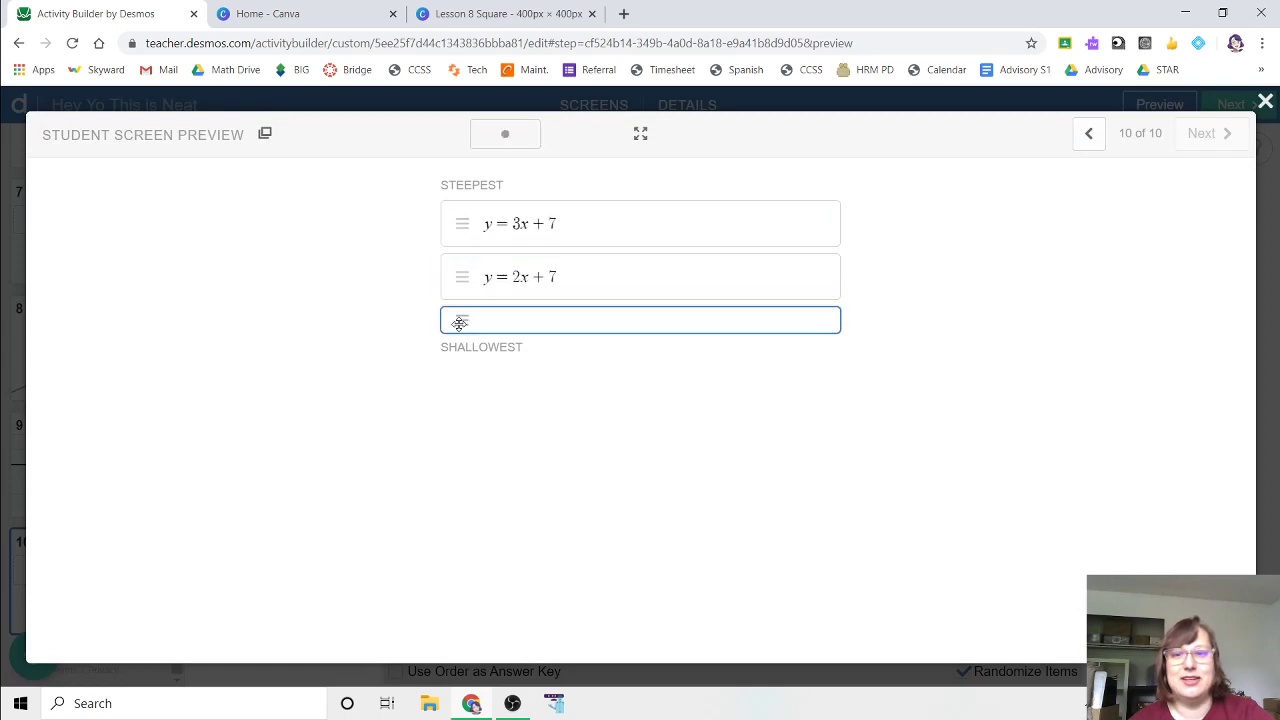
pyautogui.moveTo(457, 323); pyautogui.dragTo(457, 263)
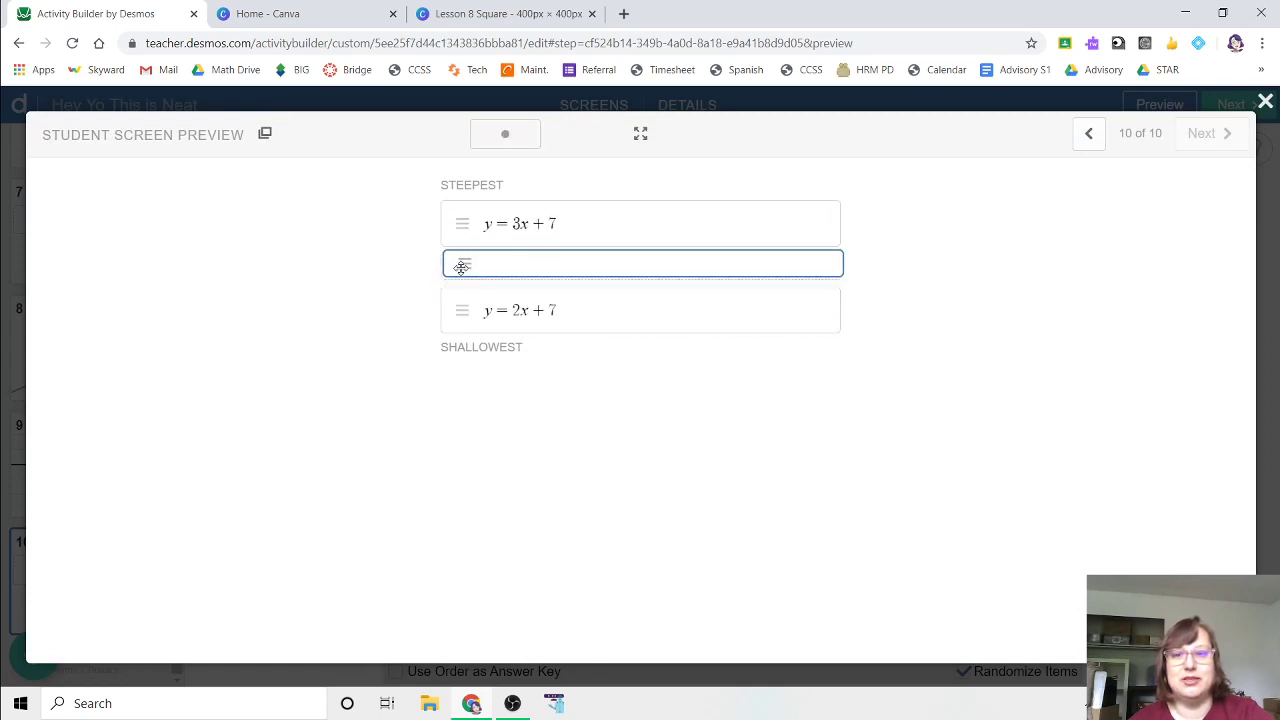
pyautogui.click(1264, 102)
pyautogui.click(397, 670)
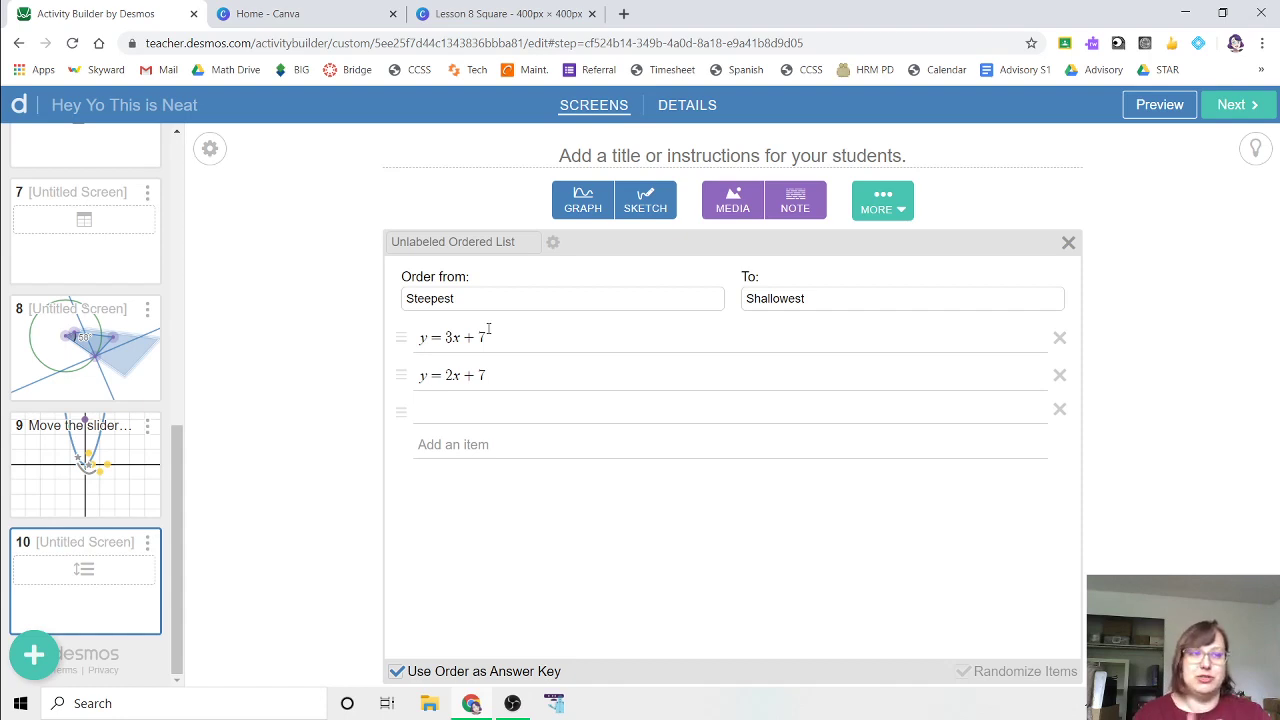
# - Preview the card sort as a student, group the two image cards and the three text cards, and check the table screen that follows
pyautogui.scroll(3, 99, 301)
pyautogui.click(99, 301)
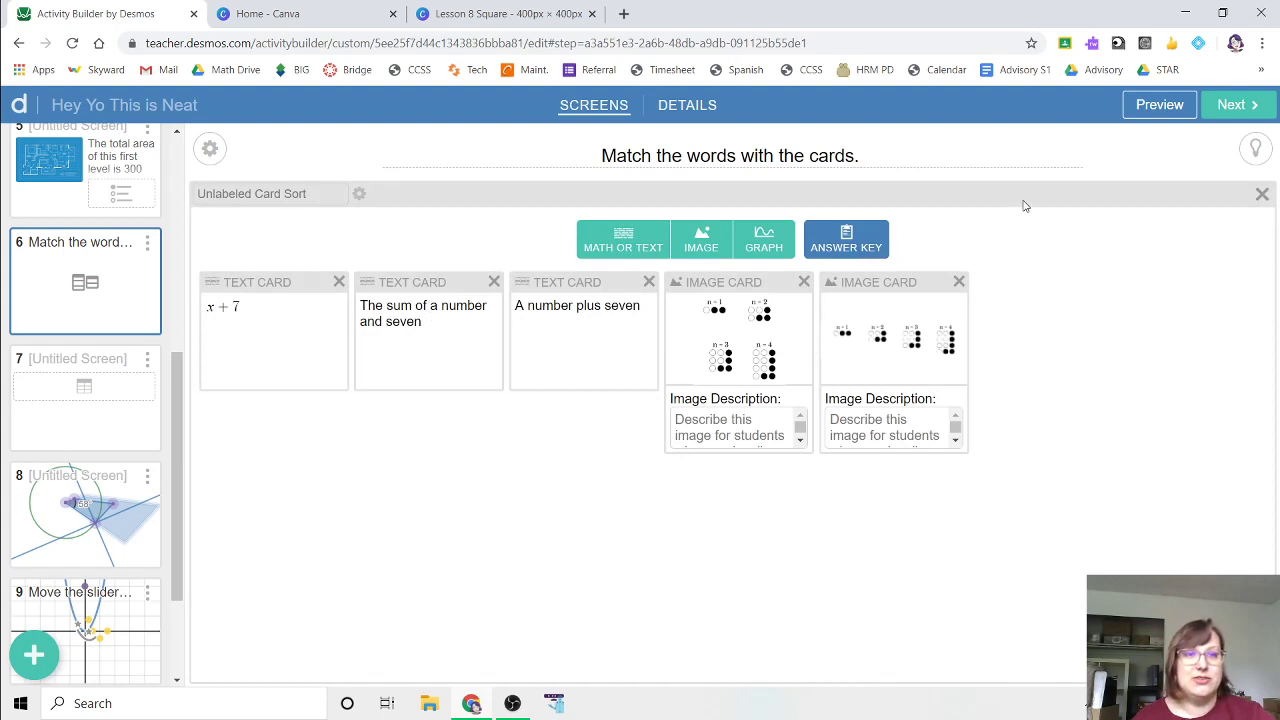
pyautogui.click(1159, 104)
pyautogui.moveTo(680, 497); pyautogui.dragTo(312, 460)
pyautogui.moveTo(849, 540); pyautogui.dragTo(885, 425)
pyautogui.moveTo(955, 282); pyautogui.dragTo(935, 410)
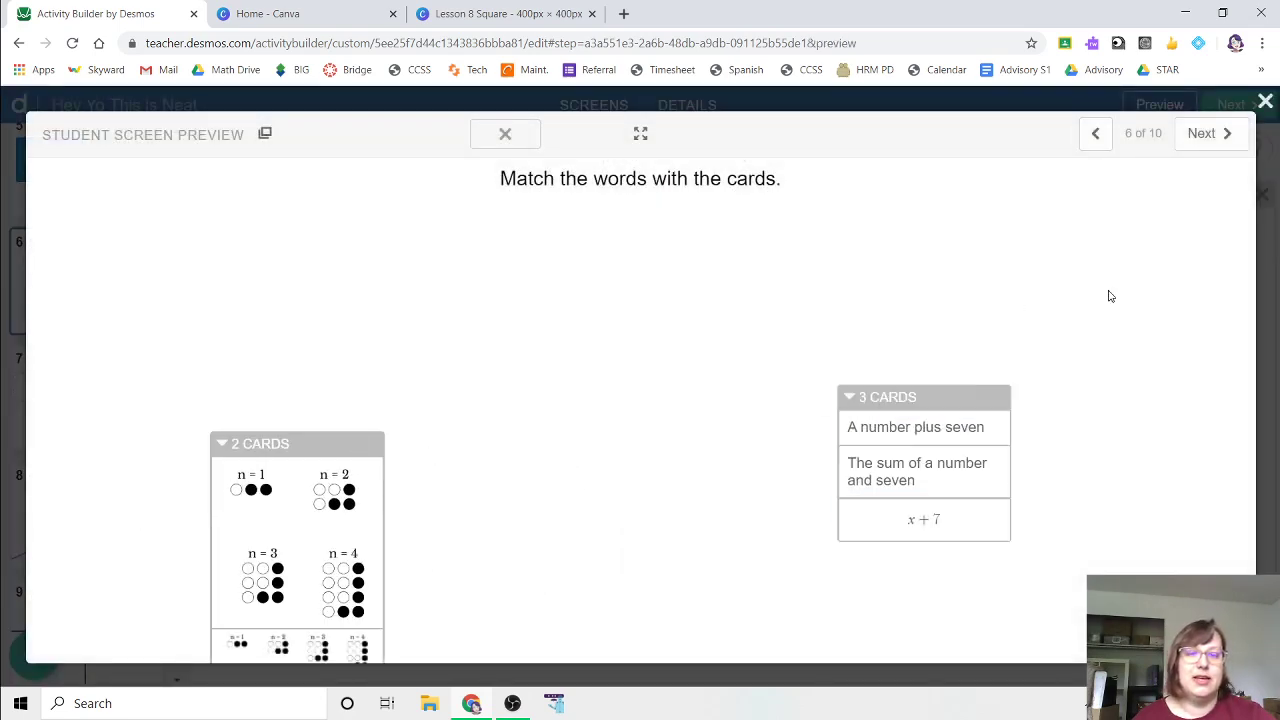
pyautogui.click(1209, 133)
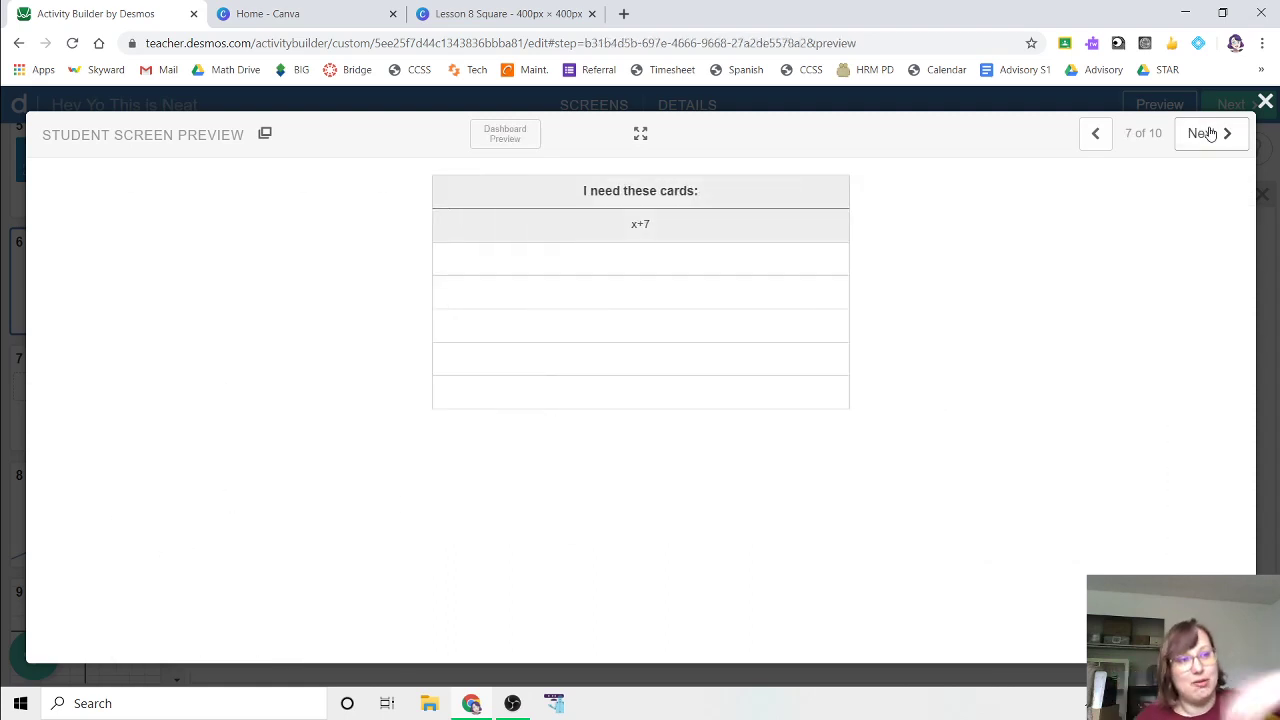
pyautogui.click(1095, 133)
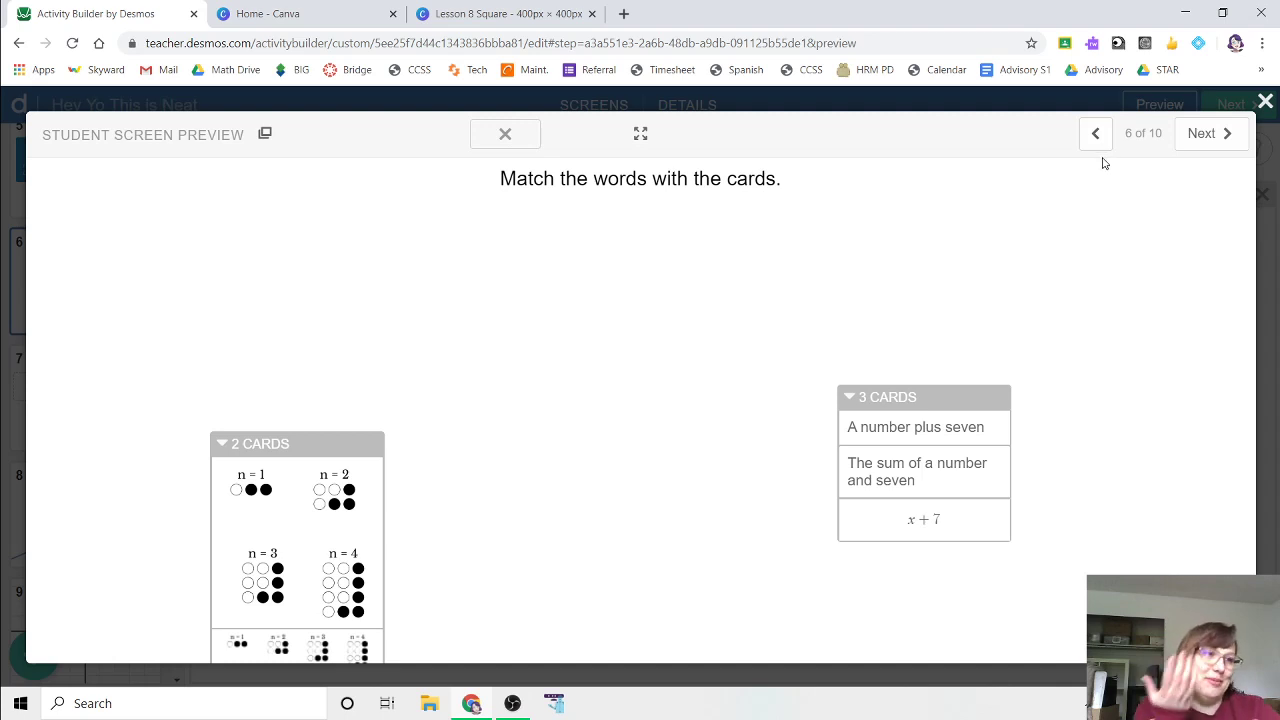
pyautogui.click(1264, 102)
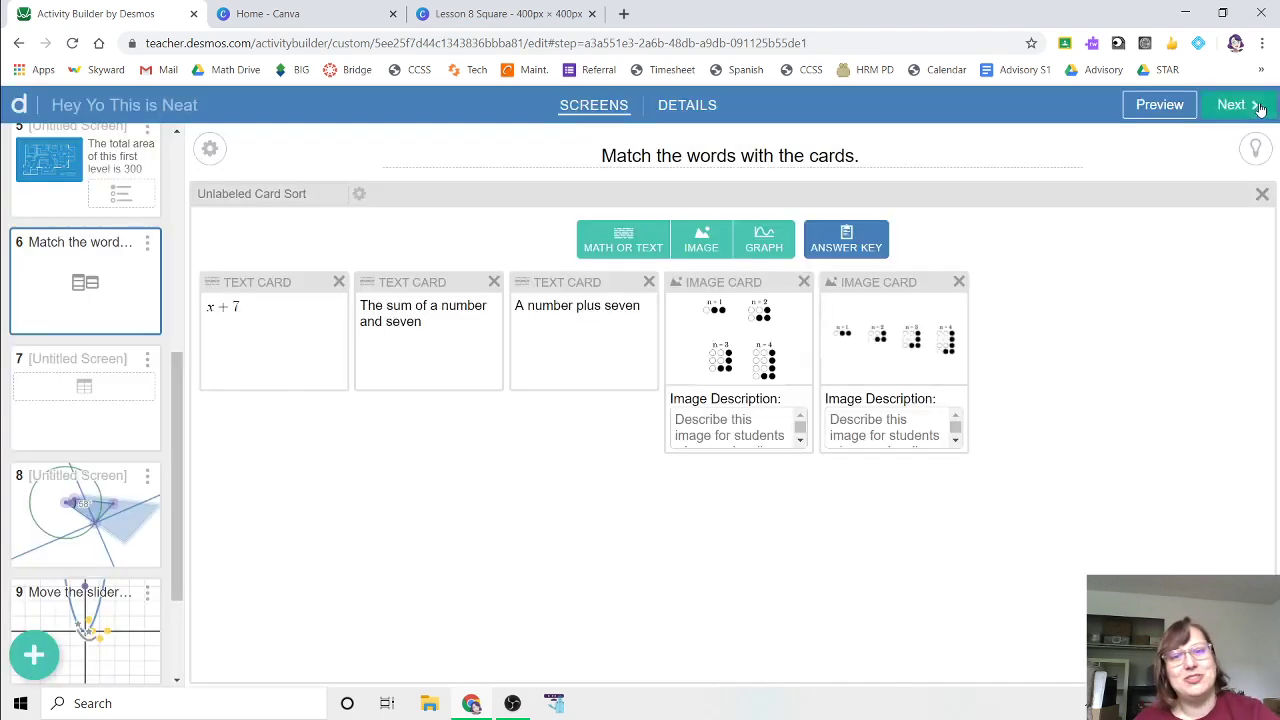
# - From the geometry screen, view which features are enabled in Desmos Labs, and return to the activity
pyautogui.scroll(-2, 66, 352)
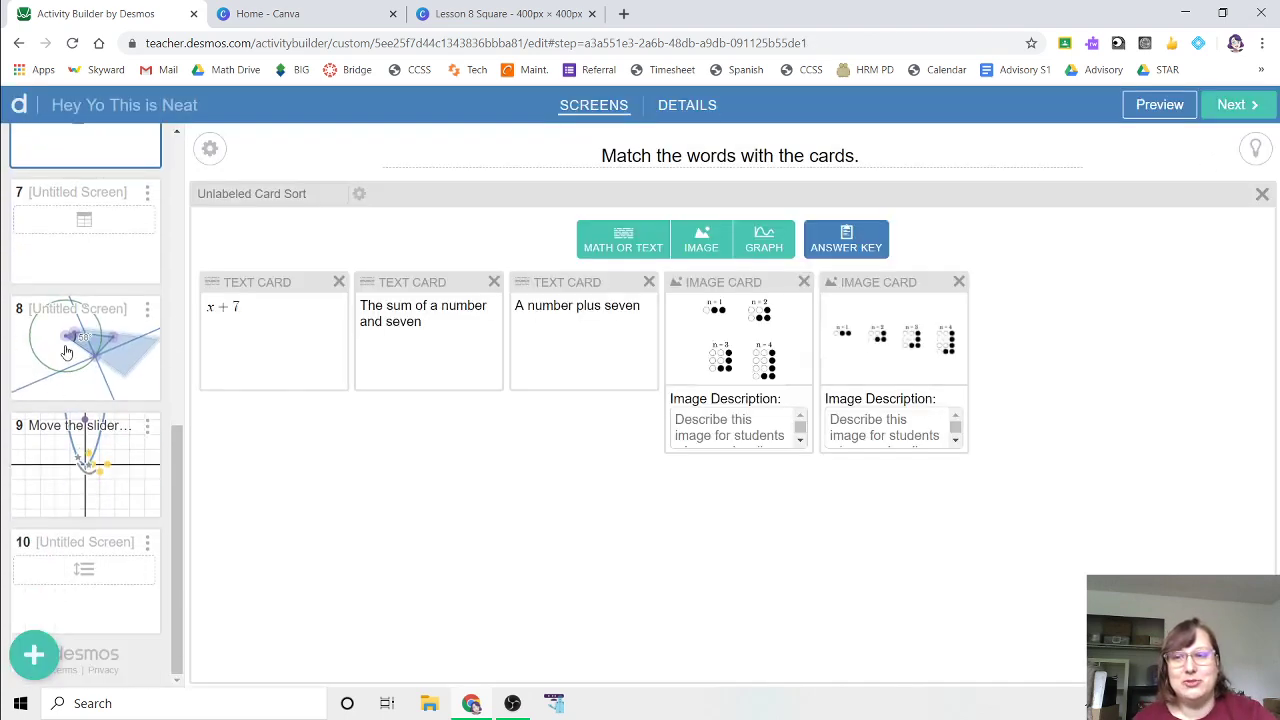
pyautogui.click(66, 352)
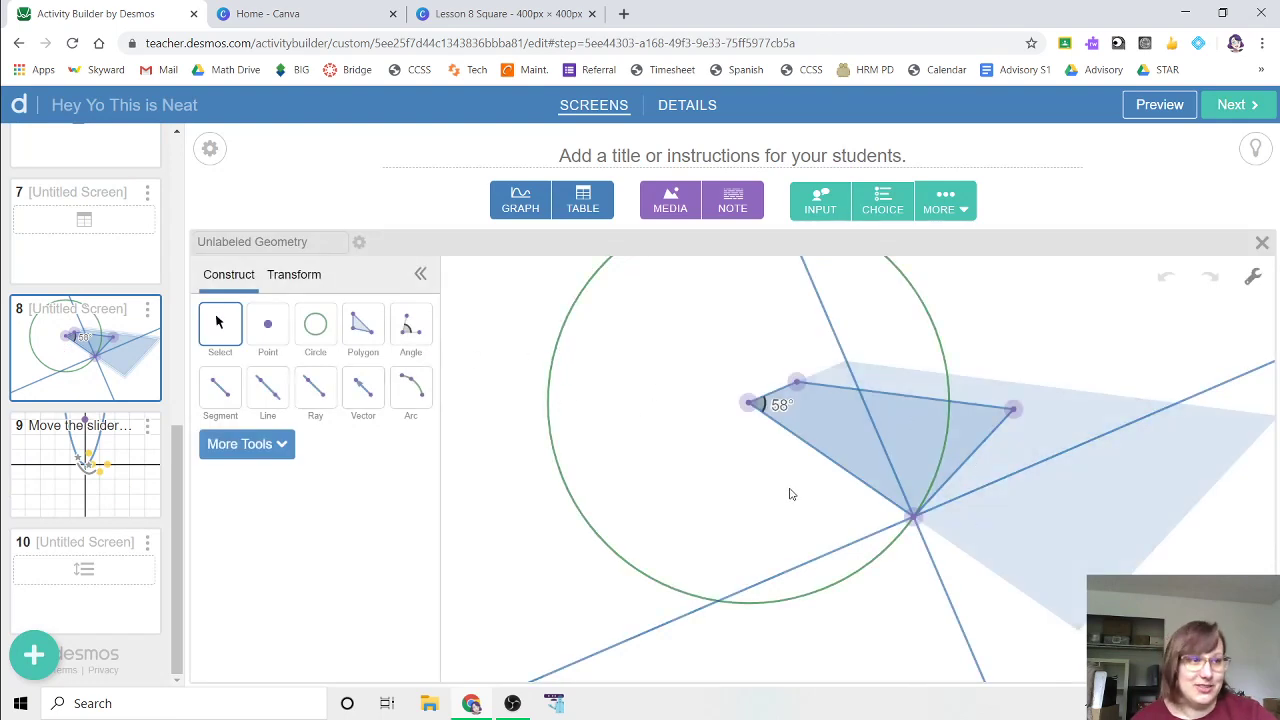
pyautogui.click(957, 208)
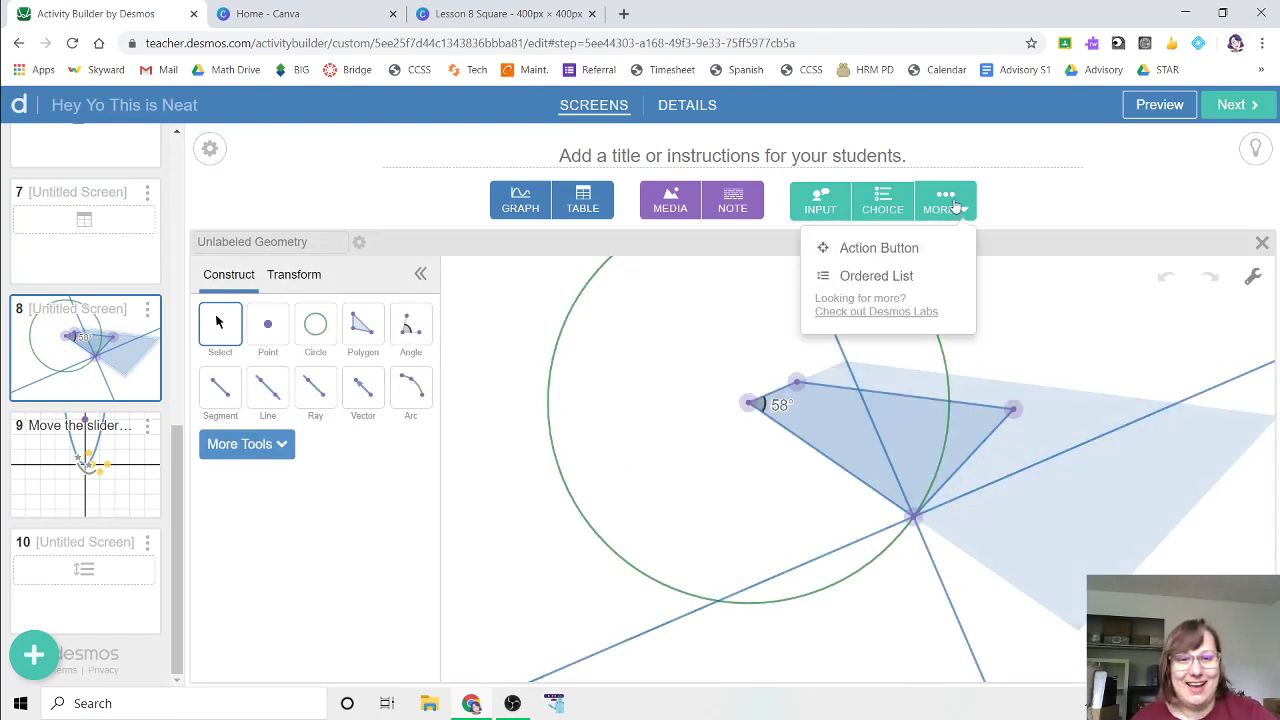
pyautogui.click(883, 314)
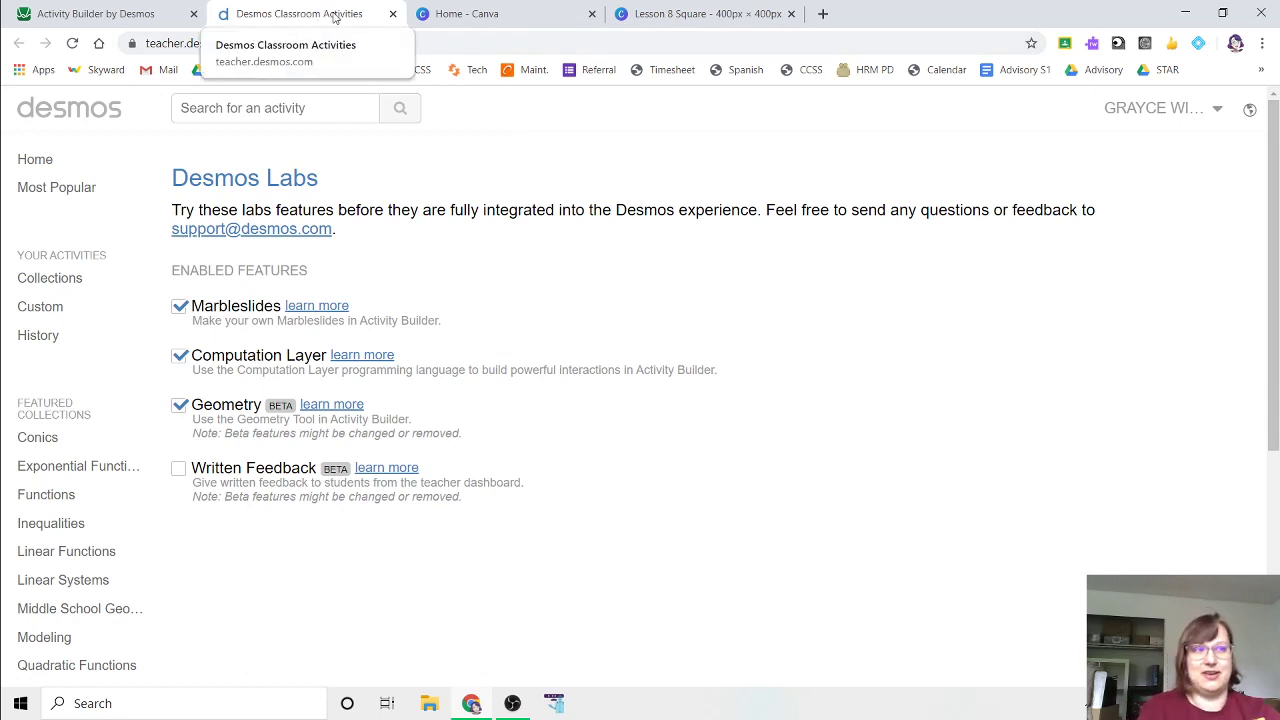
pyautogui.click(393, 14)
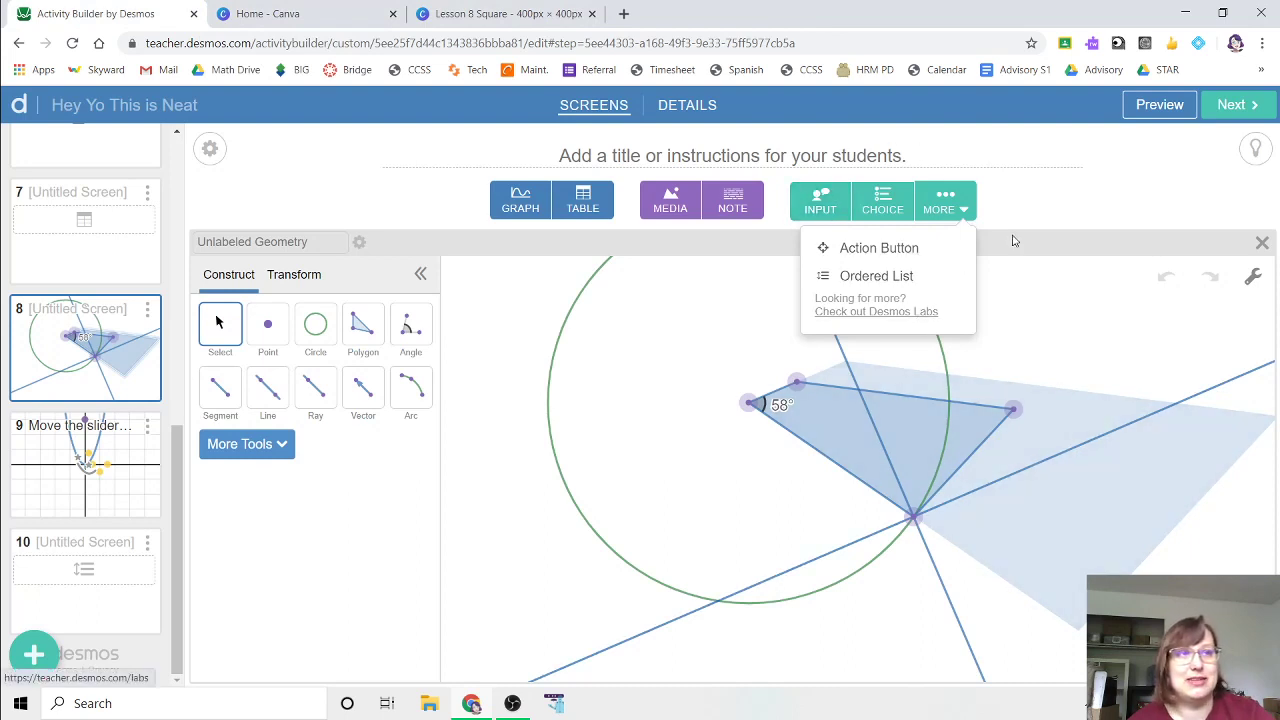
pyautogui.click(1031, 195)
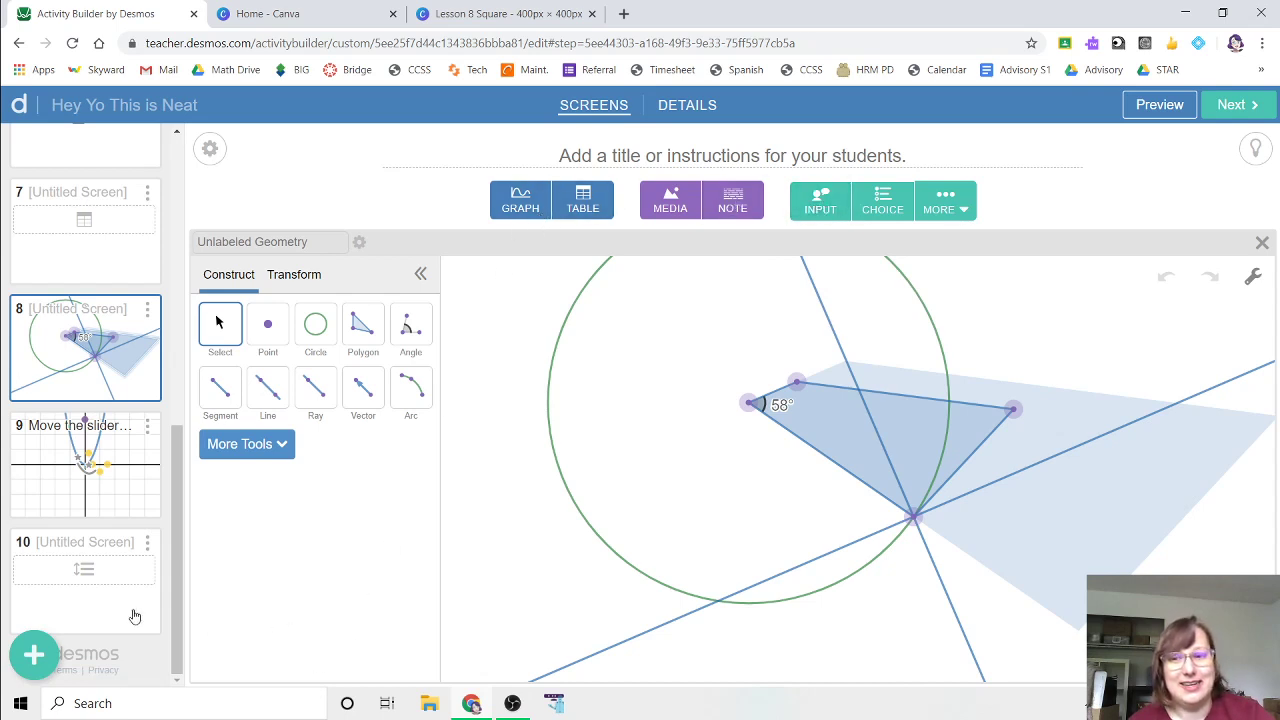
# - Add a blank screen after the ordered list screen
pyautogui.click(105, 580)
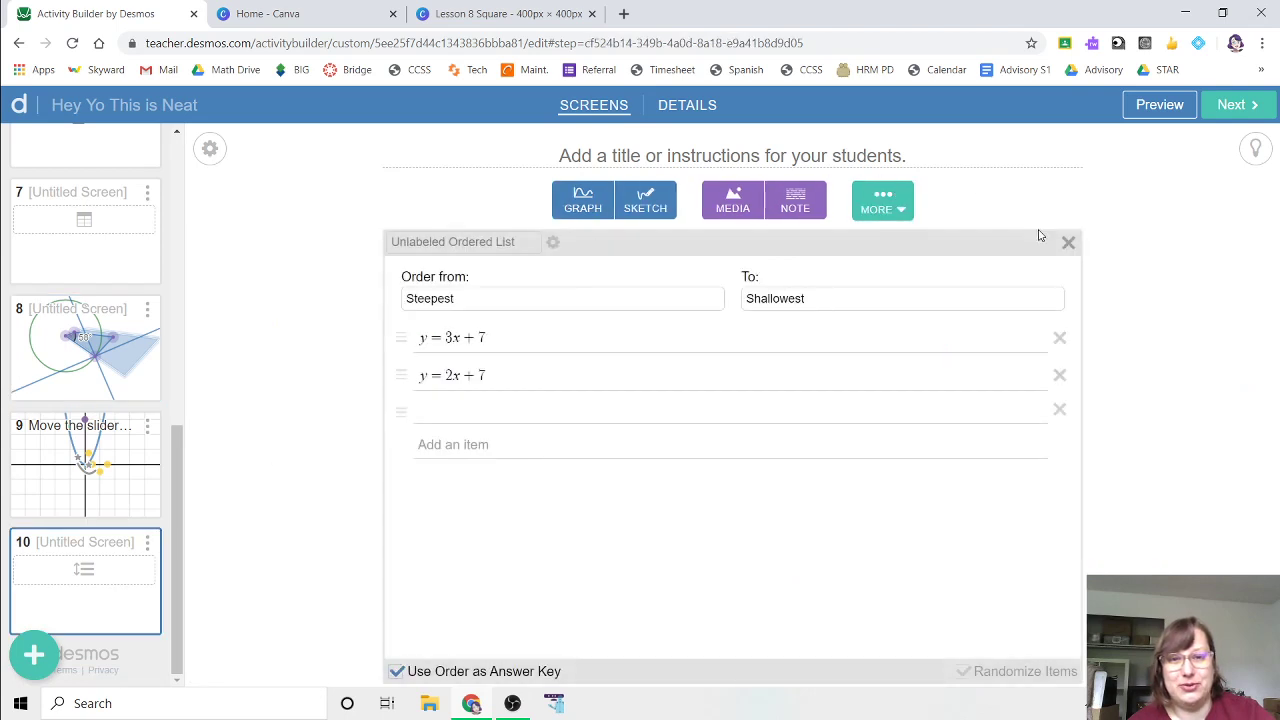
pyautogui.click(34, 655)
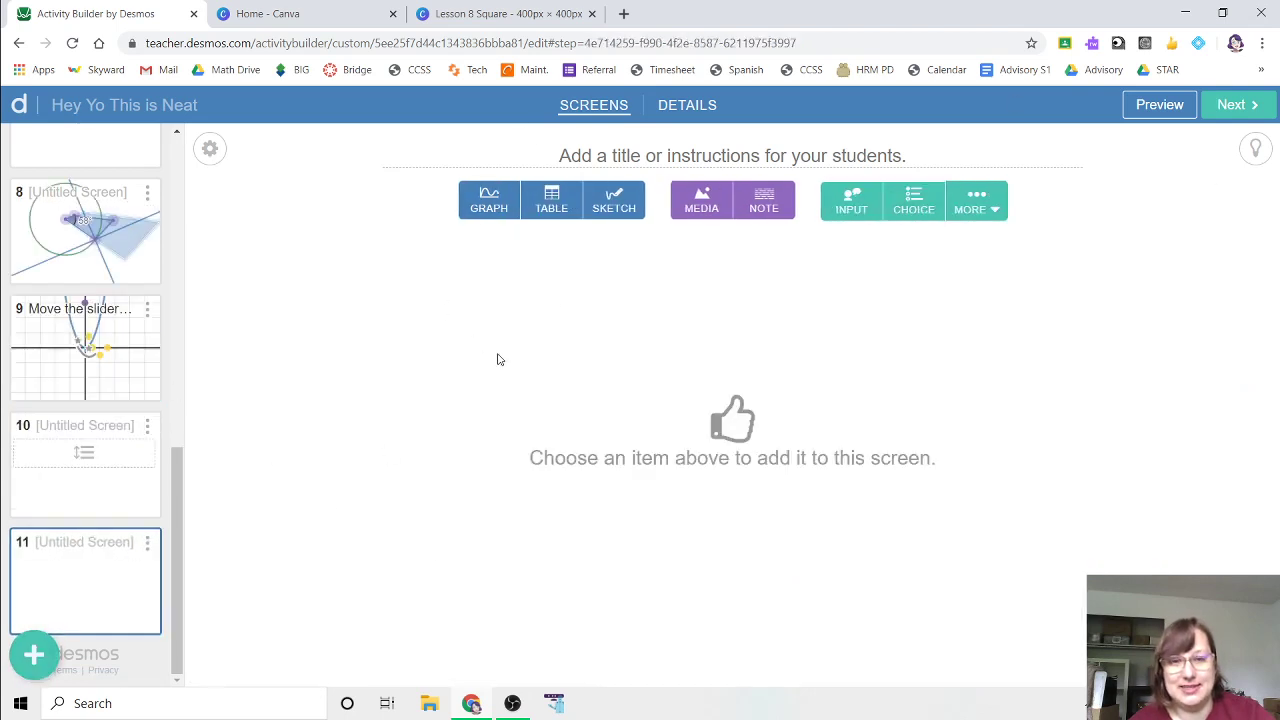
# - Replace the activity's cover image with the "Untitled design (1)" picture from Downloads in the activity details
pyautogui.click(684, 106)
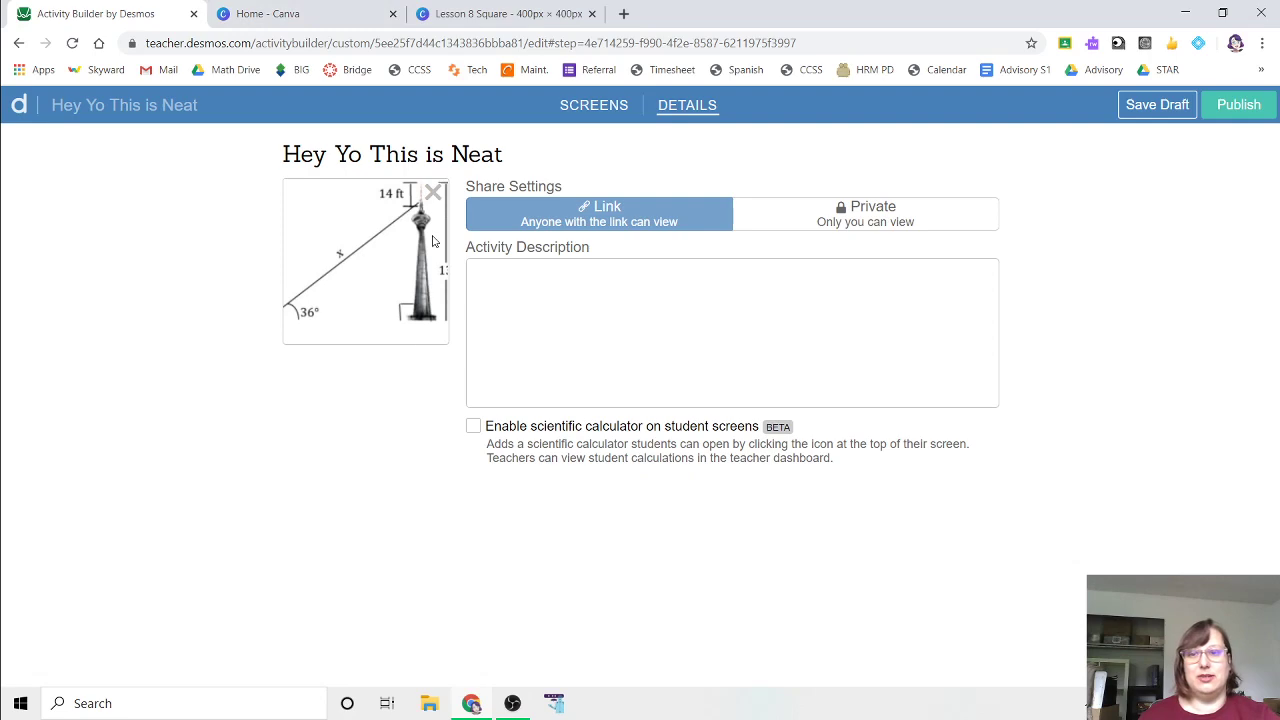
pyautogui.click(435, 196)
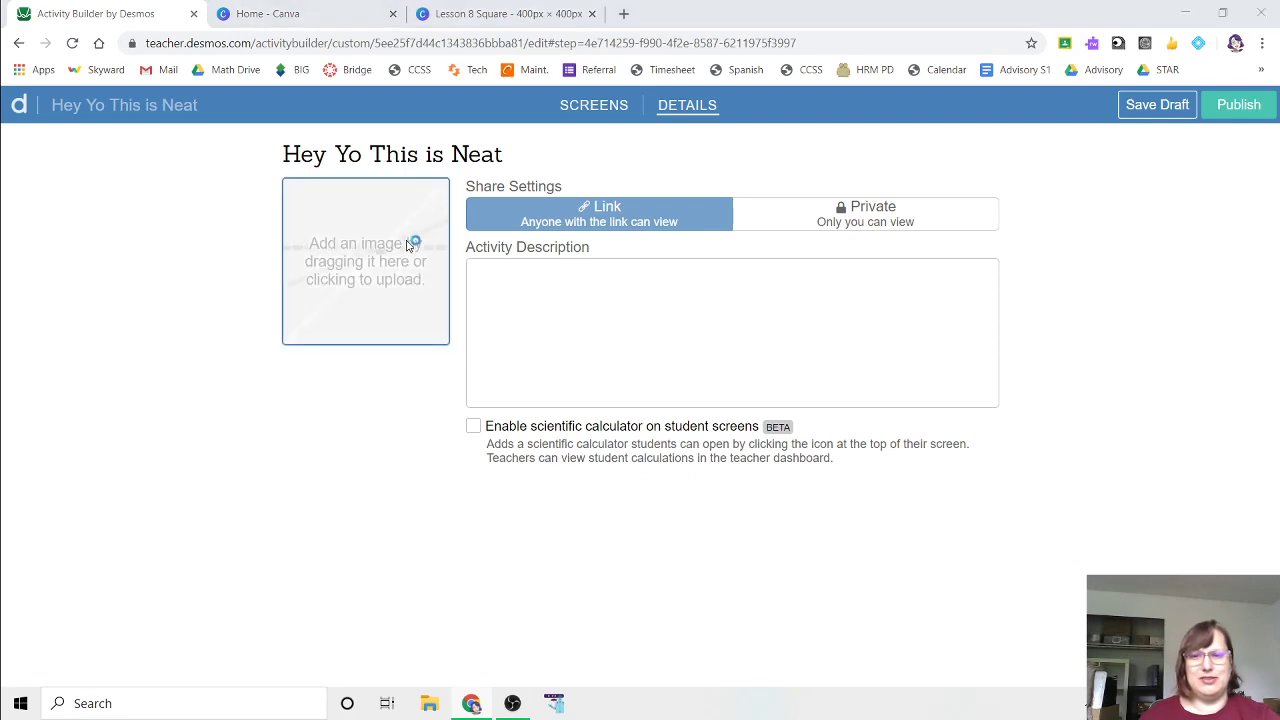
pyautogui.click(414, 243)
pyautogui.scroll(-2, 432, 338)
pyautogui.scroll(2, 432, 338)
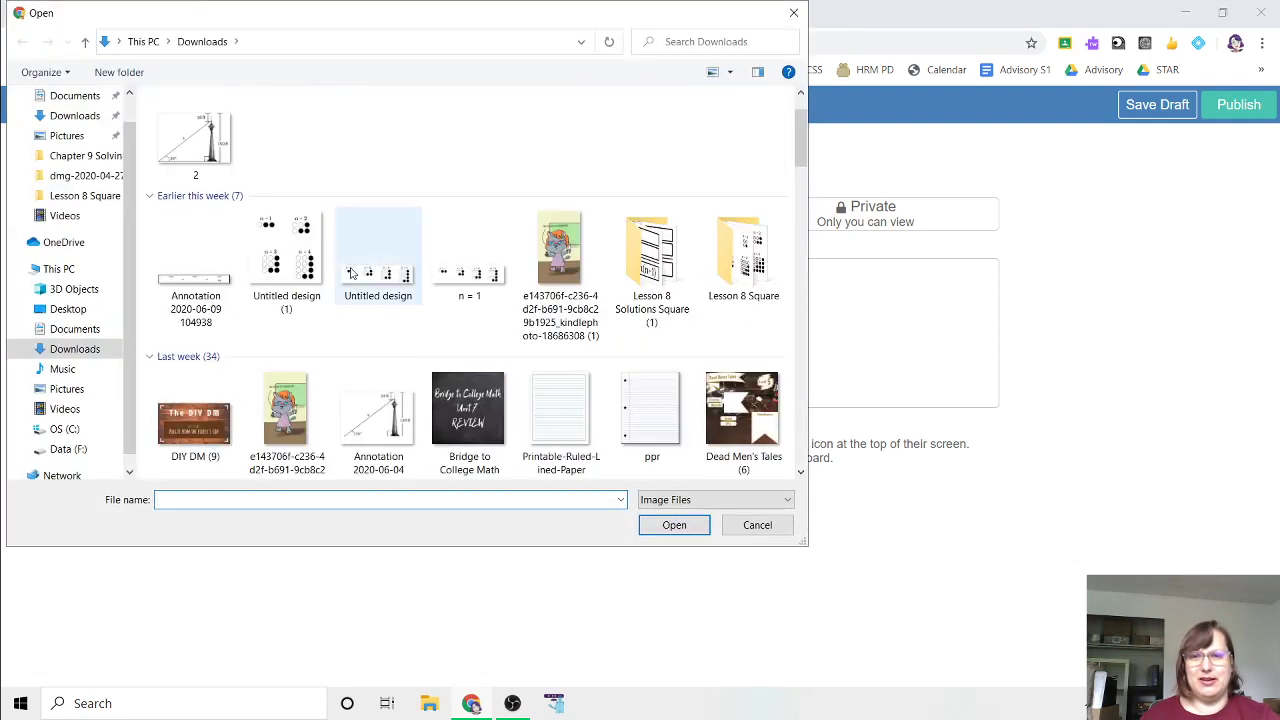
pyautogui.doubleClick(287, 287)
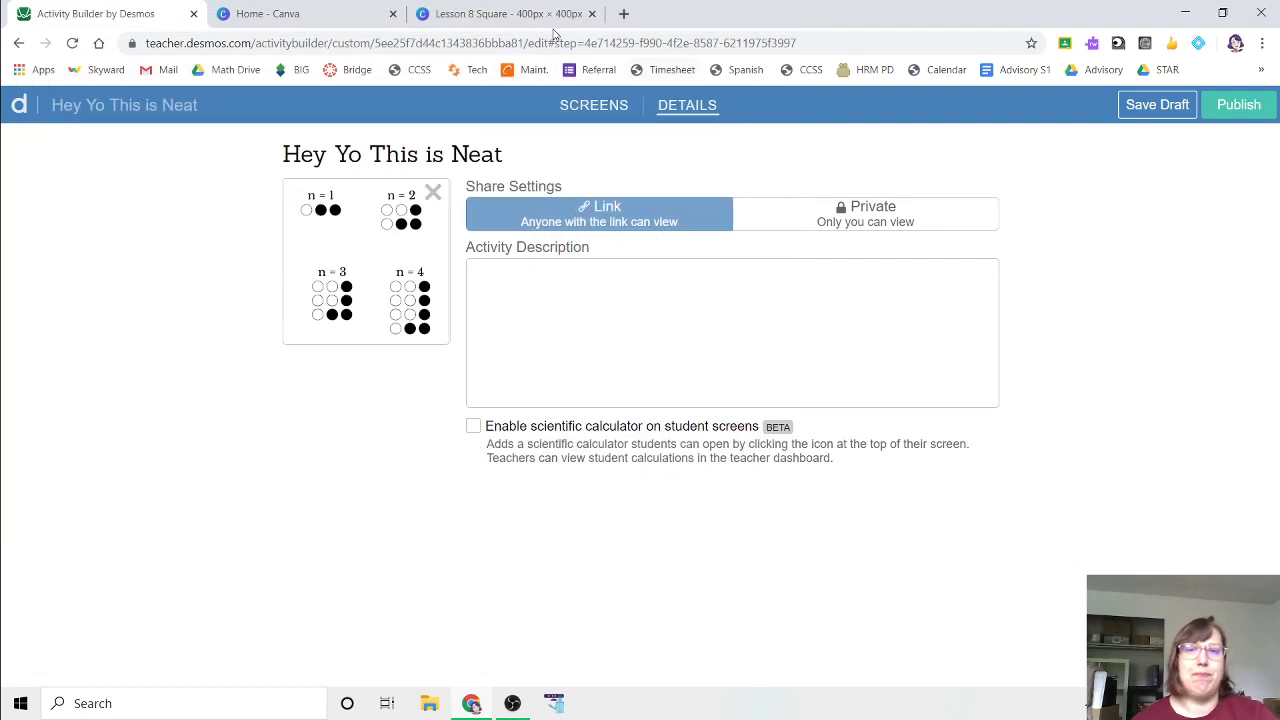
# - Switch to Canva's home page and create a new design with custom dimensions of 400 × 400 px
pyautogui.click(477, 14)
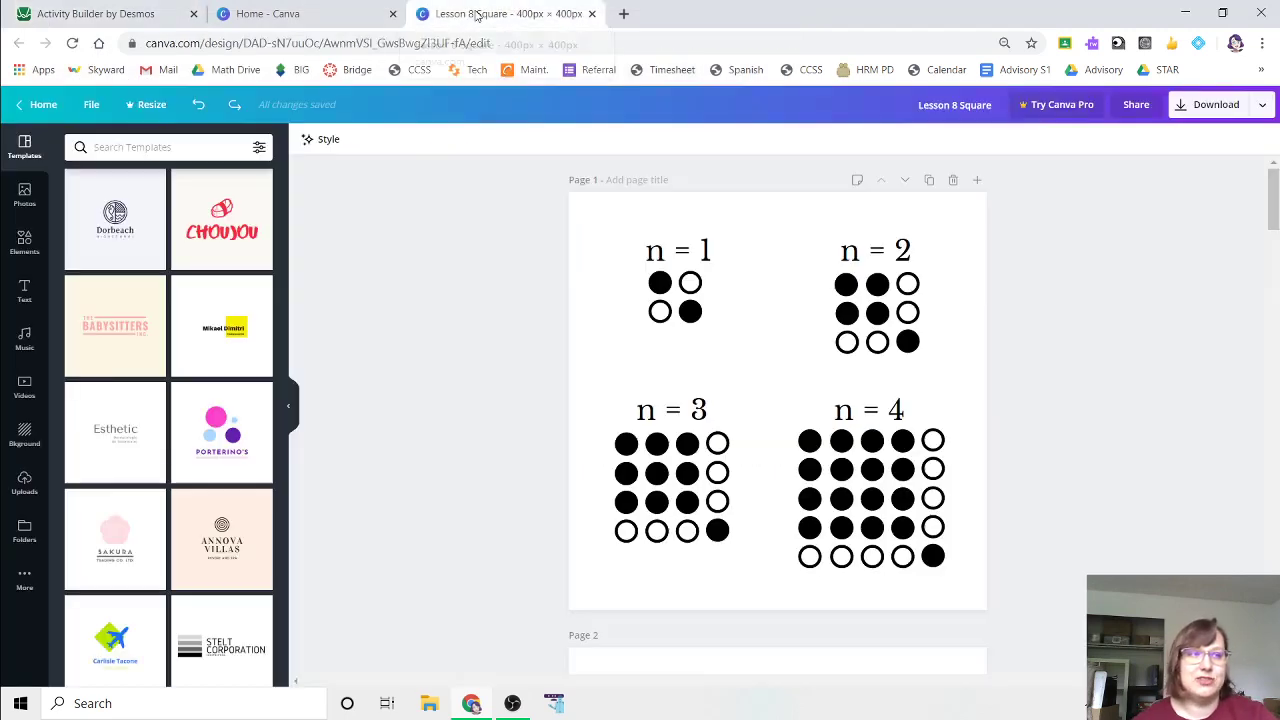
pyautogui.click(268, 14)
pyautogui.scroll(2, 700, 243)
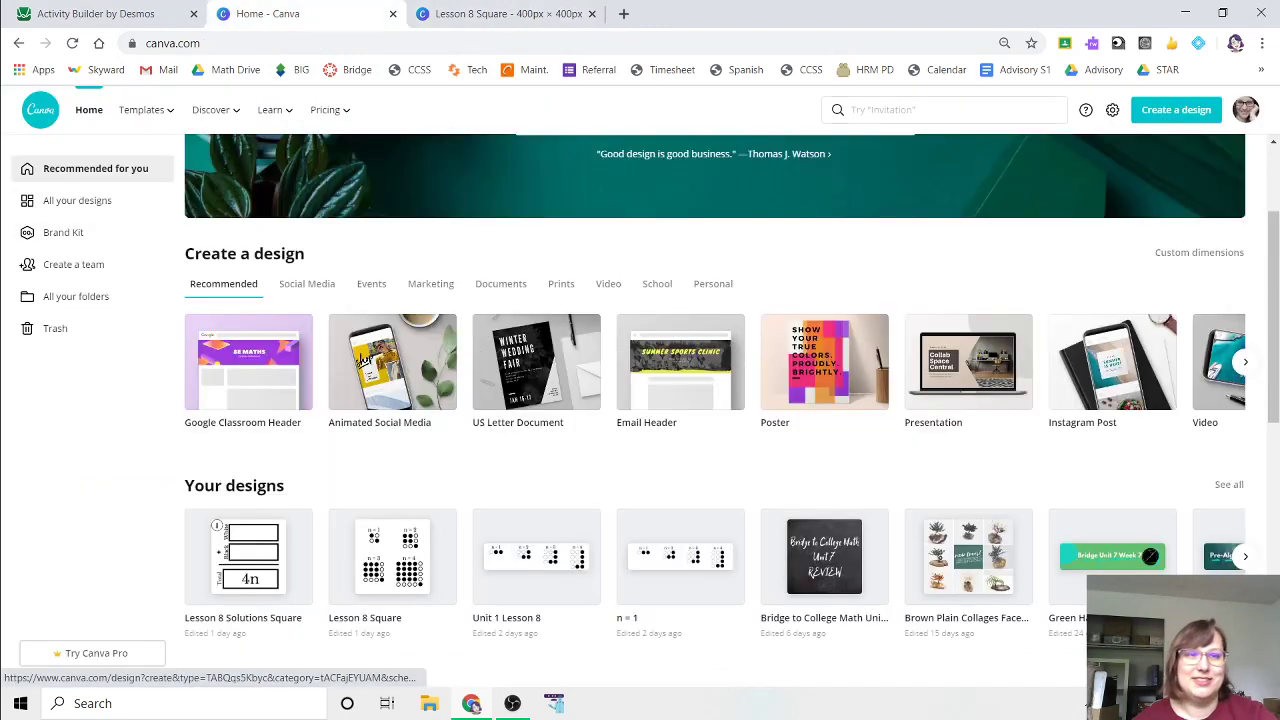
pyautogui.click(1197, 112)
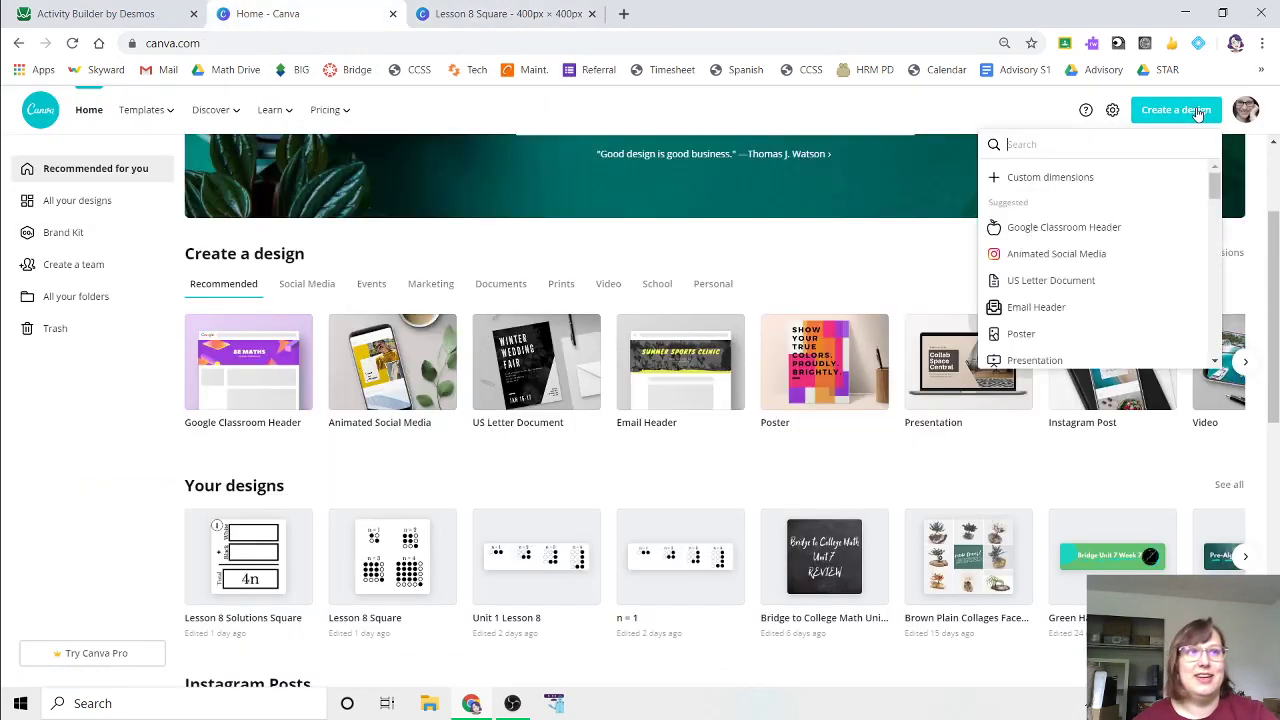
pyautogui.write('4')
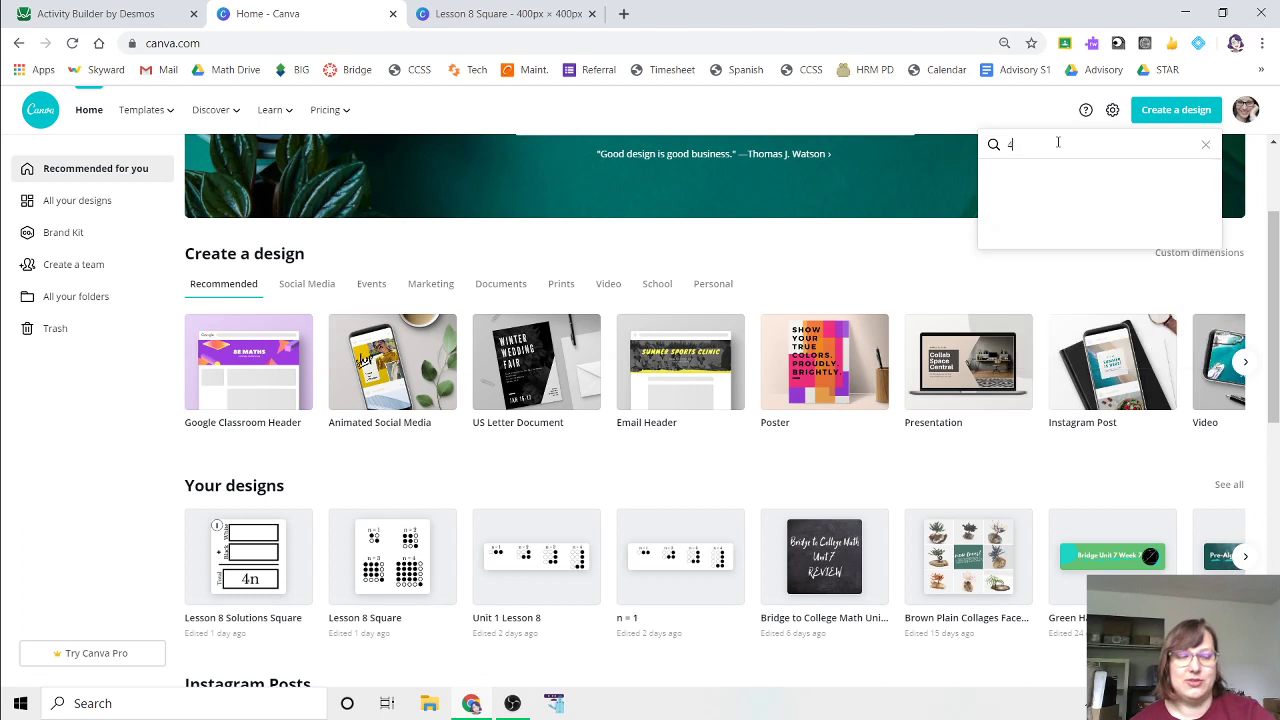
pyautogui.write('00')
pyautogui.press('BackSpace')
pyautogui.press('BackSpace')
pyautogui.press('BackSpace')
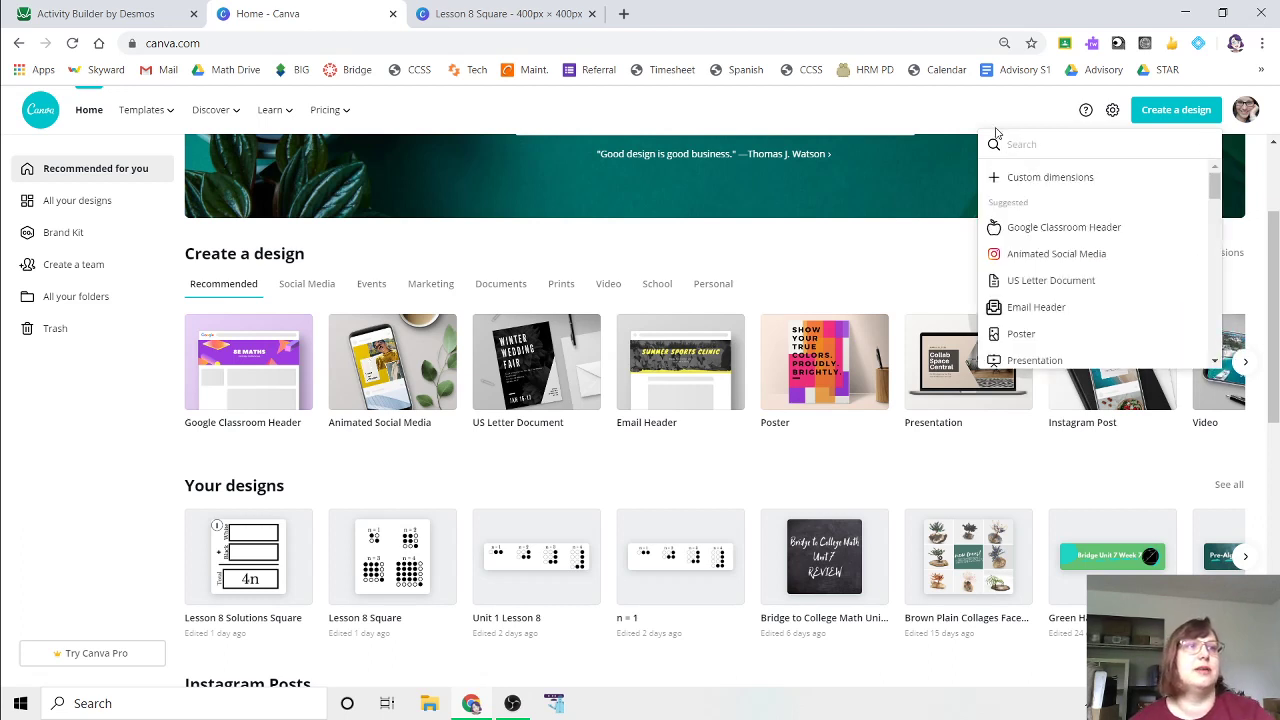
pyautogui.click(1030, 177)
pyautogui.write('400')
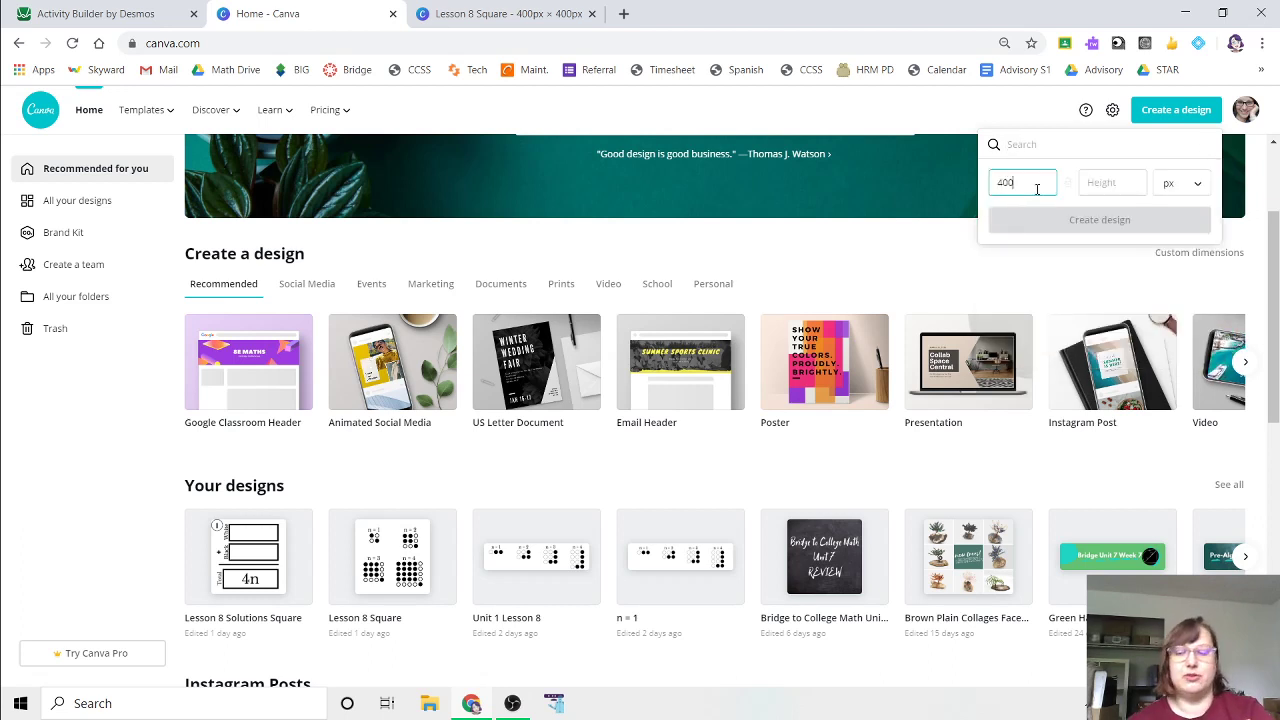
pyautogui.press('Tab')
pyautogui.write('400')
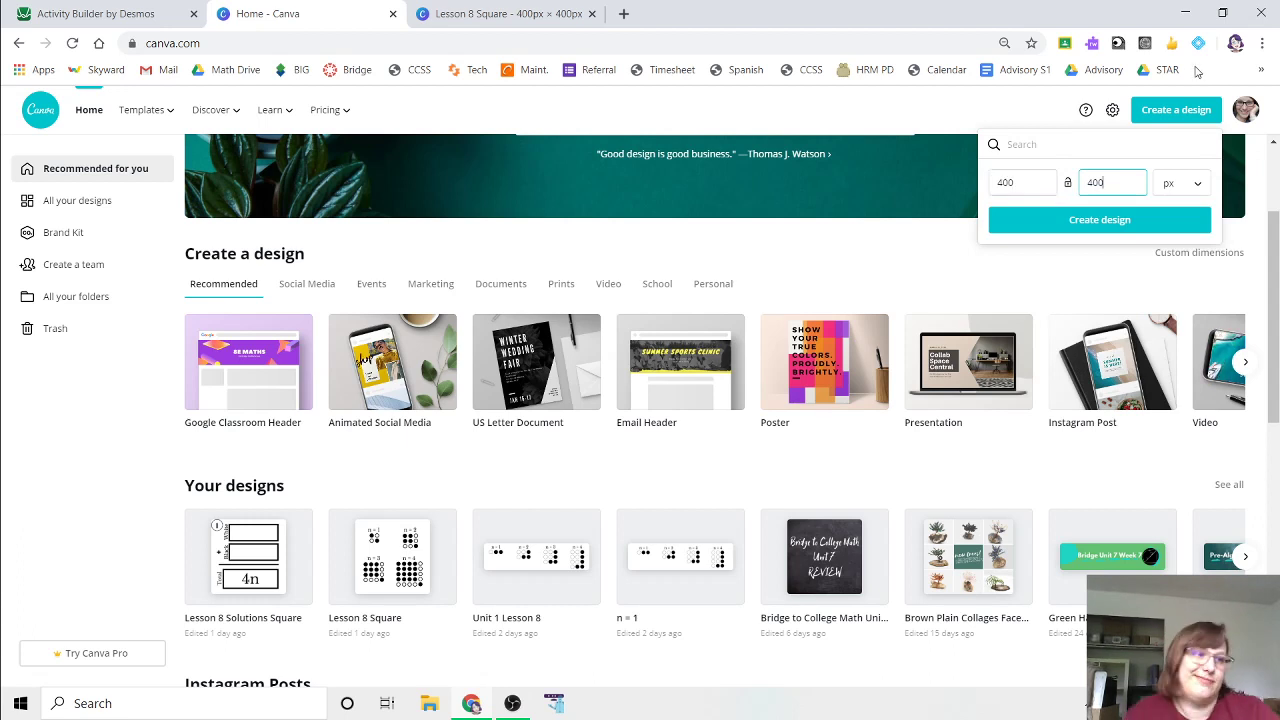
pyautogui.click(1146, 220)
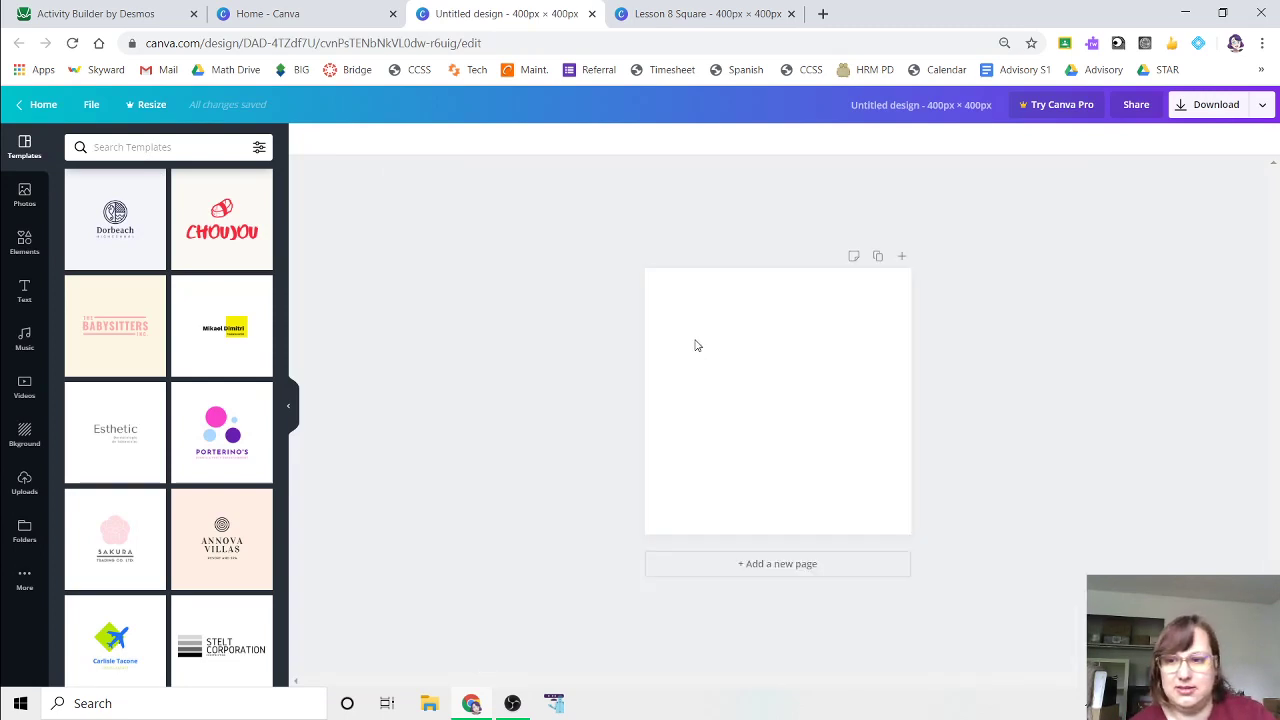
# - Add the recently used dark chalkboard photo to the blank 400 × 400 px page and set it as the background
pyautogui.click(300, 14)
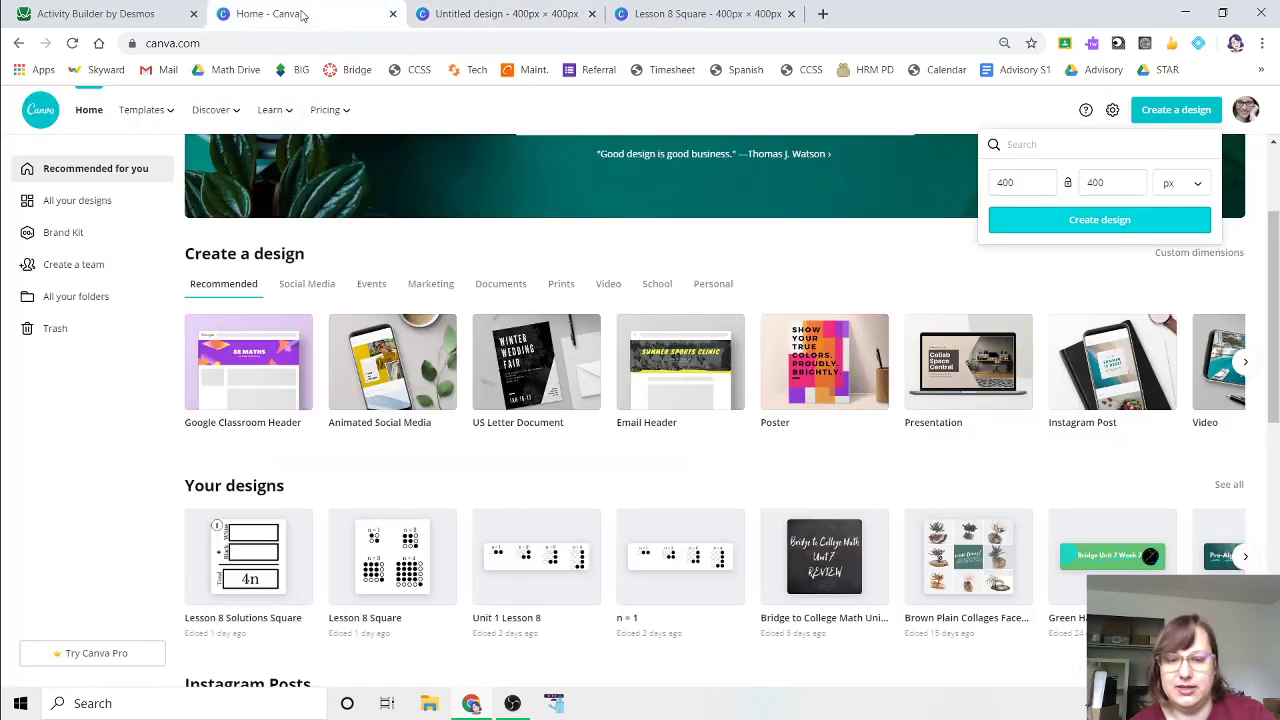
pyautogui.hotkey('ctrl', '+')
pyautogui.hotkey('ctrl', '+')
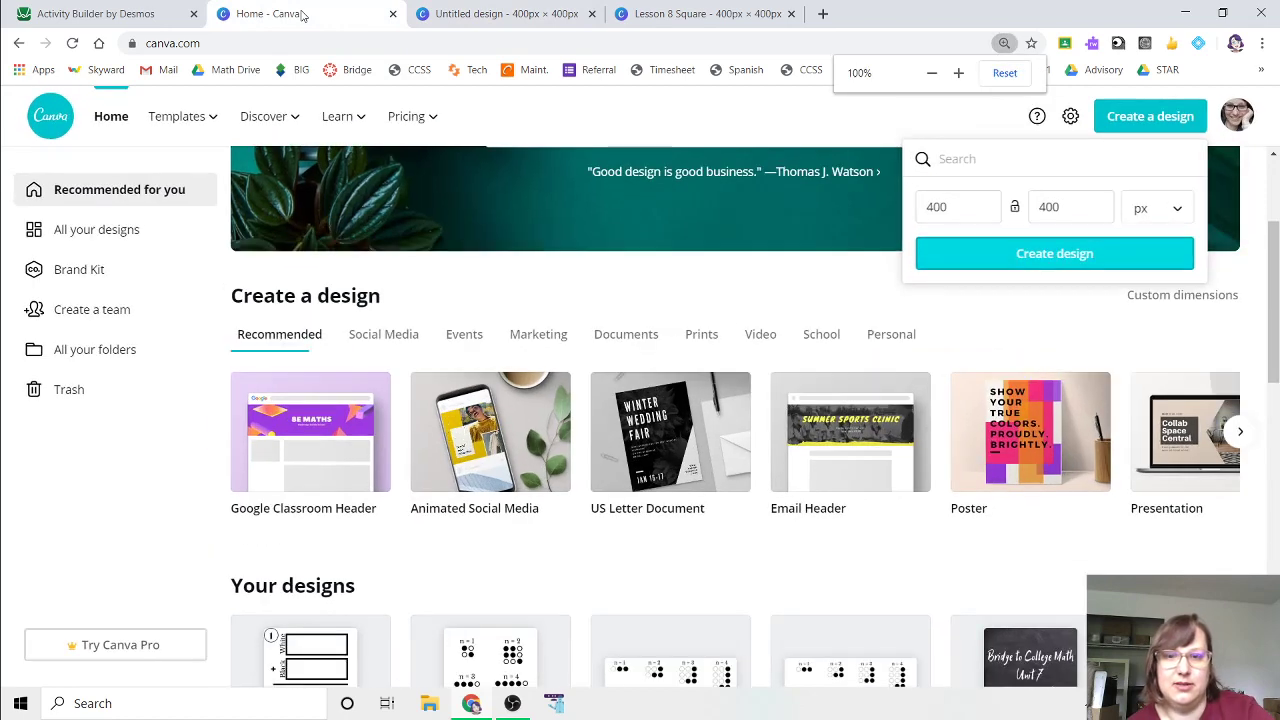
pyautogui.click(545, 17)
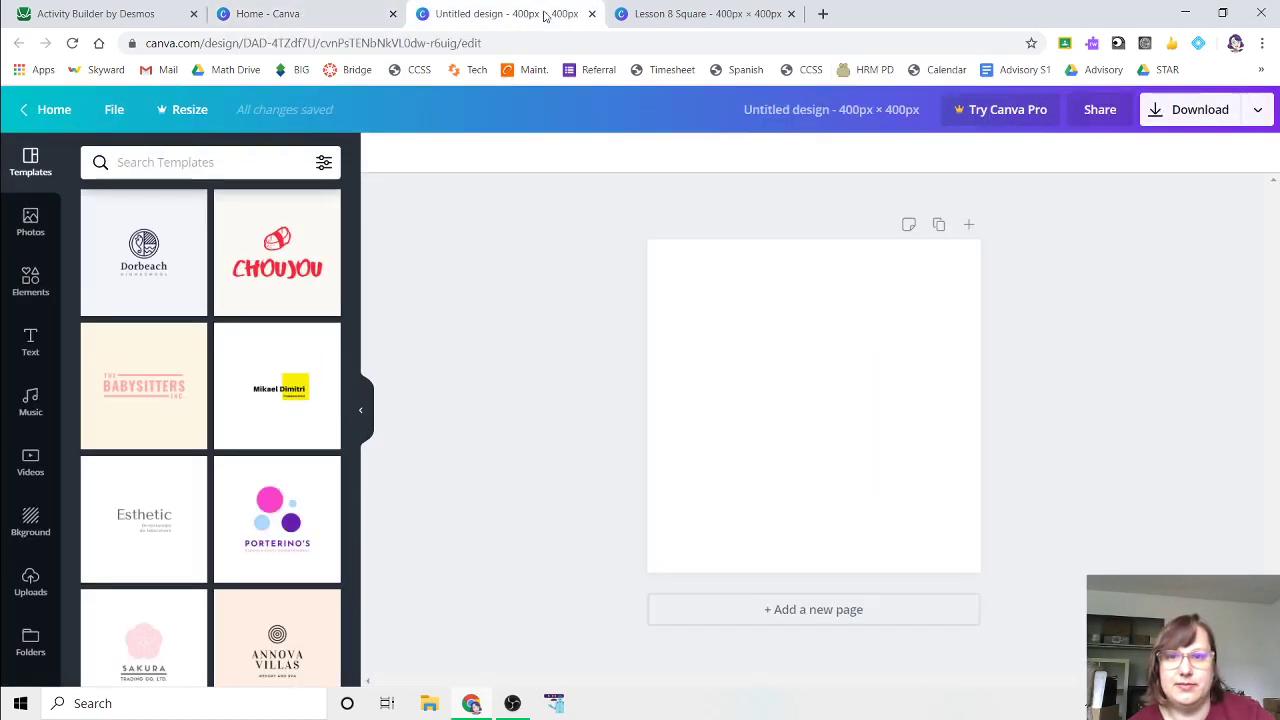
pyautogui.click(30, 218)
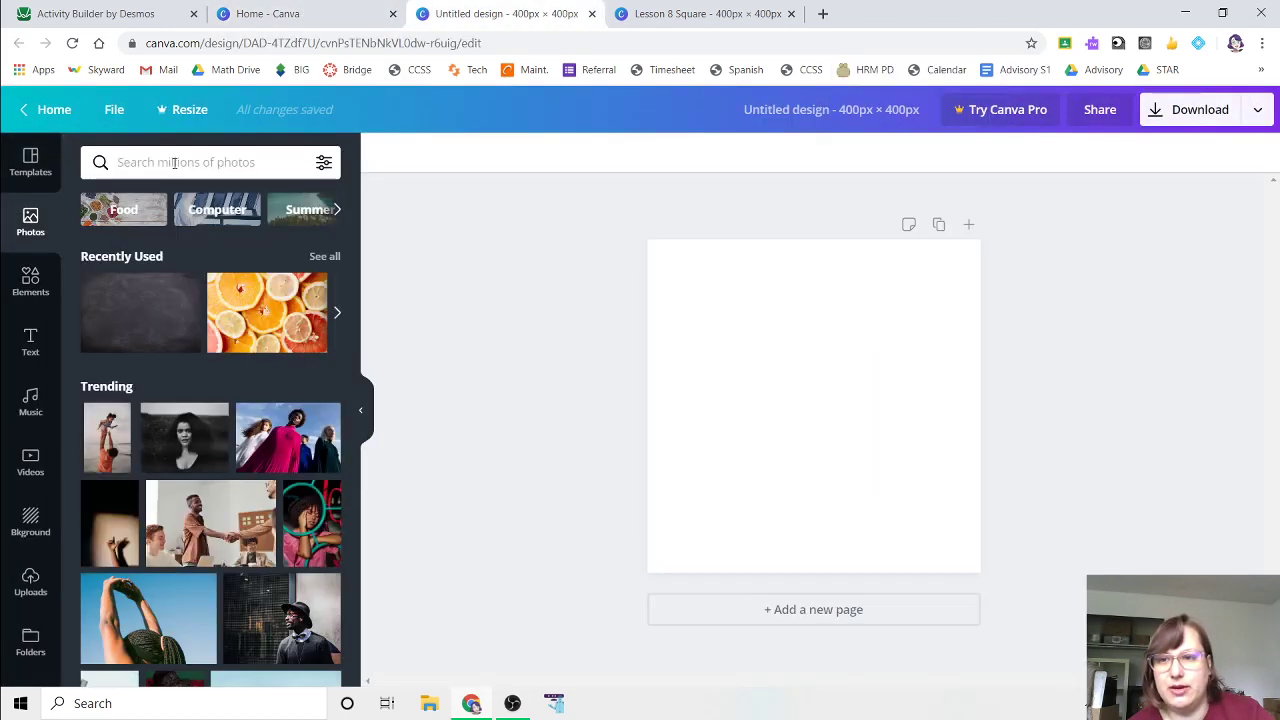
pyautogui.moveTo(131, 297); pyautogui.dragTo(776, 415)
pyautogui.rightClick(776, 415)
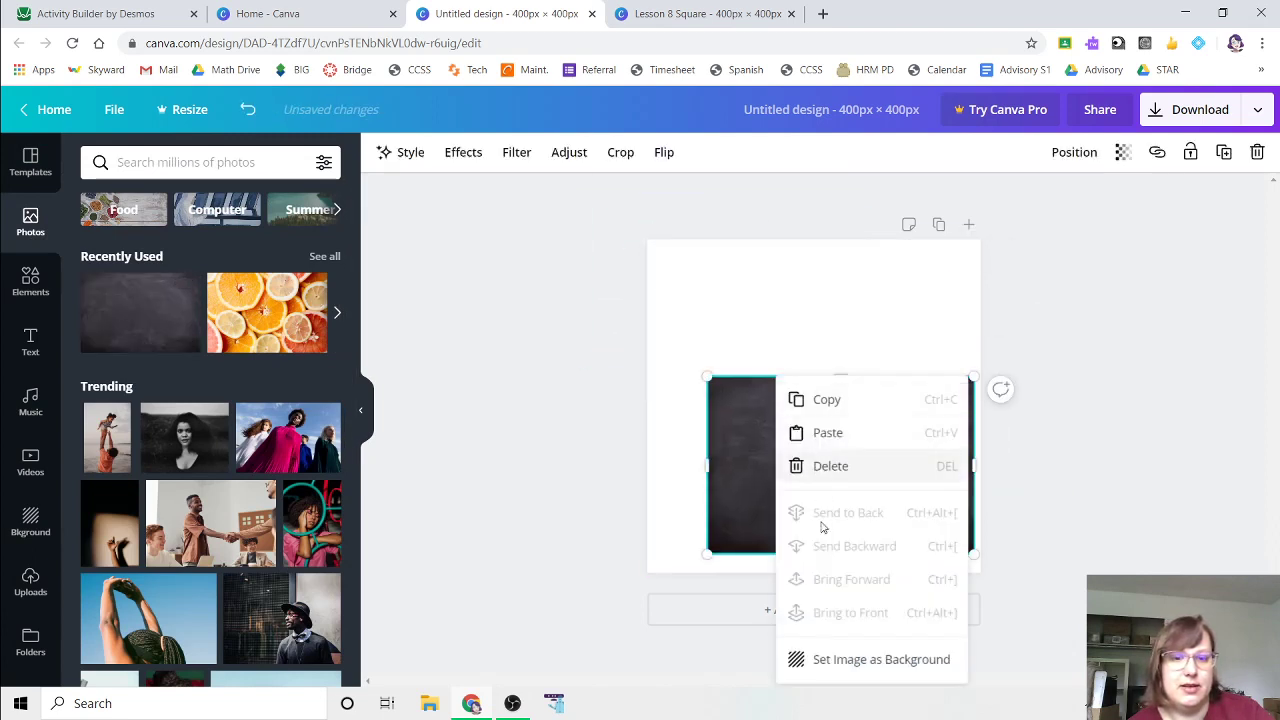
pyautogui.click(838, 659)
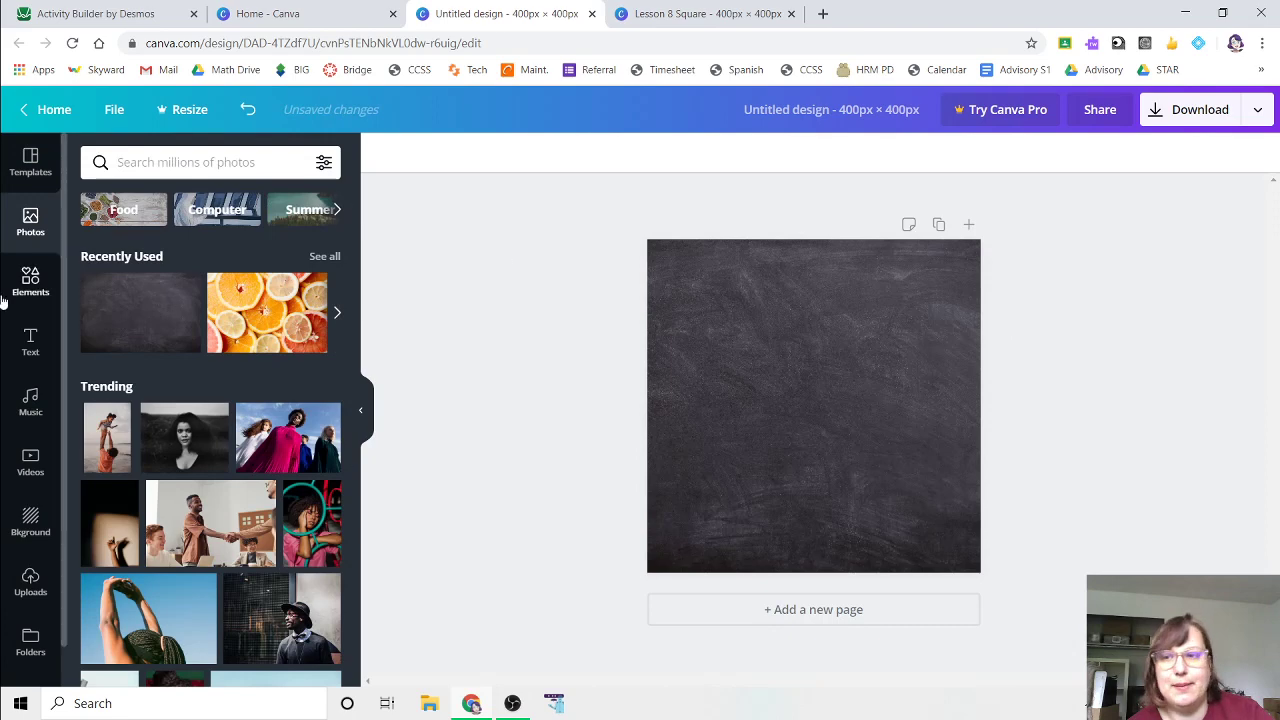
# - Add the script-style "Here's to you" text combination from the text templates and centre it on the chalkboard
pyautogui.click(30, 340)
pyautogui.click(160, 163)
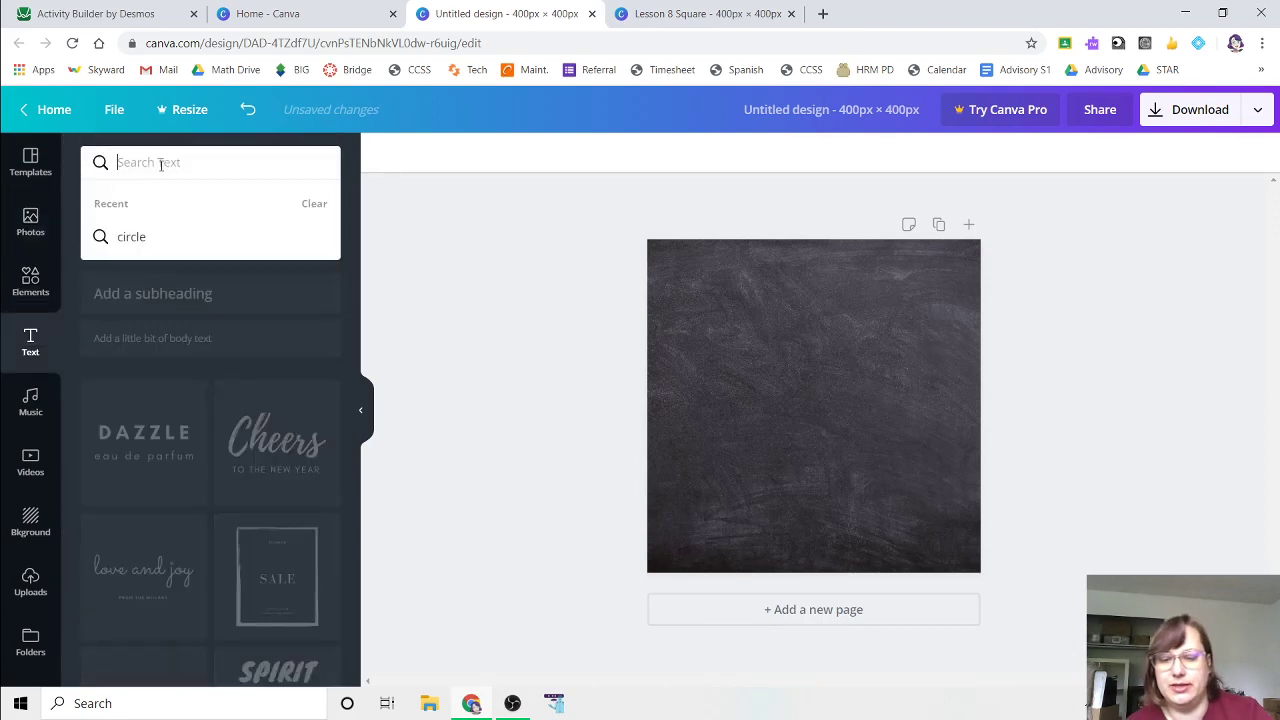
pyautogui.click(362, 480)
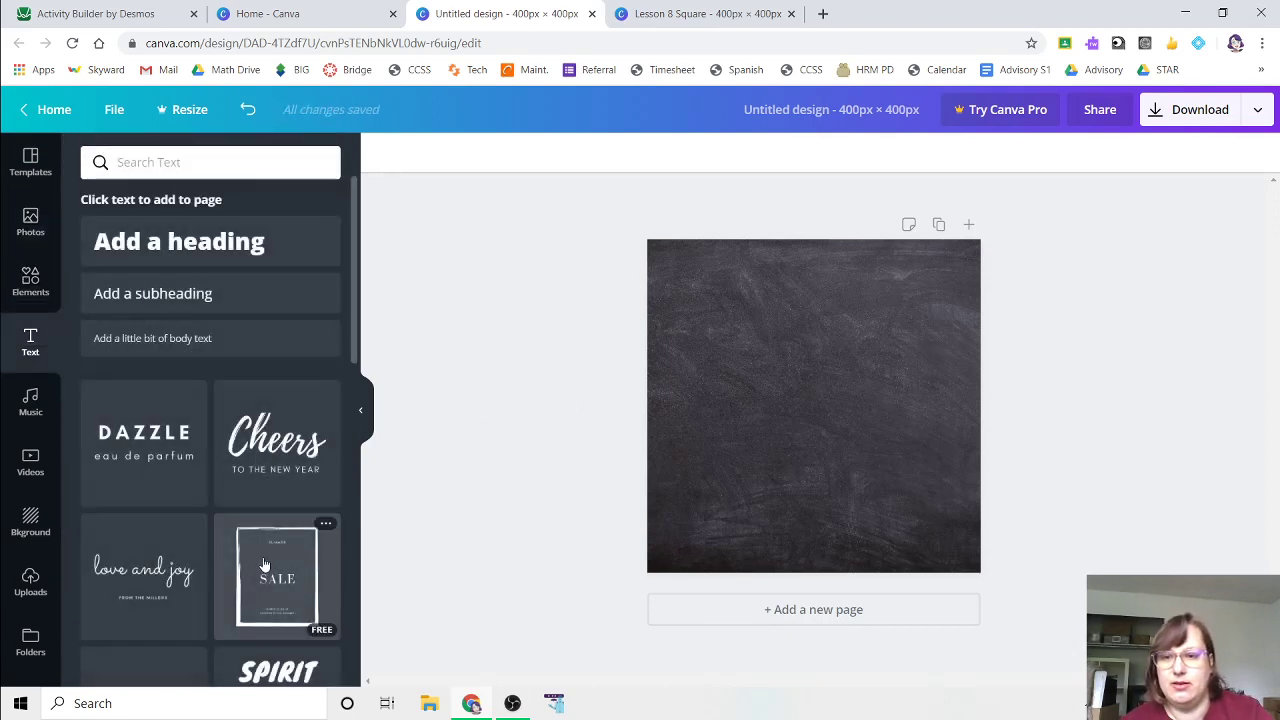
pyautogui.scroll(-3, 263, 565)
pyautogui.scroll(-4, 258, 510)
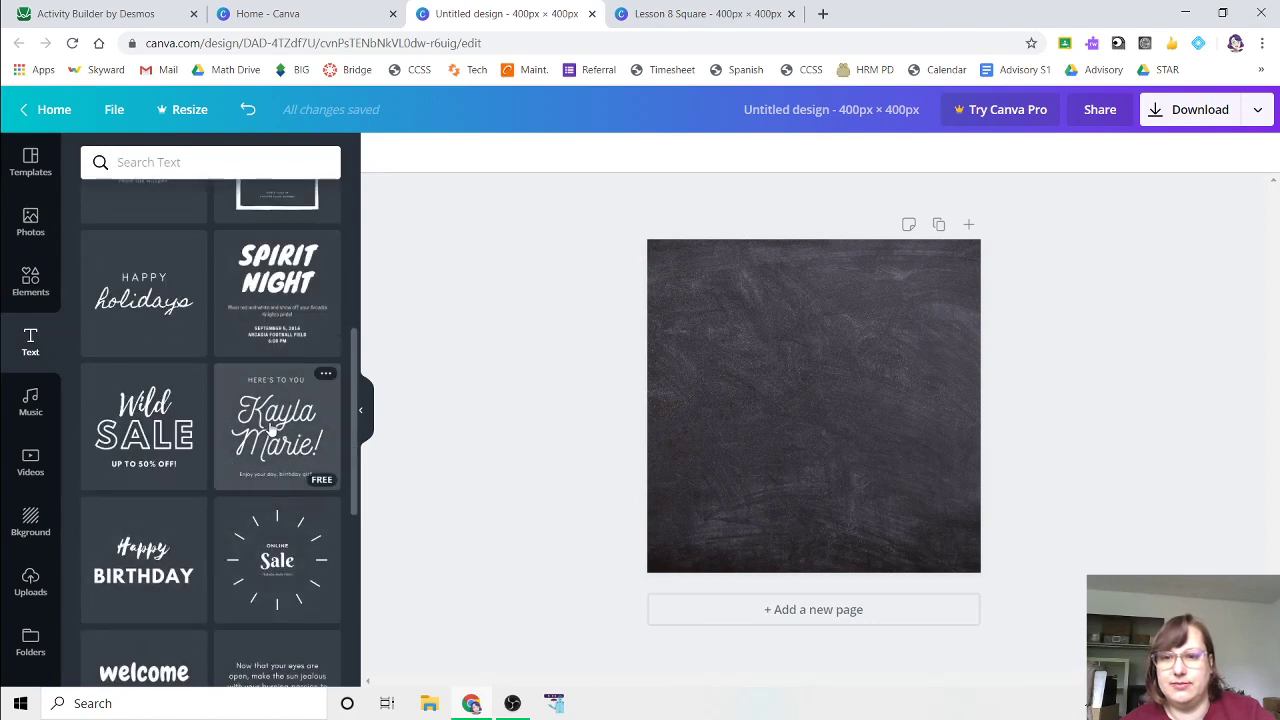
pyautogui.moveTo(275, 430); pyautogui.dragTo(786, 366)
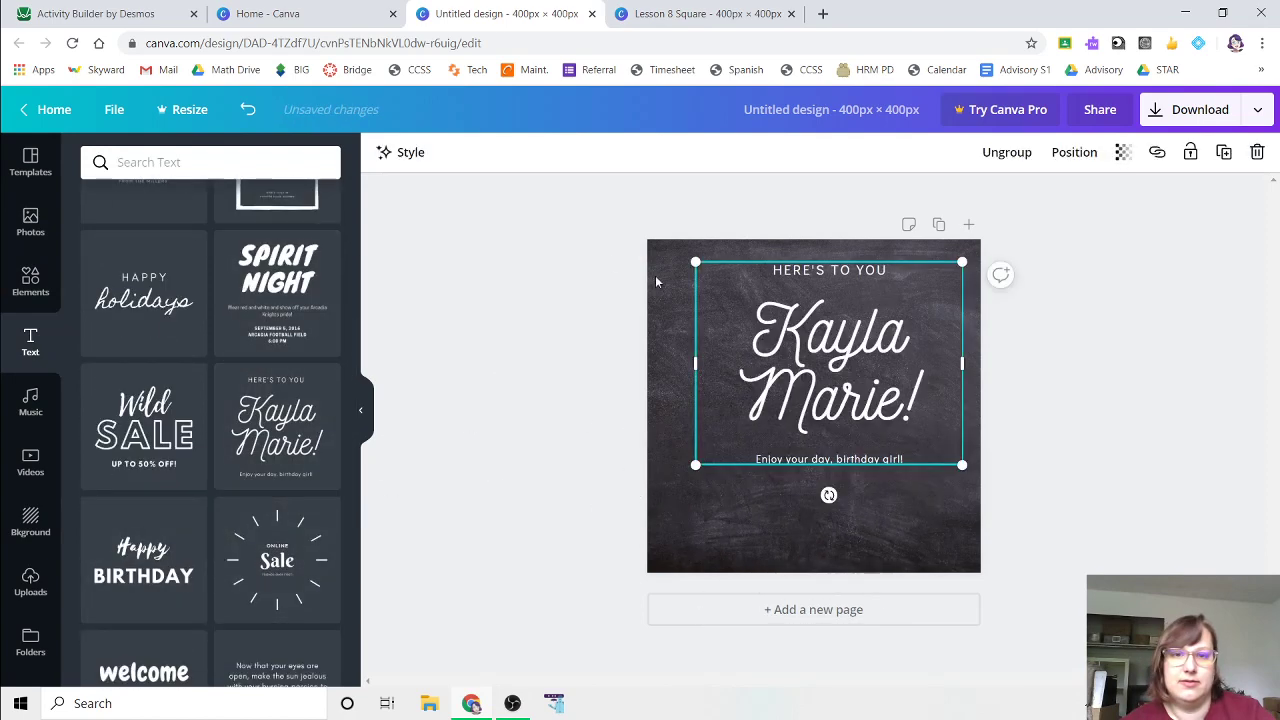
pyautogui.click(852, 338)
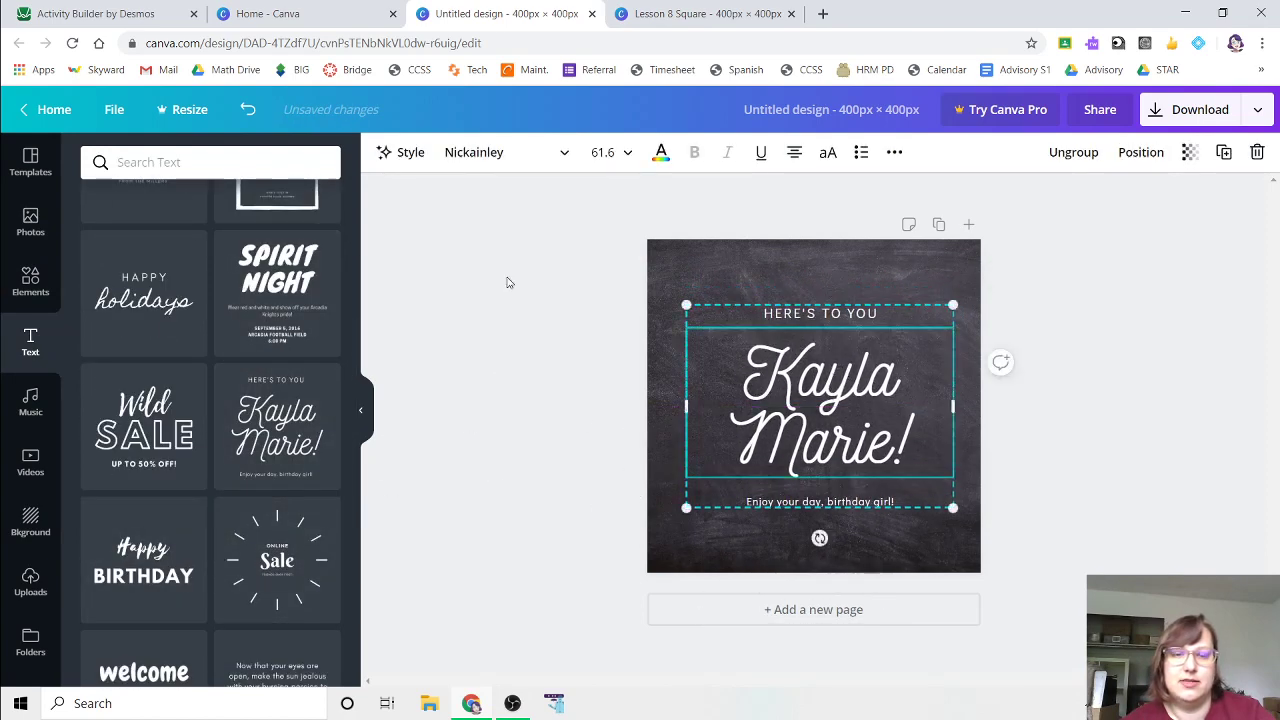
# - Replace the small line above the script heading with "Algebra 1"
pyautogui.doubleClick(790, 318)
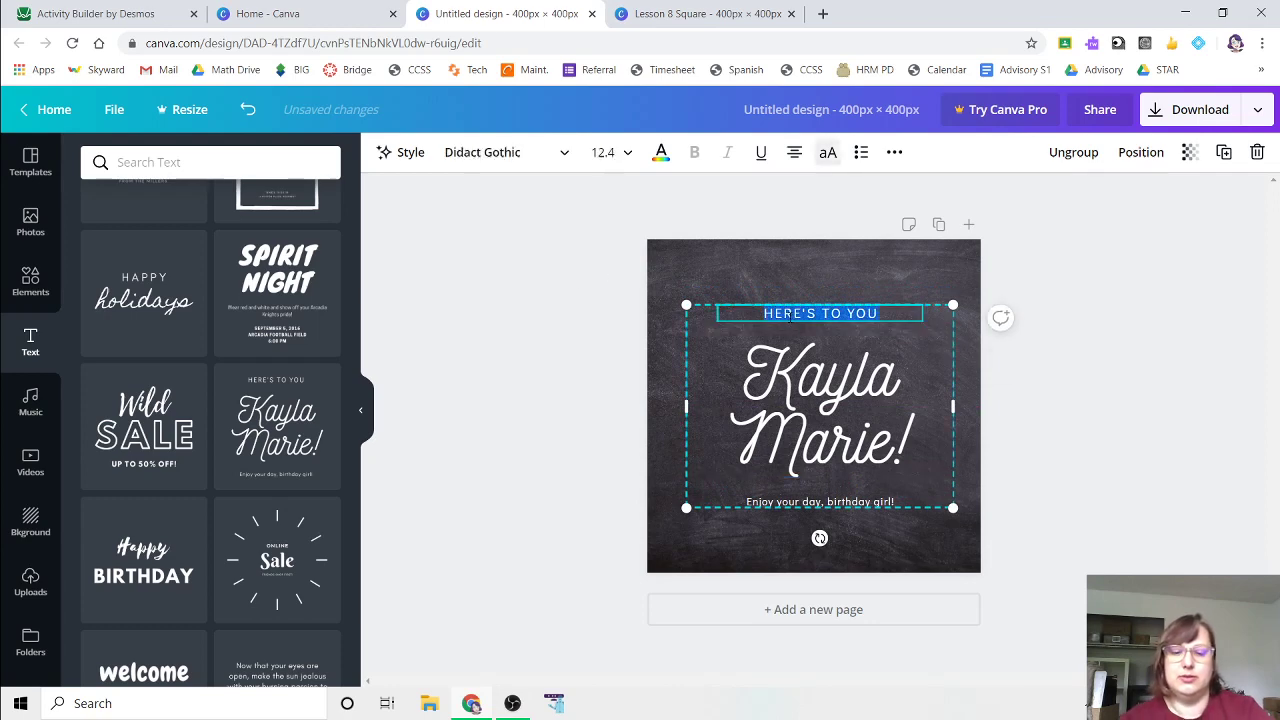
pyautogui.write('Algebr')
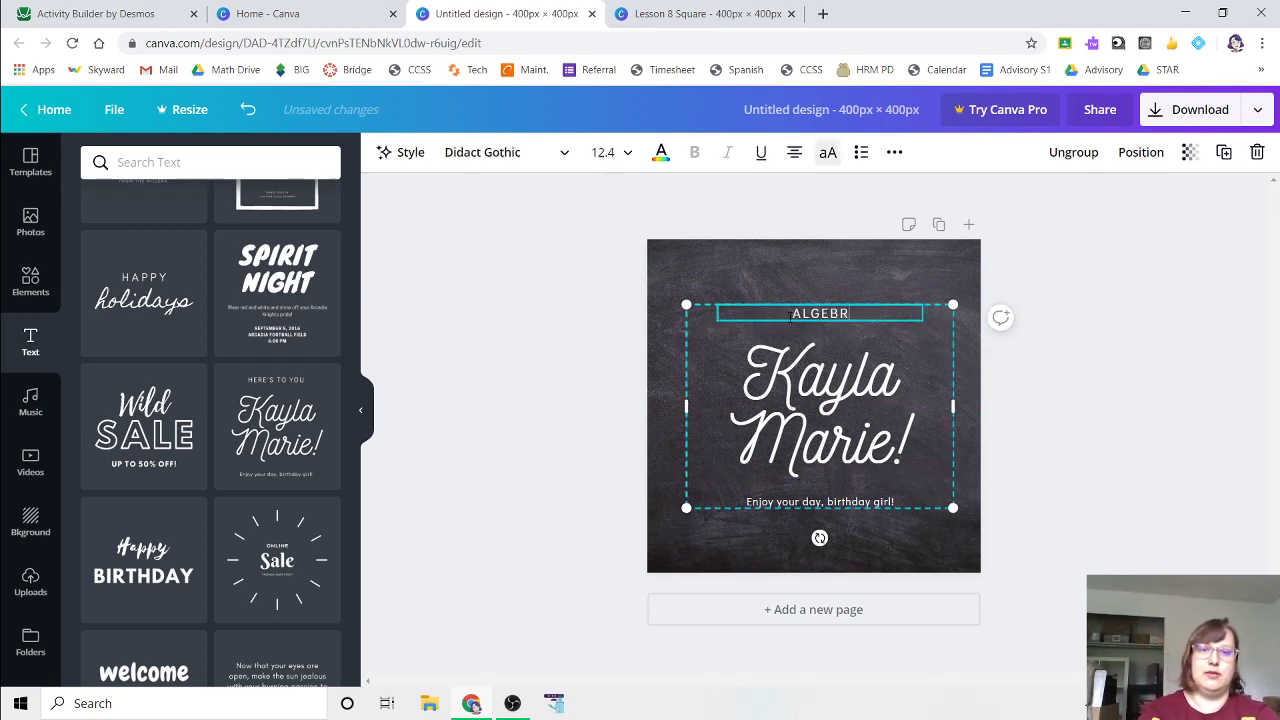
pyautogui.write('a 1')
# - Replace the large script heading with "Cumulative Review"
pyautogui.click(843, 373)
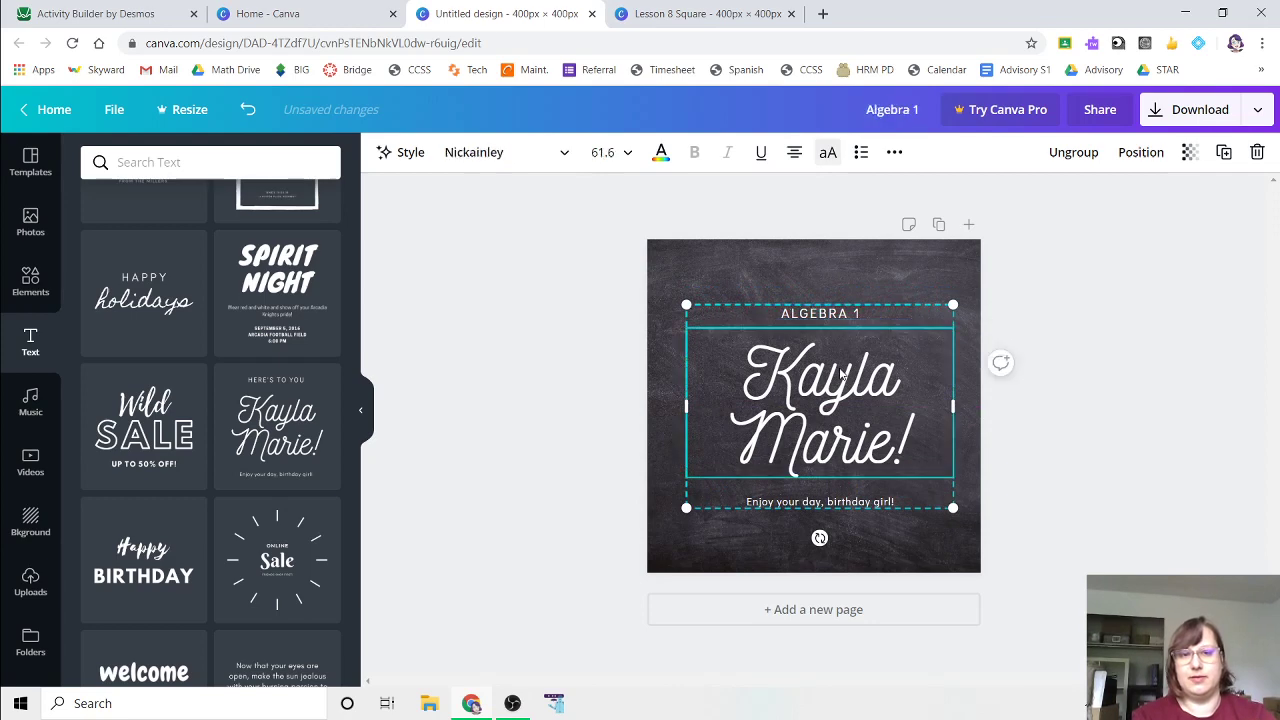
pyautogui.doubleClick(843, 373)
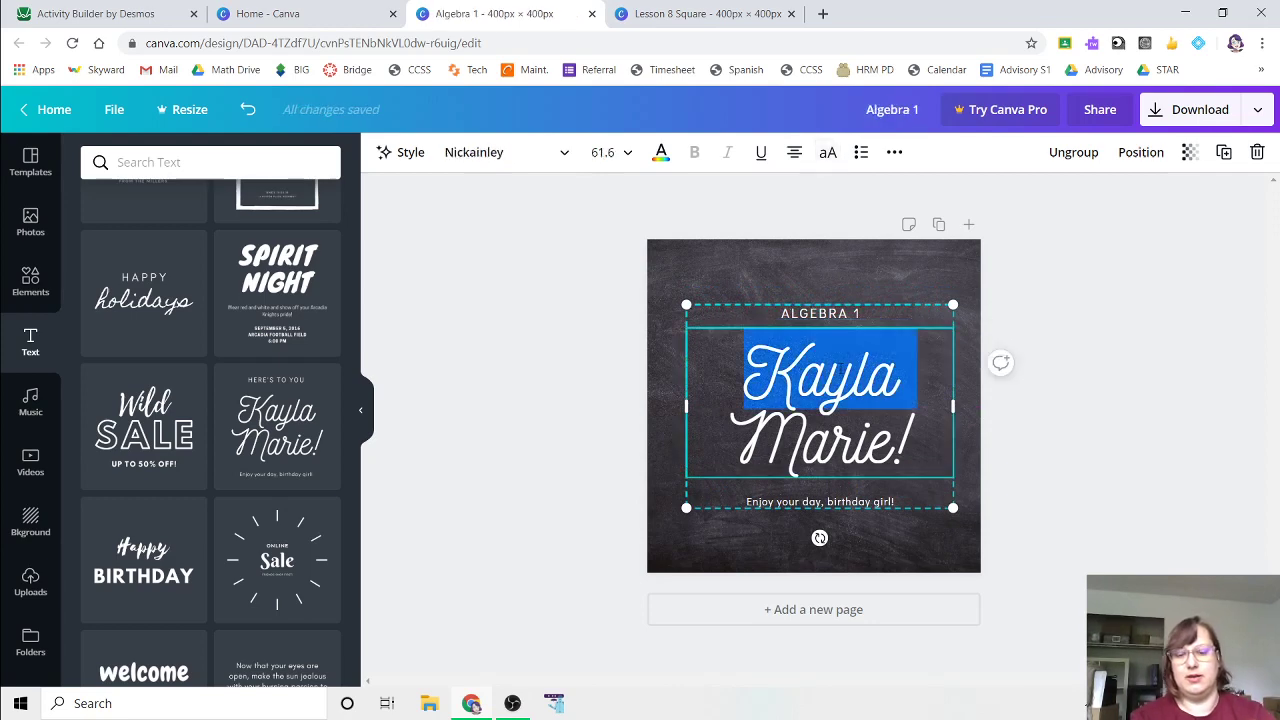
pyautogui.press('BackSpace')
pyautogui.doubleClick(841, 367)
pyautogui.write('Culu')
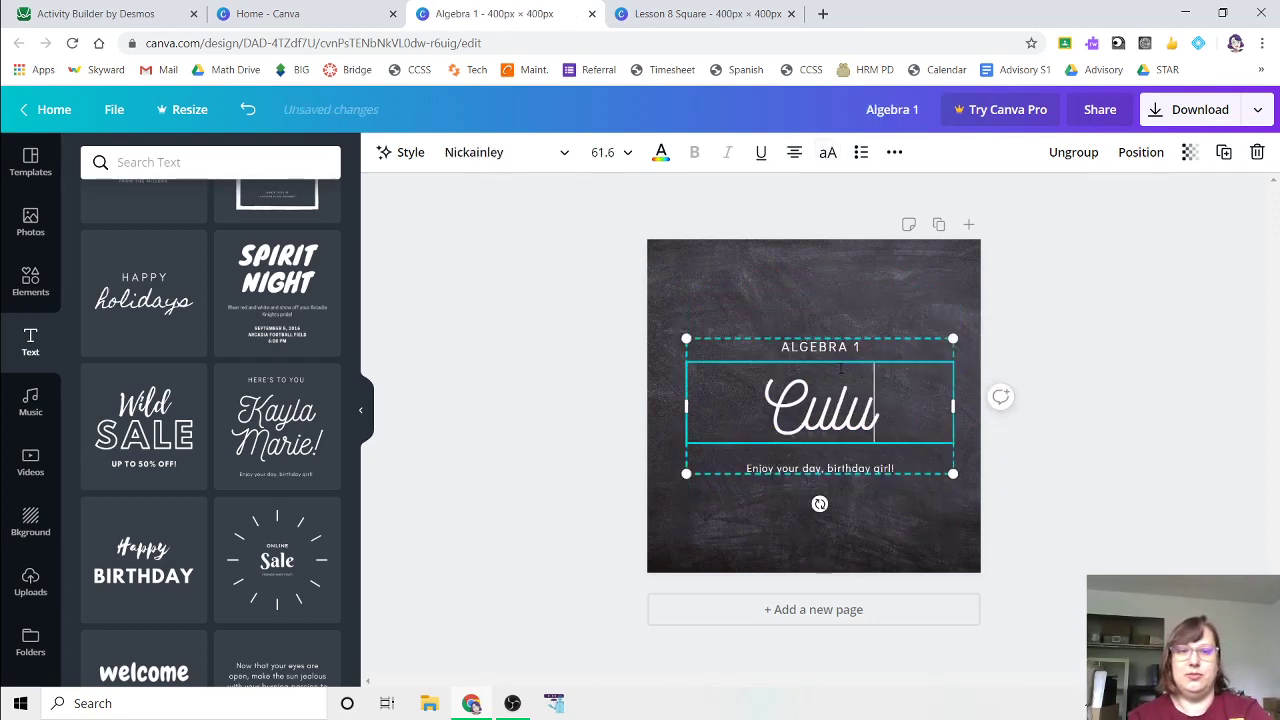
pyautogui.press('BackSpace')
pyautogui.press('BackSpace')
pyautogui.write('mulative')
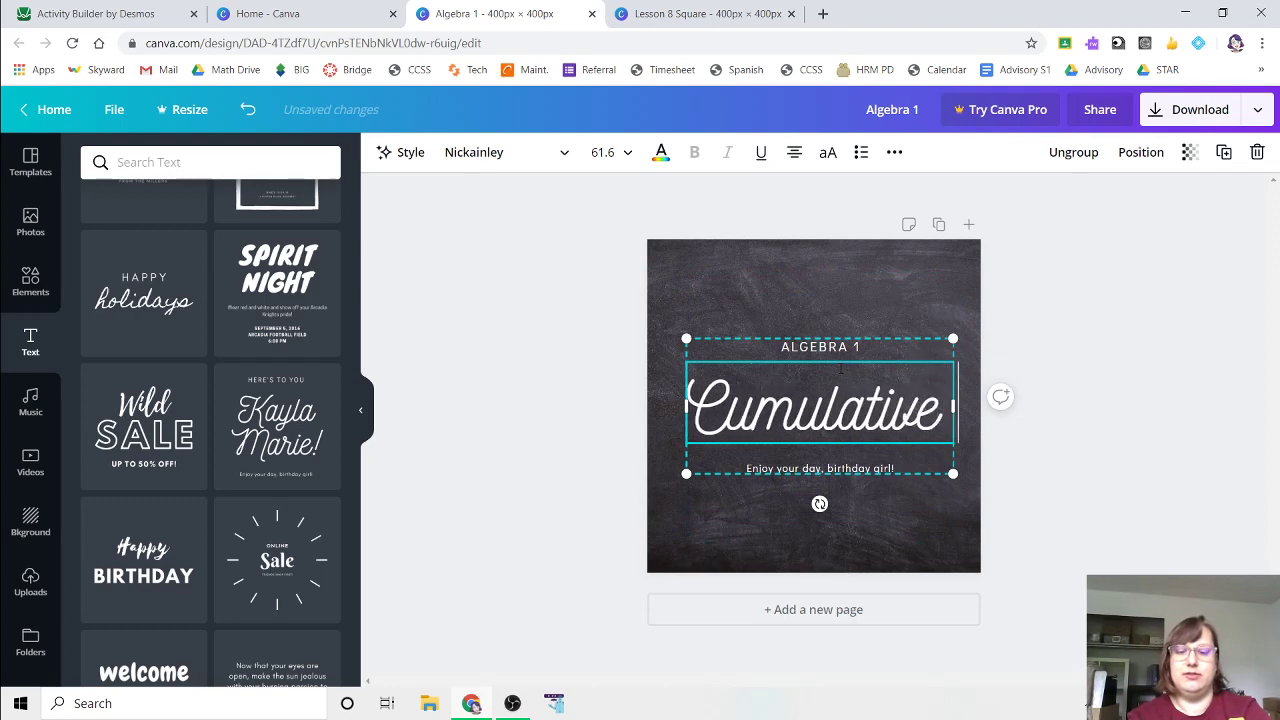
pyautogui.write(' Re iews')
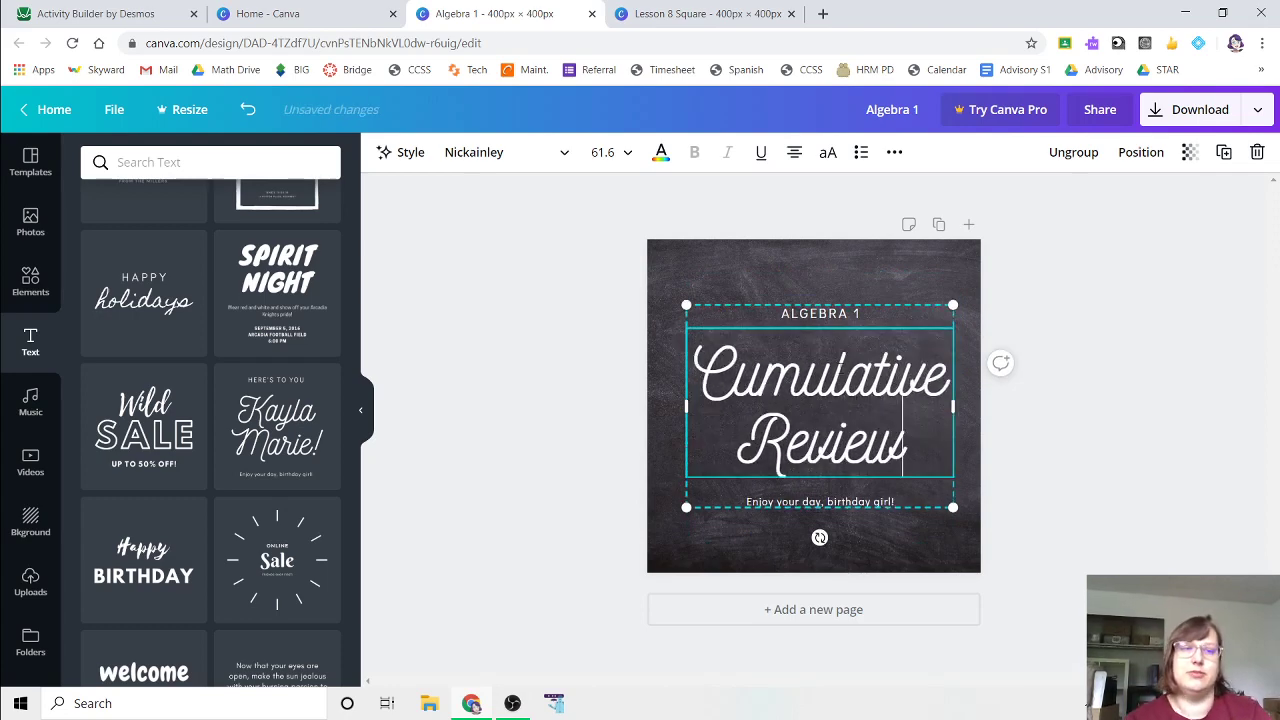
# - Replace the small line below the heading with "Units 1 to 8"
pyautogui.click(849, 503)
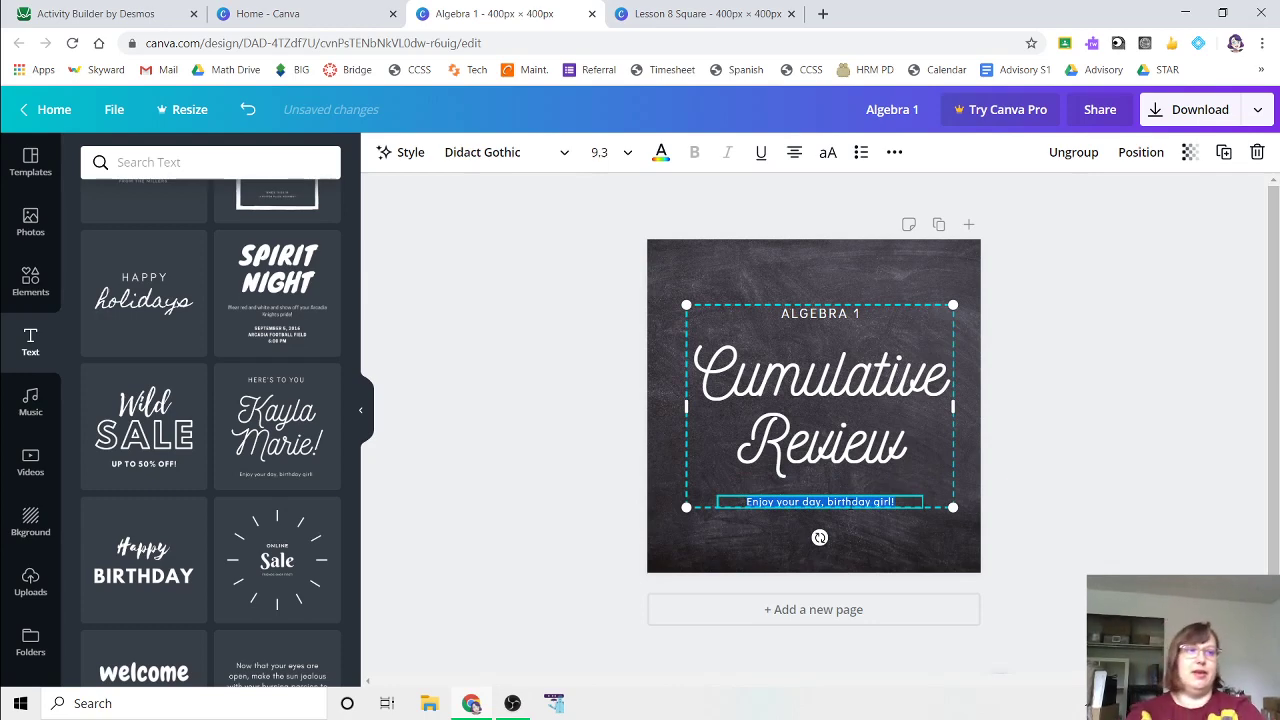
pyautogui.write('C')
pyautogui.write('U')
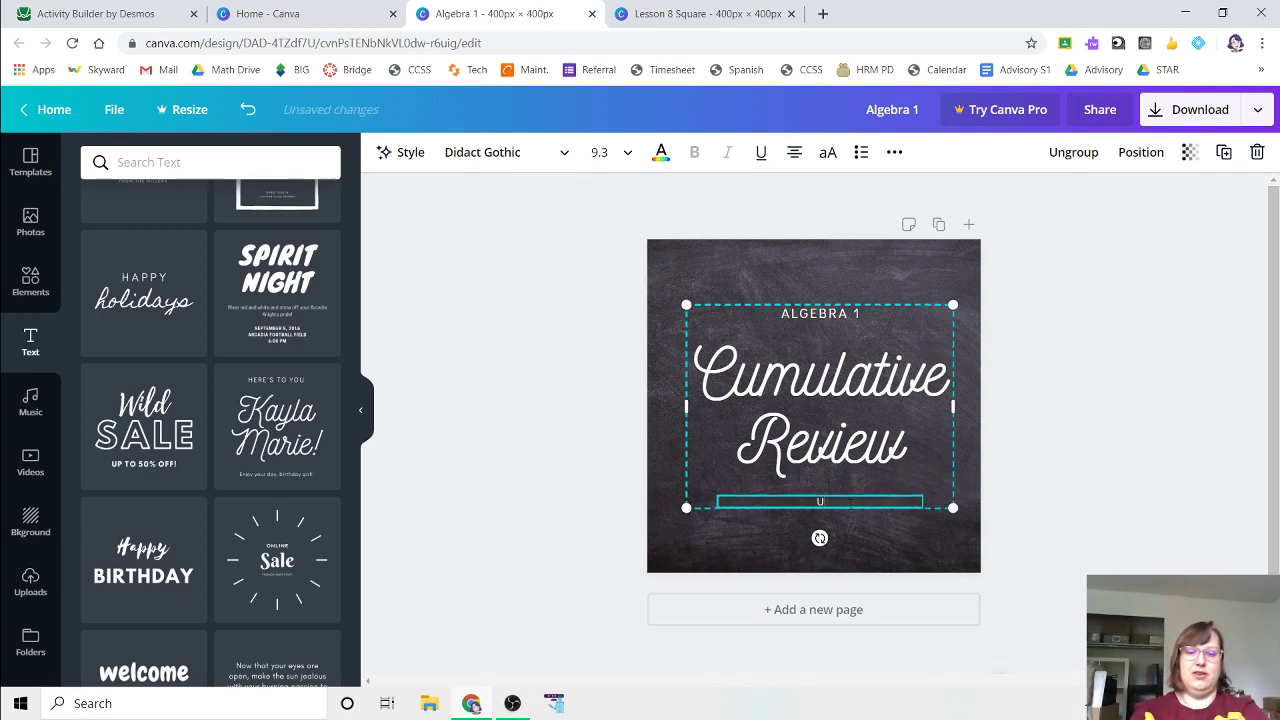
pyautogui.write('nits 1 to 8')
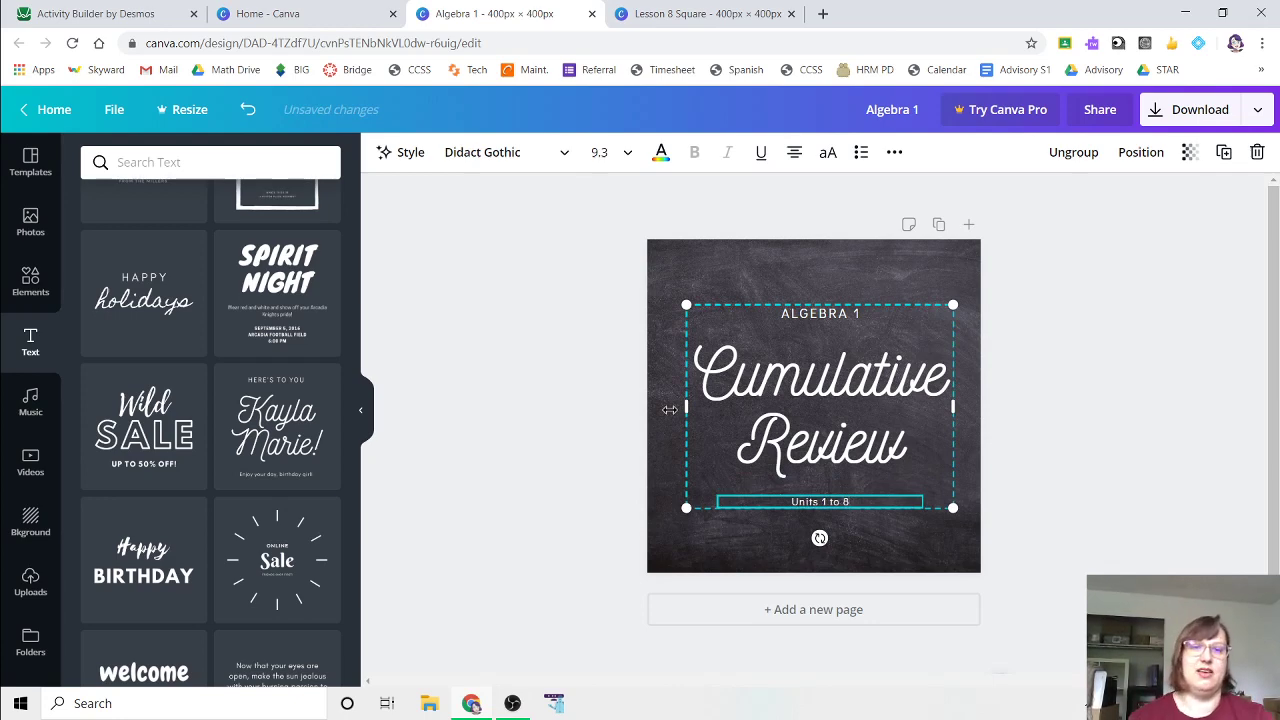
# - Enlarge the text group to span the page's full width and centre it on the chalkboard
pyautogui.click(608, 277)
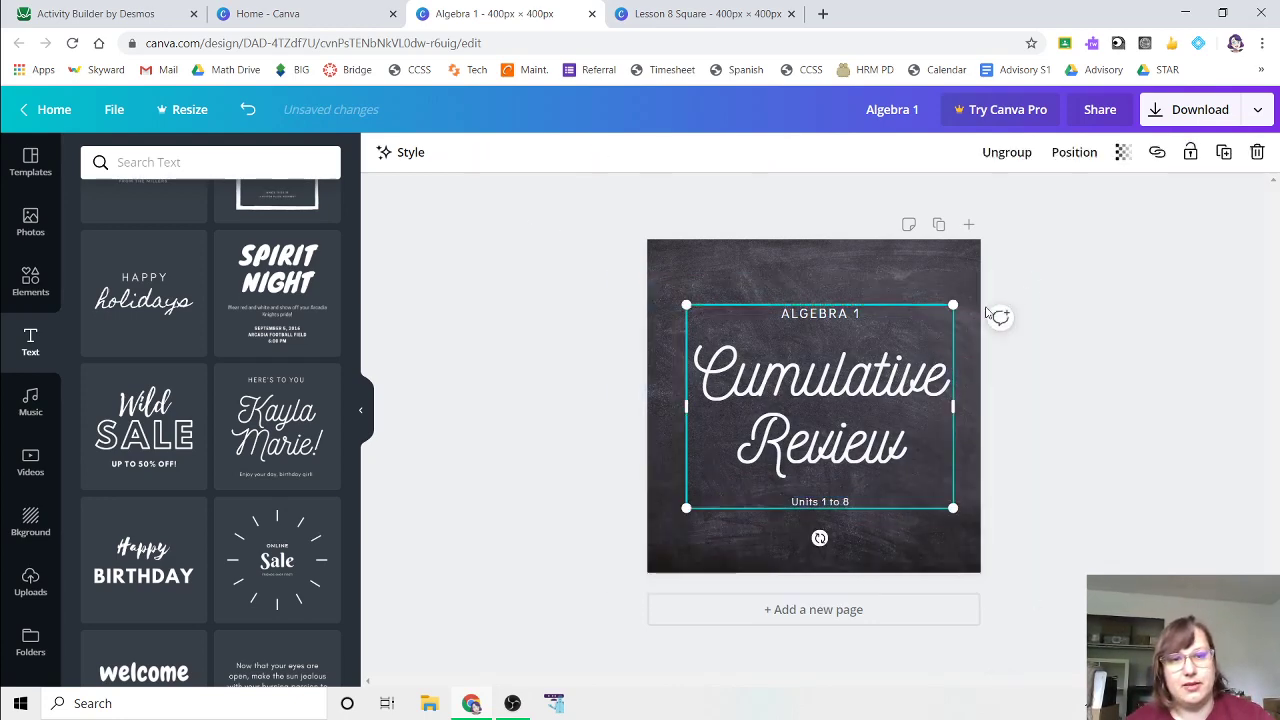
pyautogui.moveTo(953, 305); pyautogui.dragTo(997, 229)
pyautogui.moveTo(840, 347); pyautogui.dragTo(801, 374)
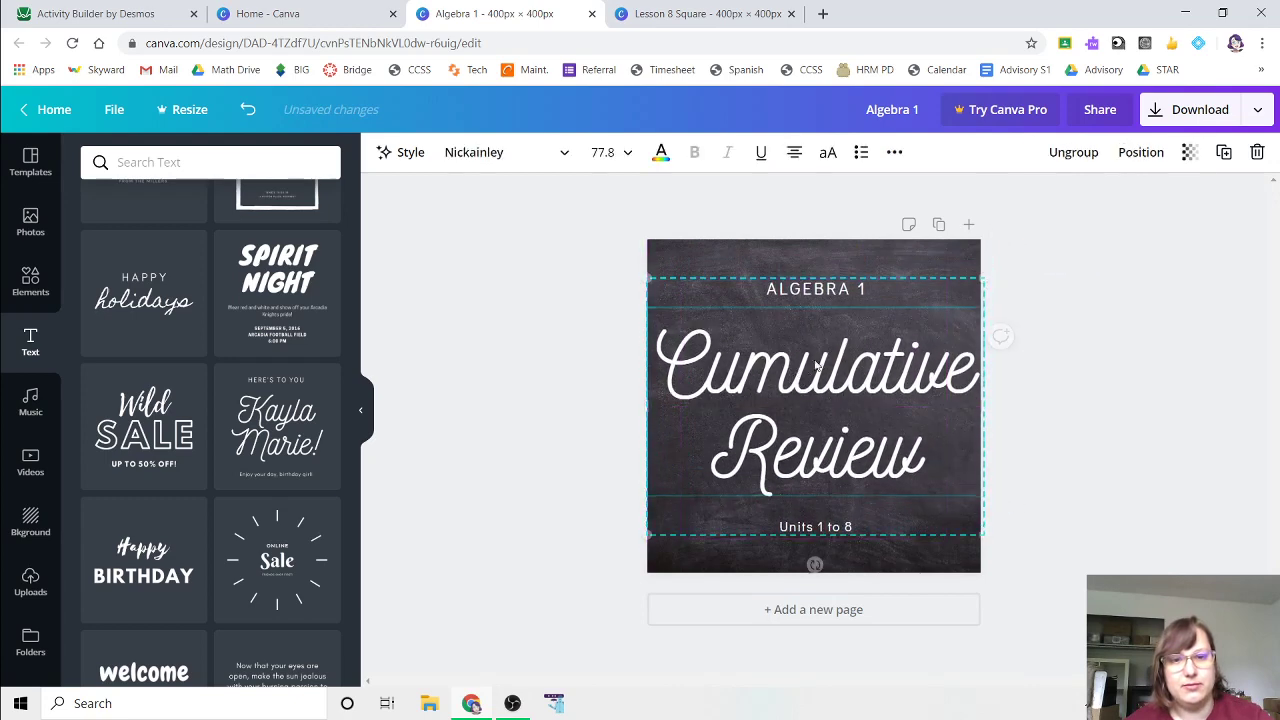
# - Search the fonts for "chalk", try Allura on the "Cumulative Review" heading, and set its font to Brusher
pyautogui.doubleClick(801, 374)
pyautogui.click(485, 155)
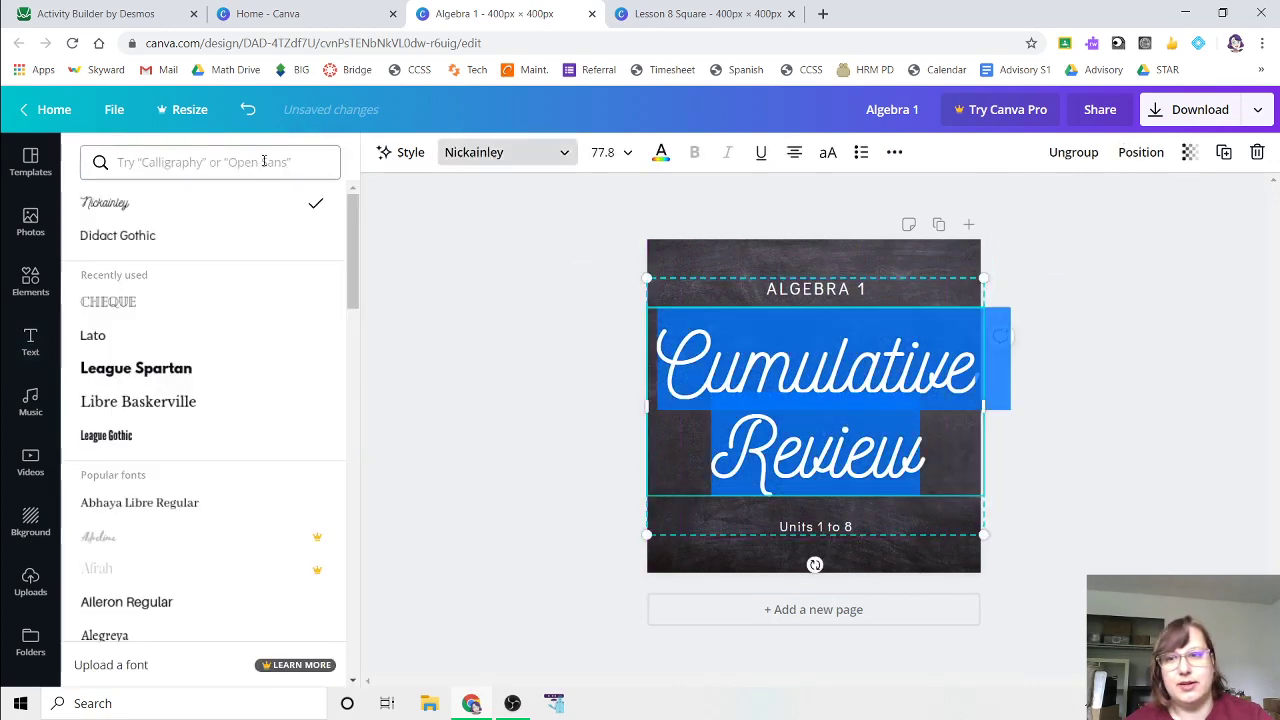
pyautogui.click(260, 160)
pyautogui.write('chalk')
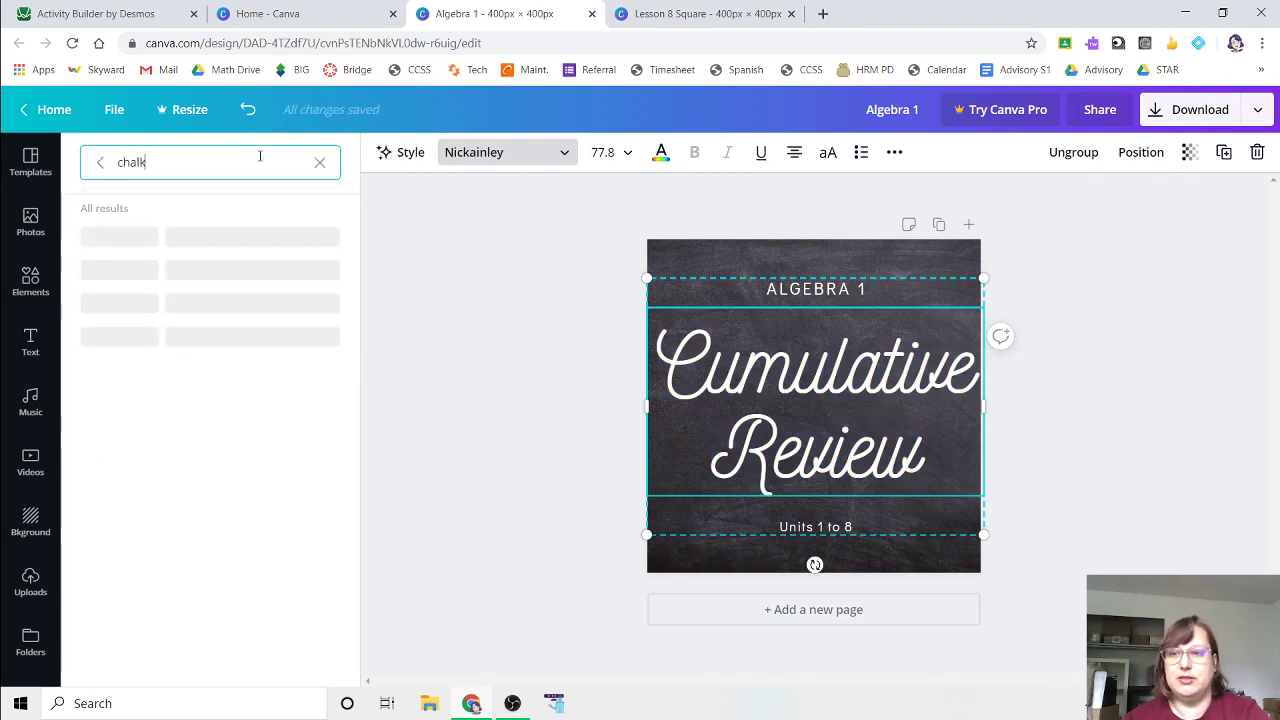
pyautogui.click(118, 310)
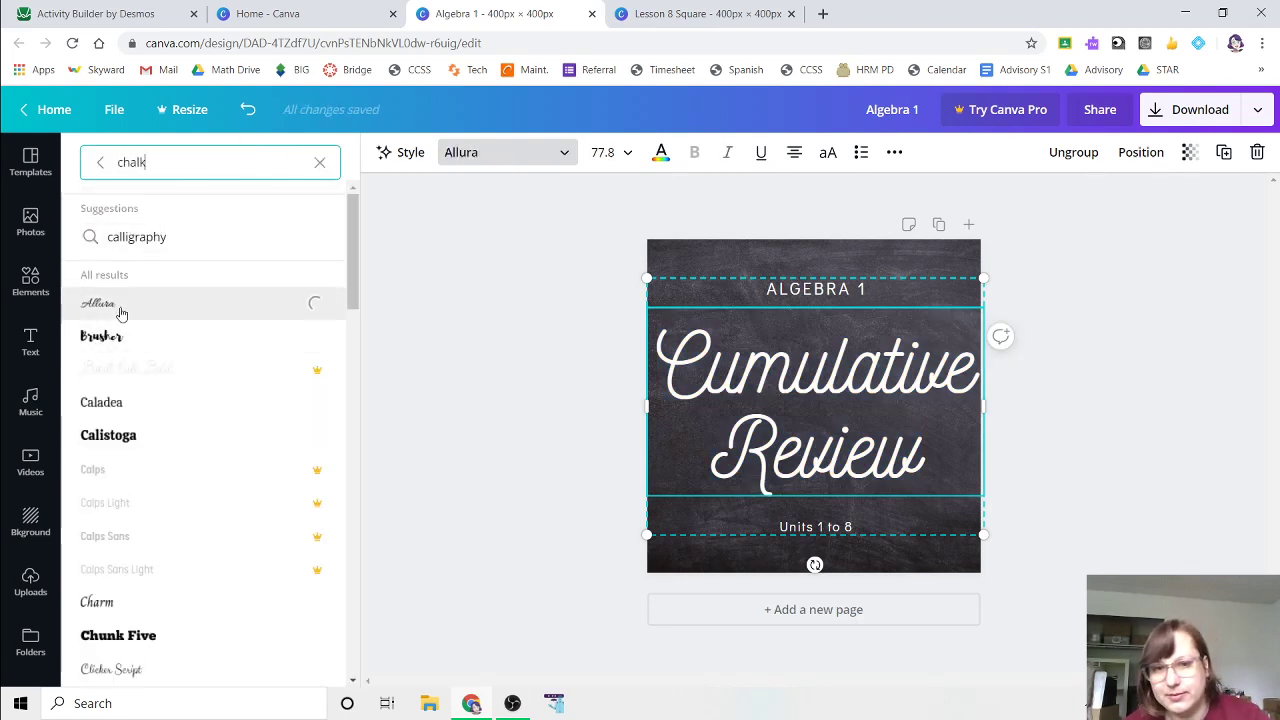
pyautogui.click(116, 341)
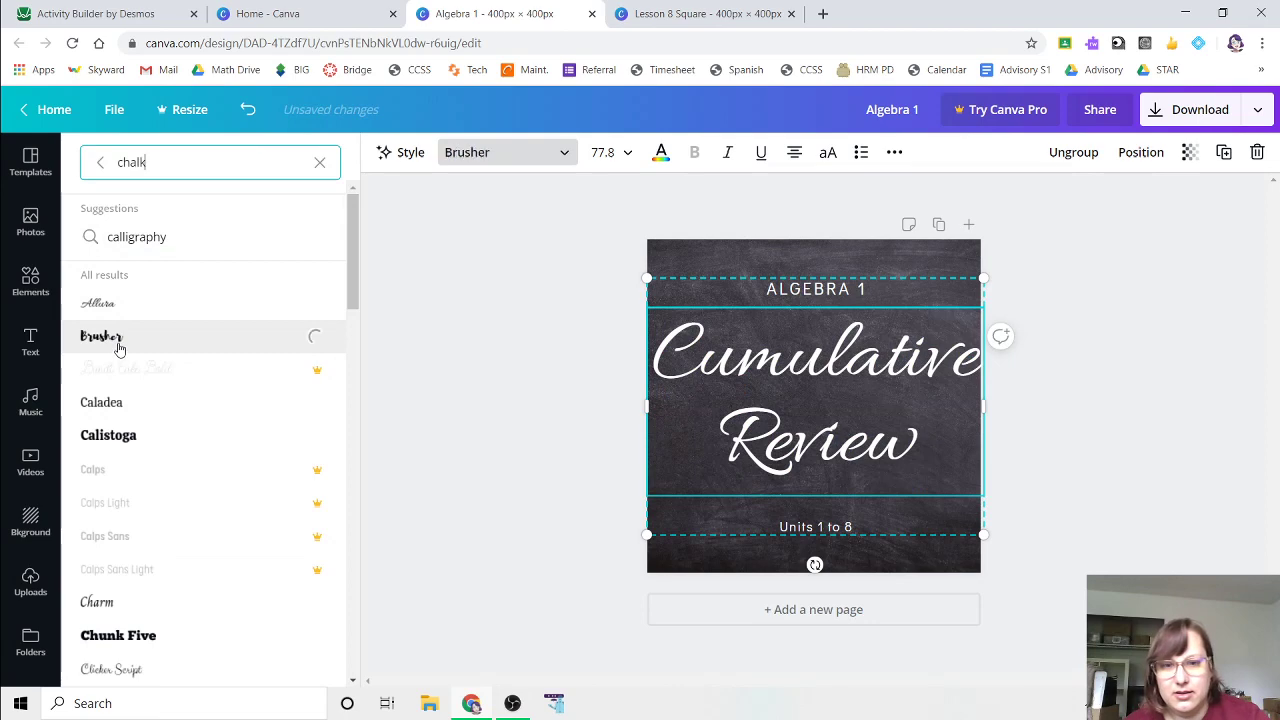
# - Set the "Cumulative Review" heading's font size to 64 and deselect the text
pyautogui.click(604, 152)
pyautogui.scroll(-5, 632, 460)
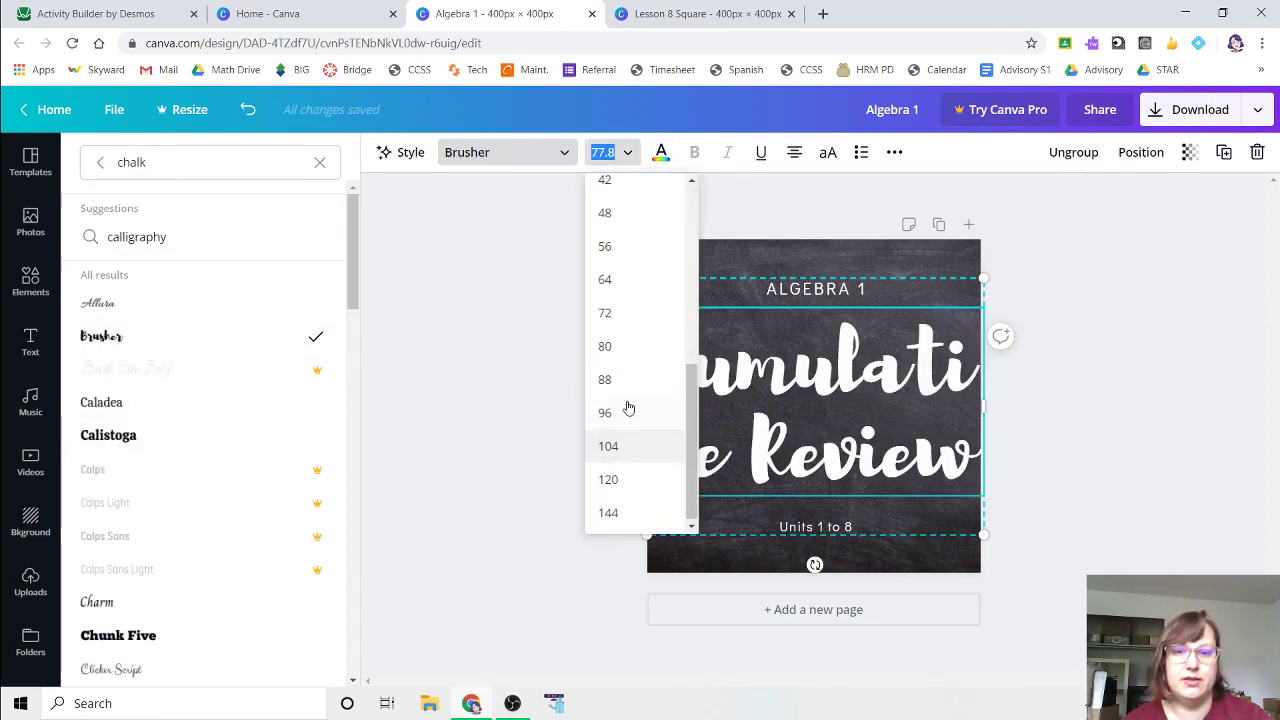
pyautogui.click(628, 274)
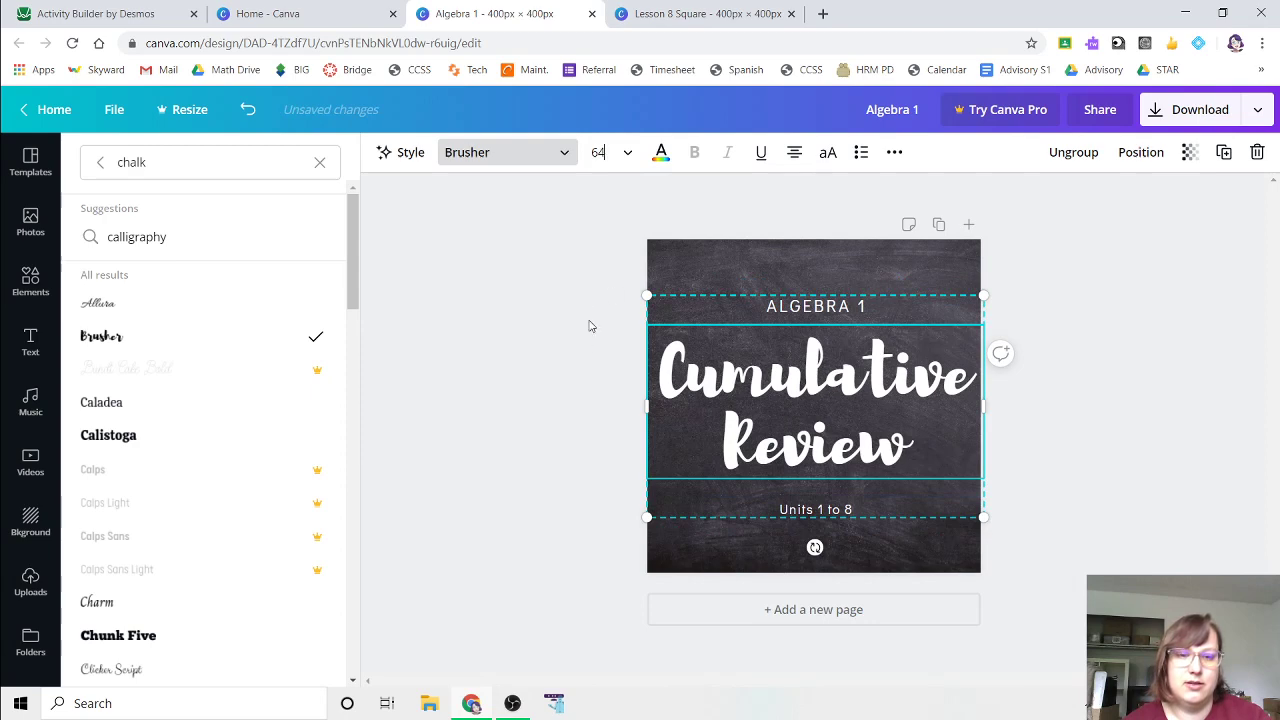
pyautogui.click(590, 326)
pyautogui.click(1191, 425)
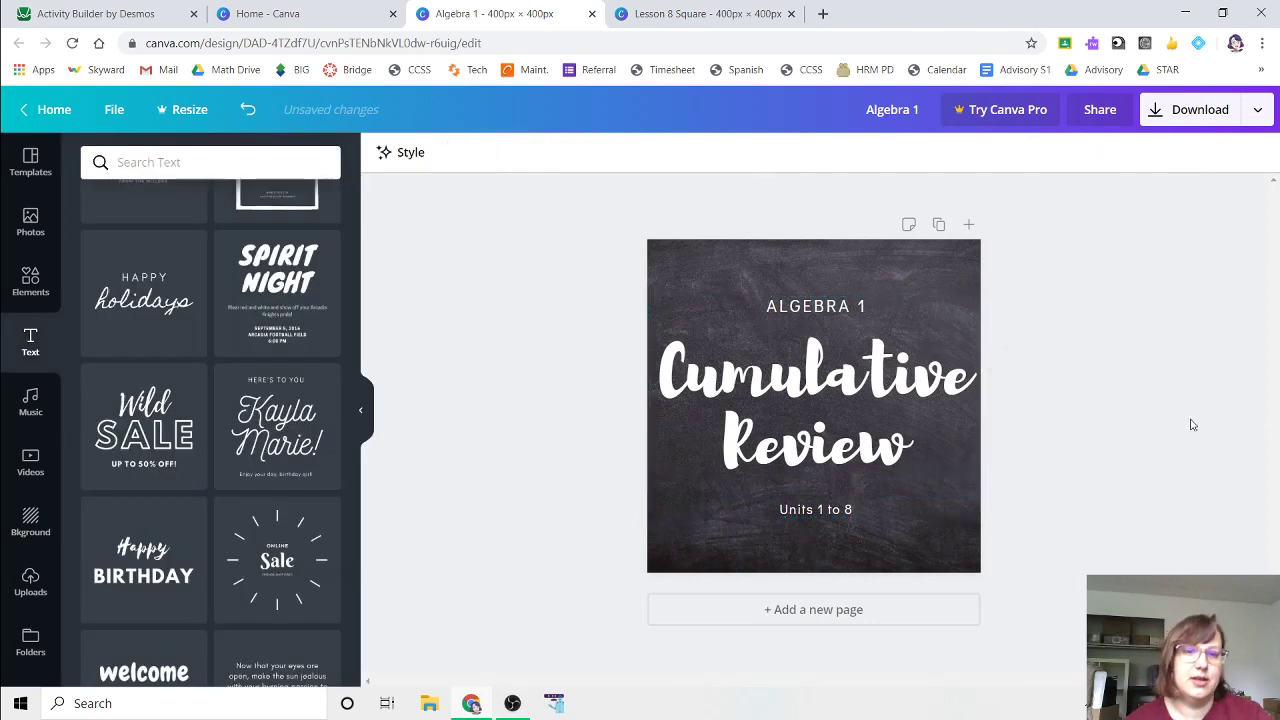
# - Download the cover design as a PNG, switch to Desmos Activity Builder and replace the activity's cover image with Algebra 1.png
pyautogui.click(1215, 109)
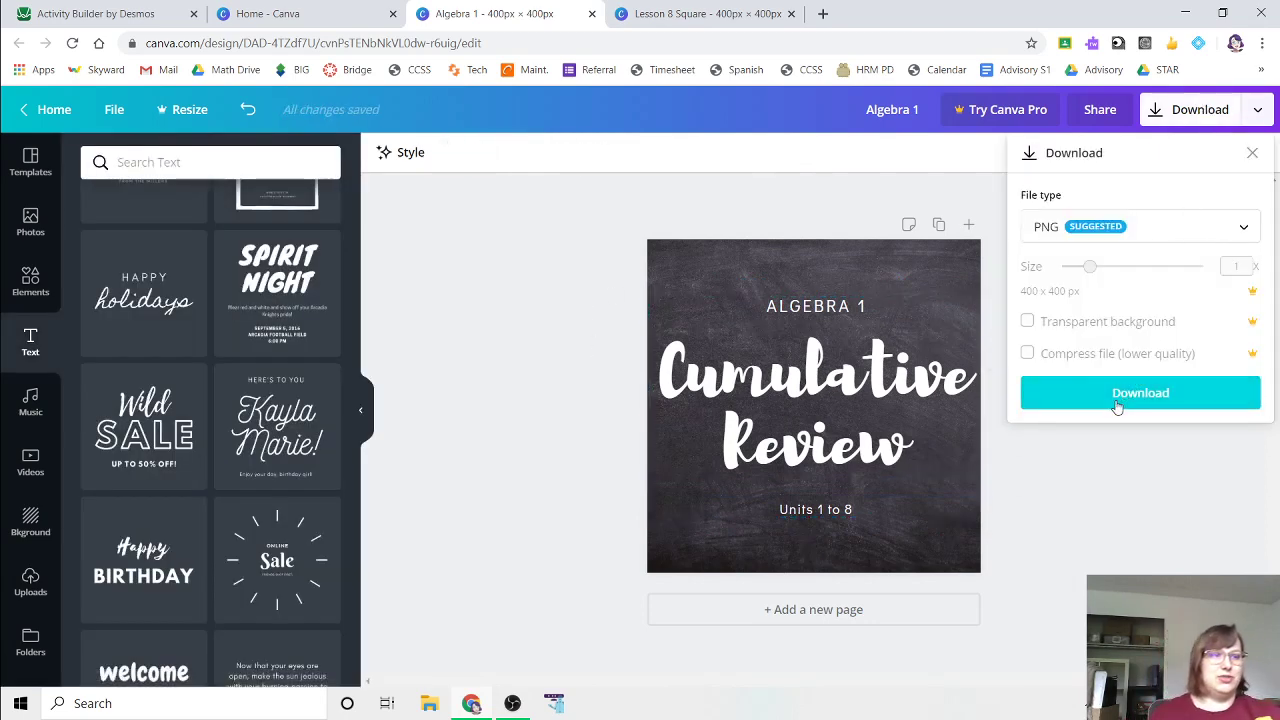
pyautogui.click(1117, 400)
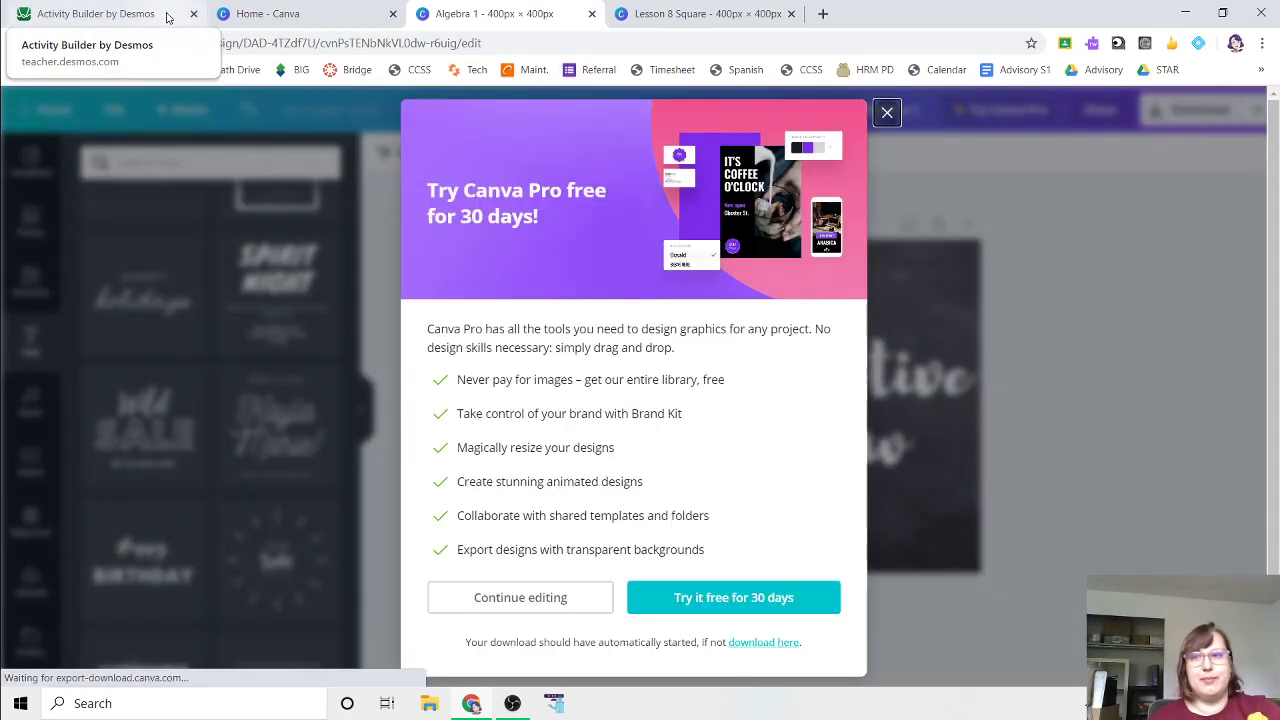
pyautogui.click(168, 16)
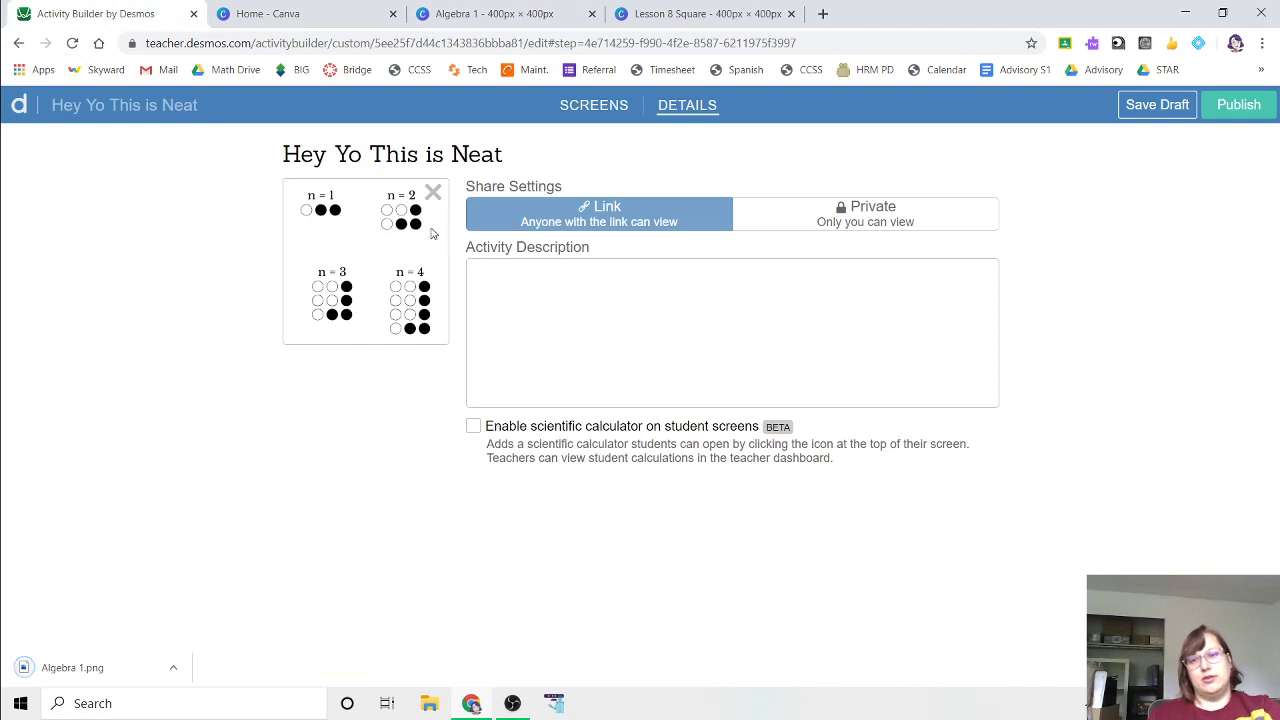
pyautogui.click(433, 192)
pyautogui.moveTo(62, 672); pyautogui.dragTo(309, 257)
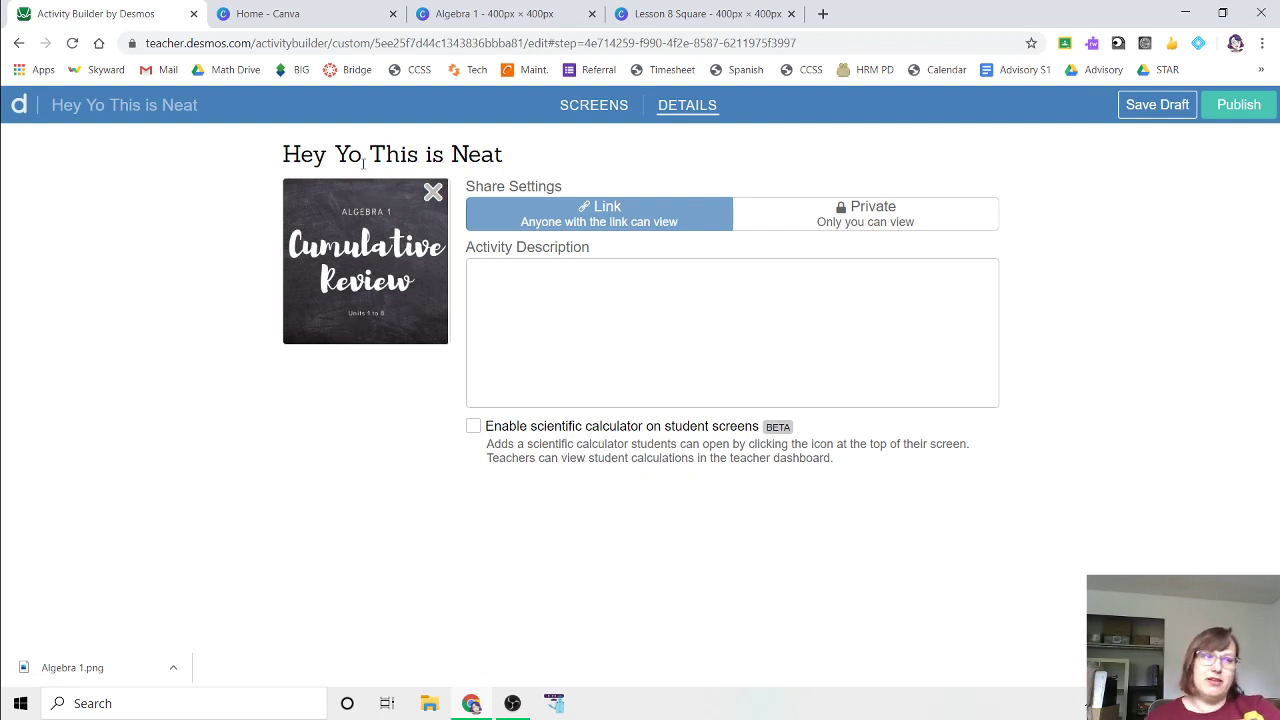
# - Enter the activity description "Algebra 1 students practice words to expressions and graphing quadratics (but actually, this was a test run on the corvid courses channel."
pyautogui.click(674, 316)
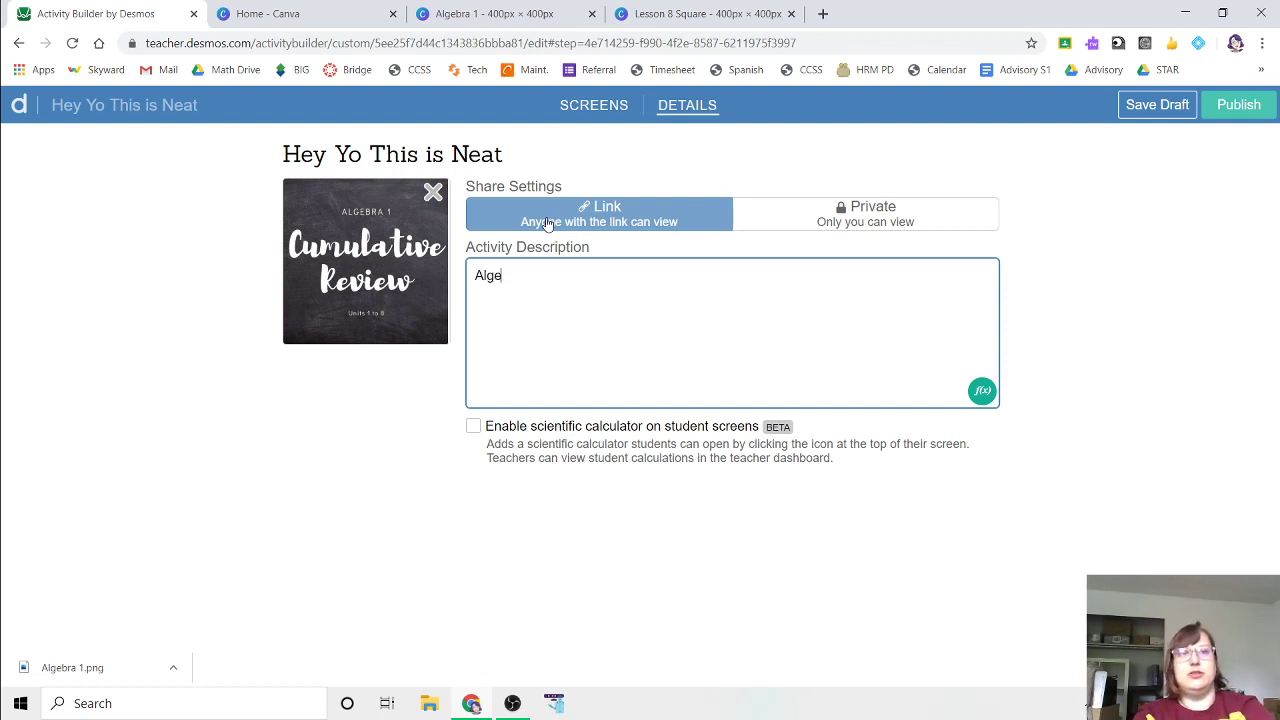
pyautogui.write('Algebra 1 students practice words to')
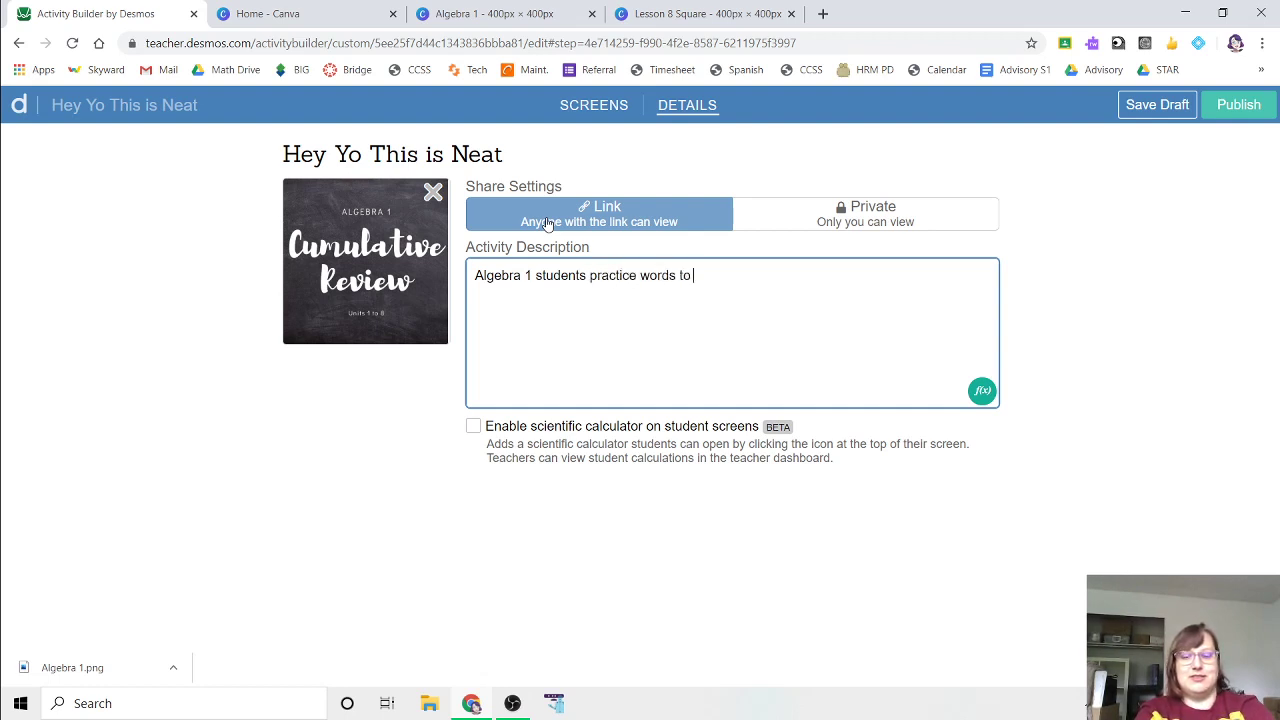
pyautogui.write('expressions an')
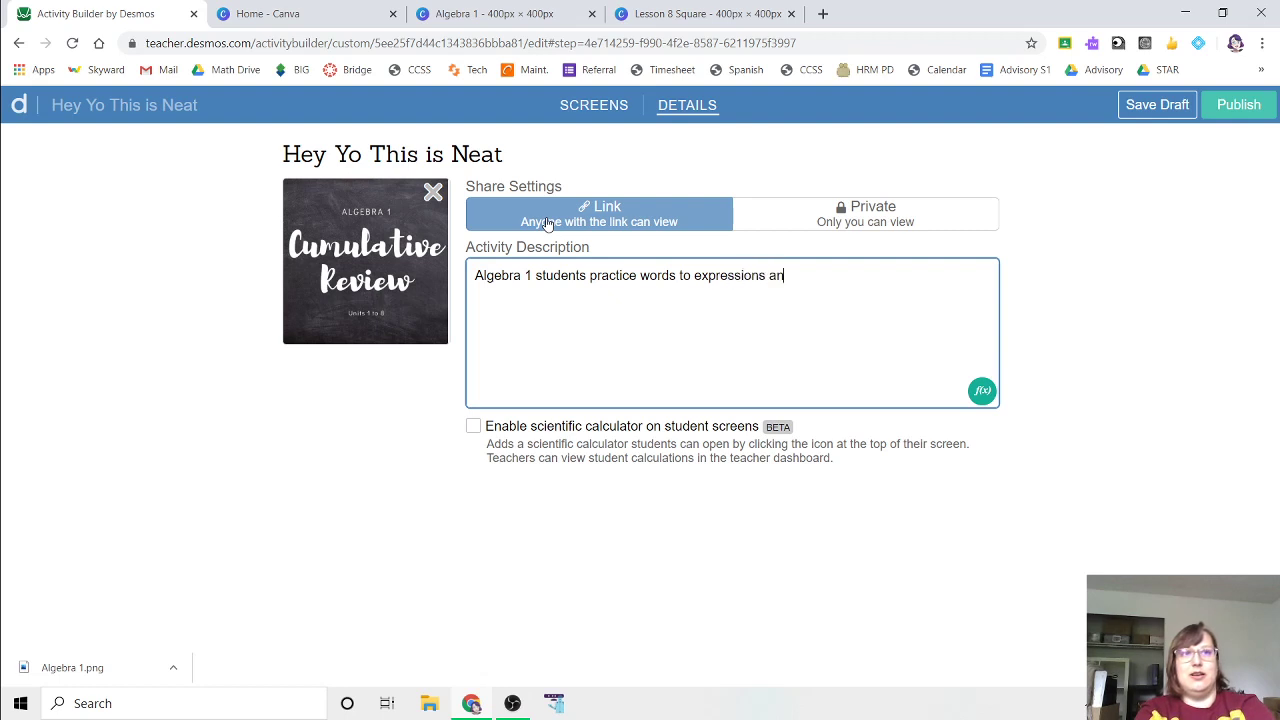
pyautogui.write('d graph ing ')
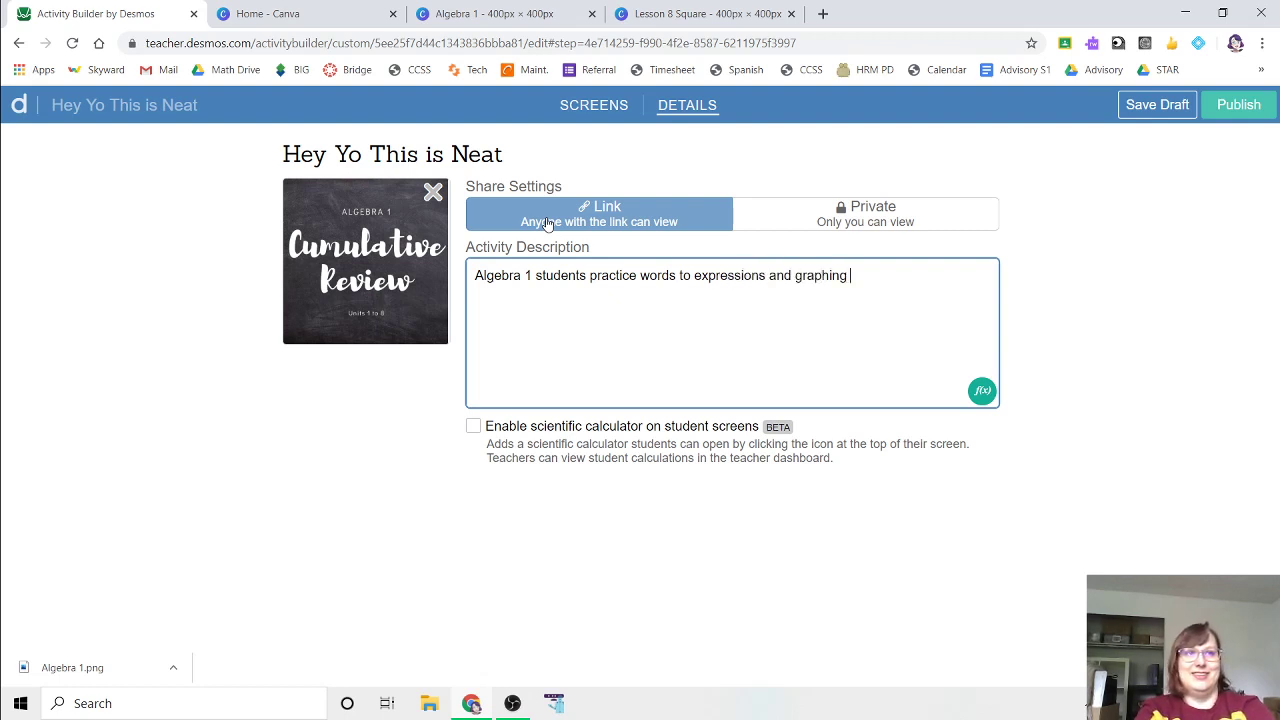
pyautogui.write('quadratics')
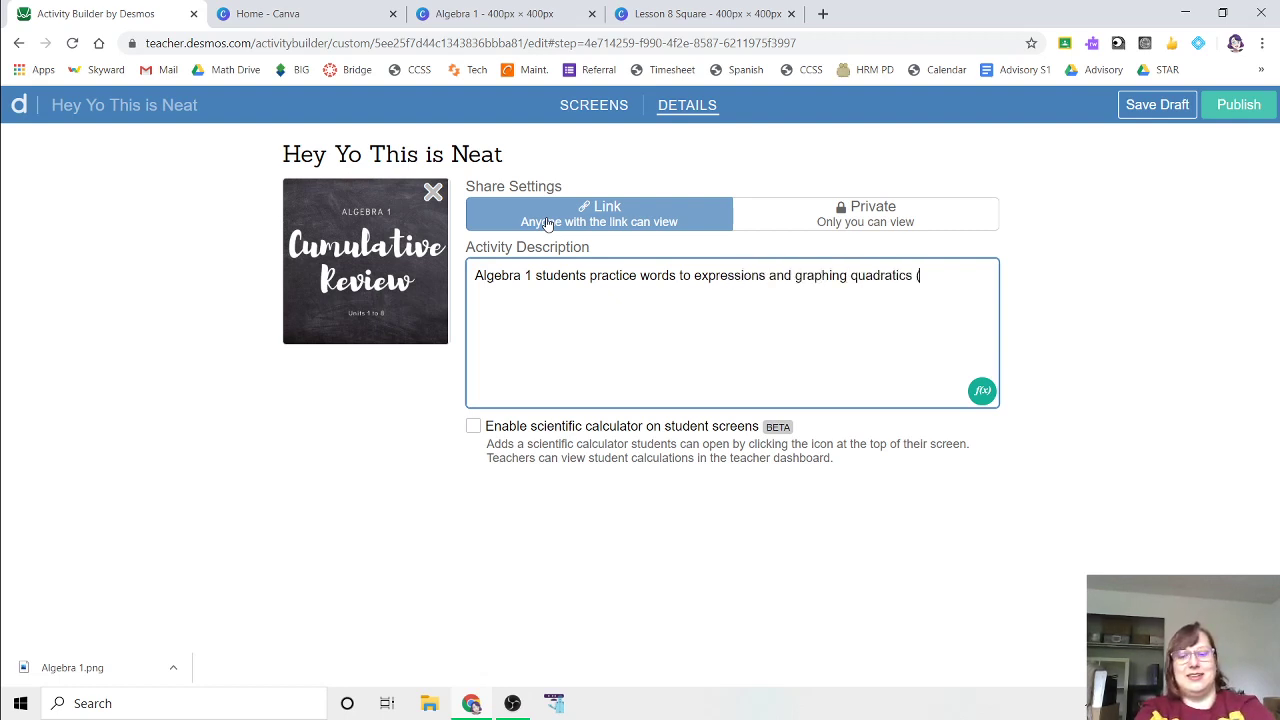
pyautogui.write(' (but actually')
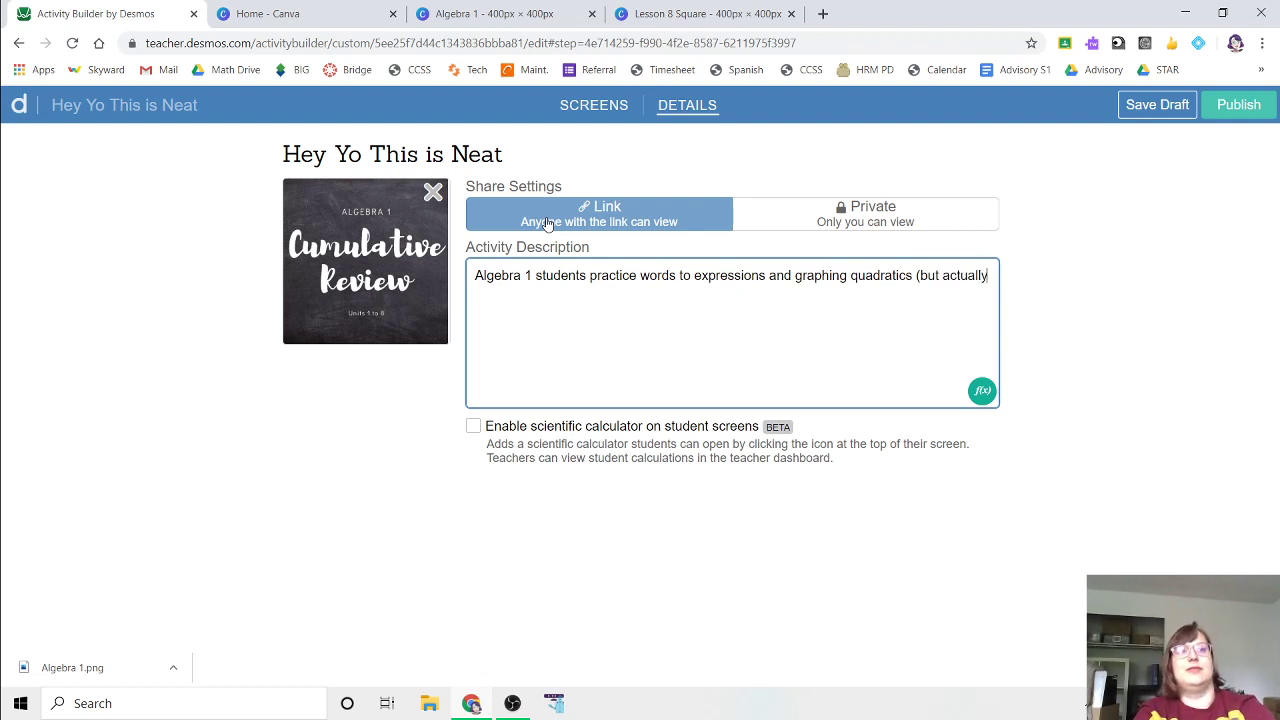
pyautogui.write(', this was a test run on corvid')
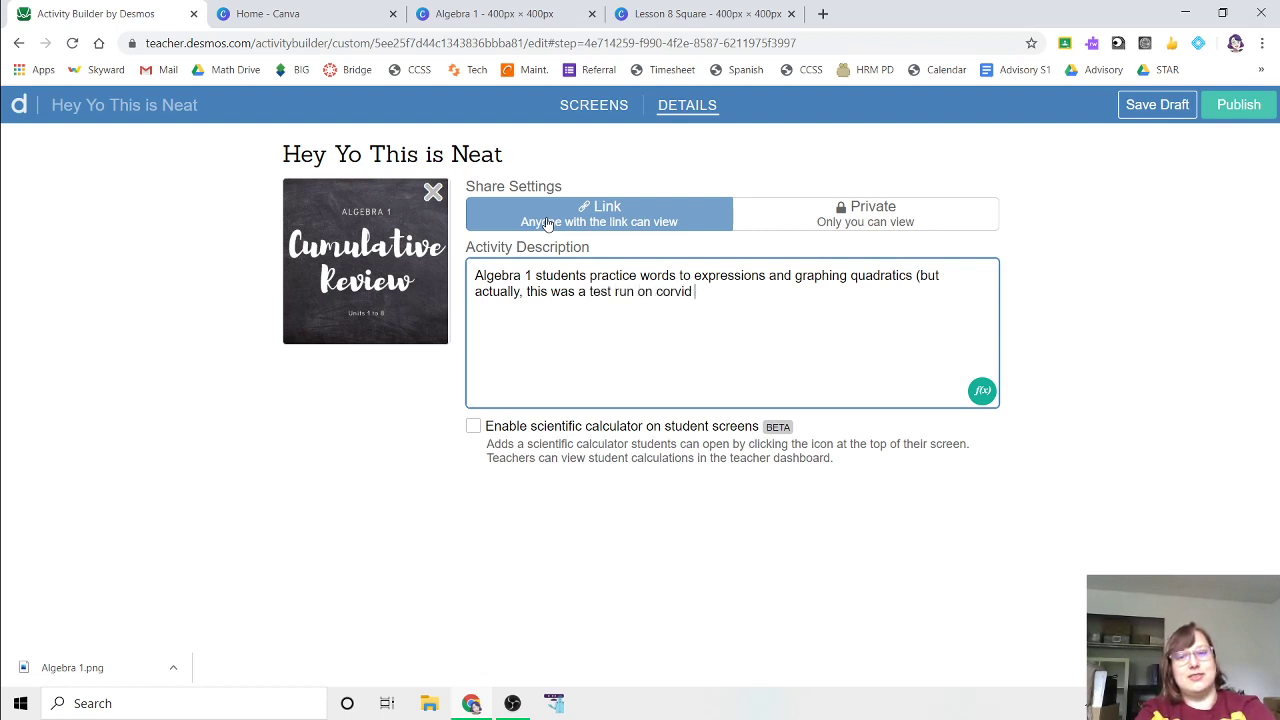
pyautogui.write('courses c')
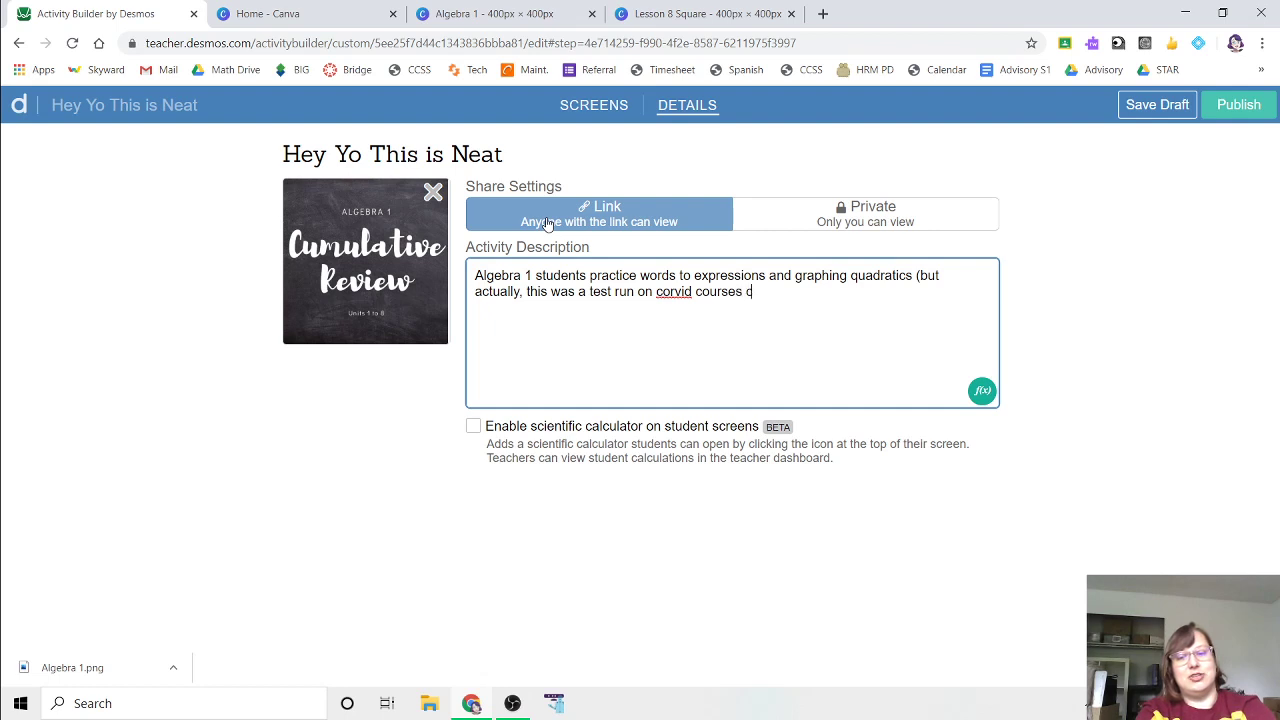
pyautogui.write('hannel. ')
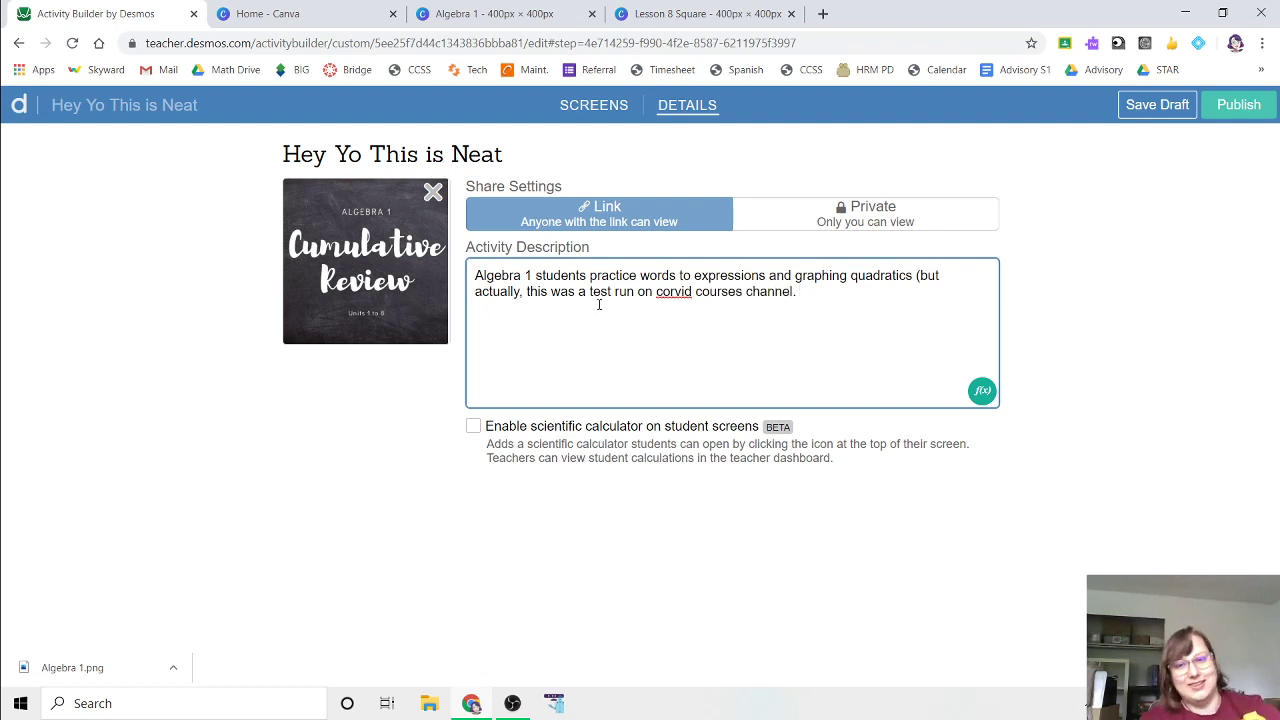
pyautogui.write('the')
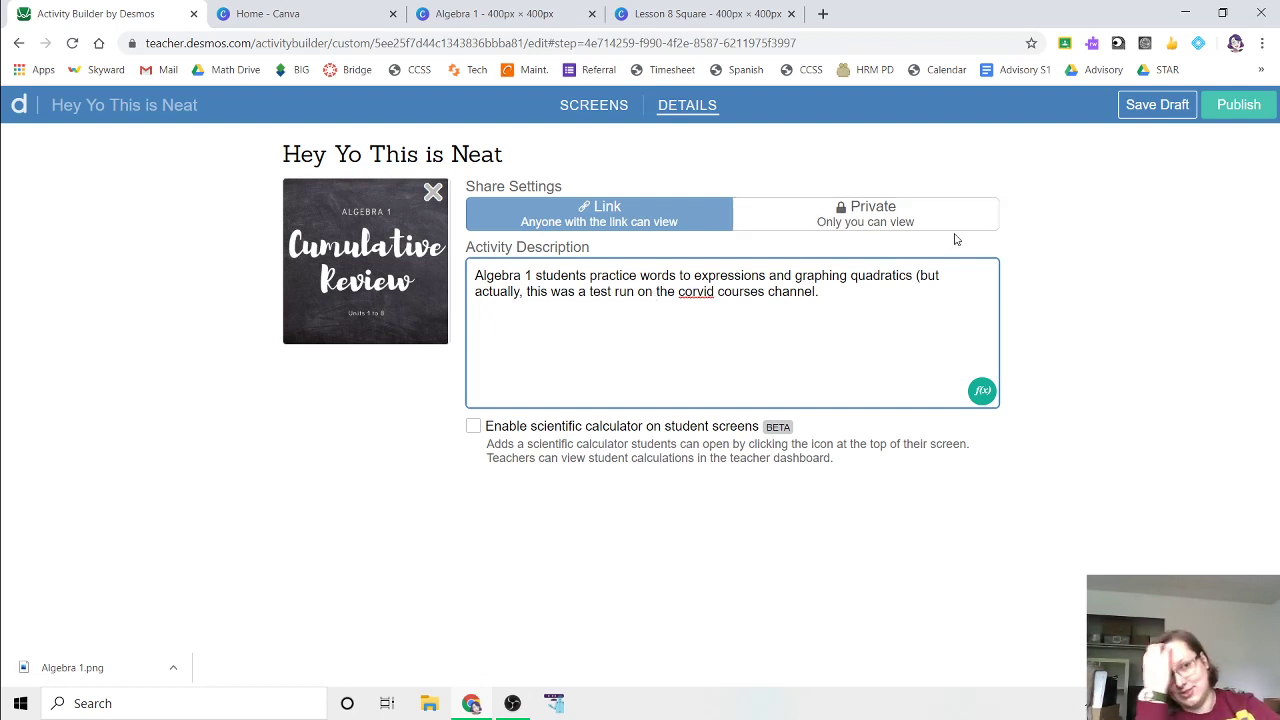
pyautogui.click(990, 397)
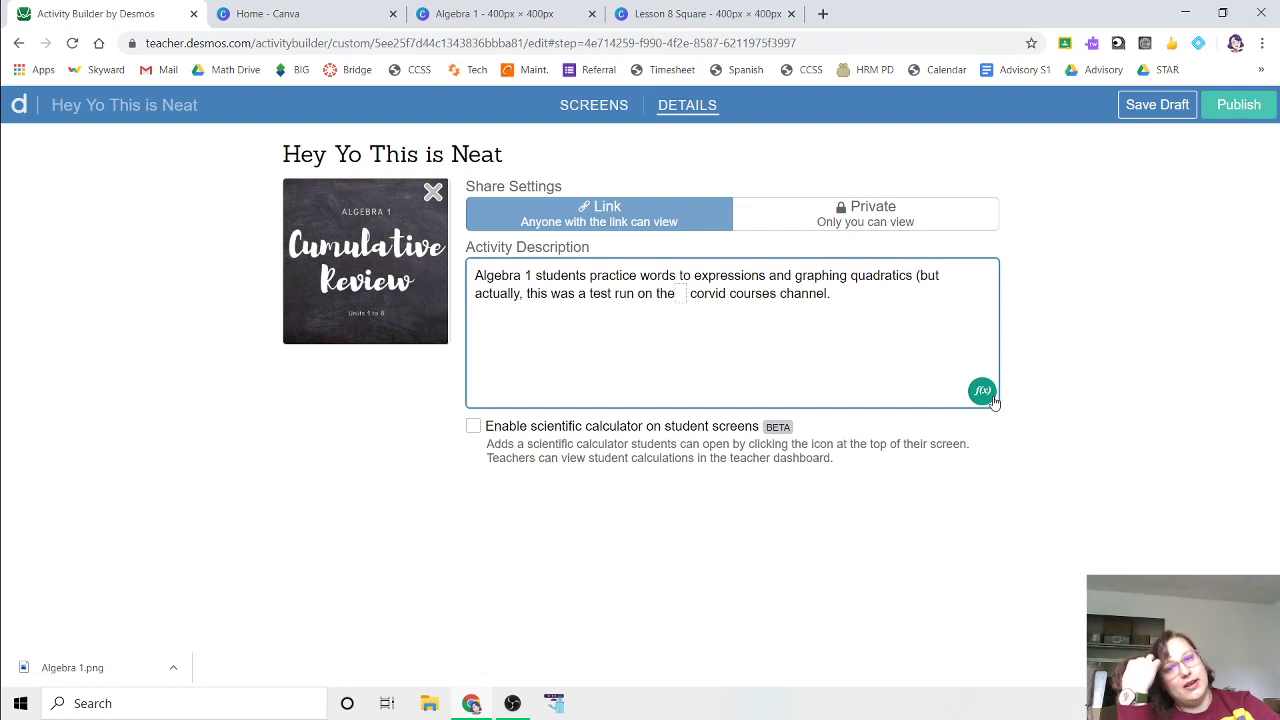
pyautogui.press('BackSpace')
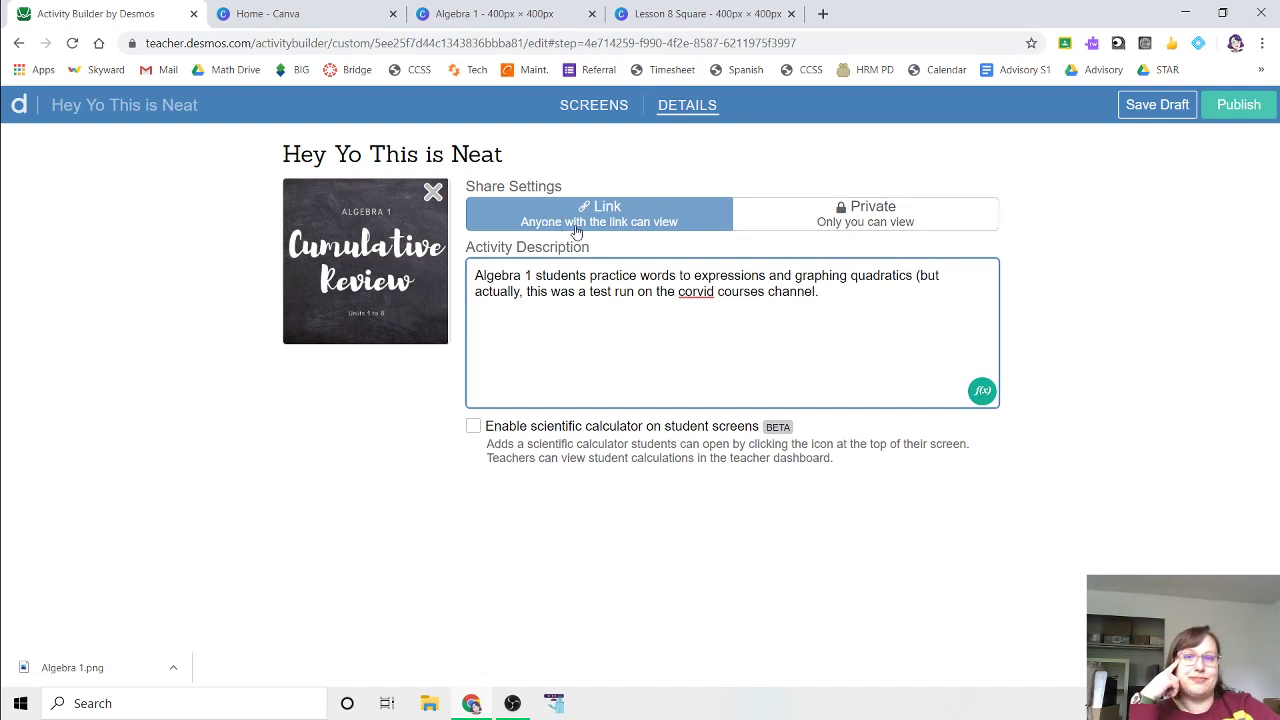
# - Search Google in a new tab for site: teacher.desmos.com "MARS" and look through the results
pyautogui.click(822, 14)
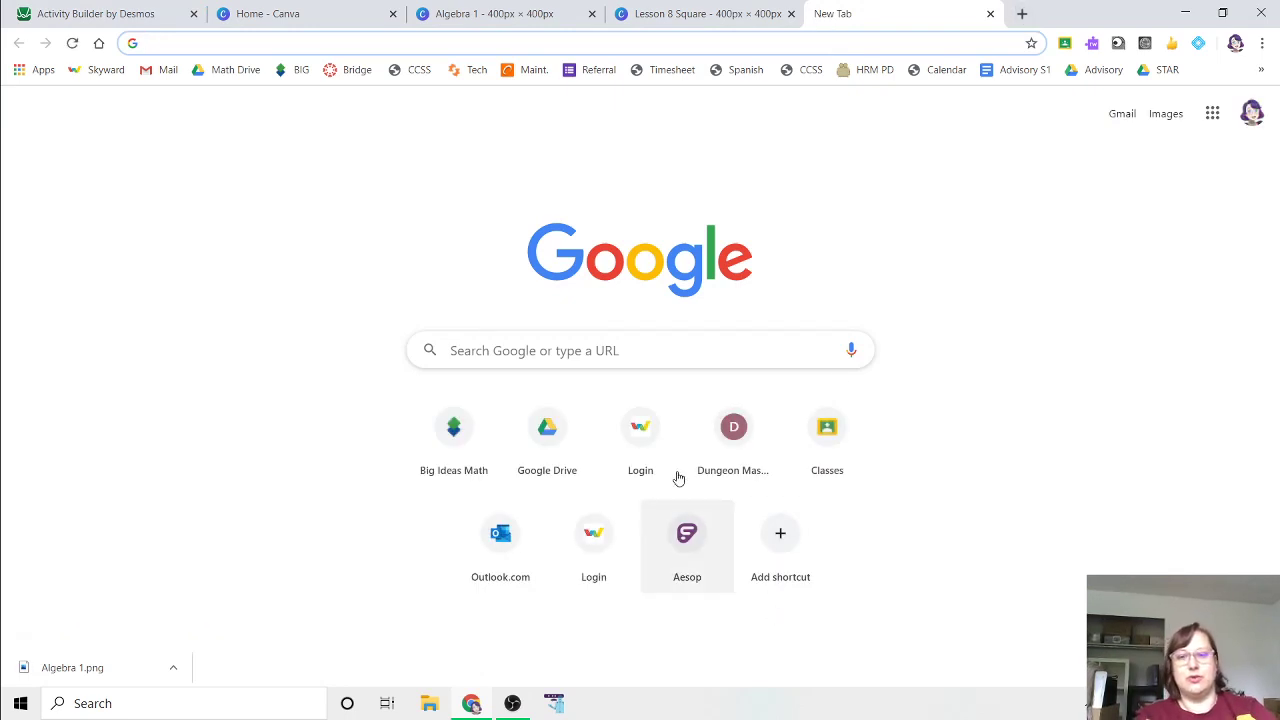
pyautogui.click(640, 361)
pyautogui.write('site:')
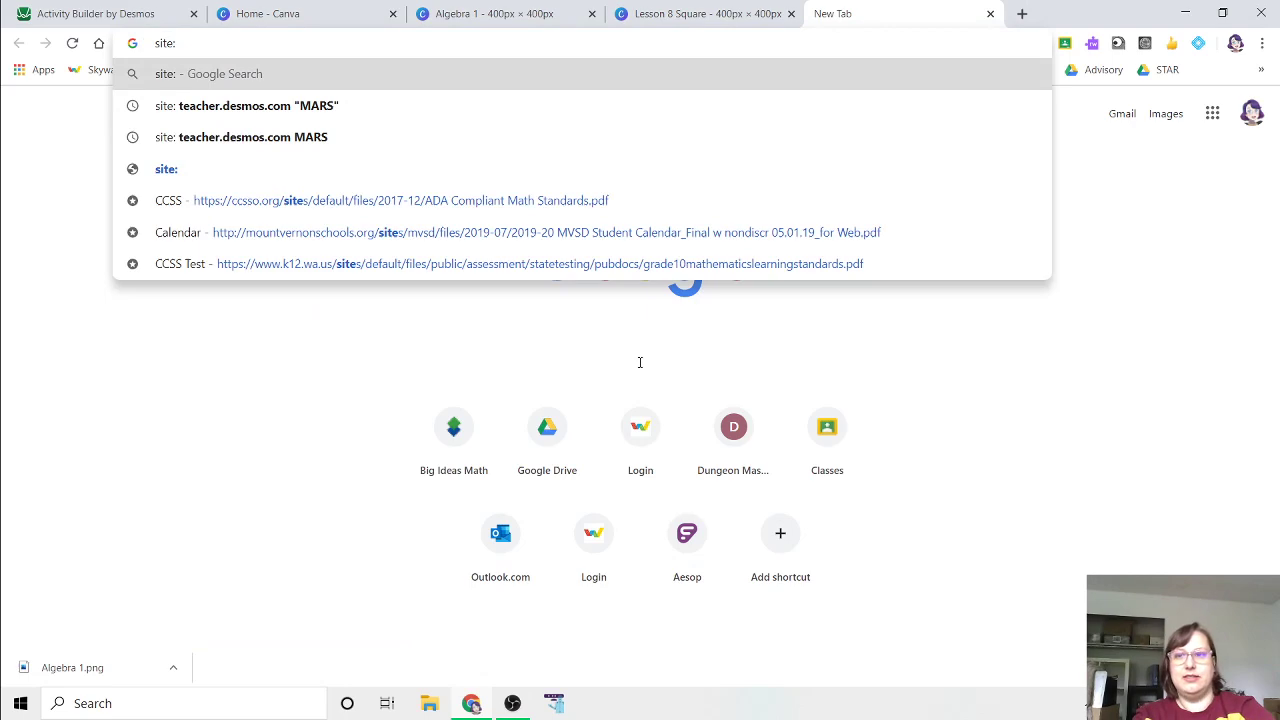
pyautogui.click(247, 105)
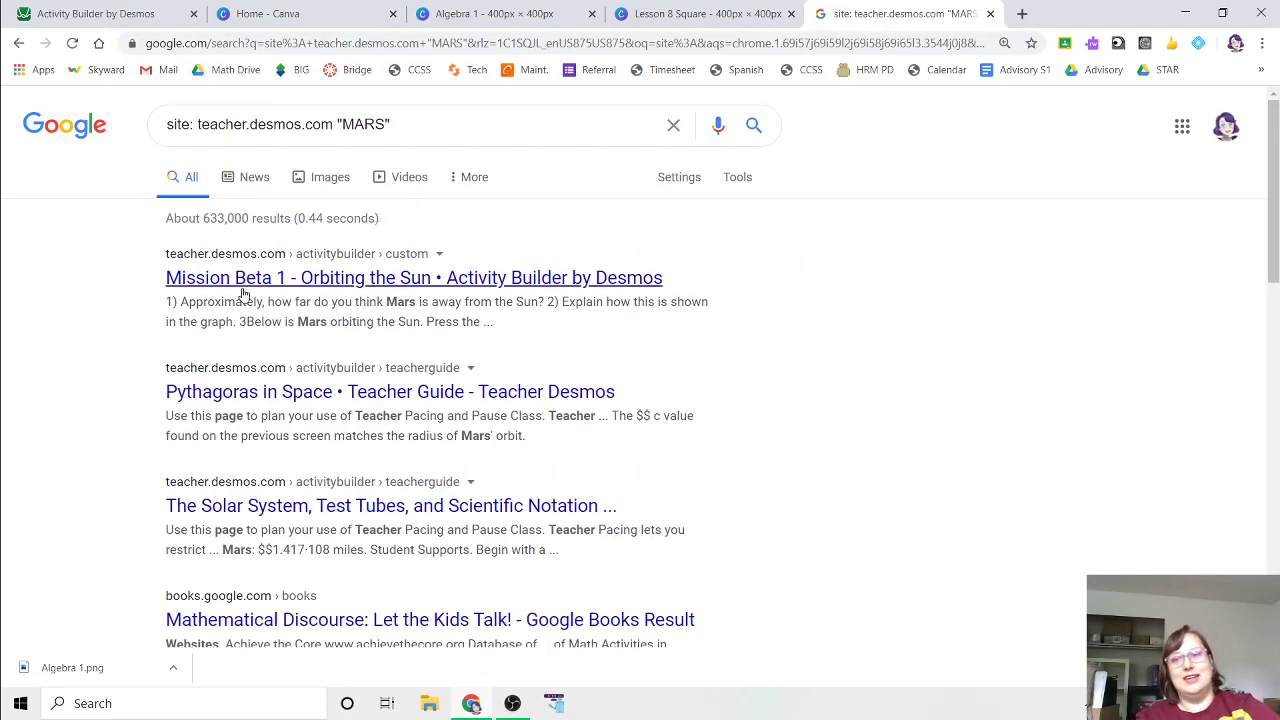
pyautogui.scroll(-1, 109, 275)
pyautogui.scroll(-1, 109, 275)
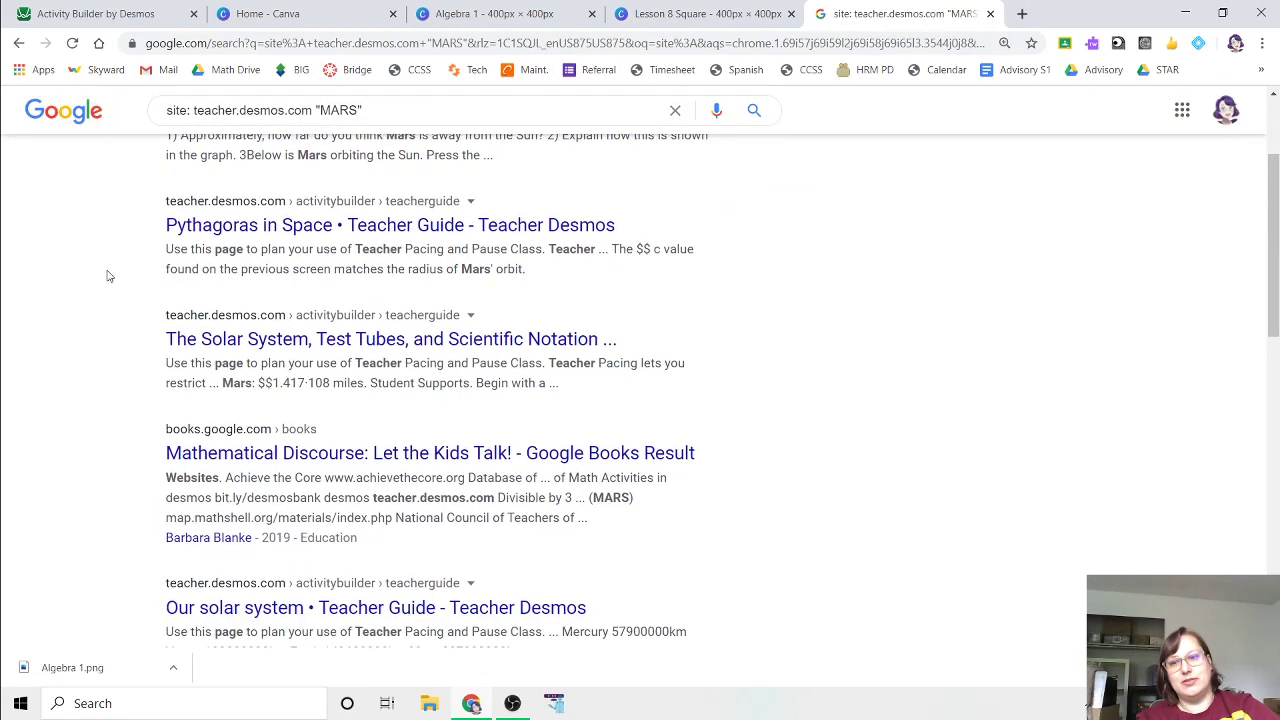
pyautogui.scroll(1, 109, 275)
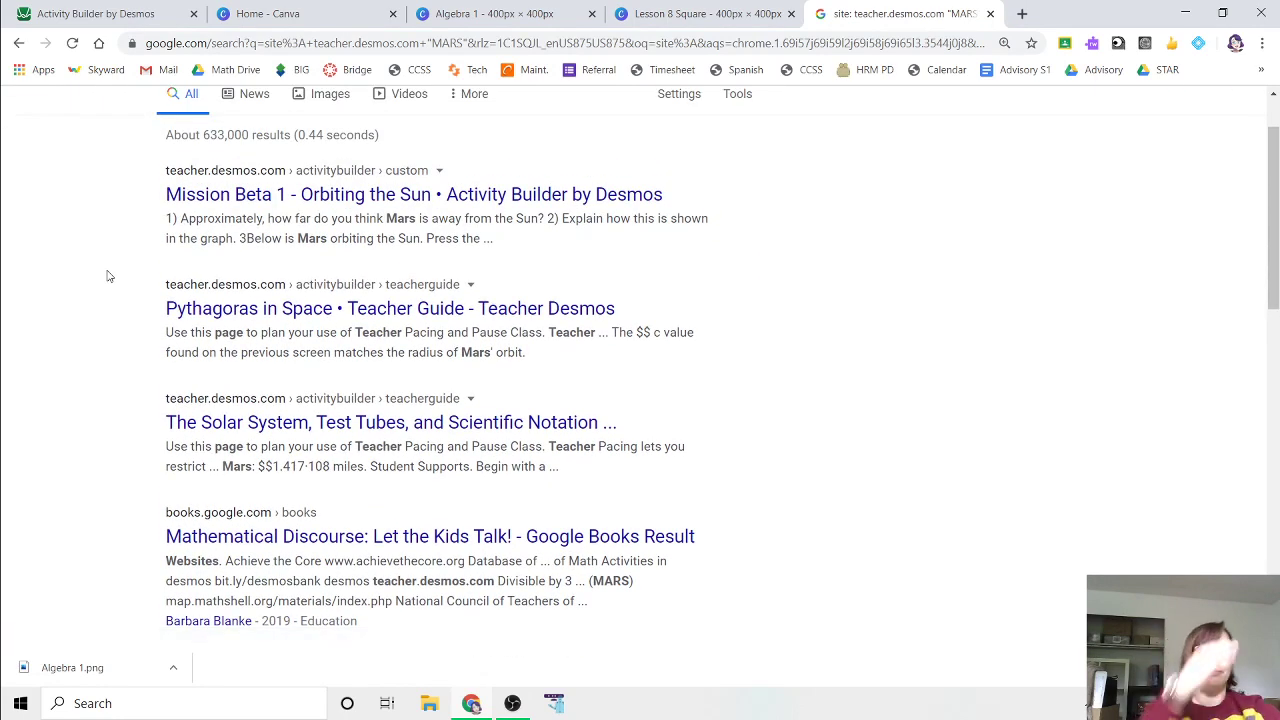
# - Open the "Pythagoras in Space" teacher guide from the results and review its checklist, screen notes and summary section
pyautogui.click(254, 318)
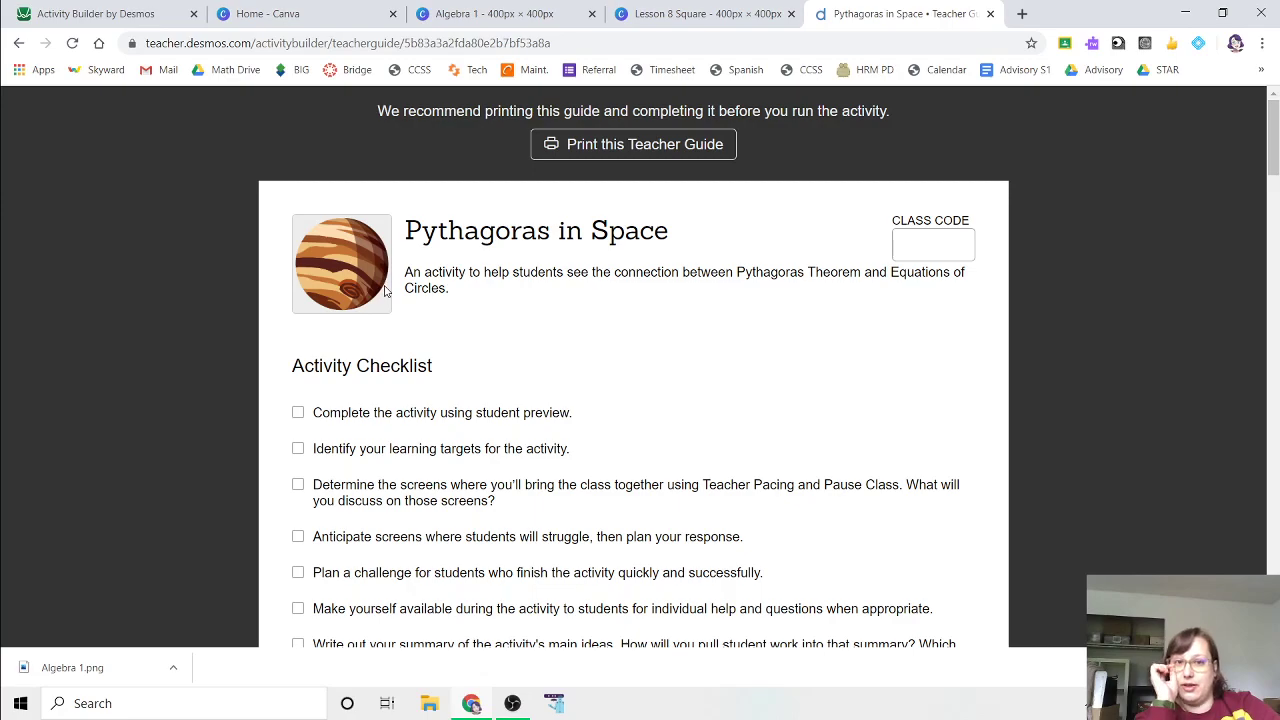
pyautogui.scroll(-6, 385, 290)
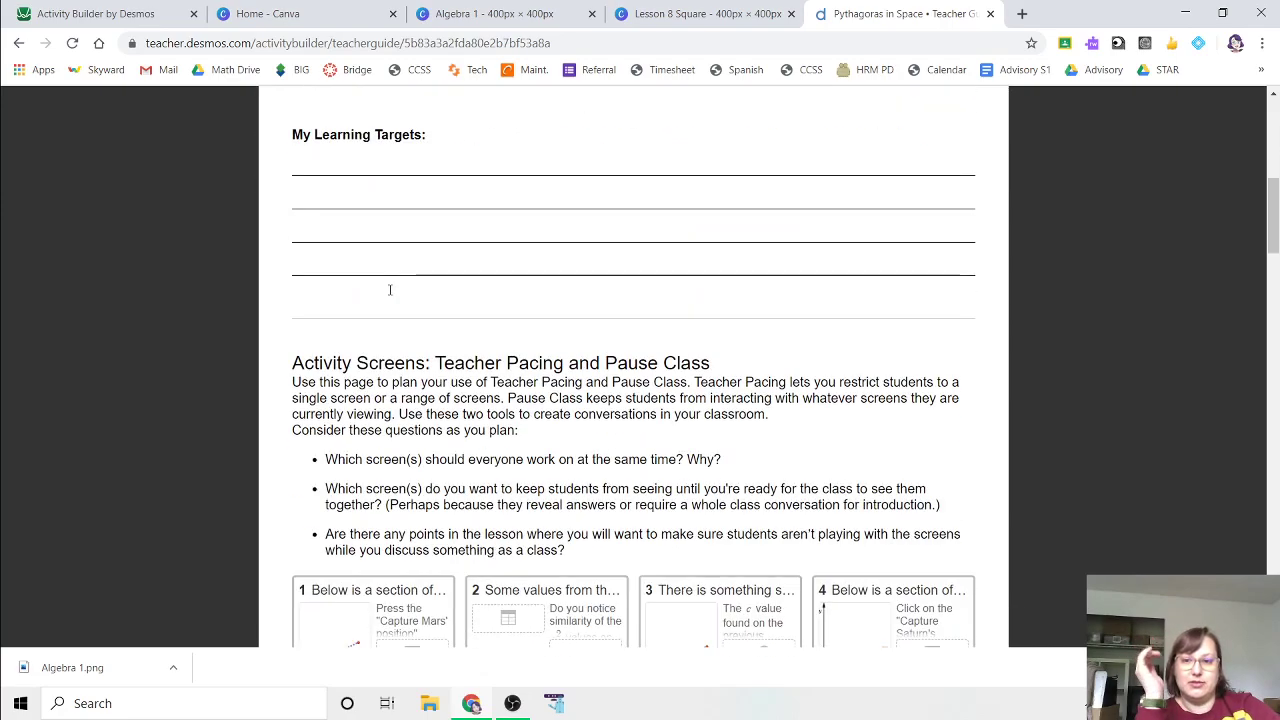
pyautogui.scroll(-15, 390, 290)
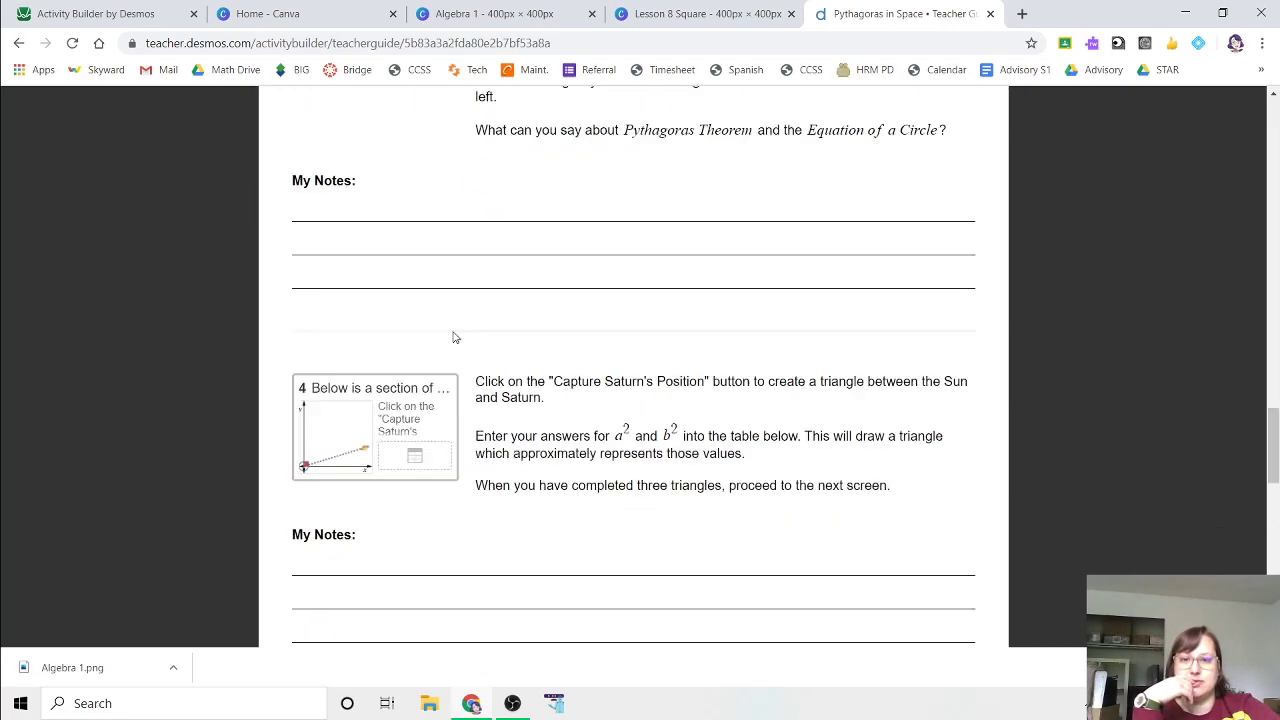
pyautogui.scroll(-10, 470, 345)
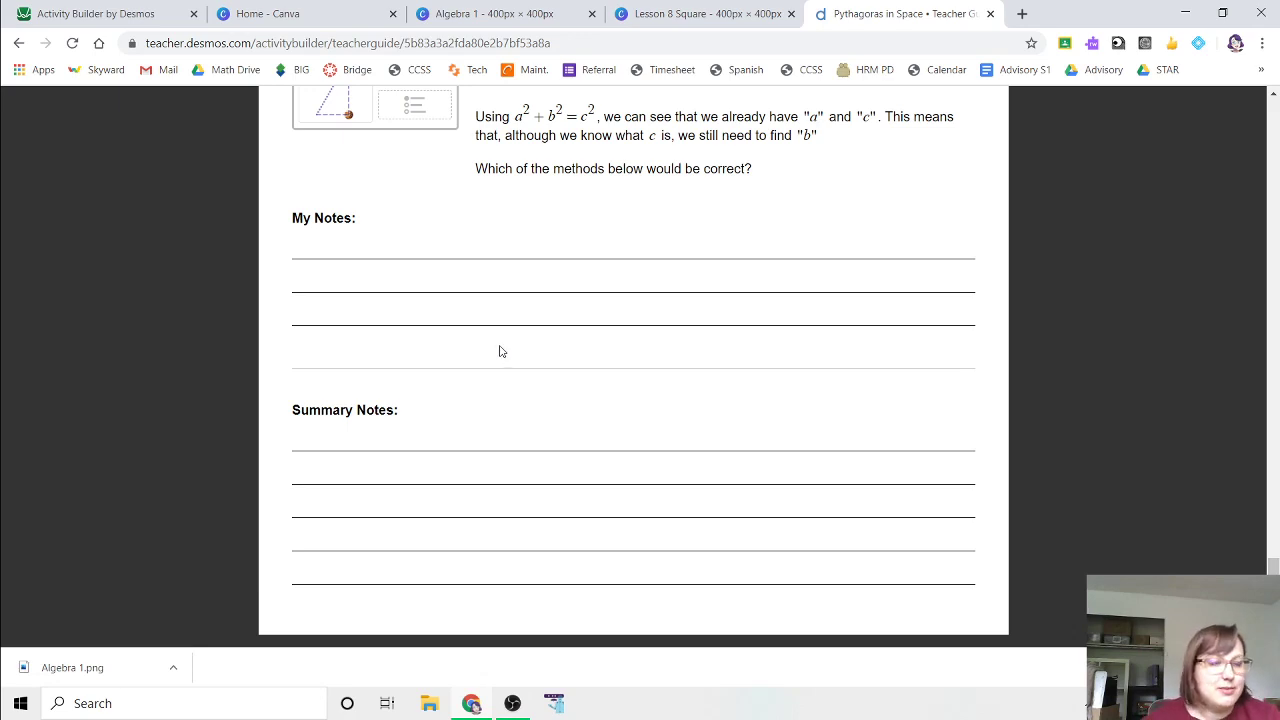
pyautogui.scroll(7, 471, 340)
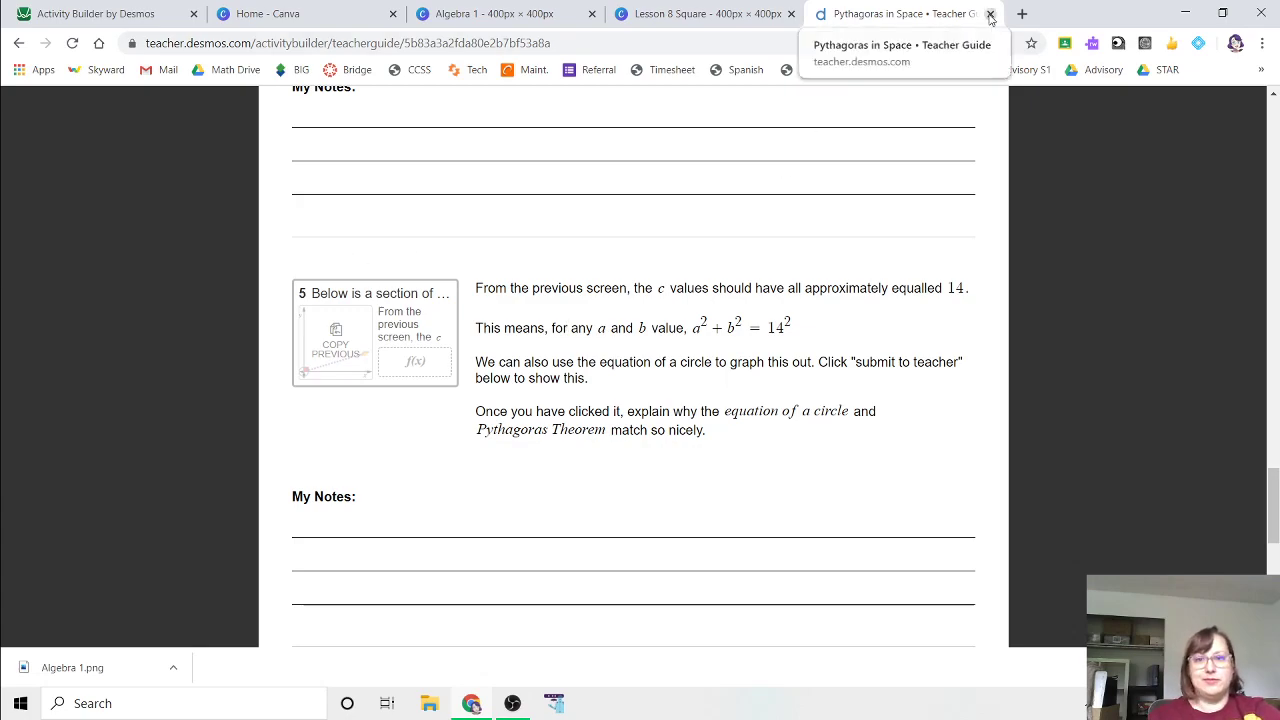
pyautogui.scroll(3, 786, 262)
pyautogui.scroll(15, 786, 262)
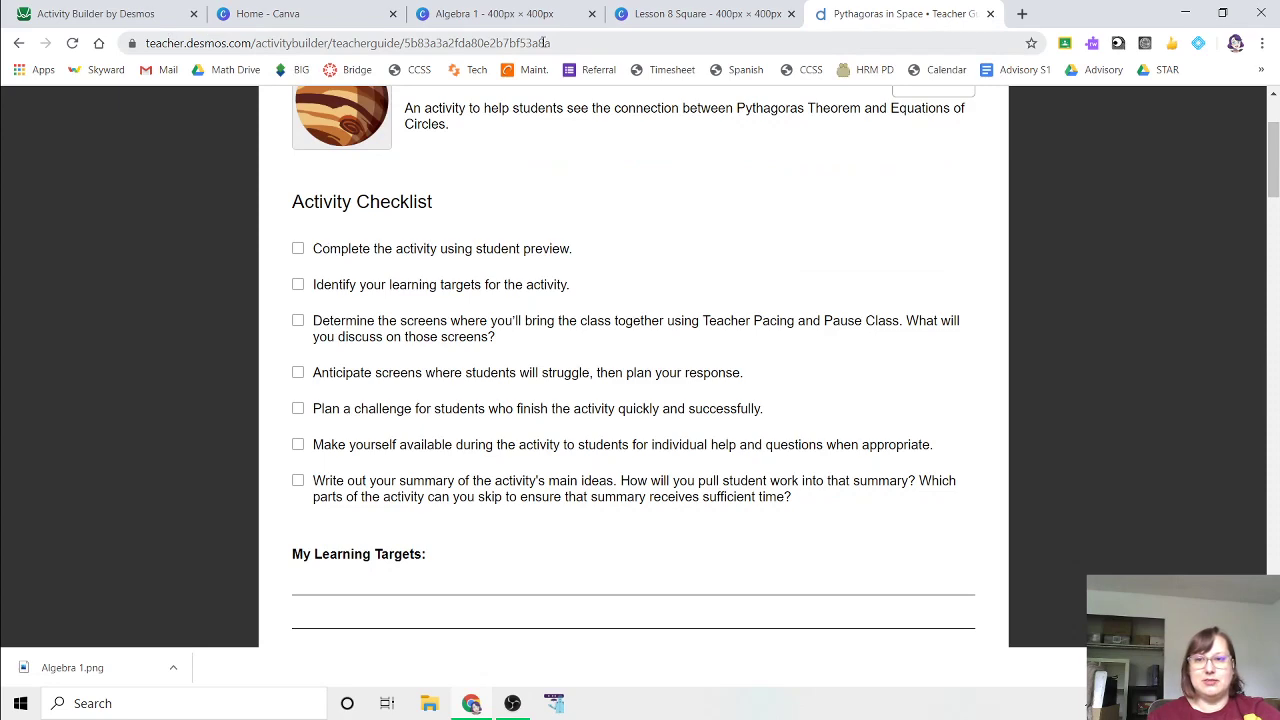
# - Return to the "Hey Yo This is Neat" activity in Activity Builder and publish it
pyautogui.click(700, 13)
pyautogui.click(495, 13)
pyautogui.click(90, 14)
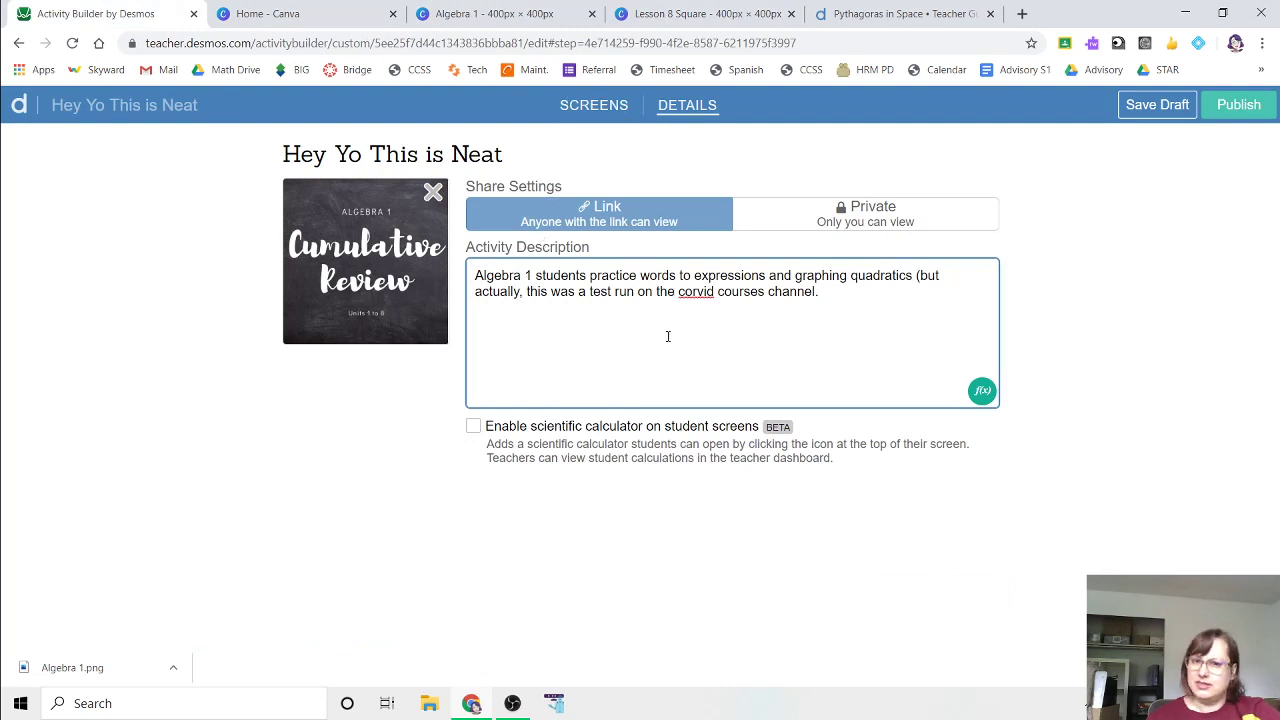
pyautogui.click(1233, 113)
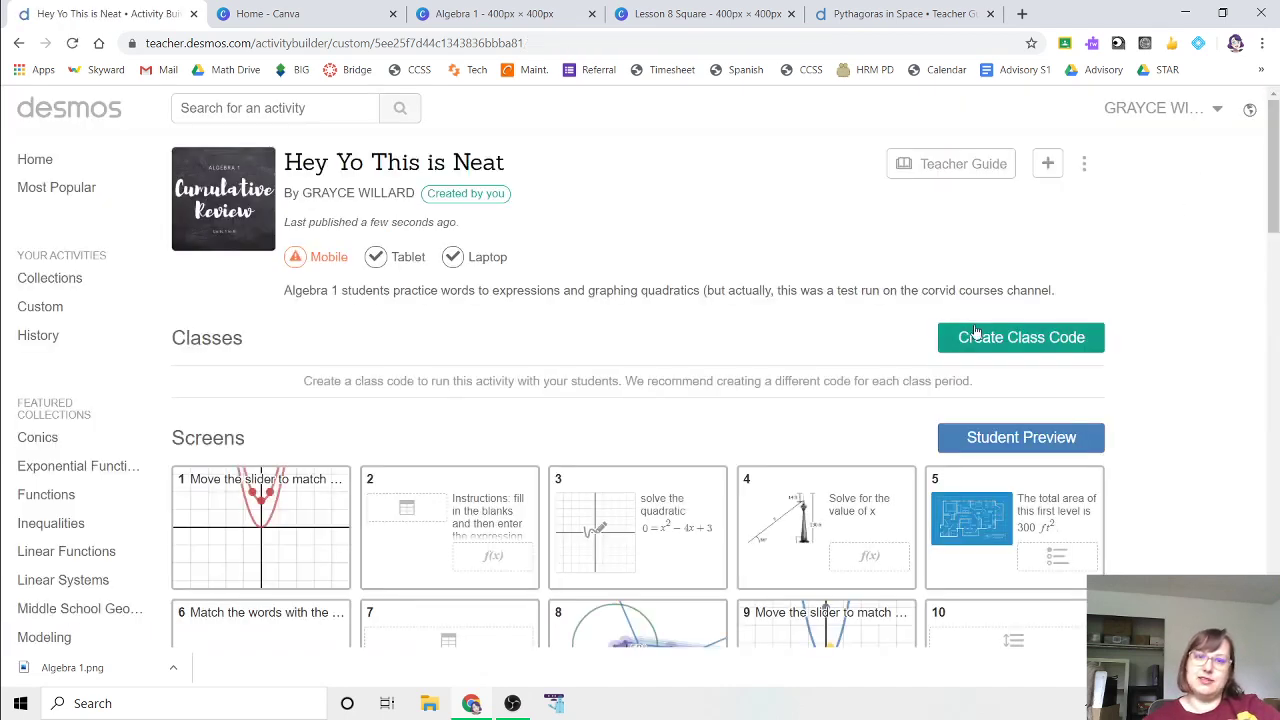
# - Open the published activity's Teacher Guide and review its checklist and per-screen notes
pyautogui.click(955, 165)
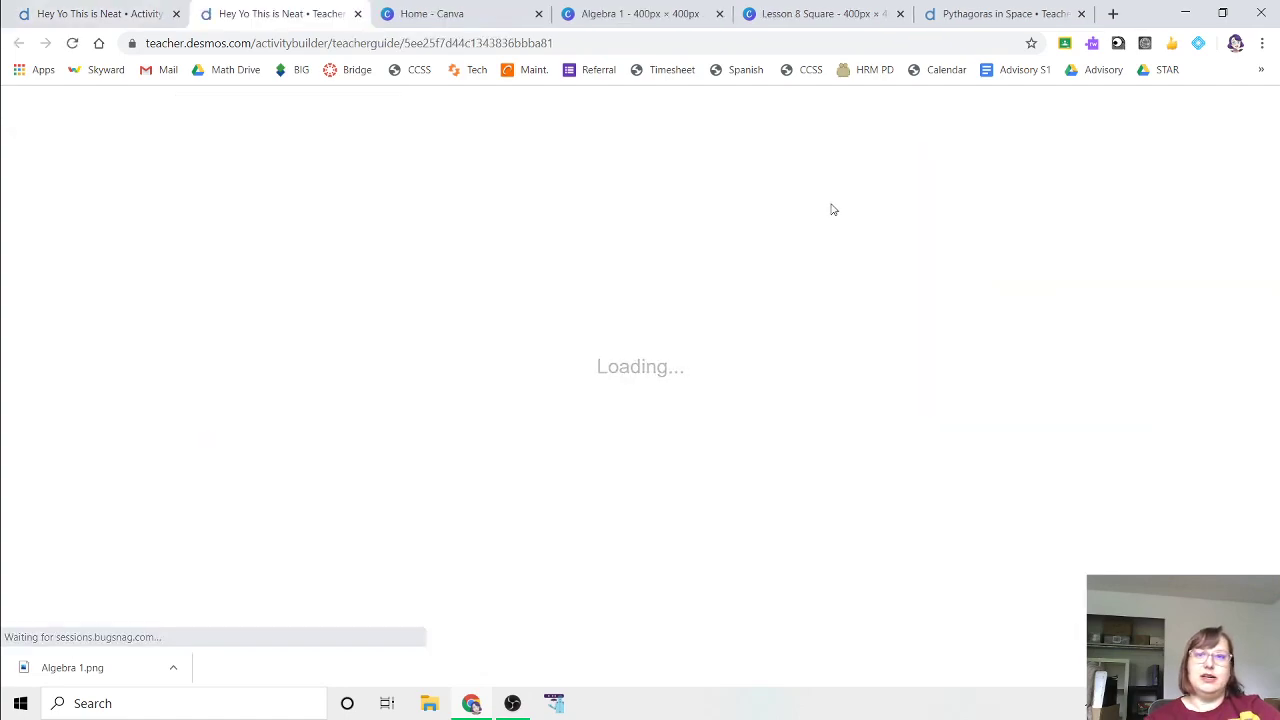
pyautogui.scroll(-10, 520, 265)
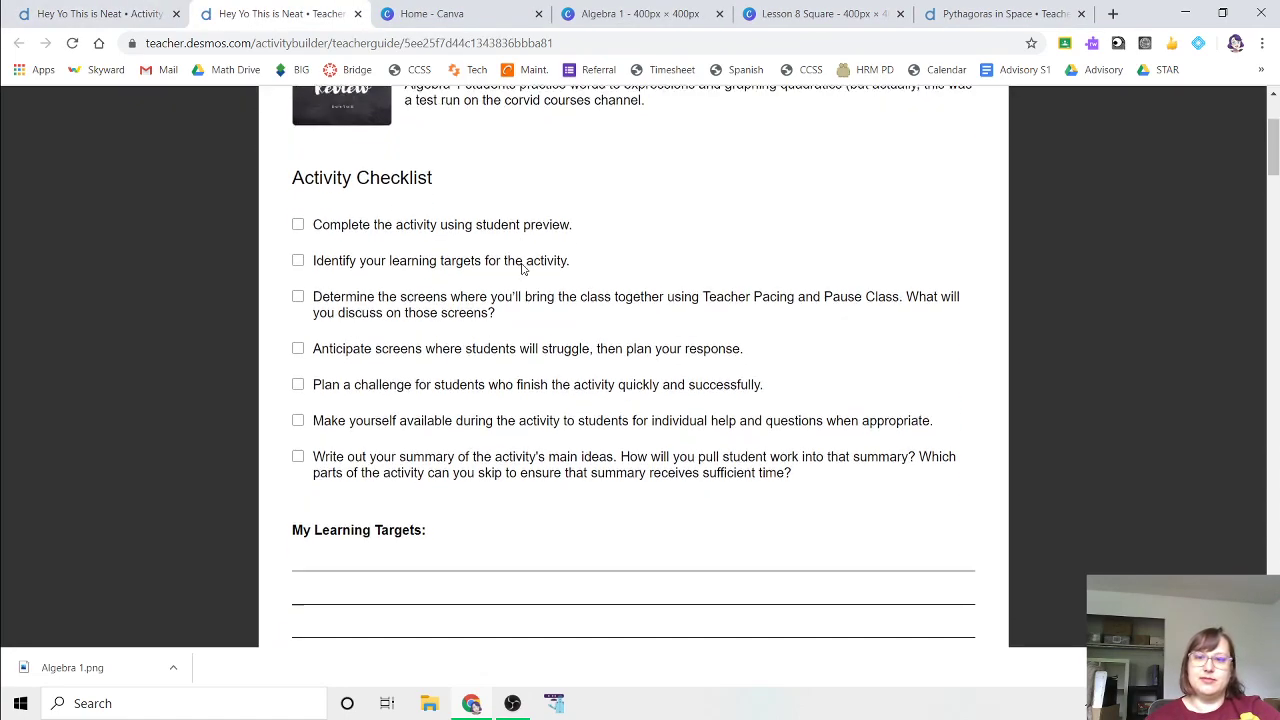
pyautogui.scroll(-12, 529, 268)
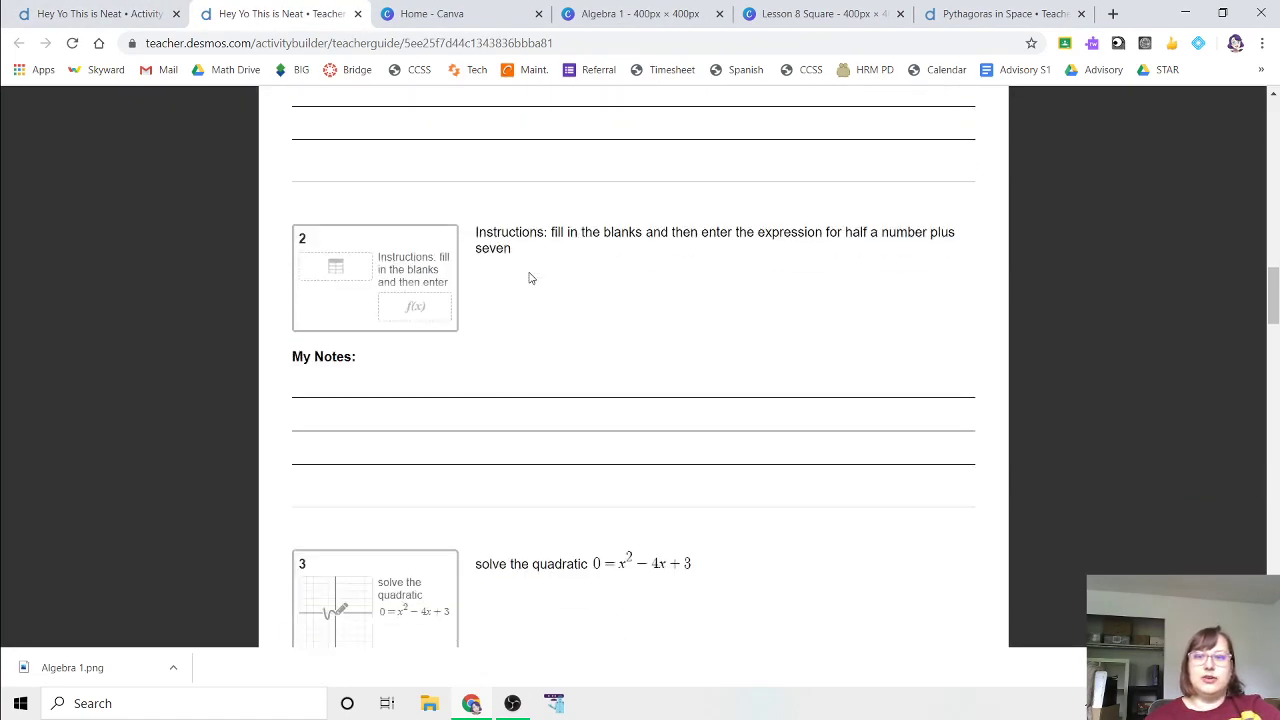
# - Review the rest of the teacher guide through its Summary Notes section, and close the guide
pyautogui.scroll(-15, 530, 280)
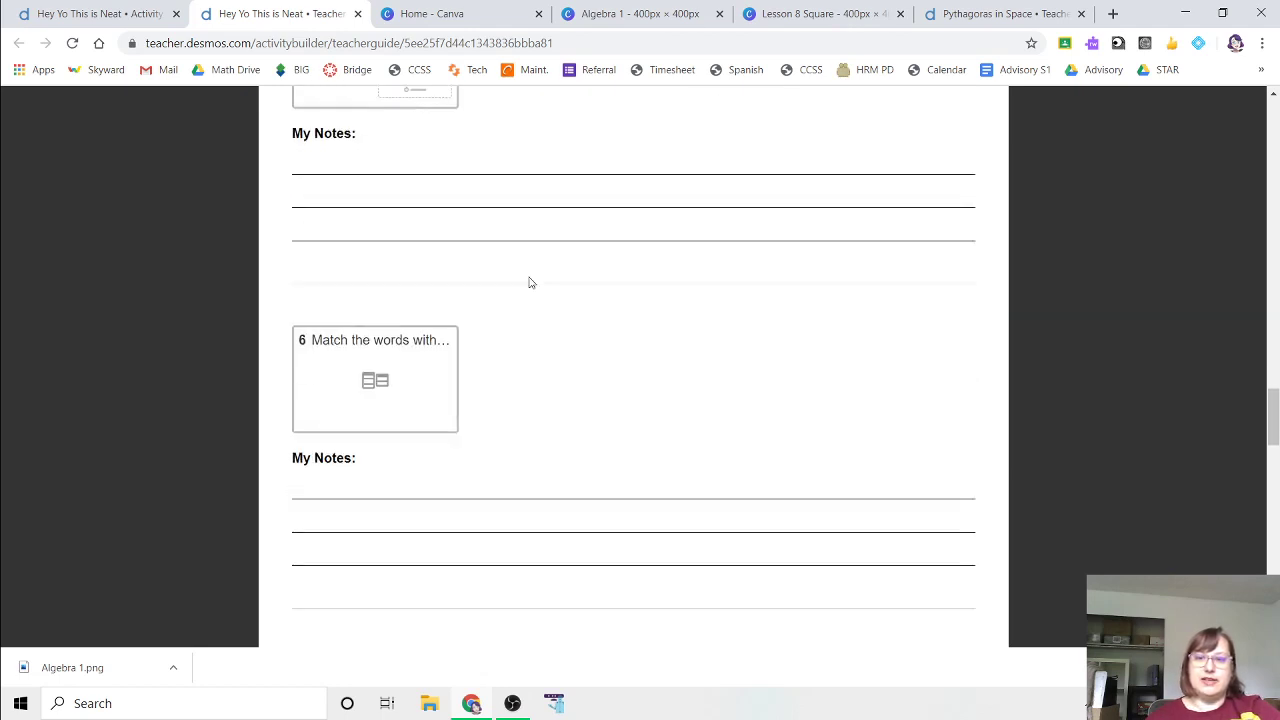
pyautogui.scroll(-10, 531, 287)
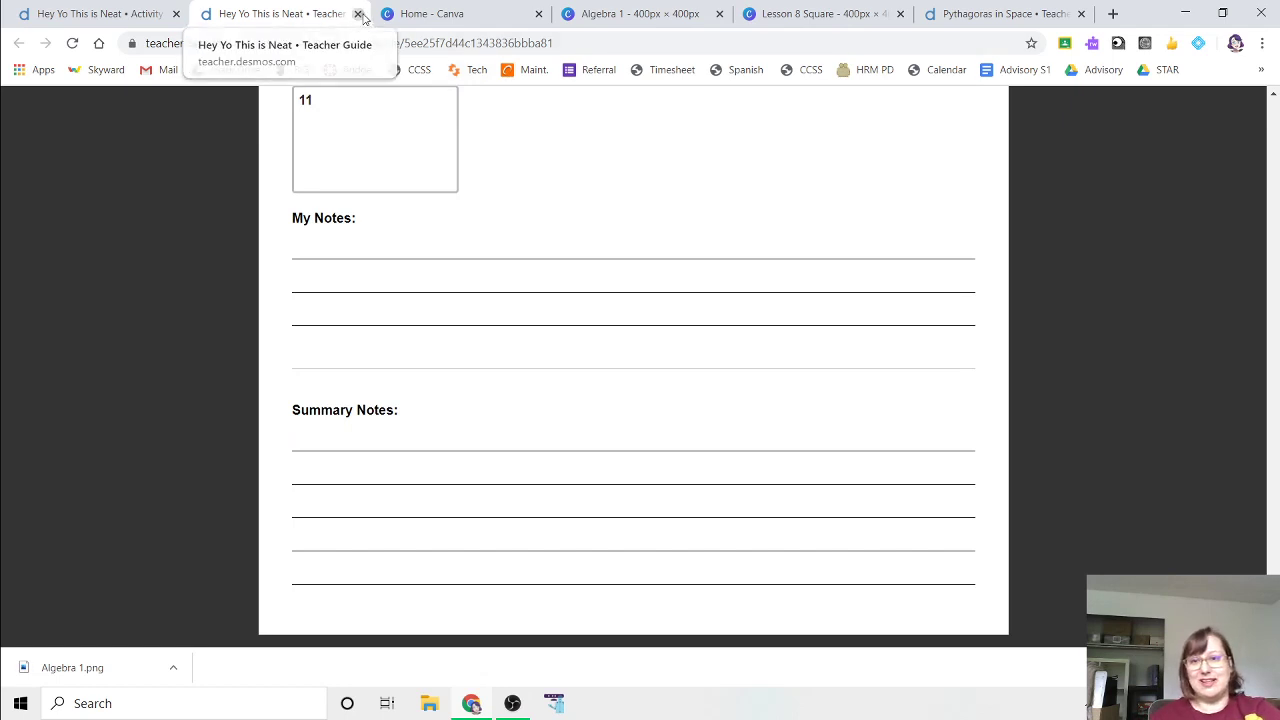
pyautogui.click(358, 14)
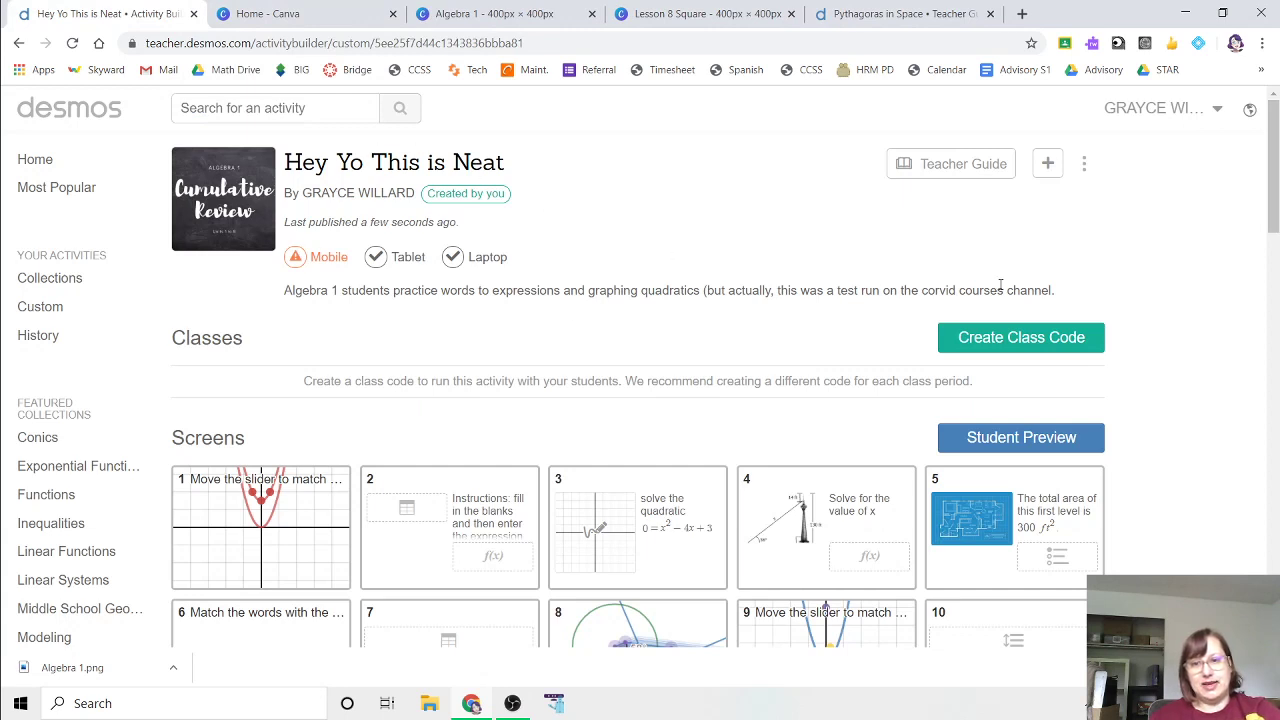
# - View the sharing options and link for the "Hey Yo This is Neat" activity, and dismiss them
pyautogui.click(1084, 165)
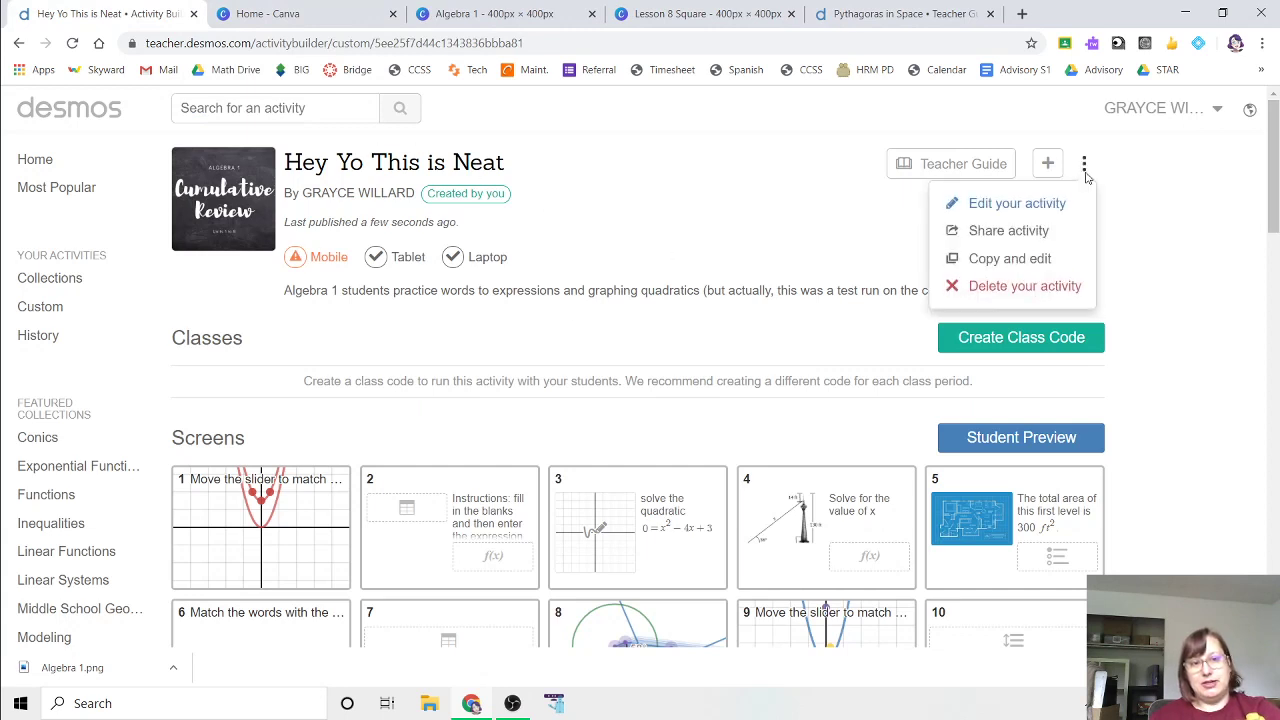
pyautogui.click(1036, 232)
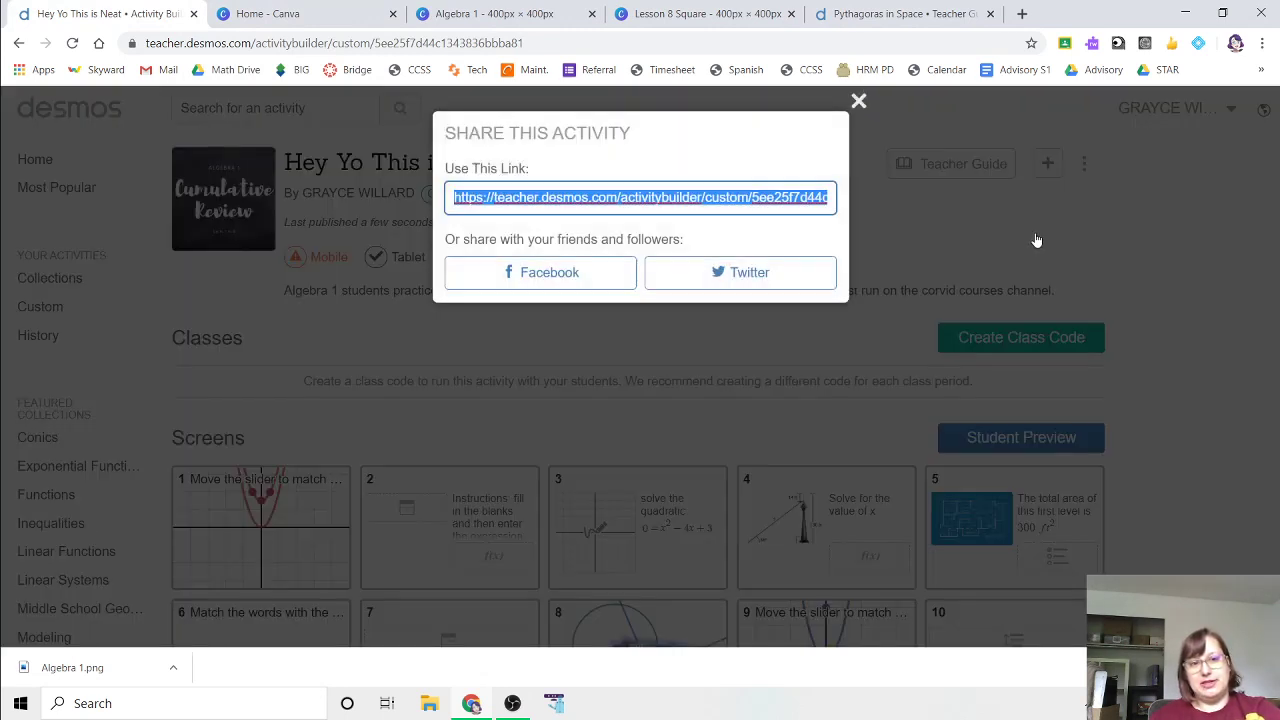
pyautogui.click(858, 101)
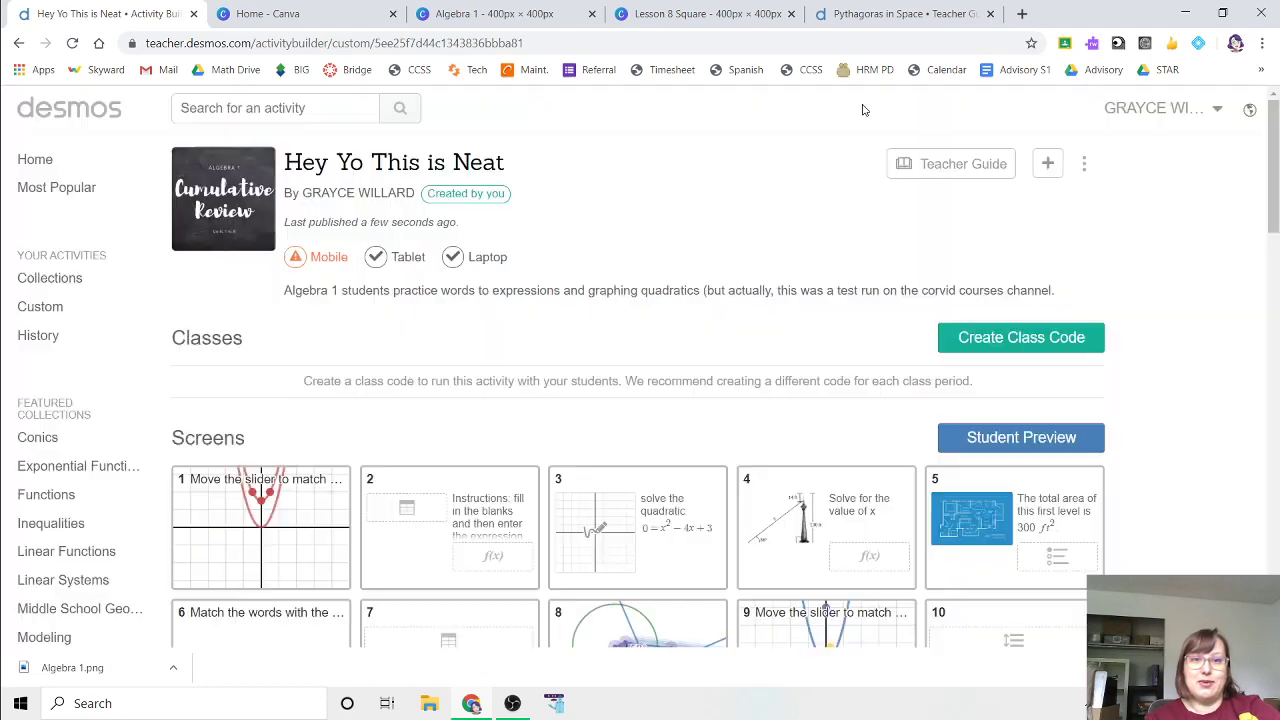
# - Close the "Pythagoras in Space" teacher guide and return to the "Hey Yo This is Neat" activity page
pyautogui.click(873, 18)
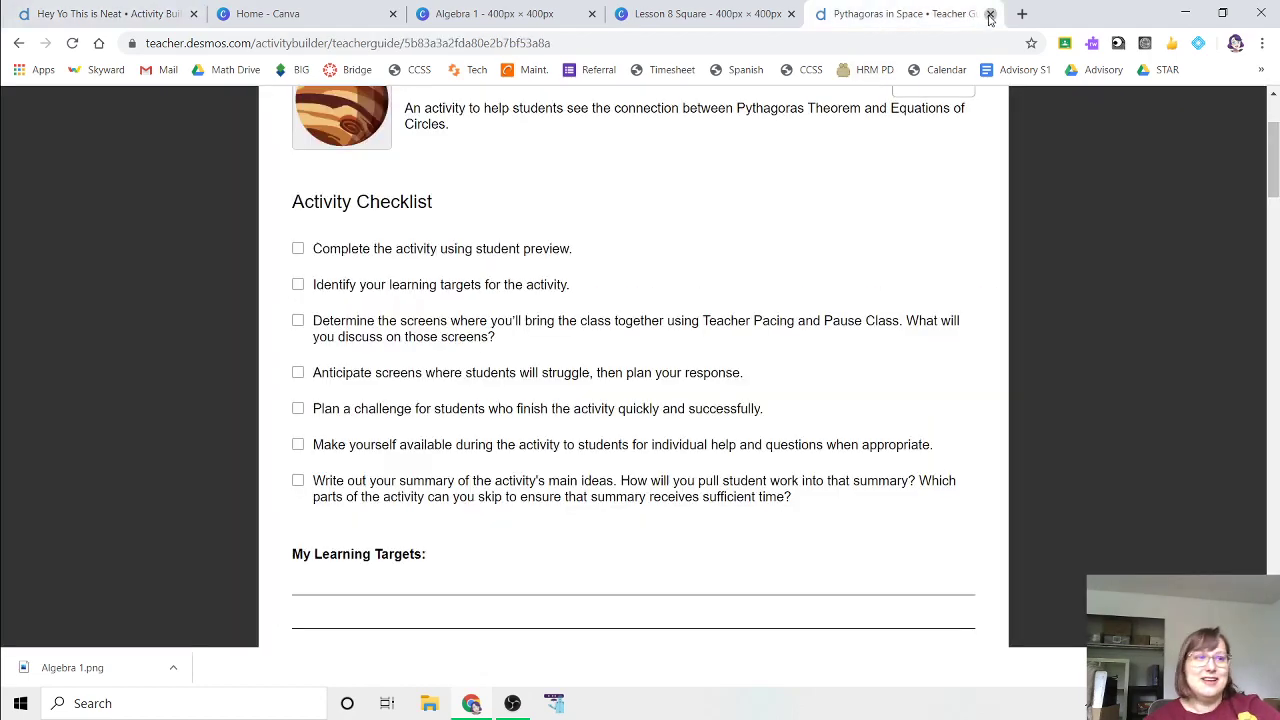
pyautogui.click(990, 14)
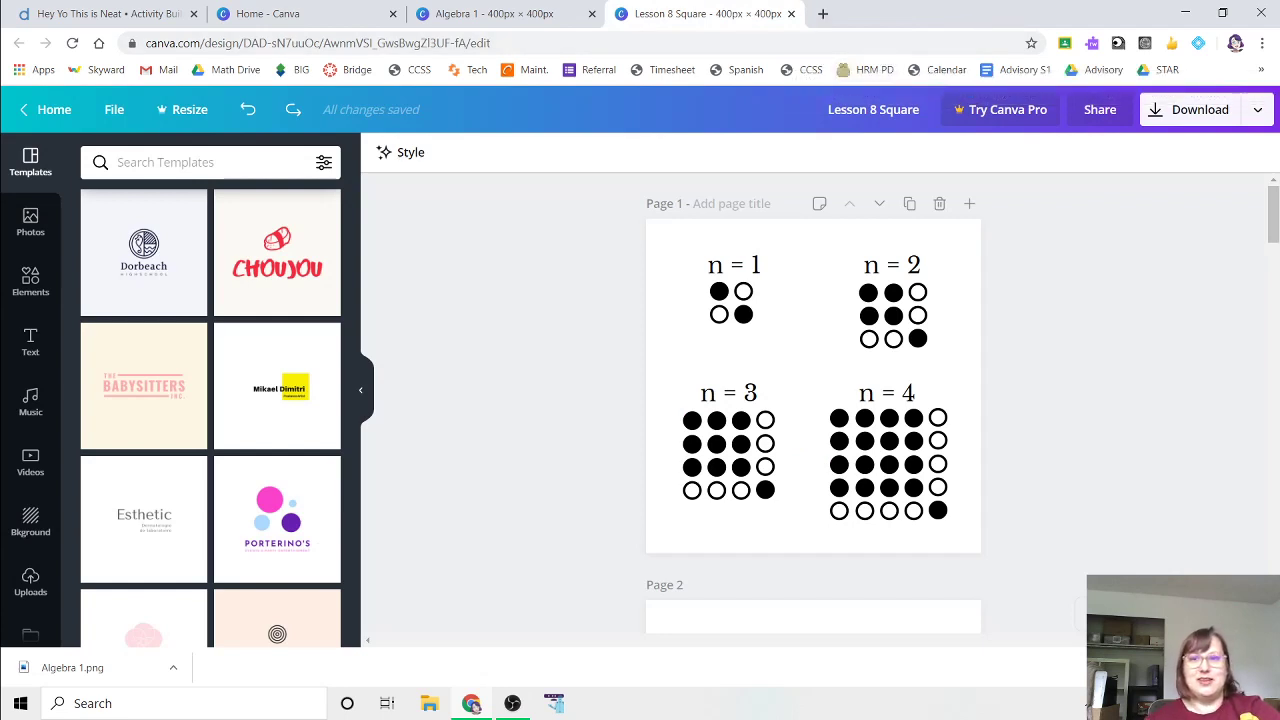
pyautogui.click(85, 13)
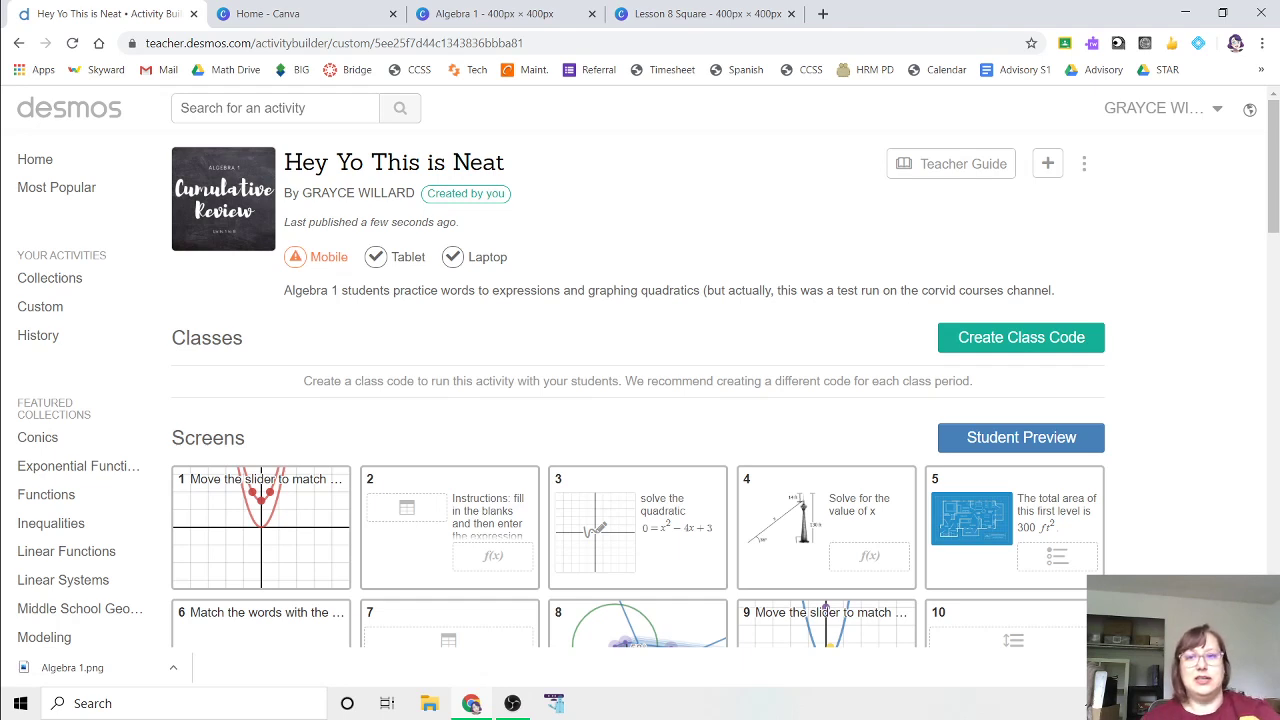
# - Highlight the author's name on the activity page, clear the highlight, and look over the screen thumbnails
pyautogui.moveTo(302, 193); pyautogui.dragTo(395, 206)
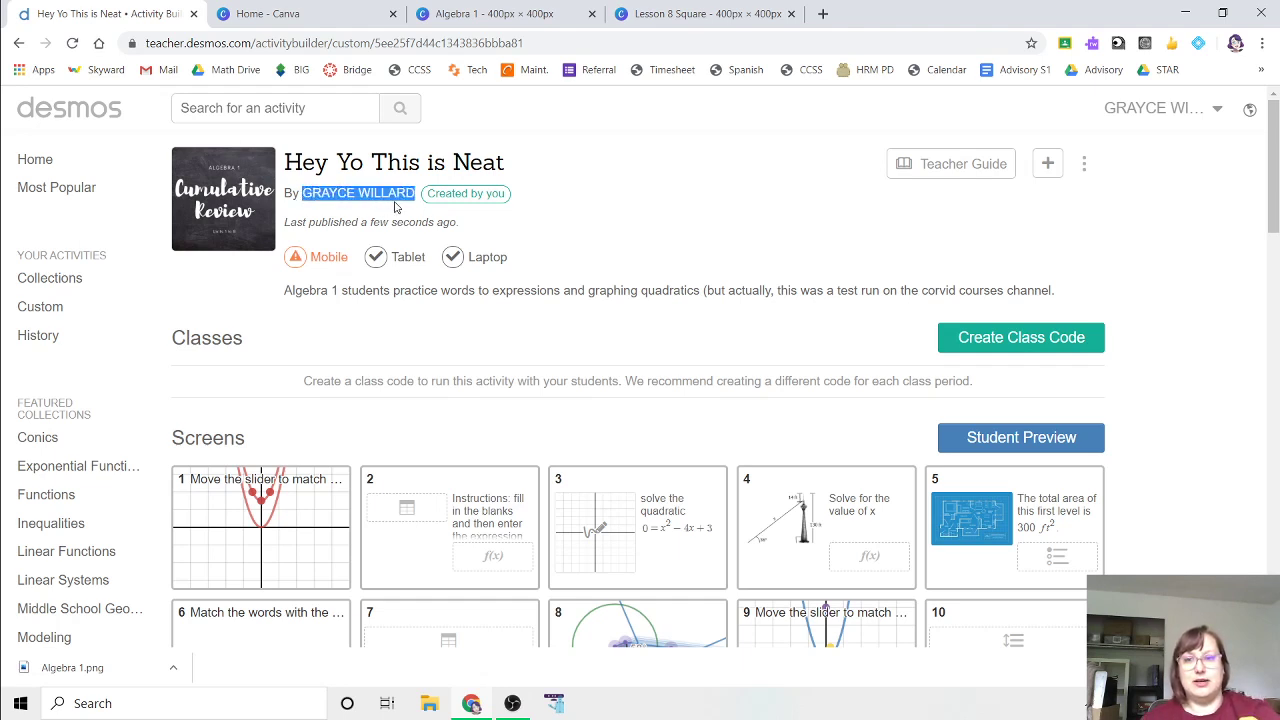
pyautogui.click(559, 231)
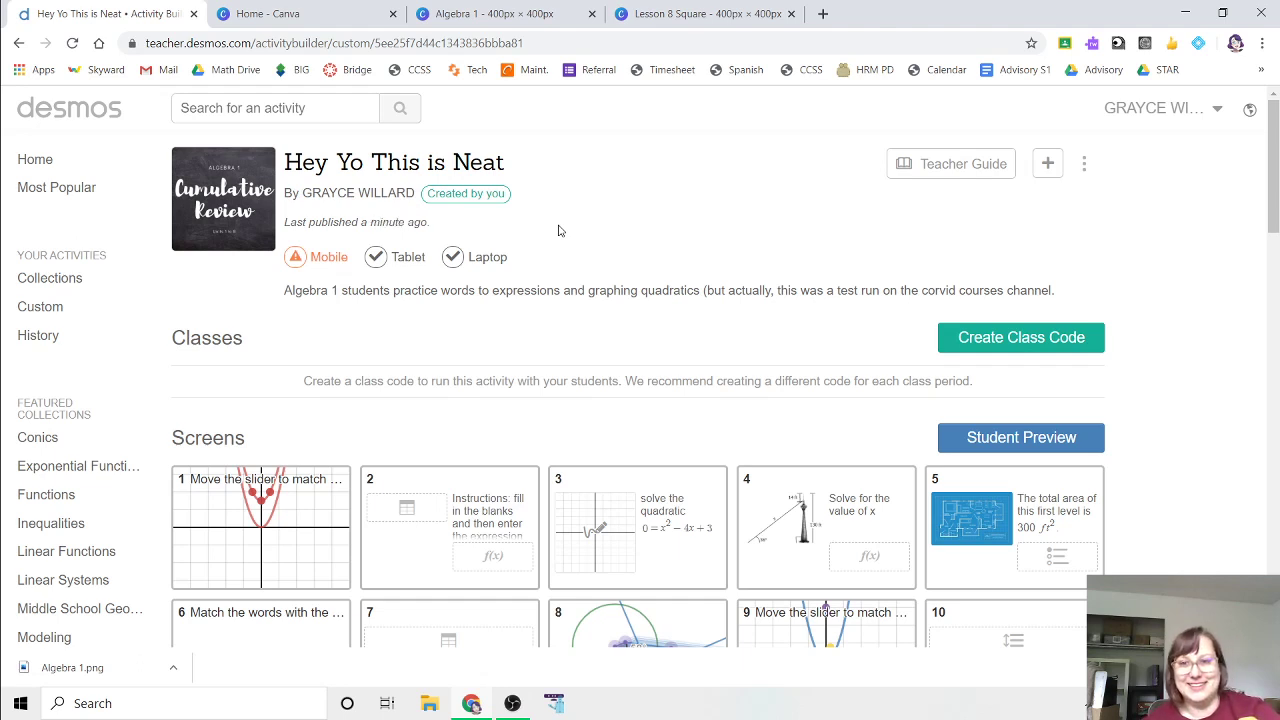
pyautogui.scroll(-3, 598, 245)
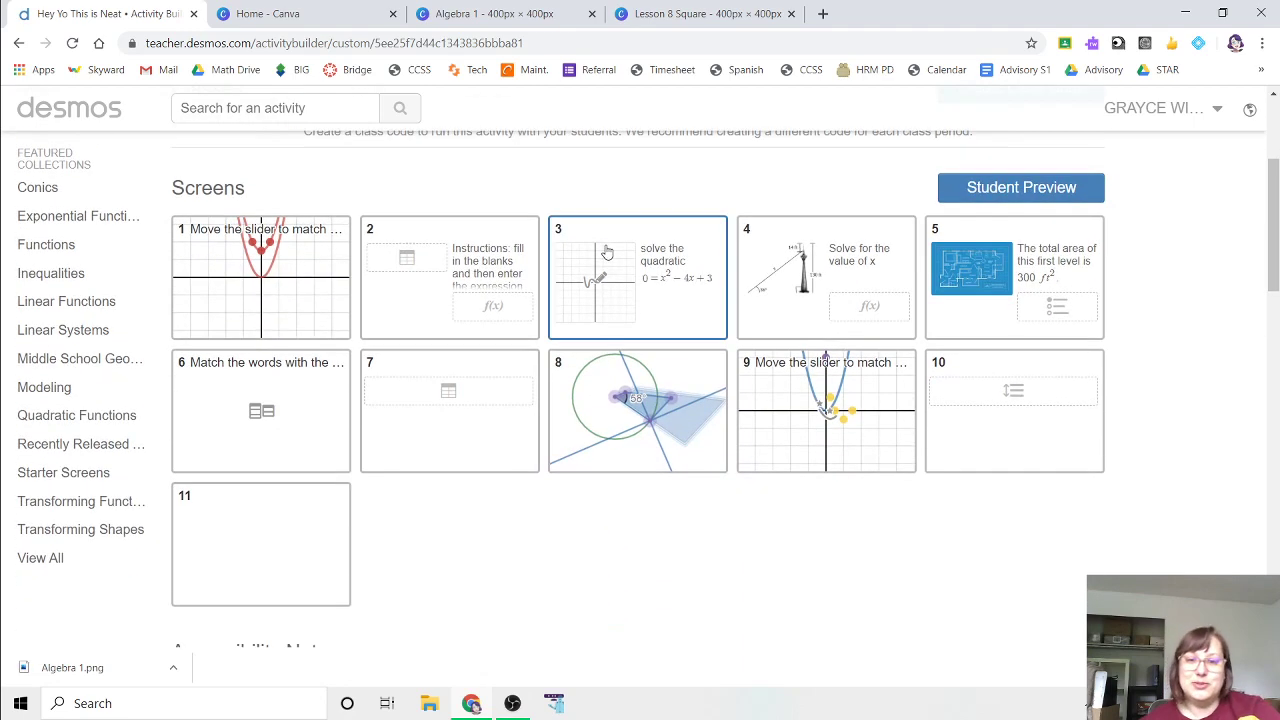
pyautogui.scroll(3, 617, 261)
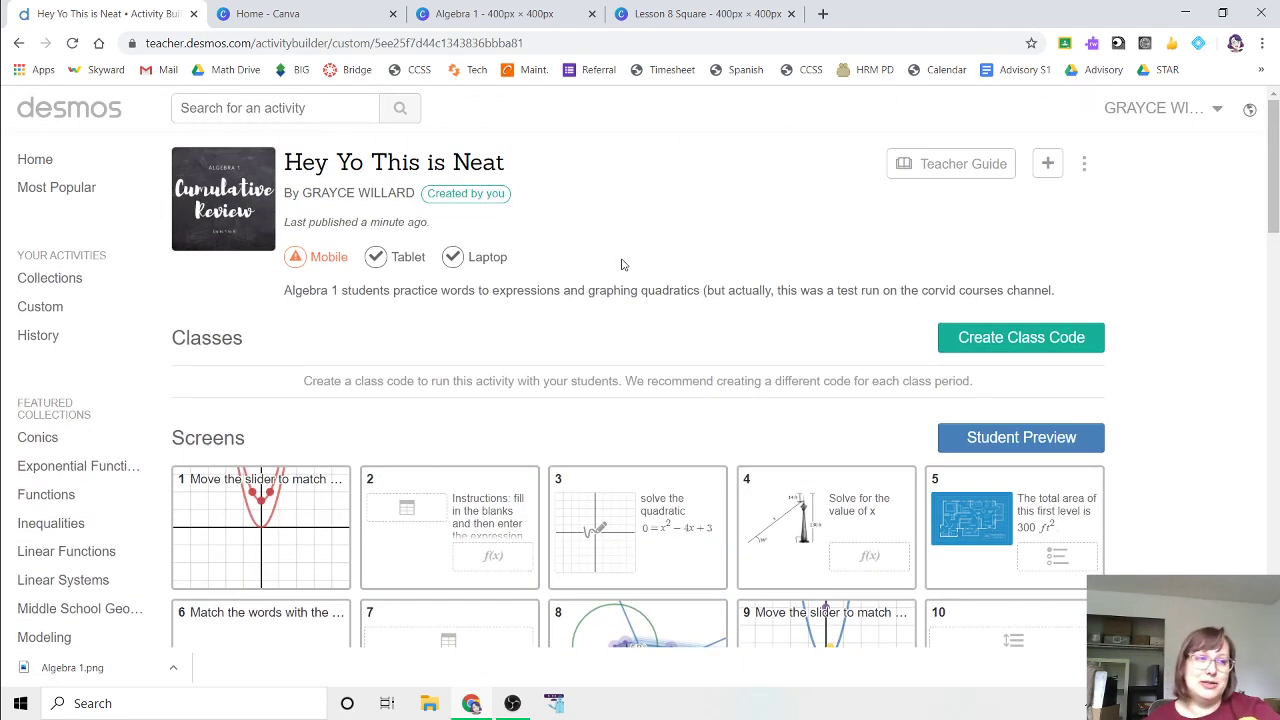